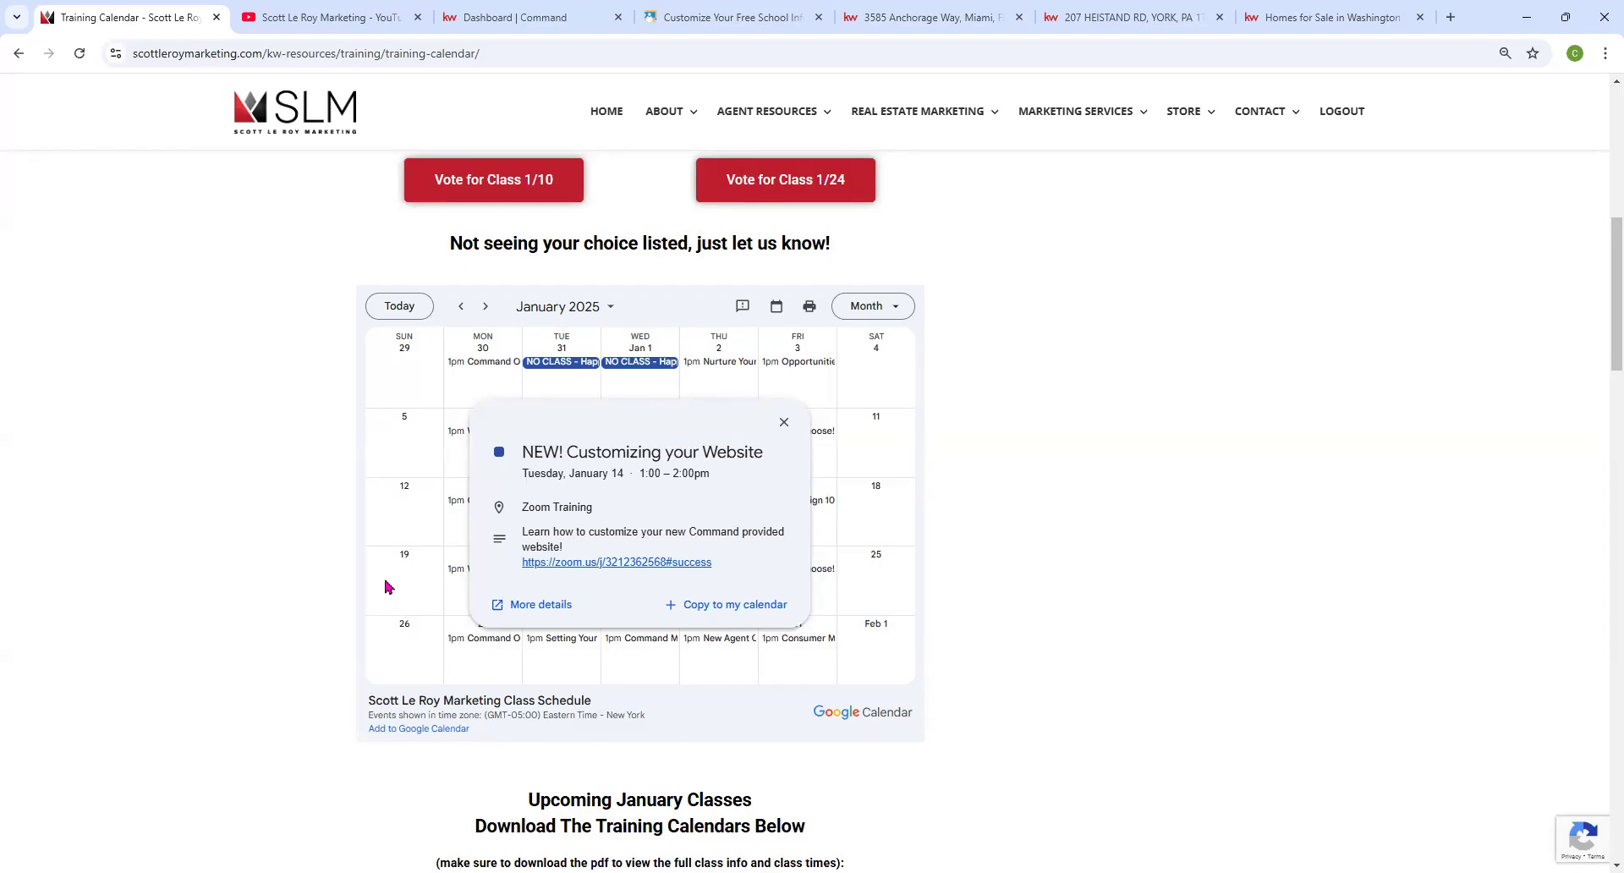
Read the Jan 14 NEW! Customizing your Website class details, then switch to the KW Command dashboard.
{"action": "left_click", "coordinate": [384, 587]}
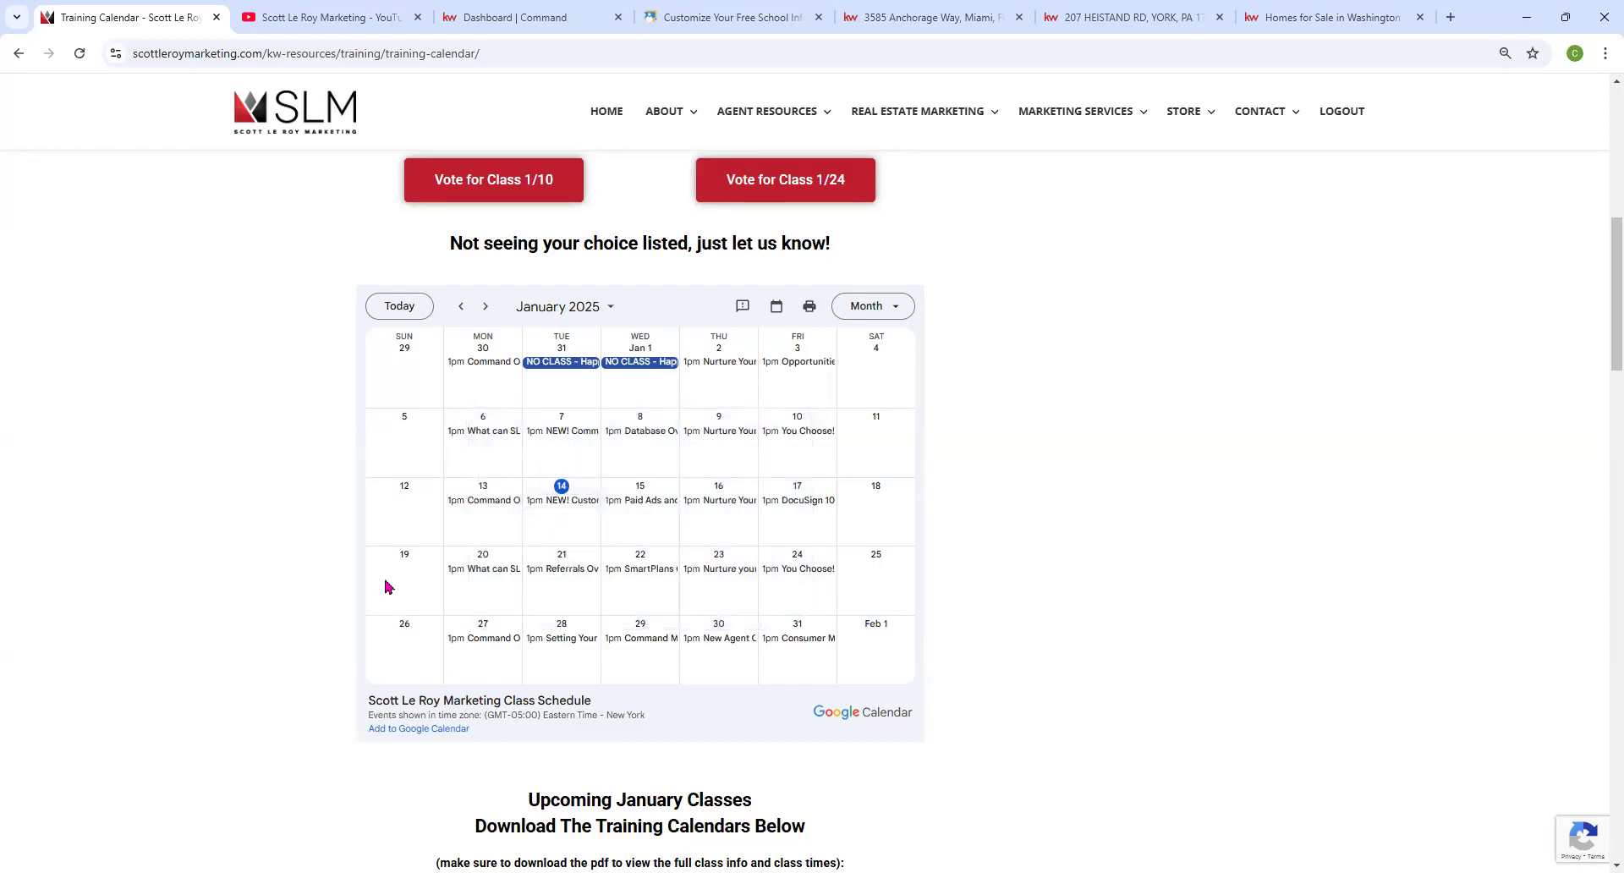
{"action": "left_click", "coordinate": [564, 508]}
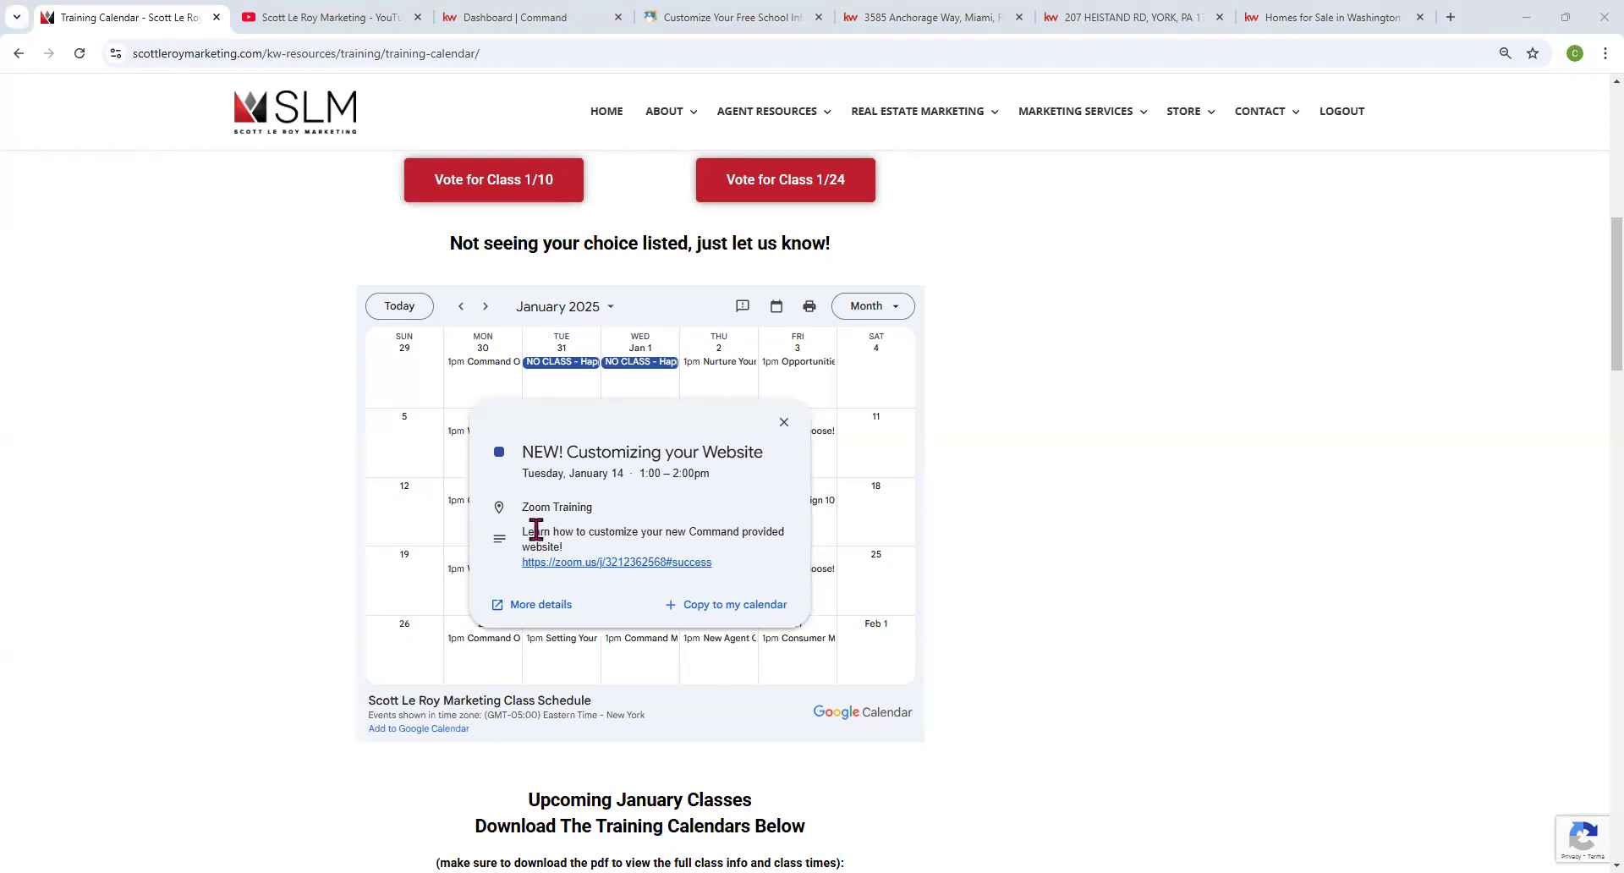
{"action": "left_click", "coordinate": [512, 17]}
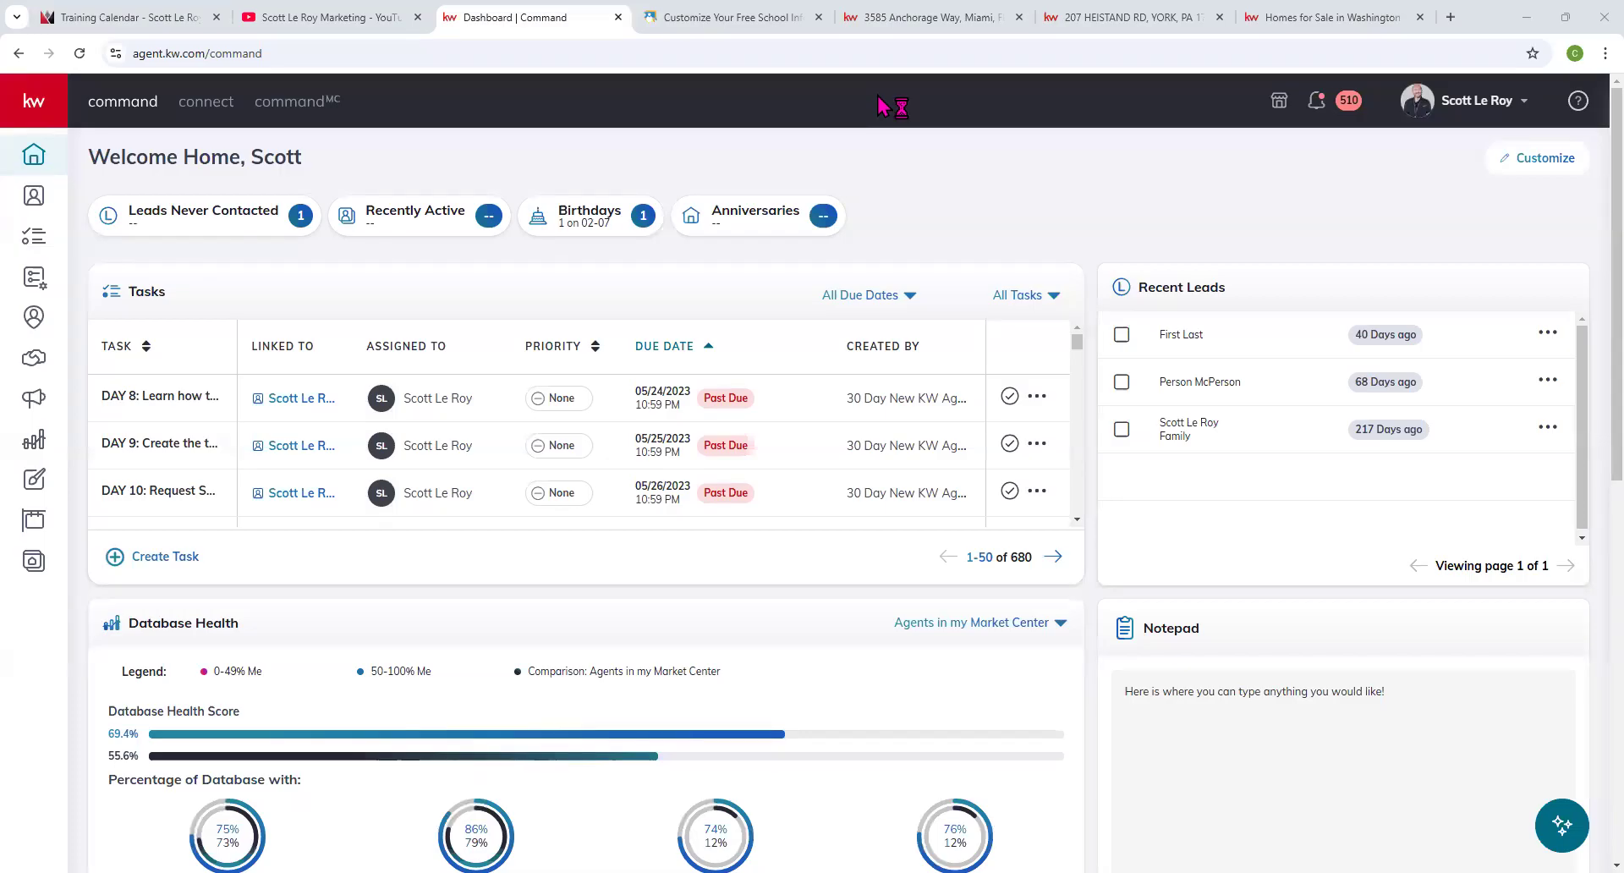
{"action": "left_click", "coordinate": [1481, 117]}
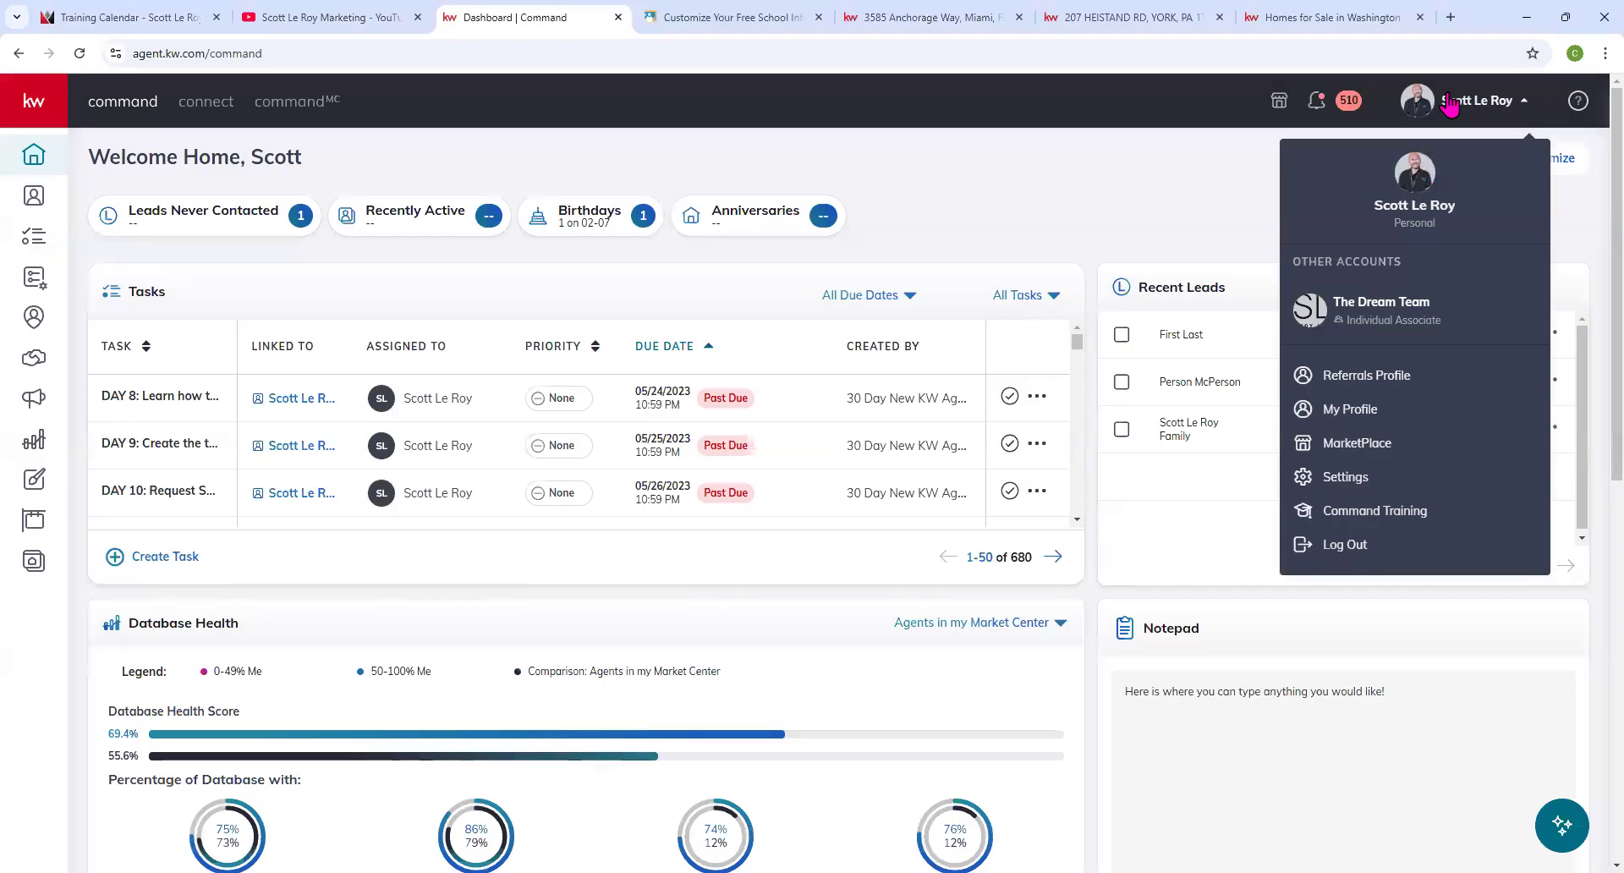
{"action": "left_click", "coordinate": [1337, 479]}
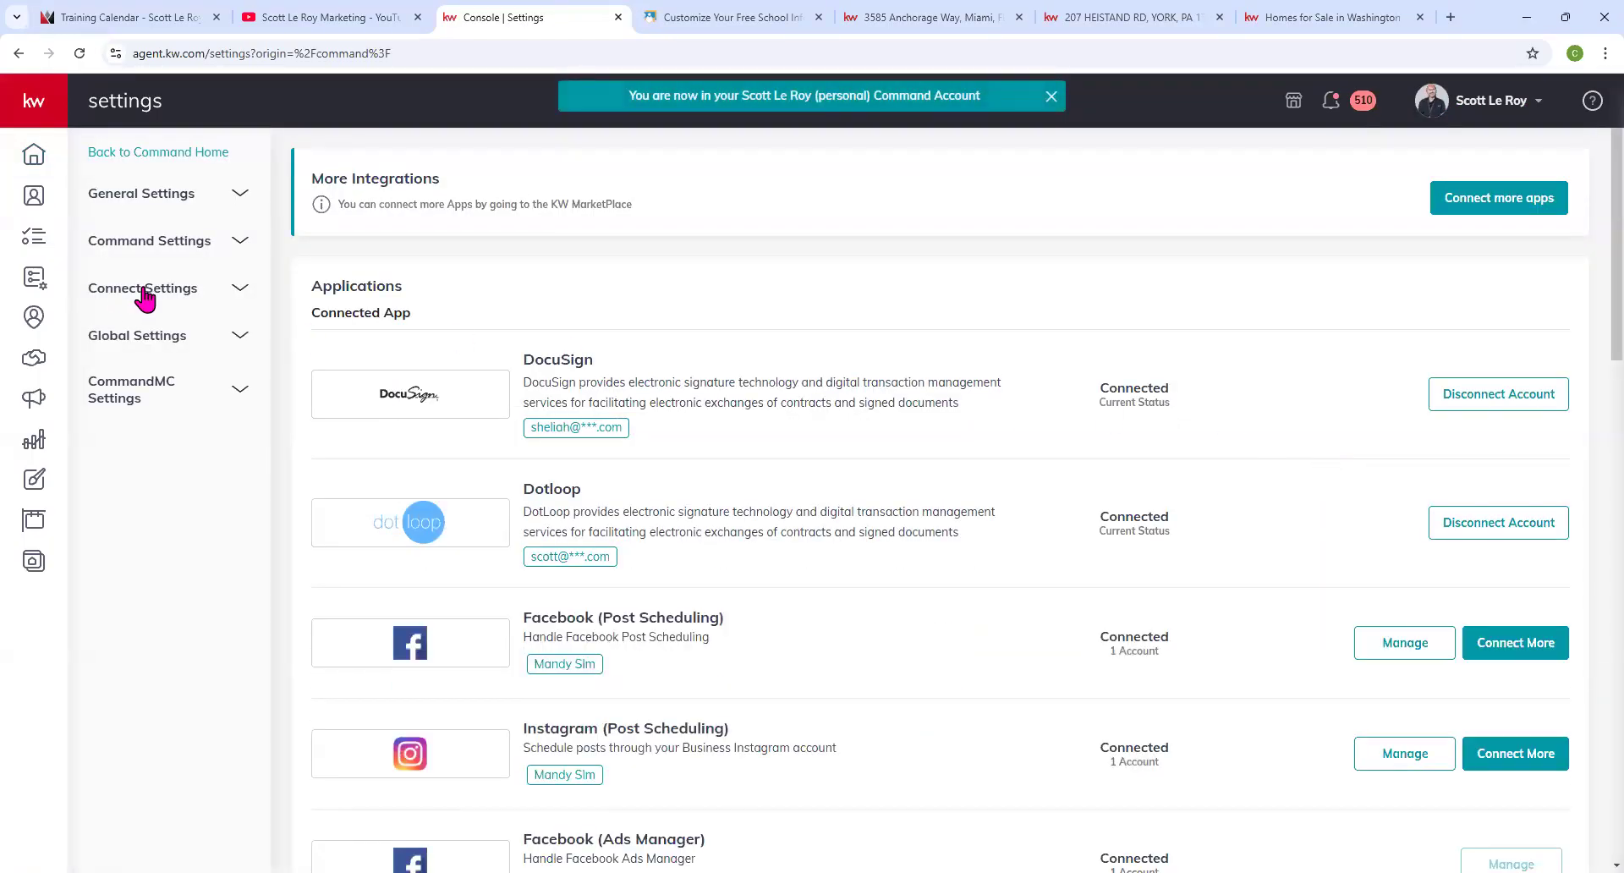
{"action": "left_click", "coordinate": [144, 292]}
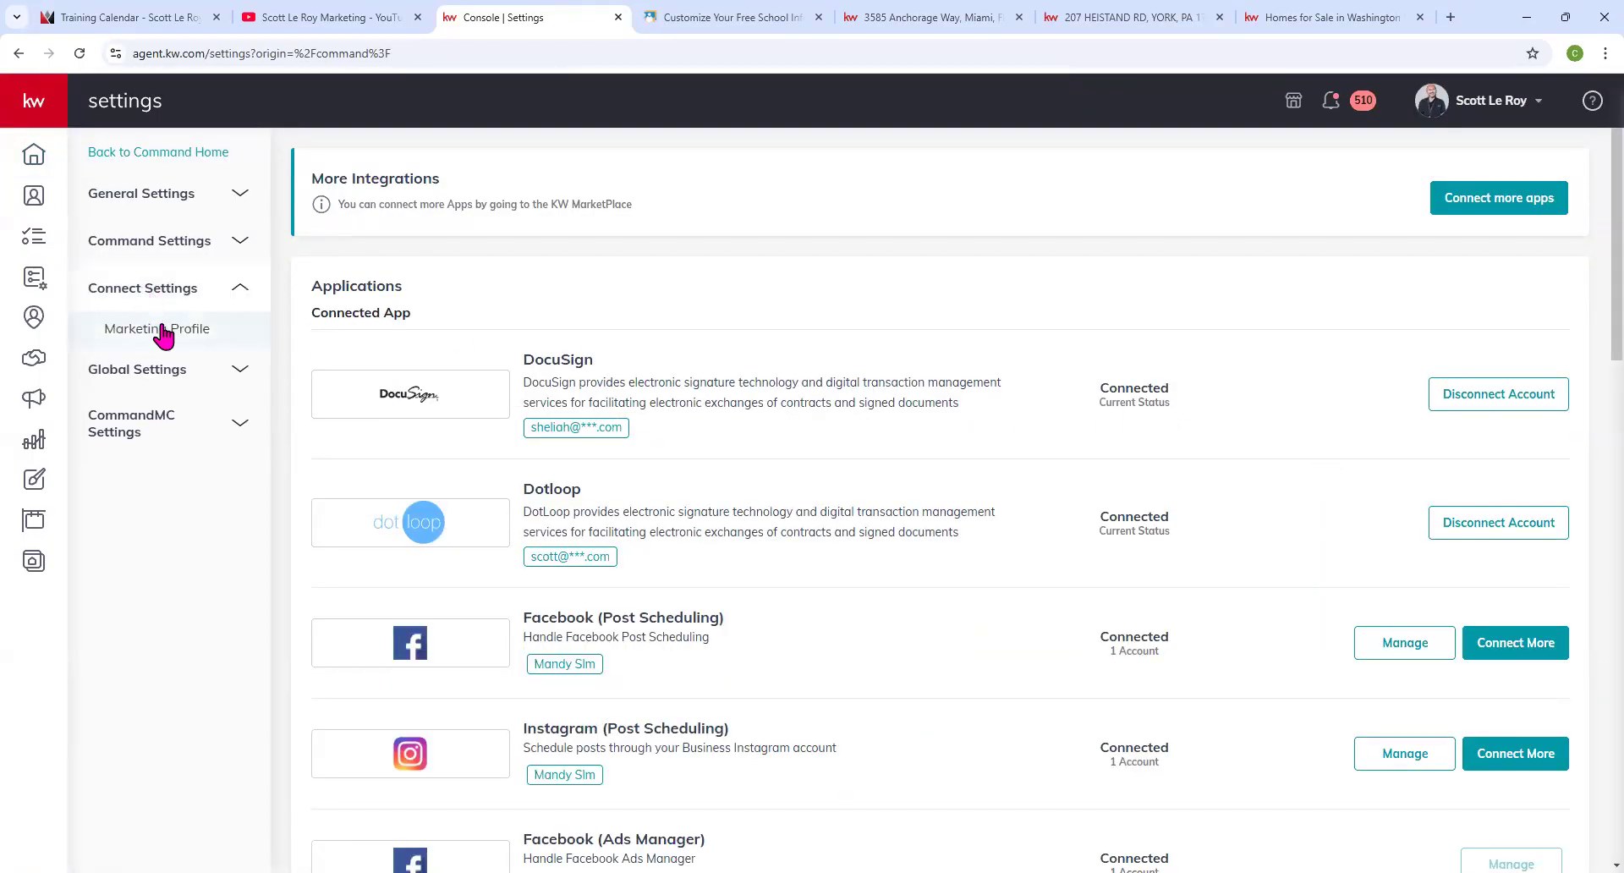
{"action": "left_click", "coordinate": [161, 331]}
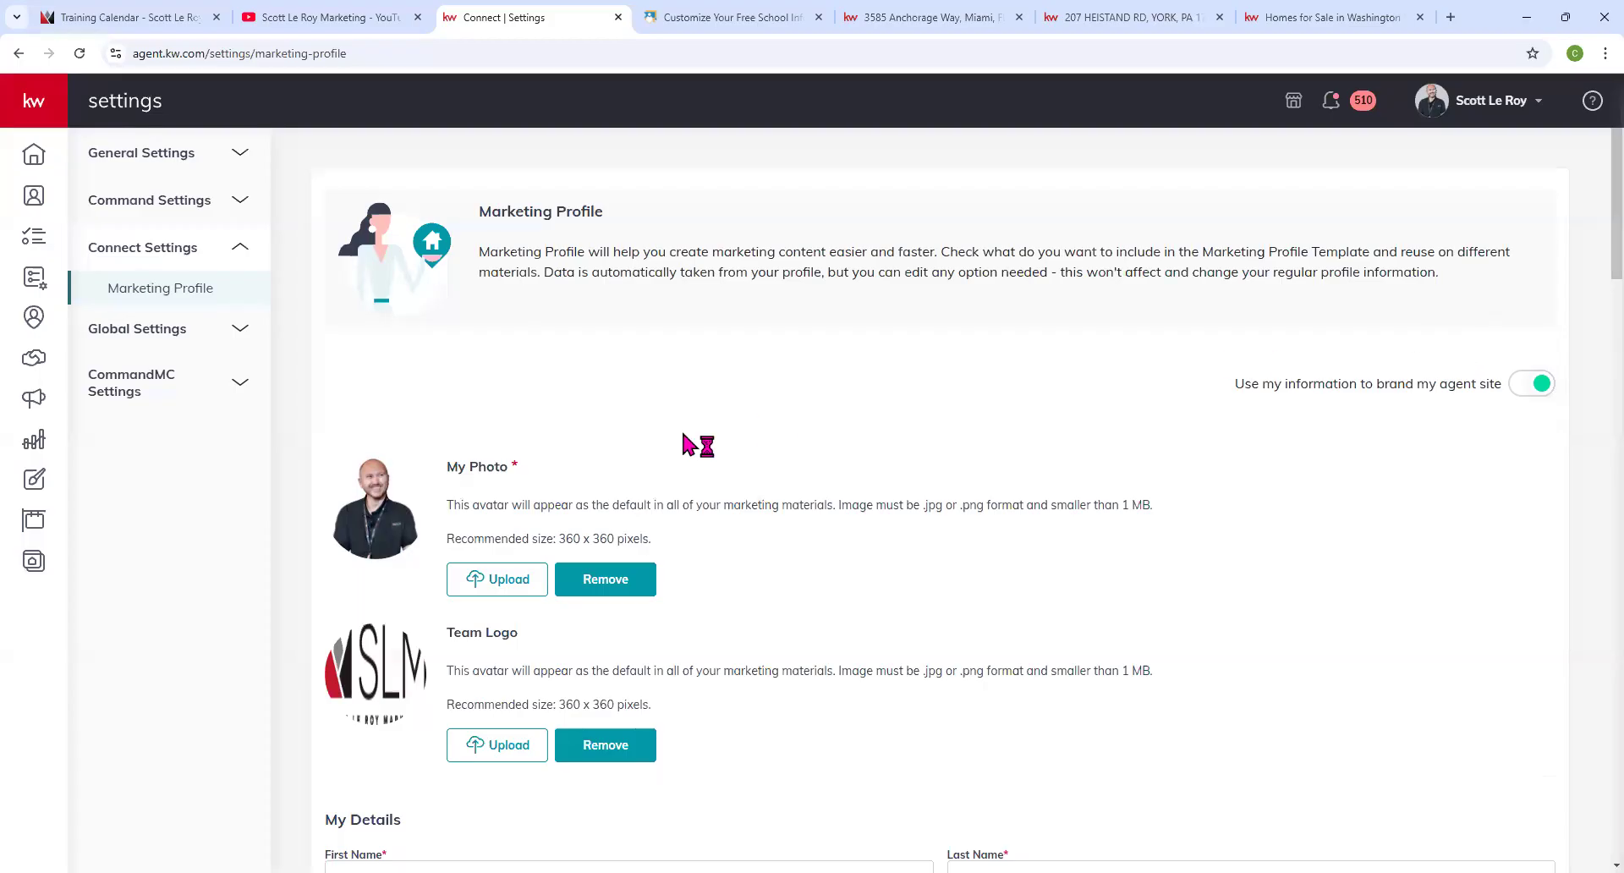
{"action": "scroll", "coordinate": [682, 448], "scroll_direction": "down", "scroll_amount": 2}
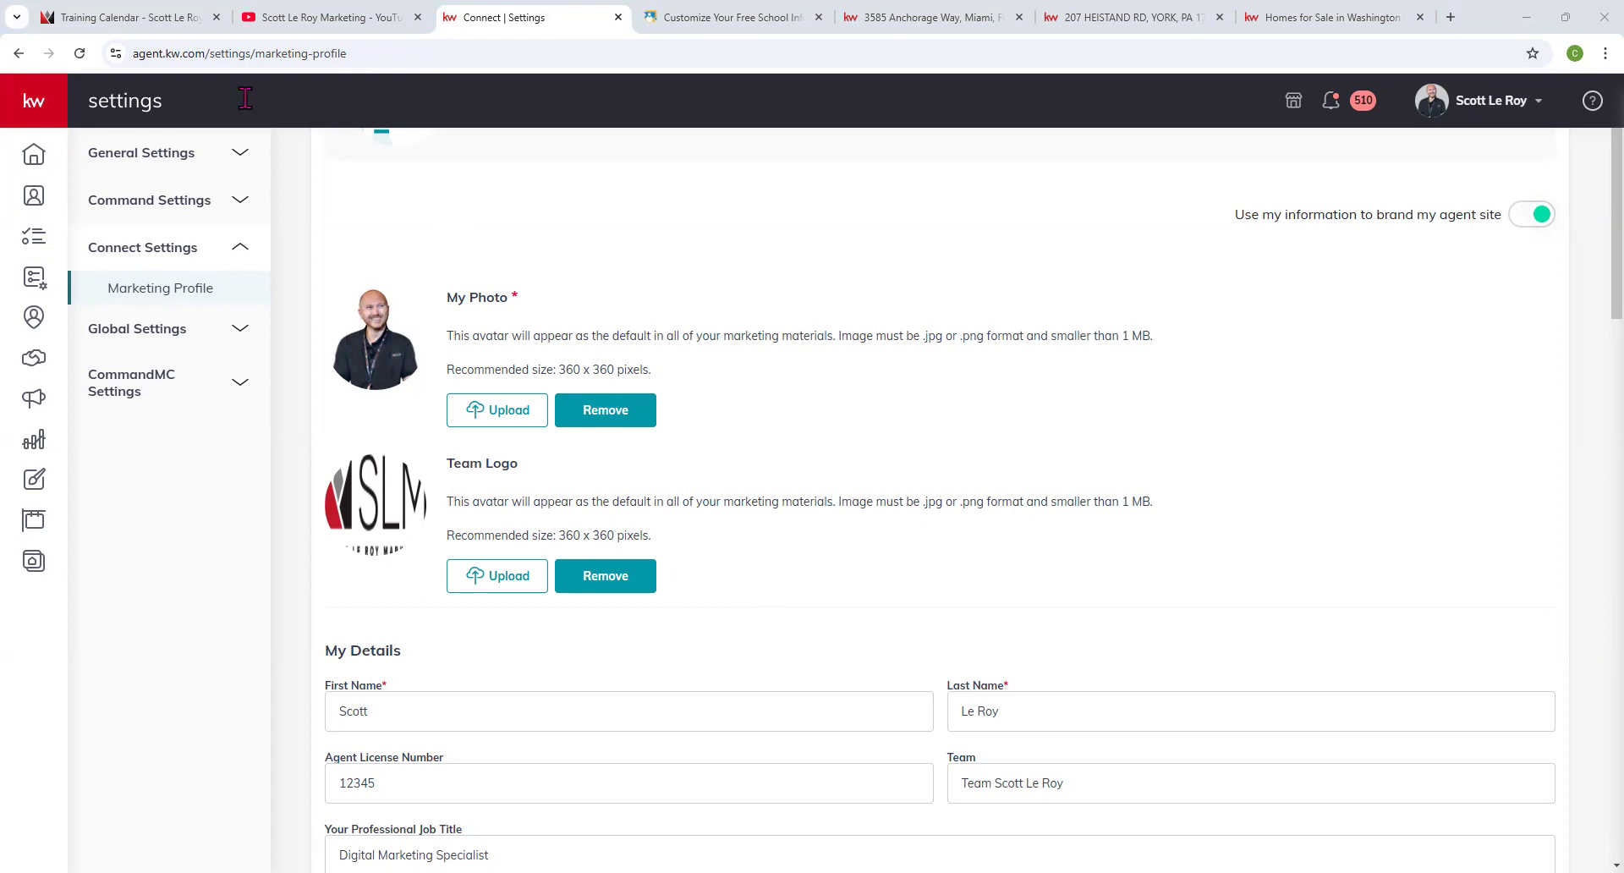
{"action": "left_click", "coordinate": [34, 155]}
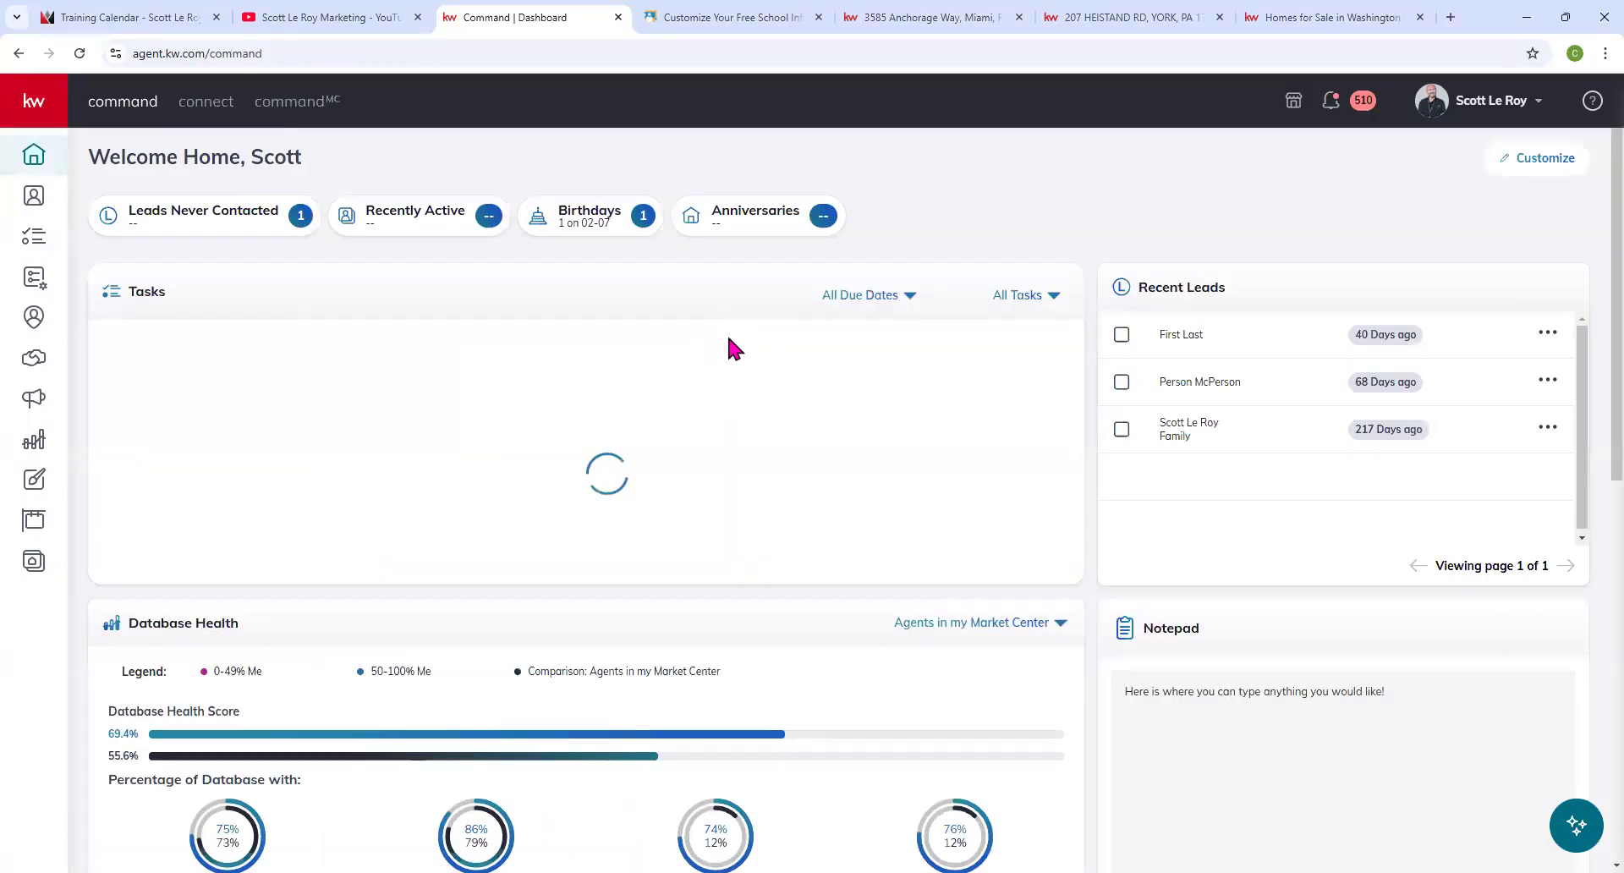
{"action": "left_click", "coordinate": [1520, 118]}
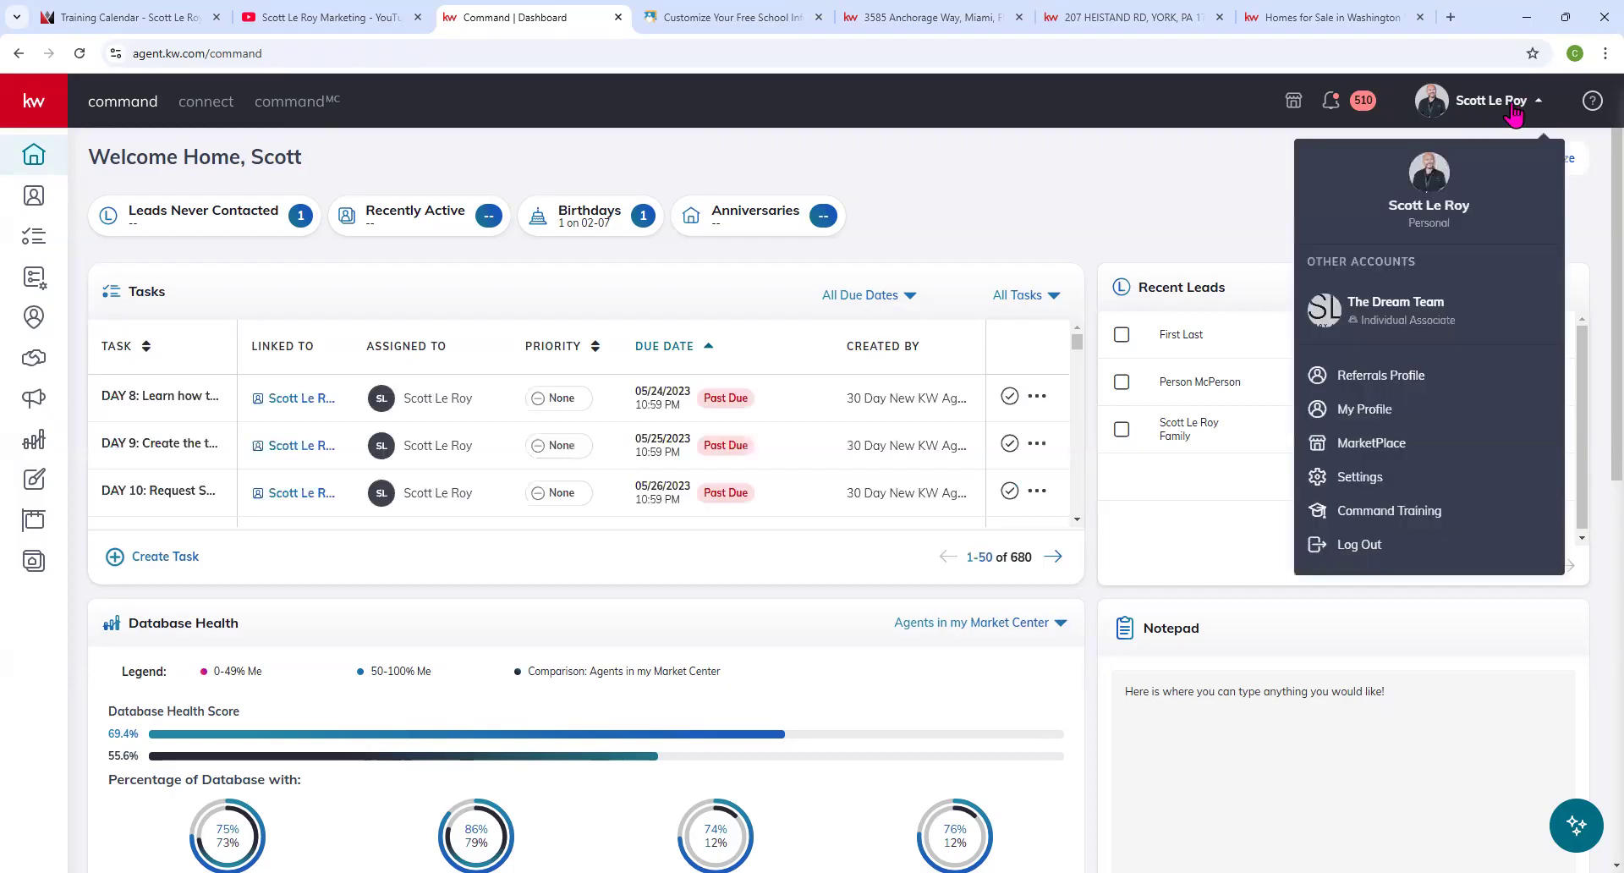
{"action": "left_click", "coordinate": [1358, 409]}
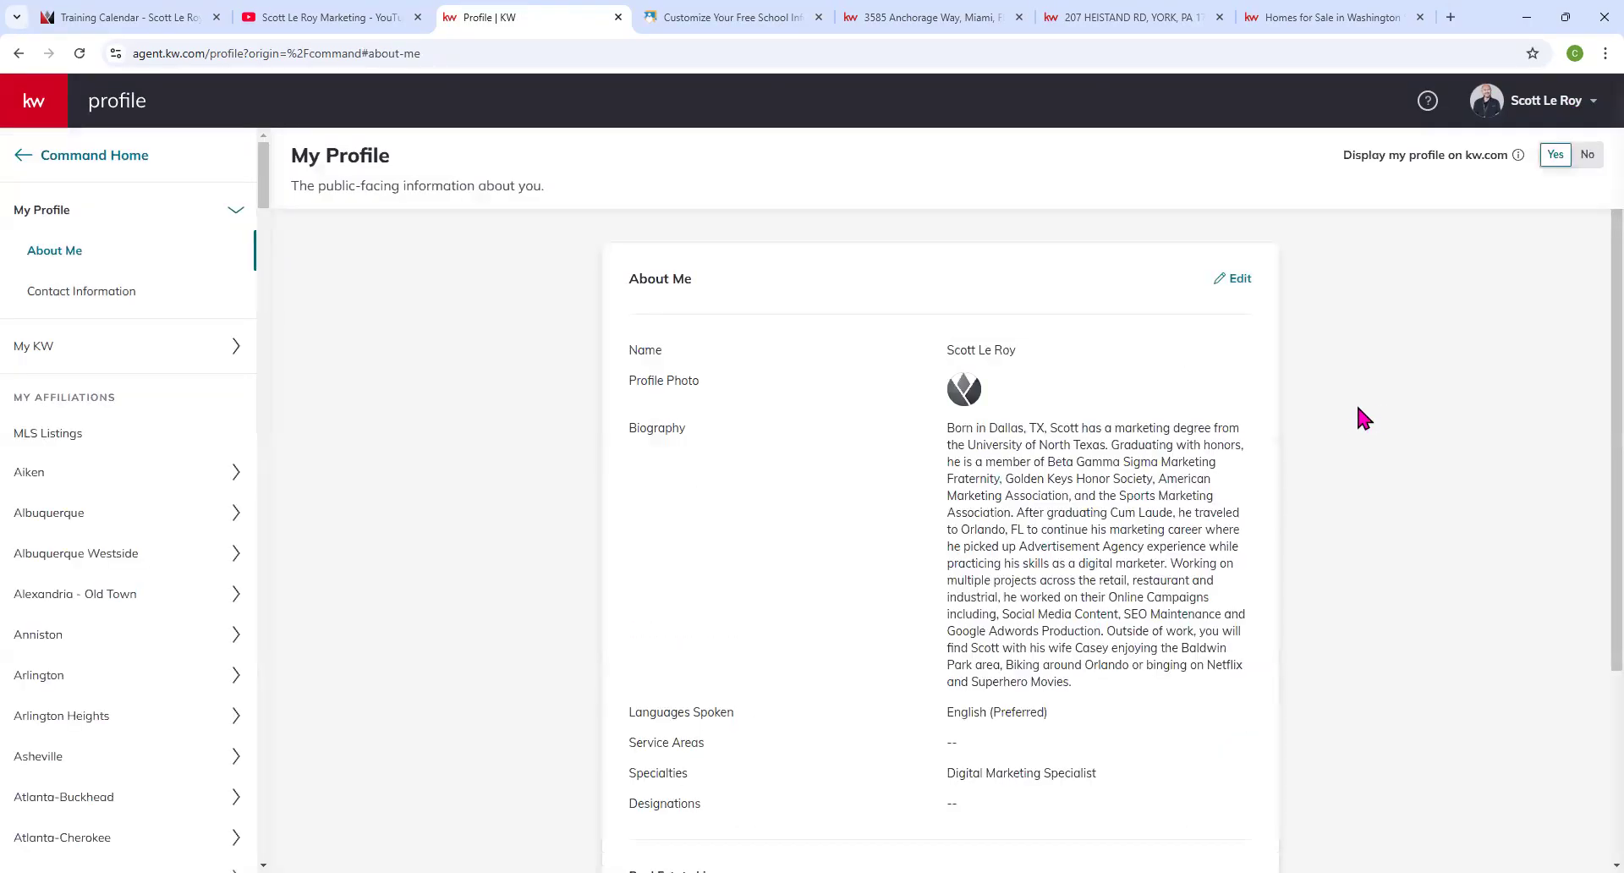
{"action": "scroll", "coordinate": [1252, 417], "scroll_direction": "down", "scroll_amount": 4}
{"action": "left_click_drag", "start_coordinate": [631, 458], "coordinate": [1017, 457]}
{"action": "left_click_drag", "start_coordinate": [636, 488], "coordinate": [998, 488]}
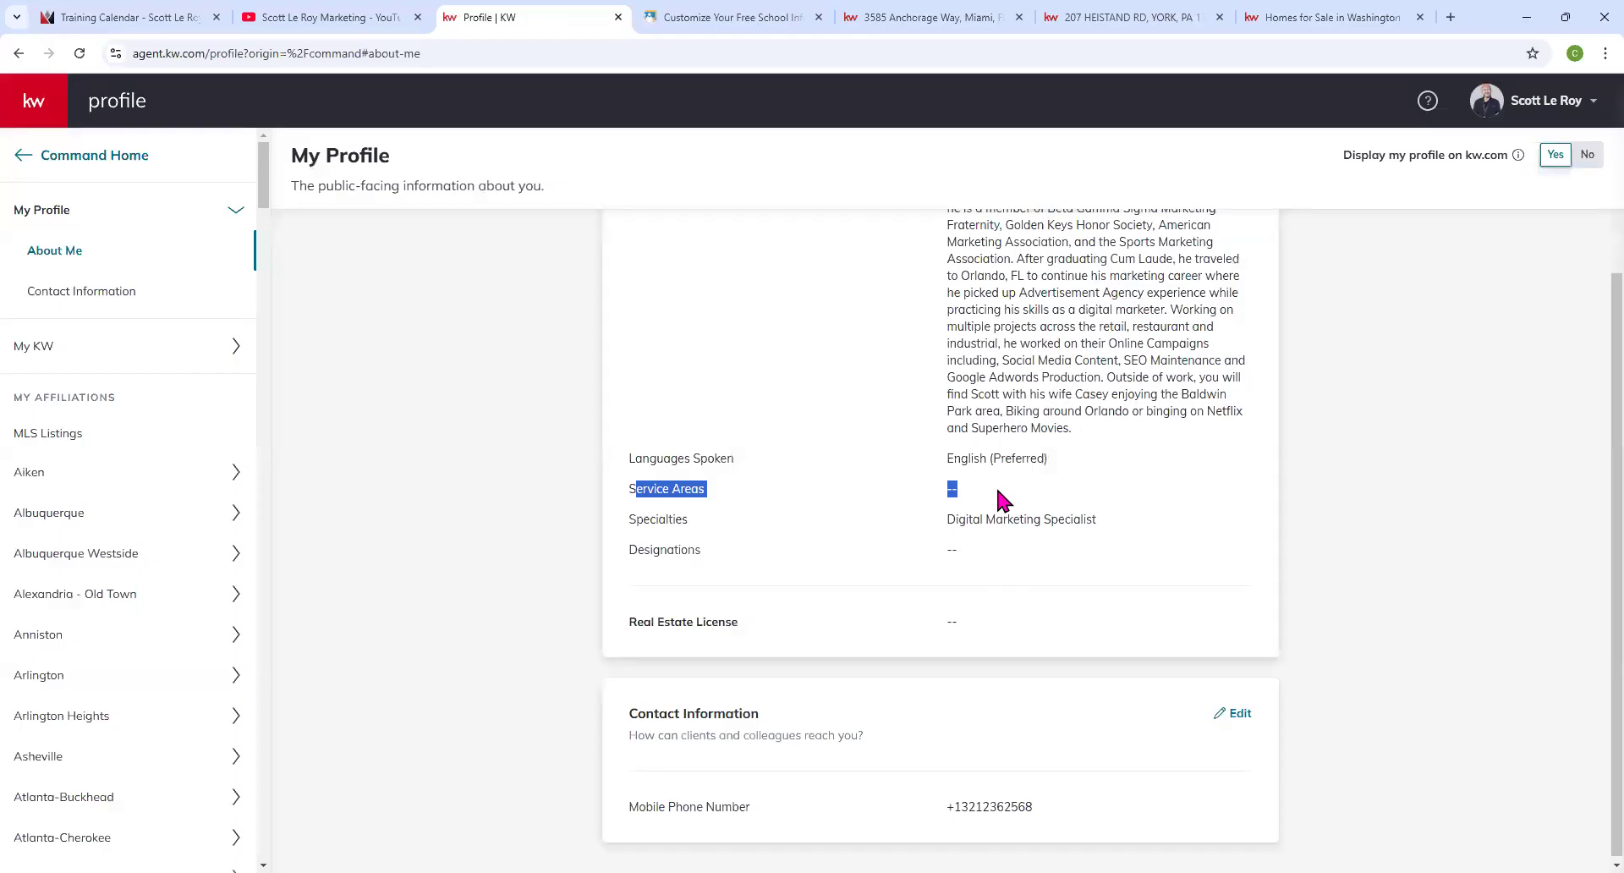
{"action": "scroll", "coordinate": [957, 520], "scroll_direction": "up", "scroll_amount": 2}
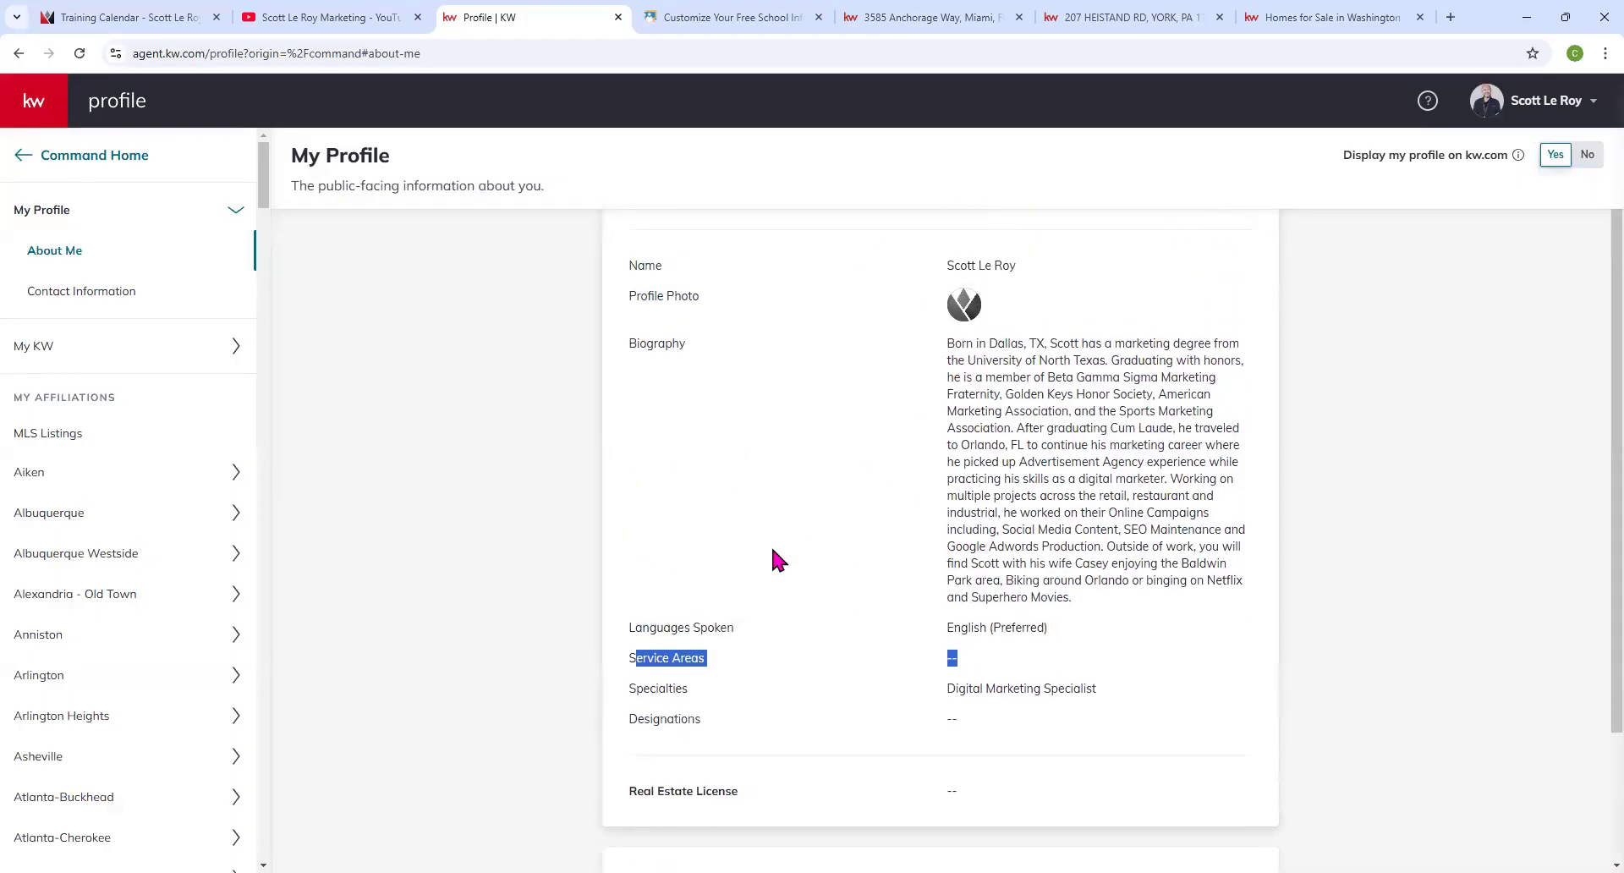
{"action": "scroll", "coordinate": [930, 398], "scroll_direction": "down", "scroll_amount": 2}
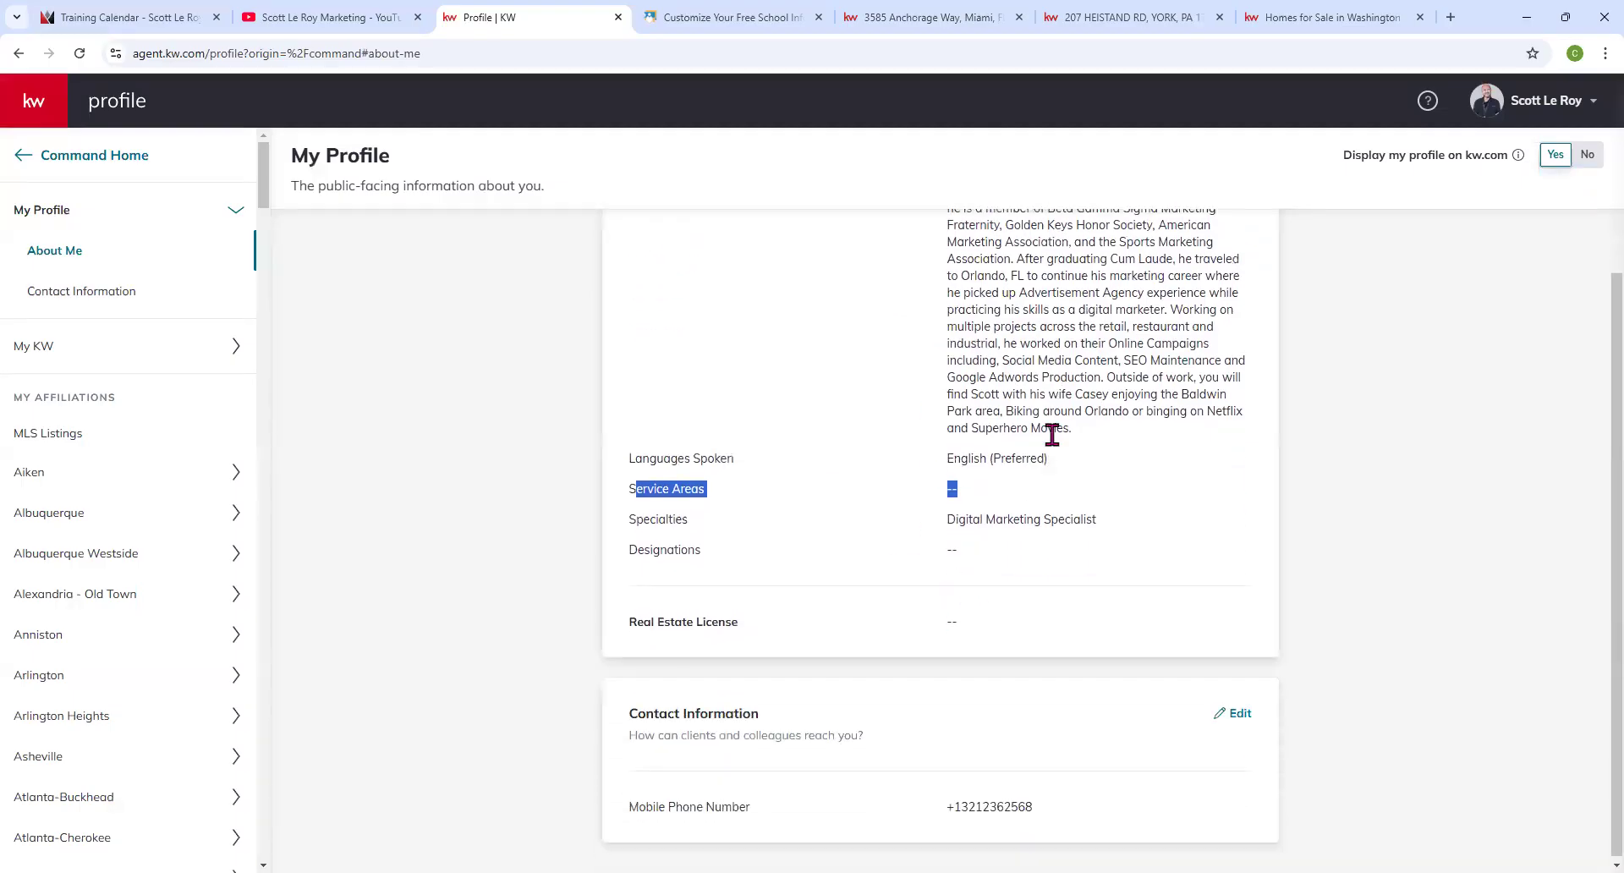
{"action": "scroll", "coordinate": [773, 490], "scroll_direction": "up", "scroll_amount": 1}
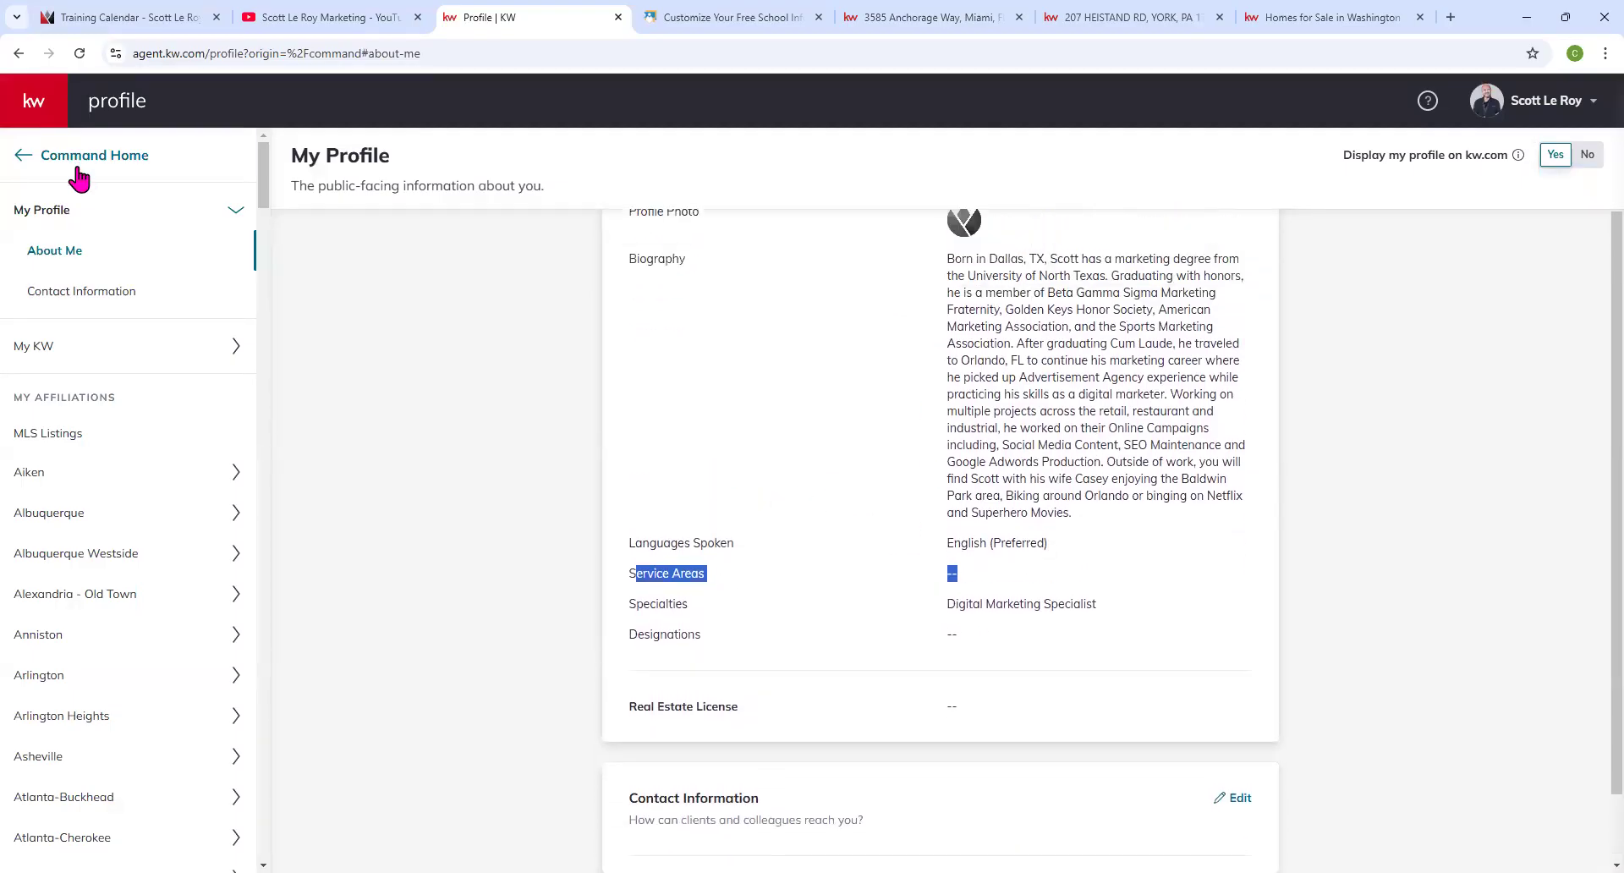
{"action": "left_click", "coordinate": [28, 160]}
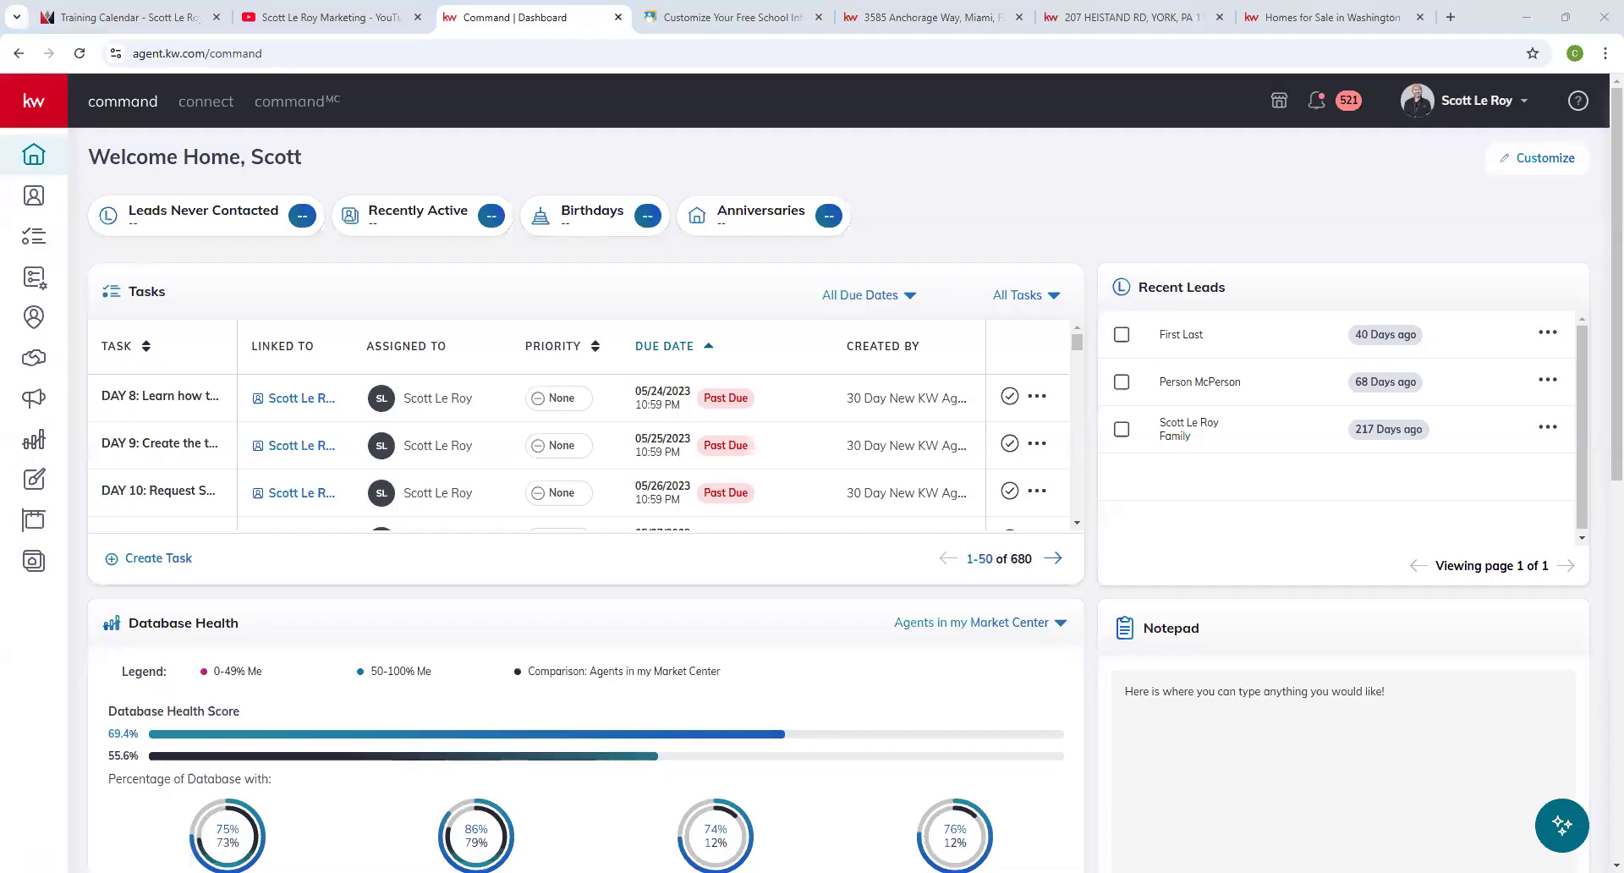
In Websites, edit the Agent Site, look over its Homepage settings and return to the pages list.
{"action": "left_click", "coordinate": [39, 110]}
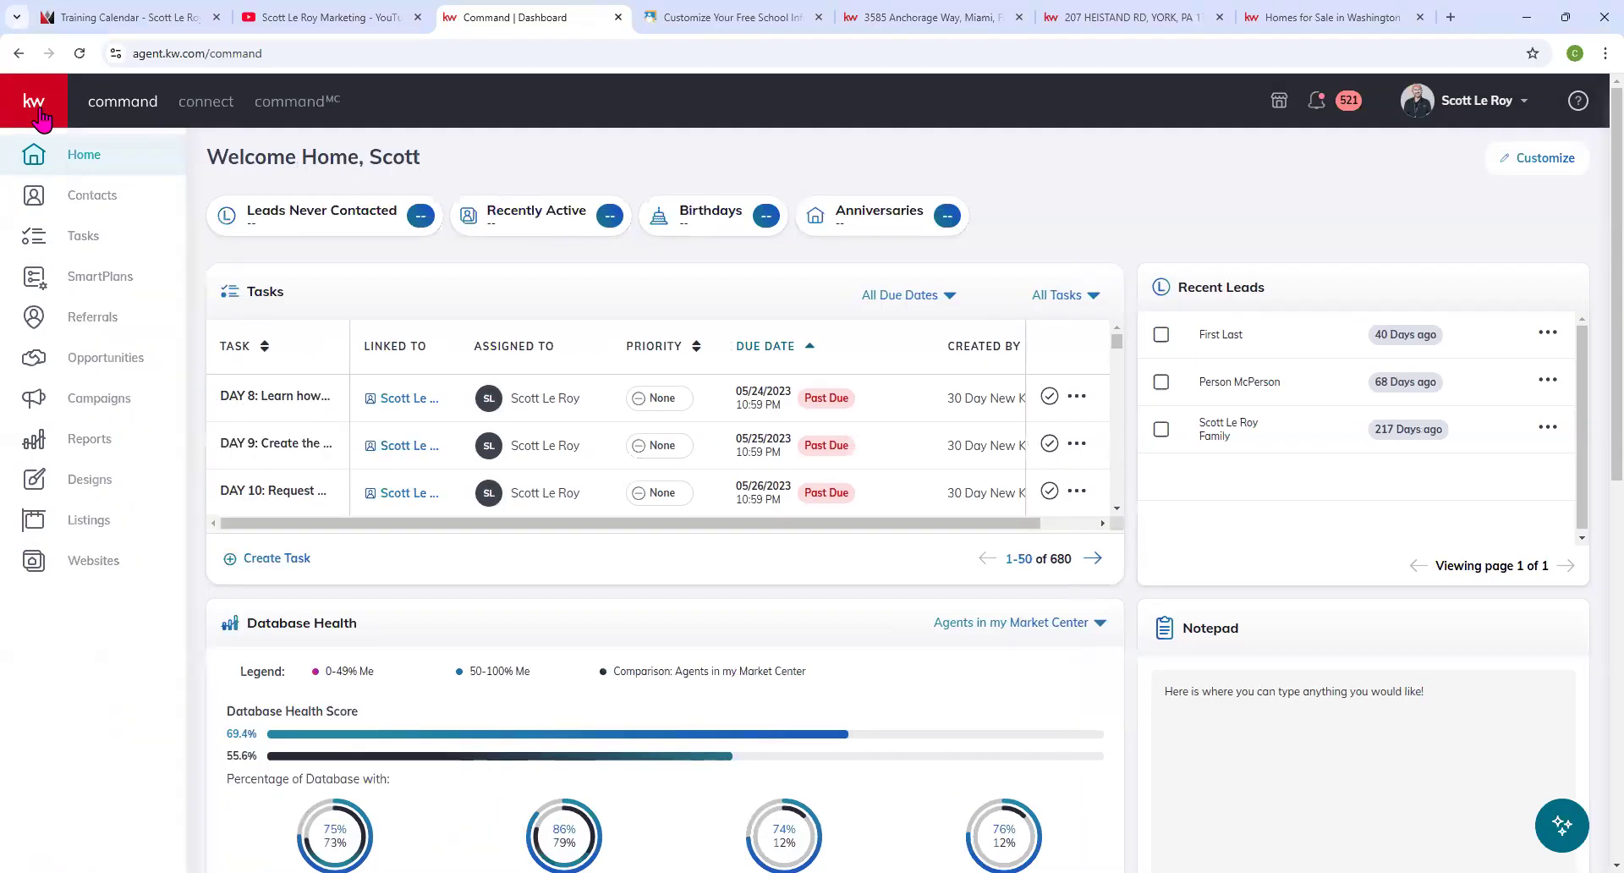
{"action": "left_click", "coordinate": [39, 109]}
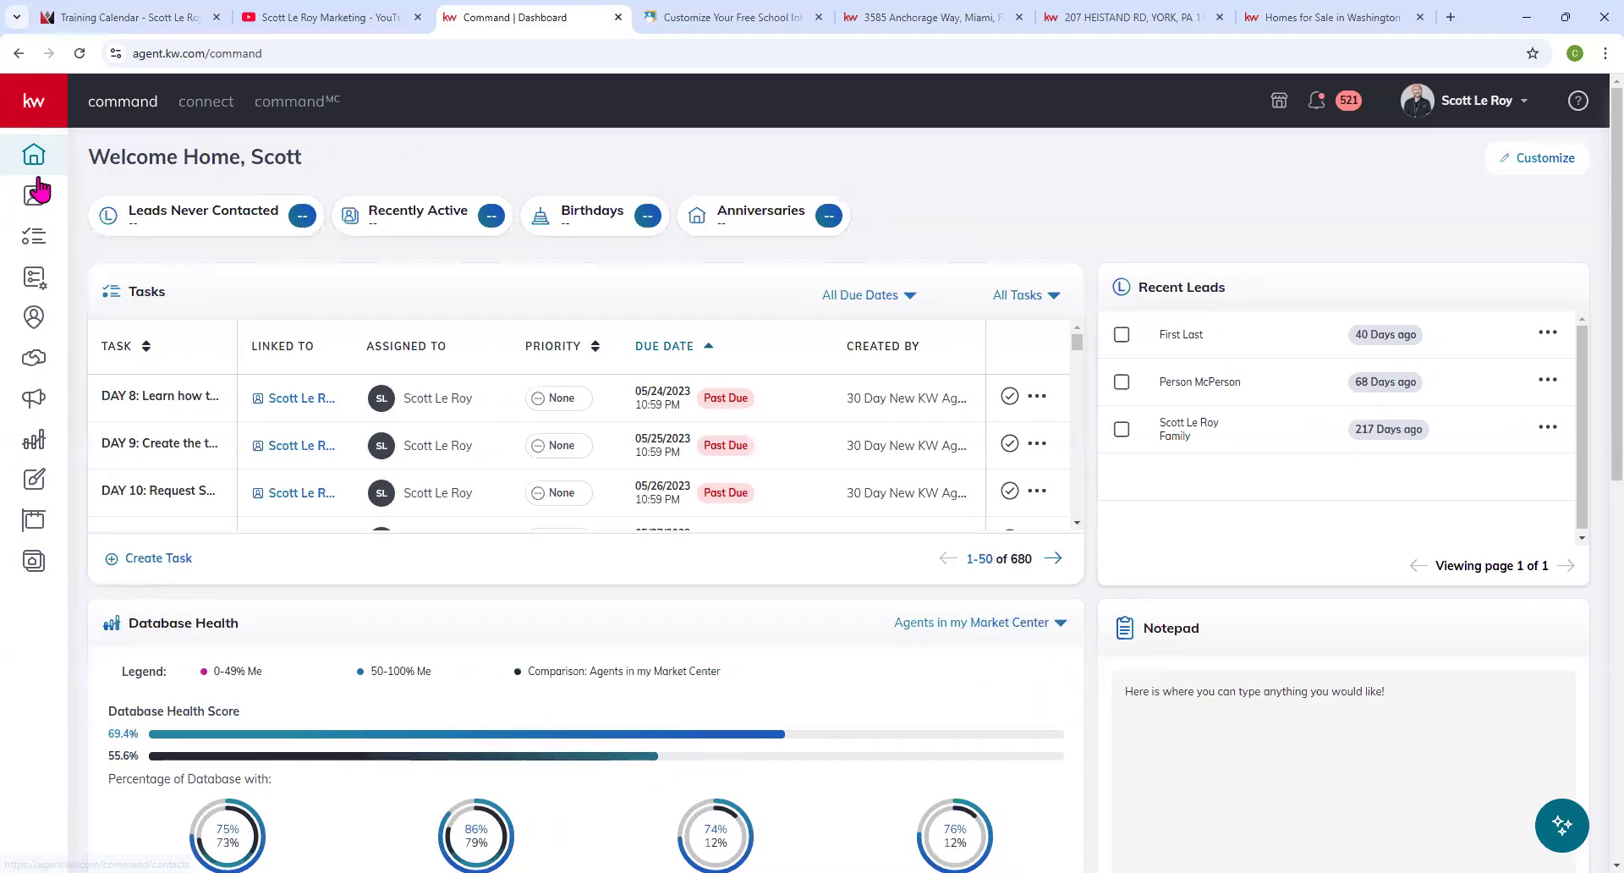
{"action": "left_click", "coordinate": [34, 565]}
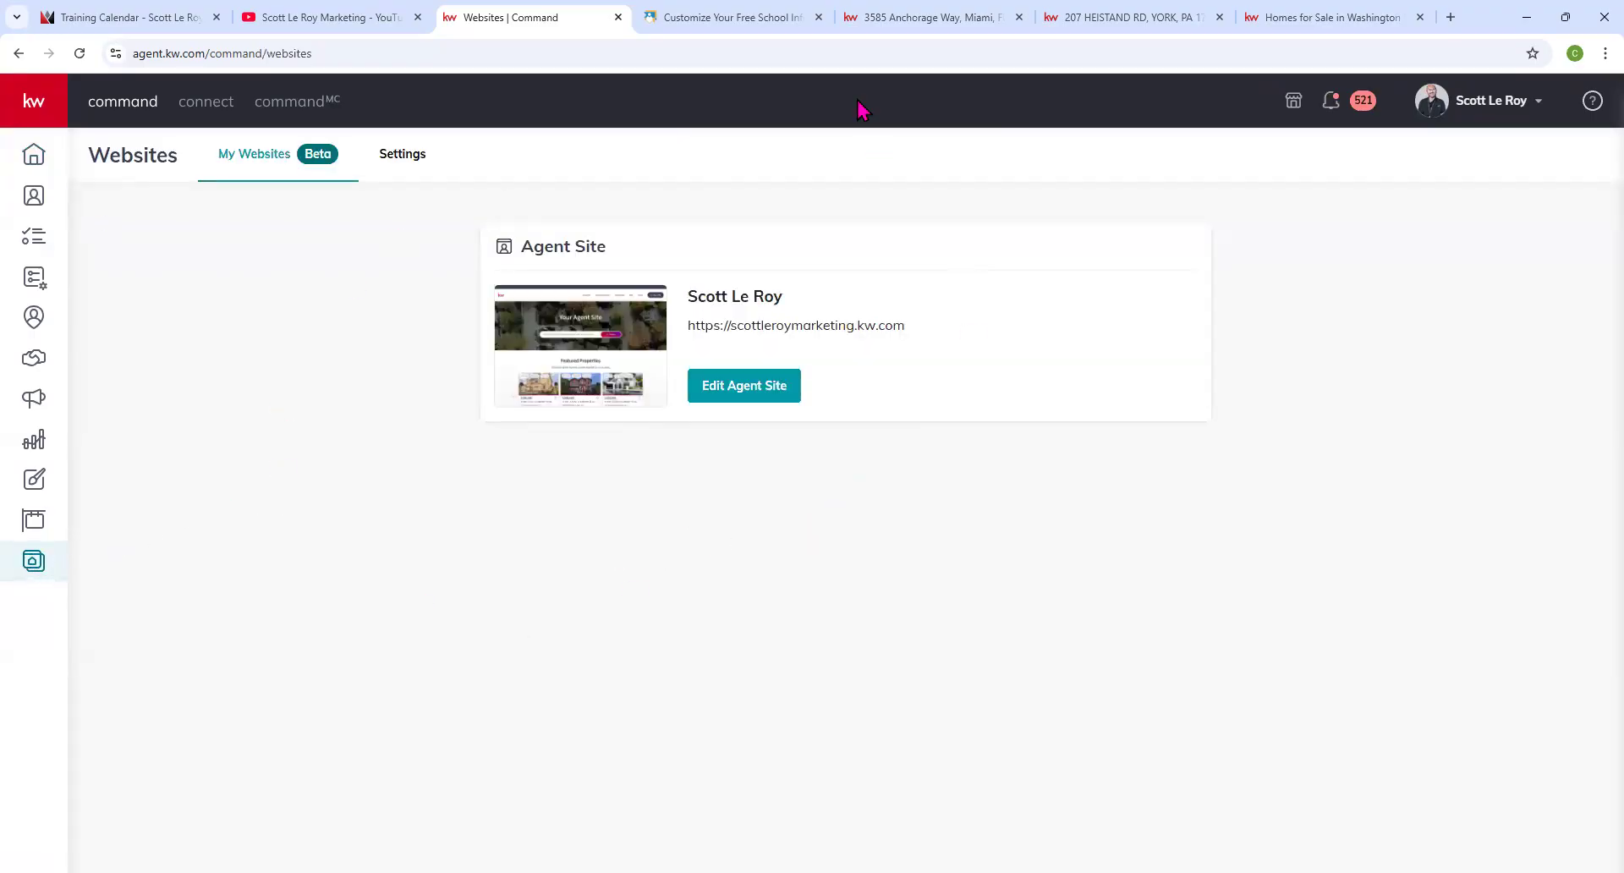
{"action": "left_click", "coordinate": [760, 394]}
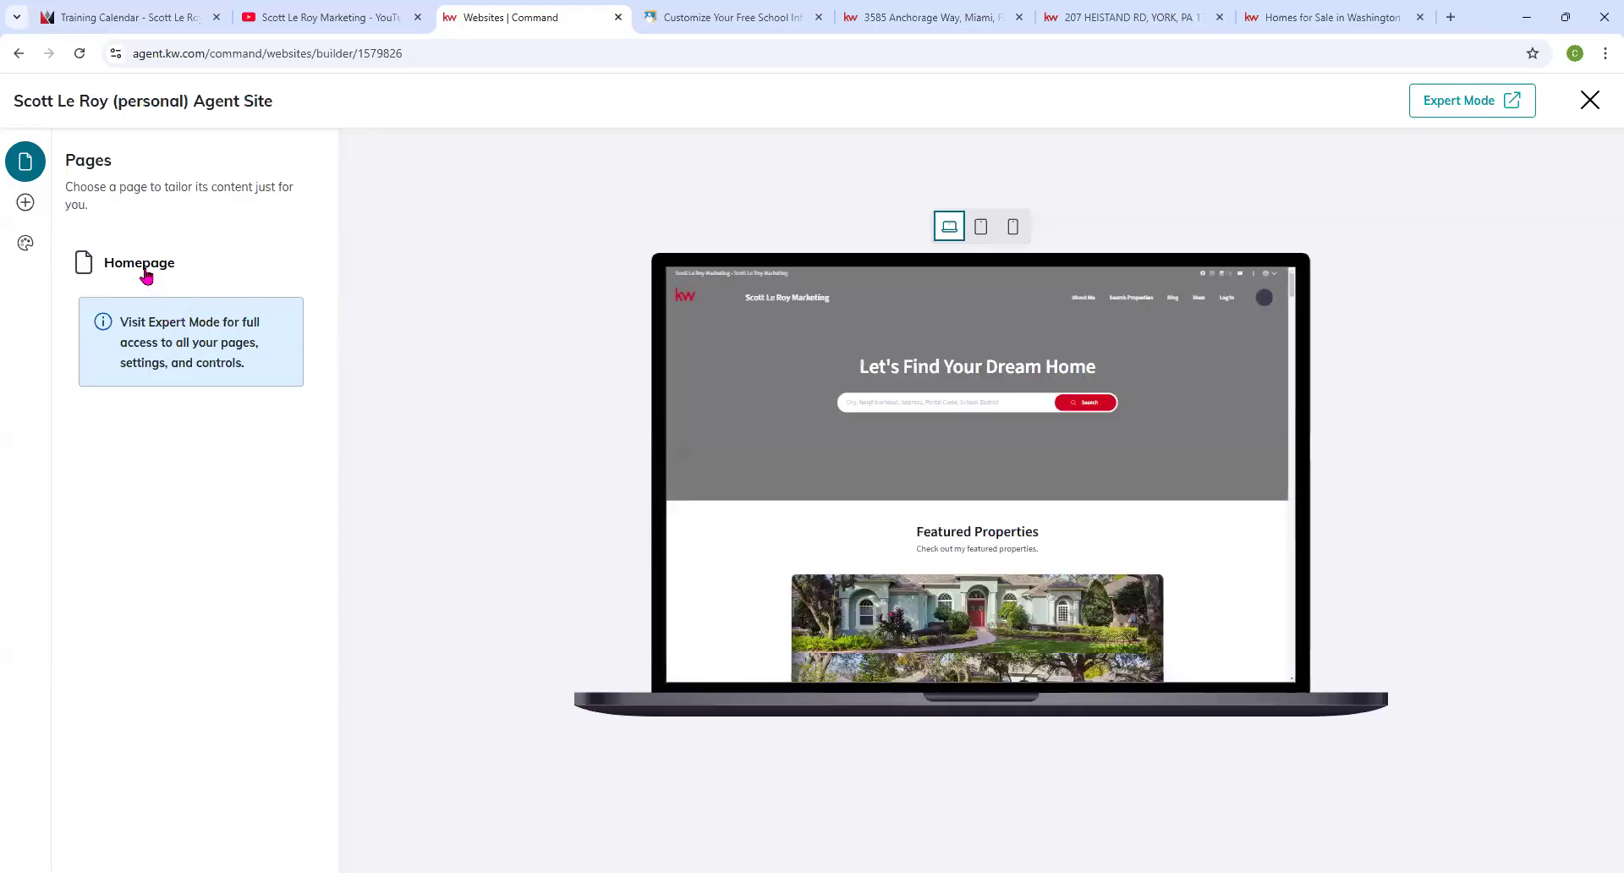
{"action": "left_click", "coordinate": [140, 263]}
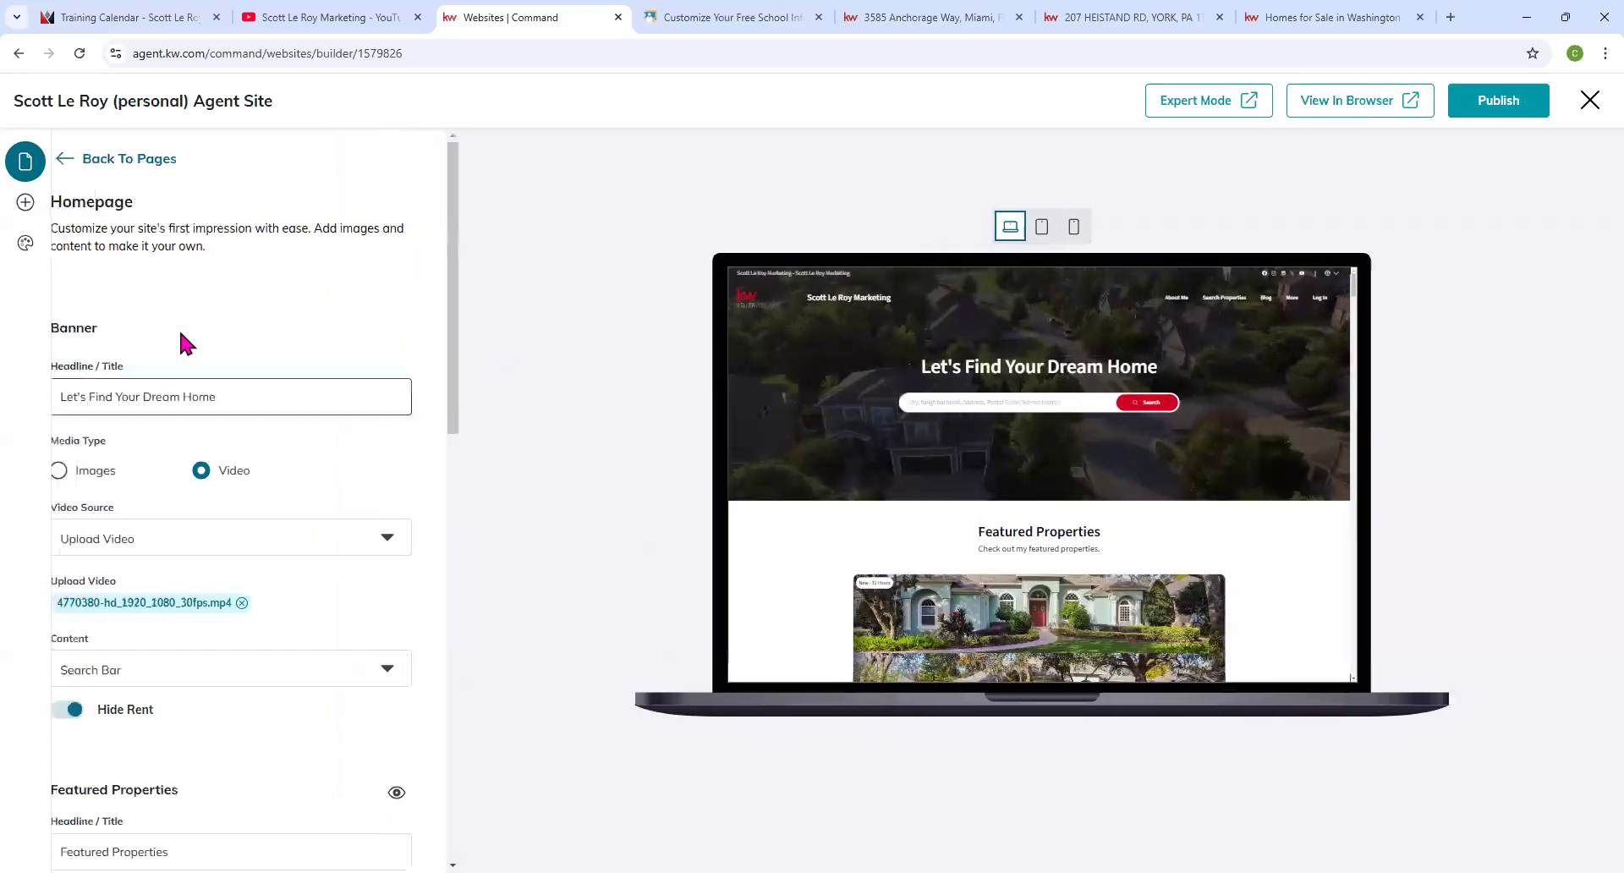
{"action": "scroll", "coordinate": [288, 488], "scroll_direction": "down", "scroll_amount": 5}
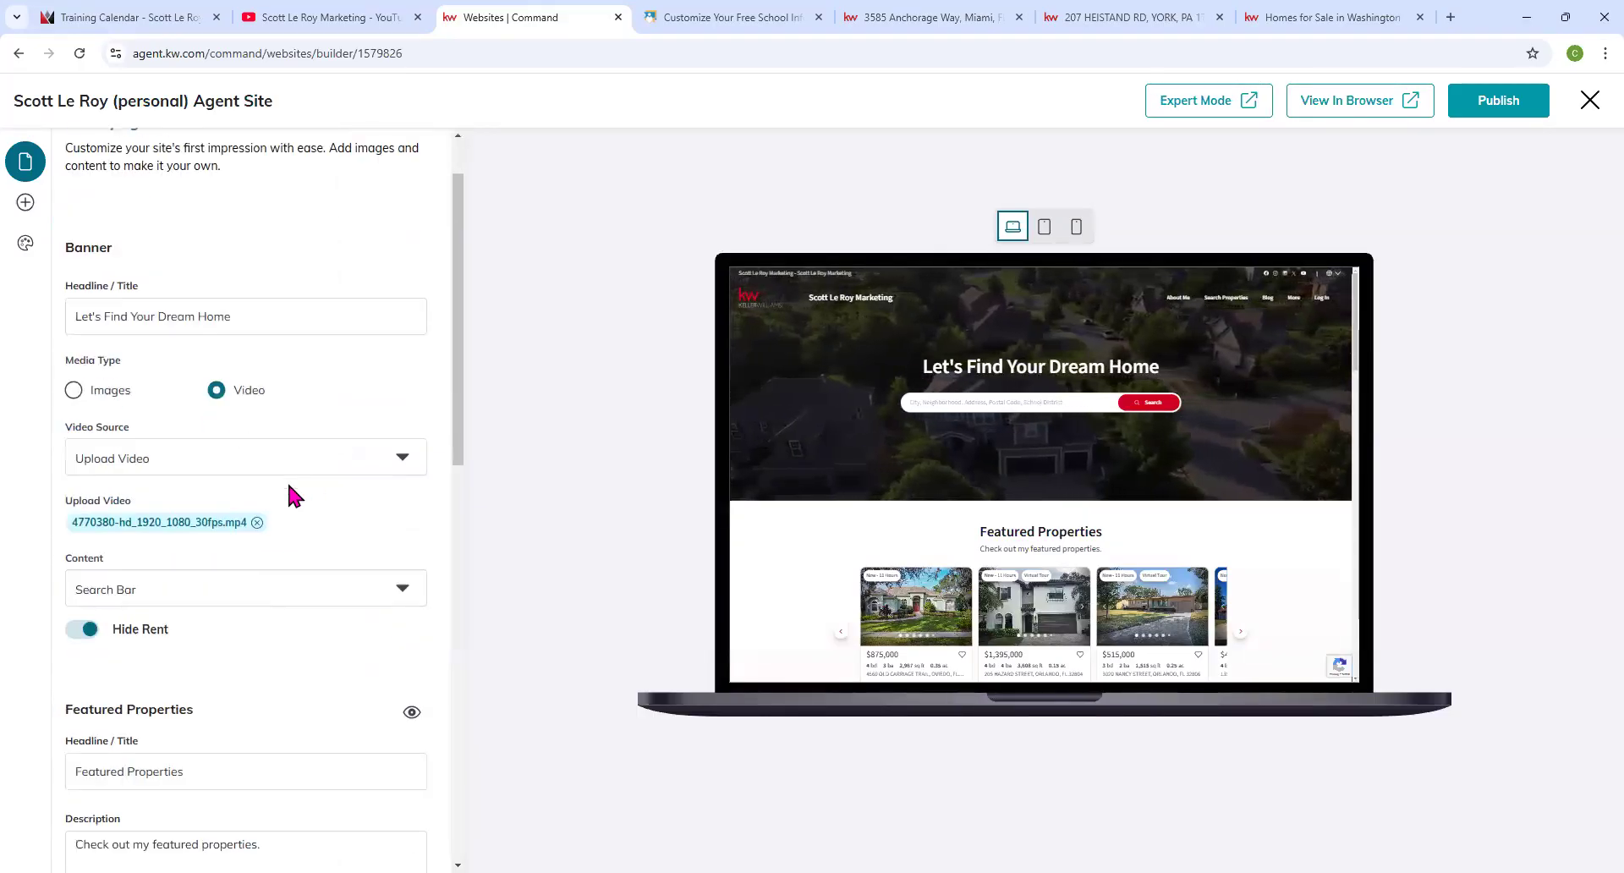
{"action": "scroll", "coordinate": [289, 488], "scroll_direction": "up", "scroll_amount": 5}
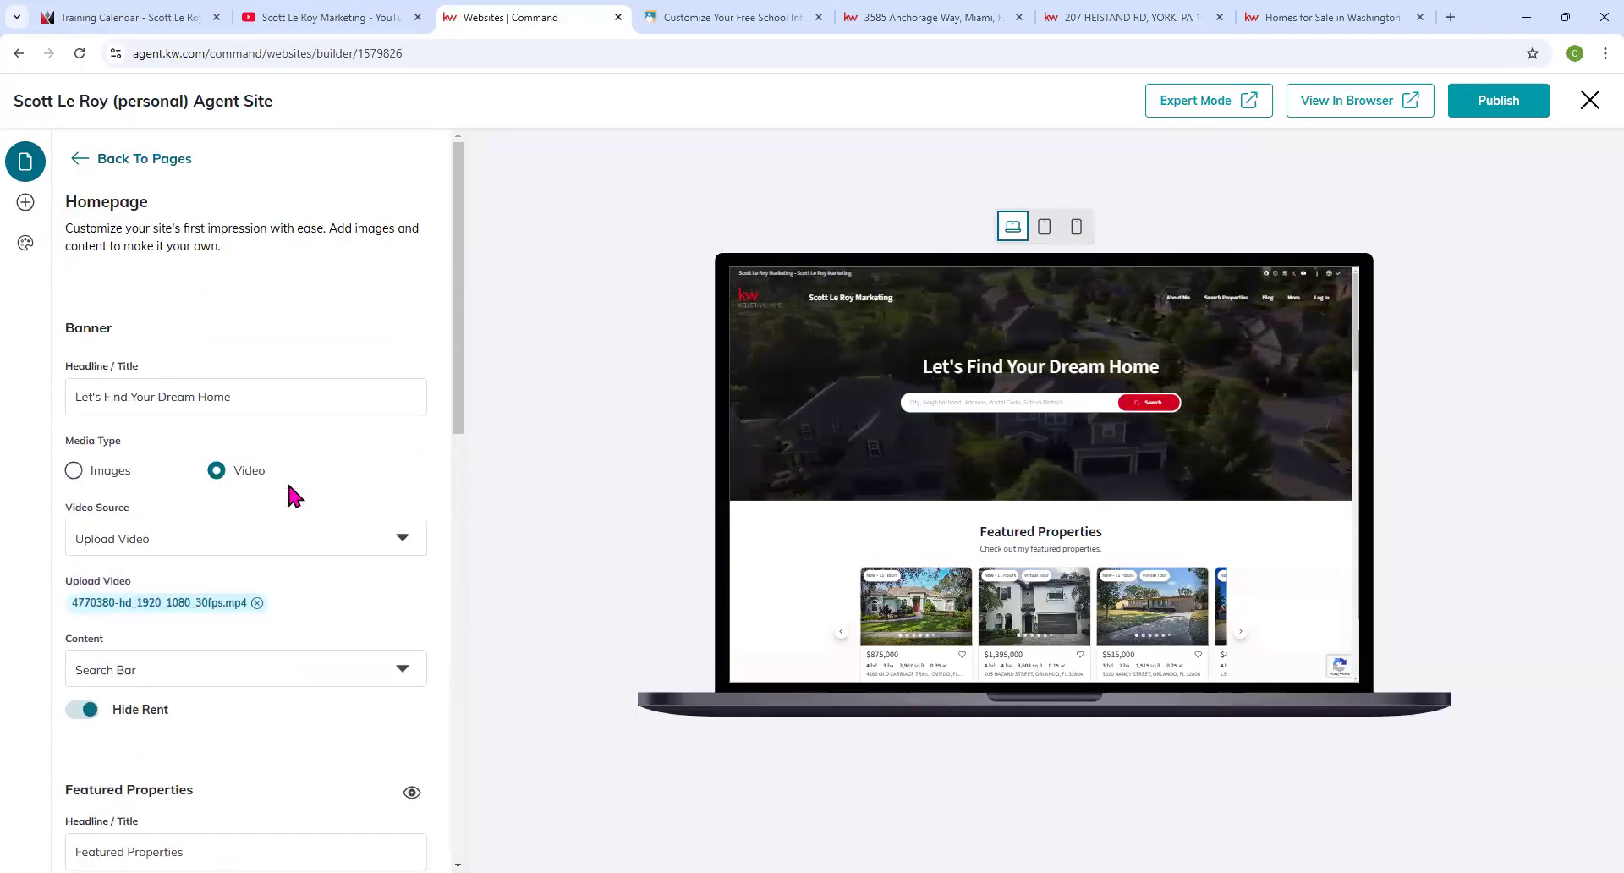
{"action": "left_click", "coordinate": [112, 163]}
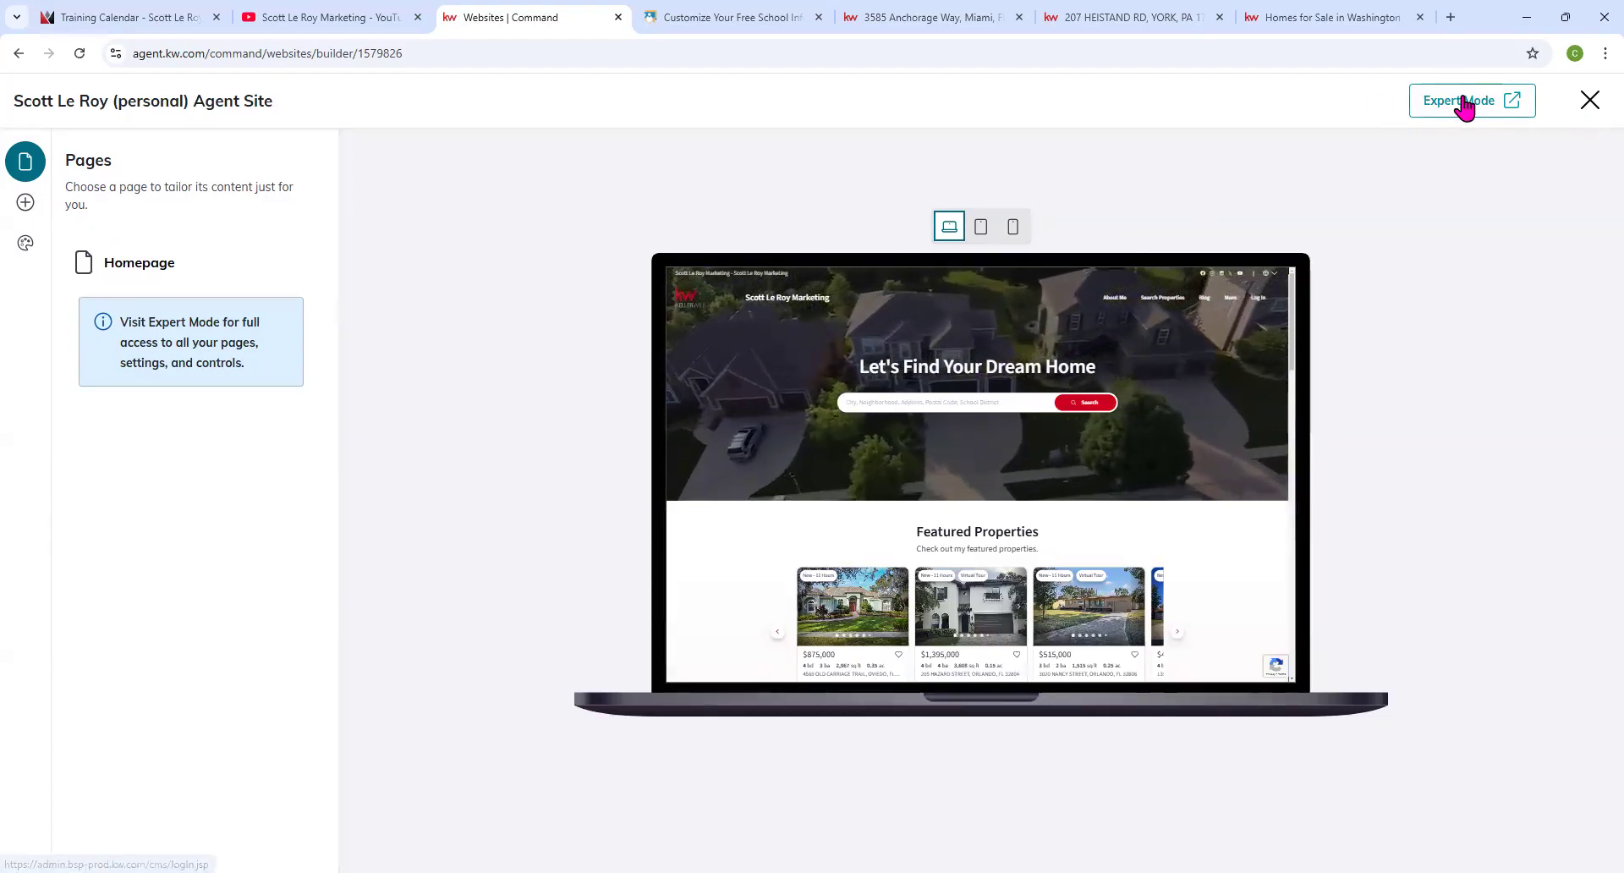
Open the site's Expert Mode CMS dashboard in a new tab, then close the site builder.
{"action": "left_click", "coordinate": [1454, 104]}
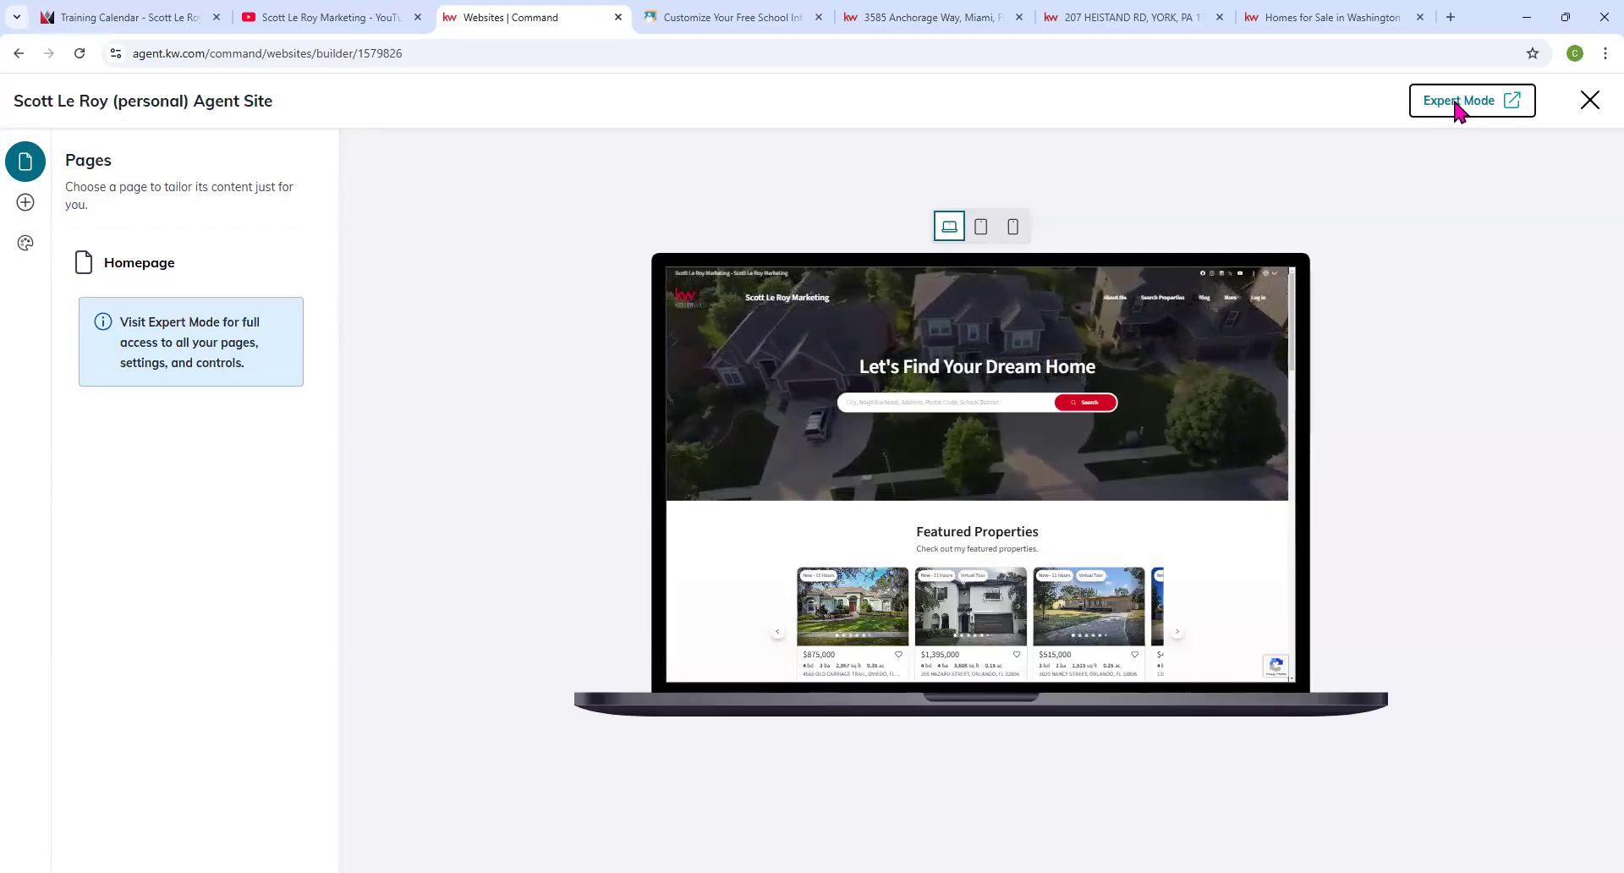
{"action": "left_click", "coordinate": [513, 24]}
{"action": "left_click", "coordinate": [656, 23]}
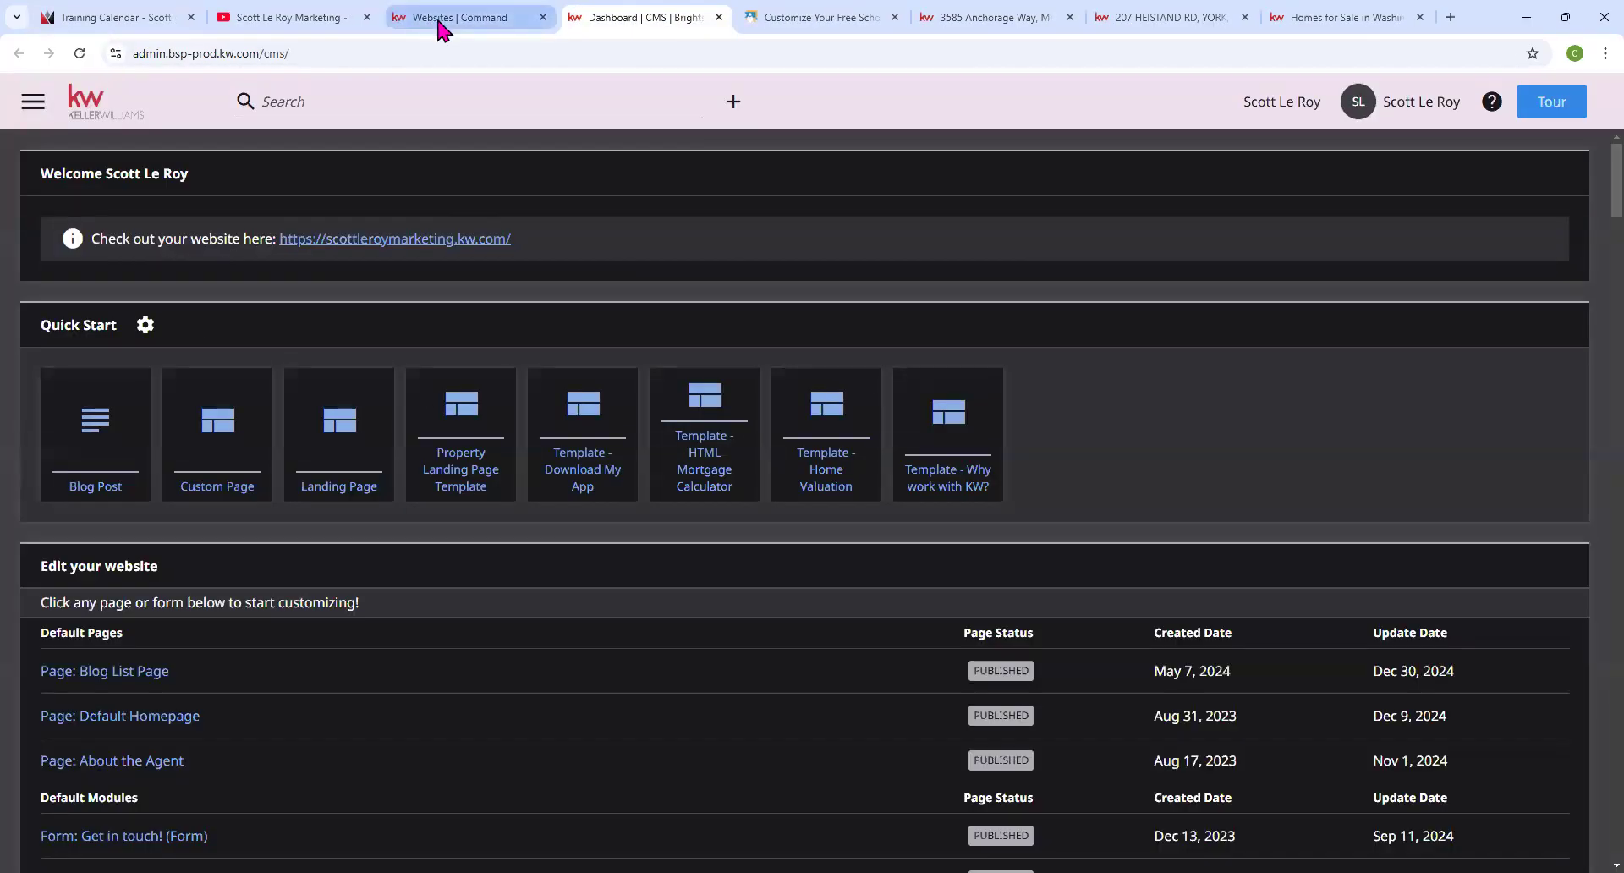
{"action": "left_click", "coordinate": [444, 20]}
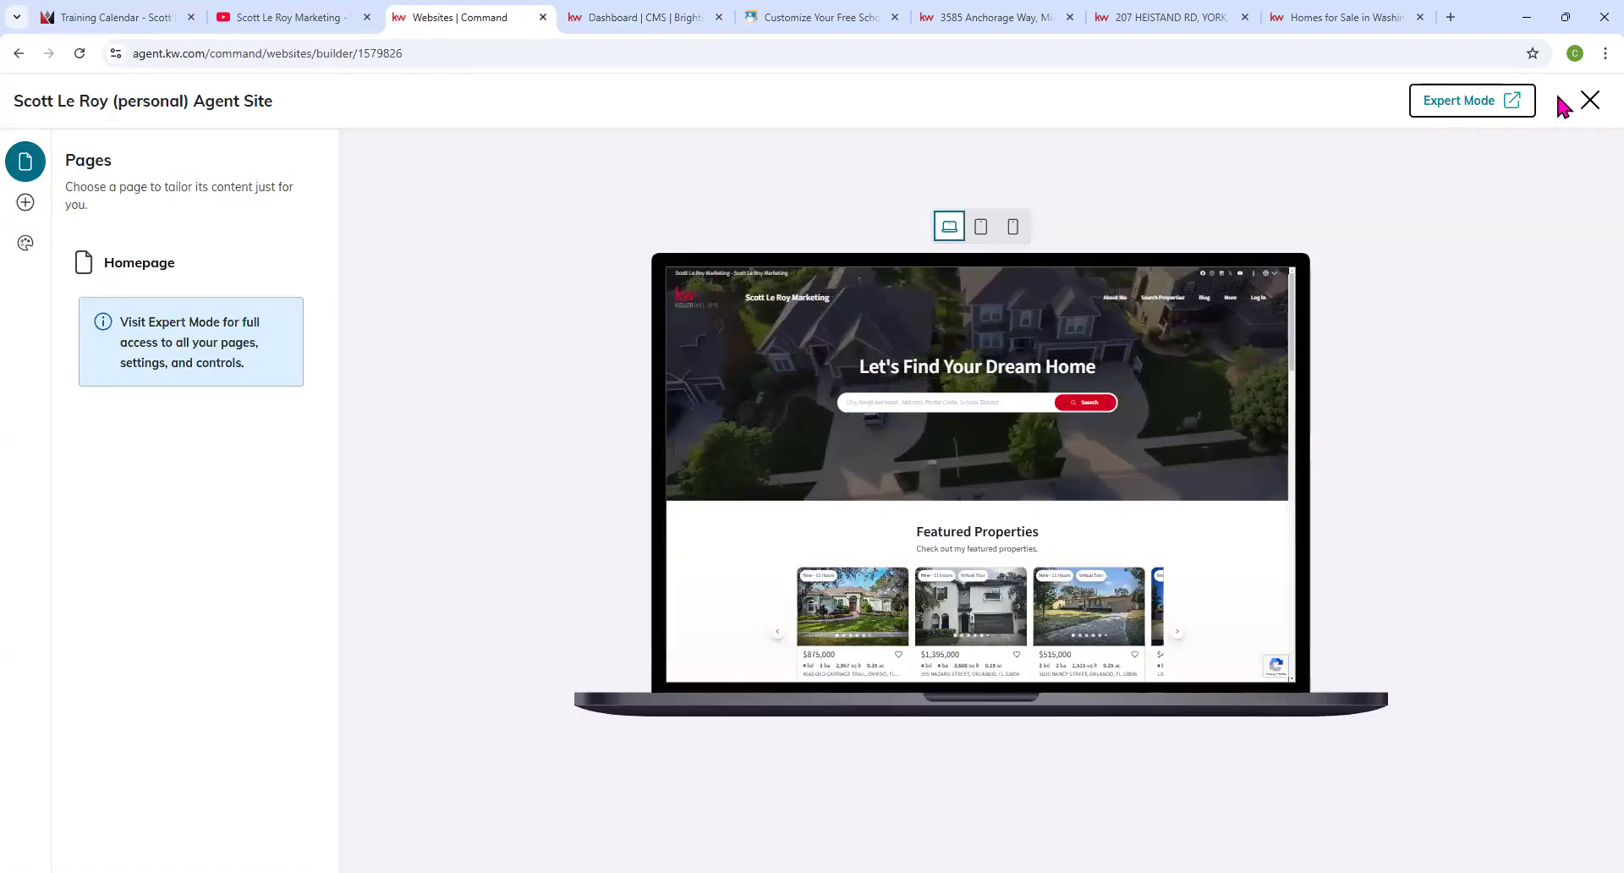
{"action": "left_click", "coordinate": [1588, 101]}
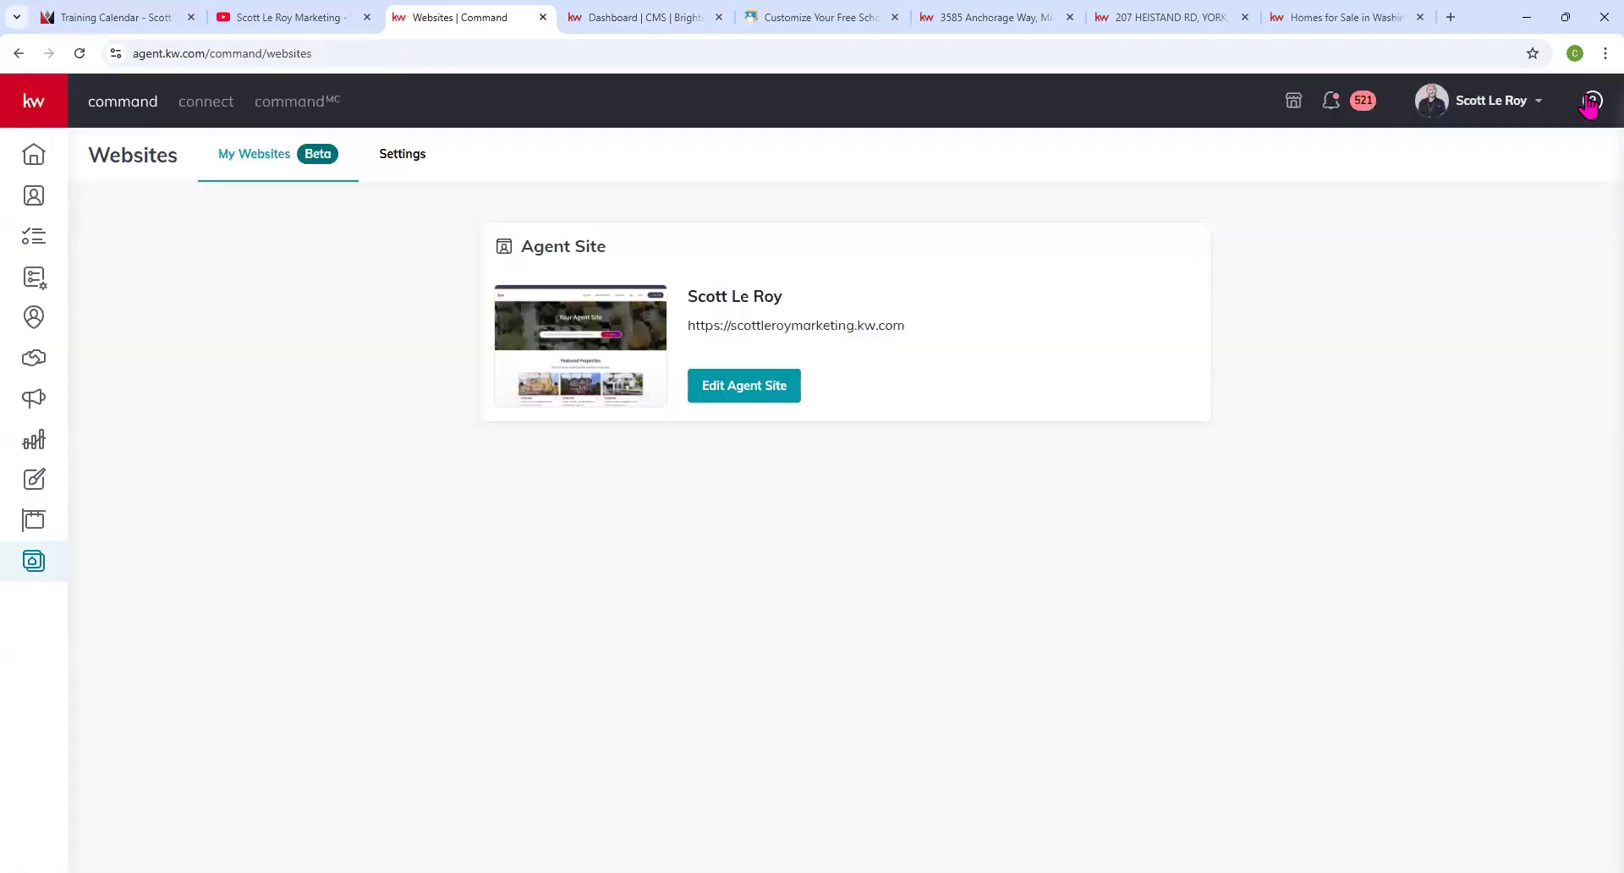
Open the website Settings page and copy the App URL.
{"action": "left_click", "coordinate": [392, 163]}
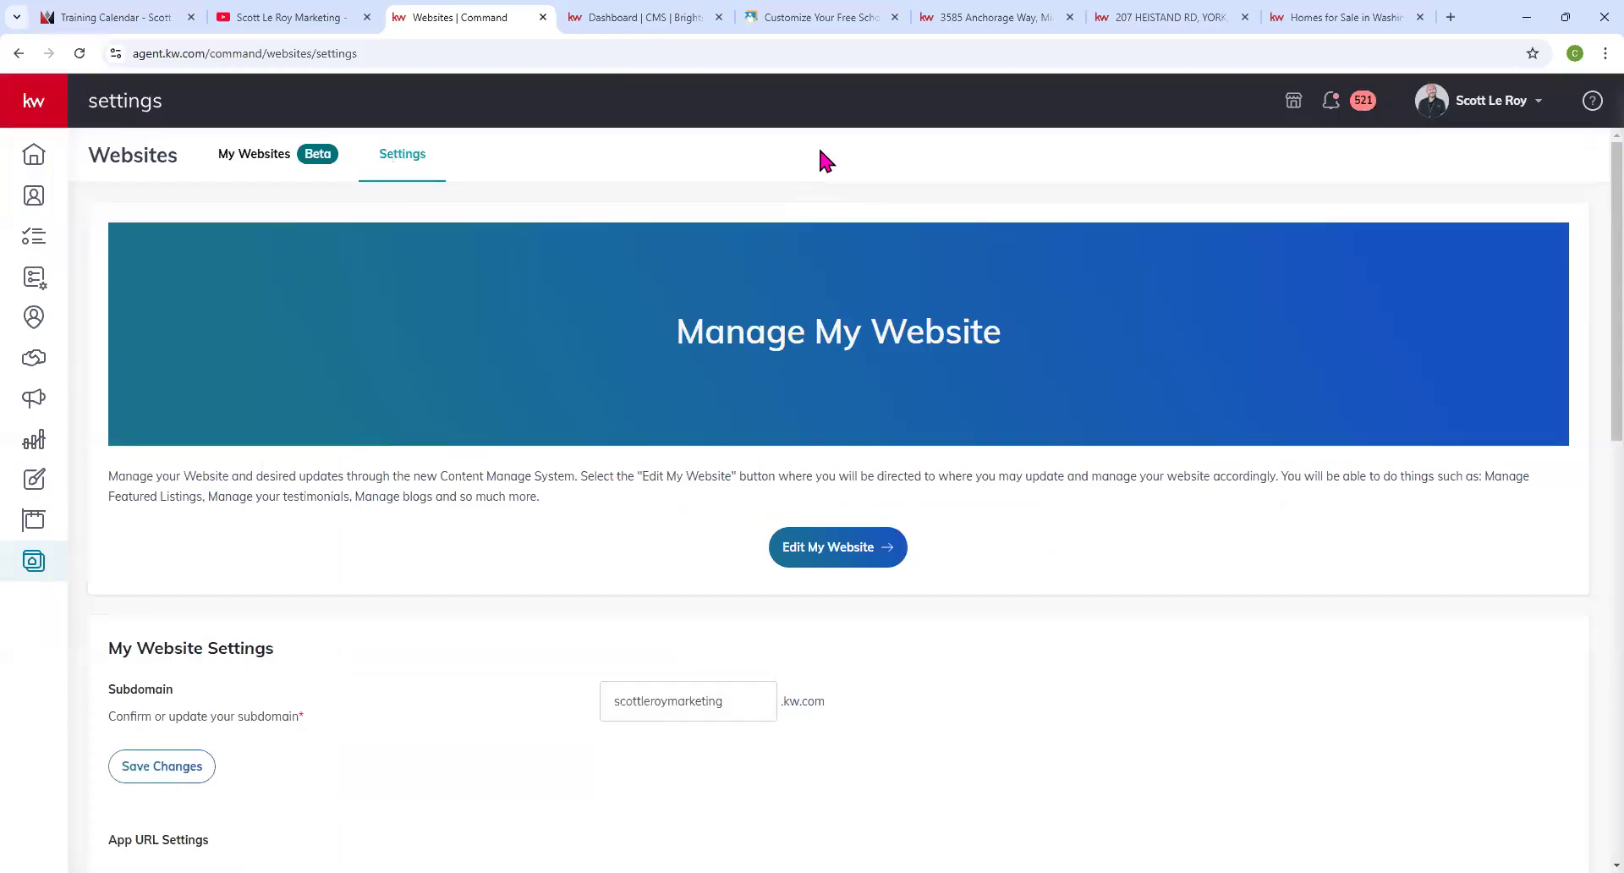
{"action": "scroll", "coordinate": [152, 465], "scroll_direction": "down", "scroll_amount": 3}
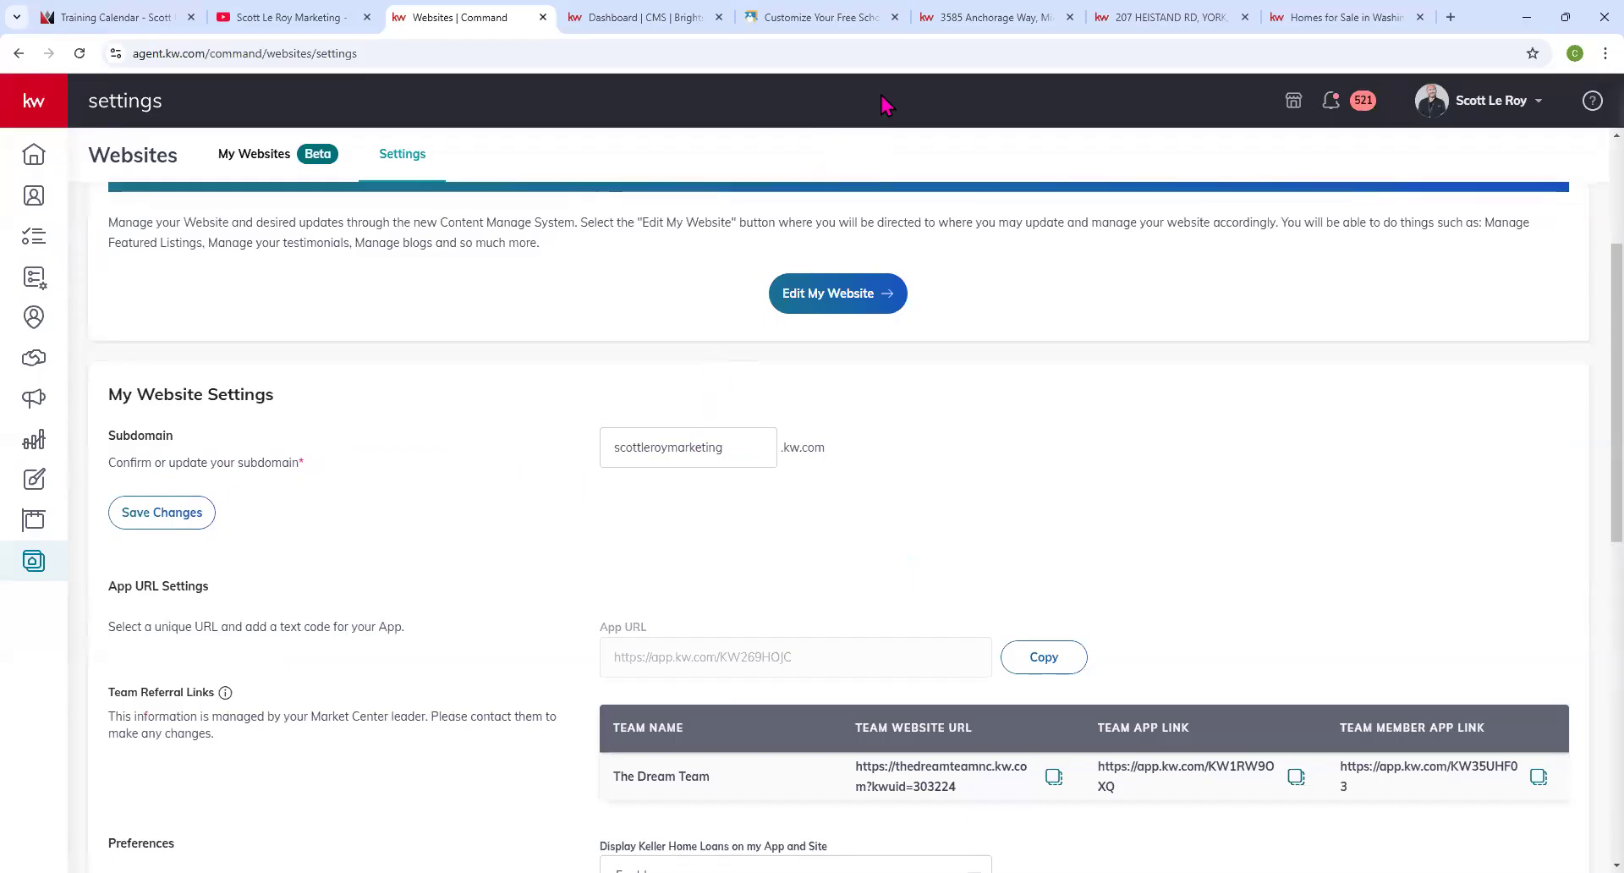
{"action": "left_click", "coordinate": [421, 139]}
{"action": "scroll", "coordinate": [200, 519], "scroll_direction": "down", "scroll_amount": 1}
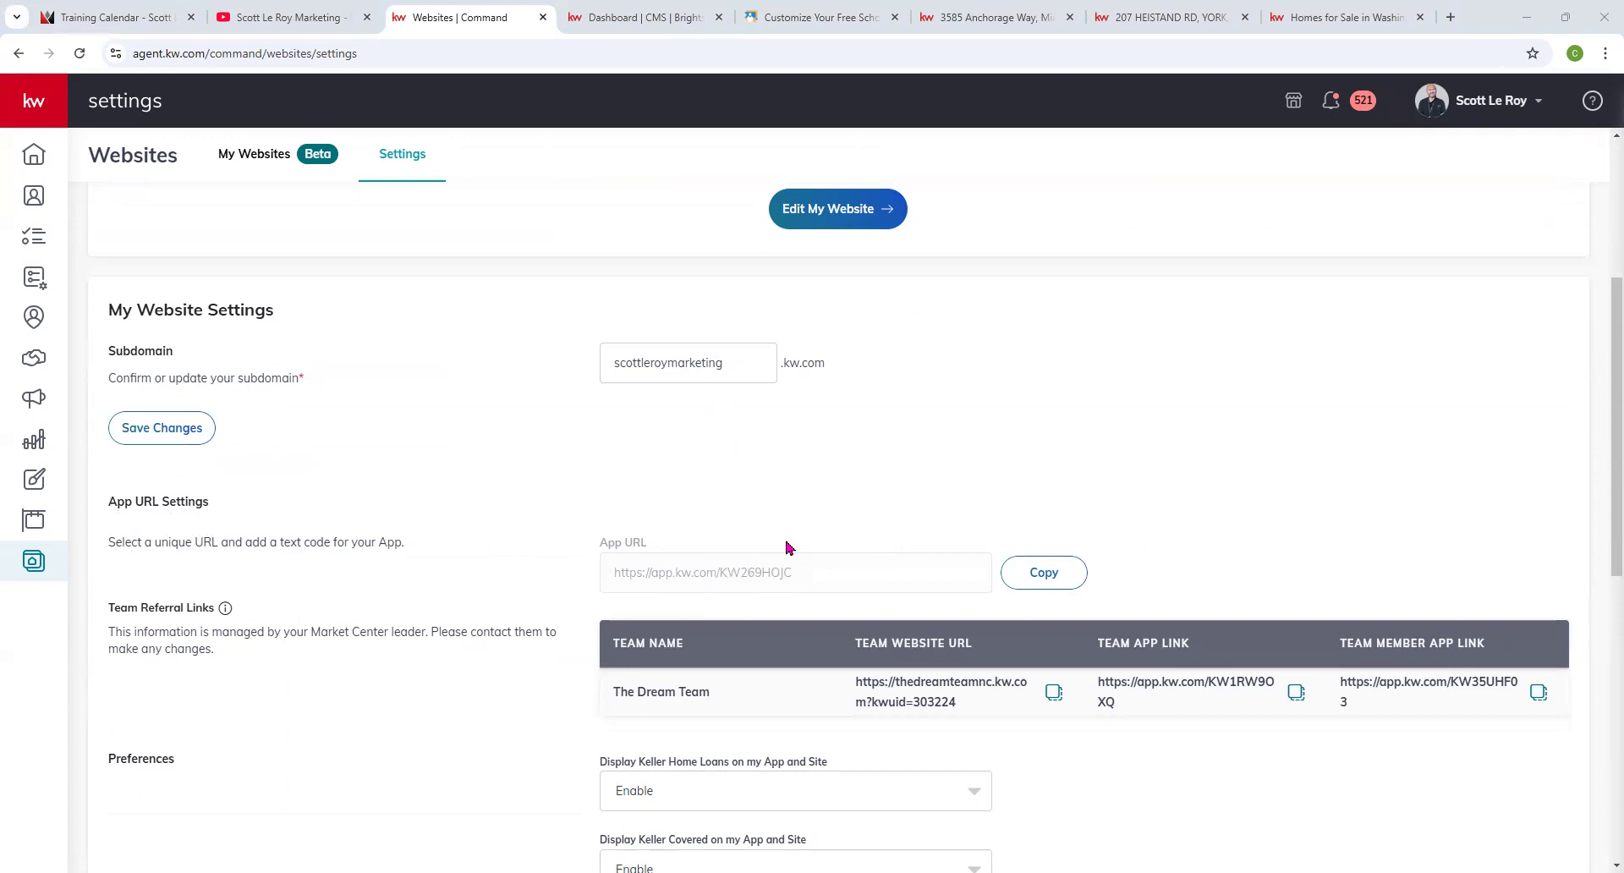
{"action": "left_click", "coordinate": [1046, 575]}
Scroll through the website settings, including team referral links and preferences, and back to the top.
{"action": "scroll", "coordinate": [683, 486], "scroll_direction": "down", "scroll_amount": 1}
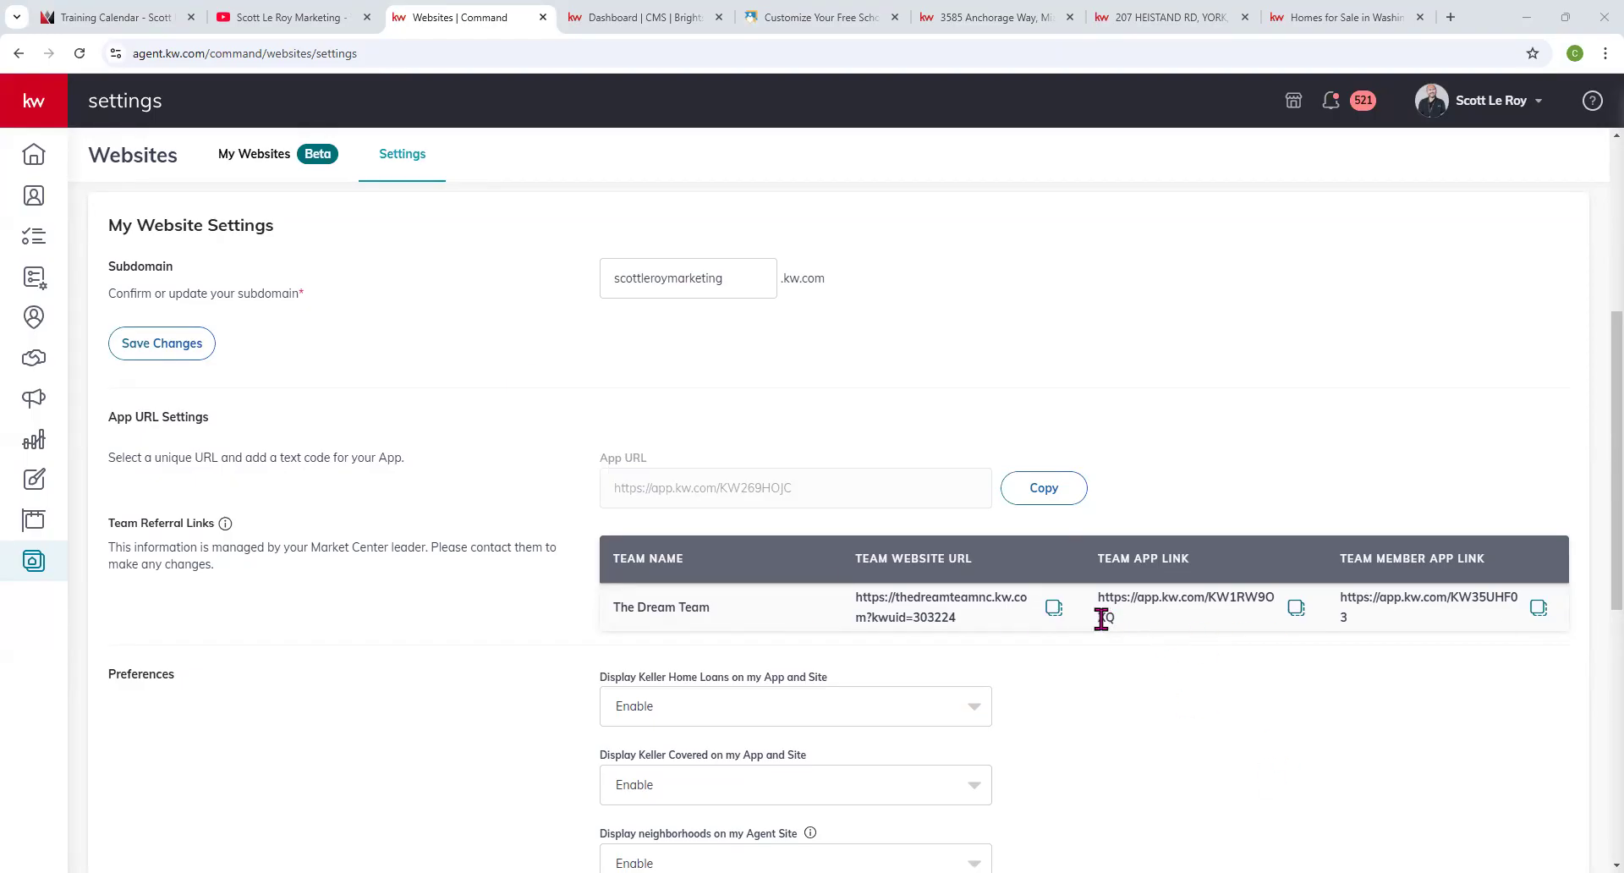
{"action": "scroll", "coordinate": [534, 621], "scroll_direction": "down", "scroll_amount": 4}
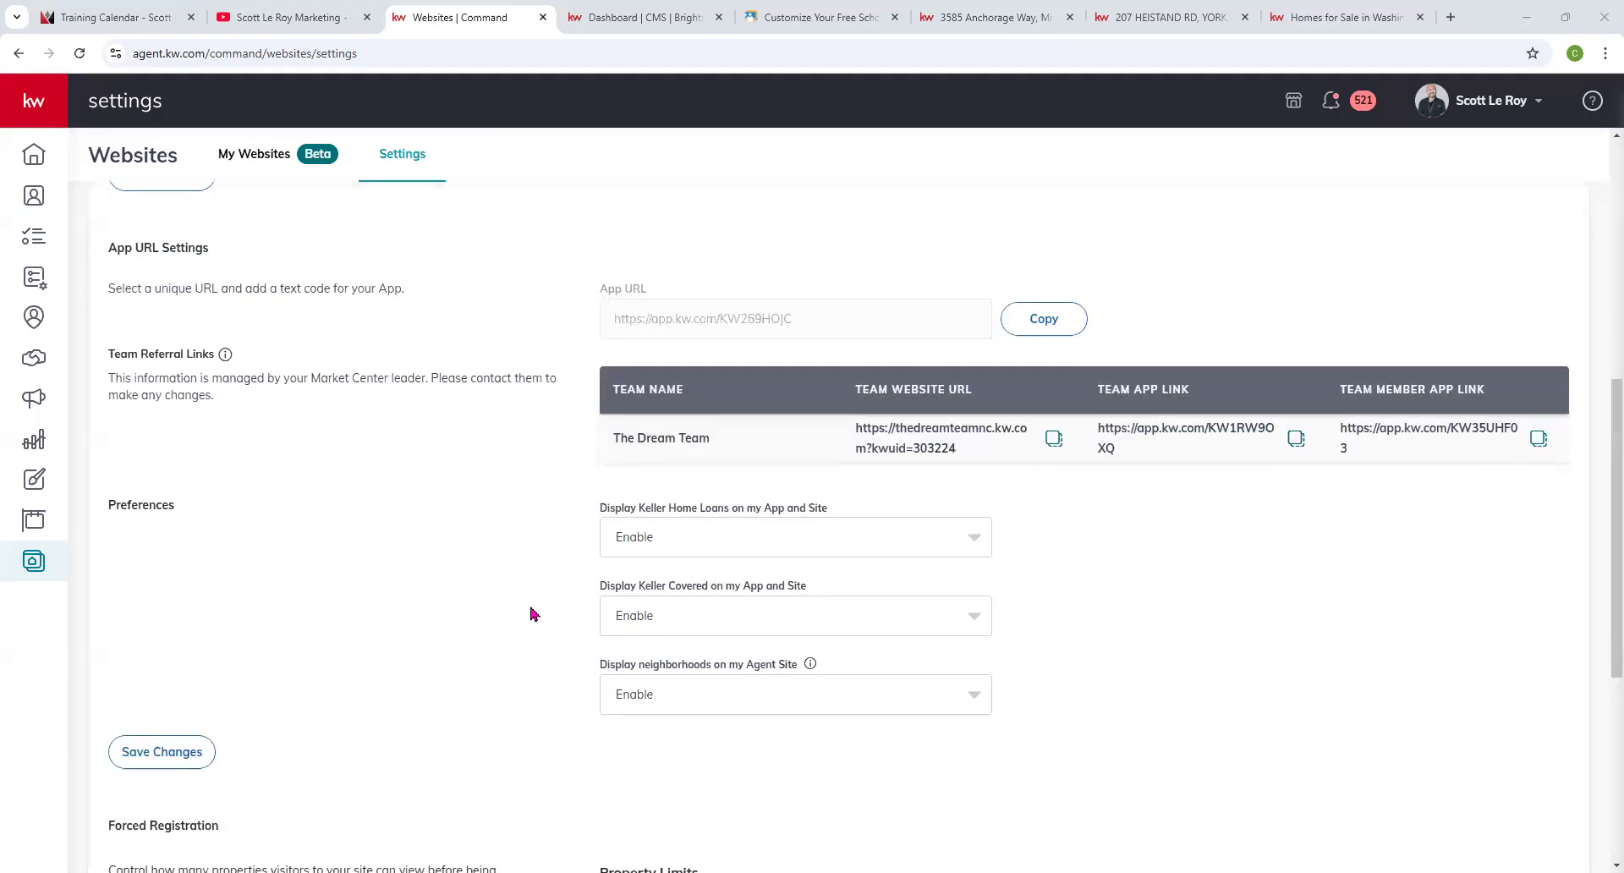
{"action": "scroll", "coordinate": [541, 448], "scroll_direction": "up", "scroll_amount": 2}
{"action": "scroll", "coordinate": [753, 516], "scroll_direction": "up", "scroll_amount": 1}
{"action": "scroll", "coordinate": [728, 415], "scroll_direction": "down", "scroll_amount": 2}
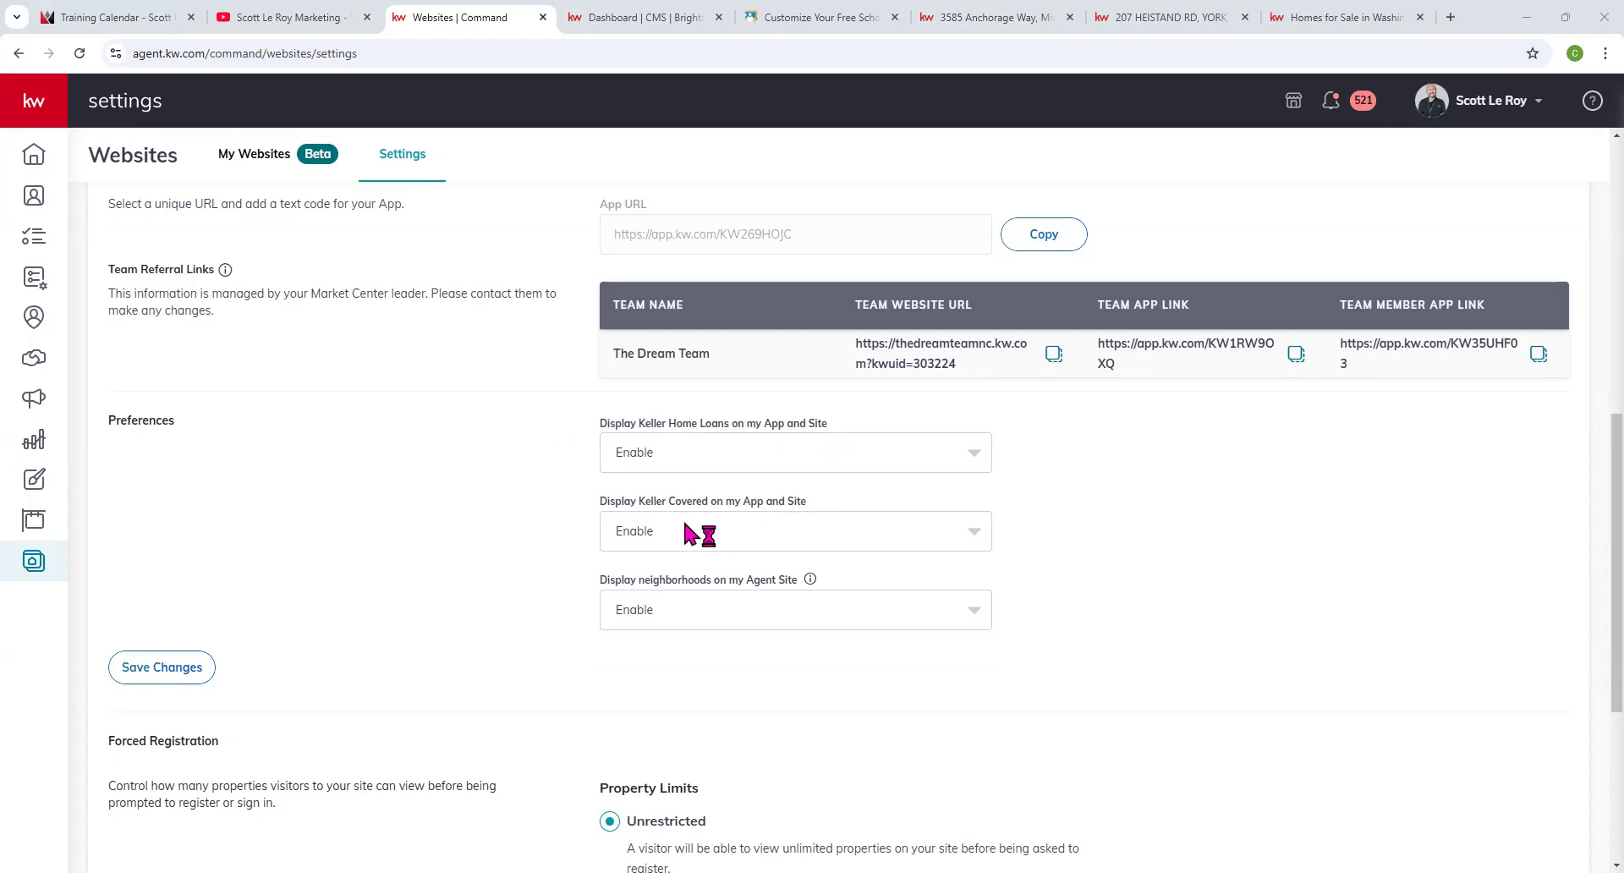
{"action": "scroll", "coordinate": [534, 550], "scroll_direction": "down", "scroll_amount": 5}
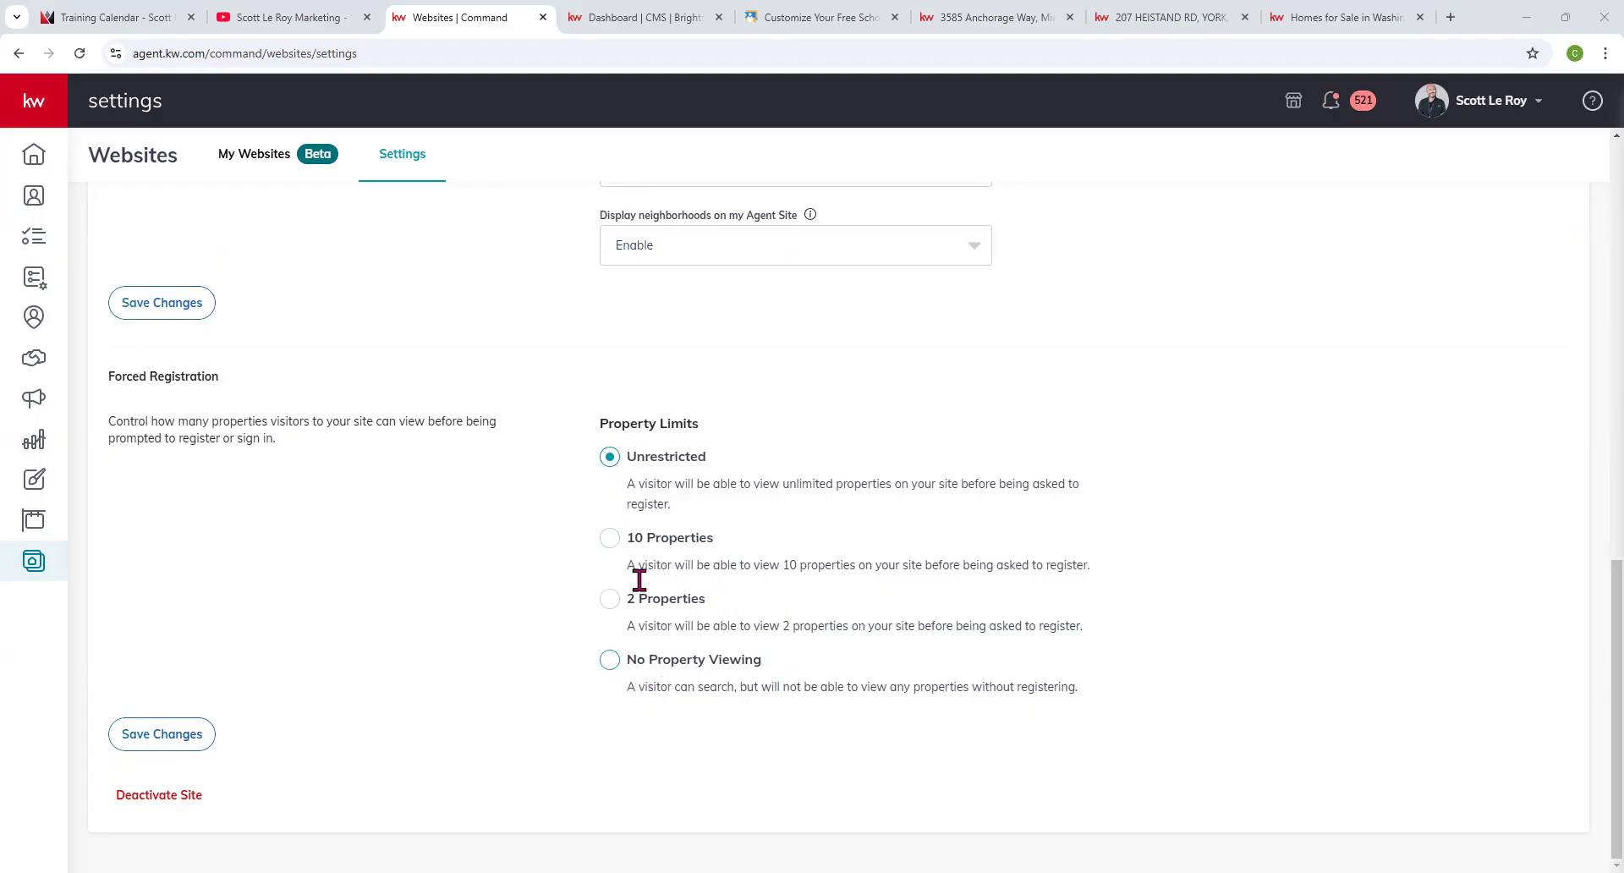
{"action": "scroll", "coordinate": [652, 474], "scroll_direction": "up", "scroll_amount": 6}
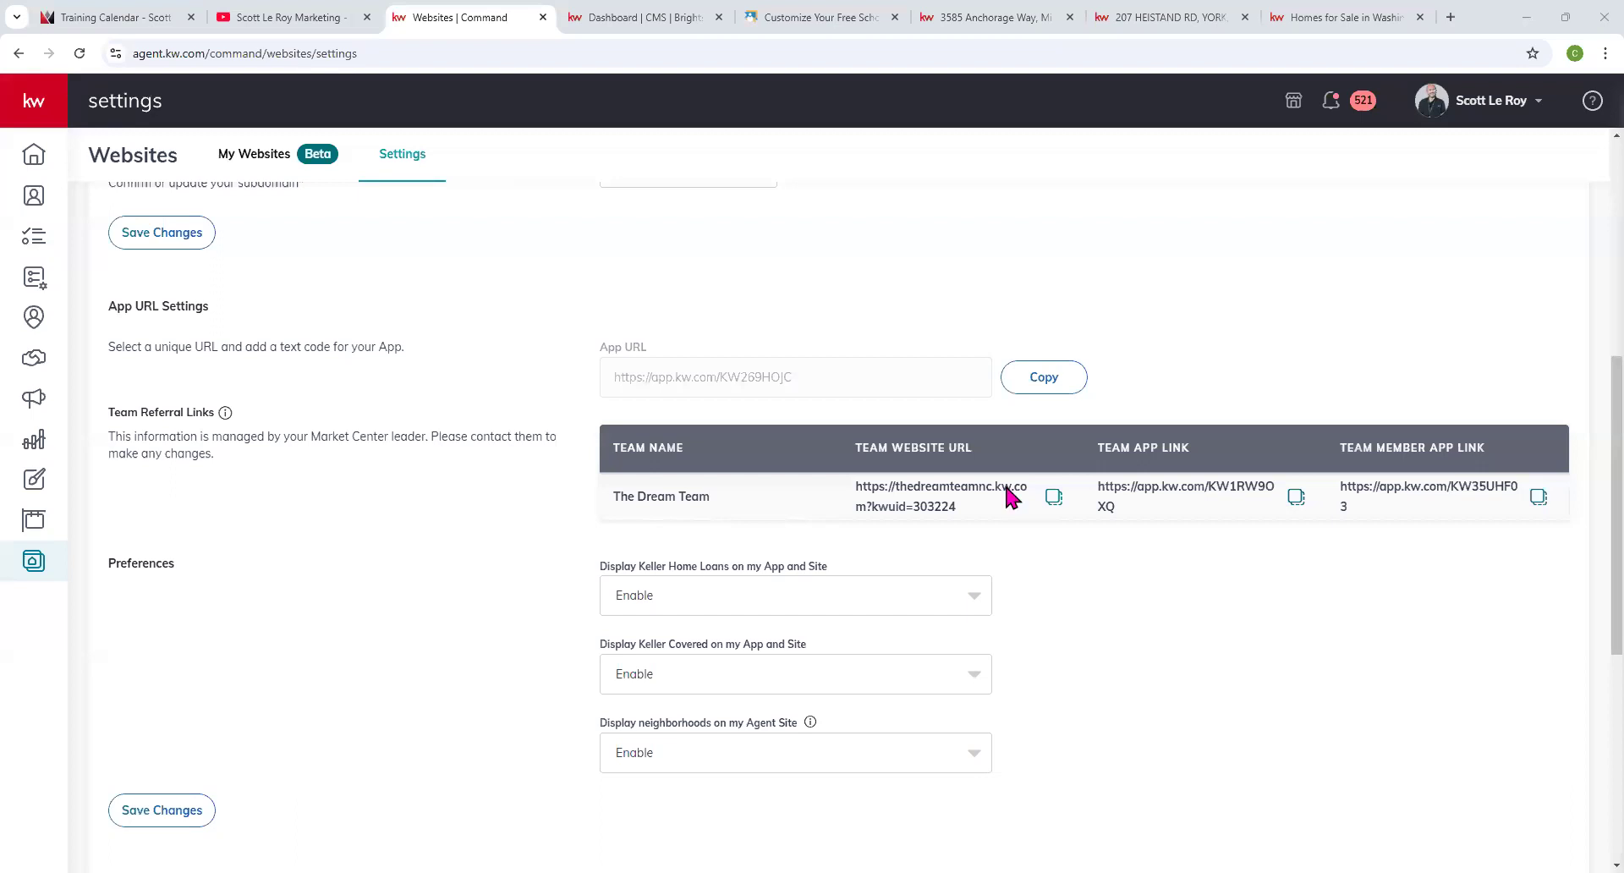
{"action": "scroll", "coordinate": [1007, 489], "scroll_direction": "up", "scroll_amount": 6}
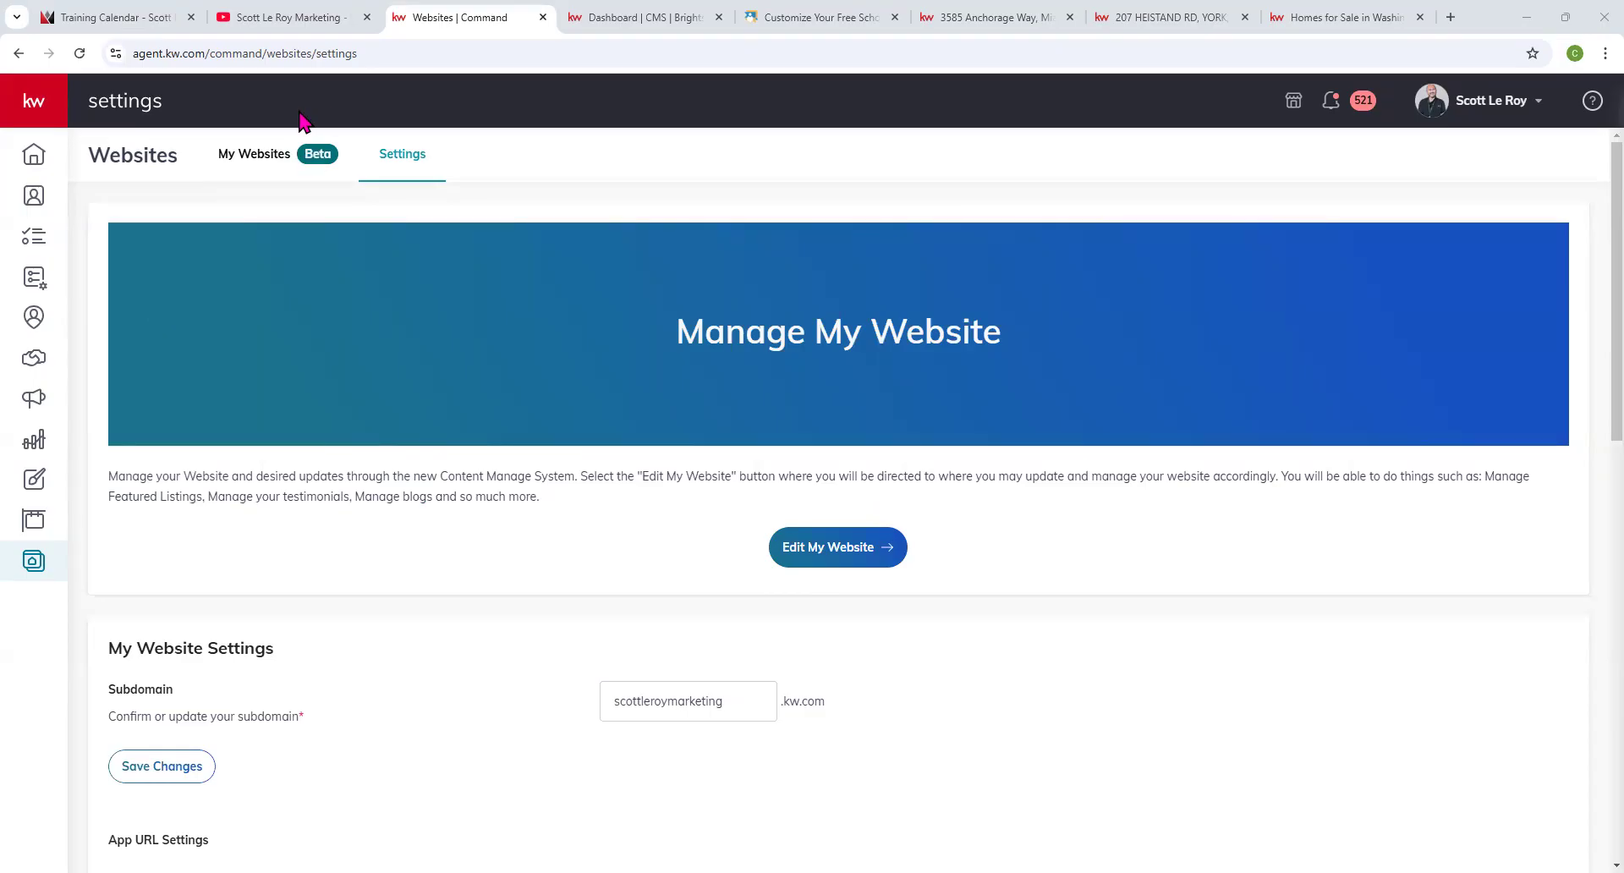
{"action": "left_click", "coordinate": [674, 13]}
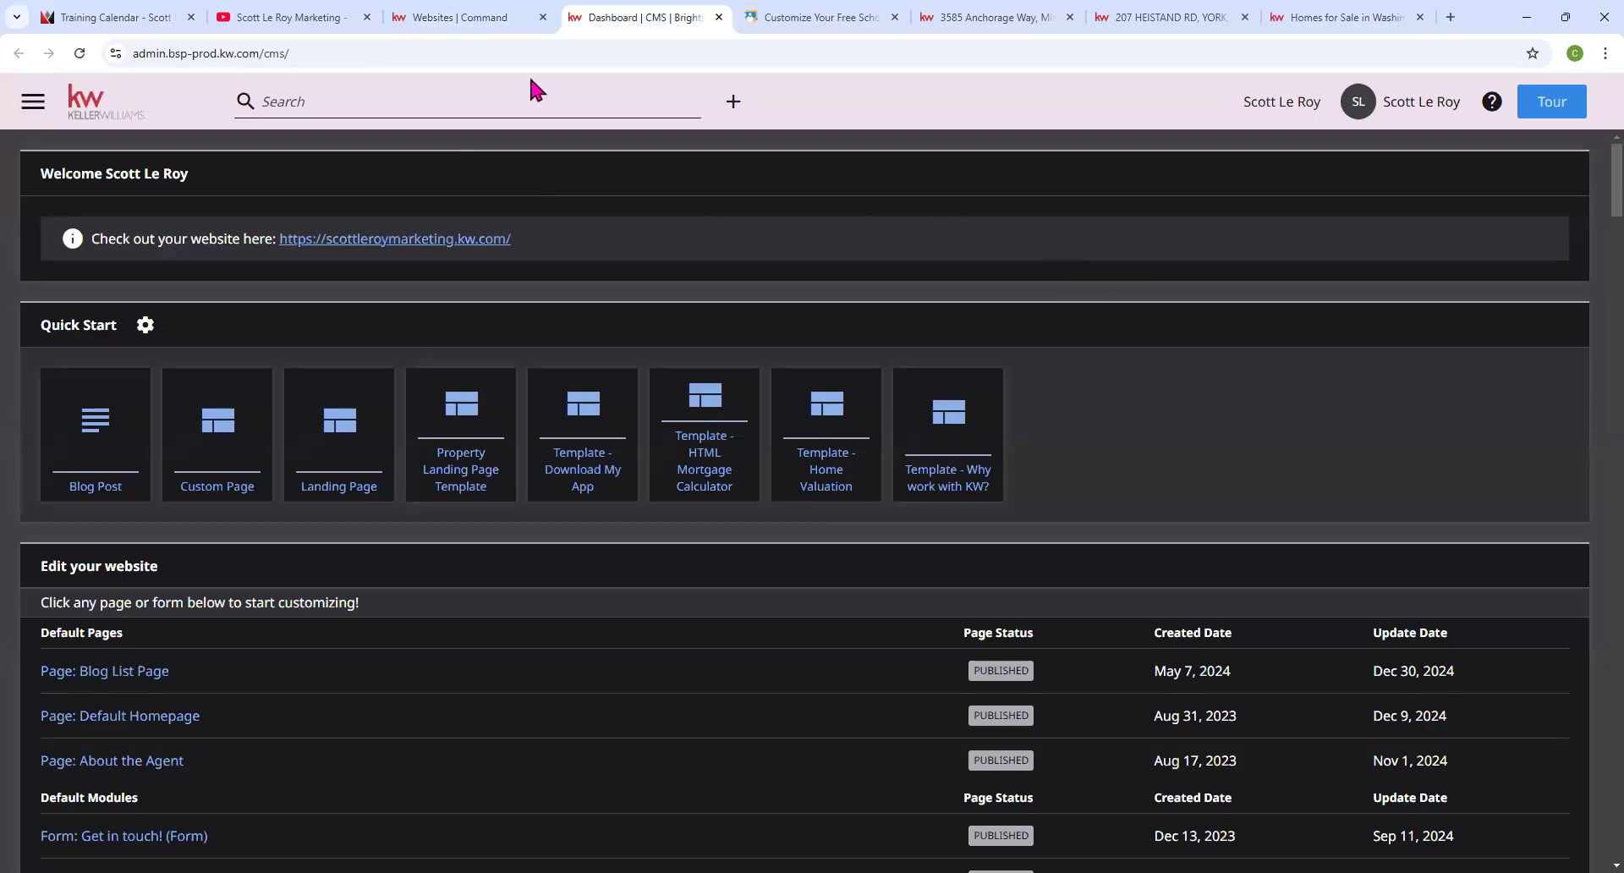
{"action": "scroll", "coordinate": [659, 420], "scroll_direction": "down", "scroll_amount": 1}
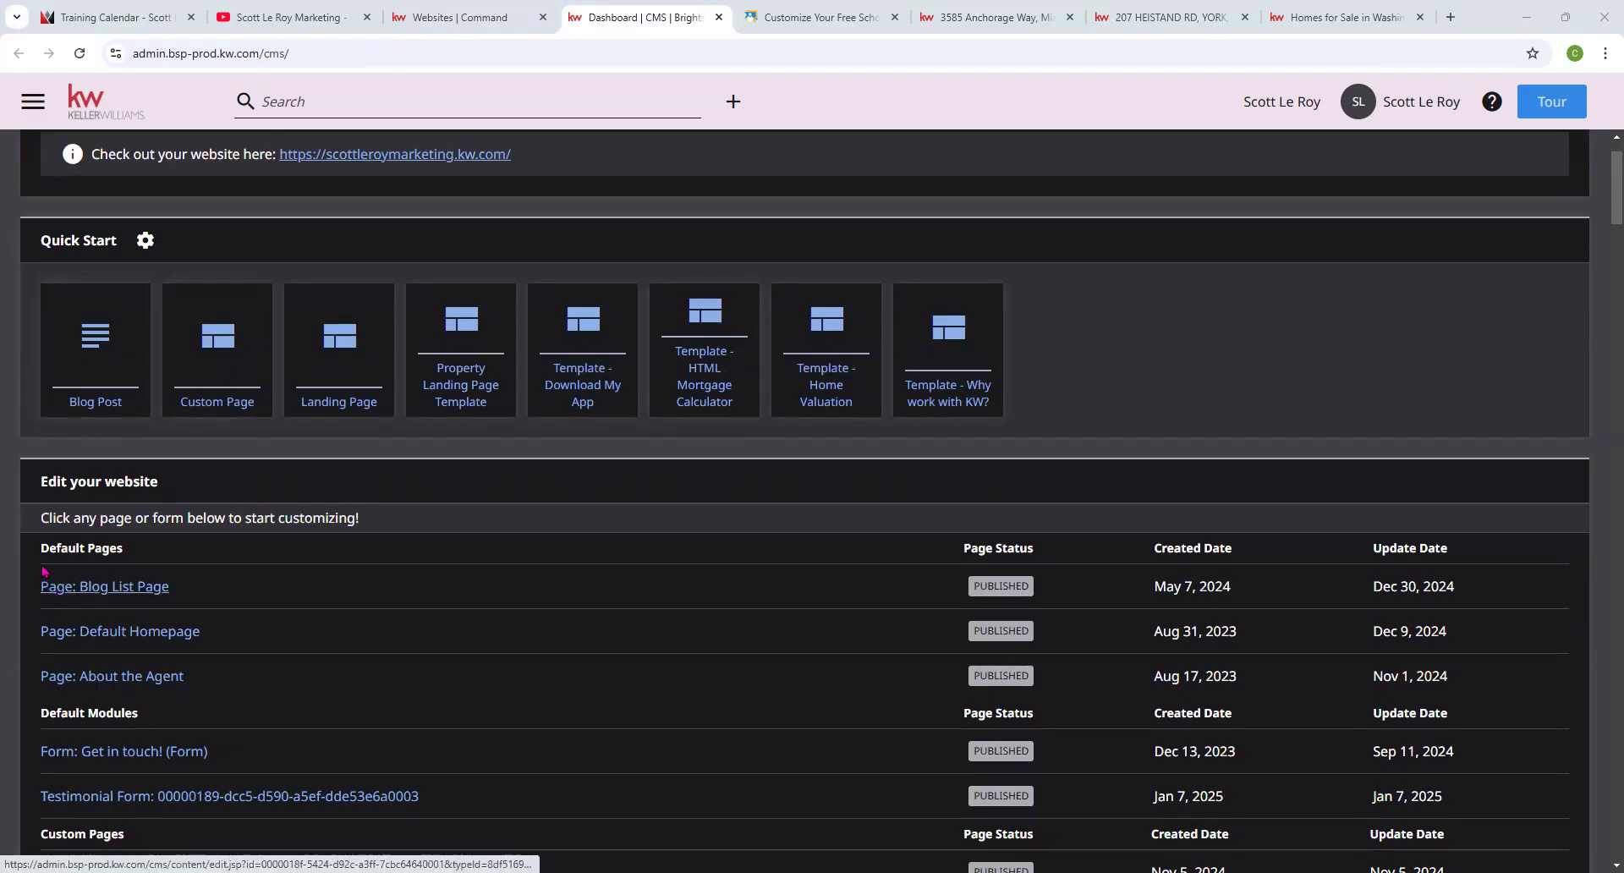
{"action": "left_click_drag", "start_coordinate": [38, 556], "coordinate": [132, 552]}
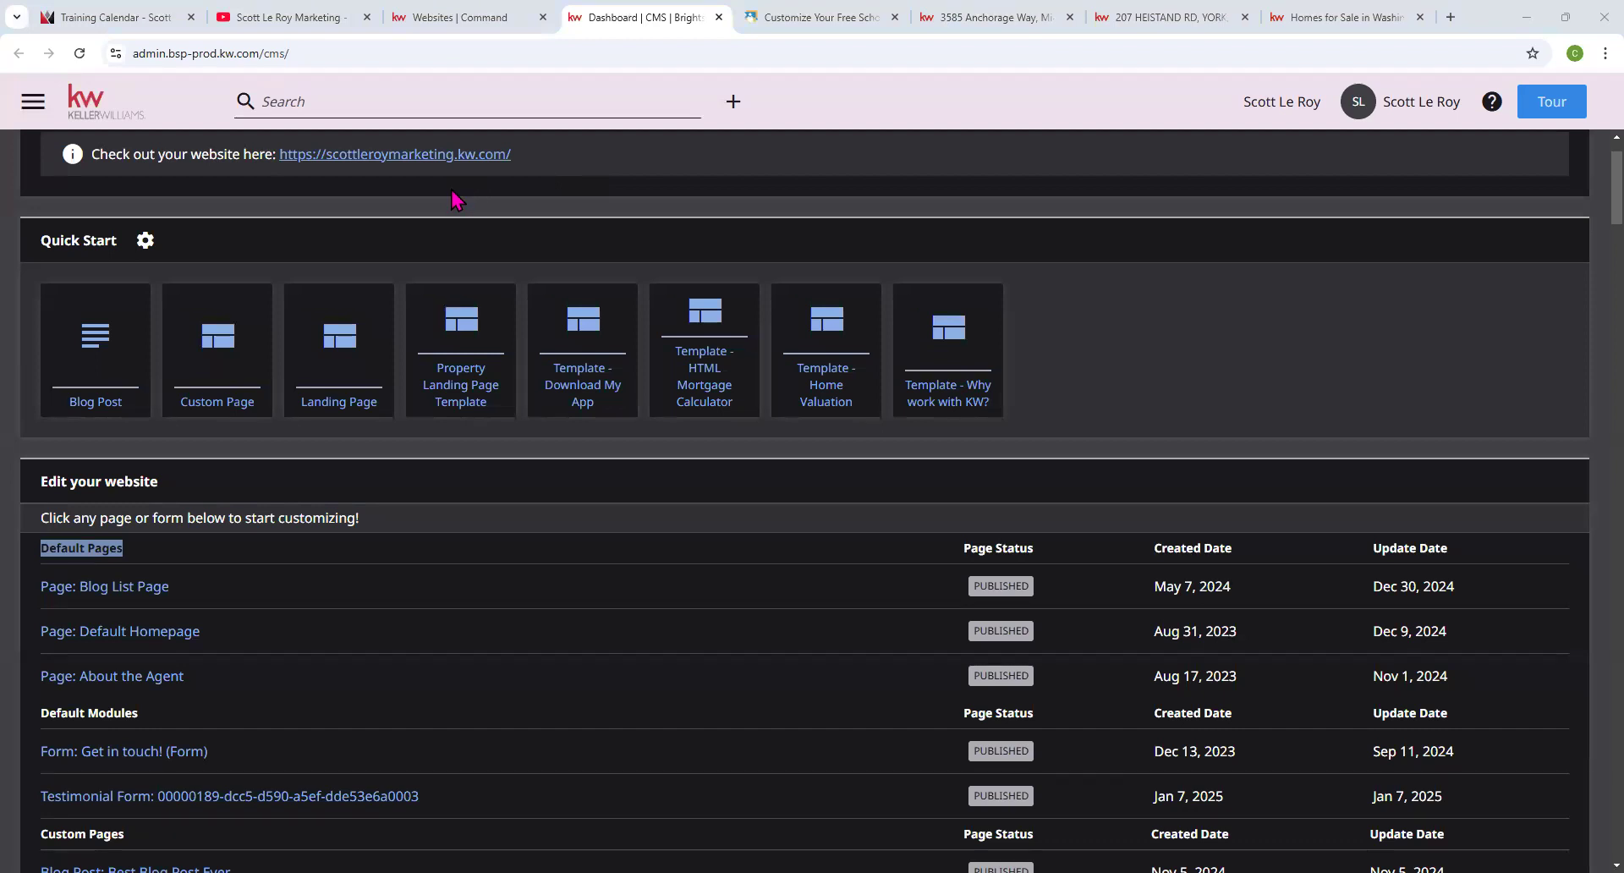
{"action": "scroll", "coordinate": [540, 88], "scroll_direction": "down", "scroll_amount": 2}
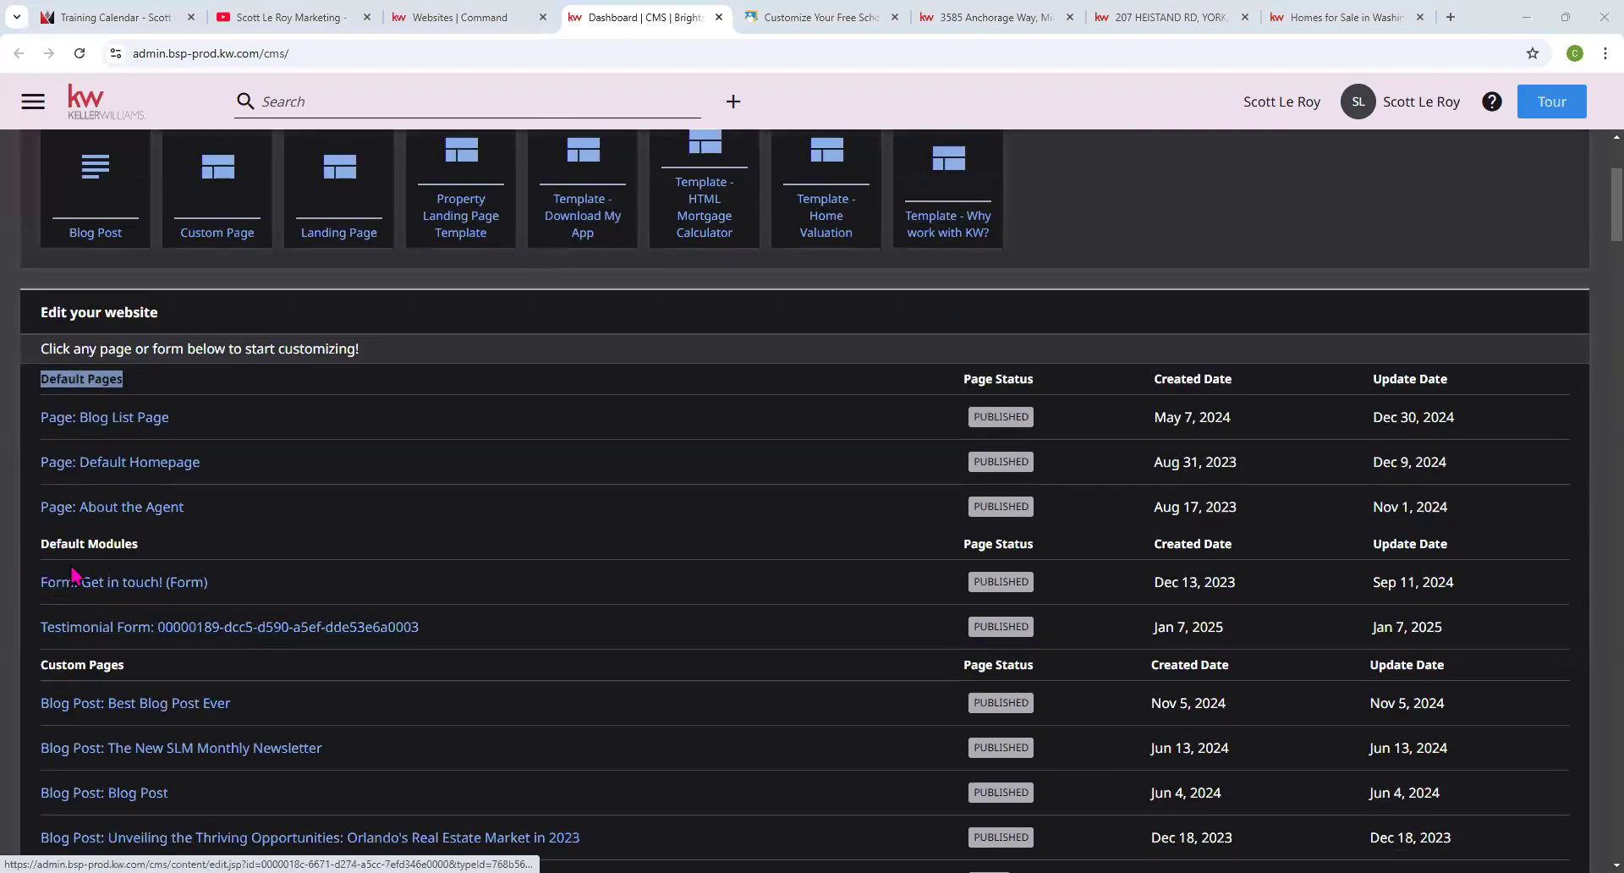
{"action": "scroll", "coordinate": [65, 664], "scroll_direction": "down", "scroll_amount": 14}
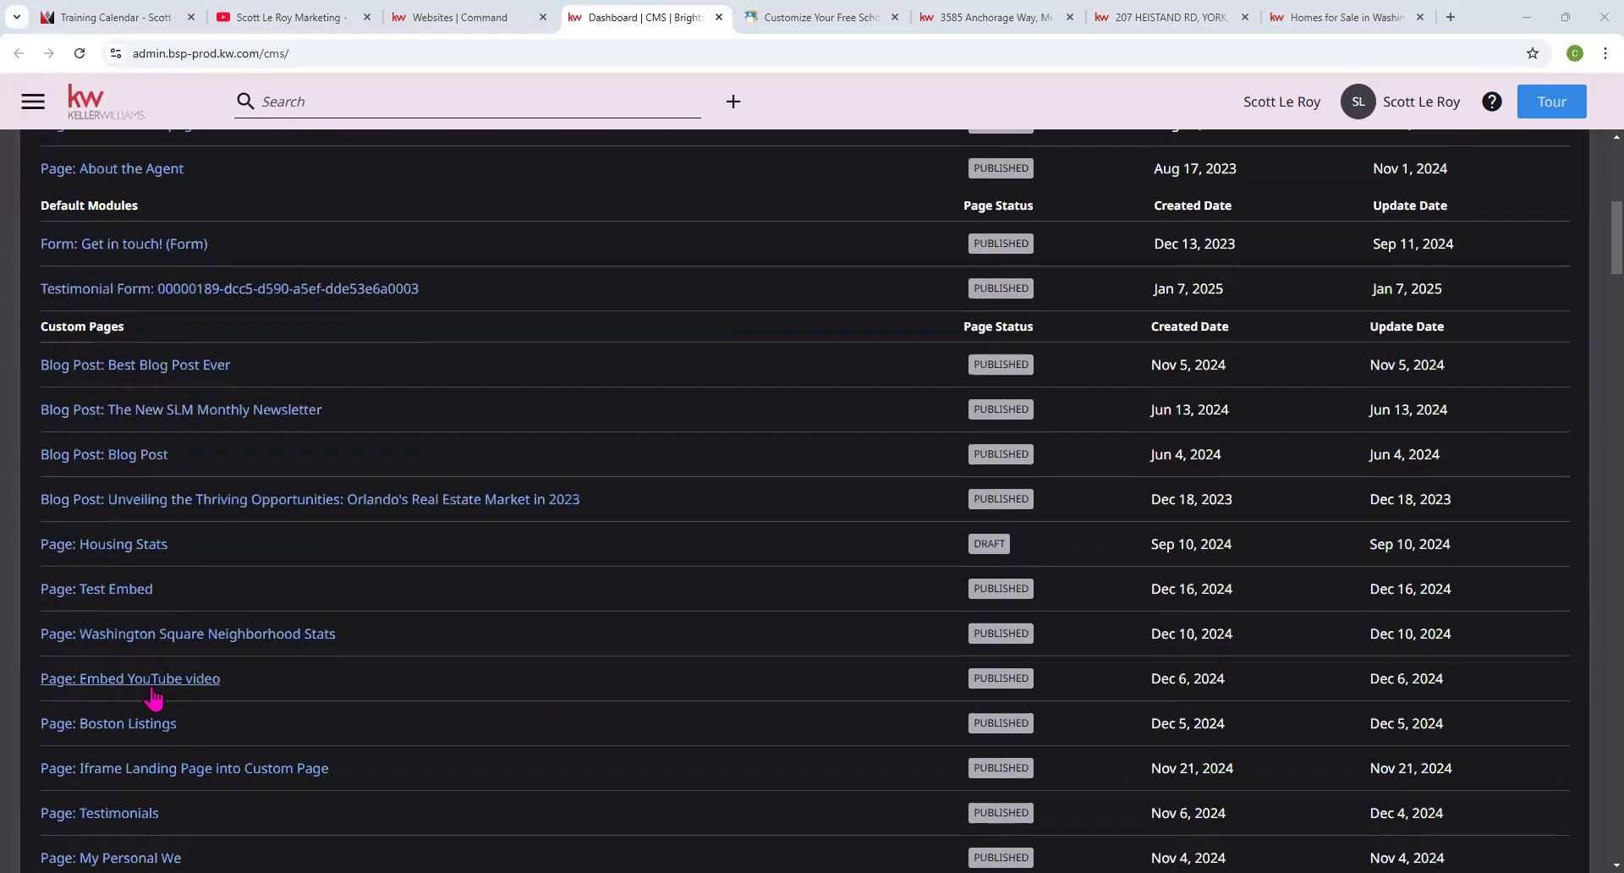
{"action": "scroll", "coordinate": [171, 685], "scroll_direction": "down", "scroll_amount": 20}
{"action": "scroll", "coordinate": [171, 681], "scroll_direction": "up", "scroll_amount": 20}
{"action": "scroll", "coordinate": [177, 671], "scroll_direction": "up", "scroll_amount": 10}
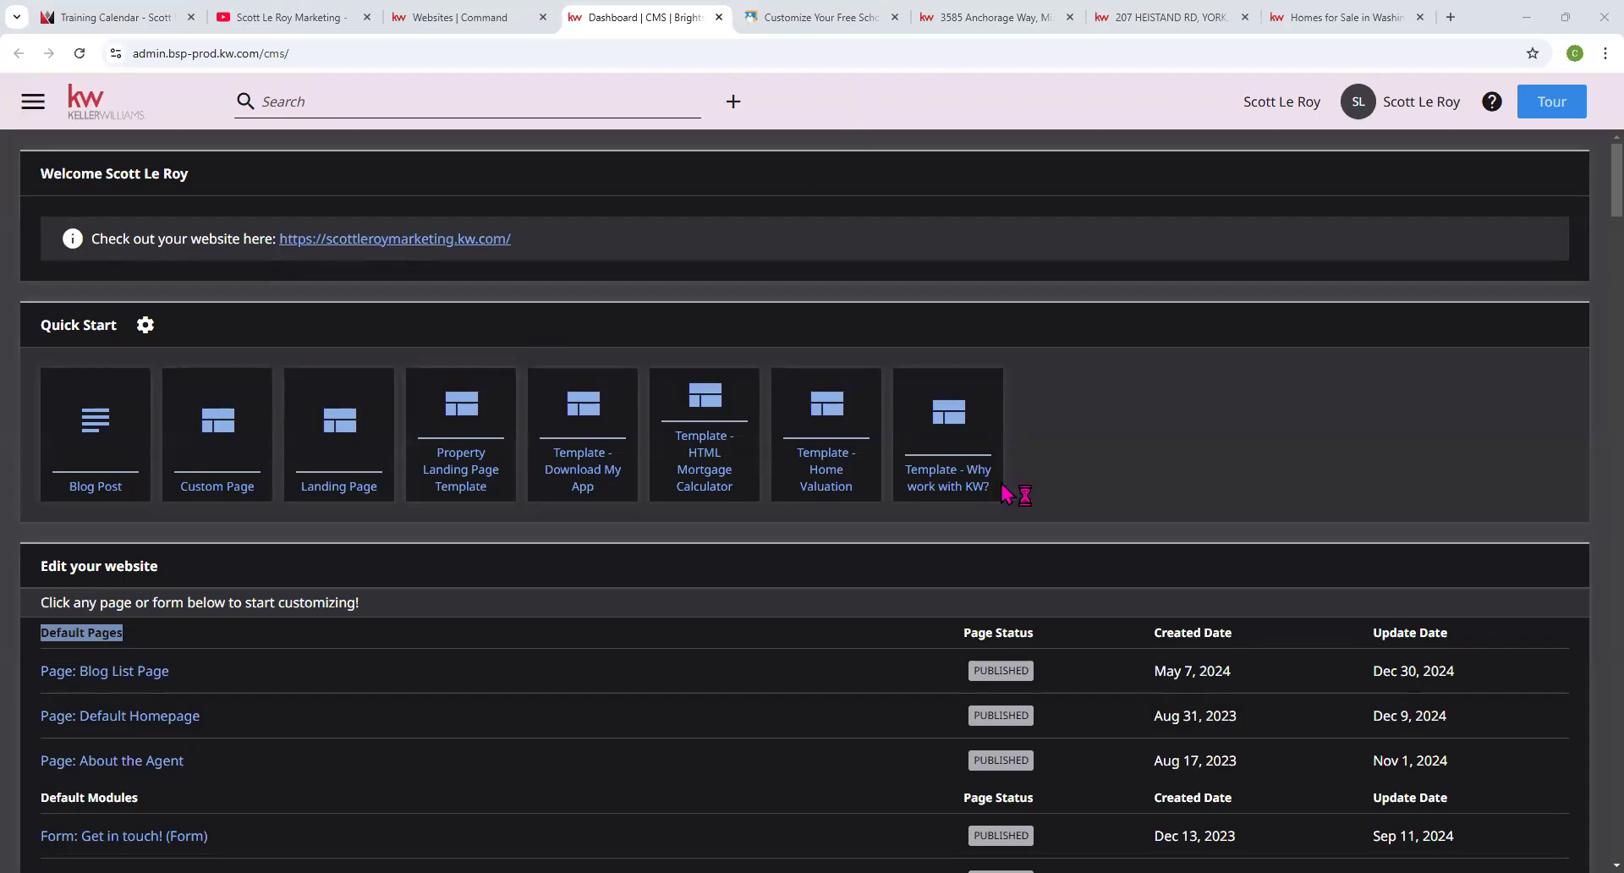
{"action": "left_click", "coordinate": [490, 18]}
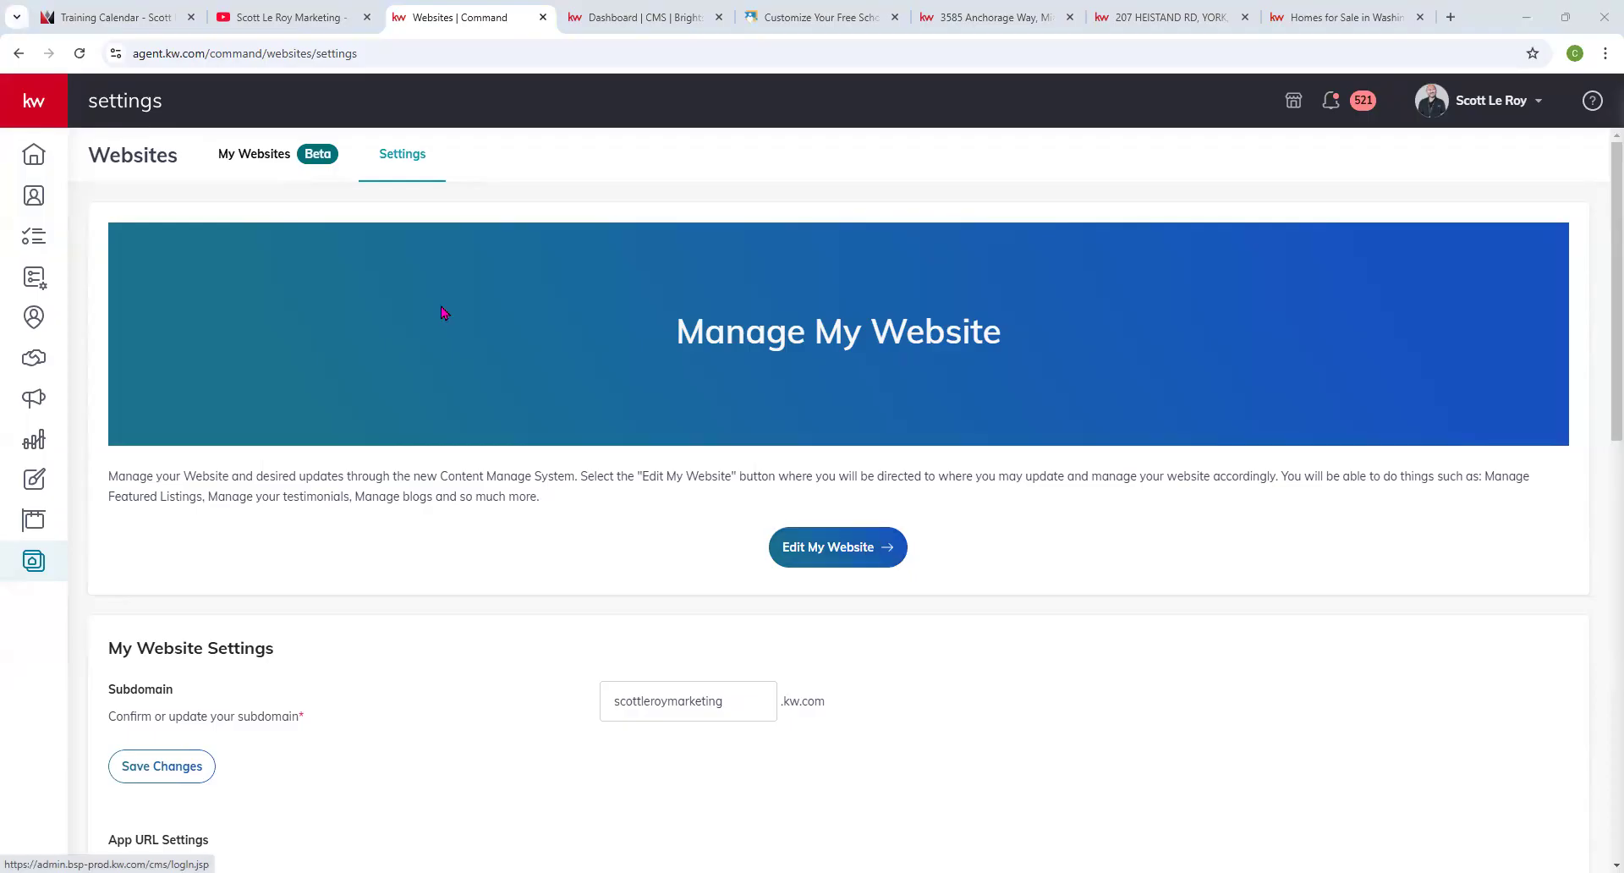
Open the Agent Site's Expert Mode CMS from My Websites and highlight the Quick Start templates.
{"action": "left_click", "coordinate": [336, 161]}
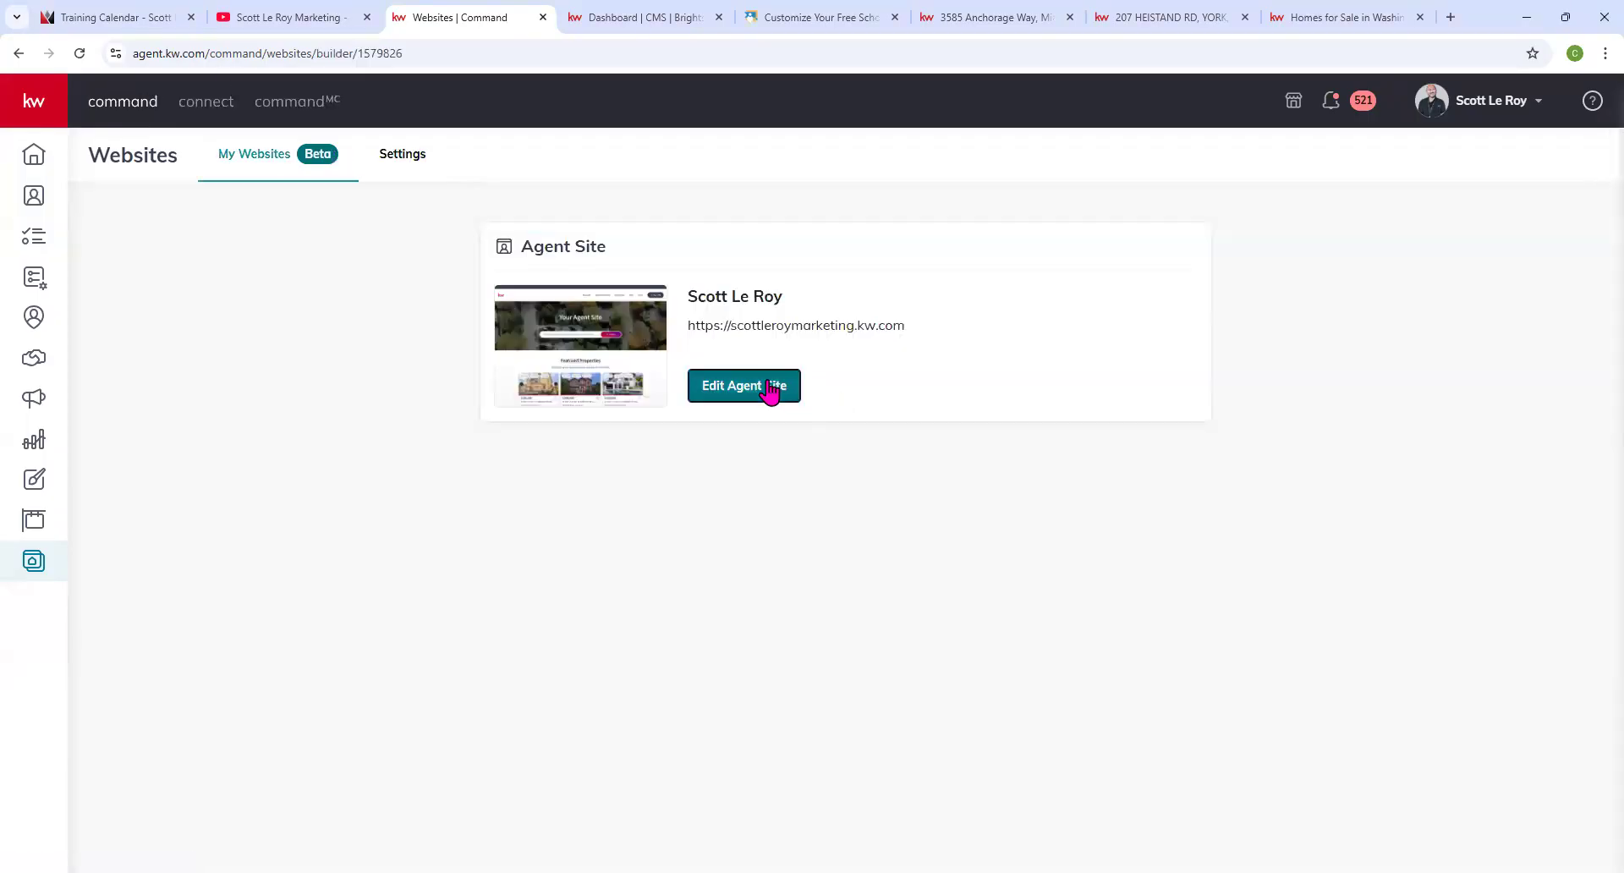
{"action": "left_click", "coordinate": [766, 386]}
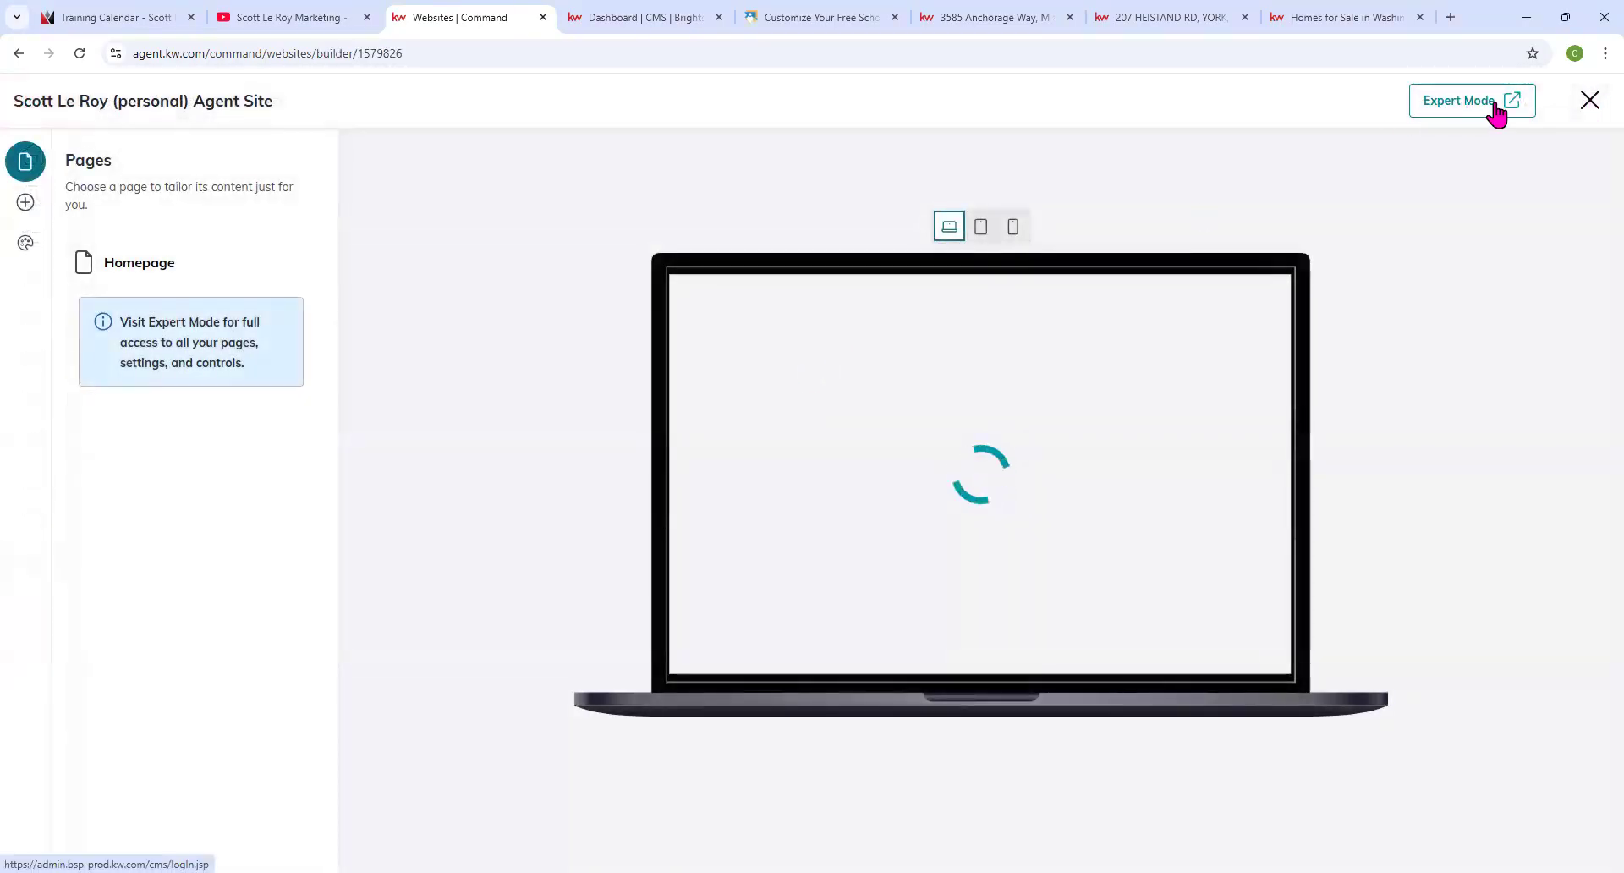
{"action": "left_click", "coordinate": [643, 12]}
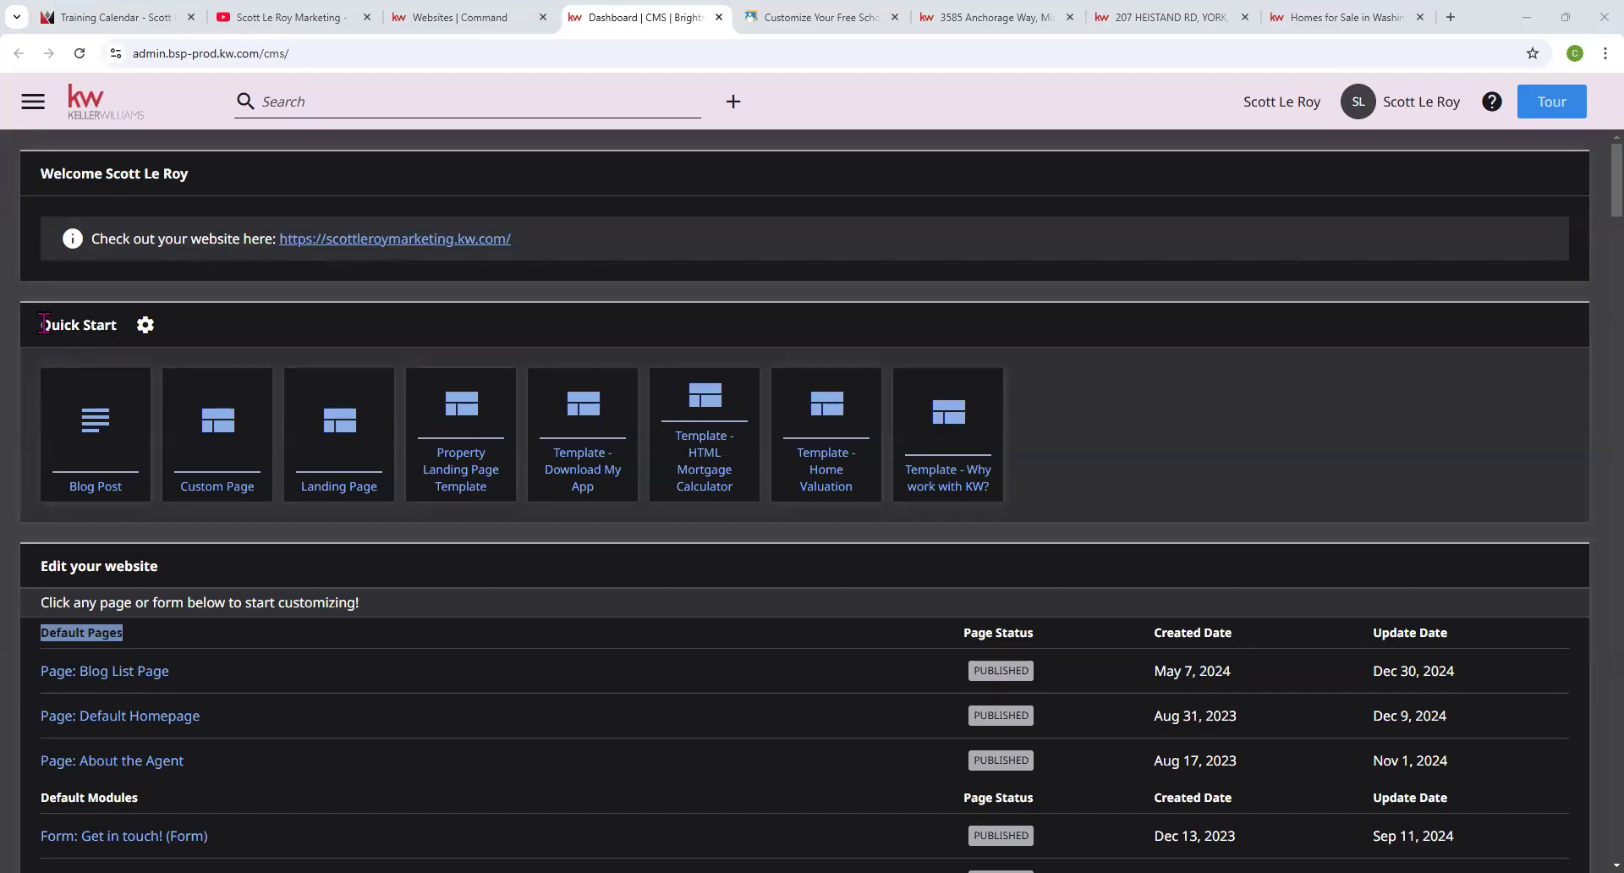
{"action": "left_click_drag", "start_coordinate": [43, 324], "coordinate": [116, 325]}
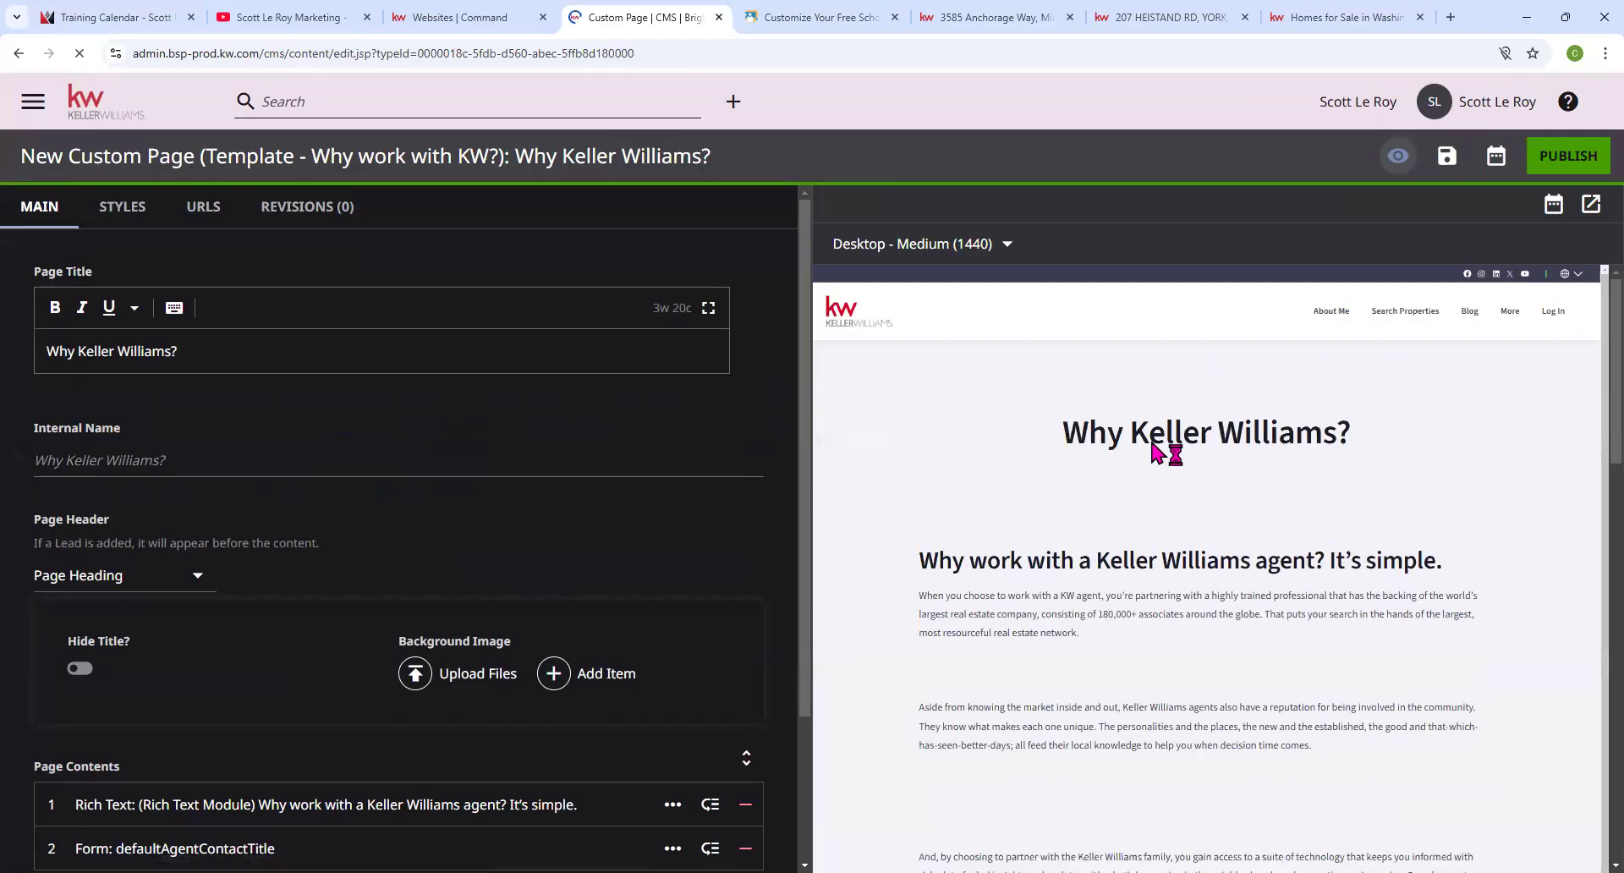
{"action": "scroll", "coordinate": [1174, 579], "scroll_direction": "down", "scroll_amount": 1}
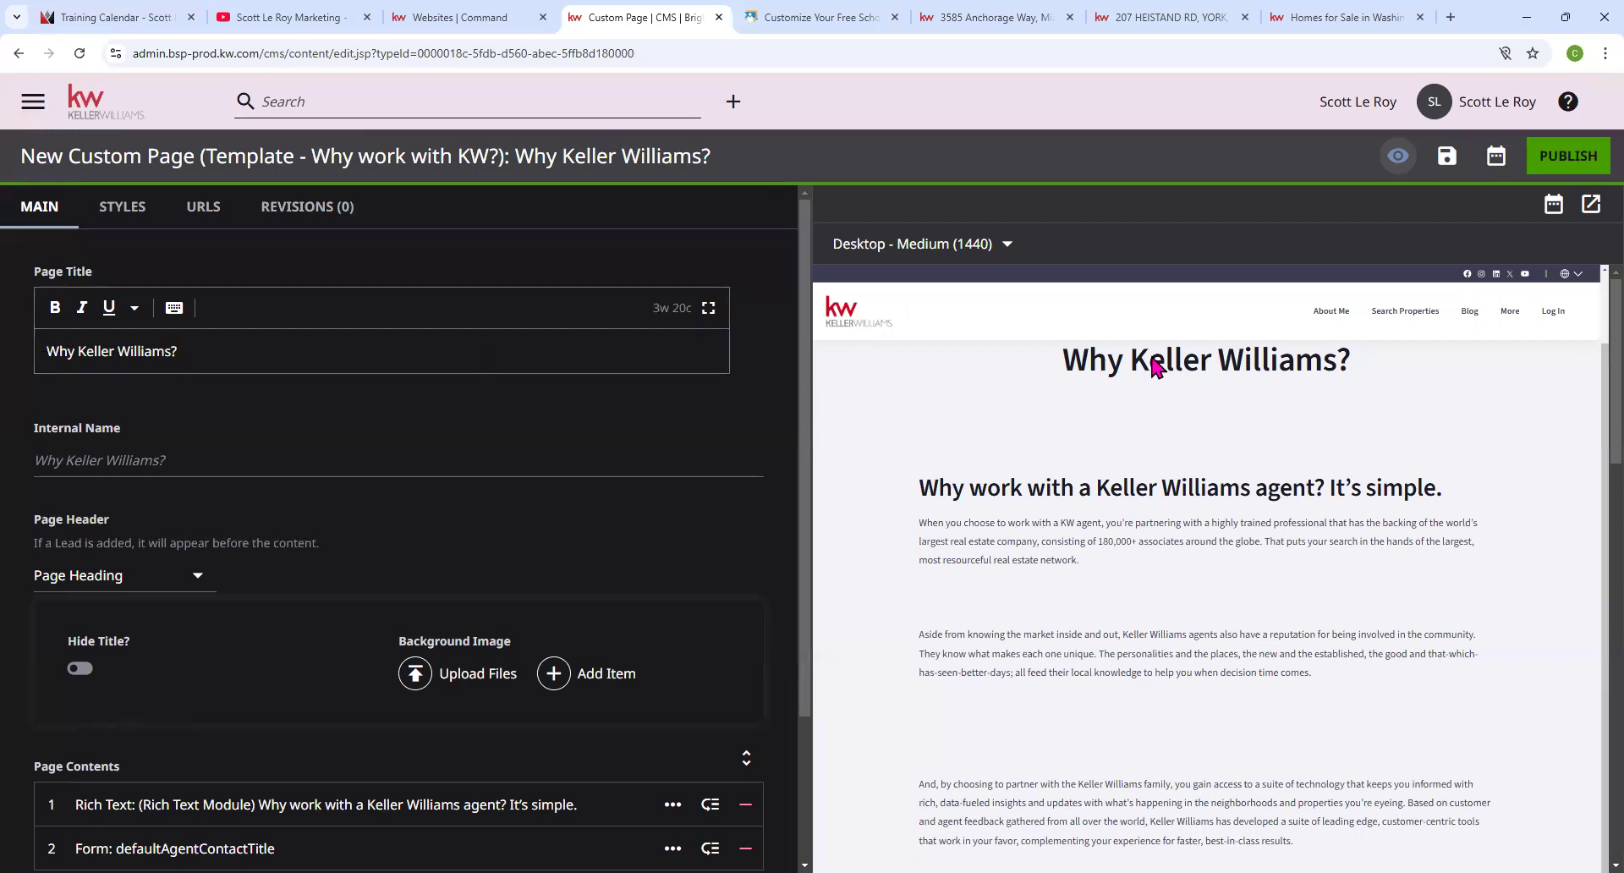
{"action": "scroll", "coordinate": [136, 422], "scroll_direction": "down", "scroll_amount": 1}
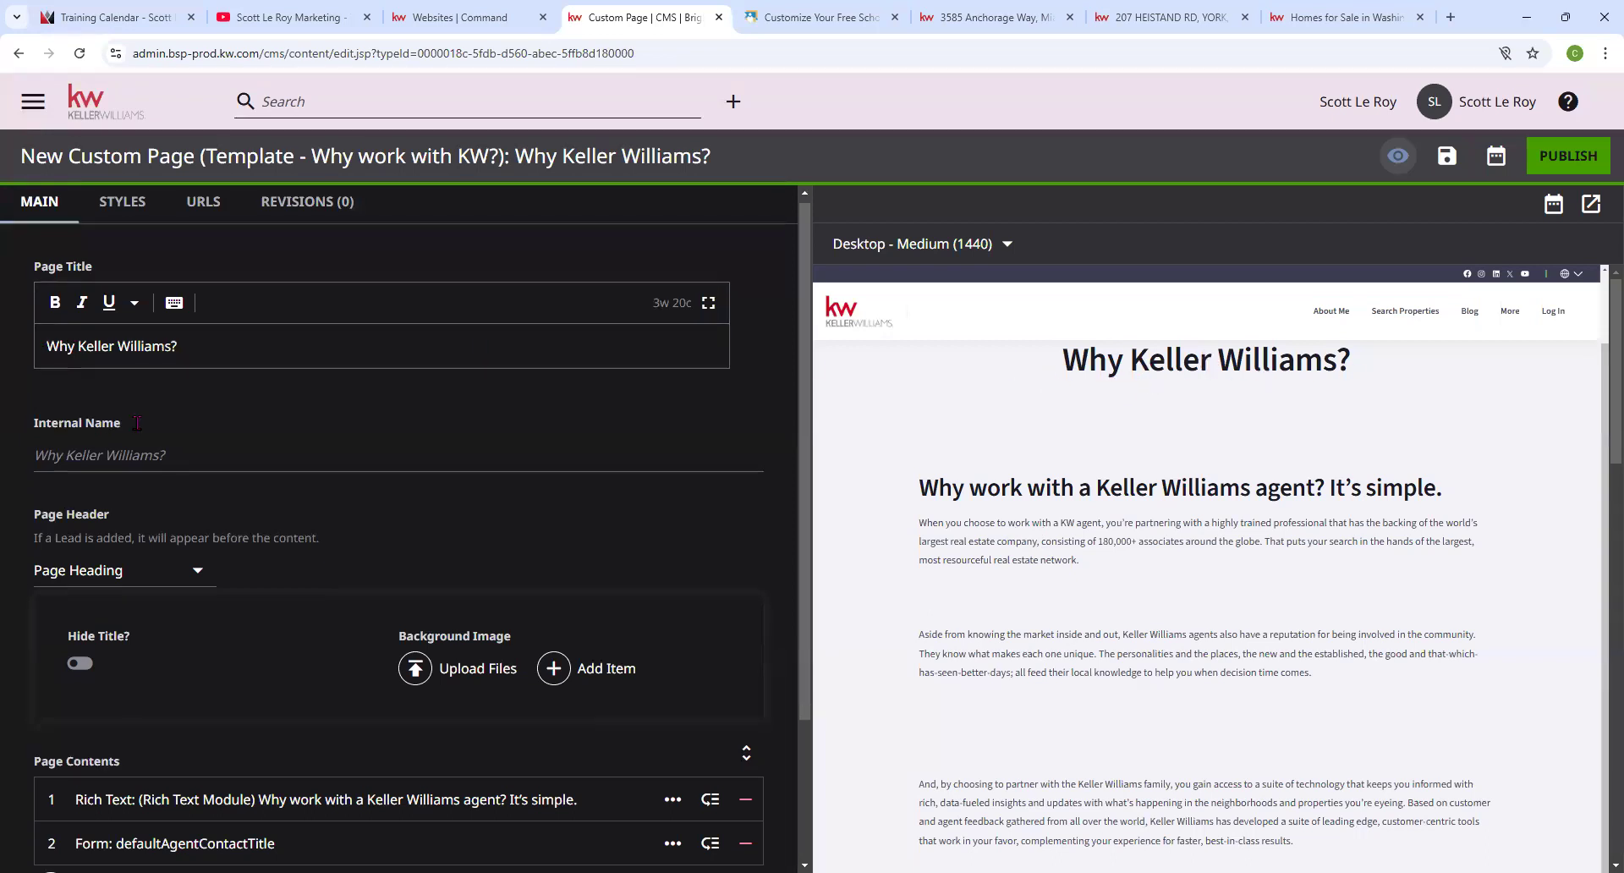
{"action": "scroll", "coordinate": [151, 385], "scroll_direction": "down", "scroll_amount": 1}
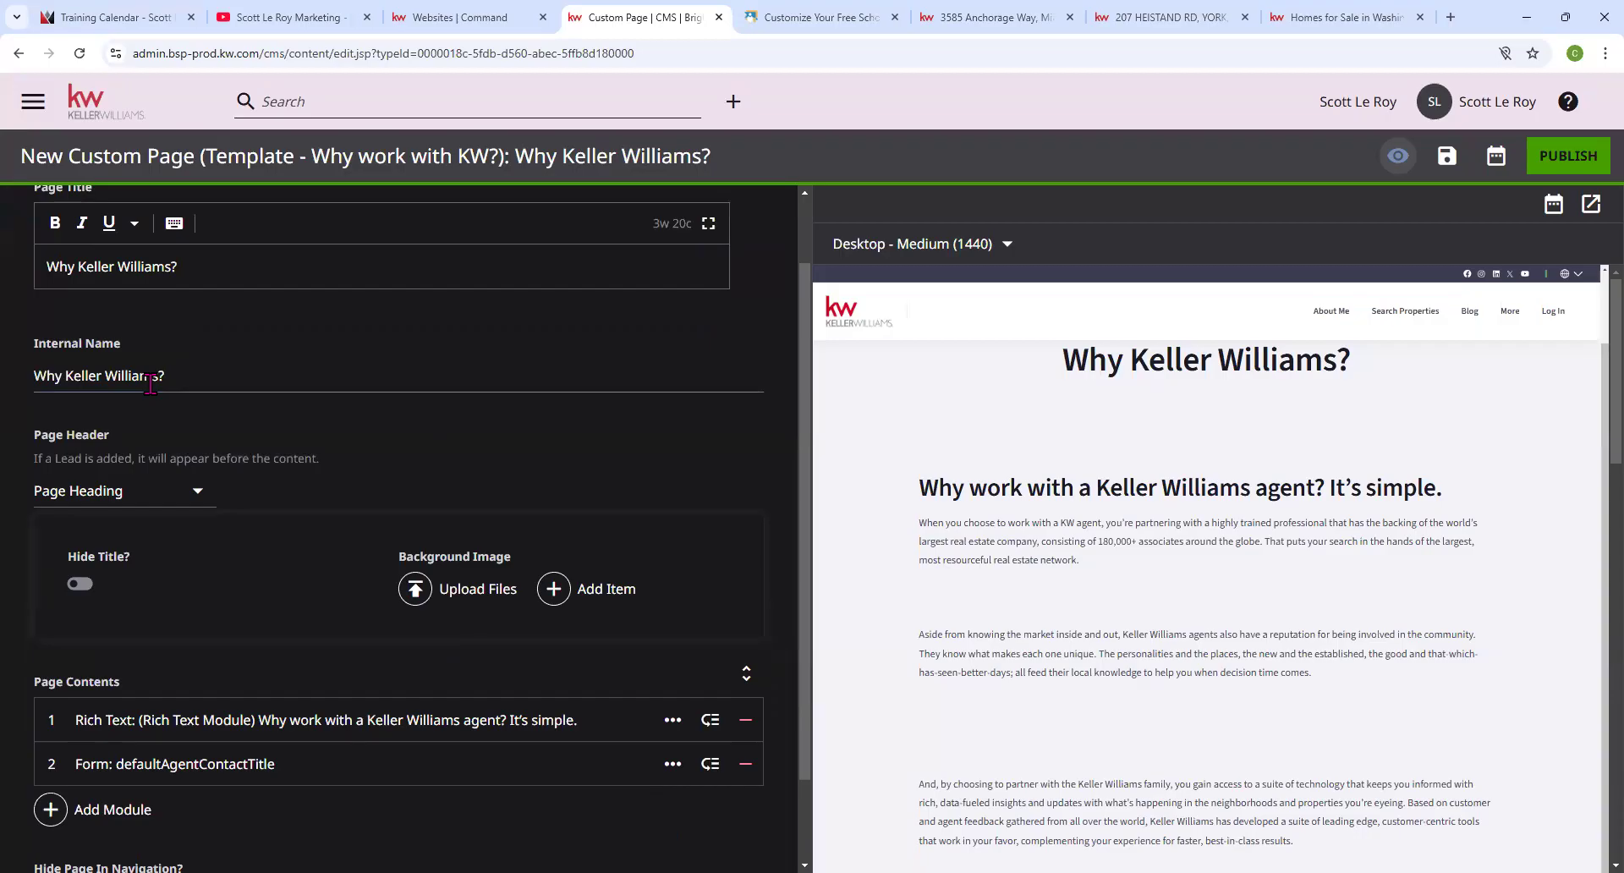
{"action": "left_click", "coordinate": [76, 495]}
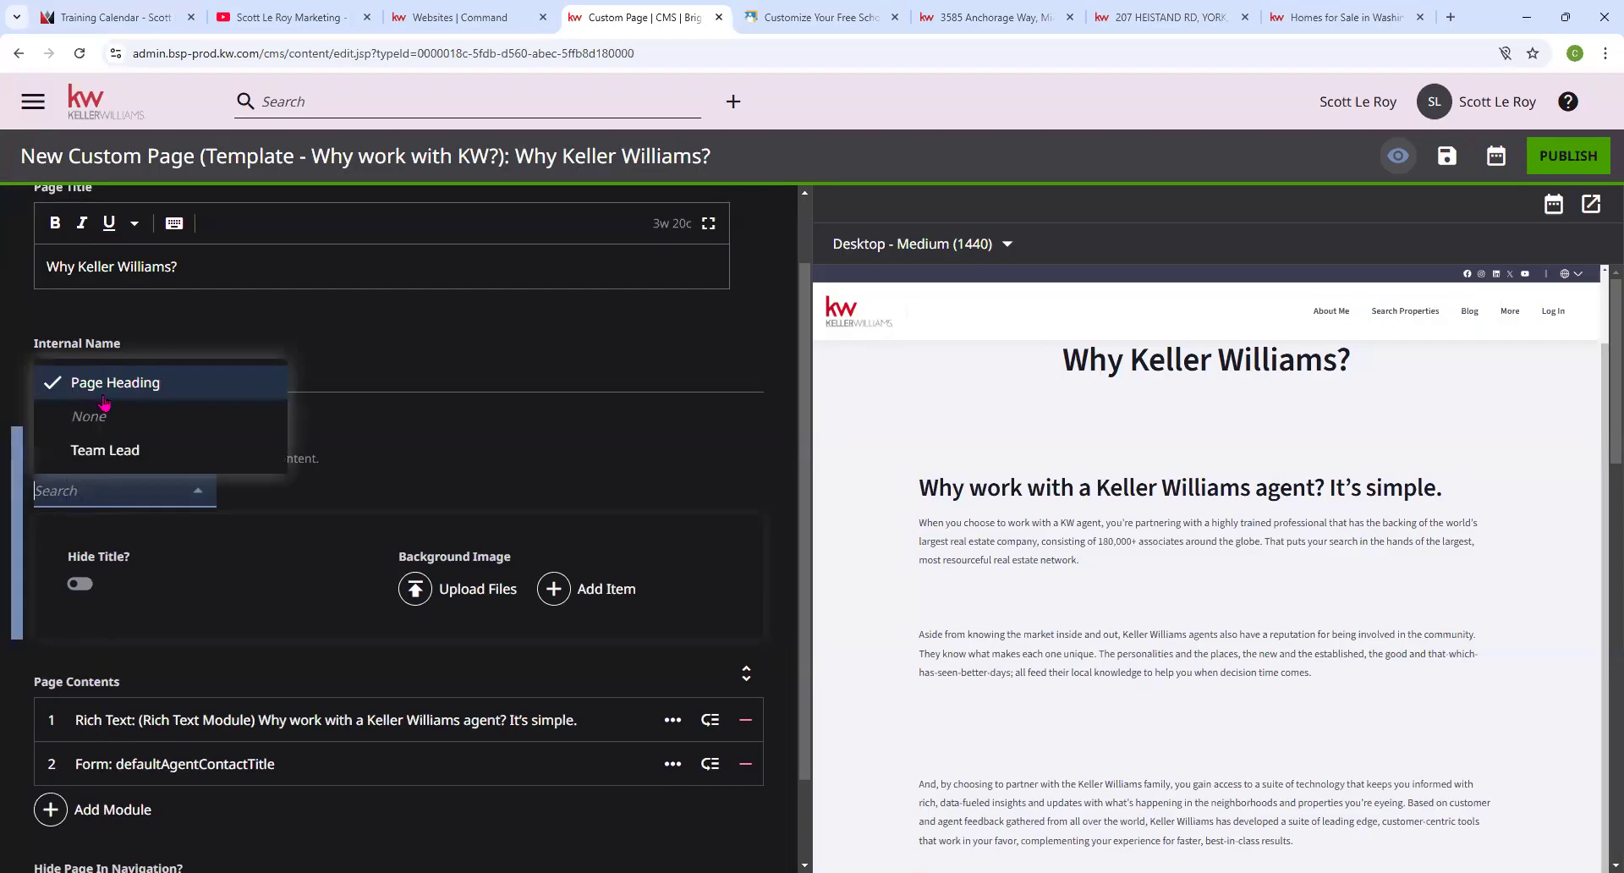
{"action": "left_click", "coordinate": [79, 583]}
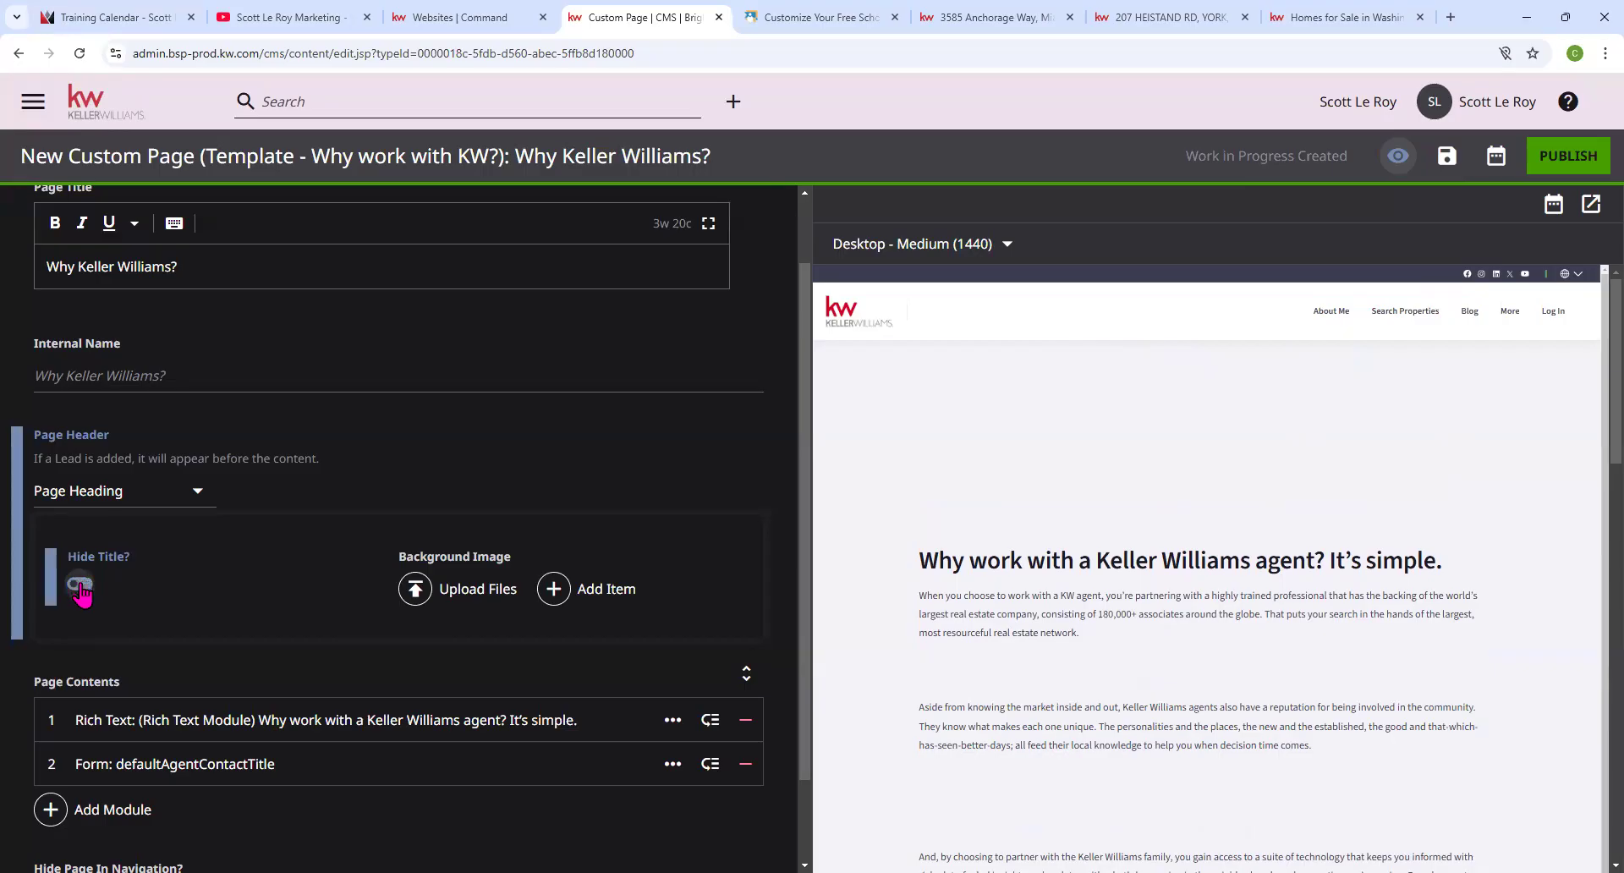
{"action": "left_click", "coordinate": [81, 585]}
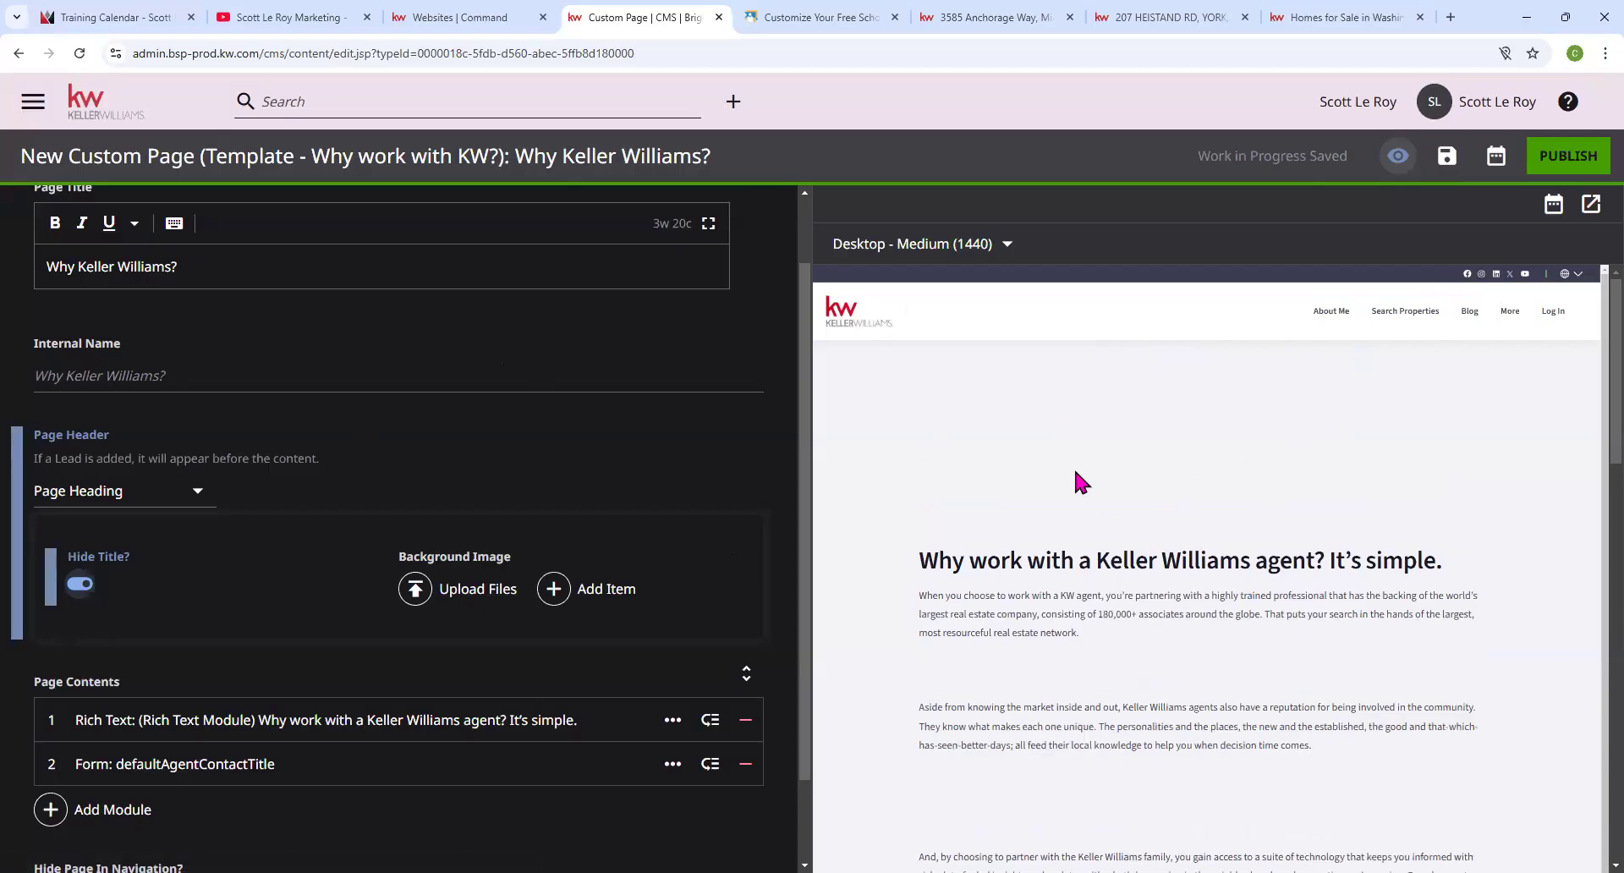
{"action": "left_click", "coordinate": [78, 584]}
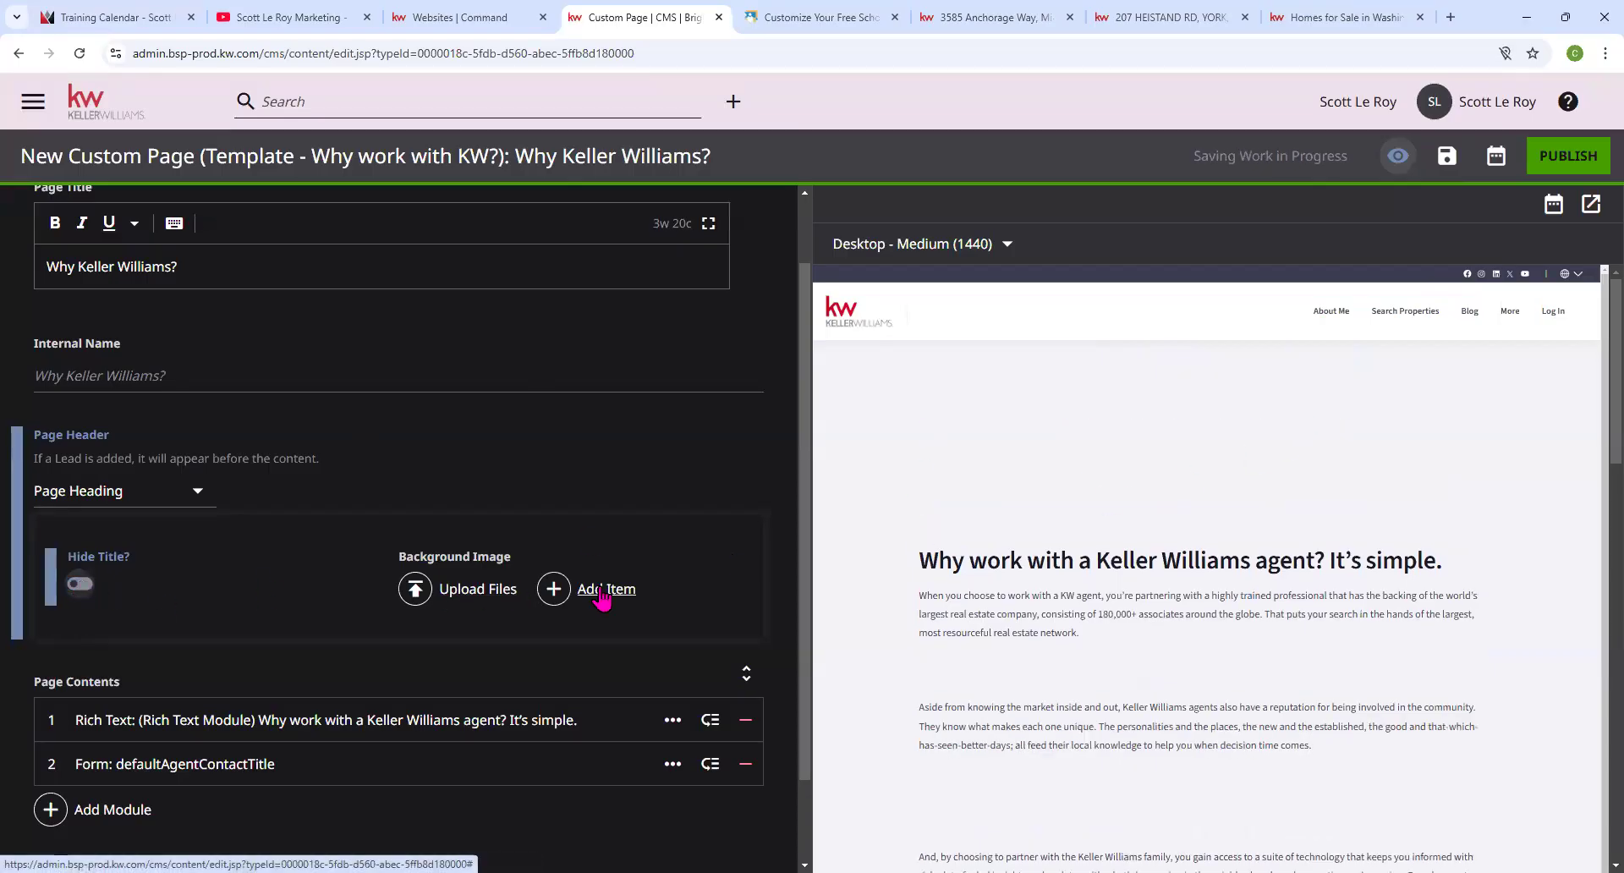
{"action": "scroll", "coordinate": [508, 597], "scroll_direction": "down", "scroll_amount": 1}
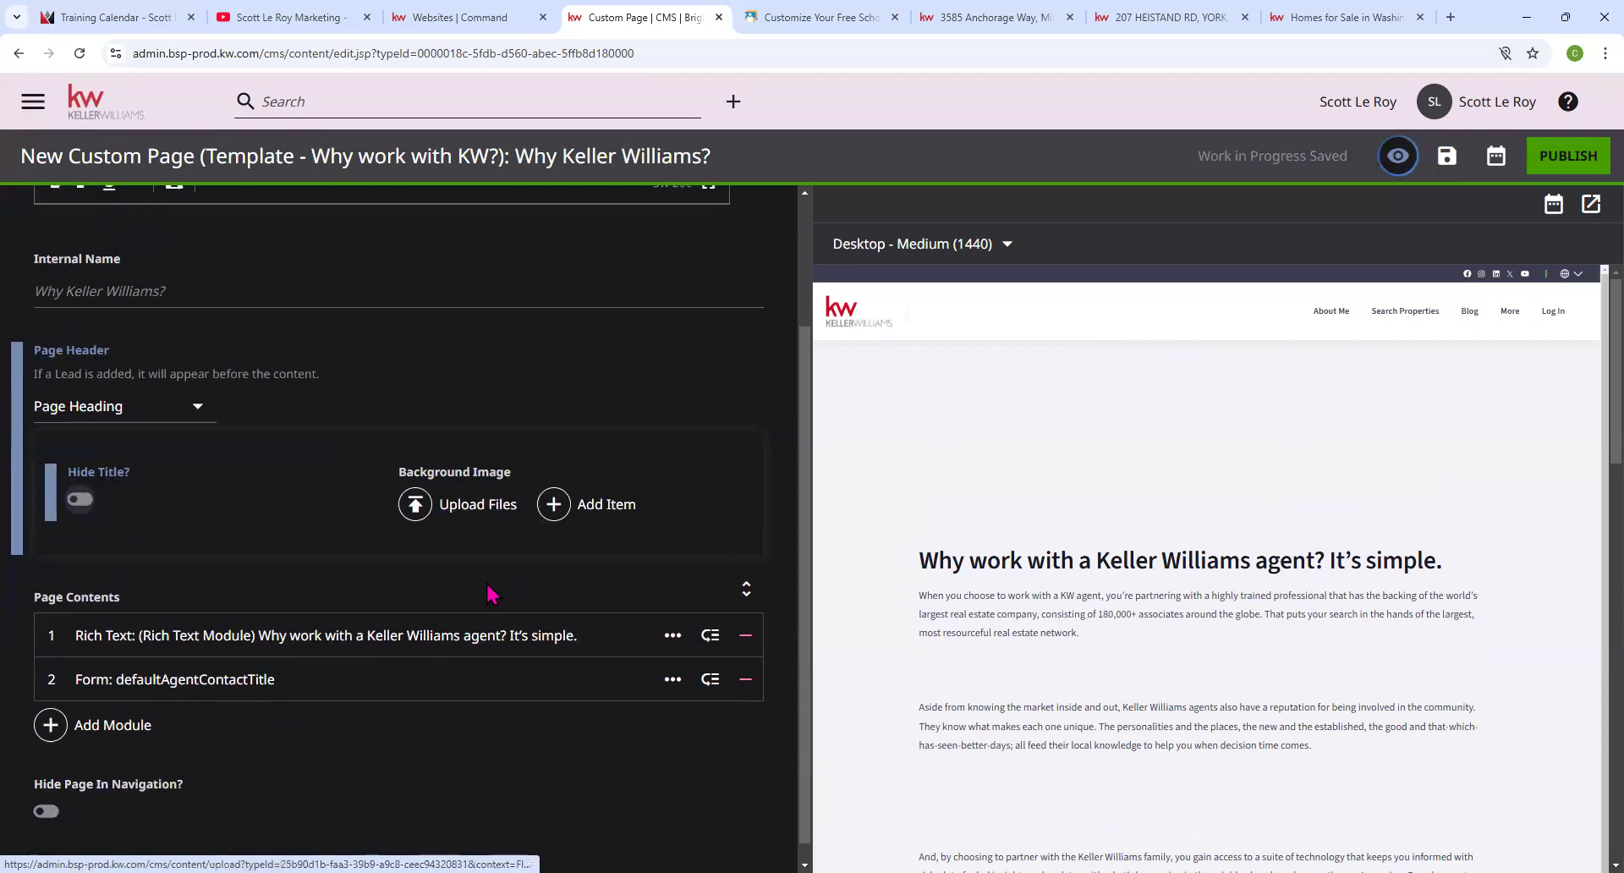
Expand the rich text module and delete the blank line between the first two paragraphs.
{"action": "left_click", "coordinate": [135, 643]}
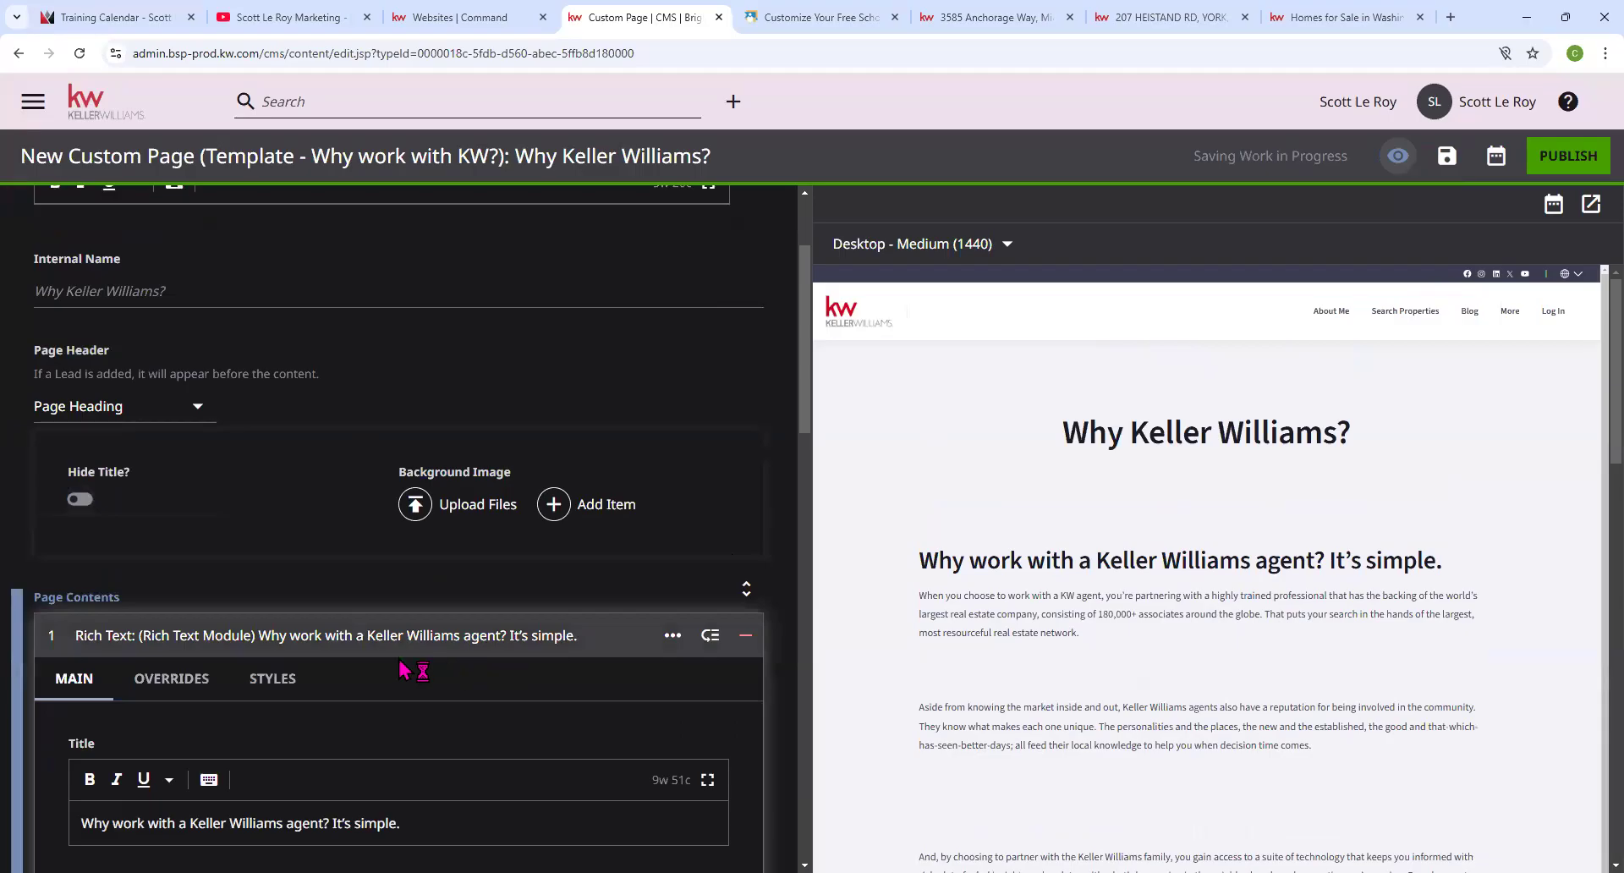
{"action": "scroll", "coordinate": [398, 668], "scroll_direction": "down", "scroll_amount": 1}
{"action": "scroll", "coordinate": [382, 667], "scroll_direction": "down", "scroll_amount": 3}
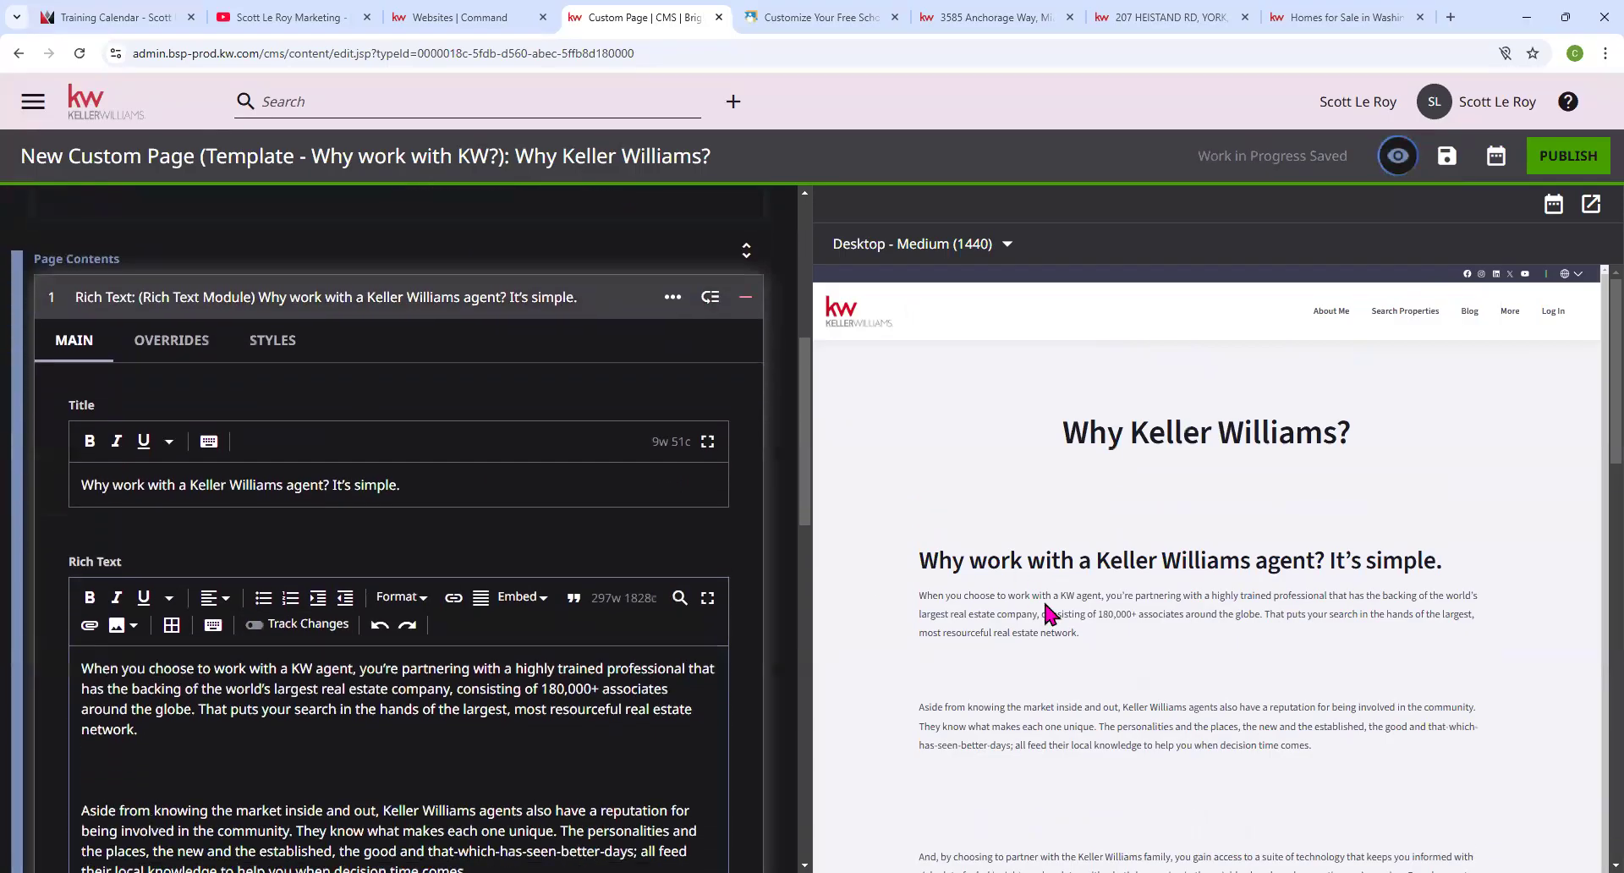
{"action": "left_click", "coordinate": [132, 765]}
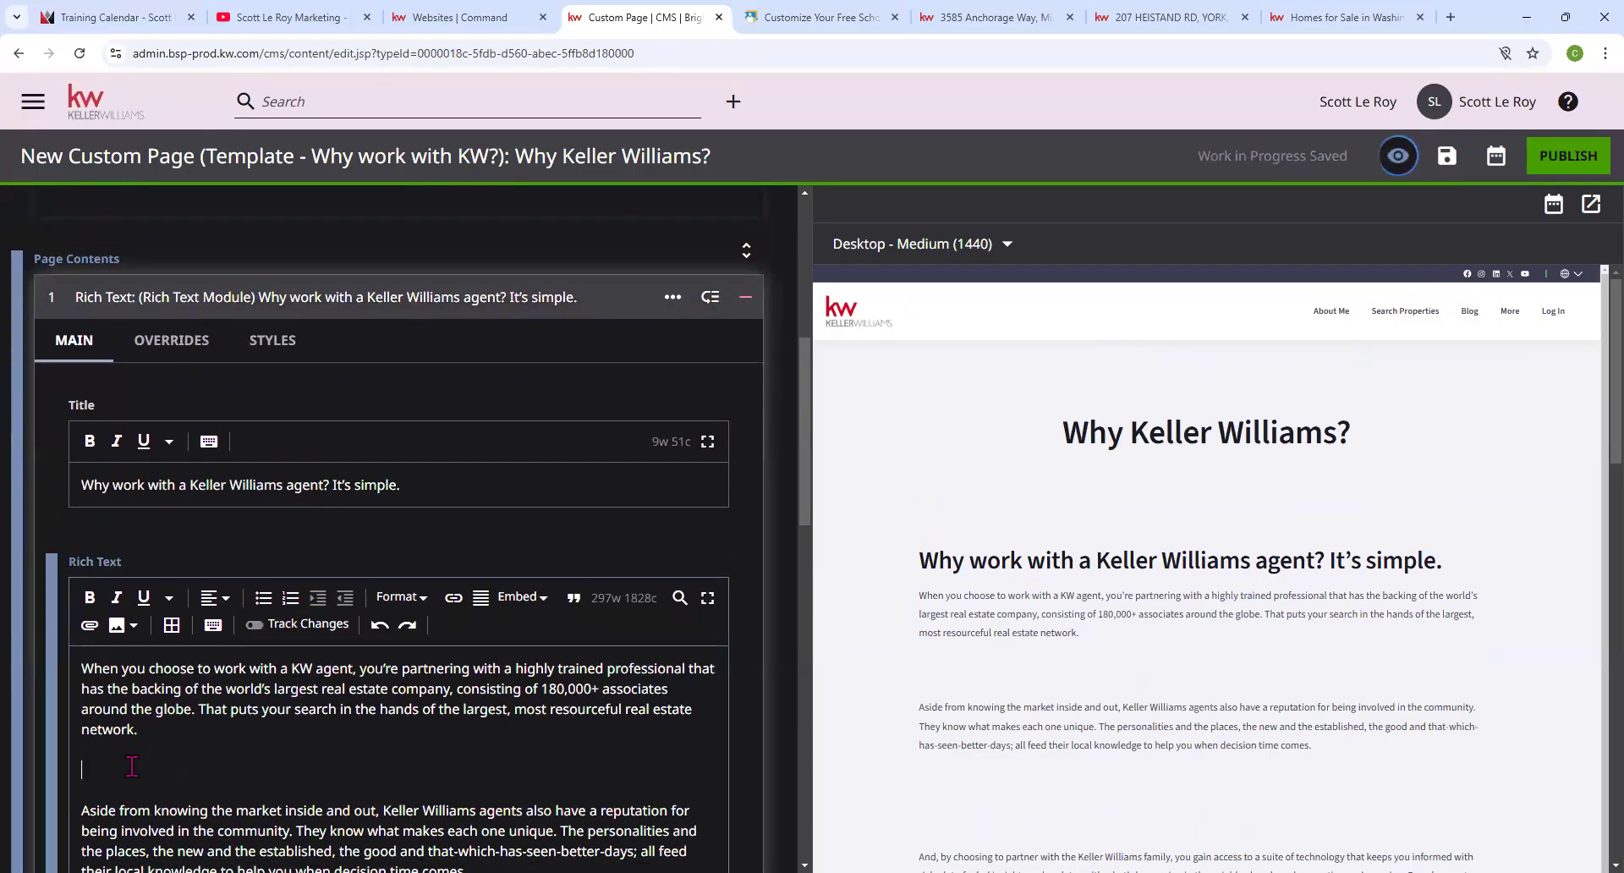
{"action": "key", "text": "BackSpace"}
{"action": "key", "text": "BackSpace"}
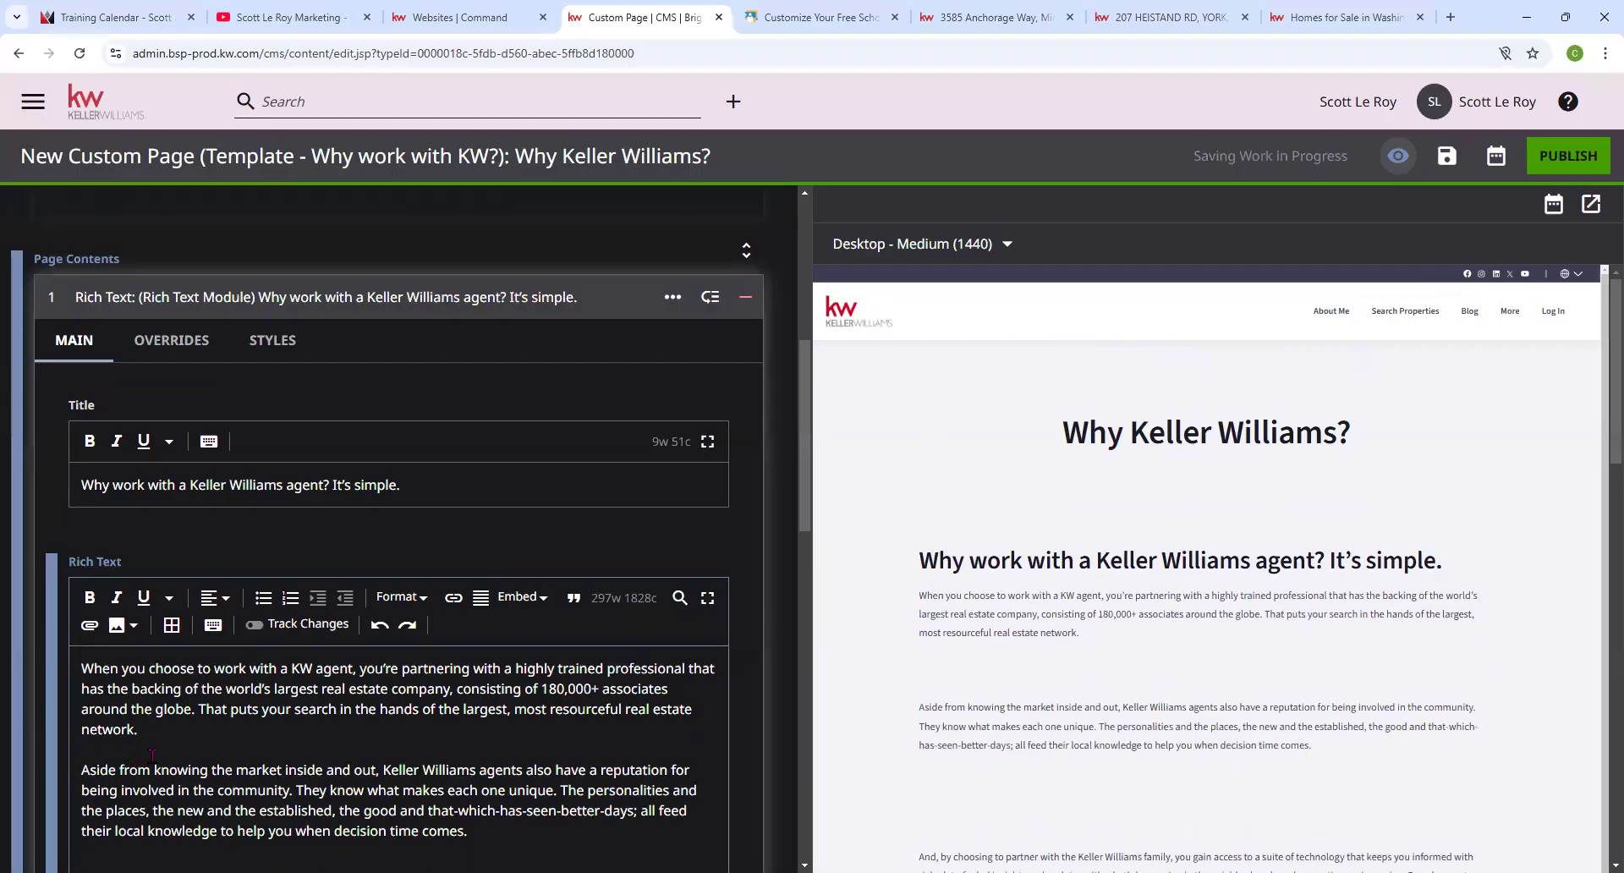
Delete the empty lines before the third paragraph and above the Most importantly paragraph.
{"action": "scroll", "coordinate": [151, 787], "scroll_direction": "down", "scroll_amount": 1}
{"action": "left_click", "coordinate": [149, 813]}
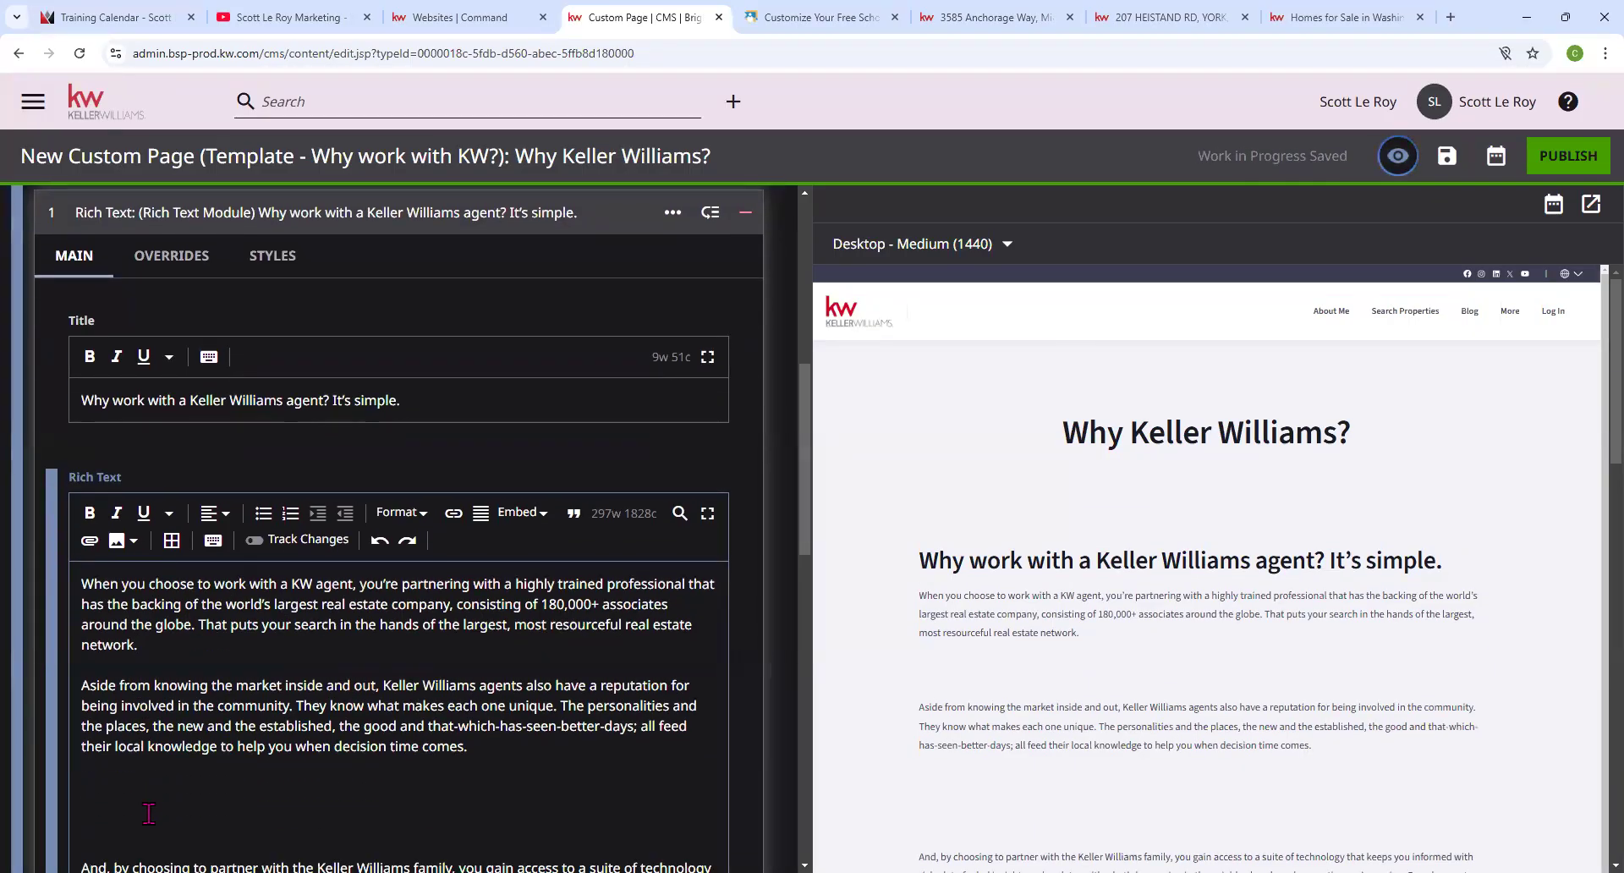
{"action": "key", "text": "BackSpace"}
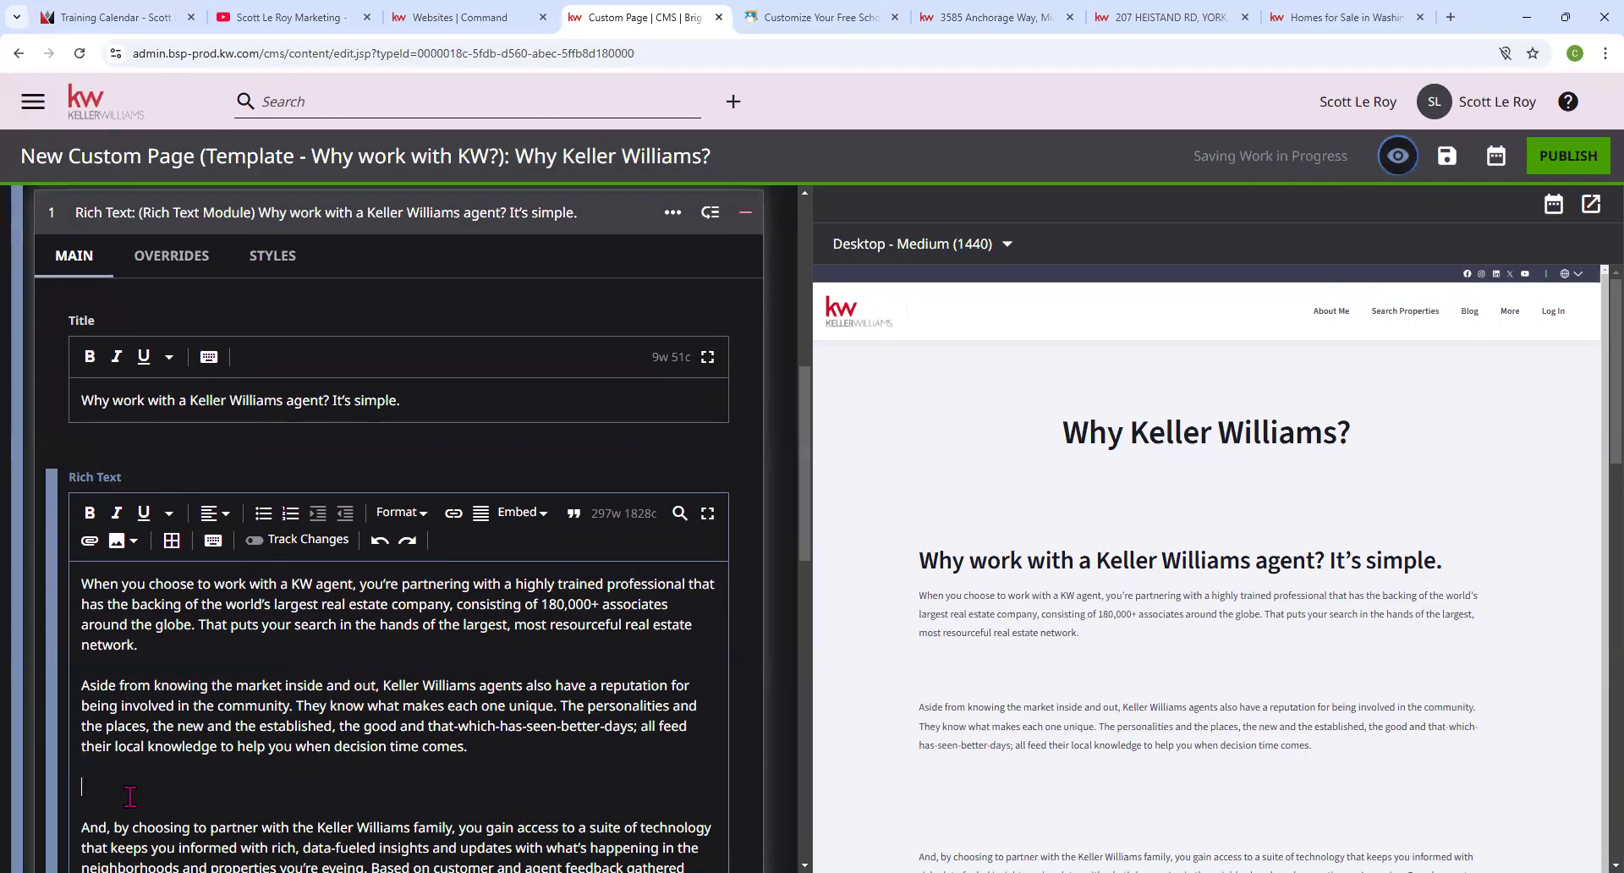
{"action": "key", "text": "BackSpace"}
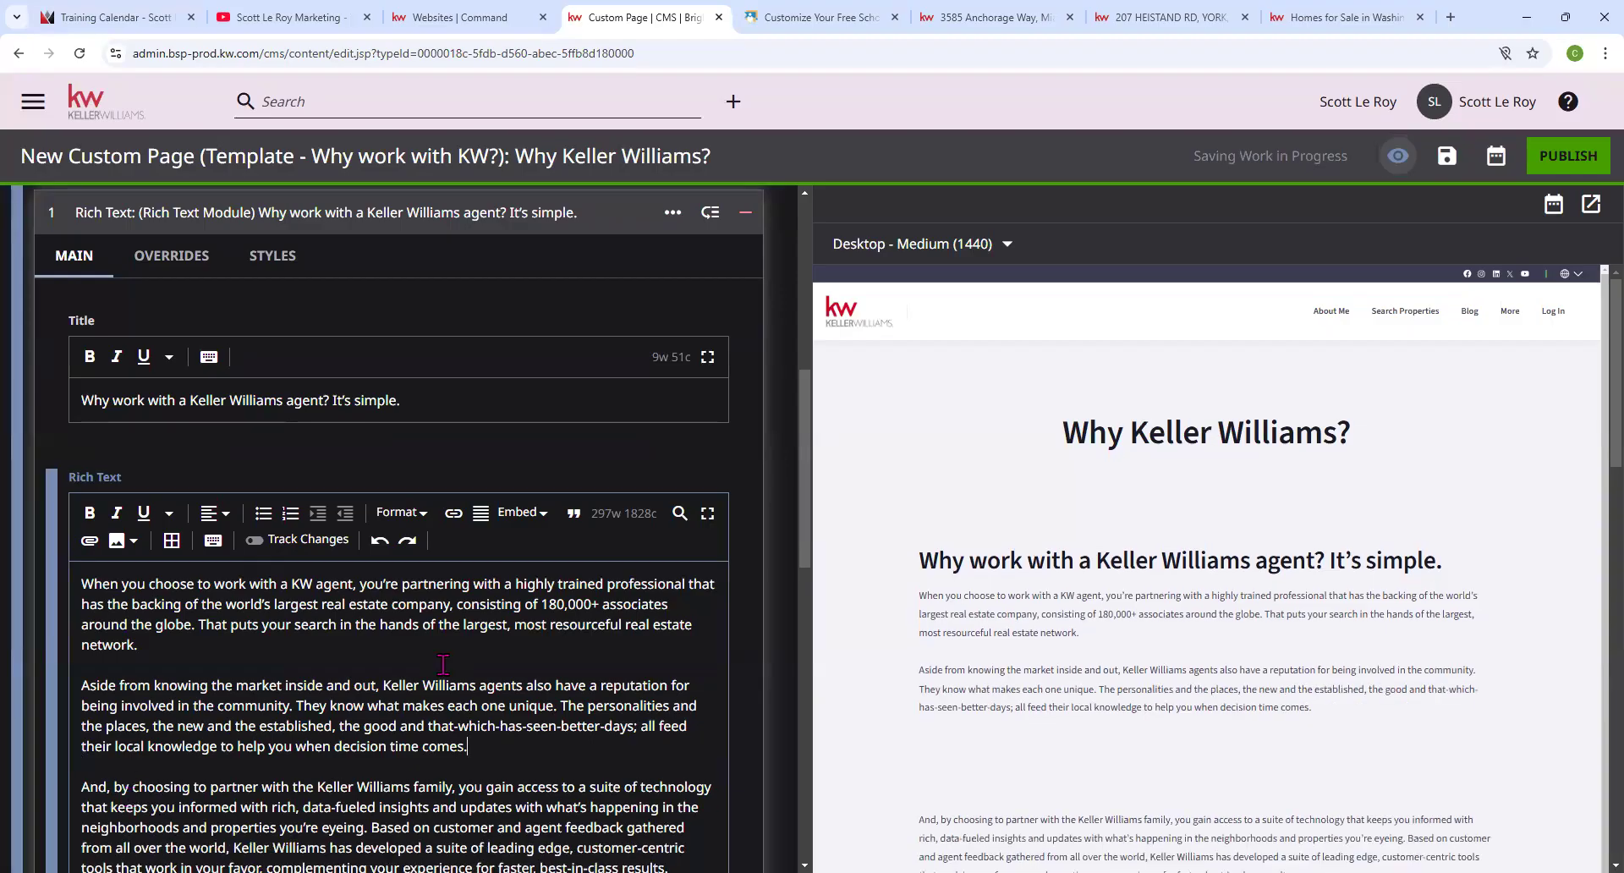
{"action": "scroll", "coordinate": [442, 664], "scroll_direction": "down", "scroll_amount": 3}
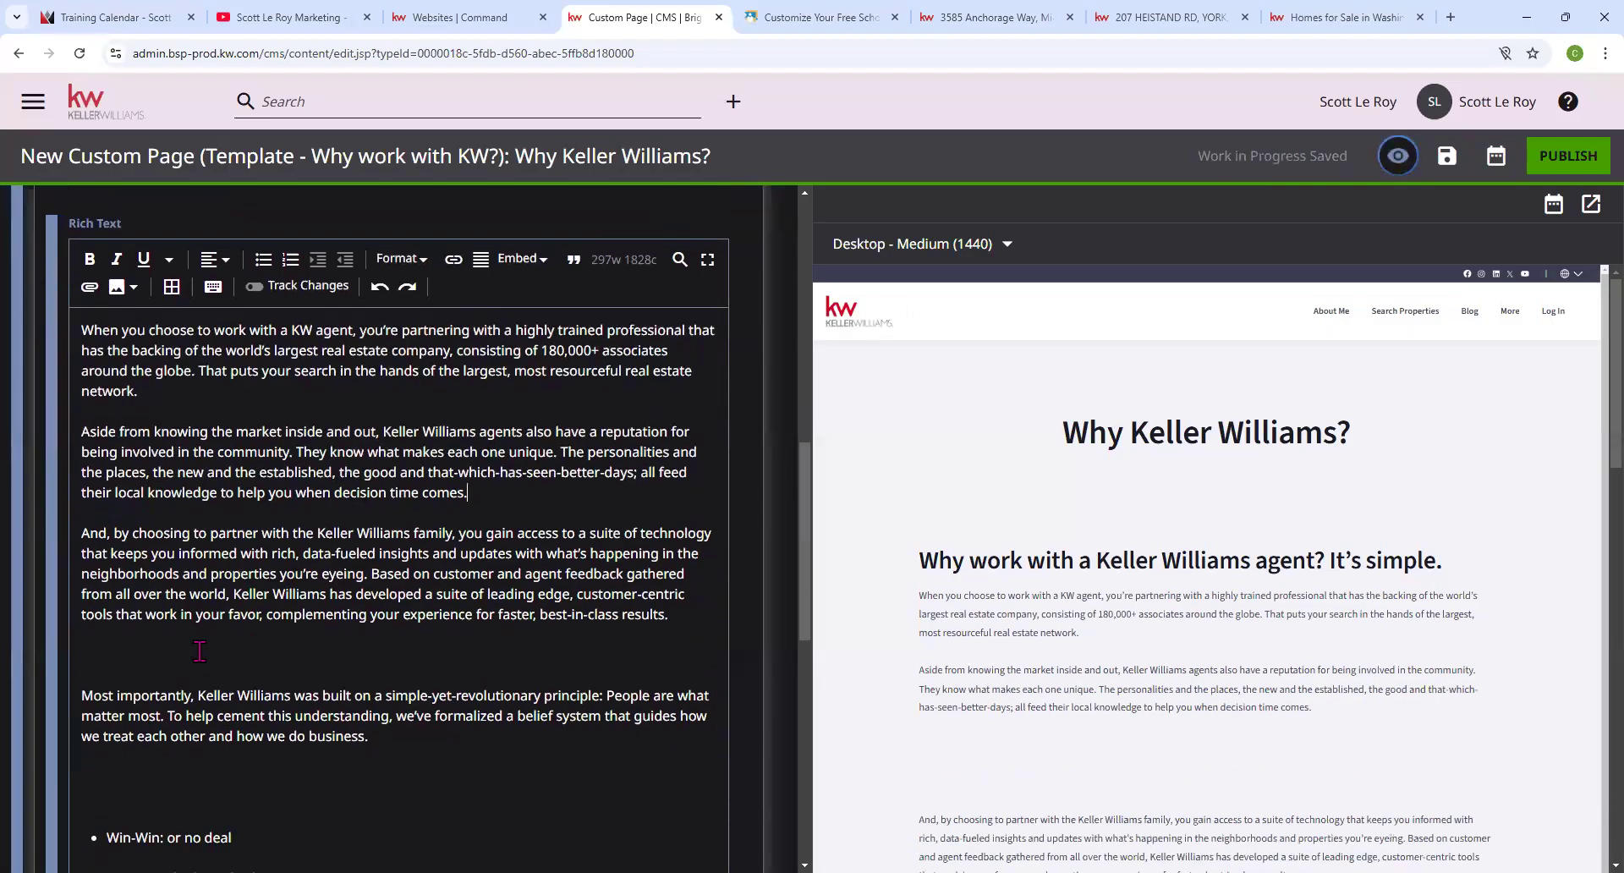
{"action": "left_click", "coordinate": [200, 650]}
{"action": "key", "text": "BackSpace"}
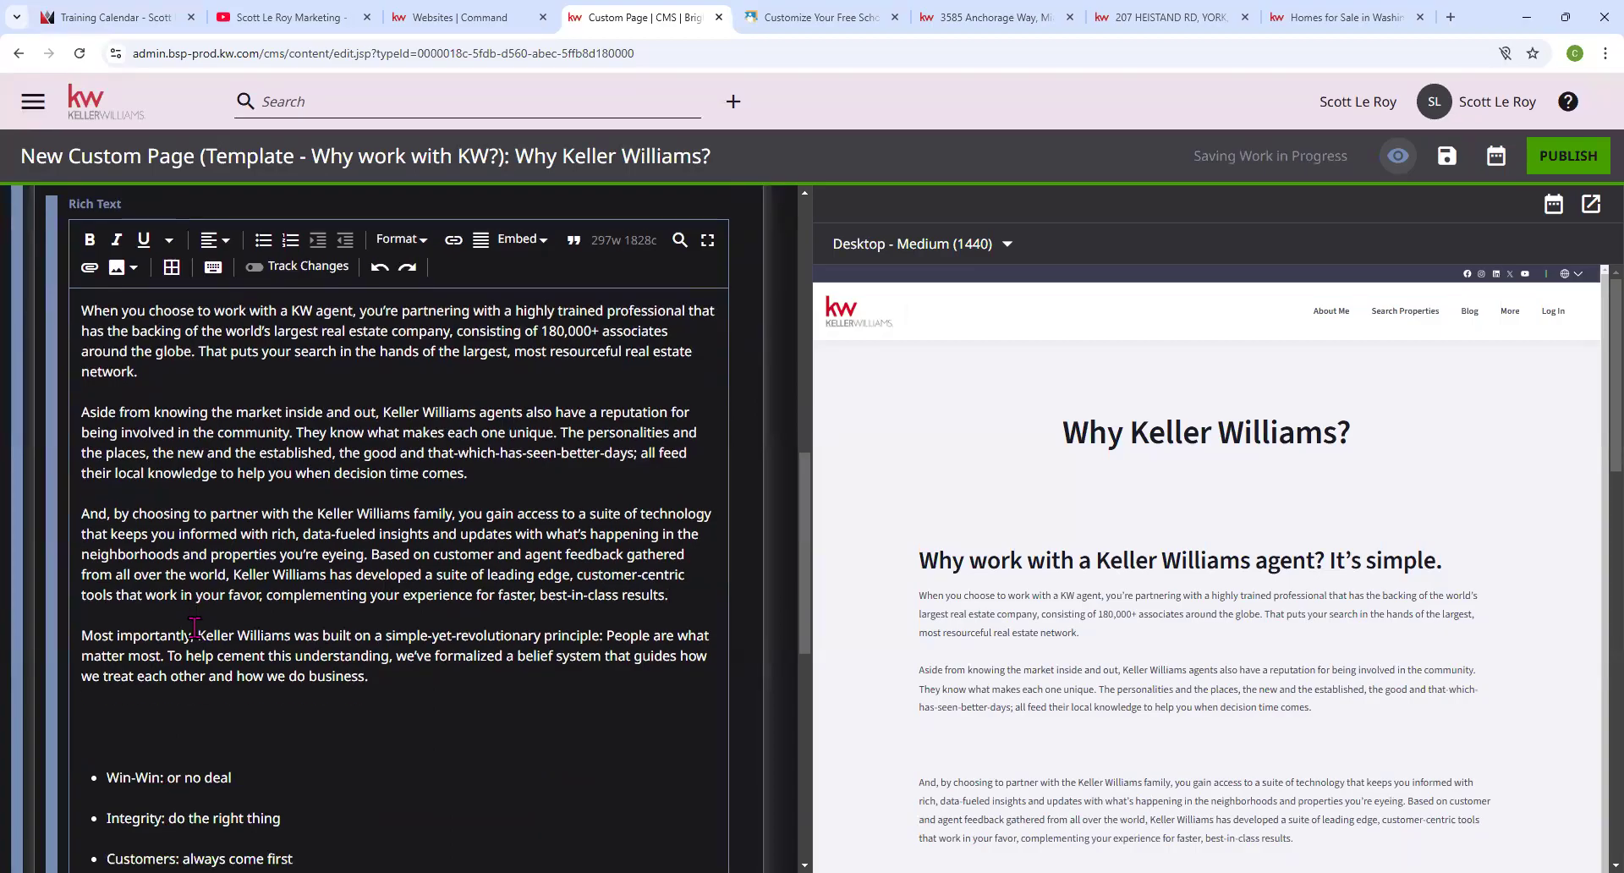
Expand the contact form module and review its settings.
{"action": "scroll", "coordinate": [259, 592], "scroll_direction": "down", "scroll_amount": 2}
{"action": "scroll", "coordinate": [259, 592], "scroll_direction": "down", "scroll_amount": 4}
{"action": "scroll", "coordinate": [1217, 600], "scroll_direction": "down", "scroll_amount": 4}
{"action": "scroll", "coordinate": [300, 580], "scroll_direction": "up", "scroll_amount": 8}
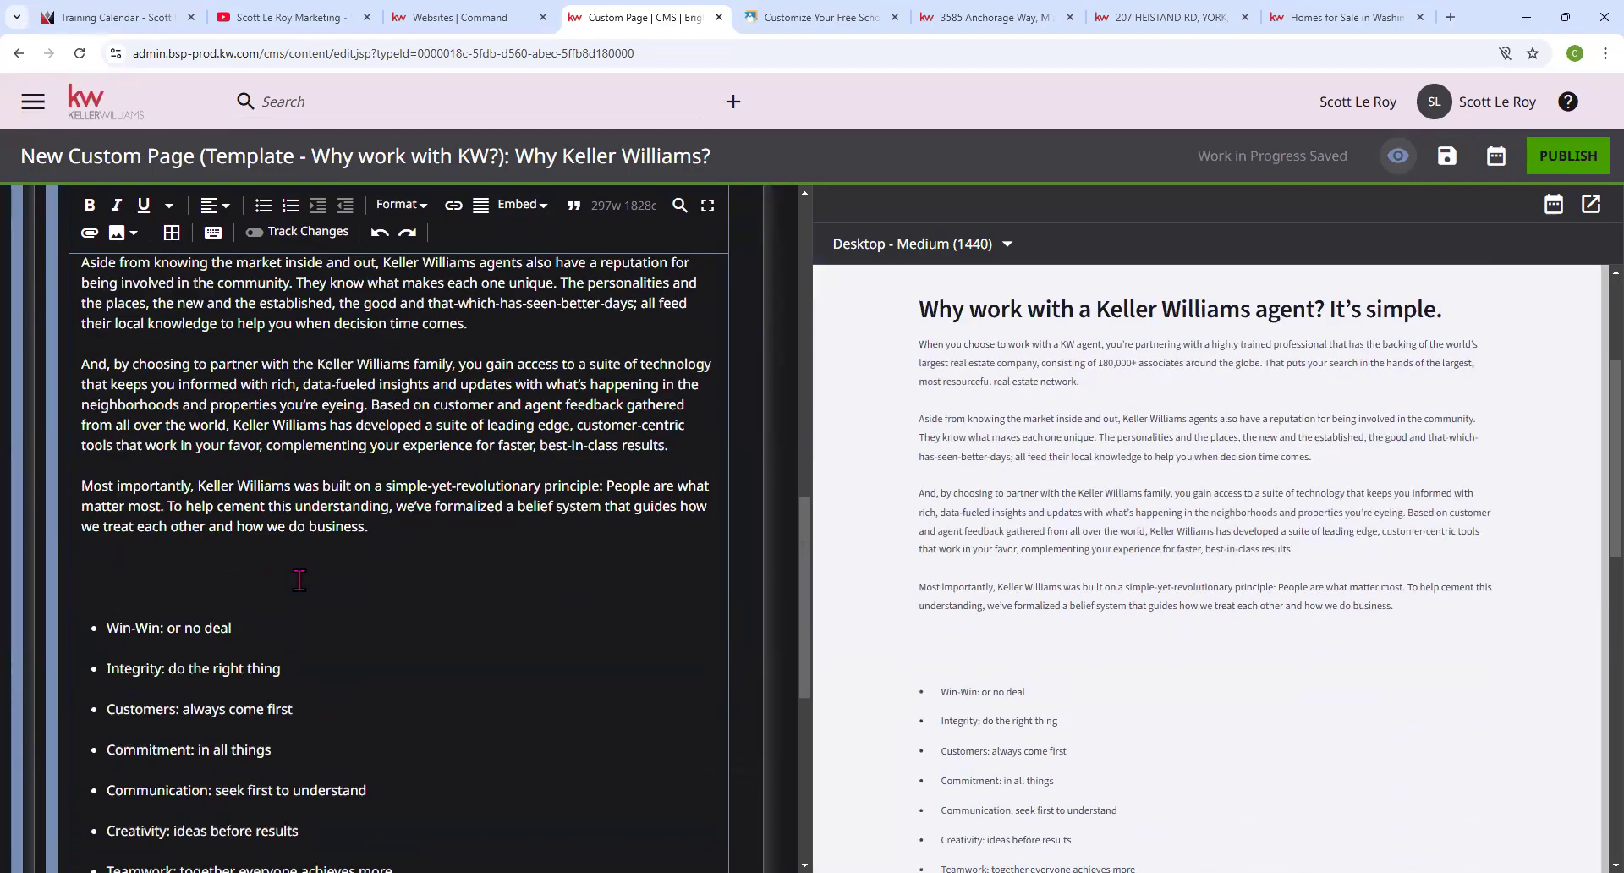
{"action": "scroll", "coordinate": [97, 637], "scroll_direction": "down", "scroll_amount": 9}
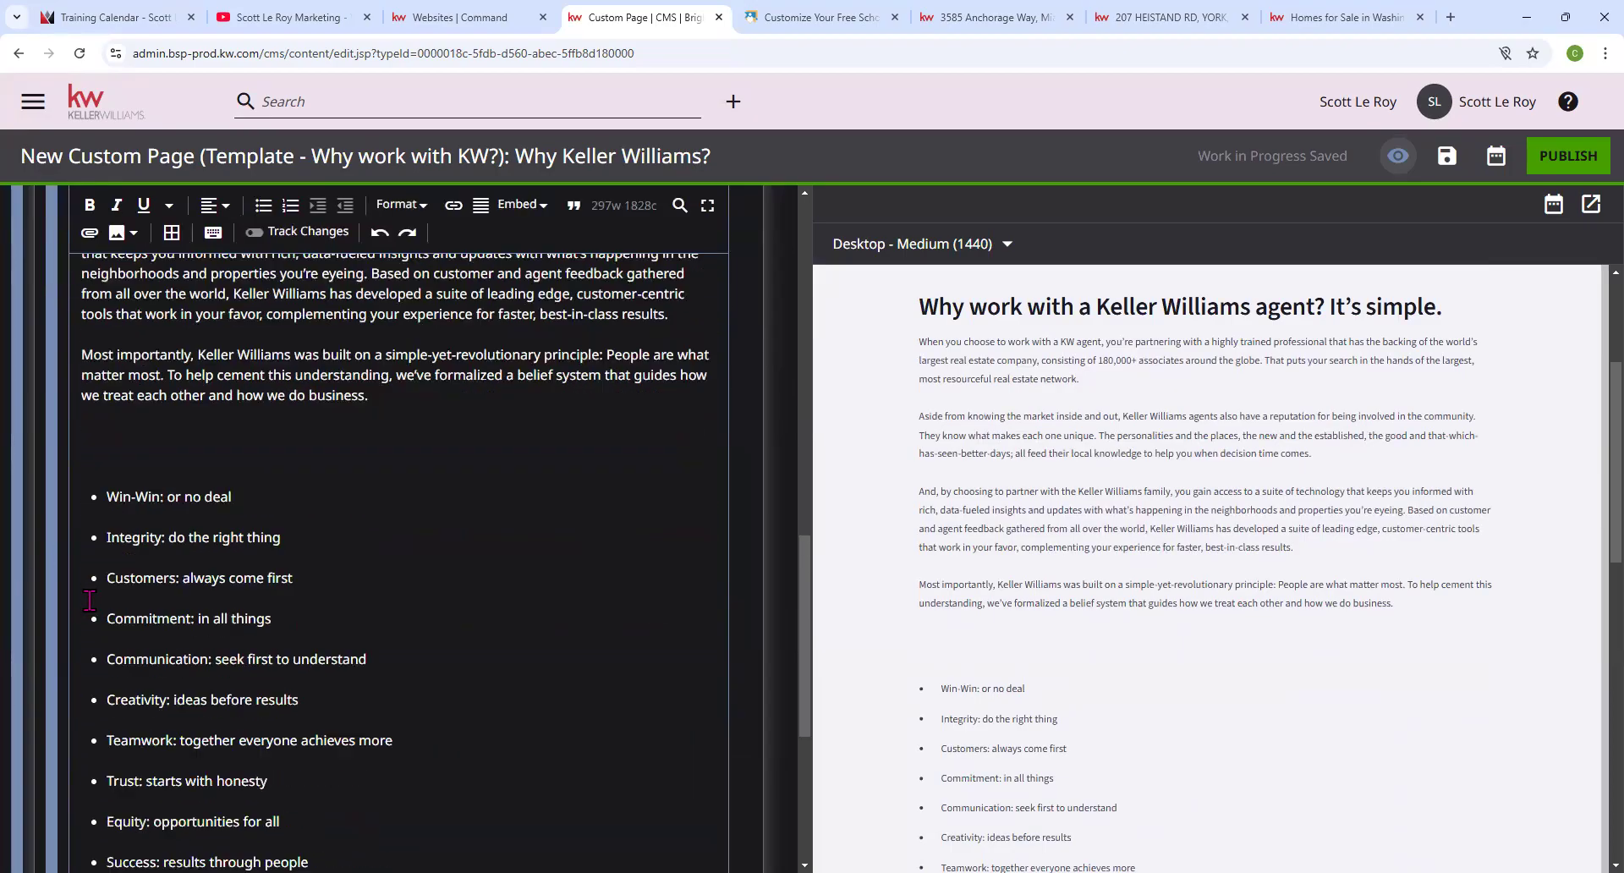
{"action": "left_click", "coordinate": [151, 658]}
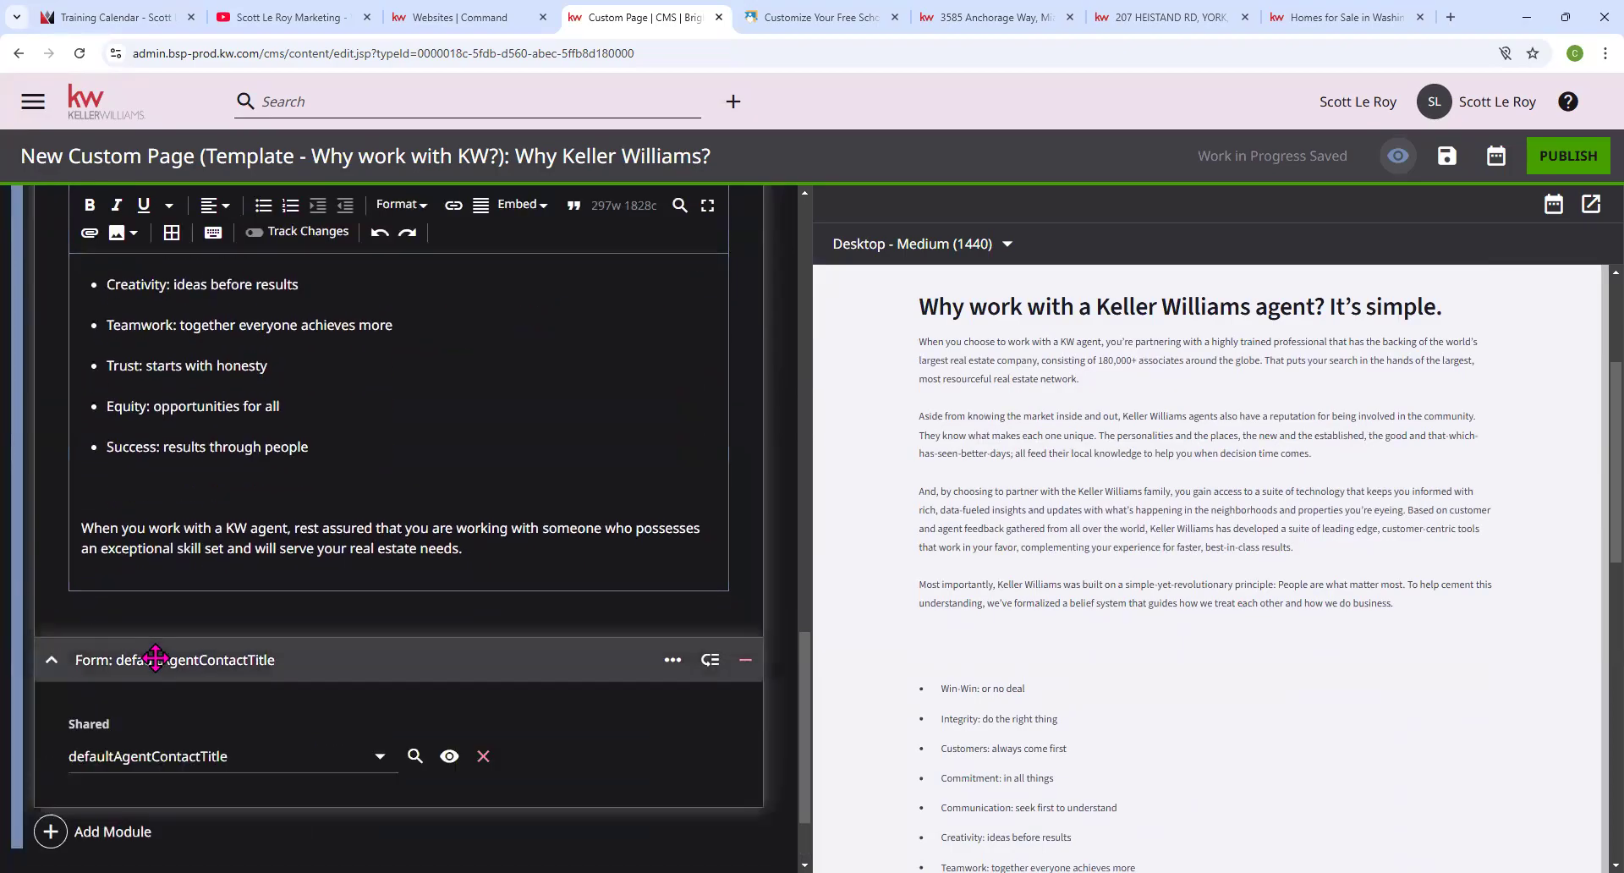
{"action": "scroll", "coordinate": [1120, 596], "scroll_direction": "down", "scroll_amount": 1}
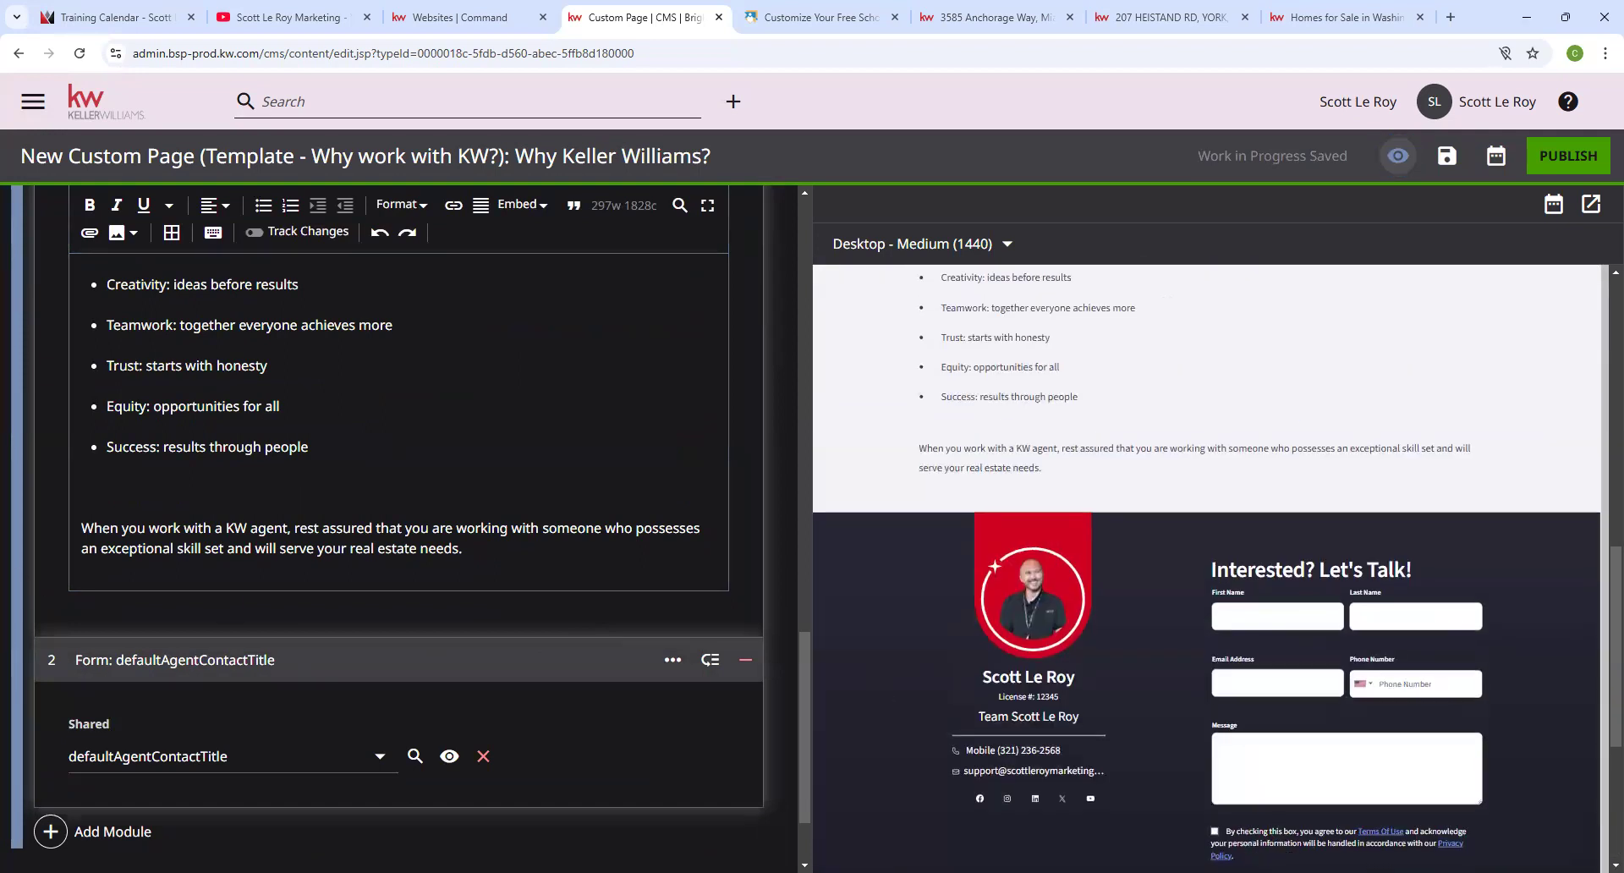
{"action": "scroll", "coordinate": [373, 630], "scroll_direction": "down", "scroll_amount": 2}
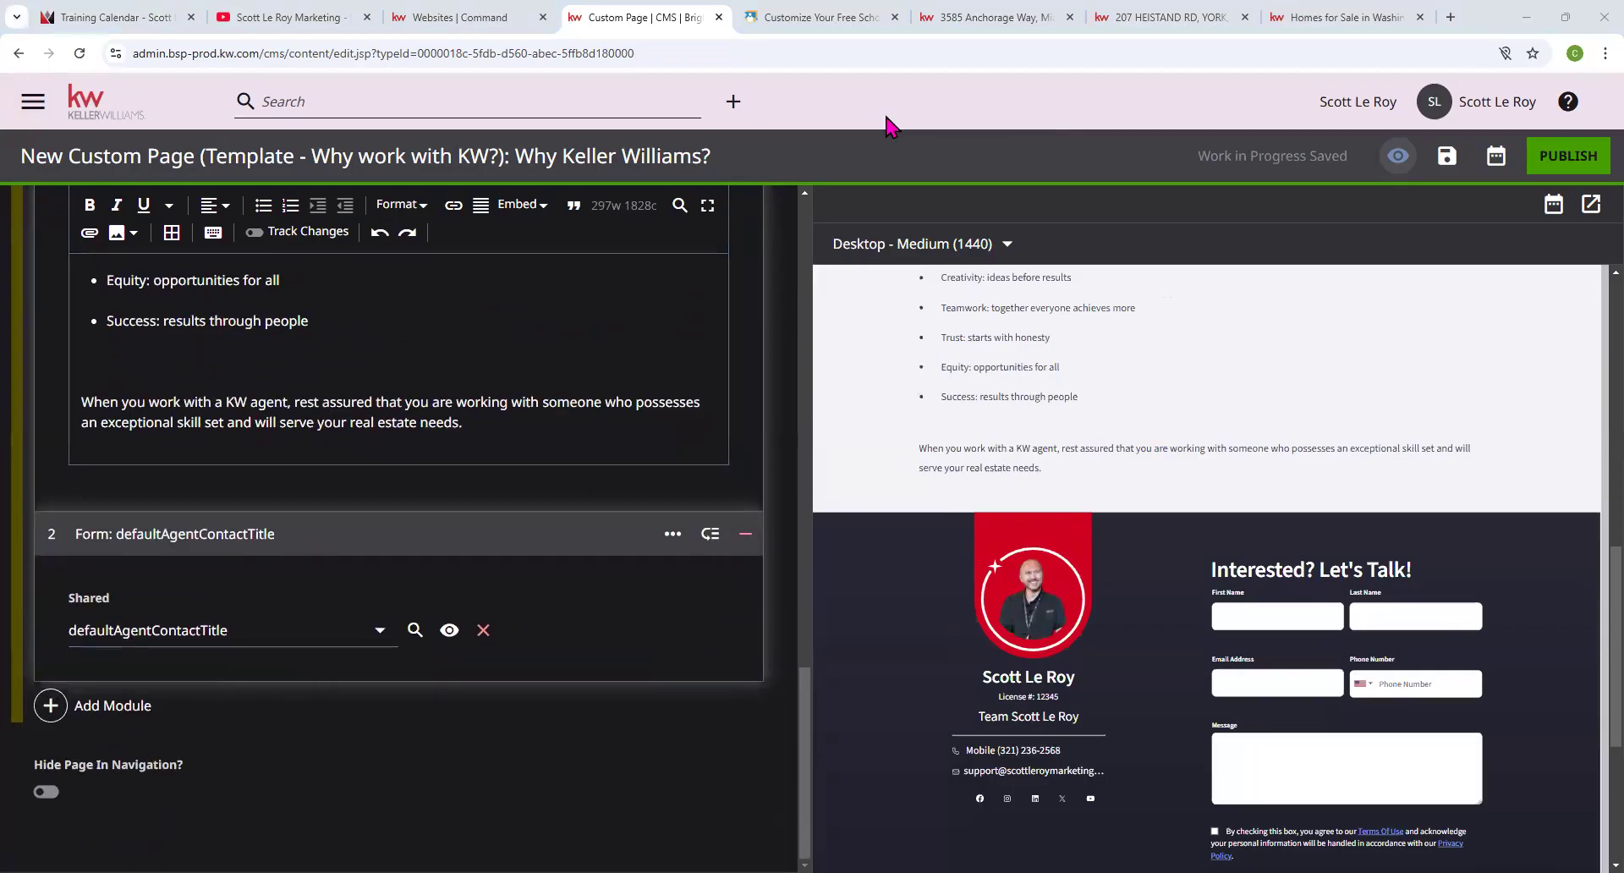
{"action": "scroll", "coordinate": [620, 591], "scroll_direction": "up", "scroll_amount": 10}
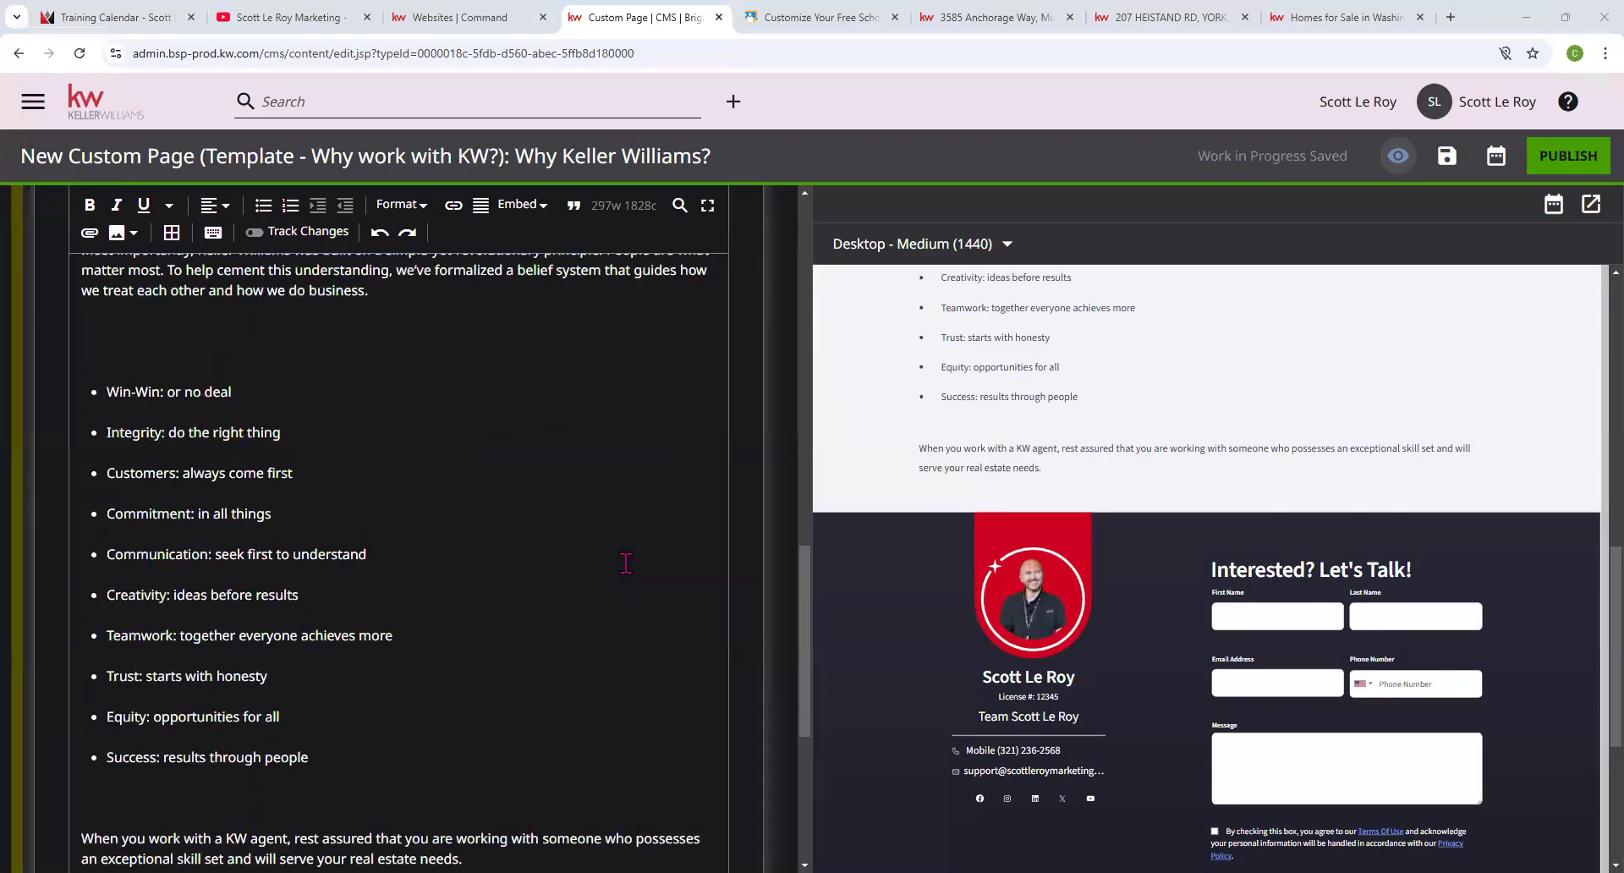
{"action": "scroll", "coordinate": [1032, 501], "scroll_direction": "up", "scroll_amount": 15}
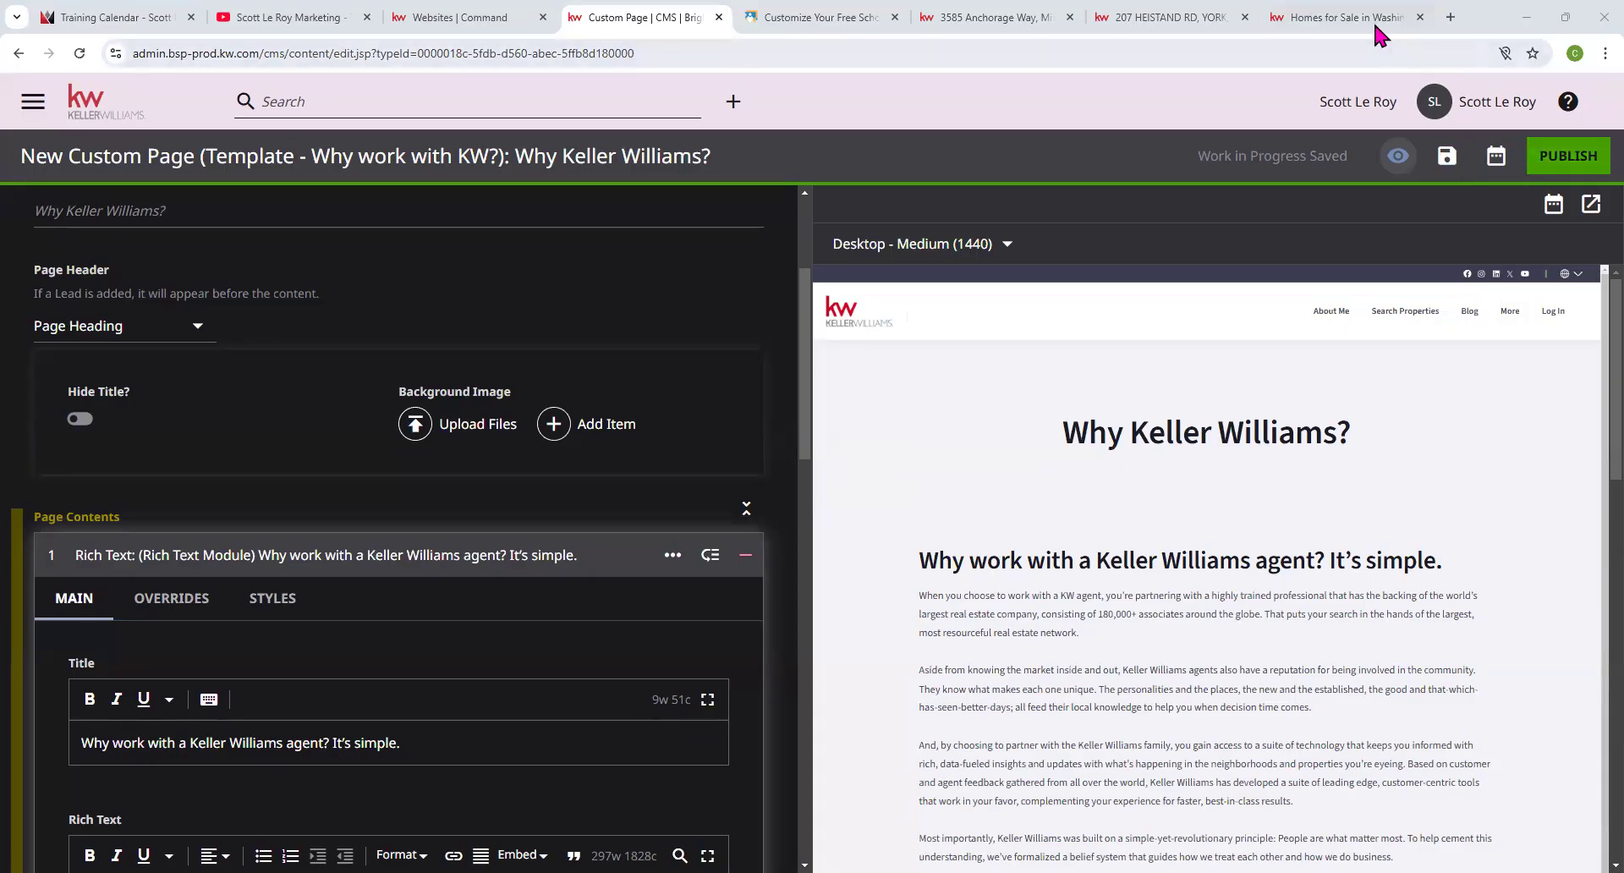
{"action": "left_click", "coordinate": [1341, 17]}
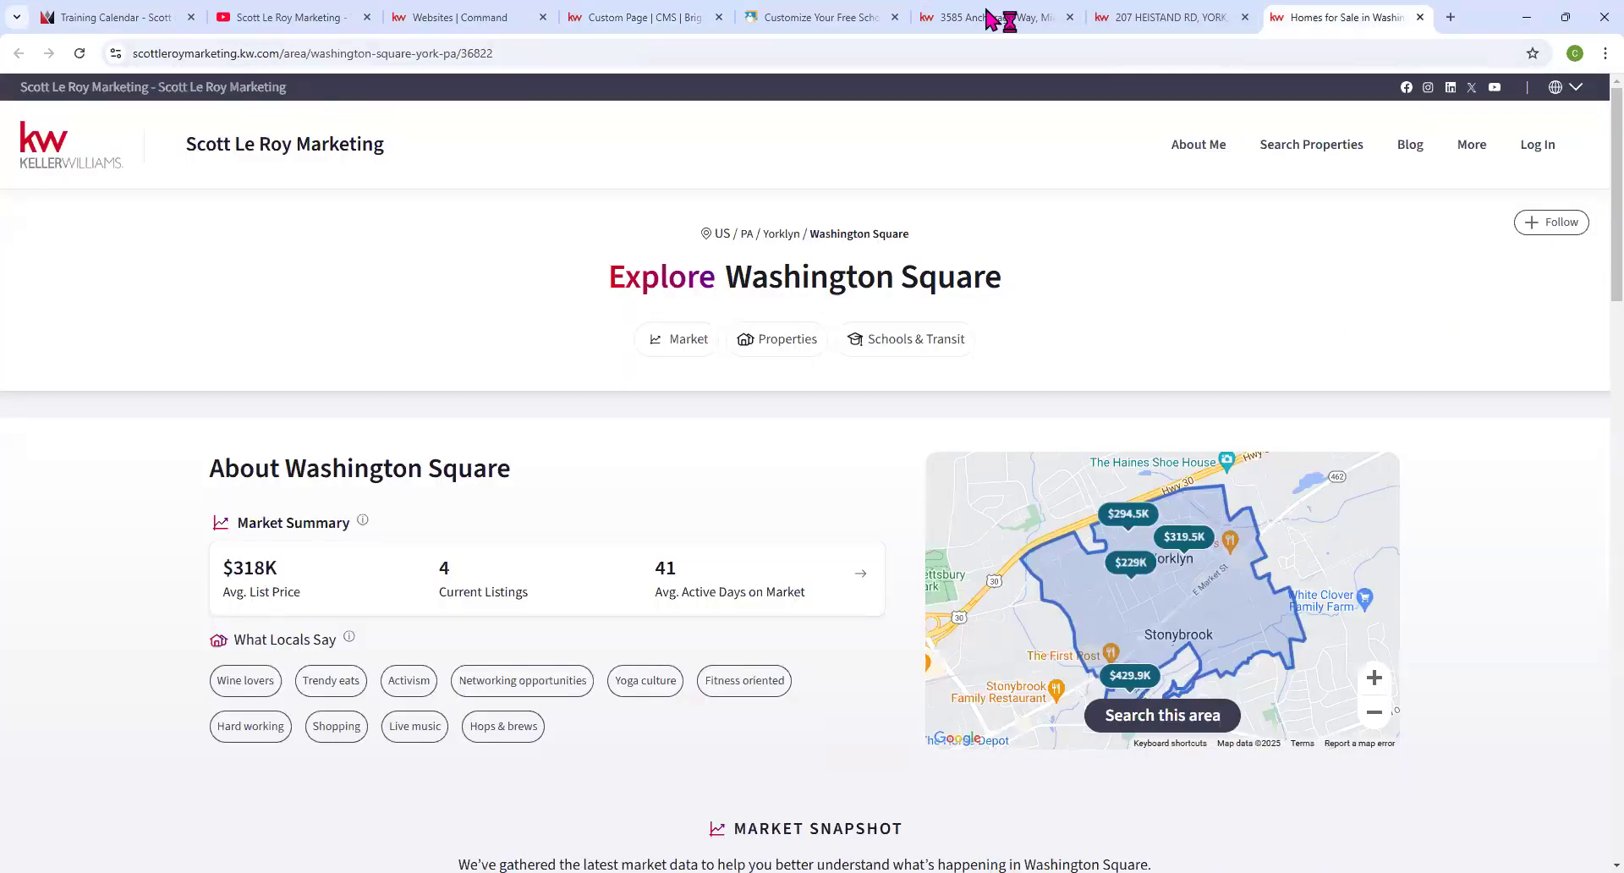
{"action": "left_click", "coordinate": [1168, 17]}
{"action": "scroll", "coordinate": [246, 247], "scroll_direction": "up", "scroll_amount": 20}
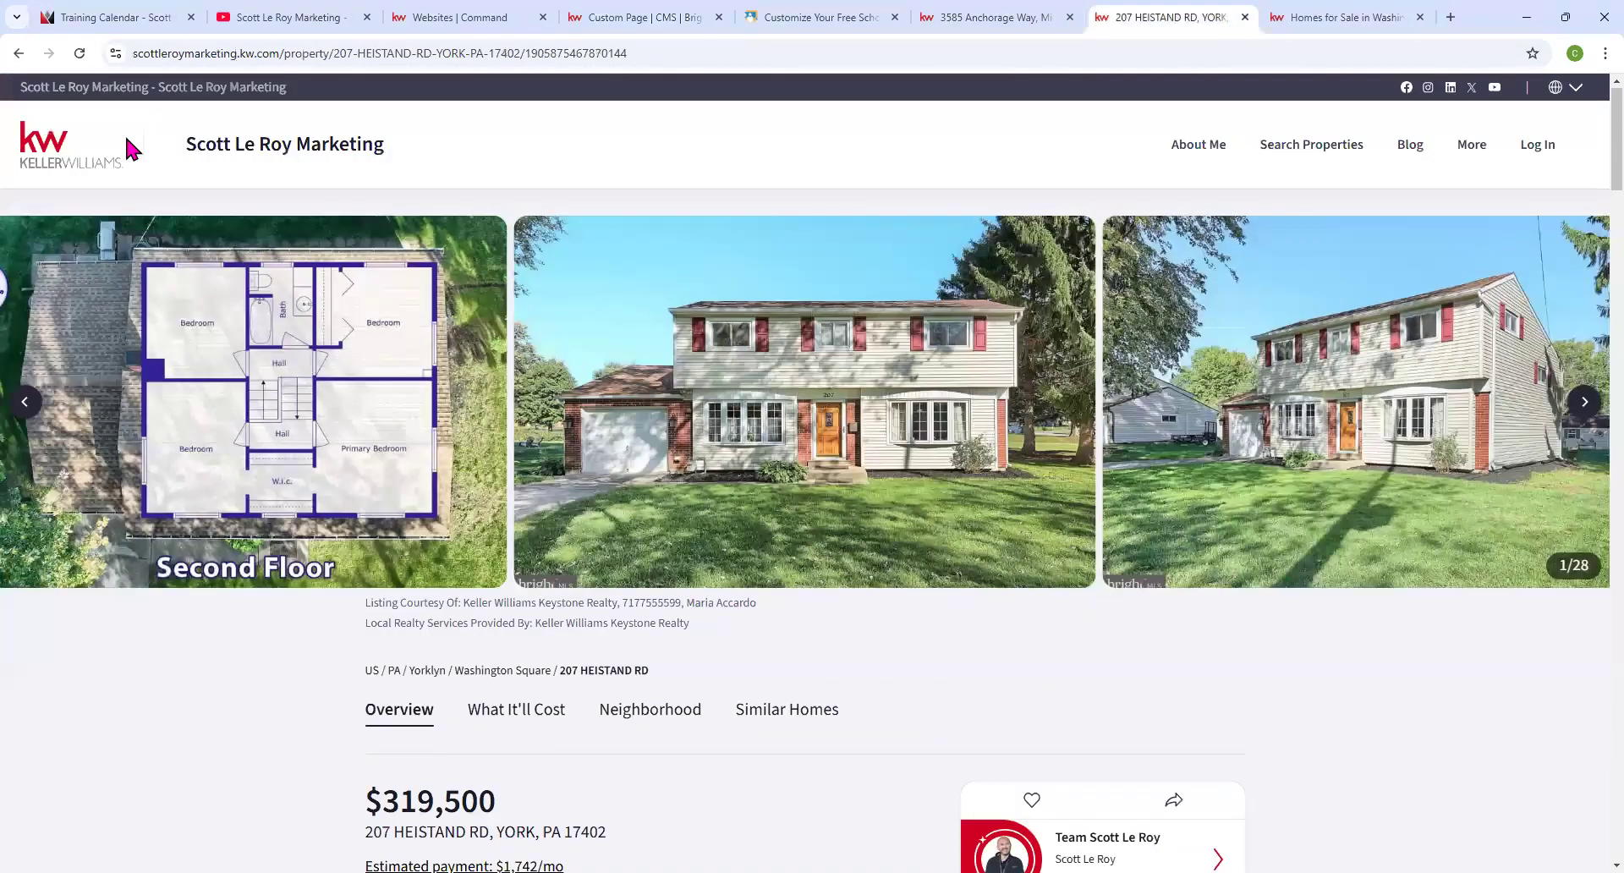
{"action": "left_click", "coordinate": [84, 165]}
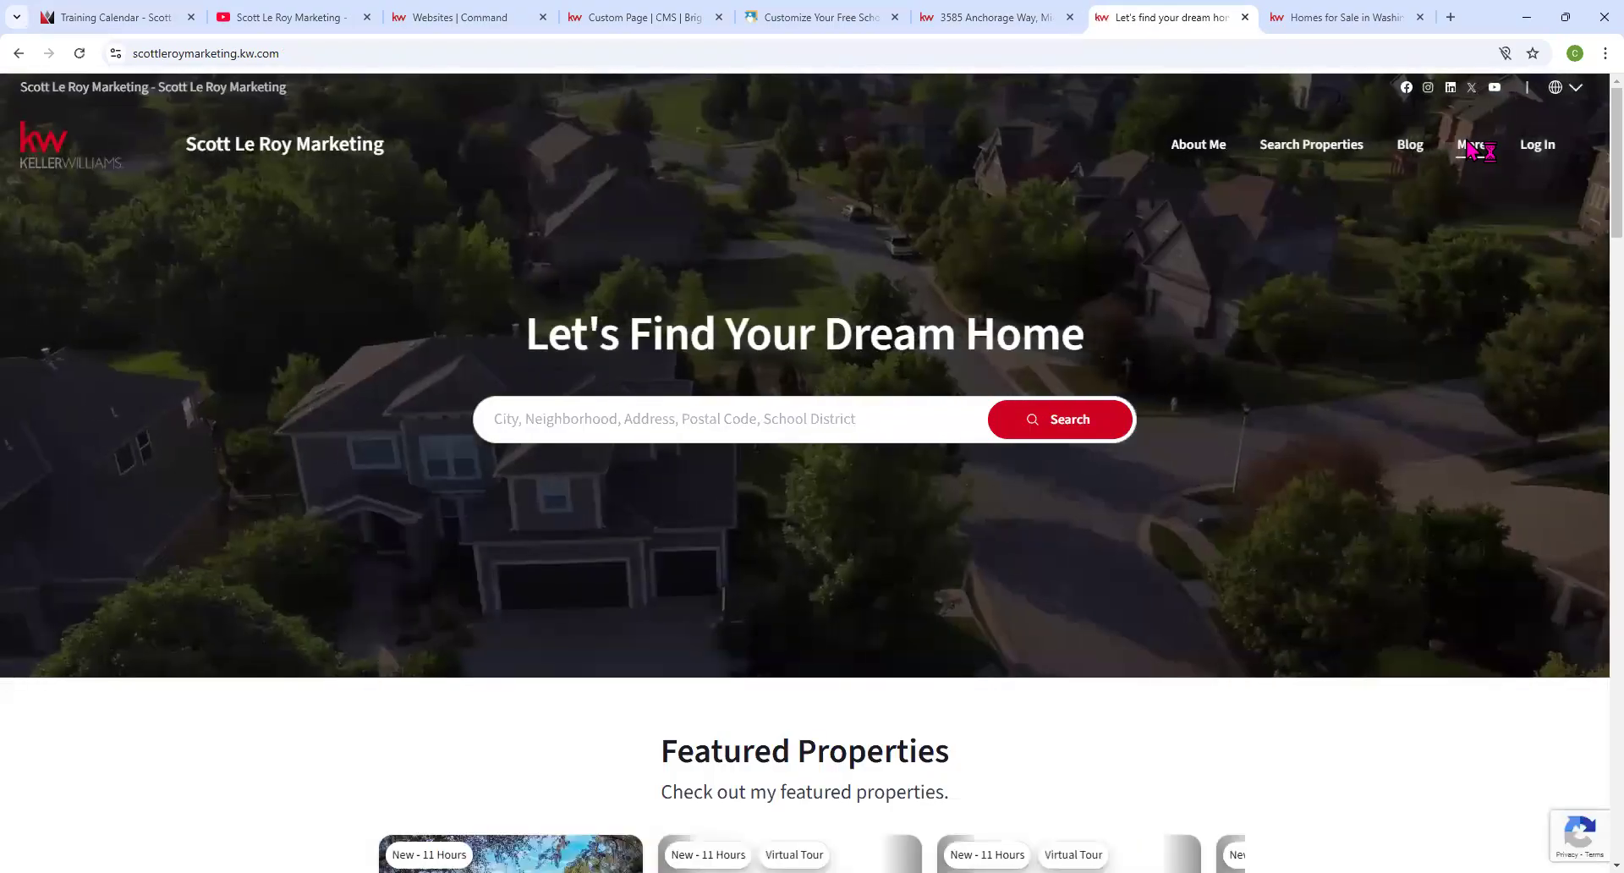
{"action": "left_click", "coordinate": [1470, 145]}
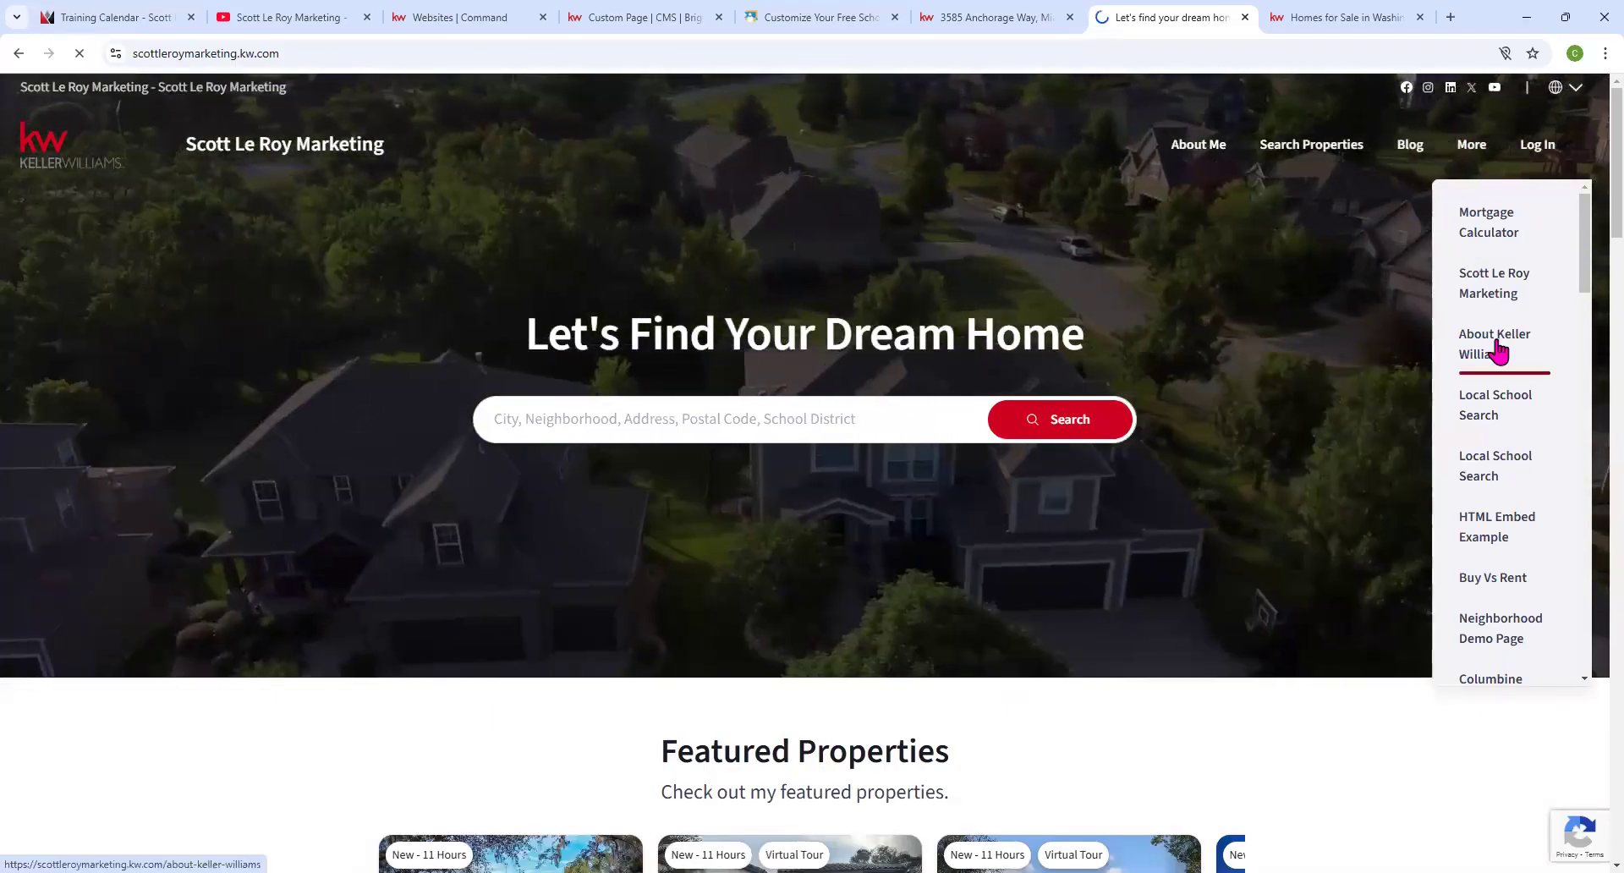
{"action": "left_click", "coordinate": [1495, 347]}
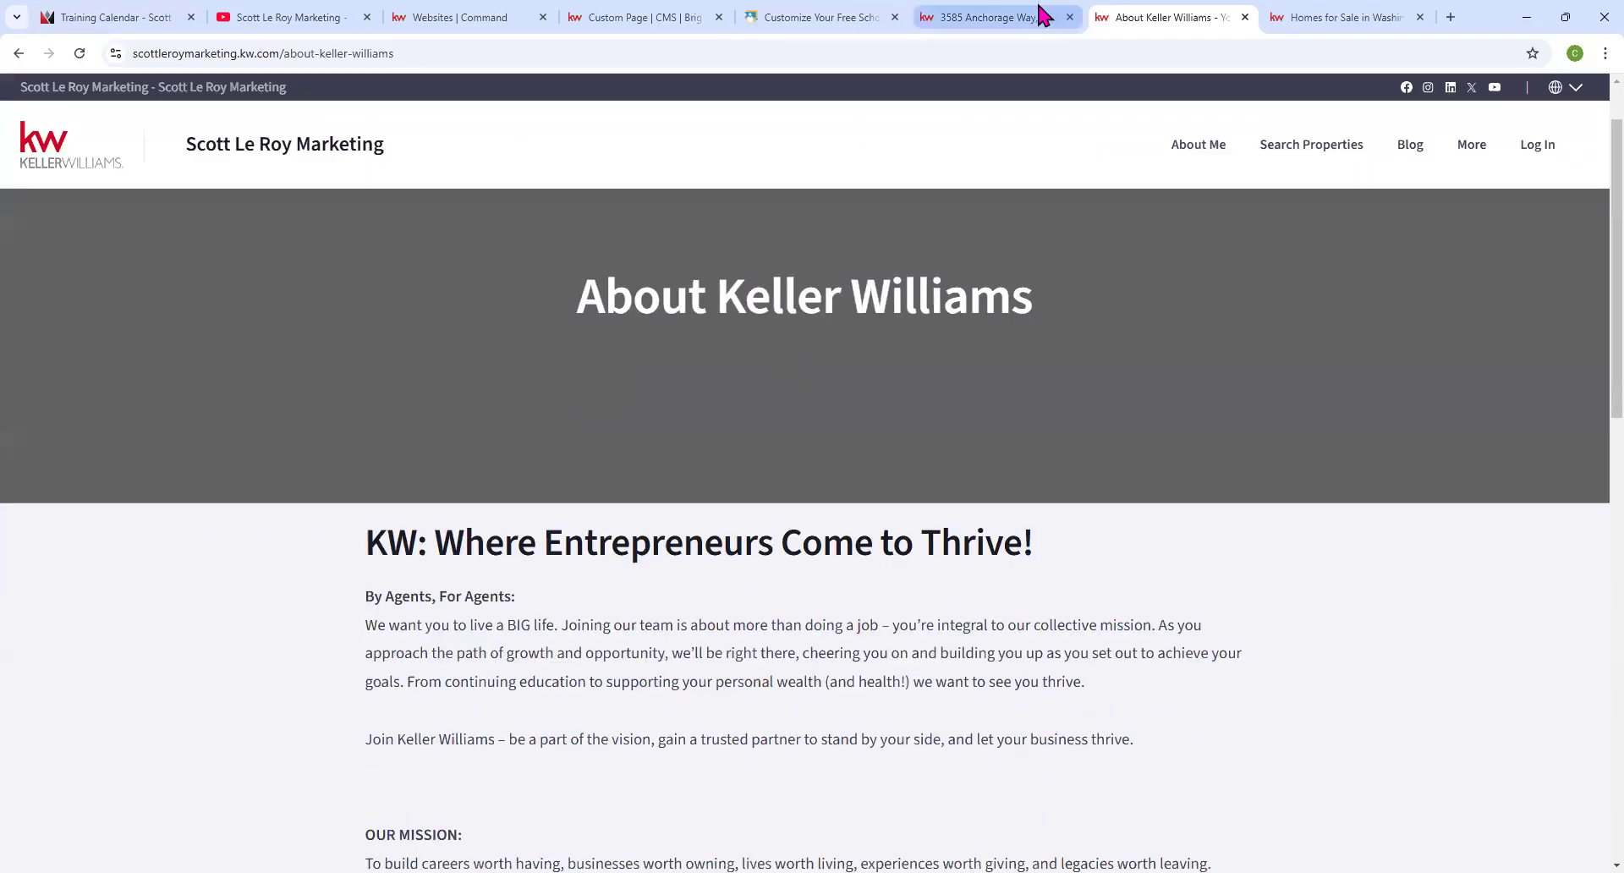
{"action": "left_click", "coordinate": [460, 18]}
{"action": "left_click", "coordinate": [647, 22]}
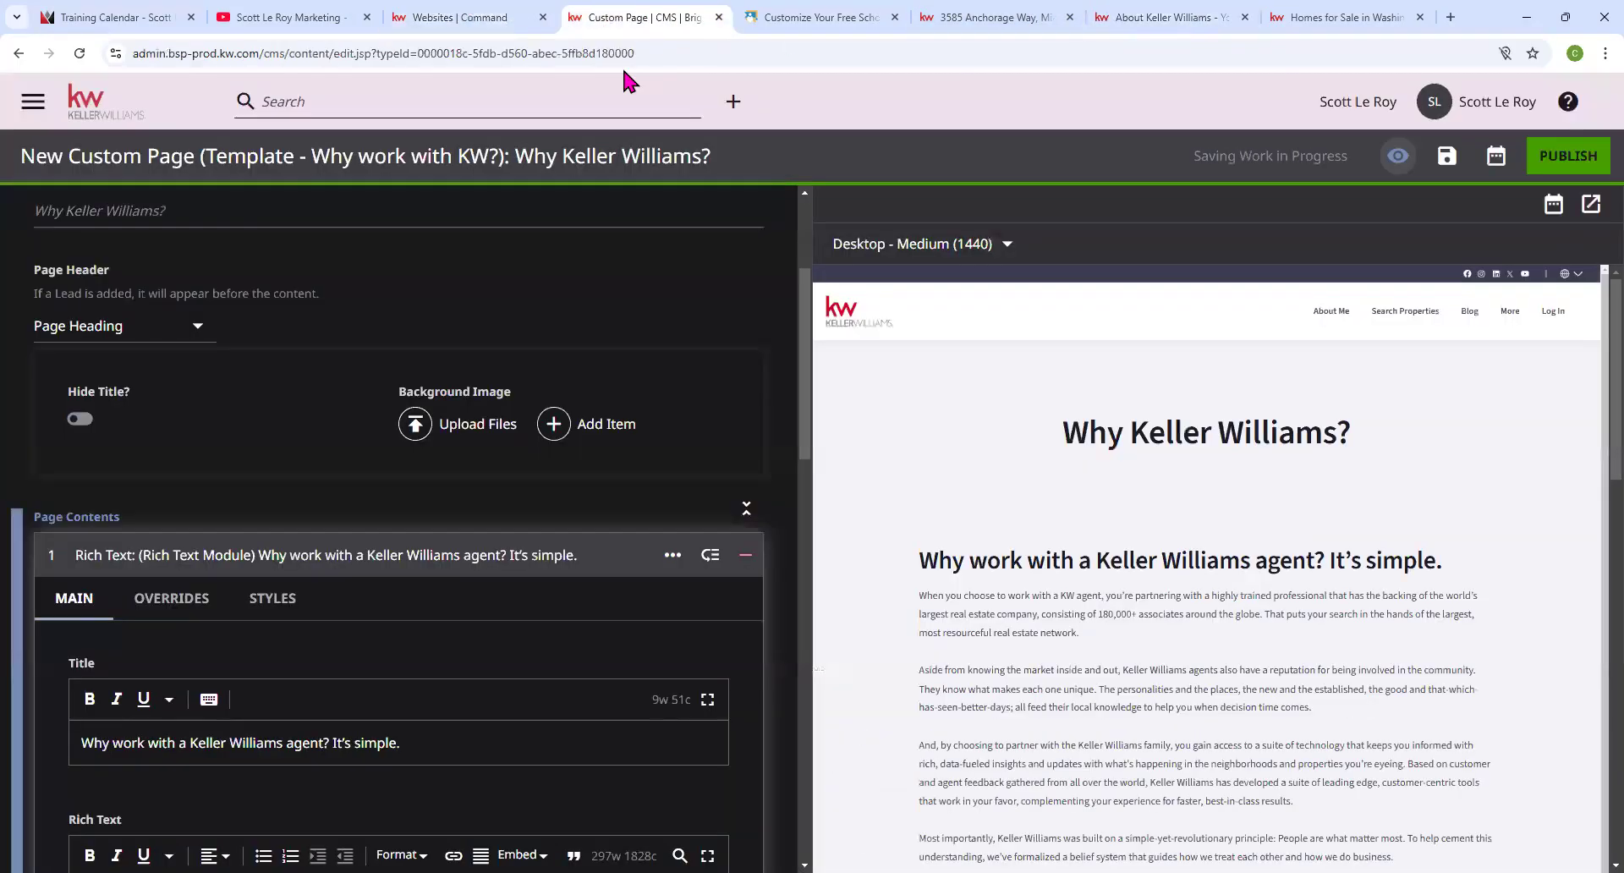
Leave the page editor and return to the CMS dashboard.
{"action": "scroll", "coordinate": [1100, 558], "scroll_direction": "down", "scroll_amount": 1}
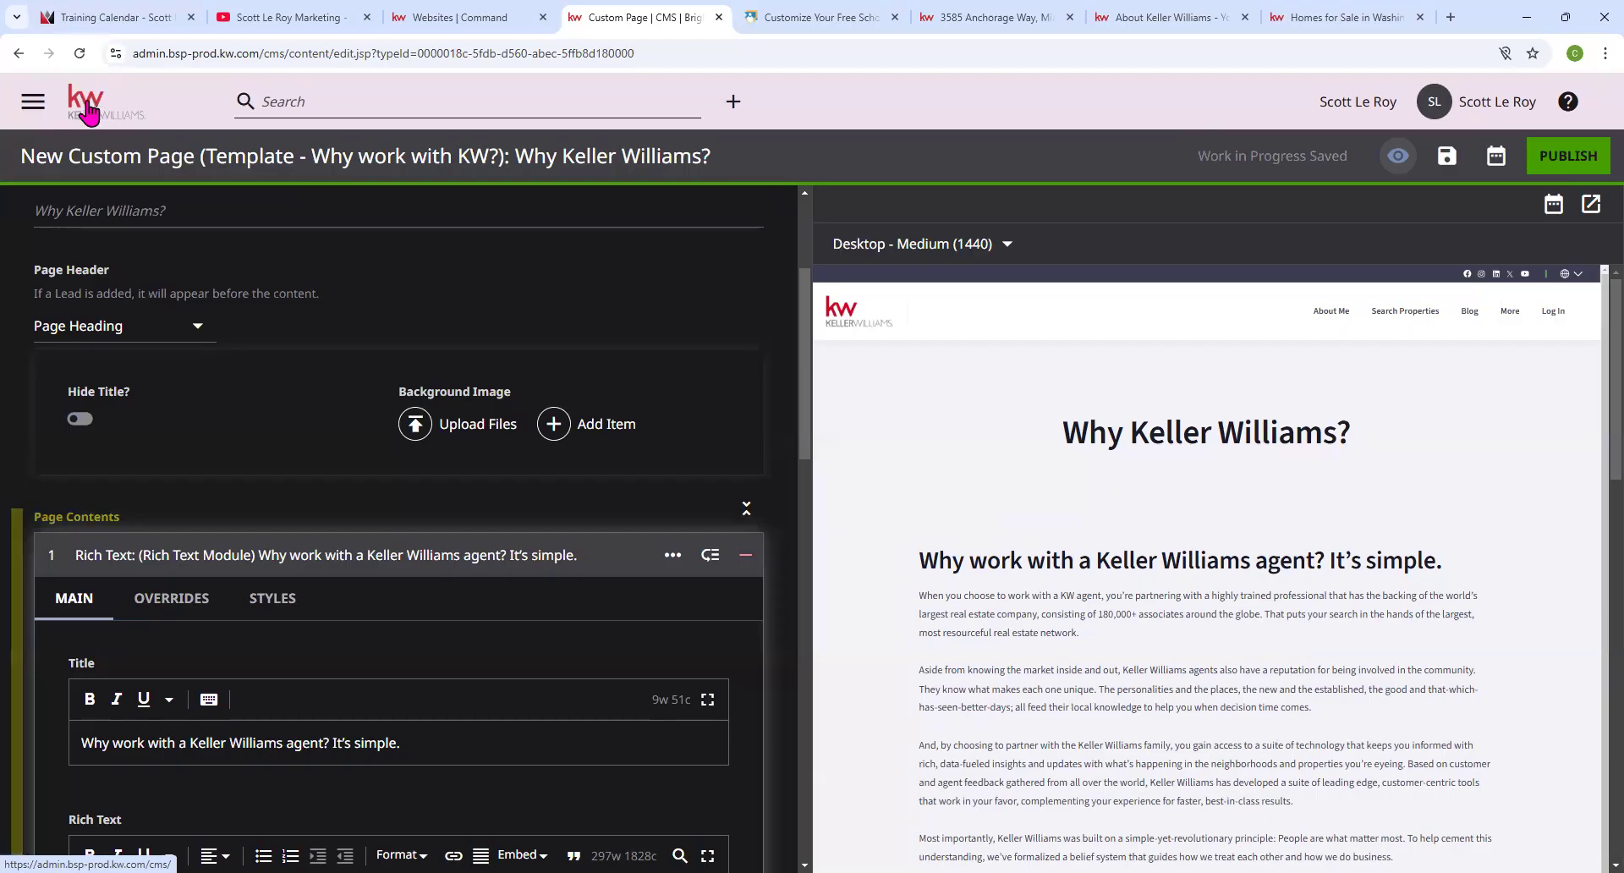
{"action": "left_click", "coordinate": [87, 110]}
{"action": "left_click", "coordinate": [883, 163]}
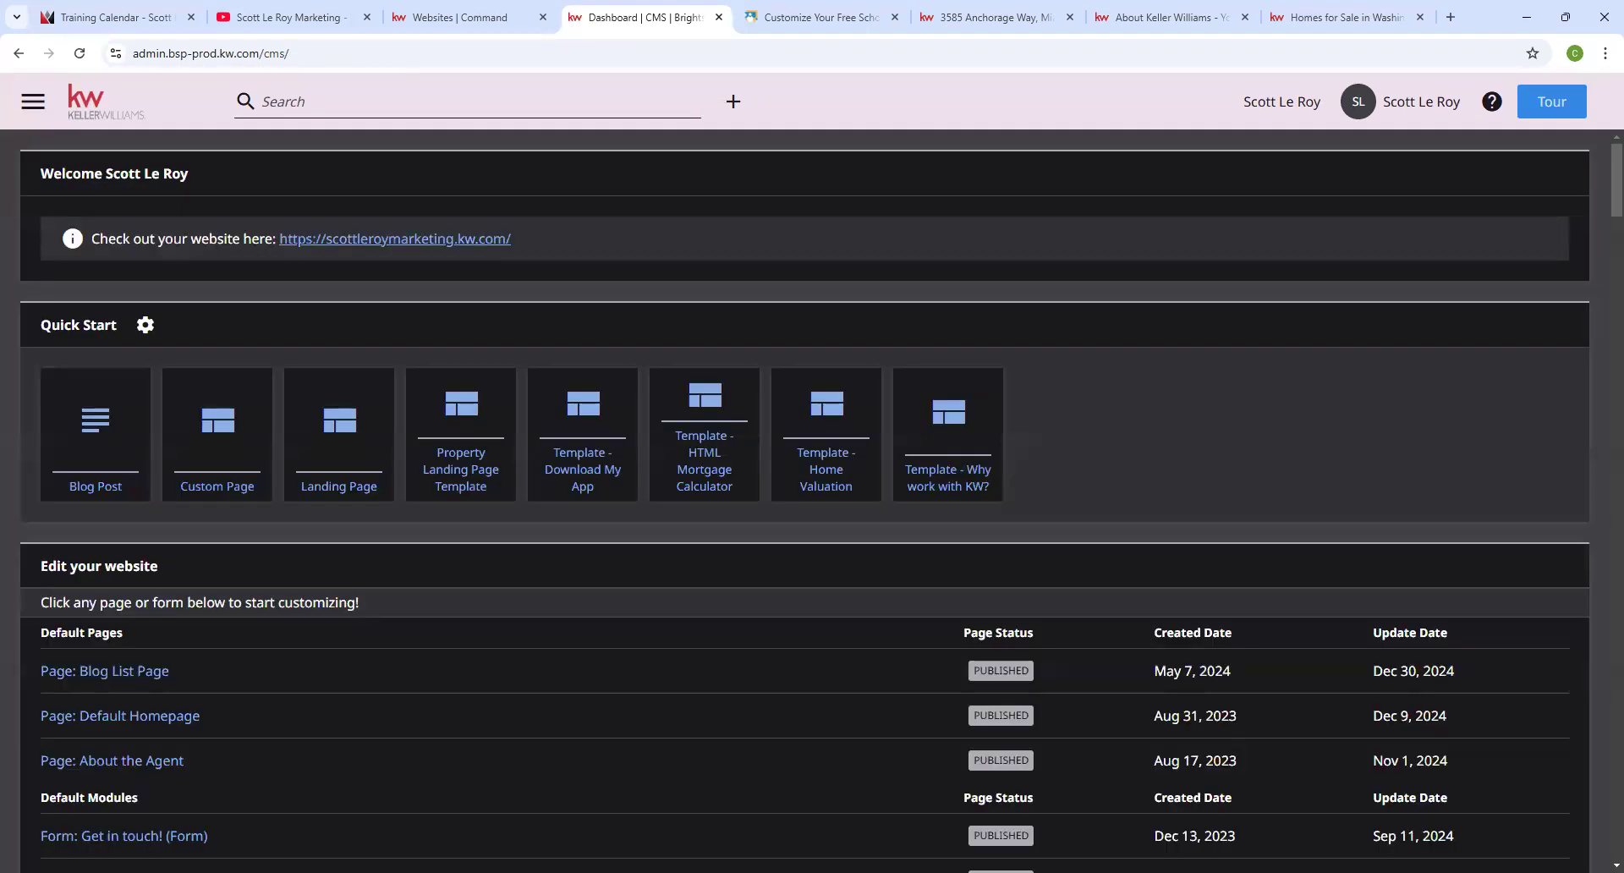
Create a page from the Template - HTML Mortgage Calculator tile, keeping its default Internal Name.
{"action": "left_click", "coordinate": [703, 475]}
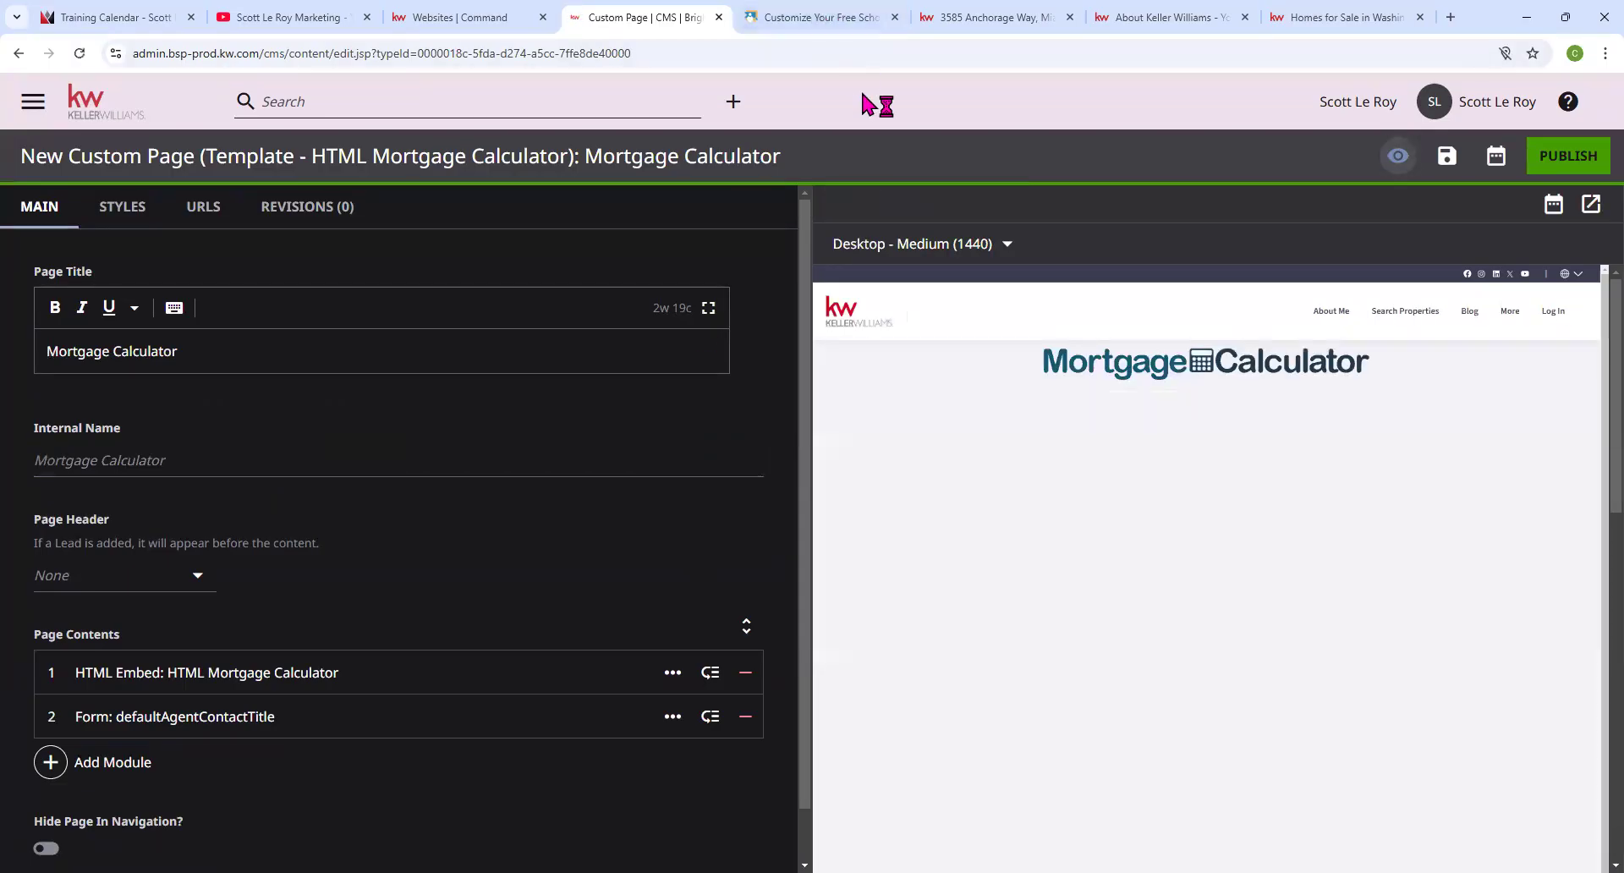
{"action": "left_click", "coordinate": [756, 459]}
{"action": "left_click", "coordinate": [1147, 485]}
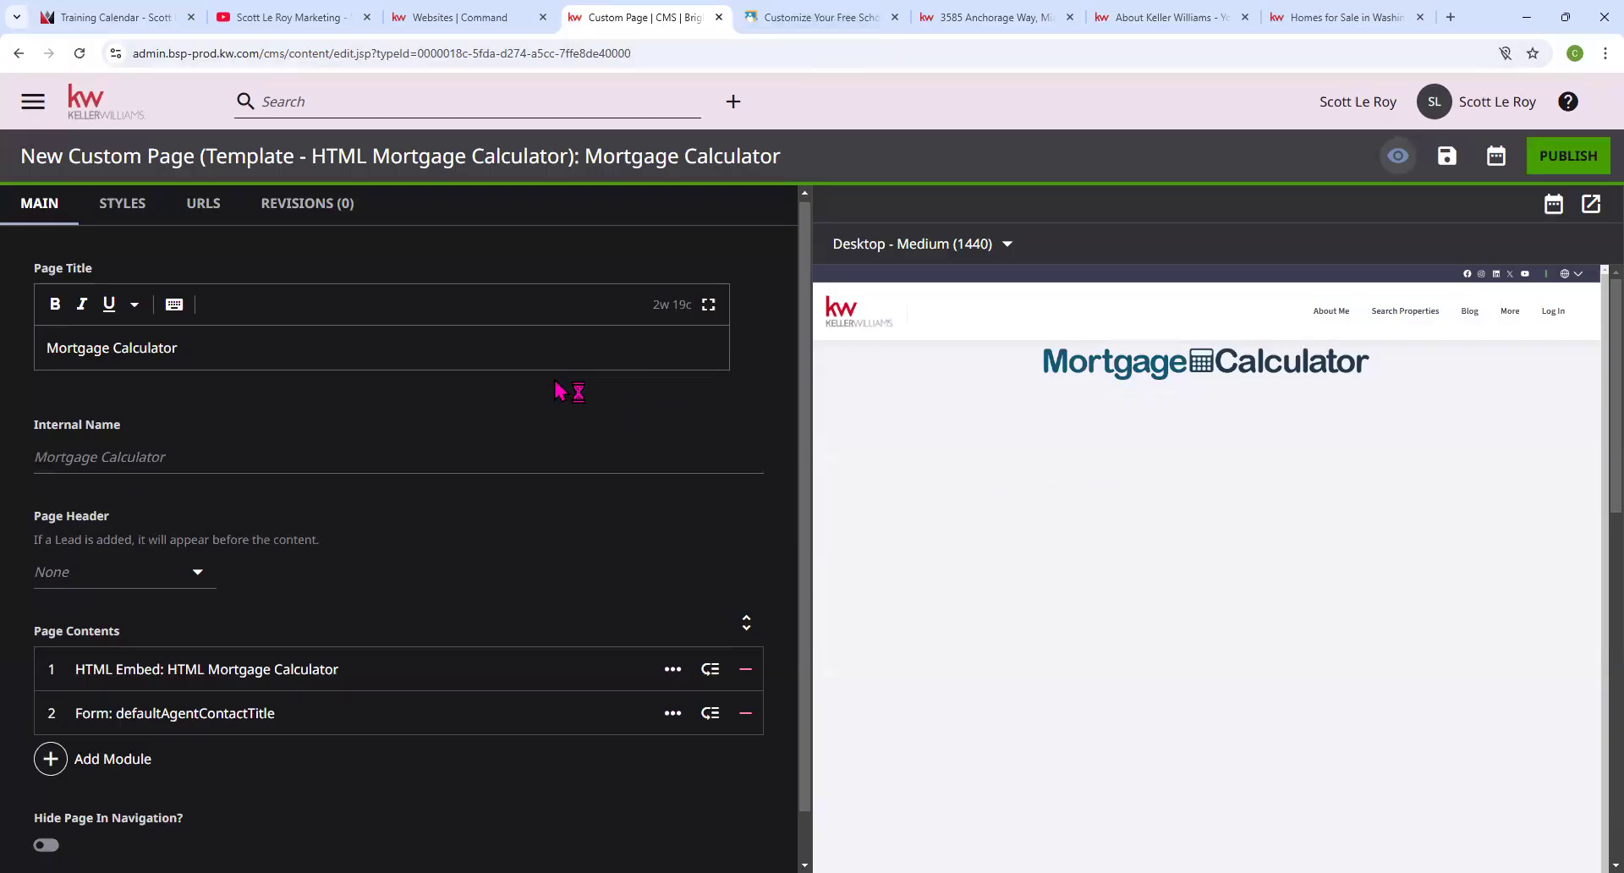
{"action": "scroll", "coordinate": [618, 396], "scroll_direction": "down", "scroll_amount": 1}
{"action": "scroll", "coordinate": [689, 413], "scroll_direction": "up", "scroll_amount": 1}
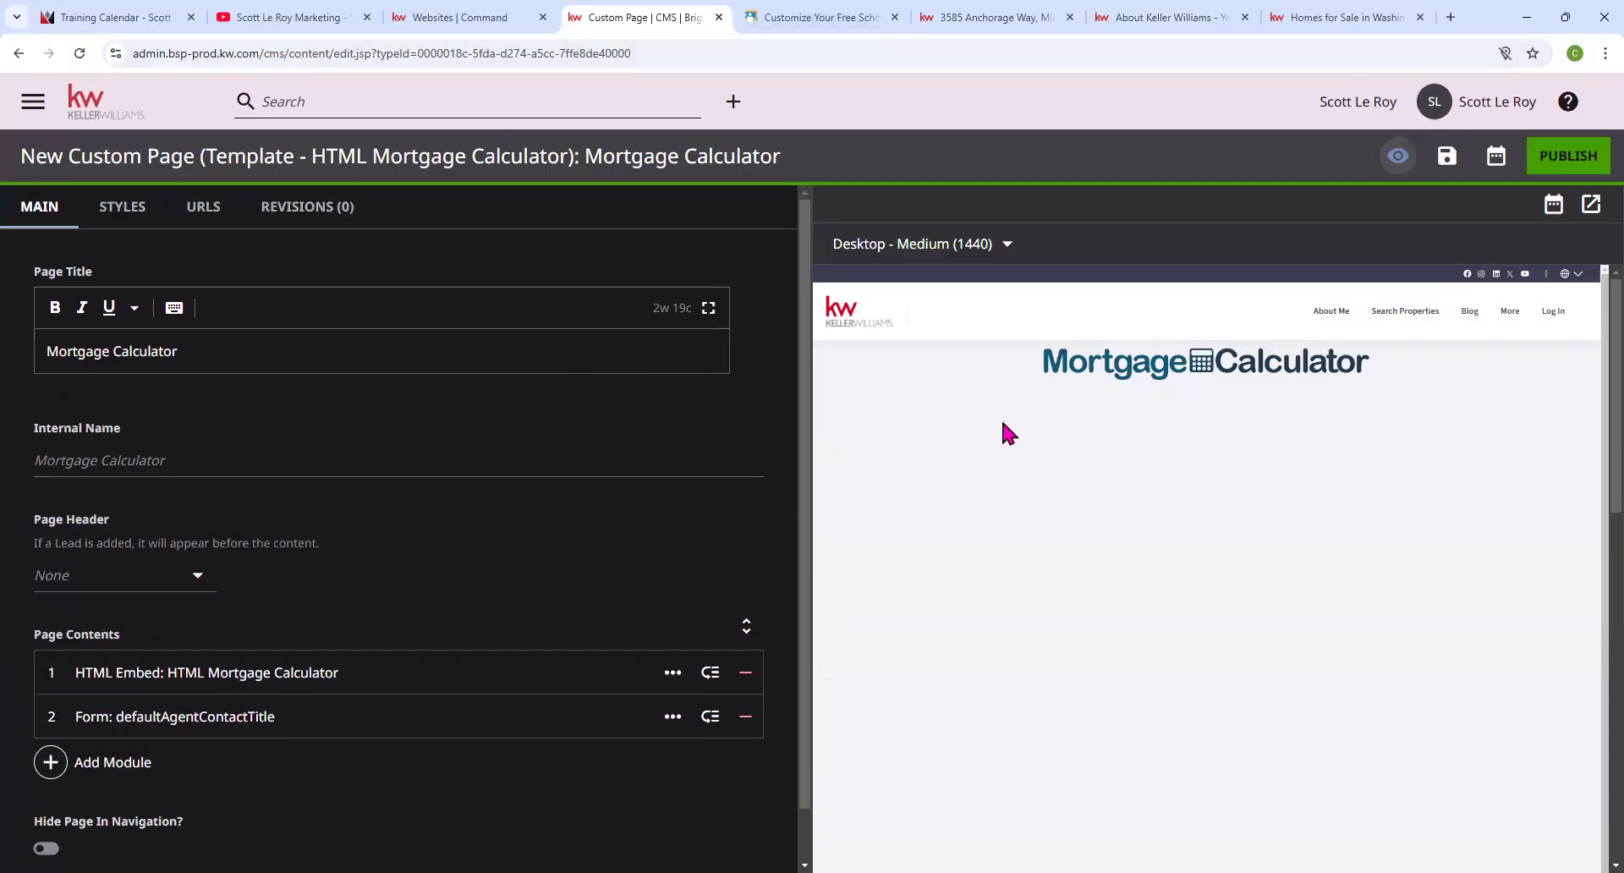
{"action": "left_click", "coordinate": [79, 53]}
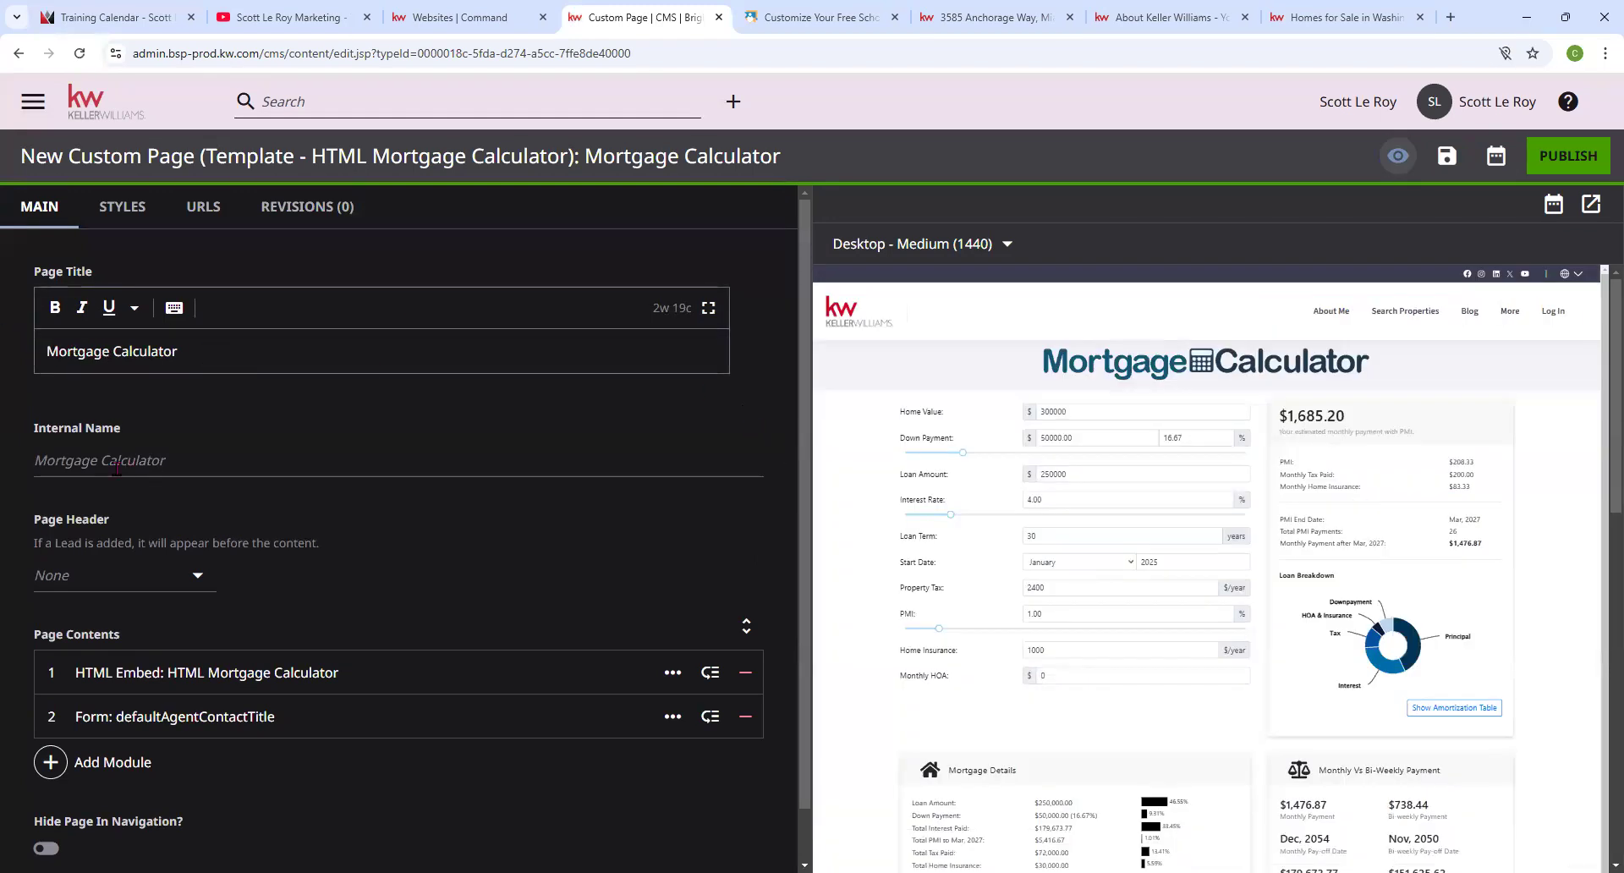
{"action": "scroll", "coordinate": [67, 507], "scroll_direction": "down", "scroll_amount": 1}
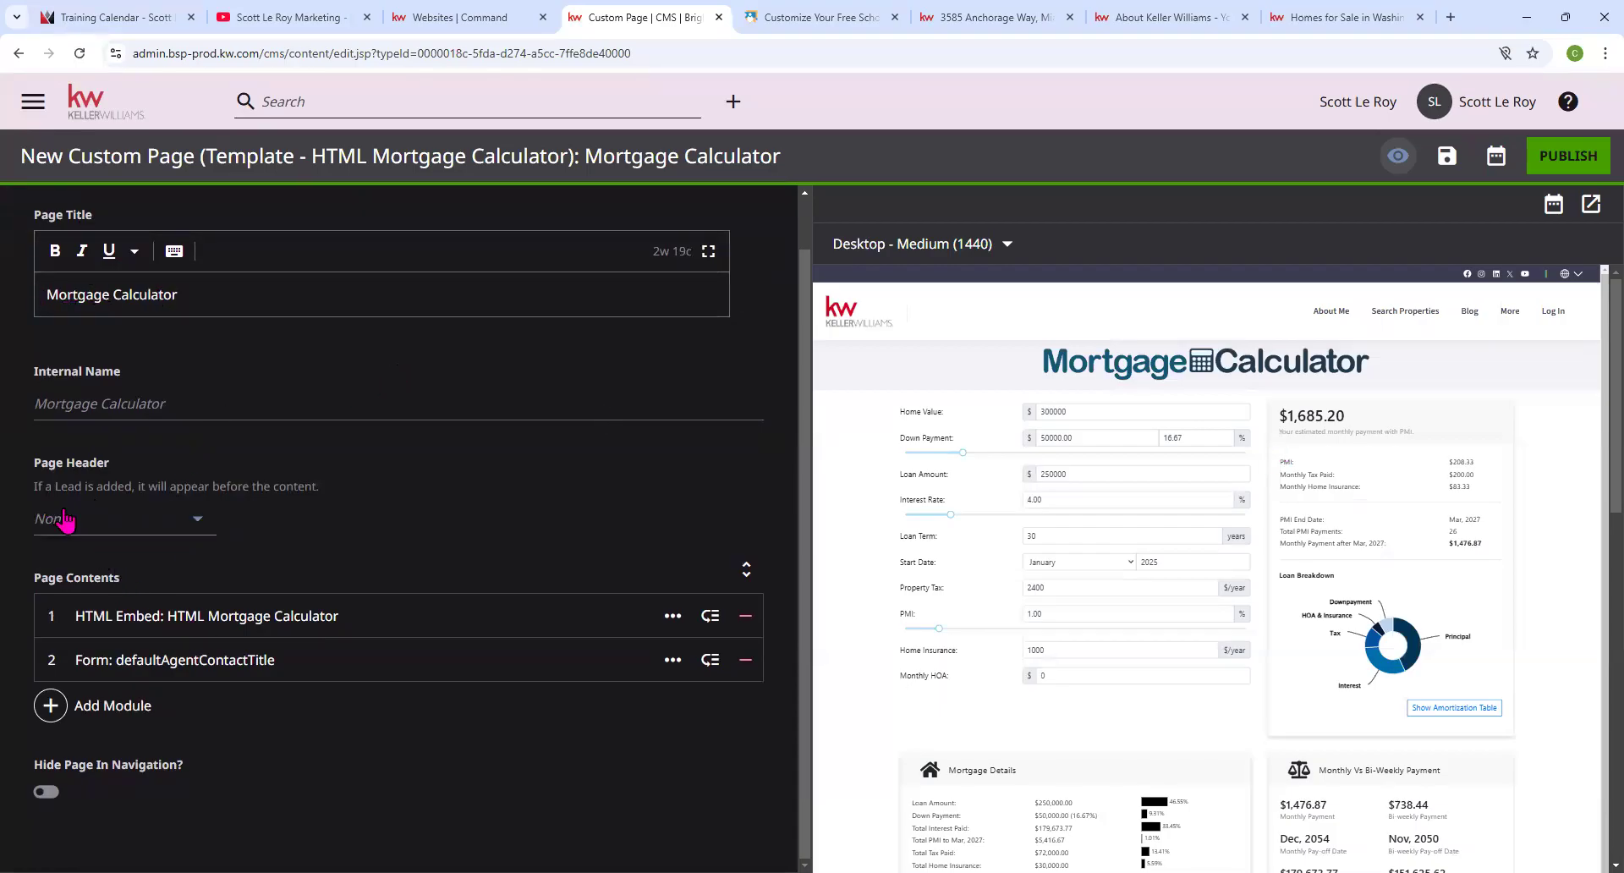
{"action": "left_click", "coordinate": [156, 620]}
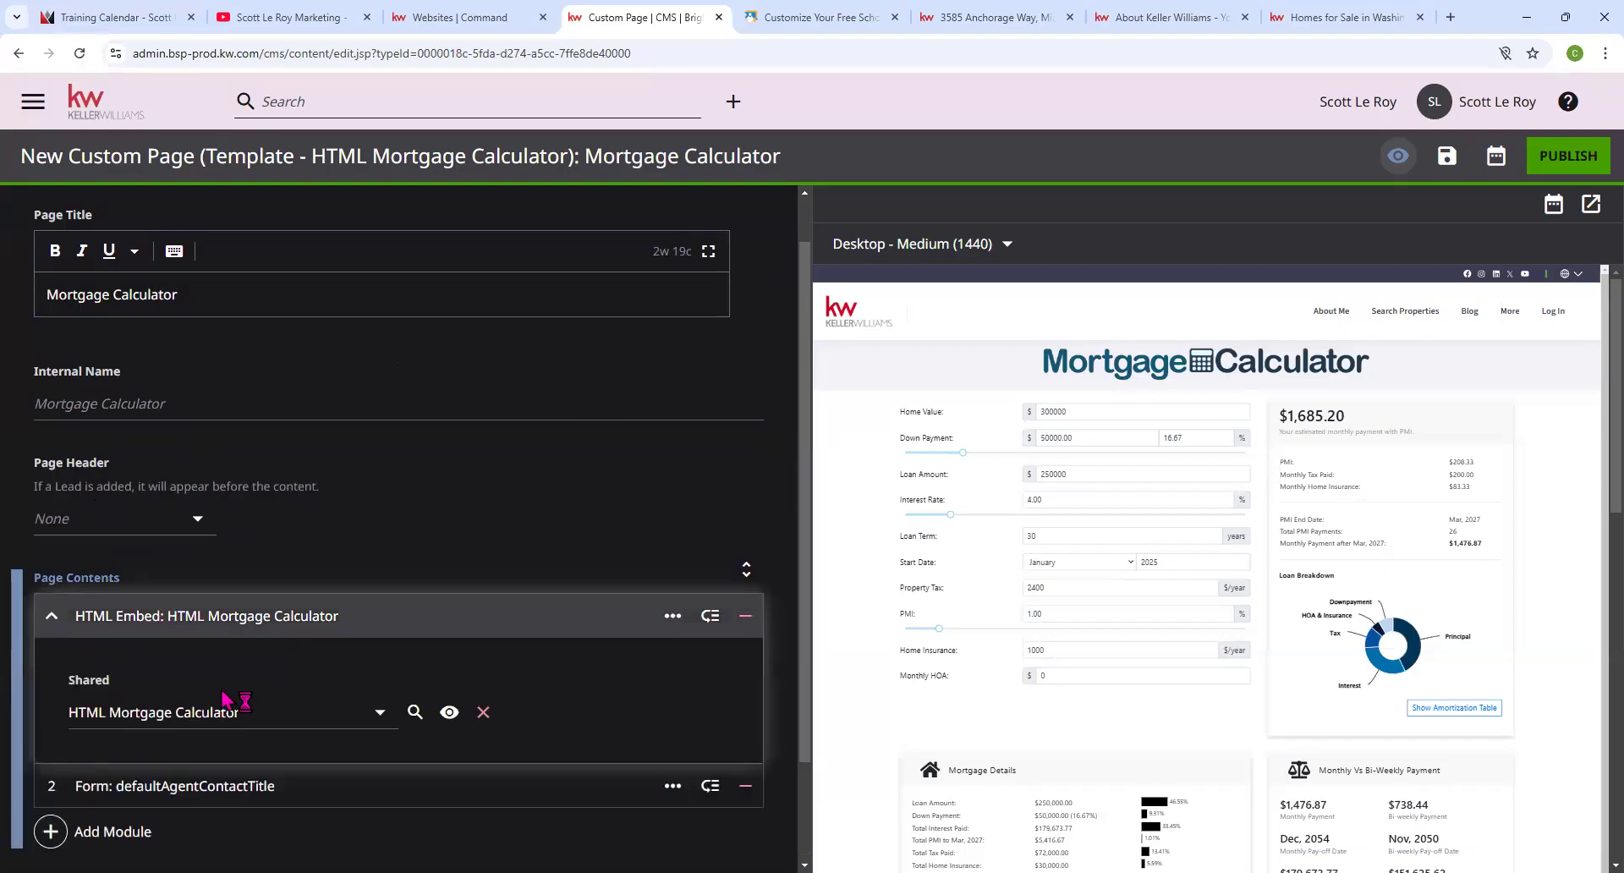
{"action": "scroll", "coordinate": [233, 705], "scroll_direction": "down", "scroll_amount": 1}
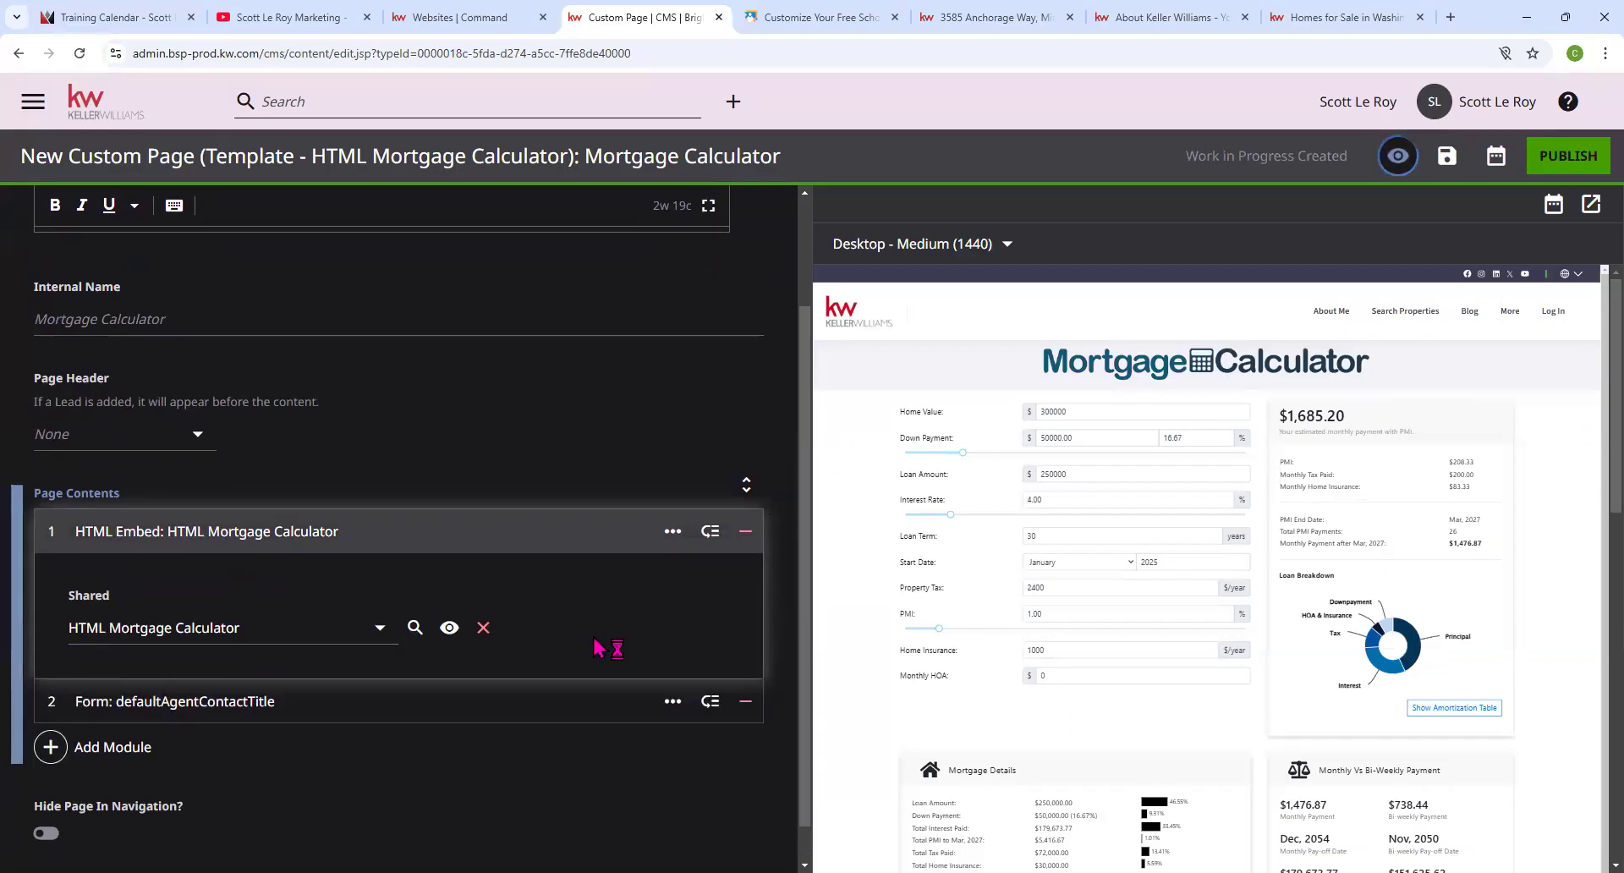
{"action": "scroll", "coordinate": [240, 645], "scroll_direction": "down", "scroll_amount": 1}
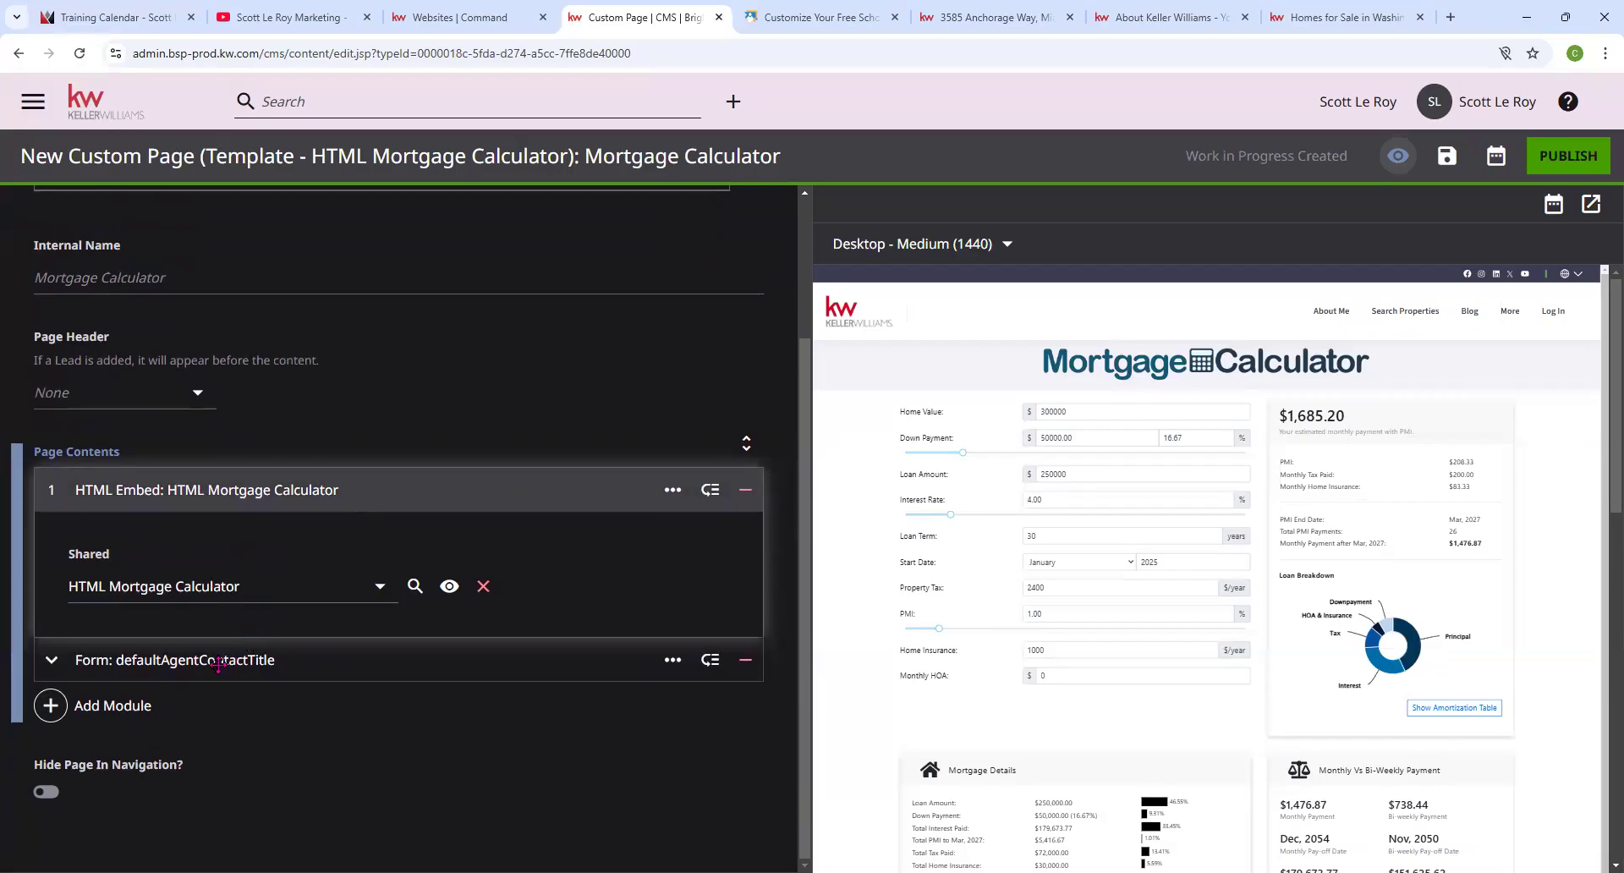
{"action": "left_click", "coordinate": [218, 664]}
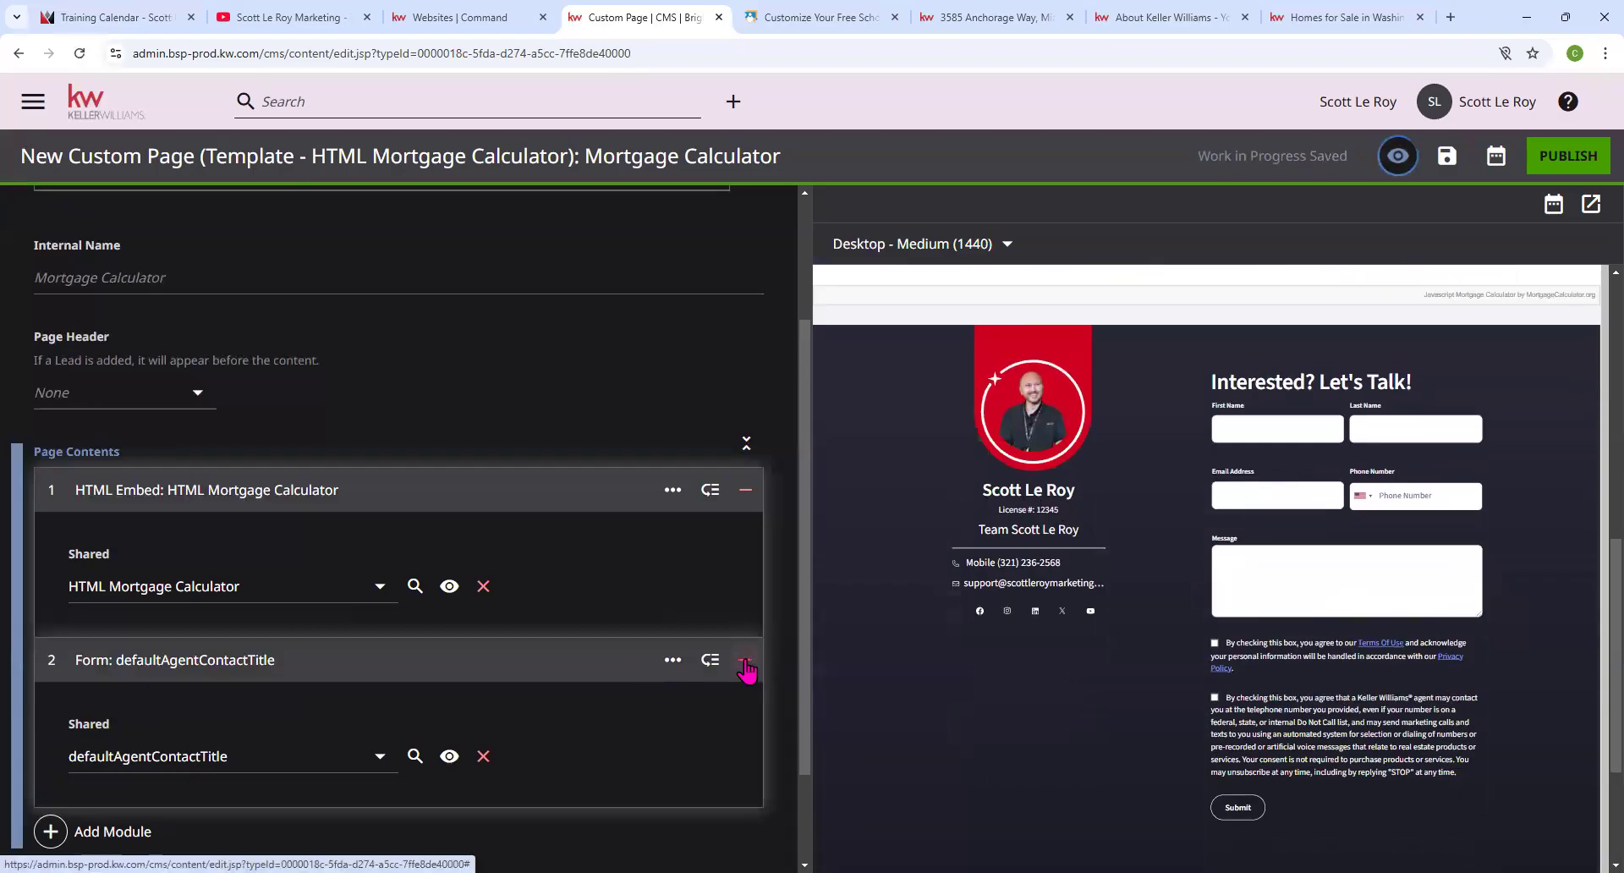
{"action": "left_click", "coordinate": [746, 660]}
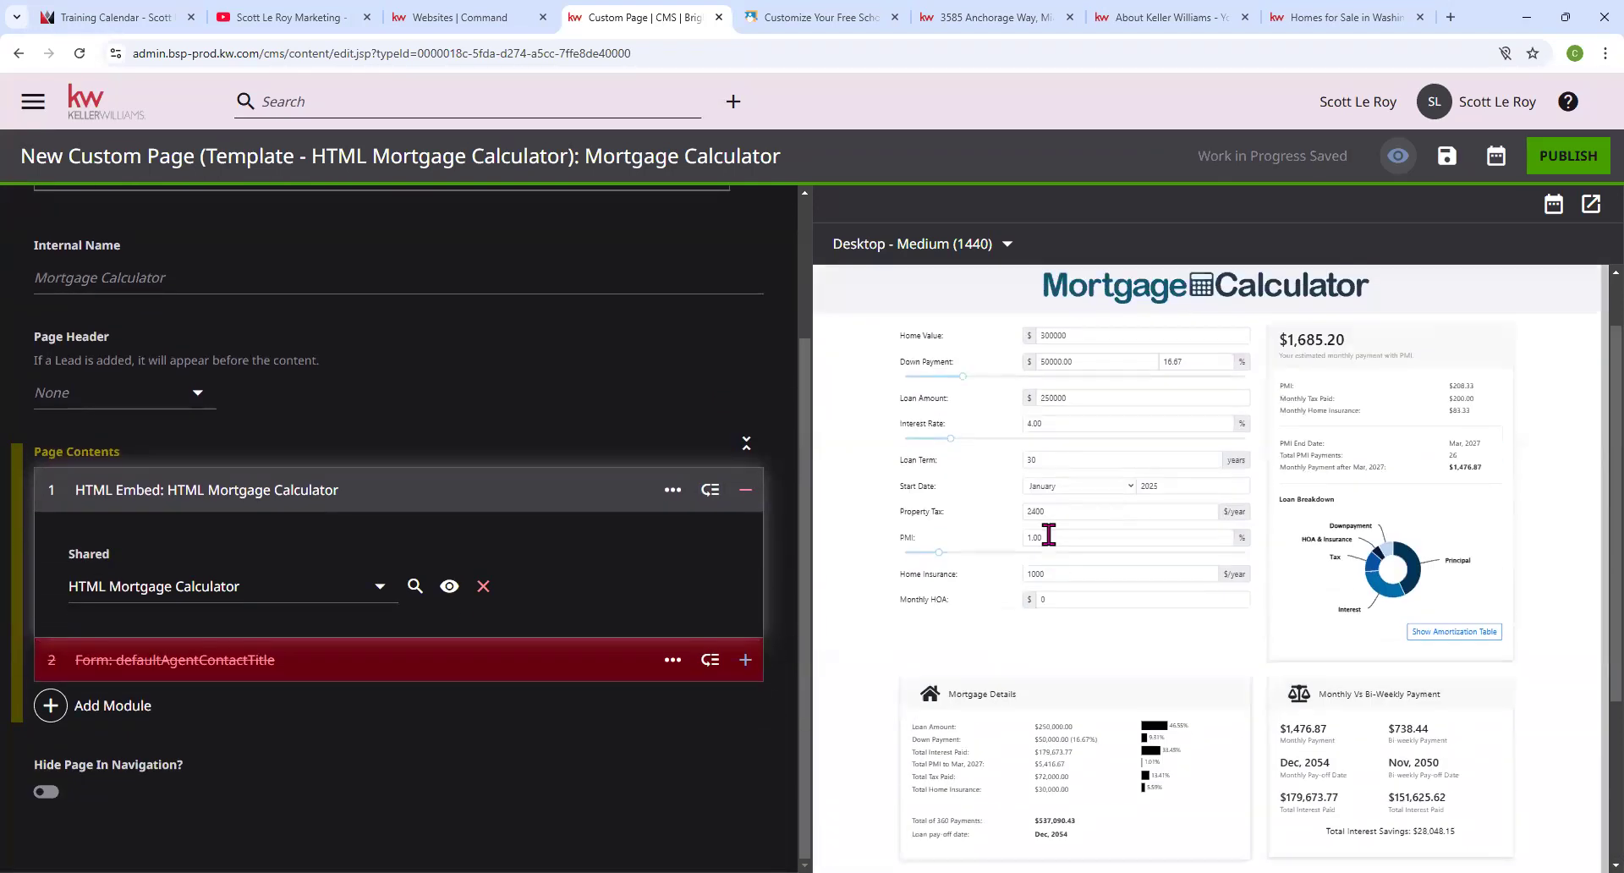
{"action": "left_click", "coordinate": [747, 661]}
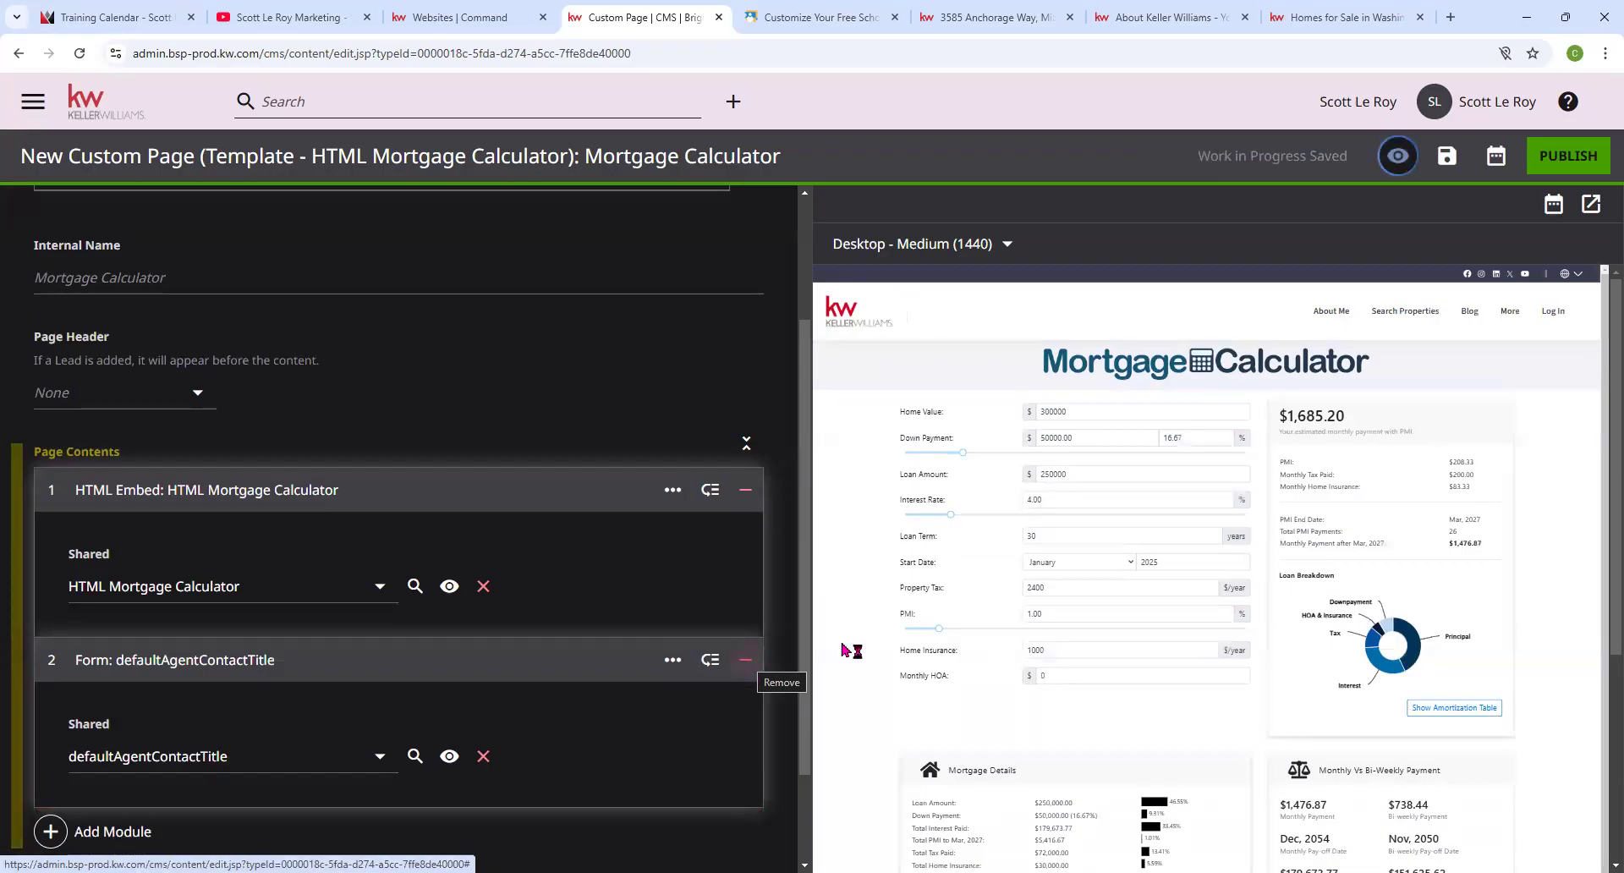
{"action": "scroll", "coordinate": [573, 638], "scroll_direction": "down", "scroll_amount": 1}
{"action": "scroll", "coordinate": [1113, 641], "scroll_direction": "down", "scroll_amount": 5}
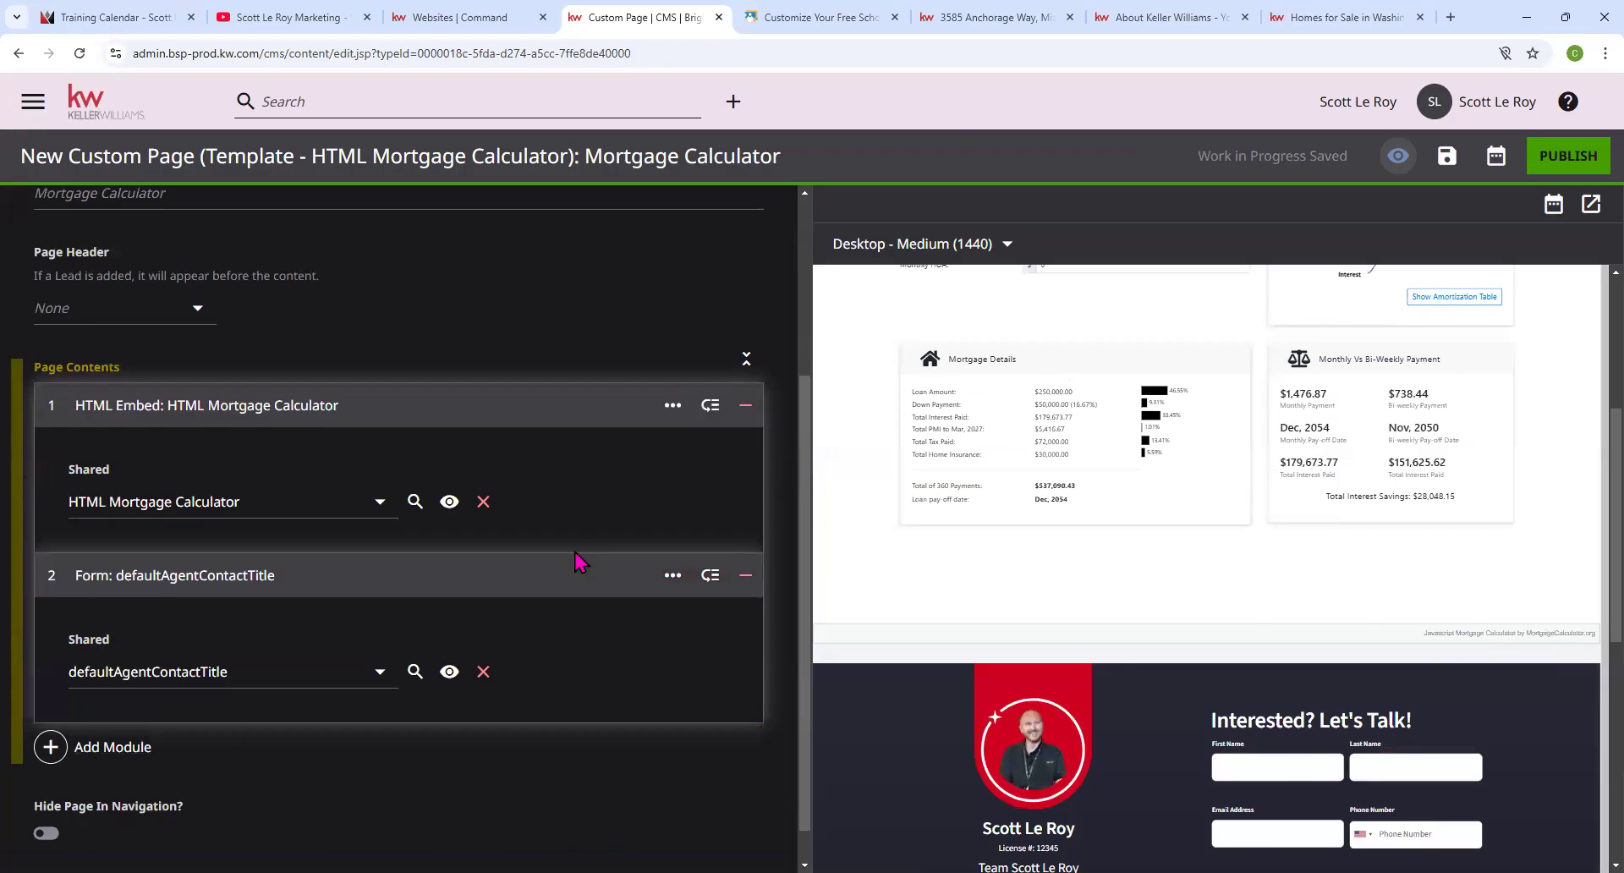
{"action": "scroll", "coordinate": [573, 558], "scroll_direction": "up", "scroll_amount": 1}
{"action": "scroll", "coordinate": [574, 558], "scroll_direction": "up", "scroll_amount": 2}
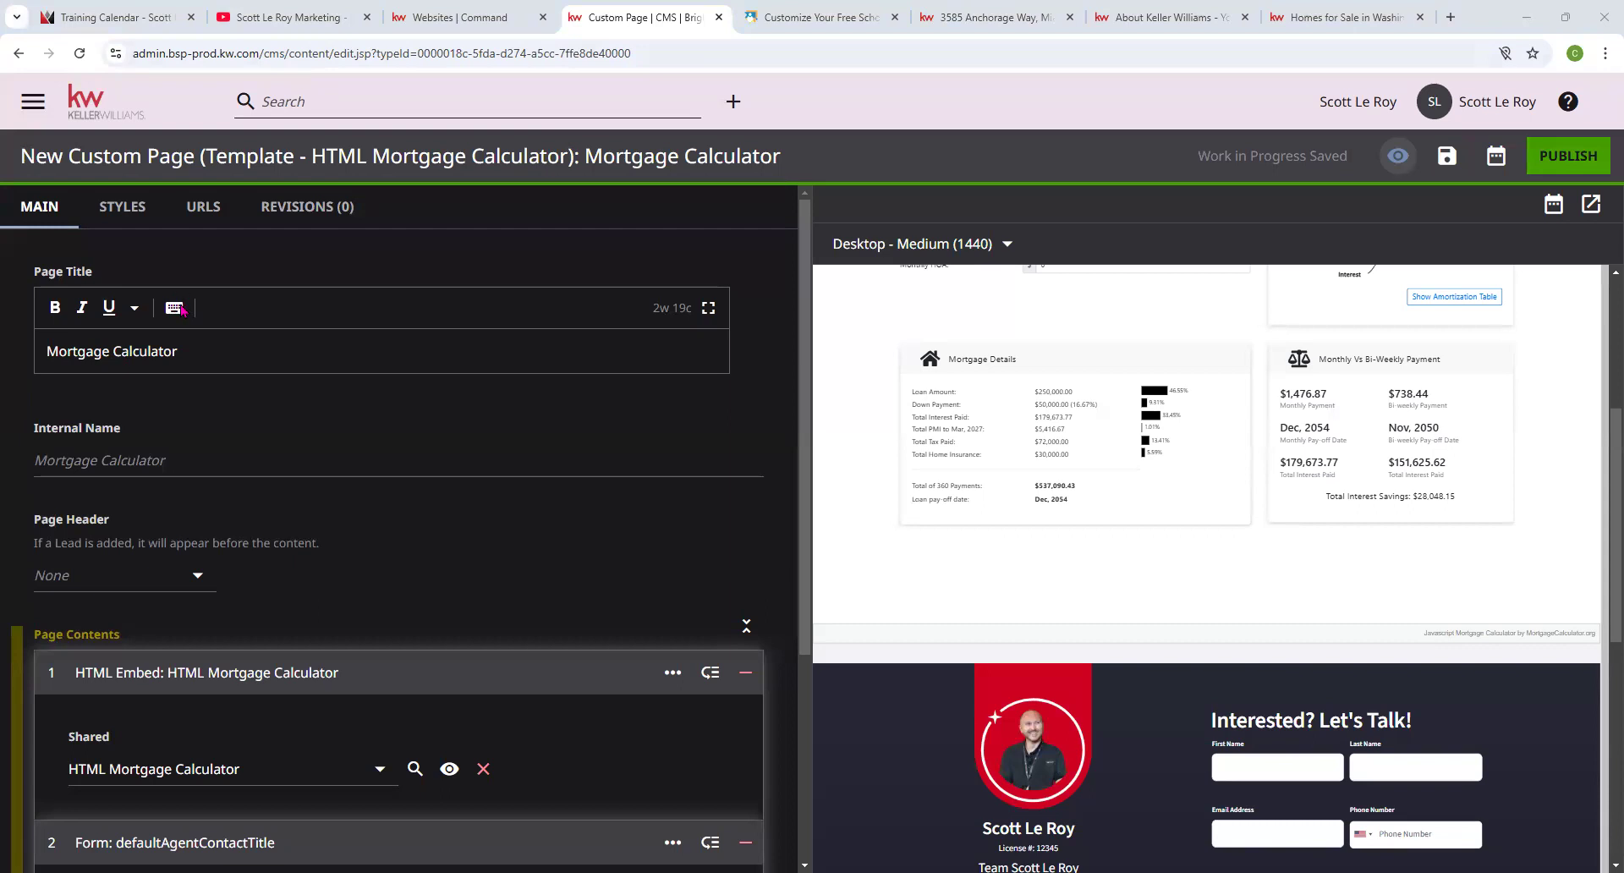
Close the agent site builder in the Command websites tab.
{"action": "left_click", "coordinate": [486, 17]}
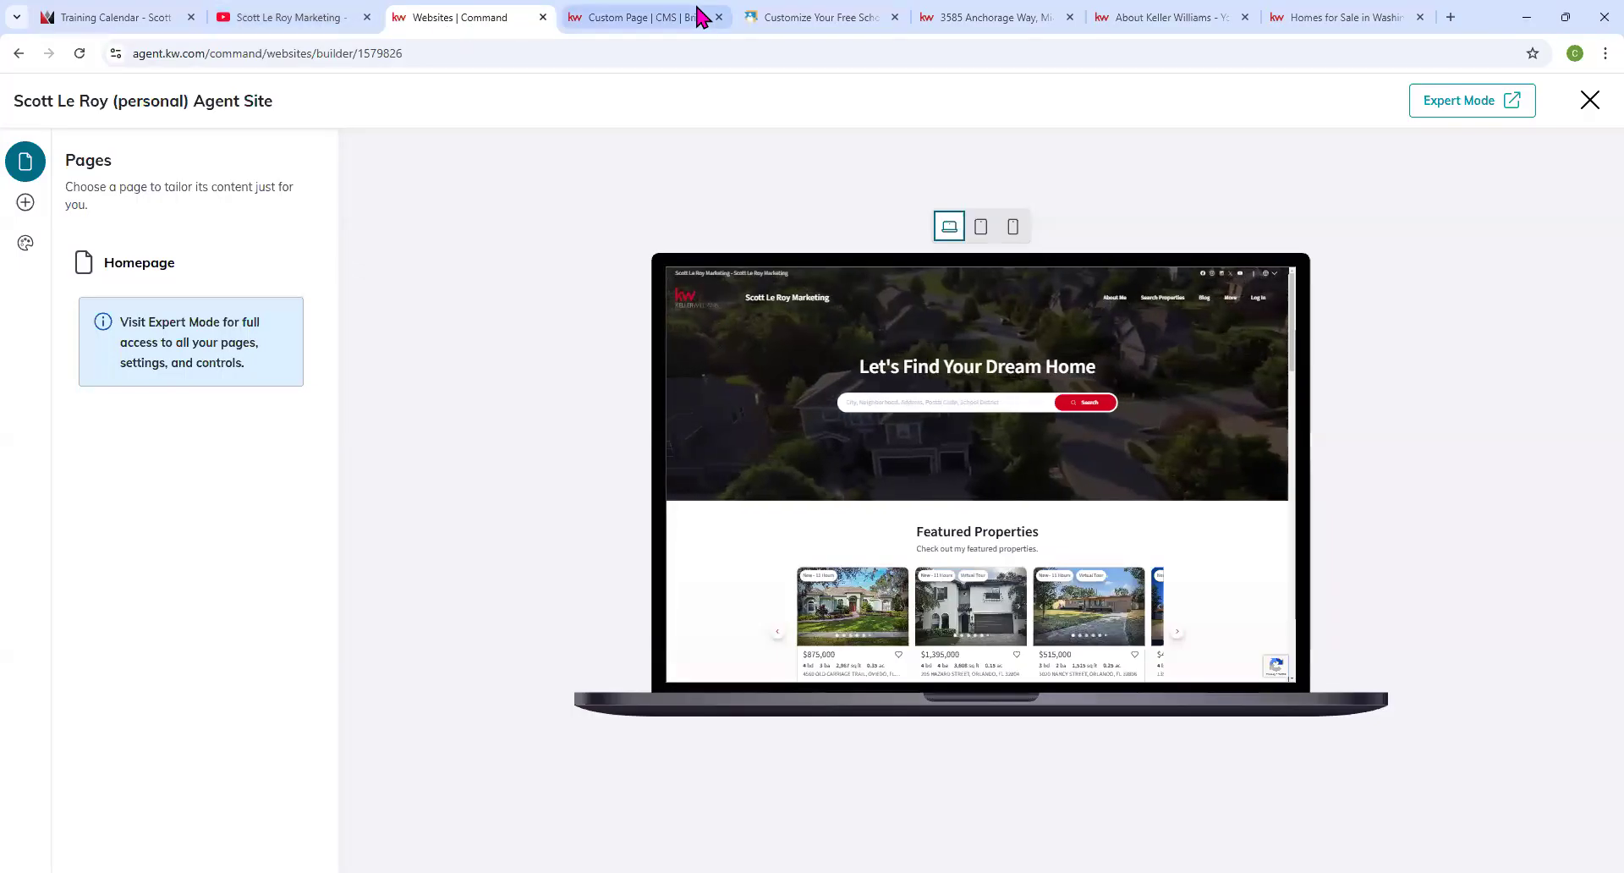
{"action": "left_click", "coordinate": [666, 19]}
{"action": "left_click", "coordinate": [474, 16]}
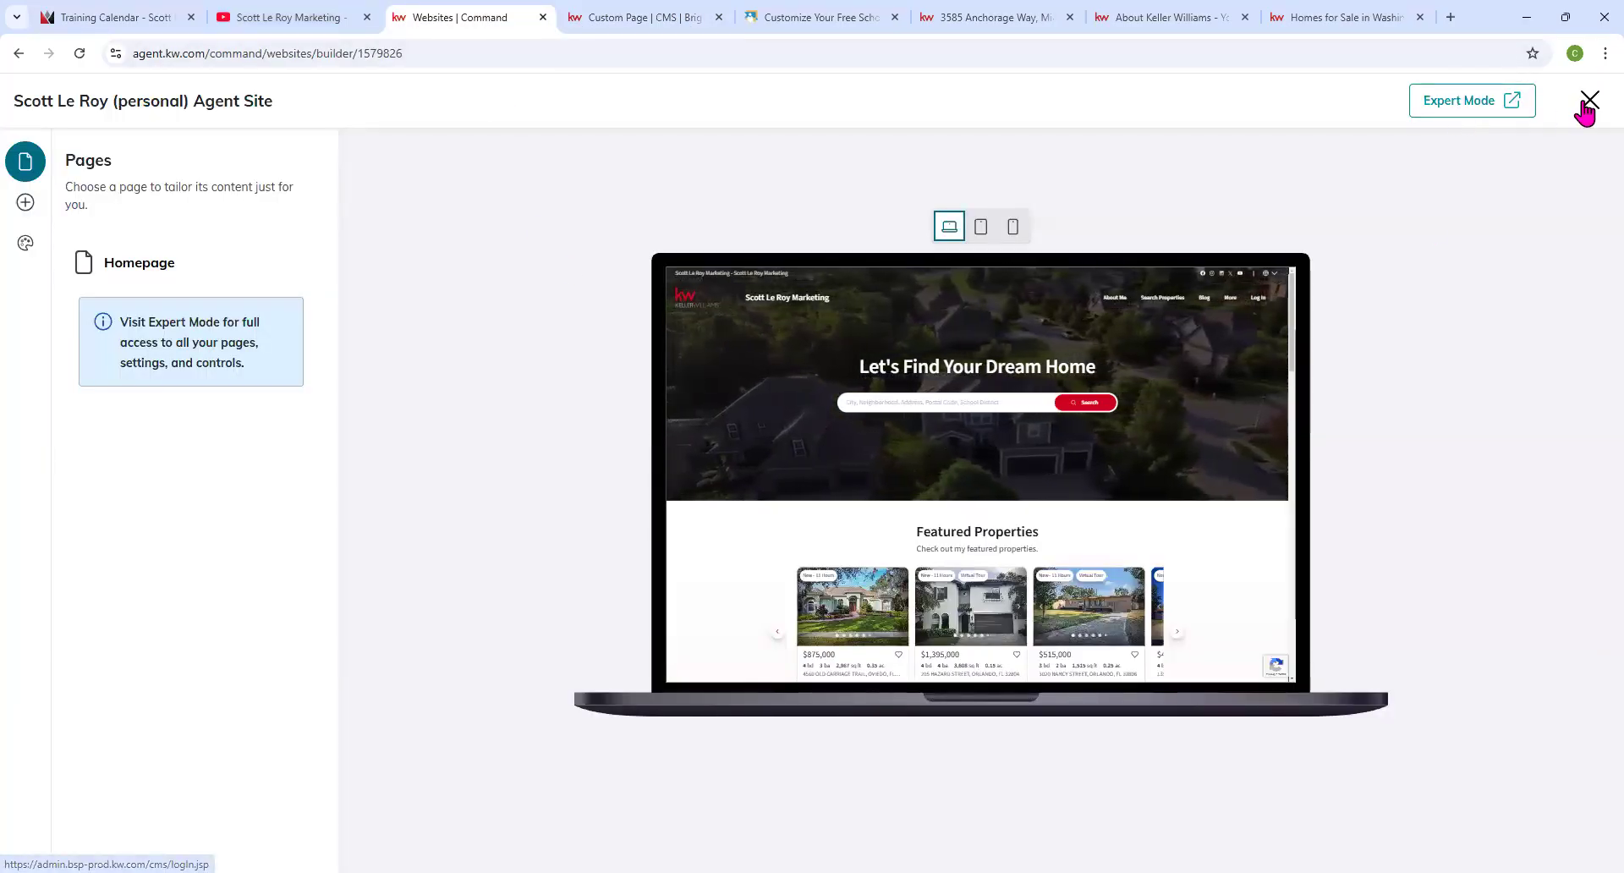
{"action": "left_click", "coordinate": [1588, 101]}
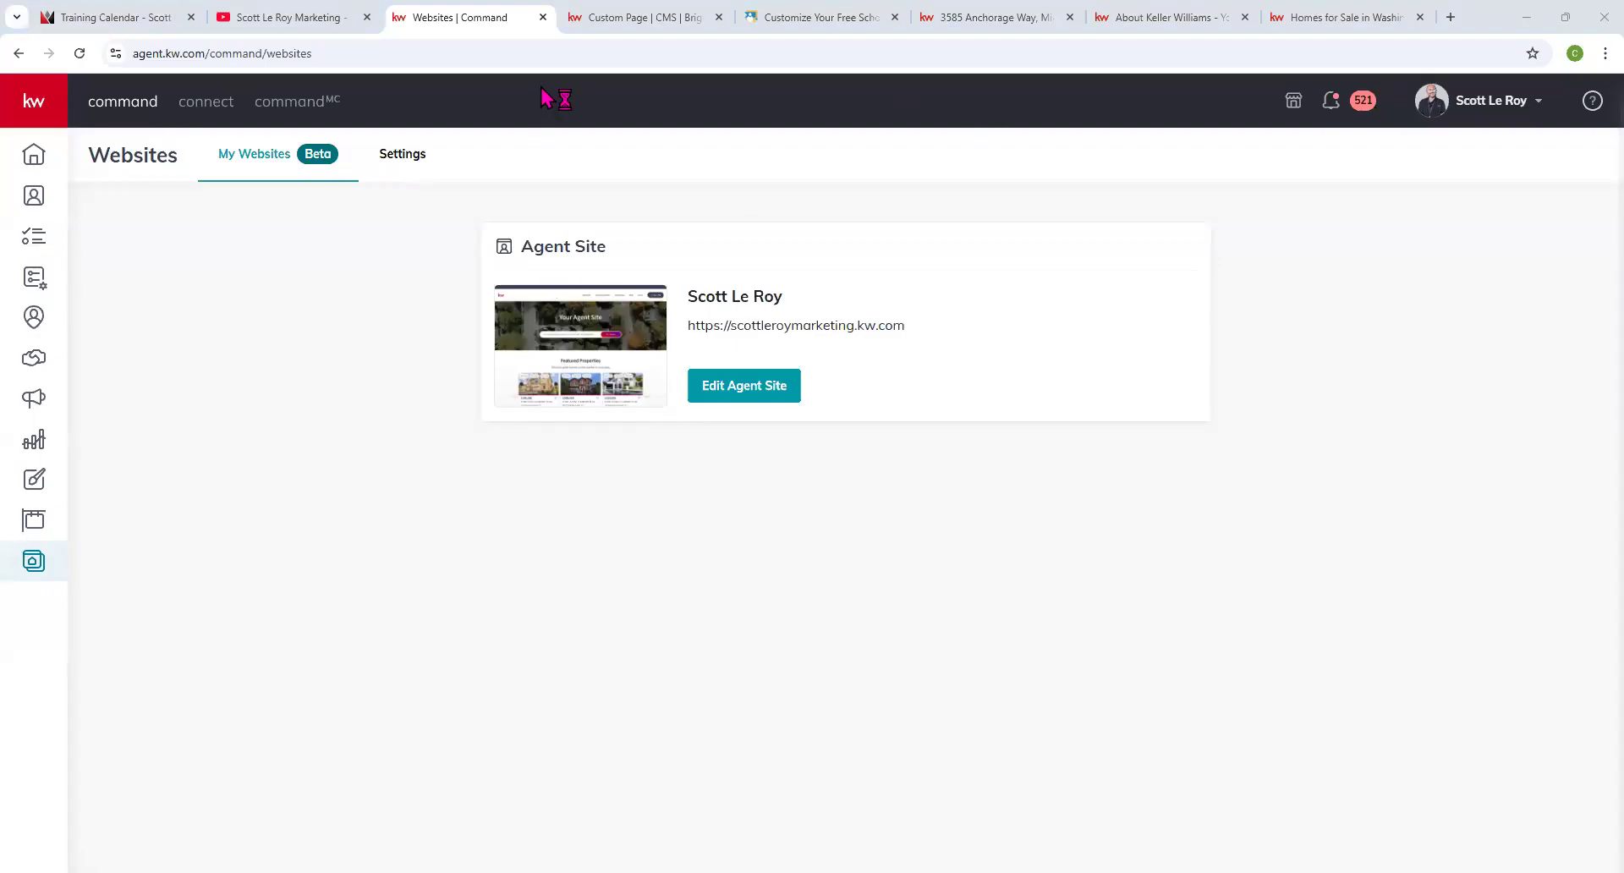
Open the website in the CMS via Settings > Edit My Website, then return to the Mortgage Calculator editor.
{"action": "left_click", "coordinate": [674, 17]}
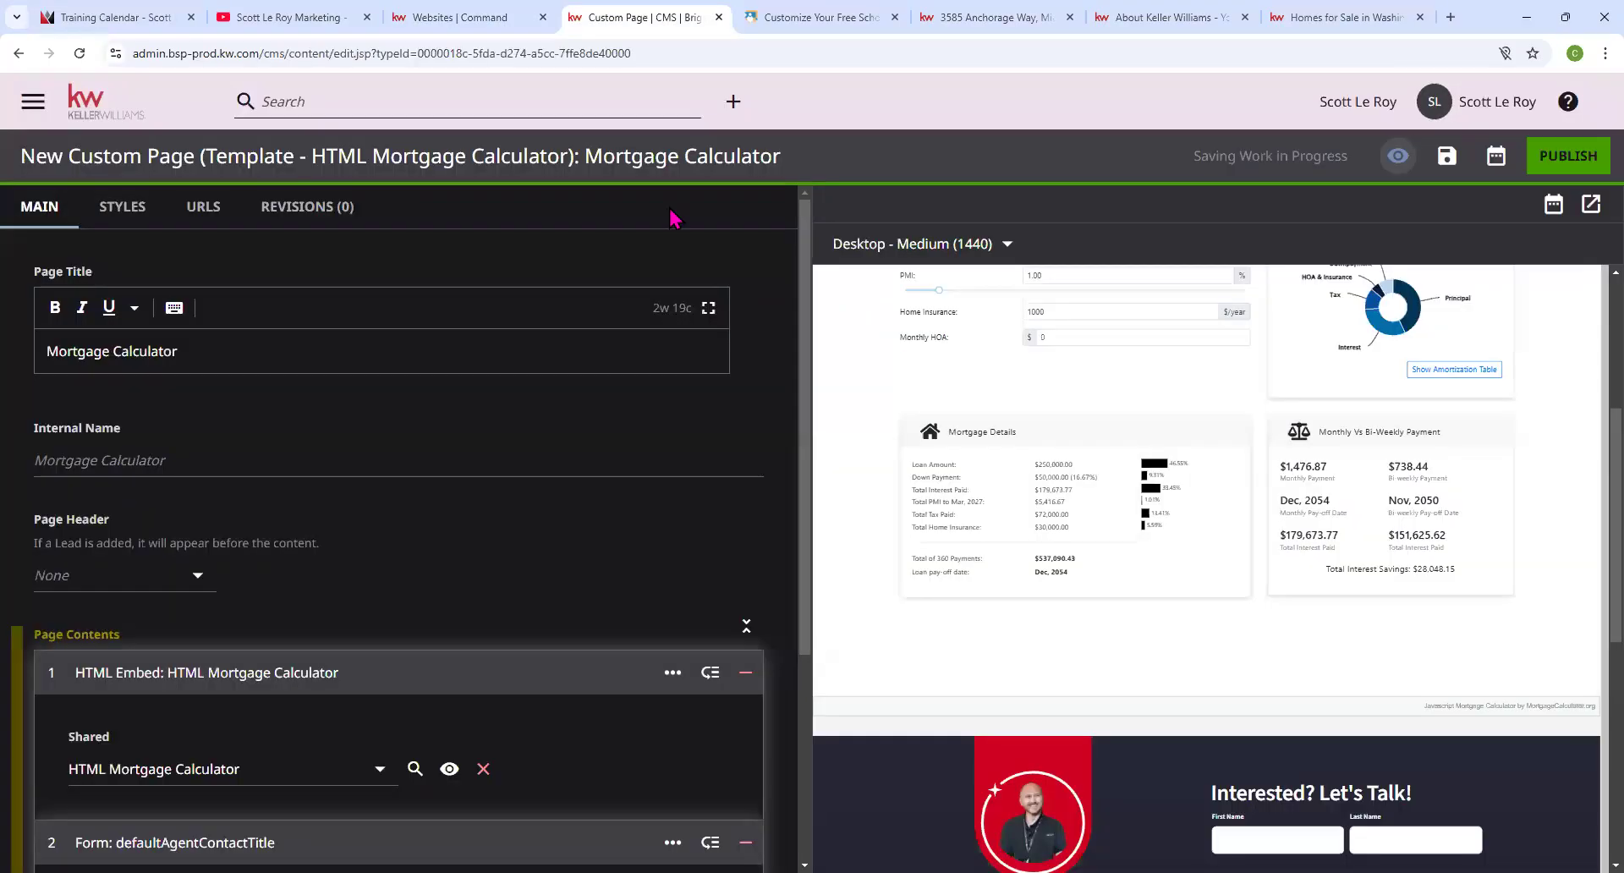
{"action": "left_click", "coordinate": [473, 17]}
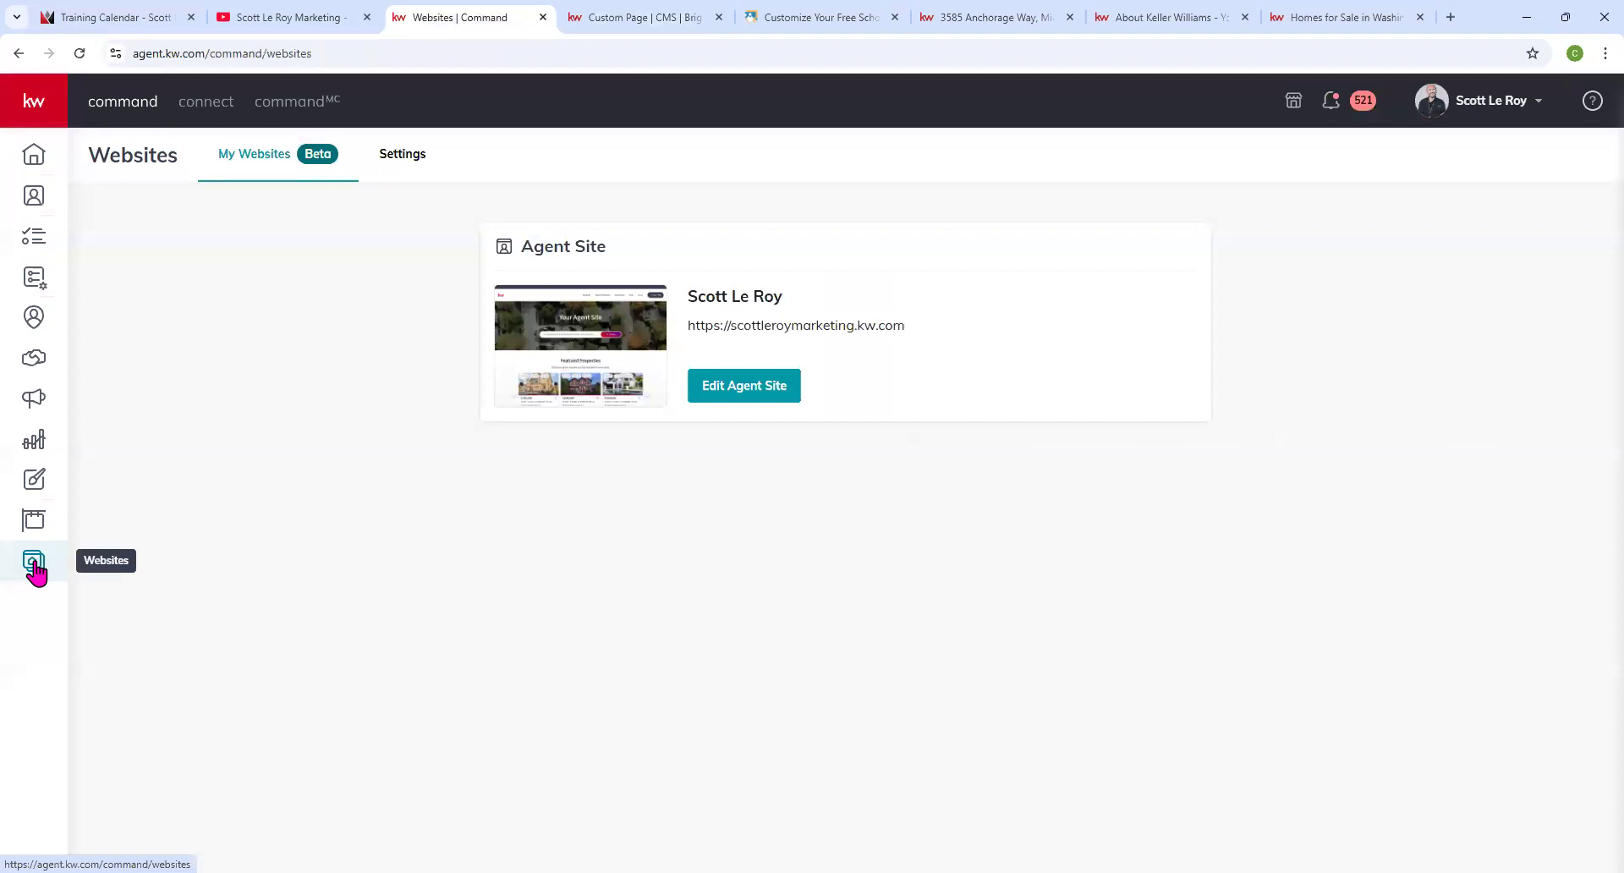
{"action": "left_click", "coordinate": [403, 161]}
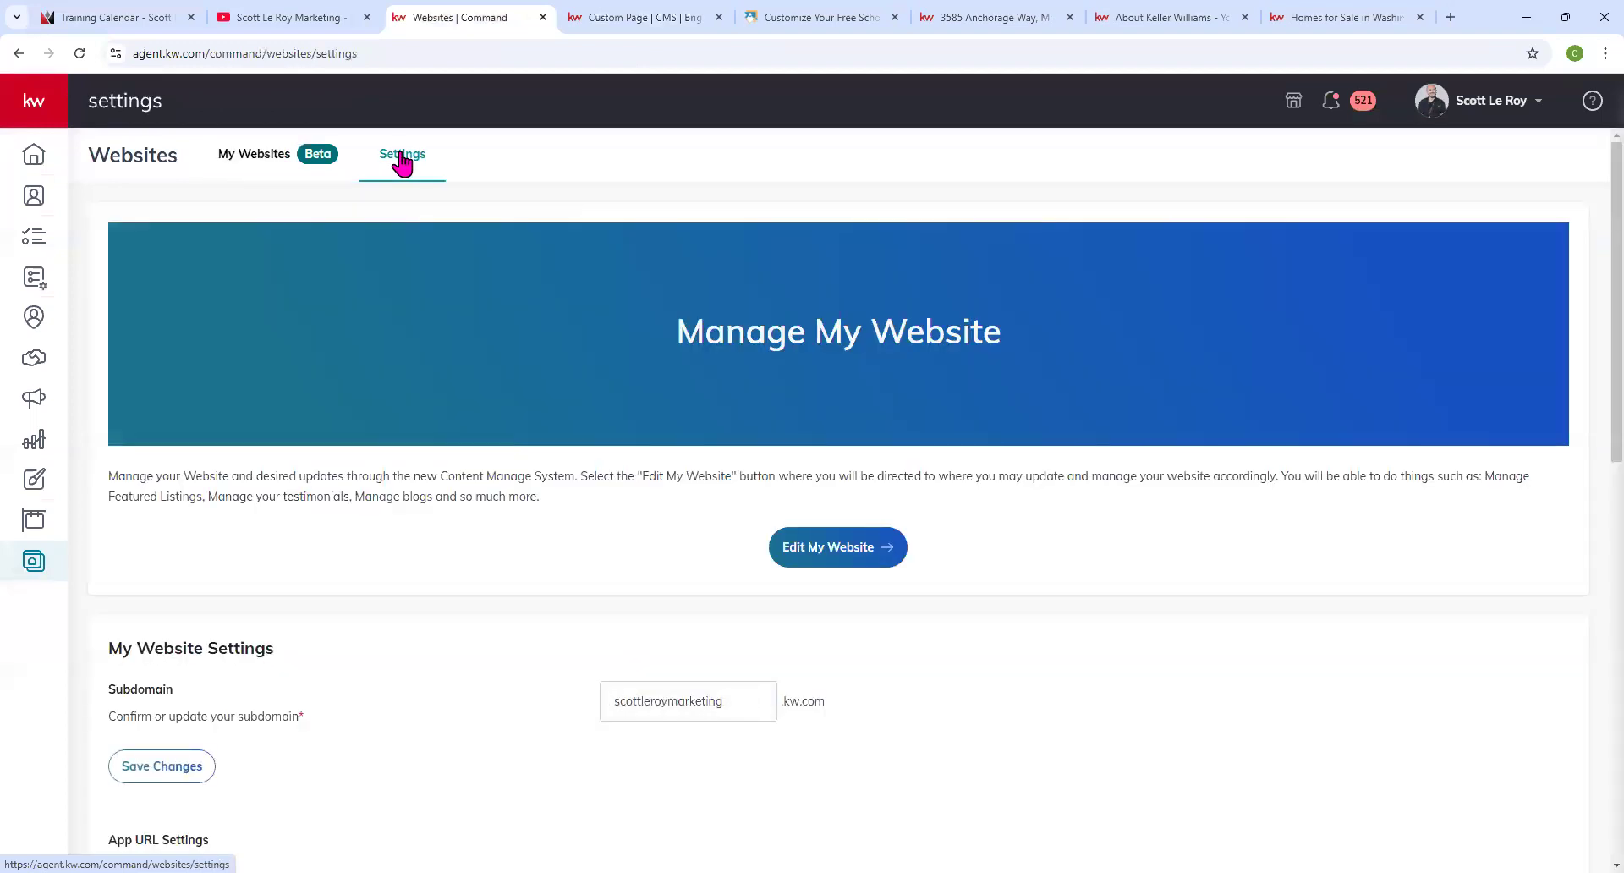
{"action": "left_click", "coordinate": [842, 542]}
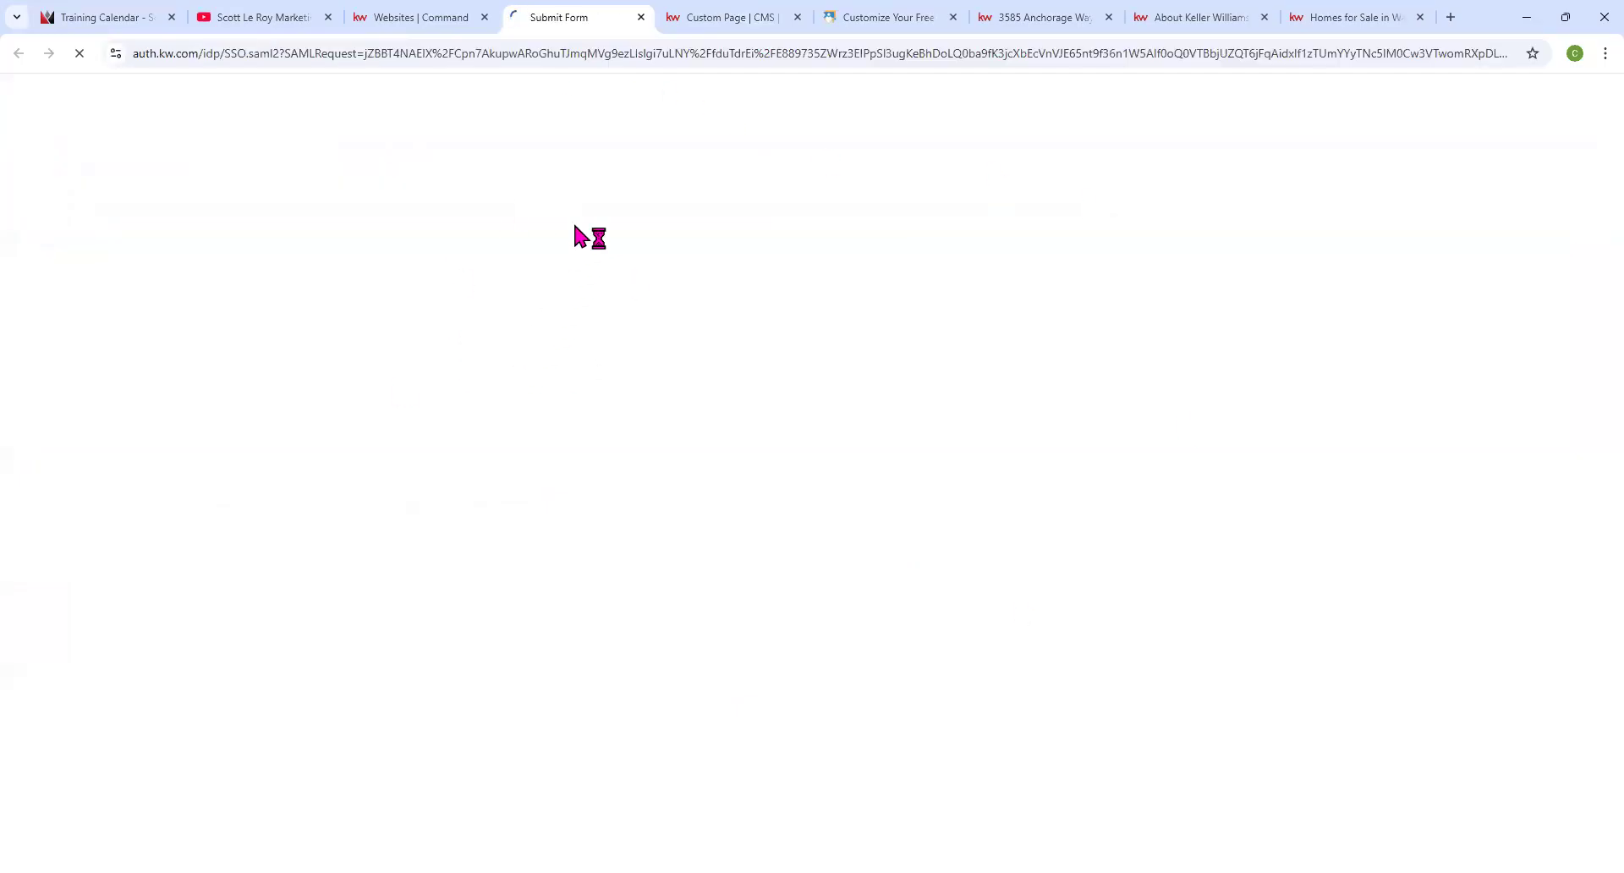
{"action": "left_click", "coordinate": [684, 19]}
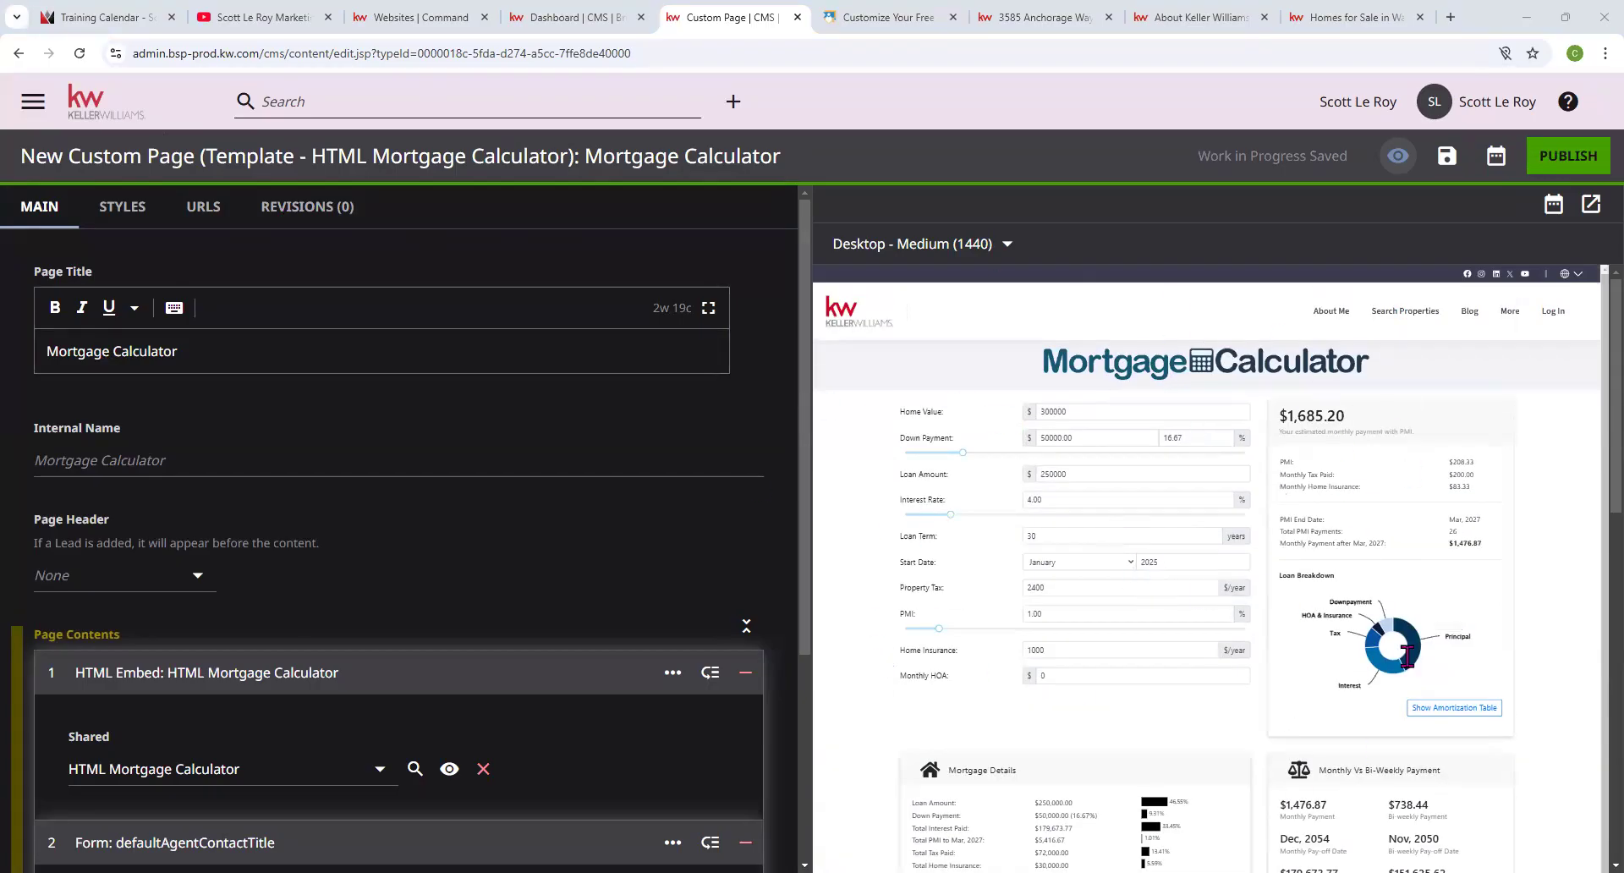
Exit the Mortgage Calculator editor via the KW logo, confirming Leave despite unsaved changes.
{"action": "mouse_move", "coordinate": [1317, 600]}
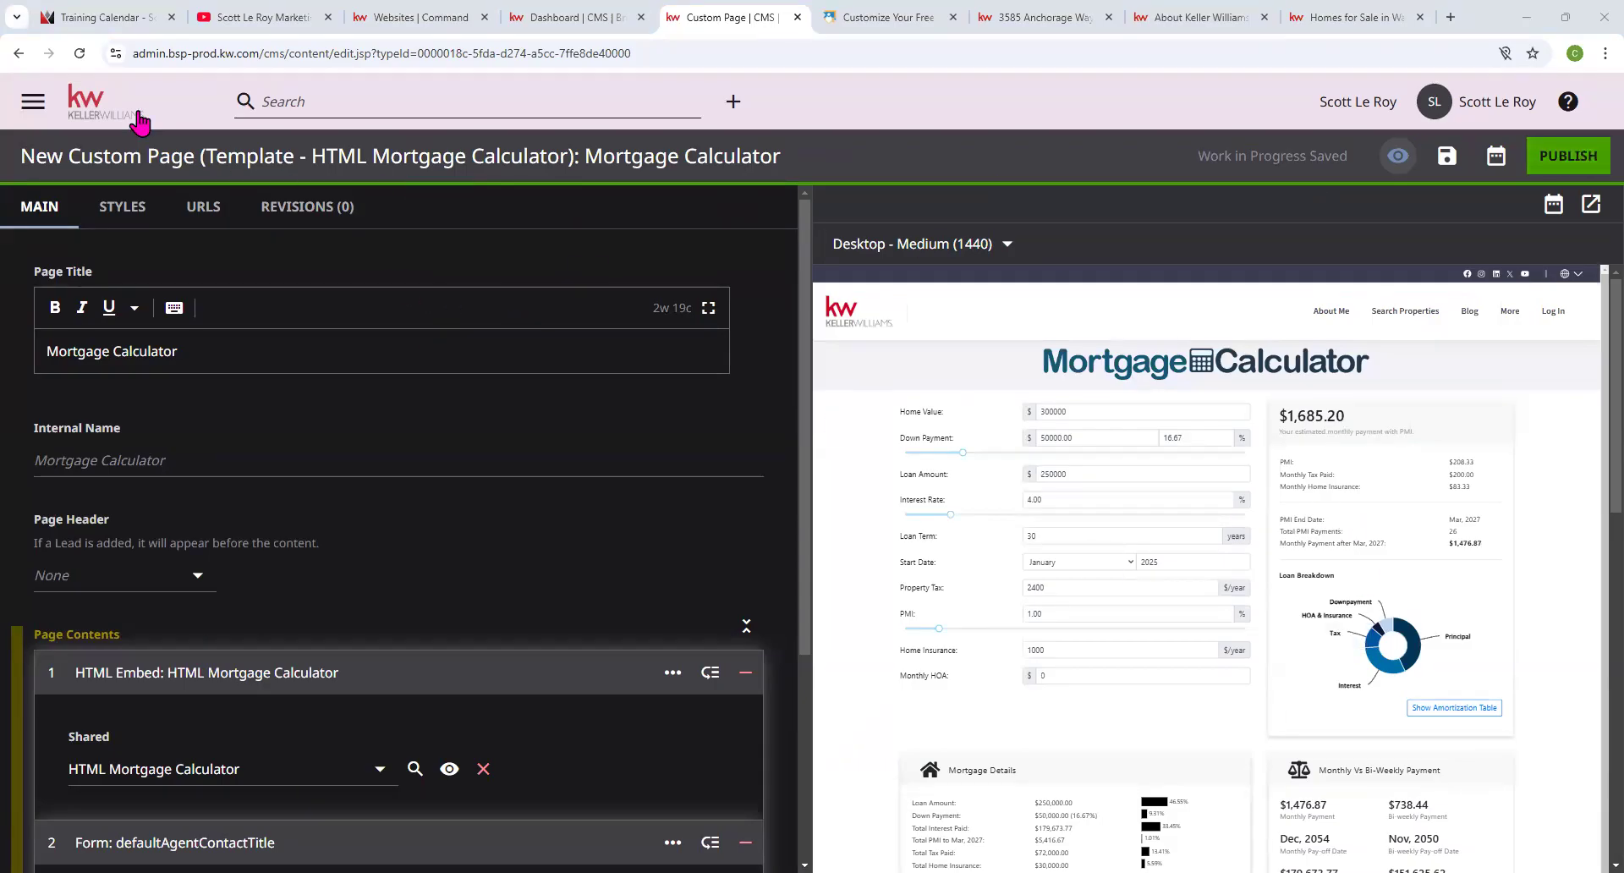
{"action": "left_click", "coordinate": [97, 107]}
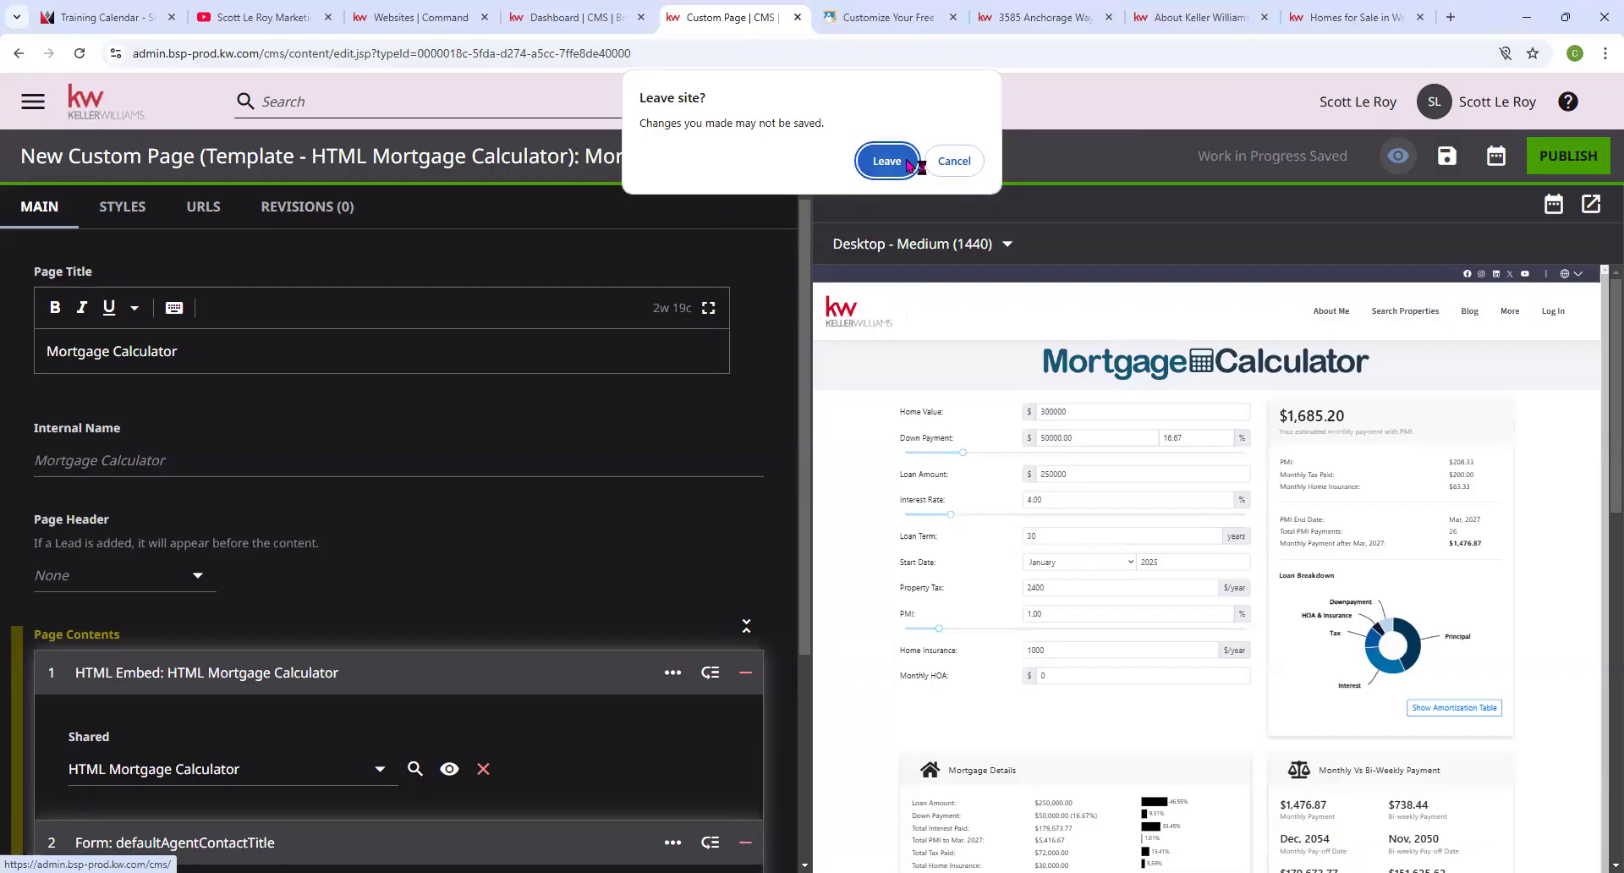
{"action": "key", "text": "Return"}
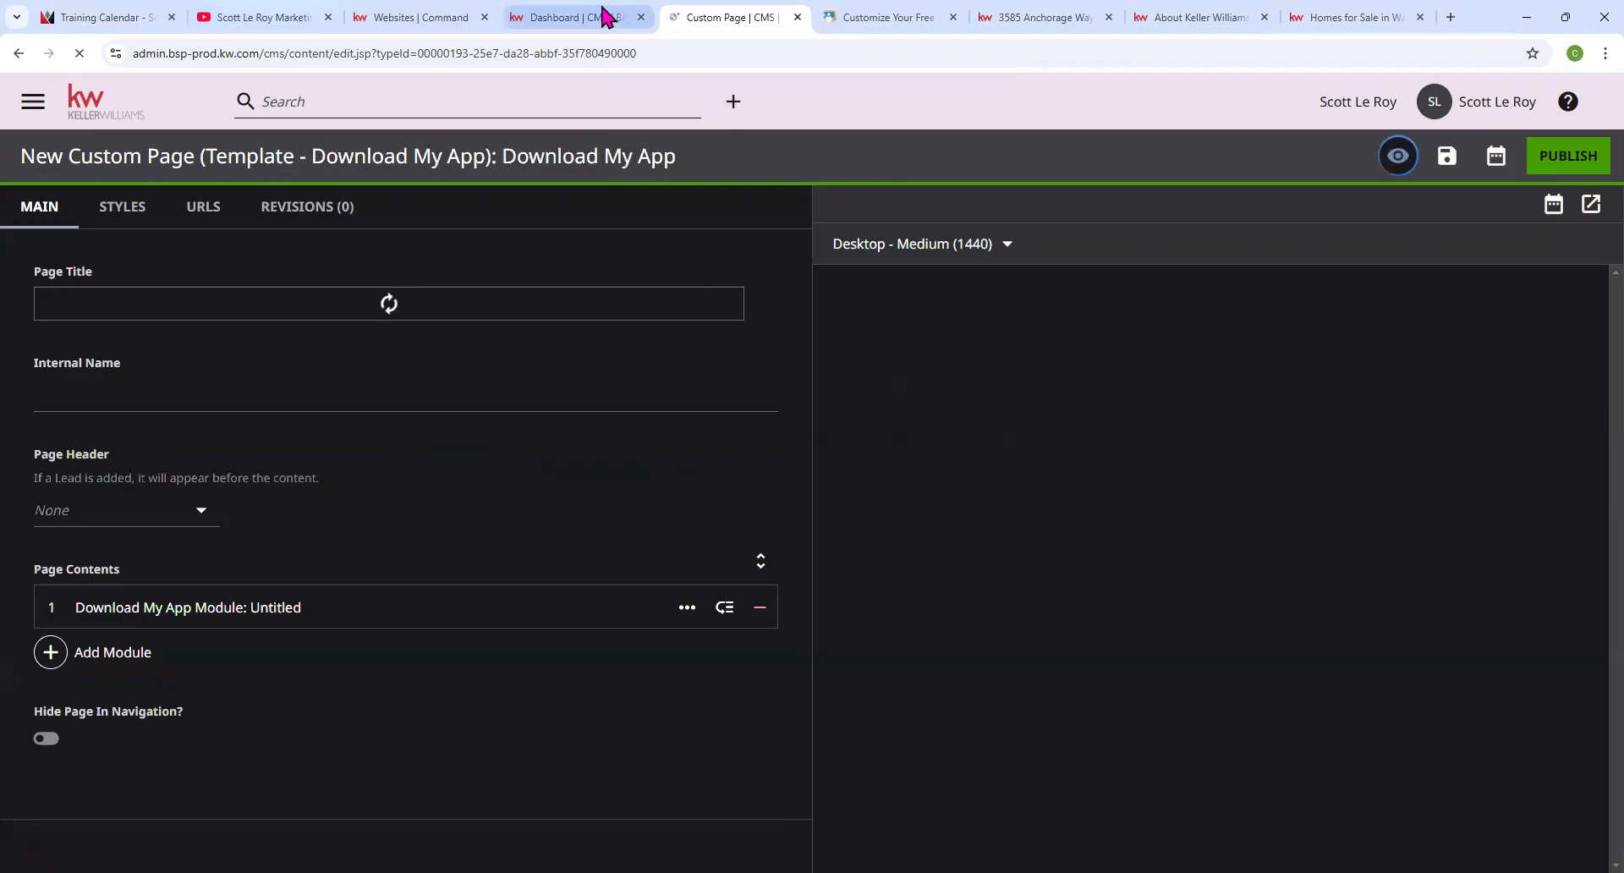
Return to the CMS dashboard and create a page from the Template - Download My App tile.
{"action": "left_click", "coordinate": [21, 56]}
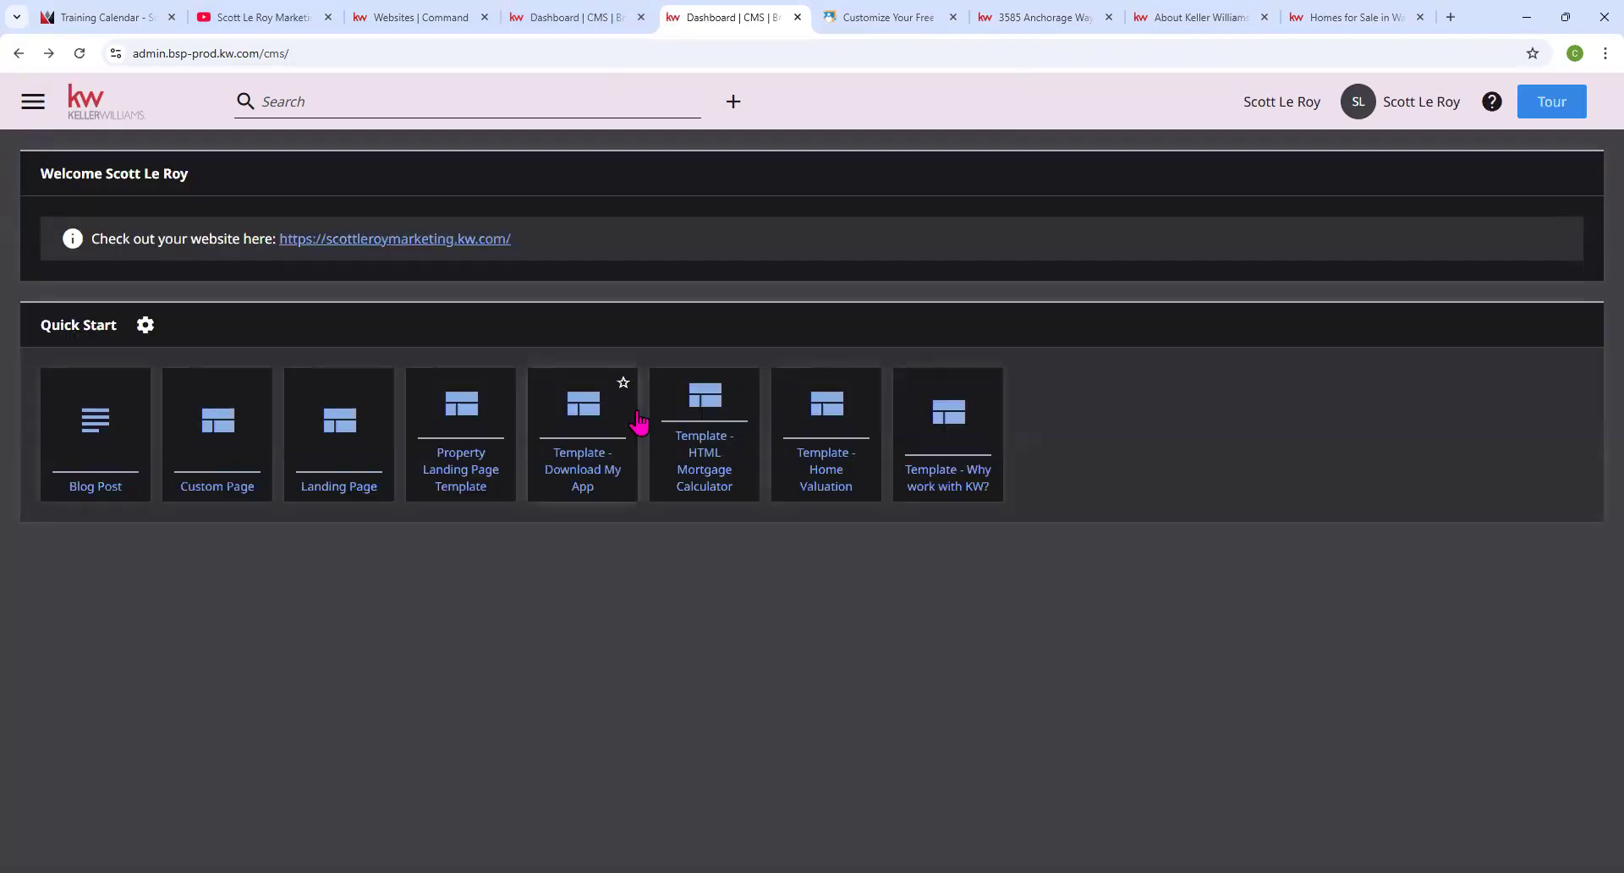
{"action": "left_click_drag", "start_coordinate": [39, 326], "coordinate": [121, 328]}
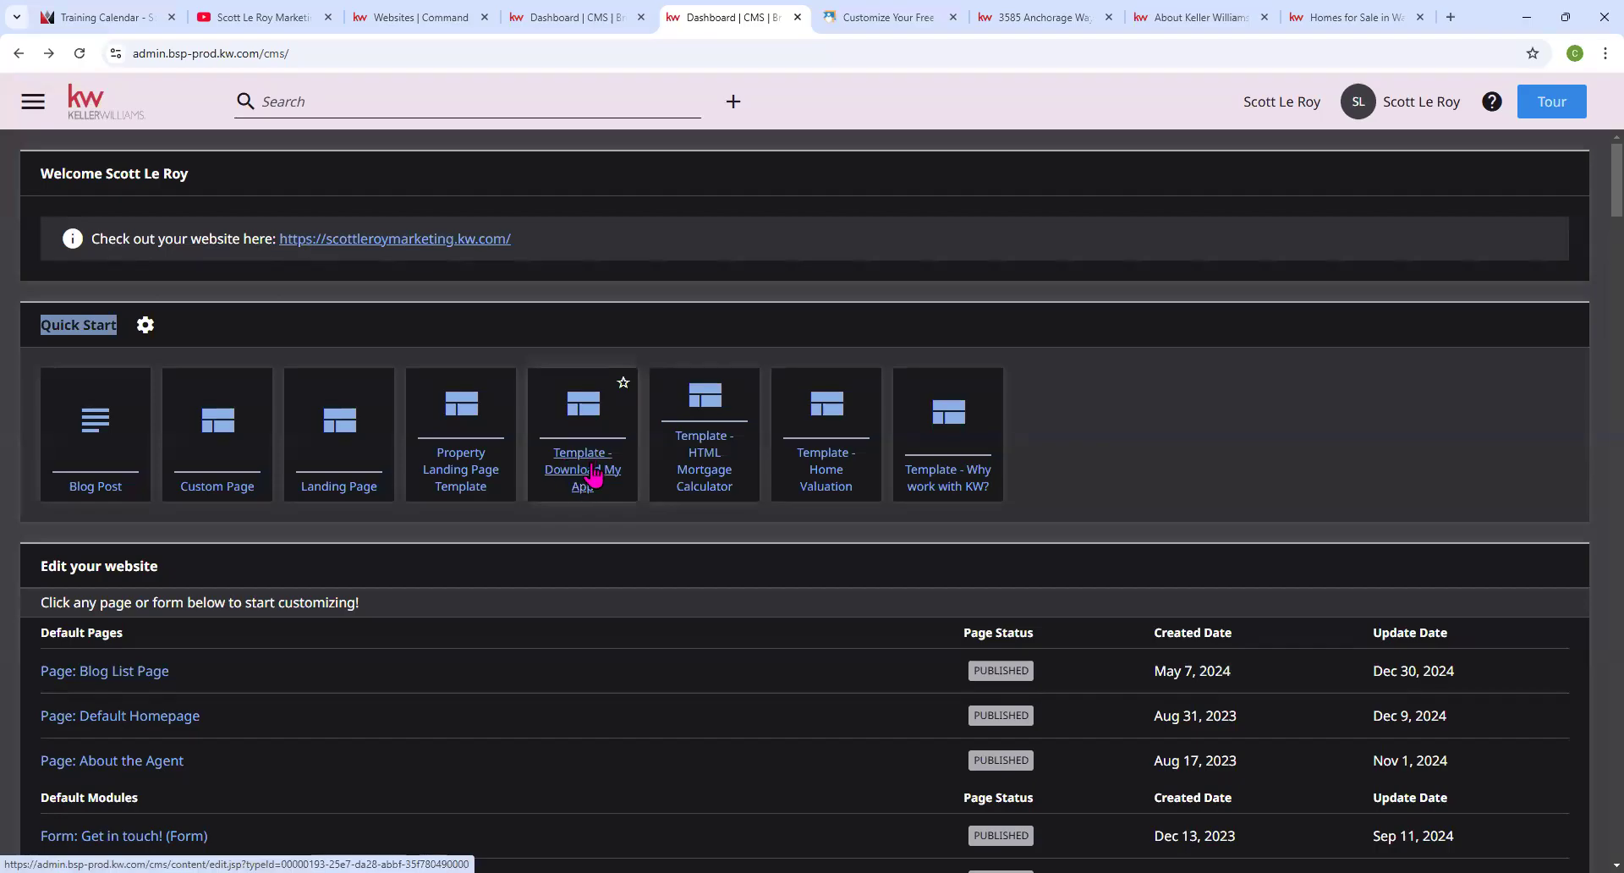
{"action": "left_click", "coordinate": [594, 476]}
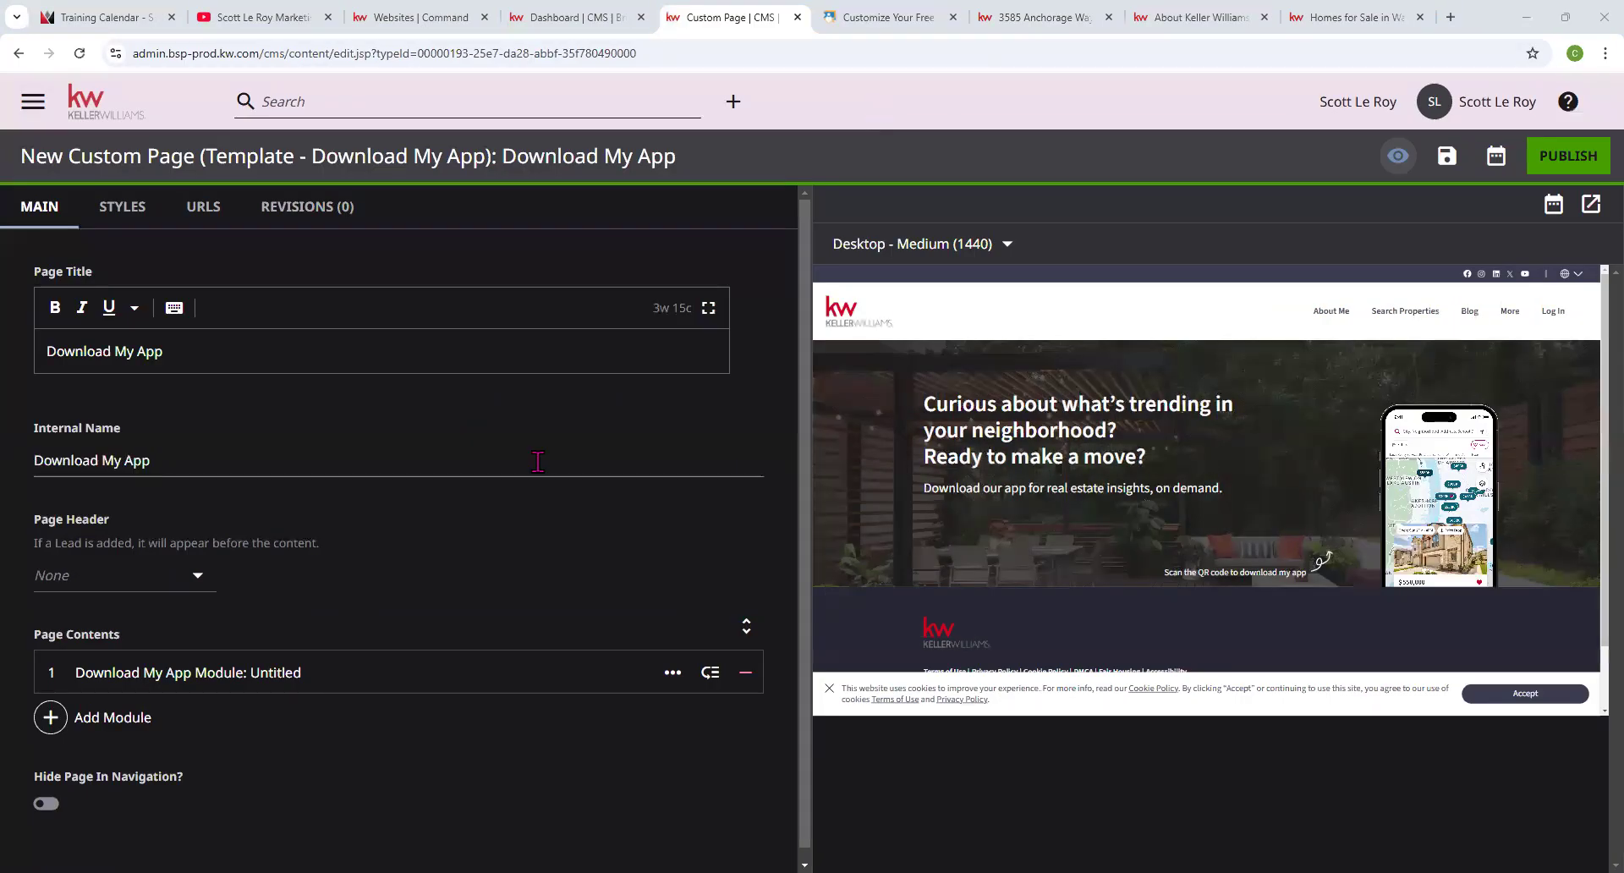
Preview the Download My App page in a new tab, then return to its editor.
{"action": "left_click_drag", "start_coordinate": [222, 158], "coordinate": [623, 161]}
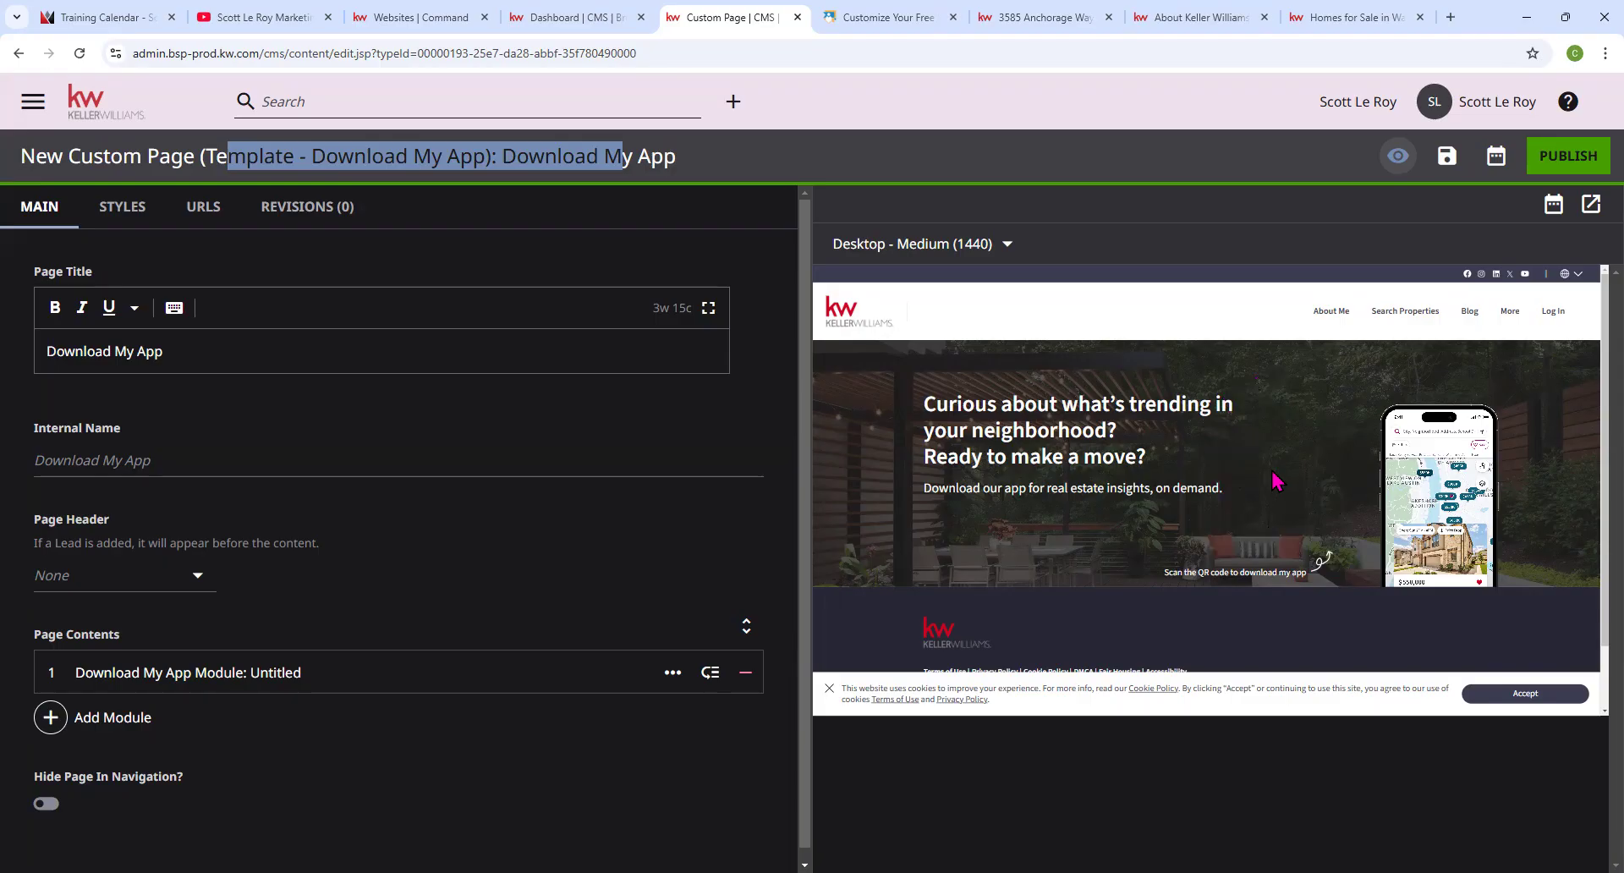
{"action": "left_click", "coordinate": [1590, 206]}
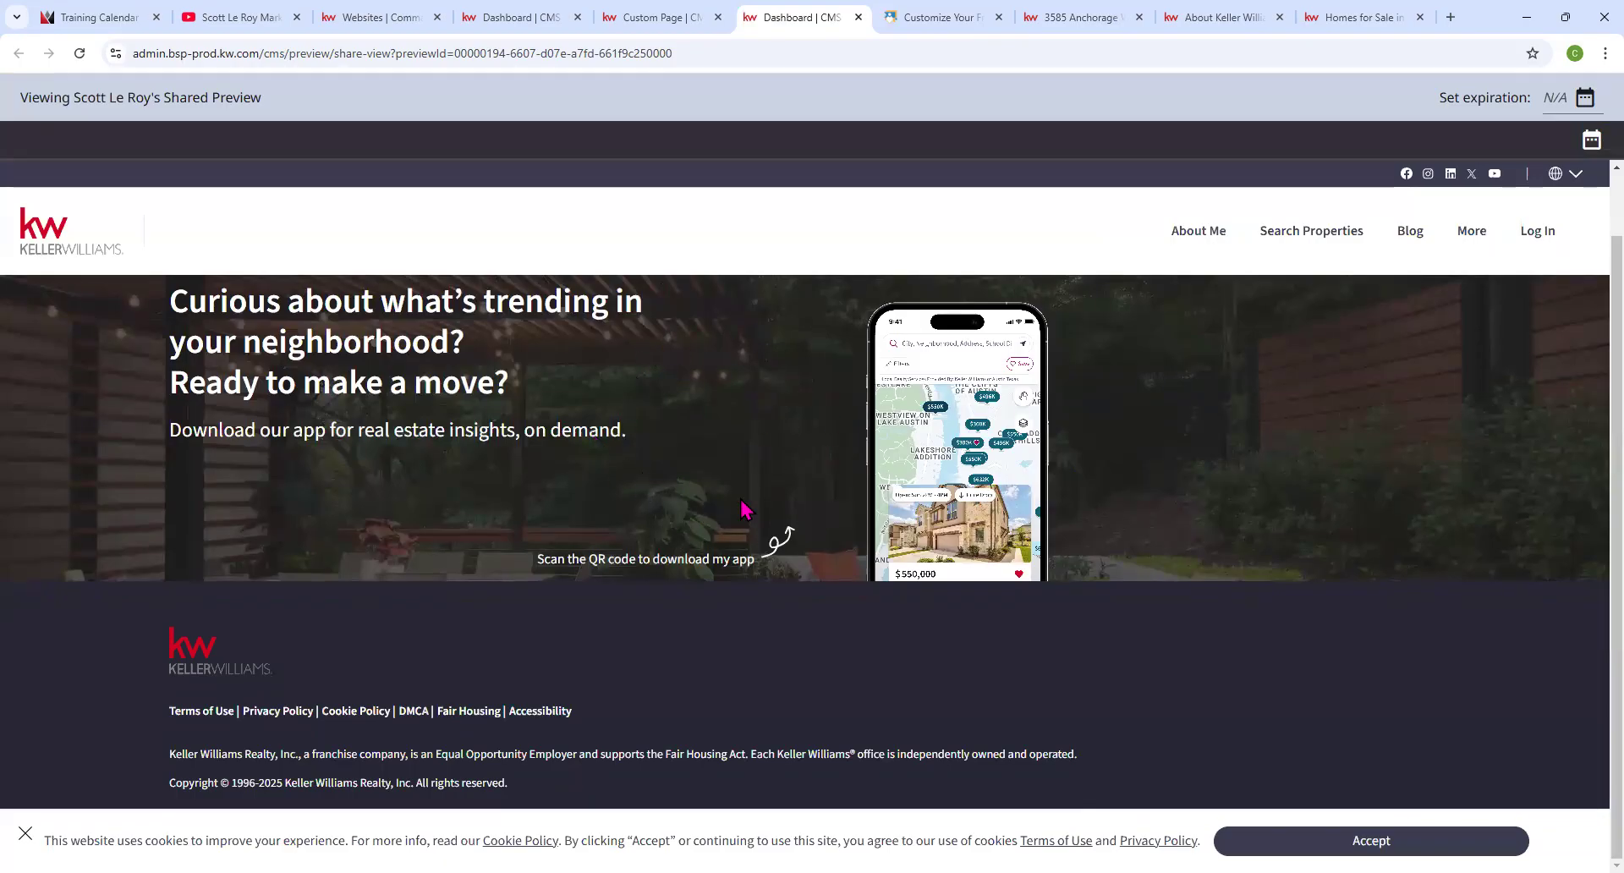
{"action": "left_click", "coordinate": [667, 17]}
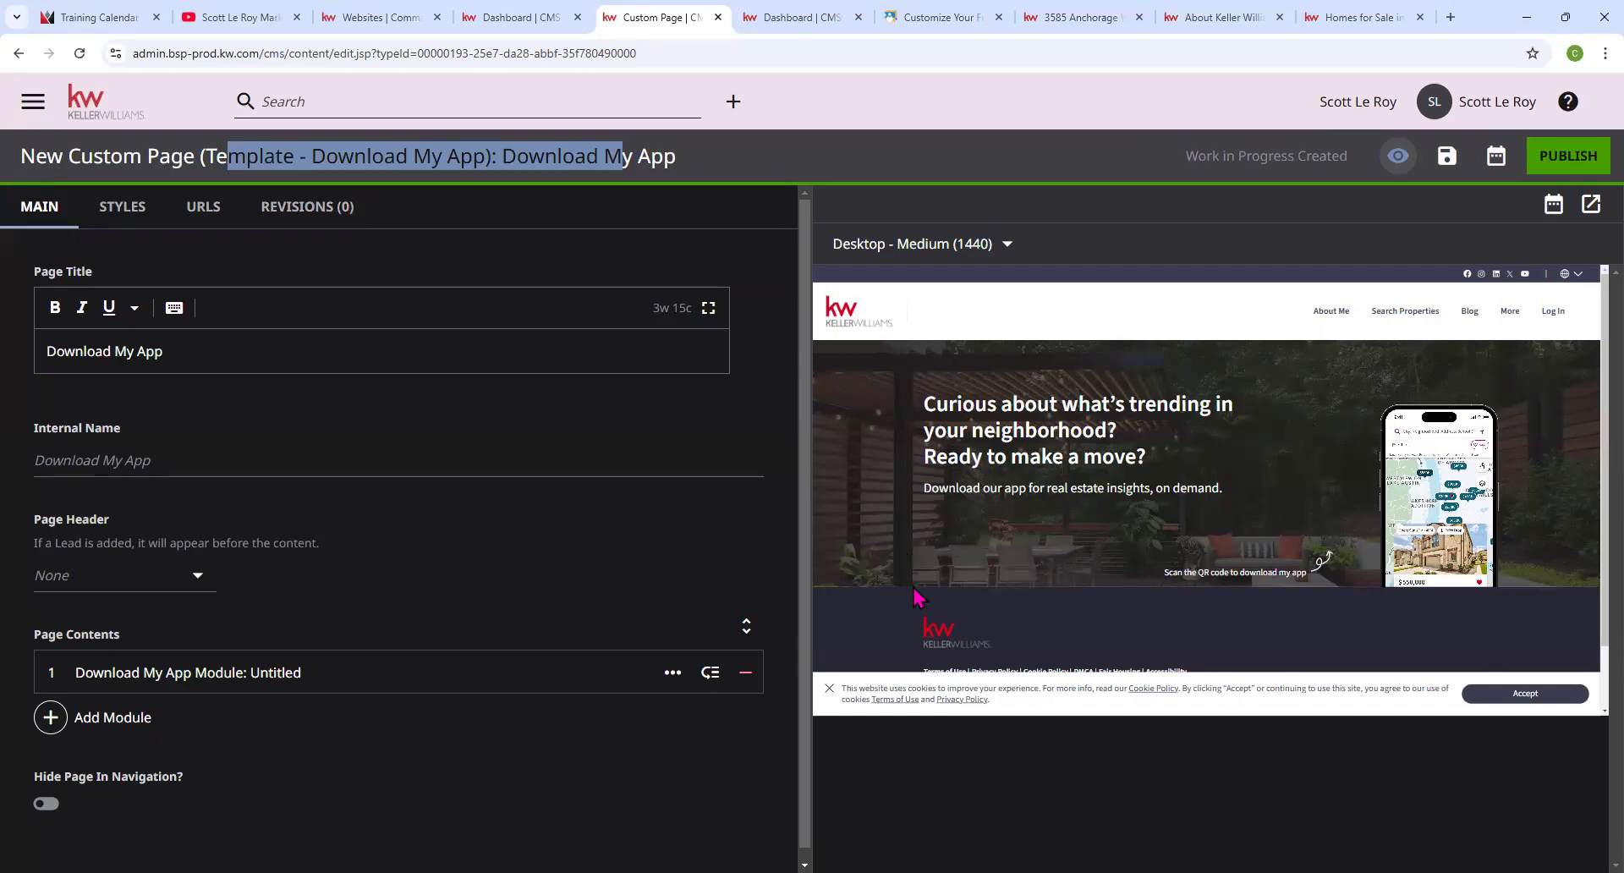
Check the title and internal name fields, keep Page Header at None, and expand the Download My App module.
{"action": "left_click", "coordinate": [295, 461]}
{"action": "left_click", "coordinate": [43, 335]}
{"action": "left_click", "coordinate": [43, 448]}
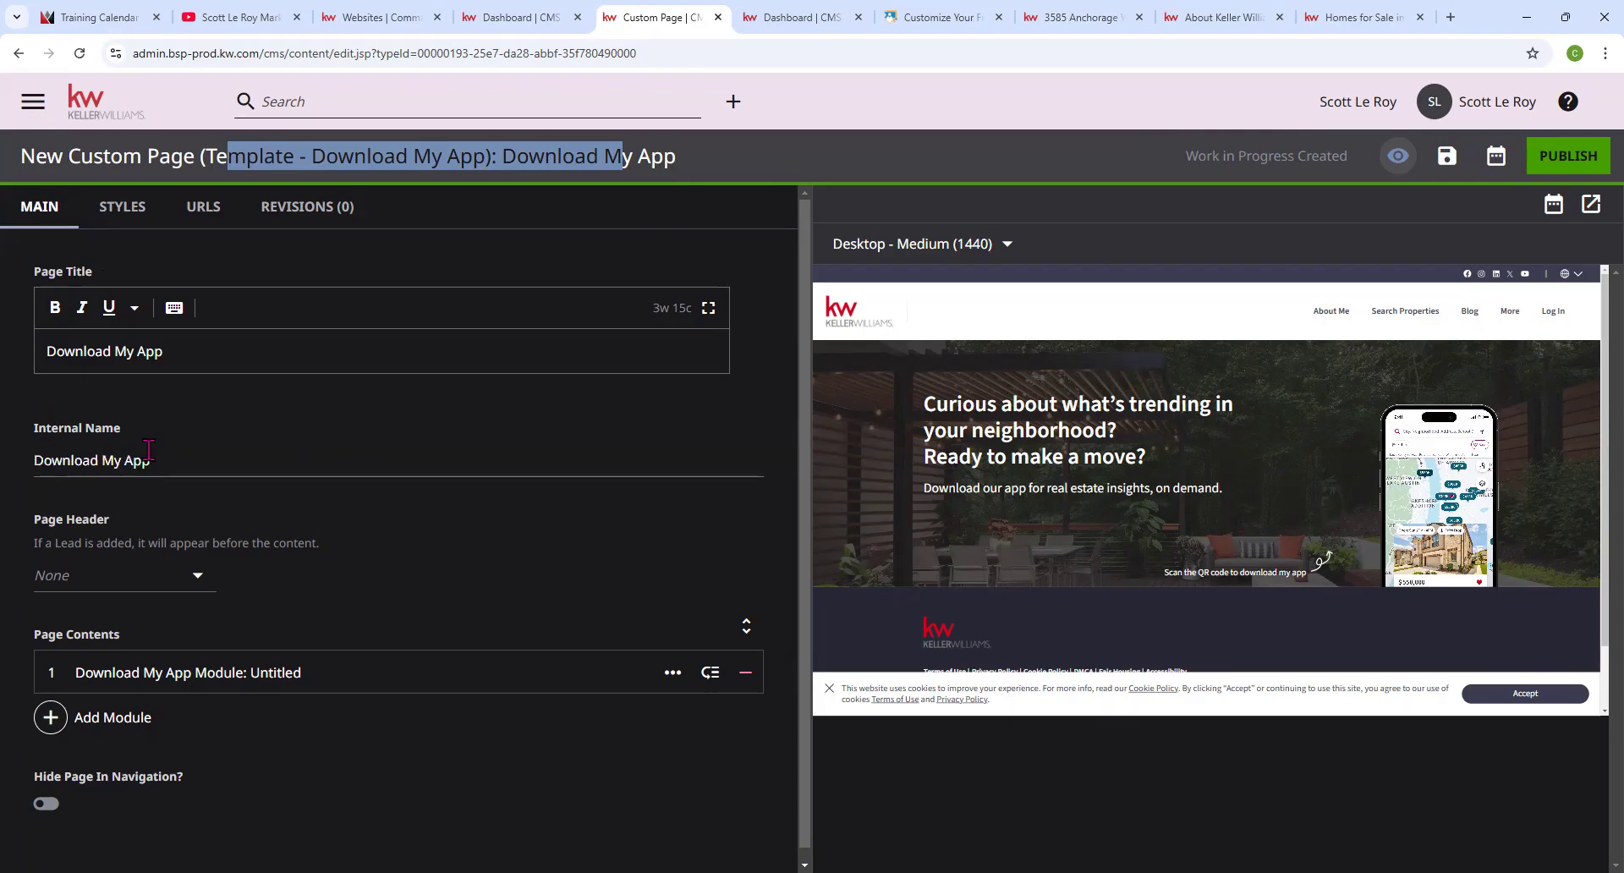
{"action": "left_click", "coordinate": [55, 578]}
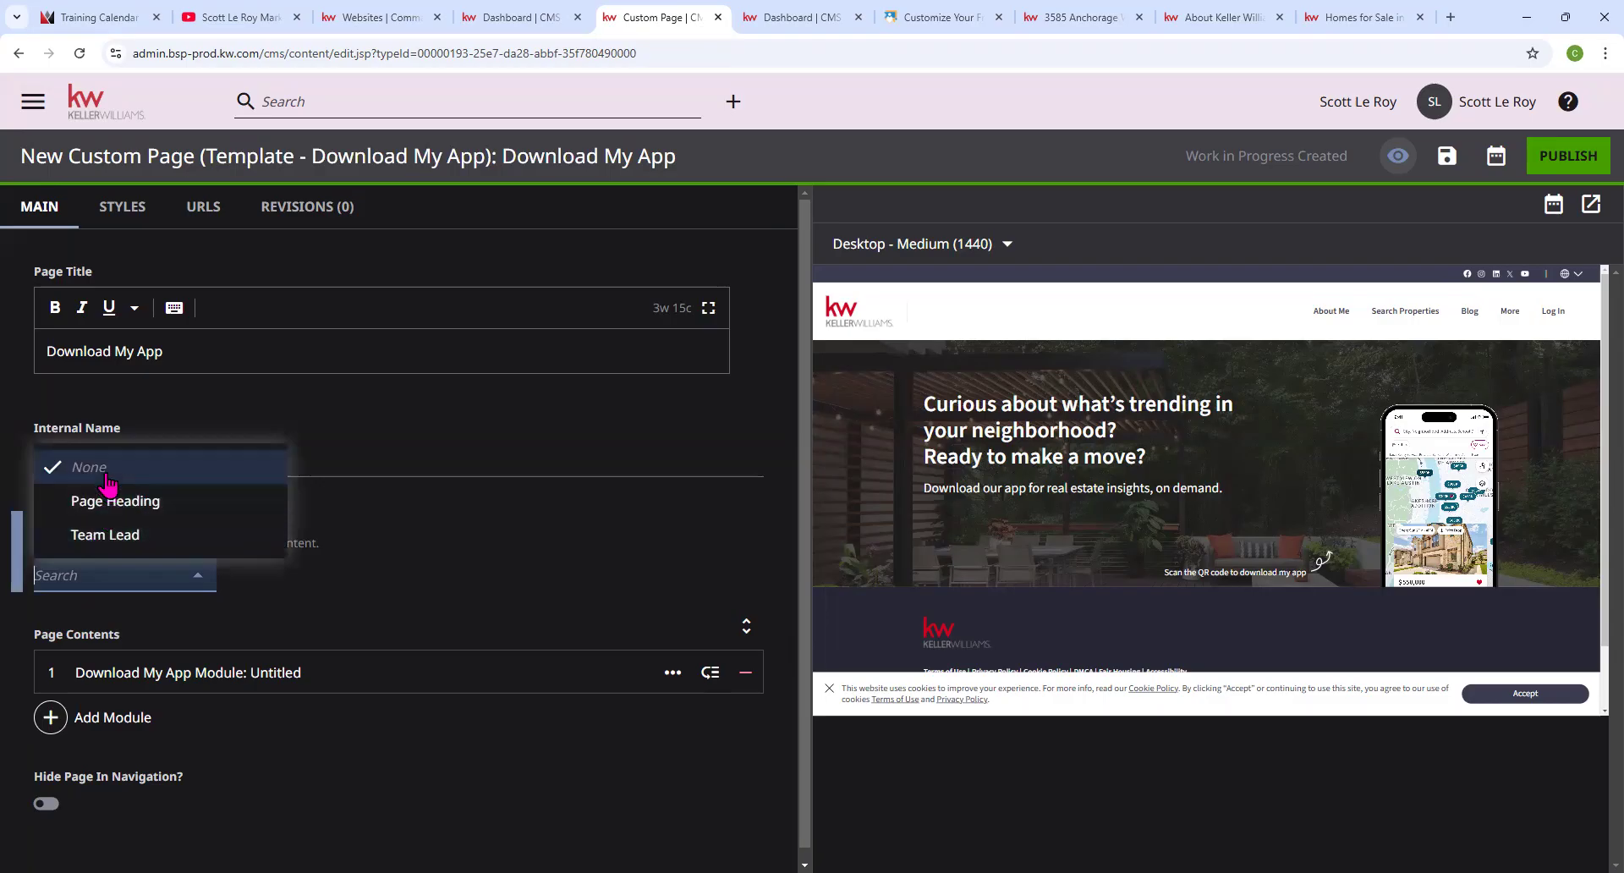
{"action": "left_click", "coordinate": [499, 558]}
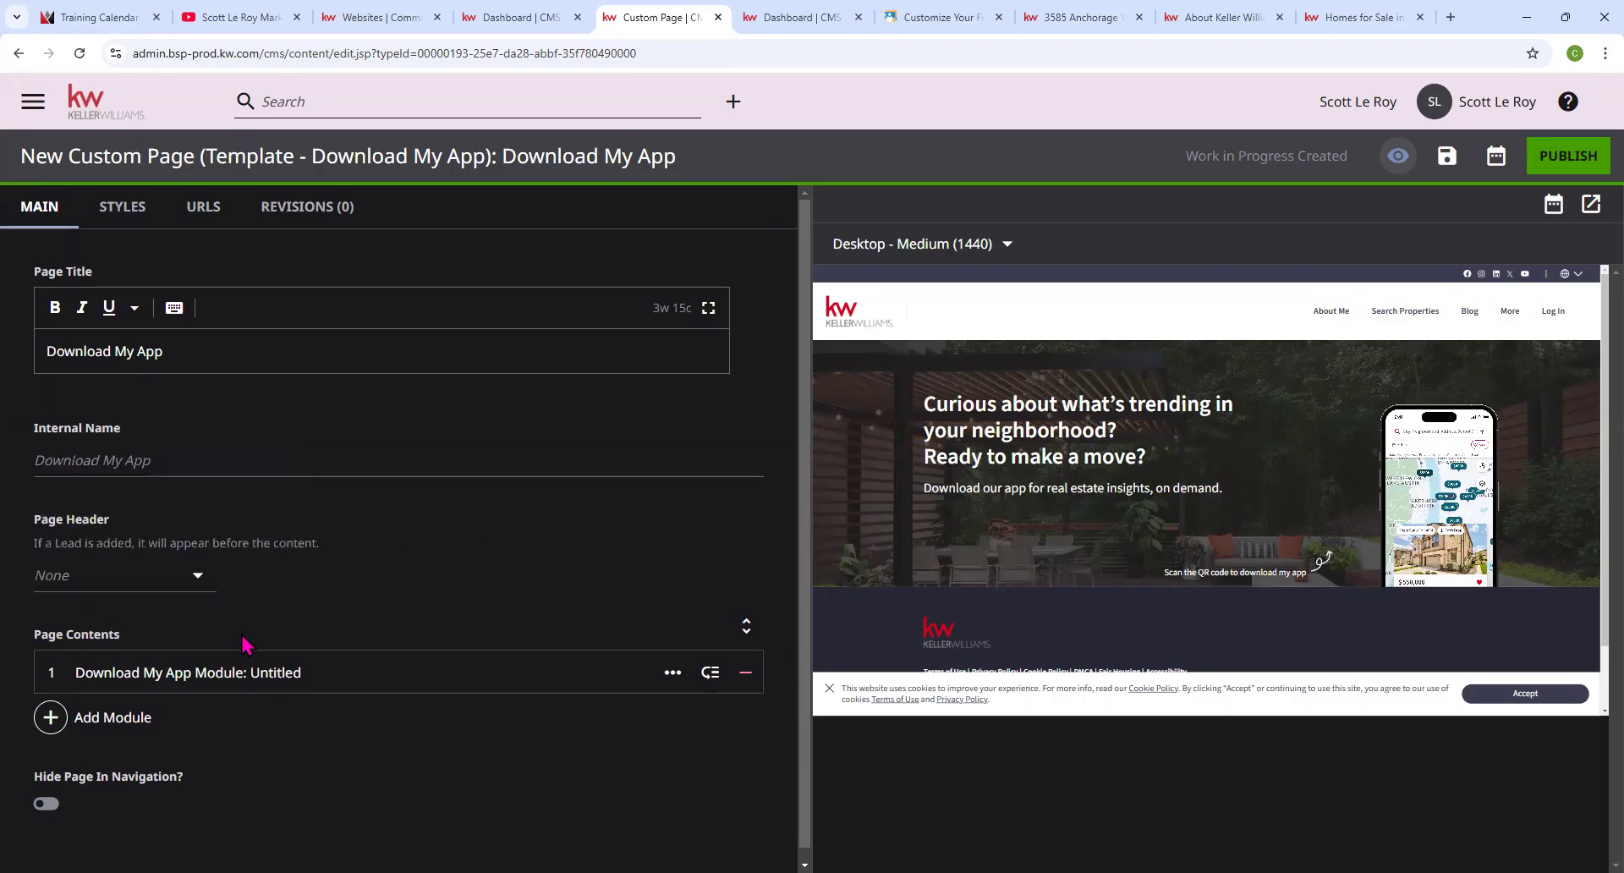
{"action": "scroll", "coordinate": [243, 644], "scroll_direction": "down", "scroll_amount": 1}
{"action": "left_click", "coordinate": [119, 656]}
{"action": "scroll", "coordinate": [120, 659], "scroll_direction": "down", "scroll_amount": 1}
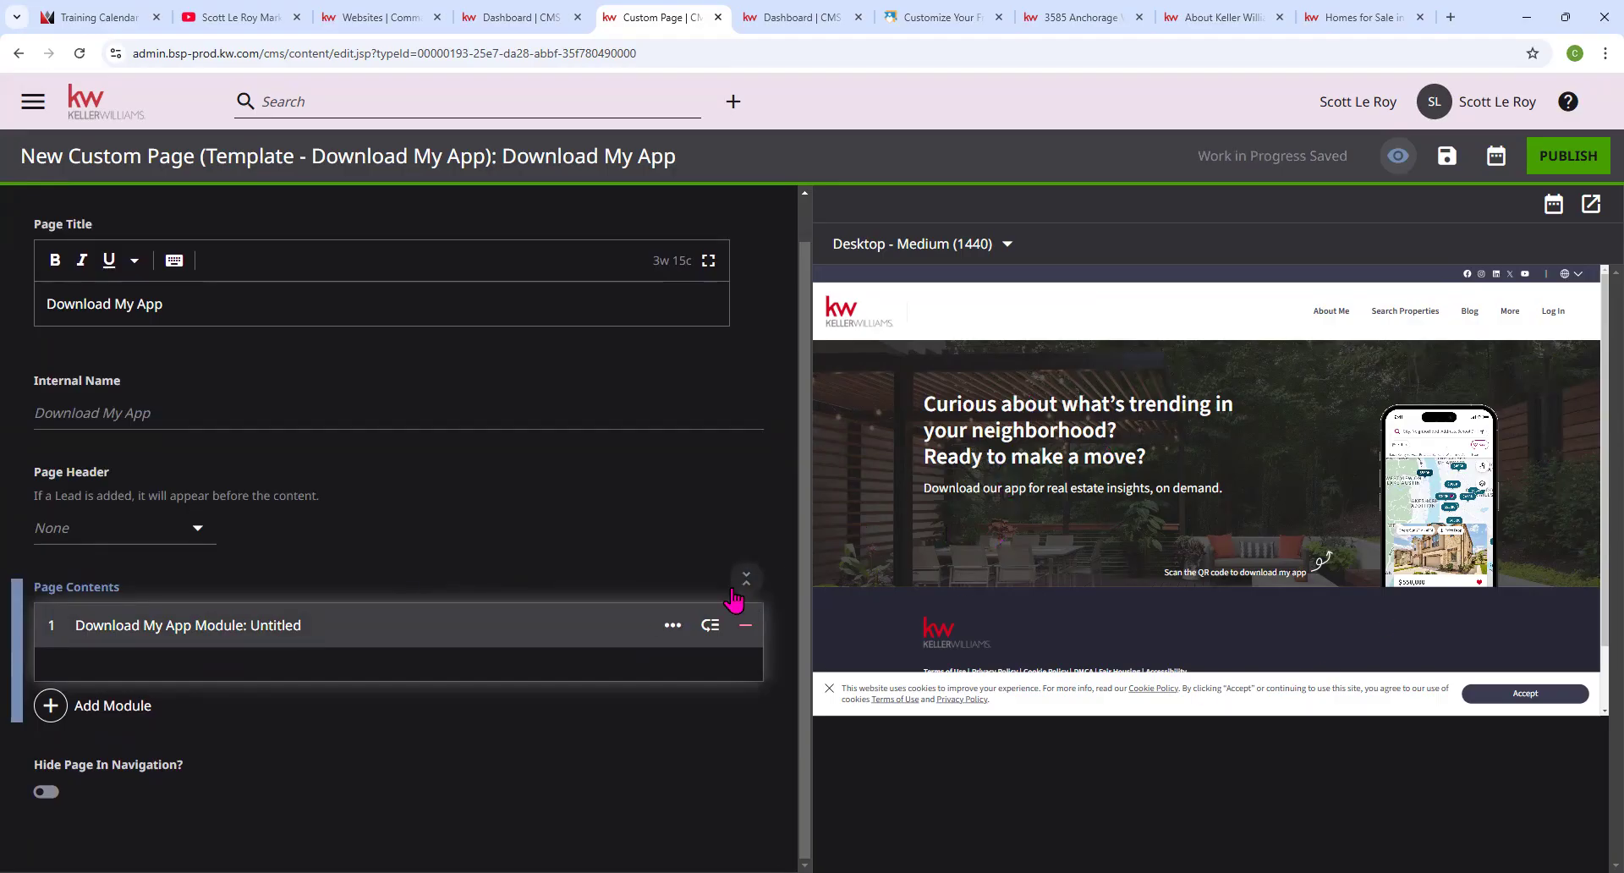
Add a Form module using the shared defaultAgentContactTitle contact form.
{"action": "left_click", "coordinate": [89, 720]}
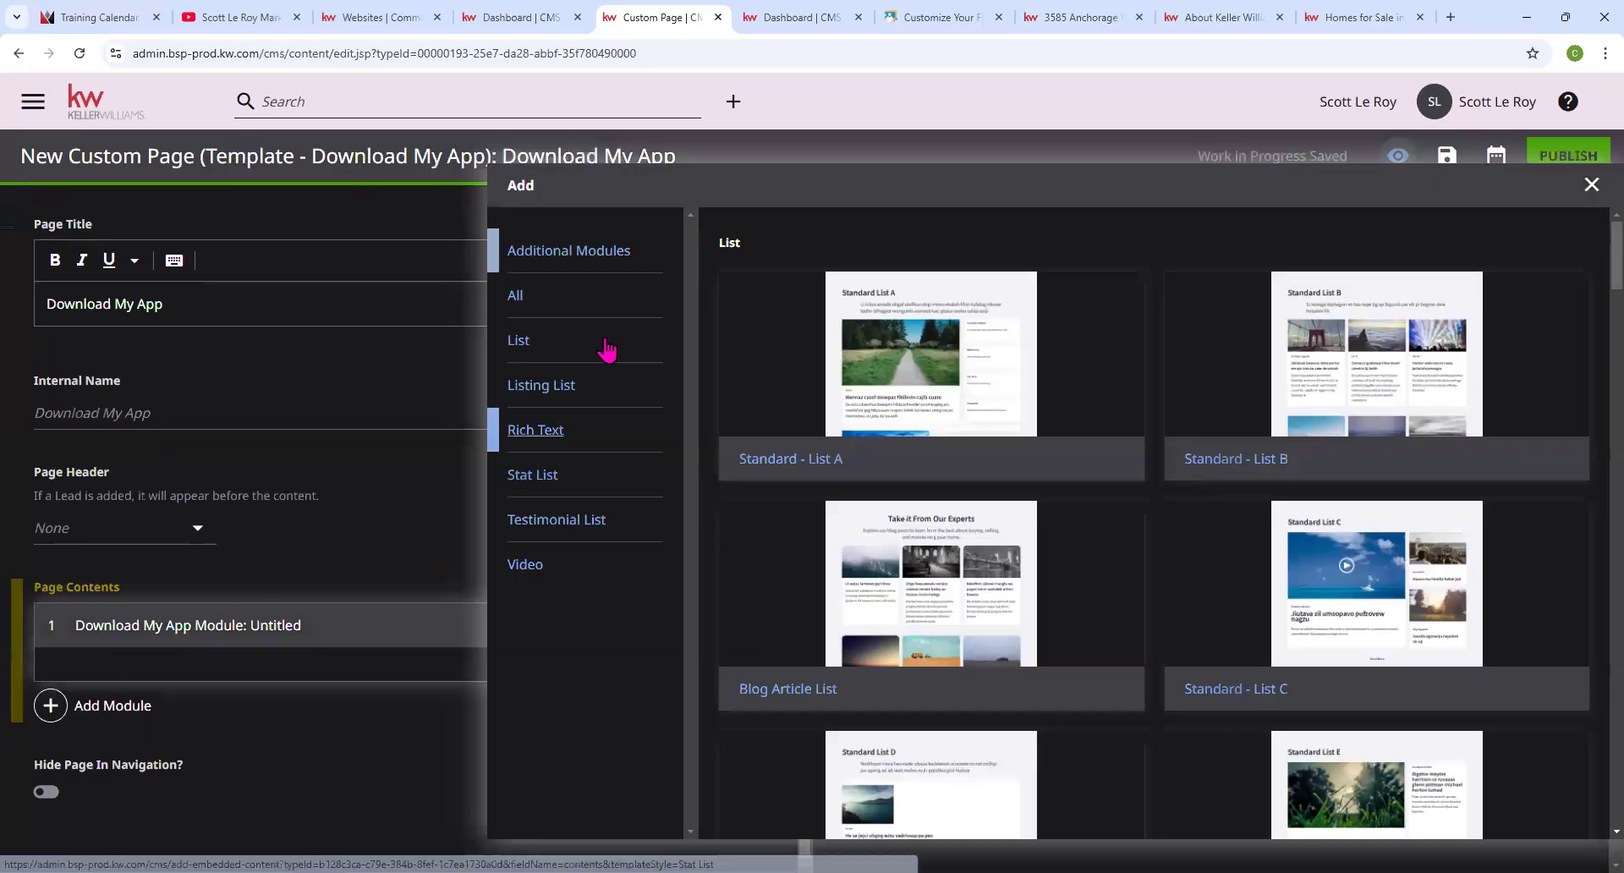
{"action": "left_click", "coordinate": [1591, 185]}
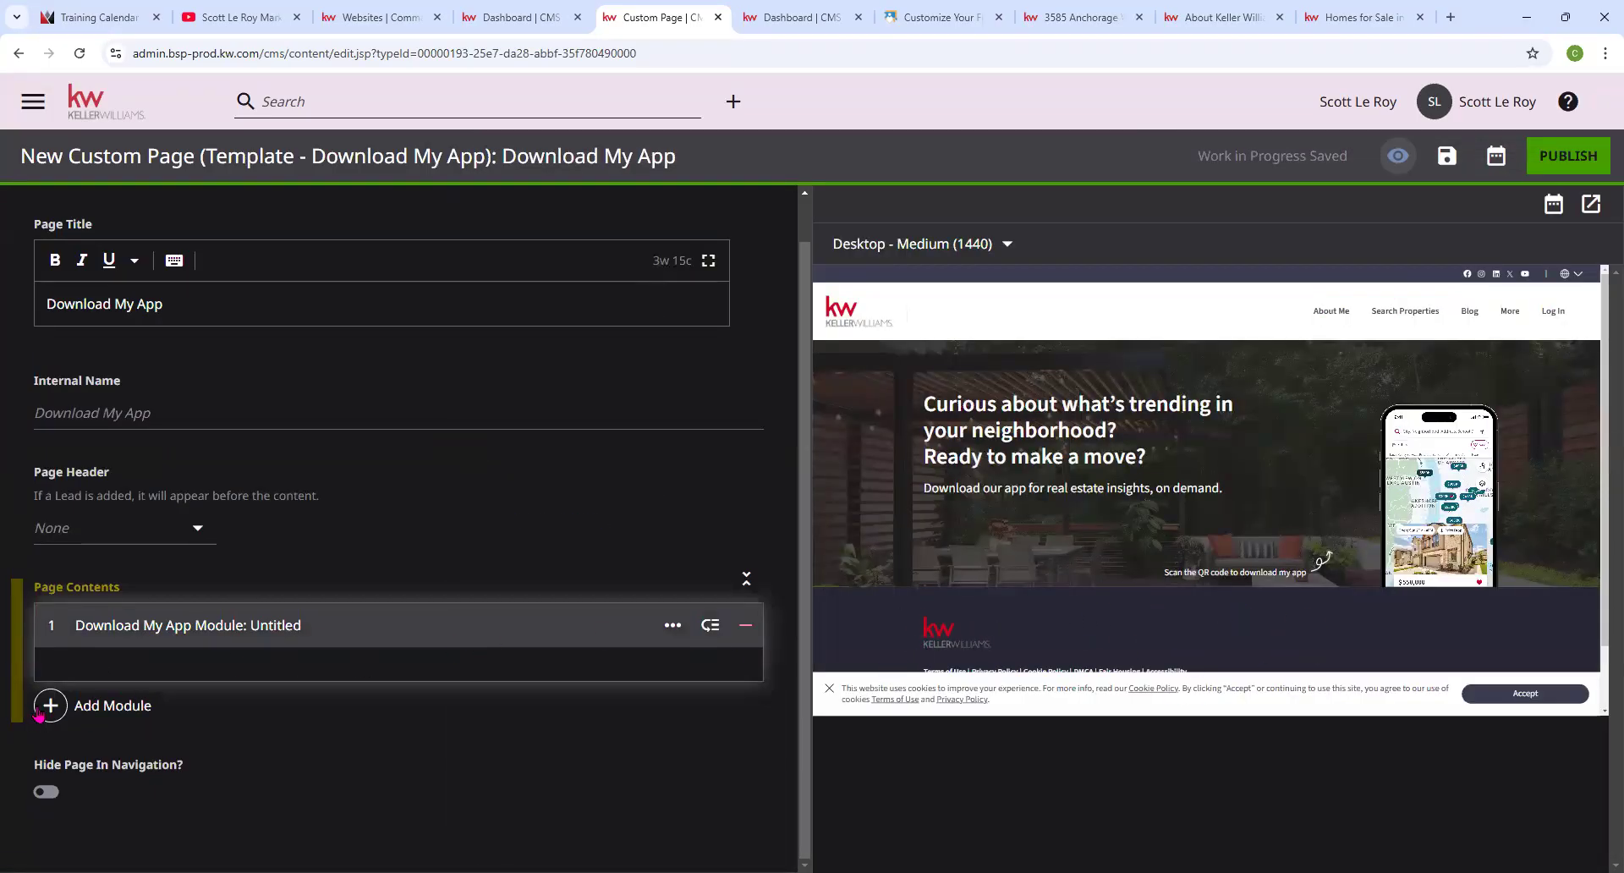
{"action": "left_click", "coordinate": [89, 714]}
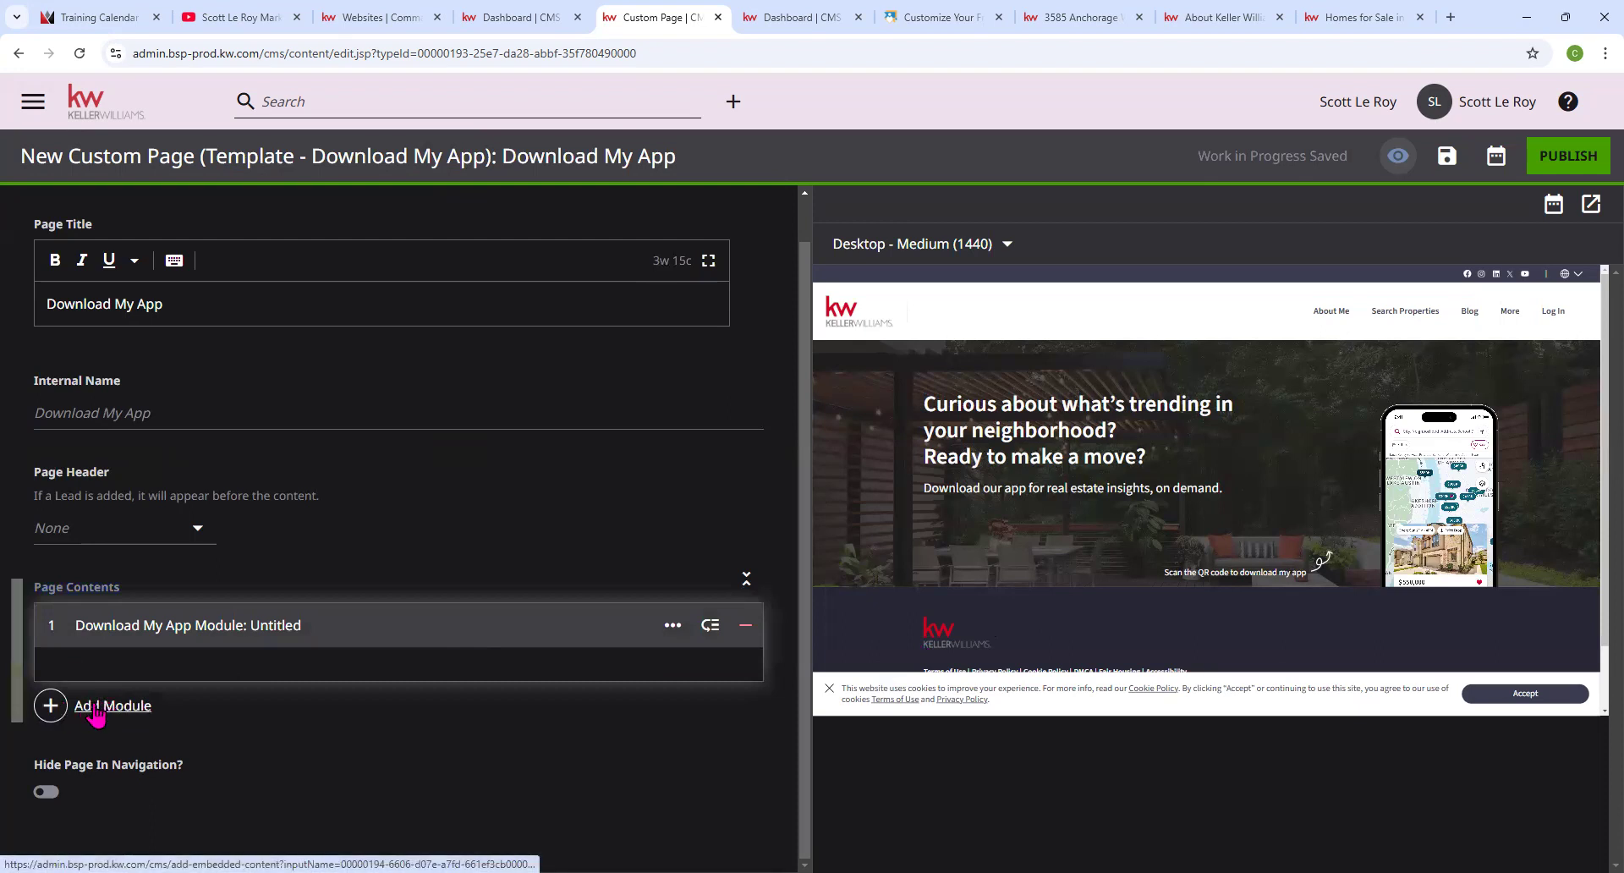
{"action": "scroll", "coordinate": [777, 528], "scroll_direction": "down", "scroll_amount": 7}
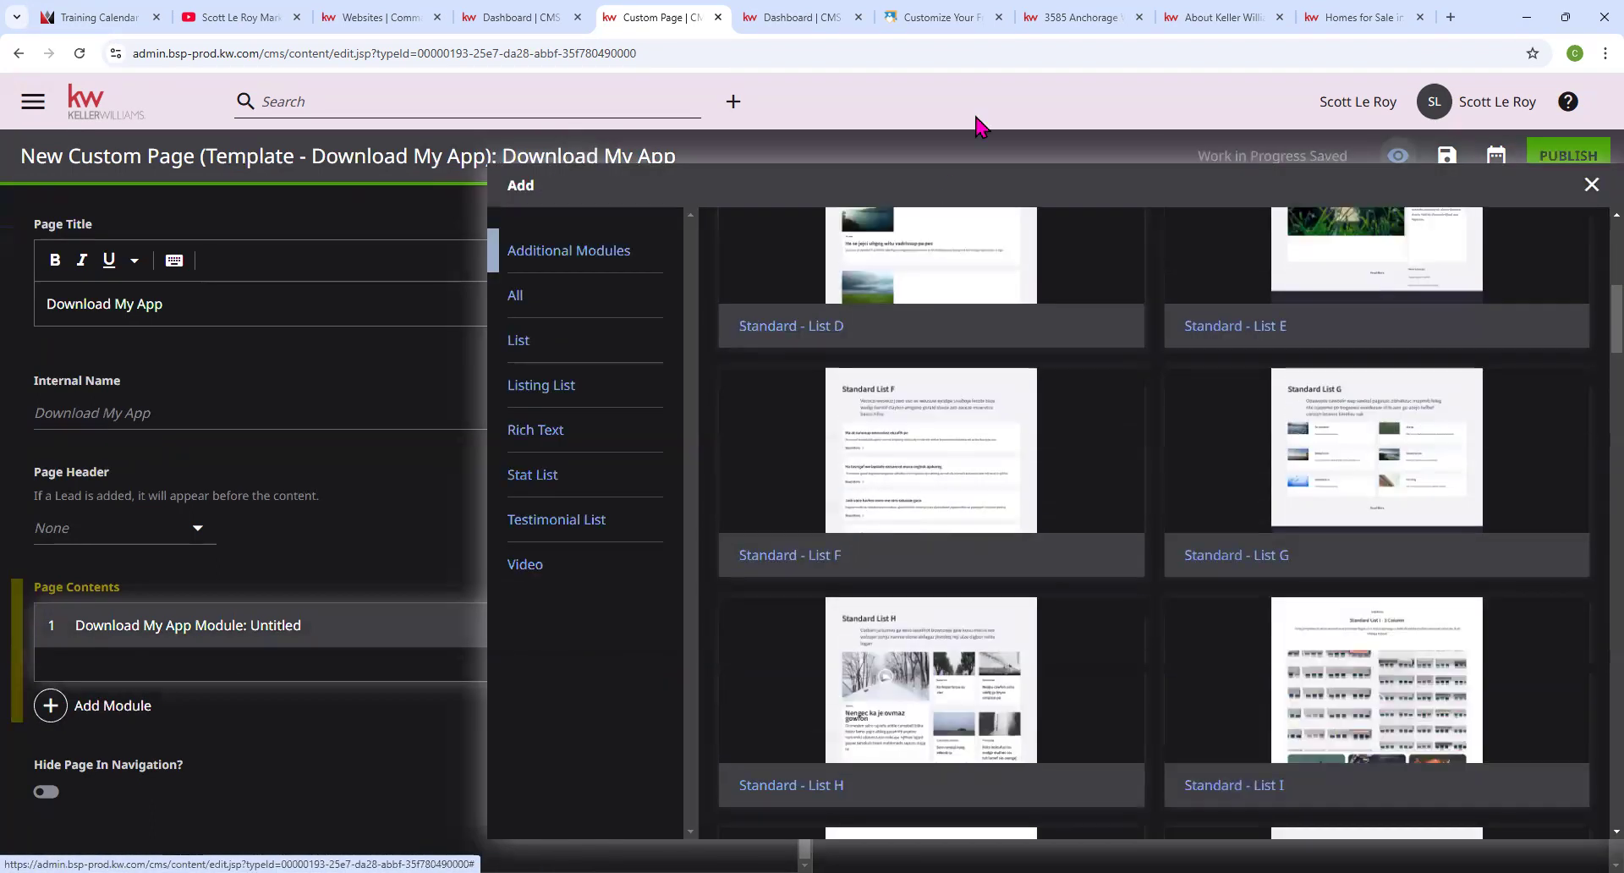
{"action": "scroll", "coordinate": [964, 393], "scroll_direction": "down", "scroll_amount": 15}
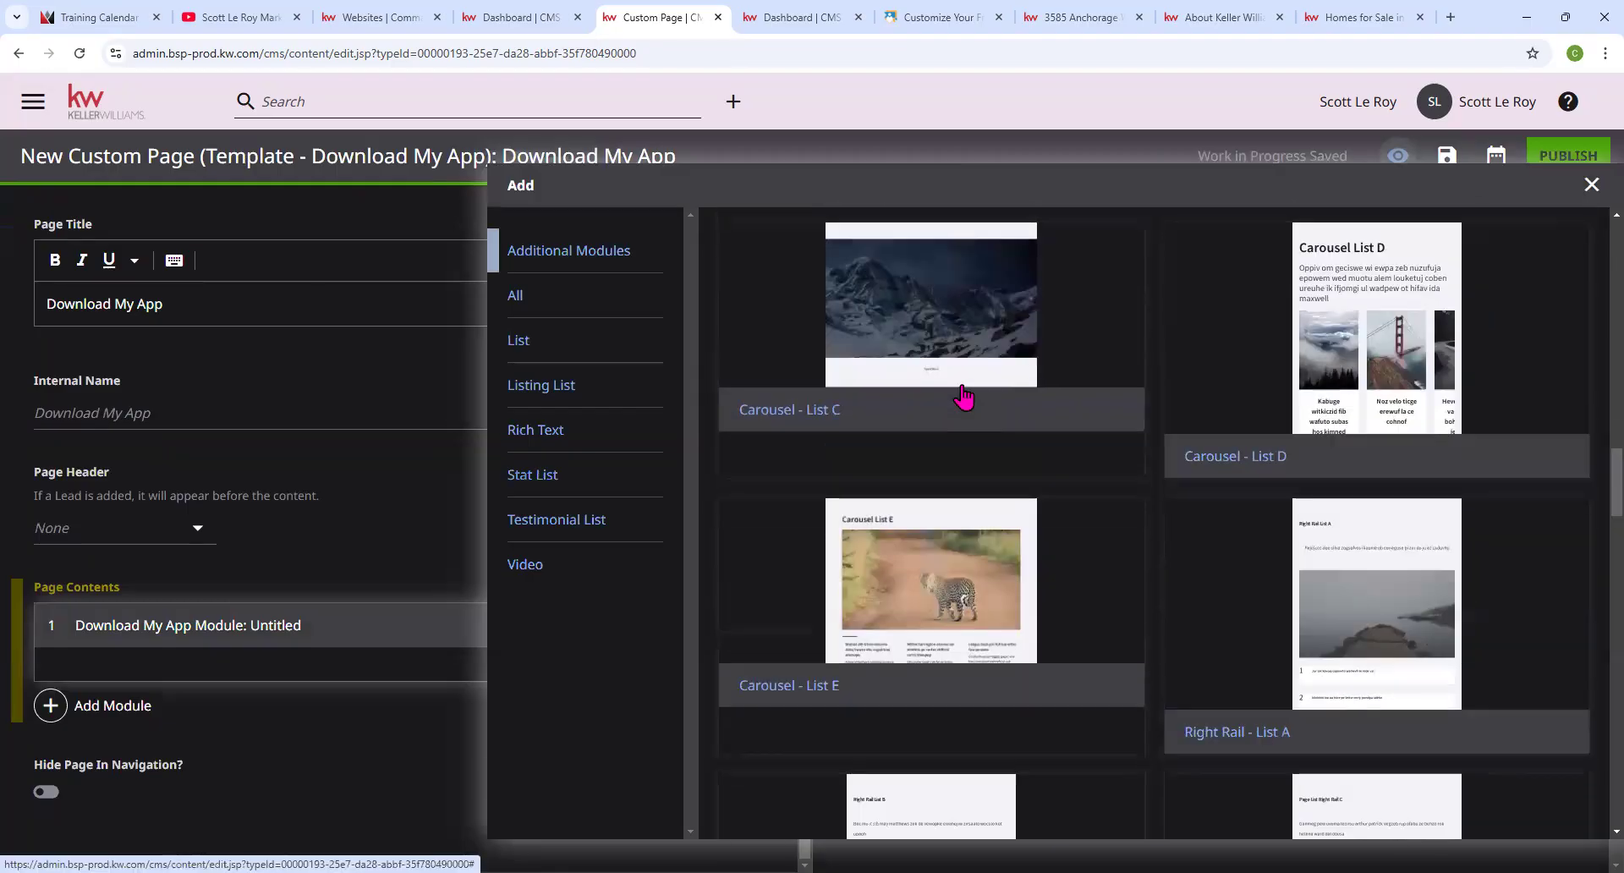
{"action": "scroll", "coordinate": [964, 397], "scroll_direction": "down", "scroll_amount": 15}
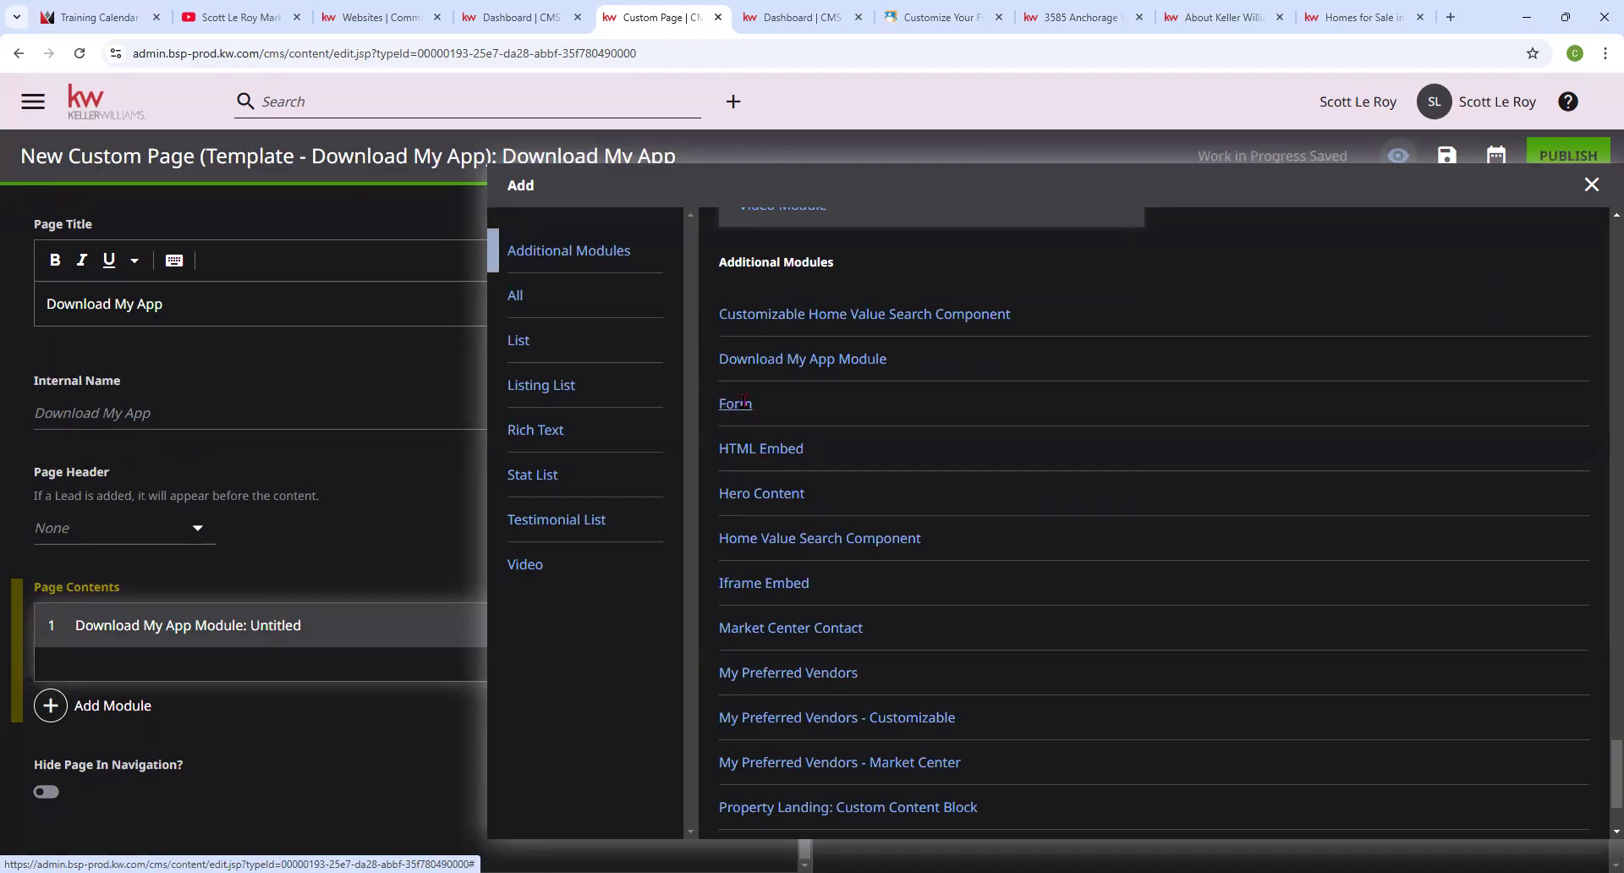
{"action": "left_click", "coordinate": [741, 403]}
{"action": "scroll", "coordinate": [499, 471], "scroll_direction": "down", "scroll_amount": 2}
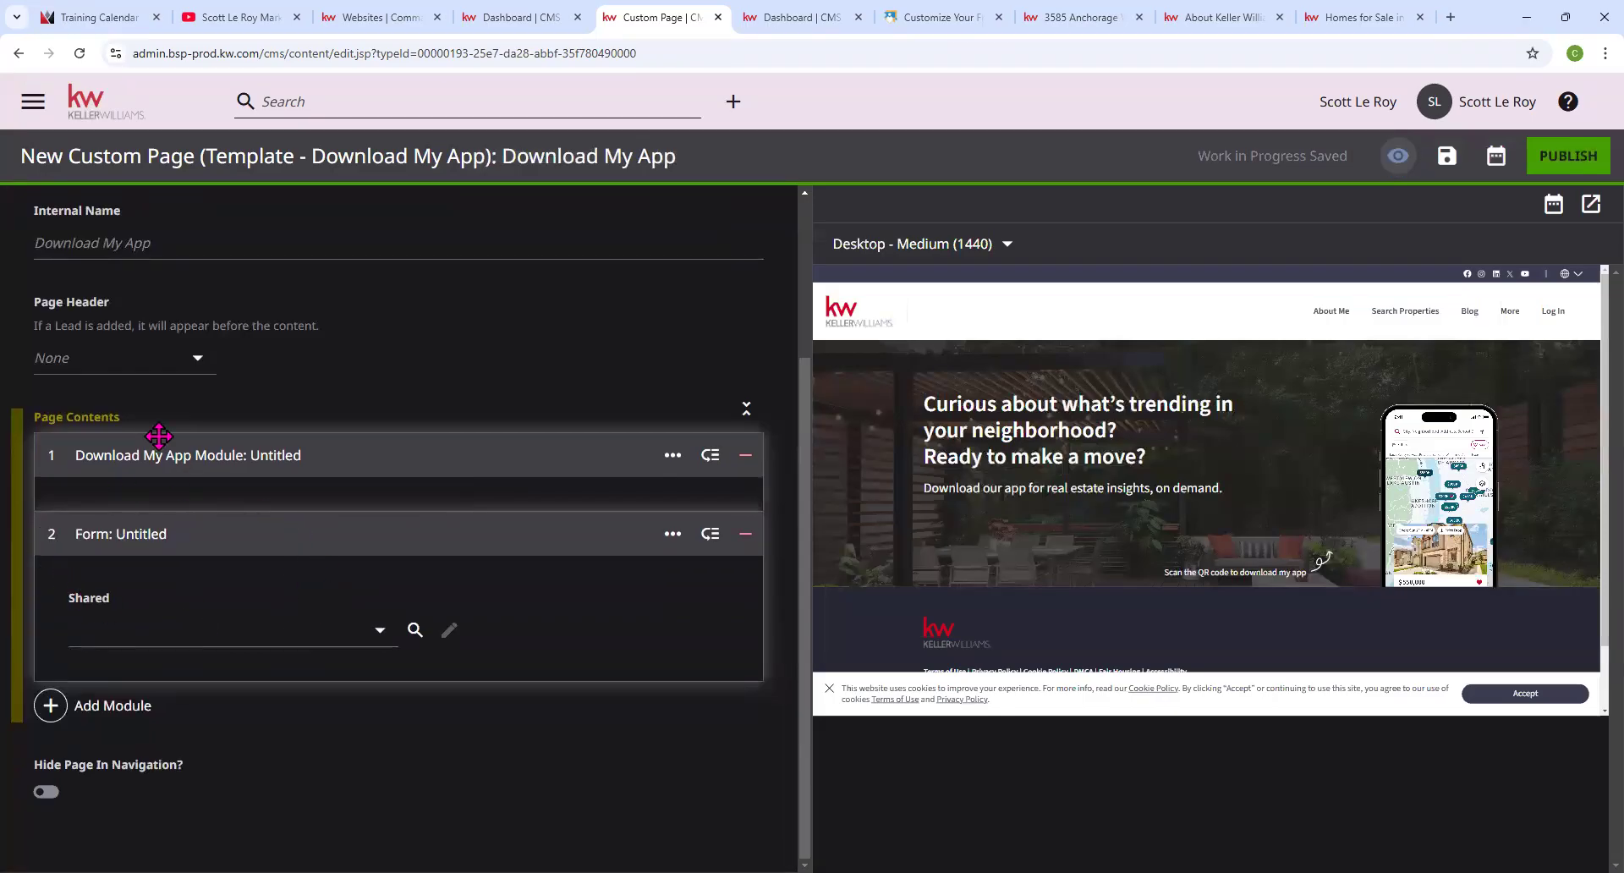
{"action": "left_click", "coordinate": [379, 634]}
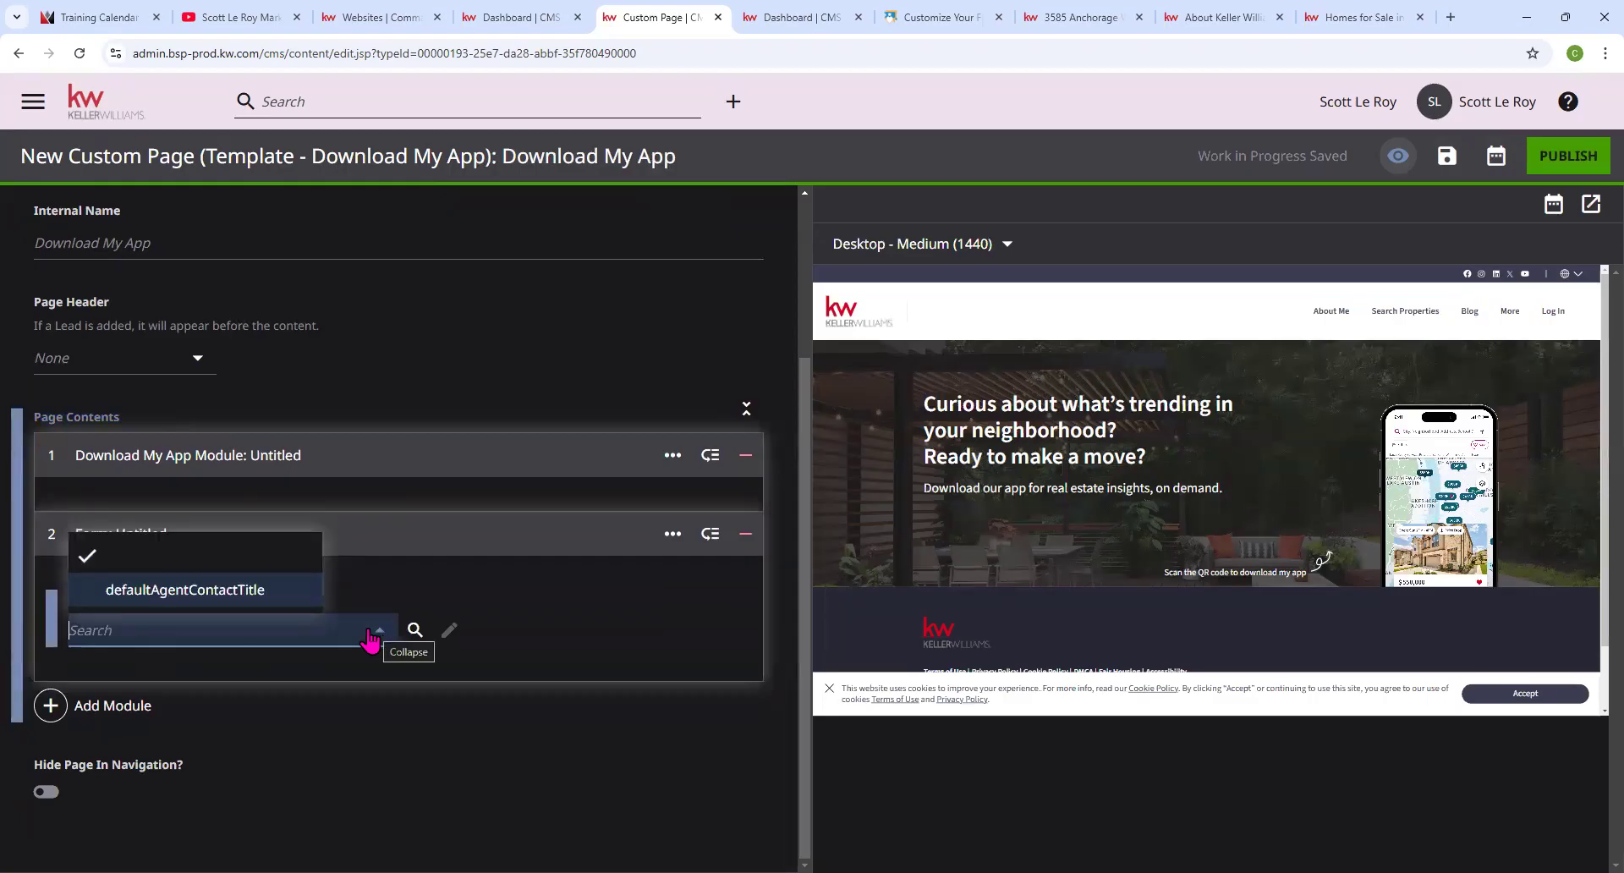
{"action": "left_click", "coordinate": [178, 597]}
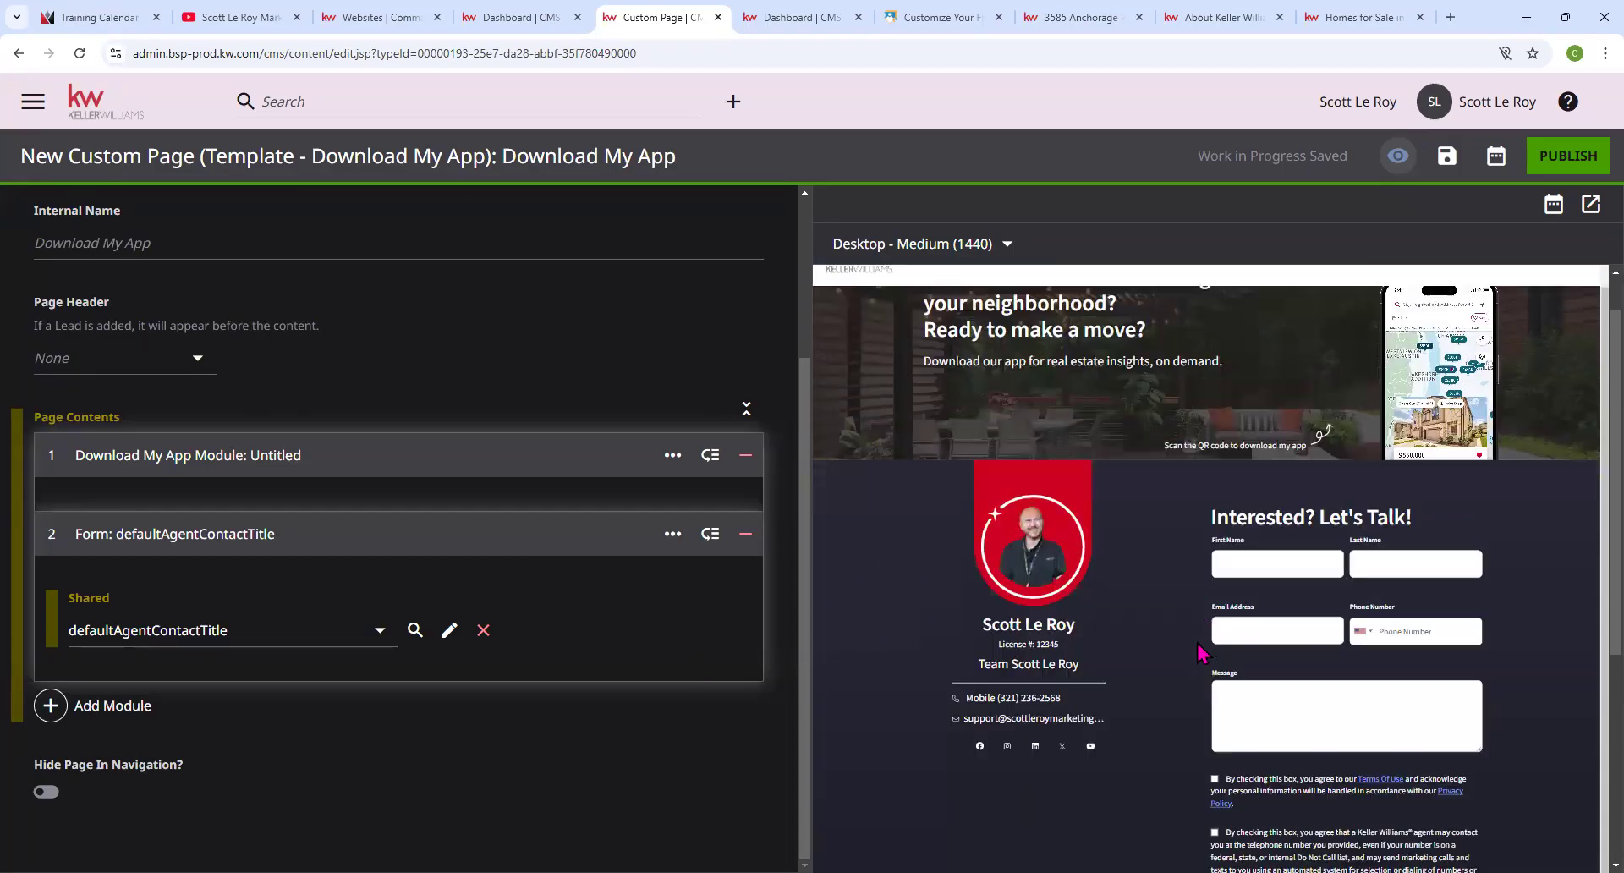
Review the page, then head back to the CMS dashboard via the KW logo.
{"action": "scroll", "coordinate": [1199, 651], "scroll_direction": "down", "scroll_amount": 4}
{"action": "scroll", "coordinate": [1200, 651], "scroll_direction": "up", "scroll_amount": 4}
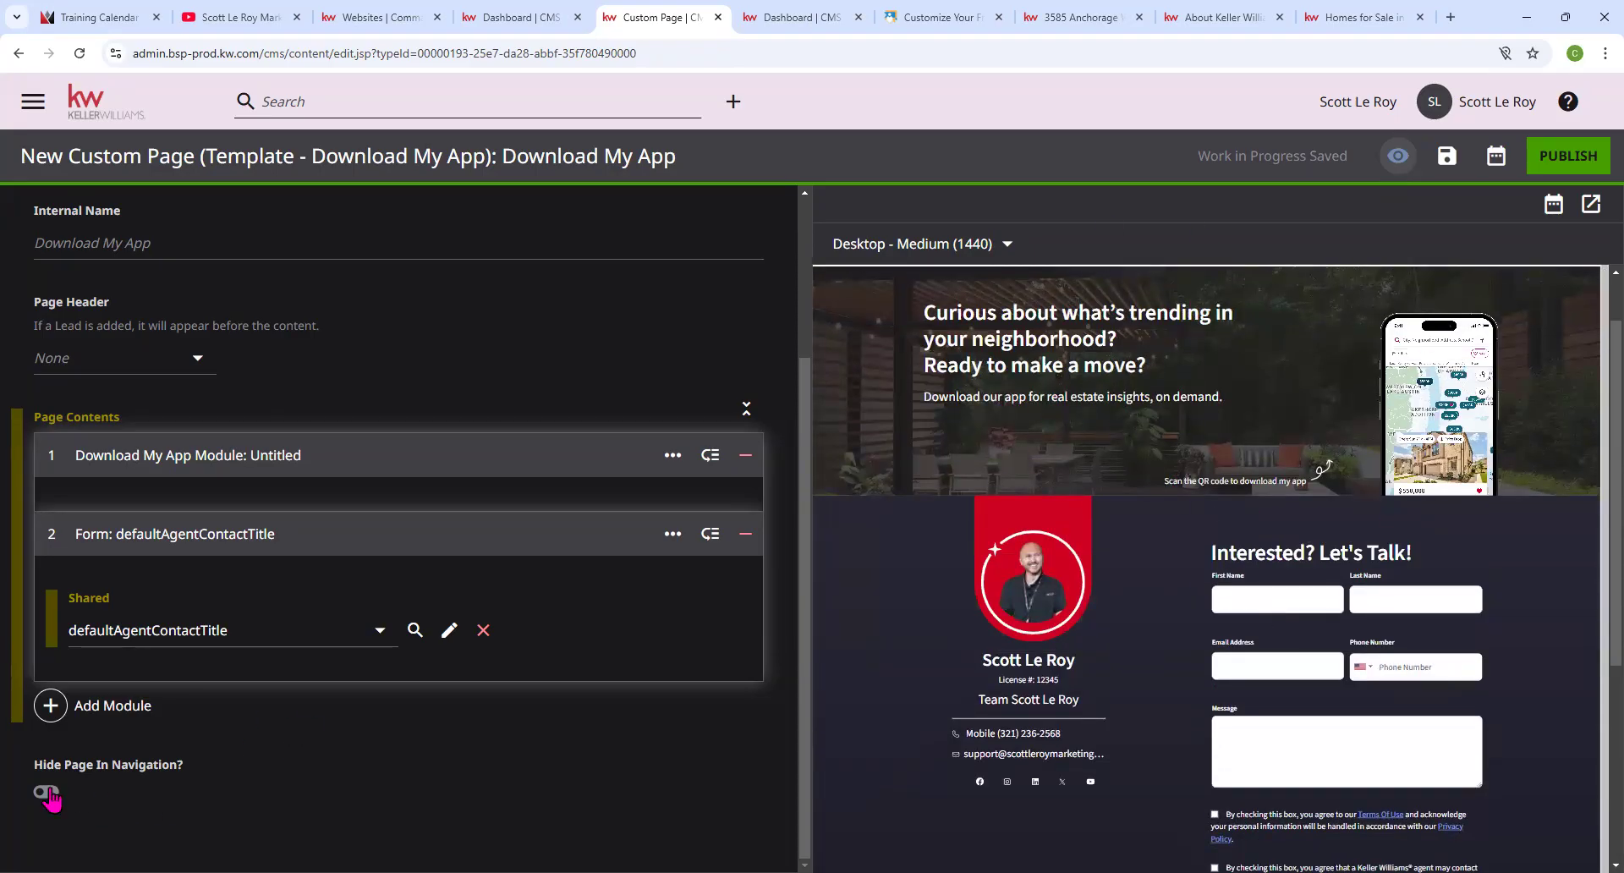
{"action": "scroll", "coordinate": [1029, 509], "scroll_direction": "up", "scroll_amount": 1}
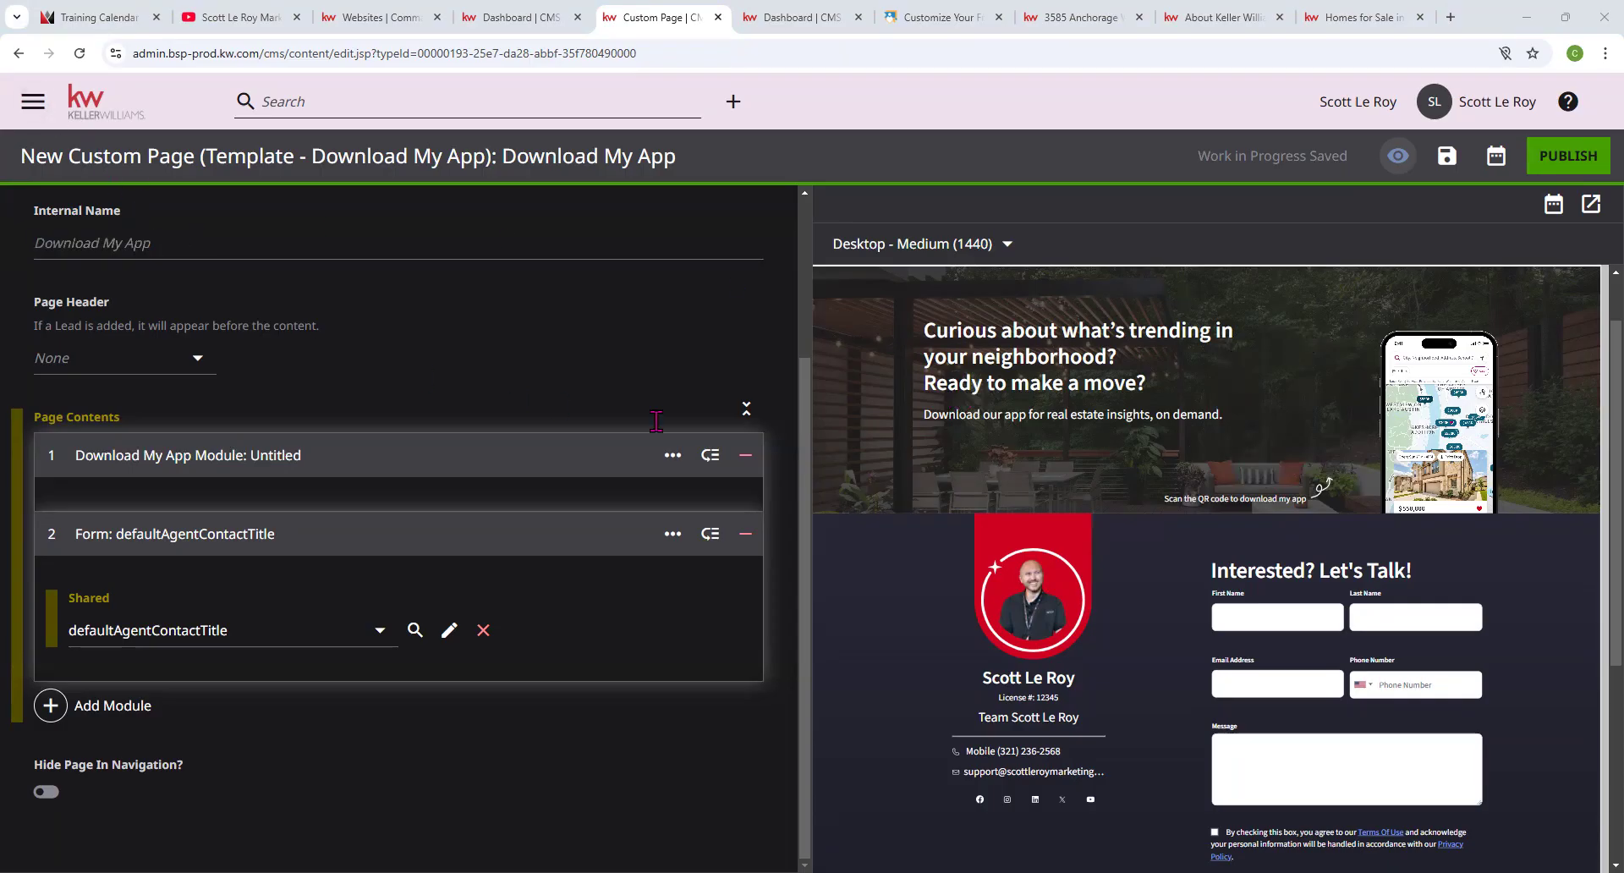
{"action": "left_click", "coordinate": [100, 108]}
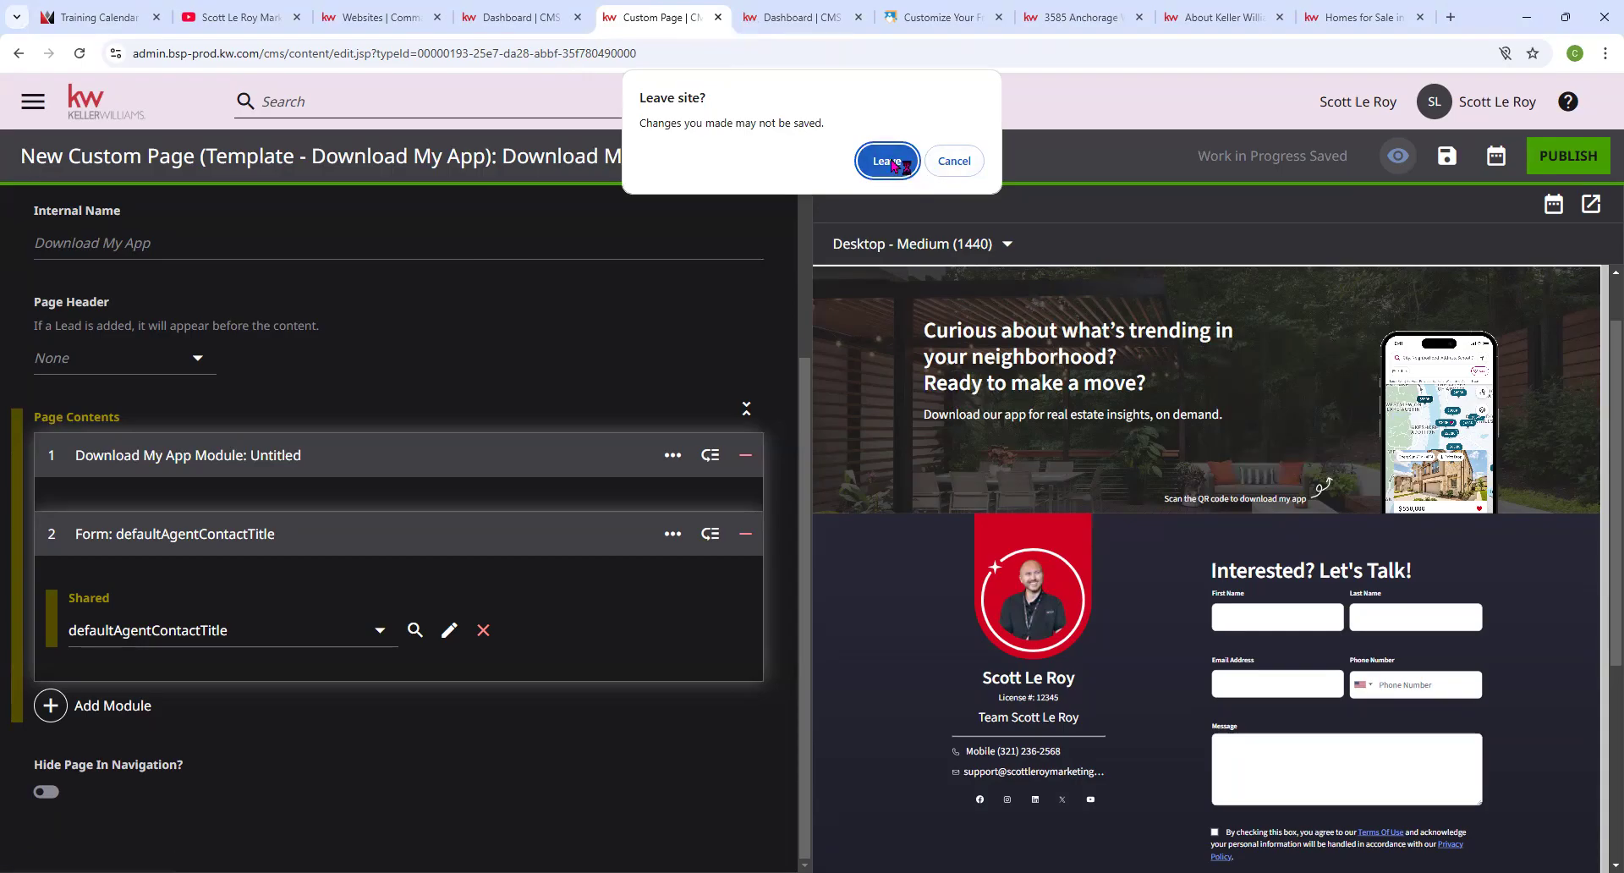
Leave the editor, open Template - Home Valuation, and expand its Home Value Search Component.
{"action": "left_click", "coordinate": [890, 162]}
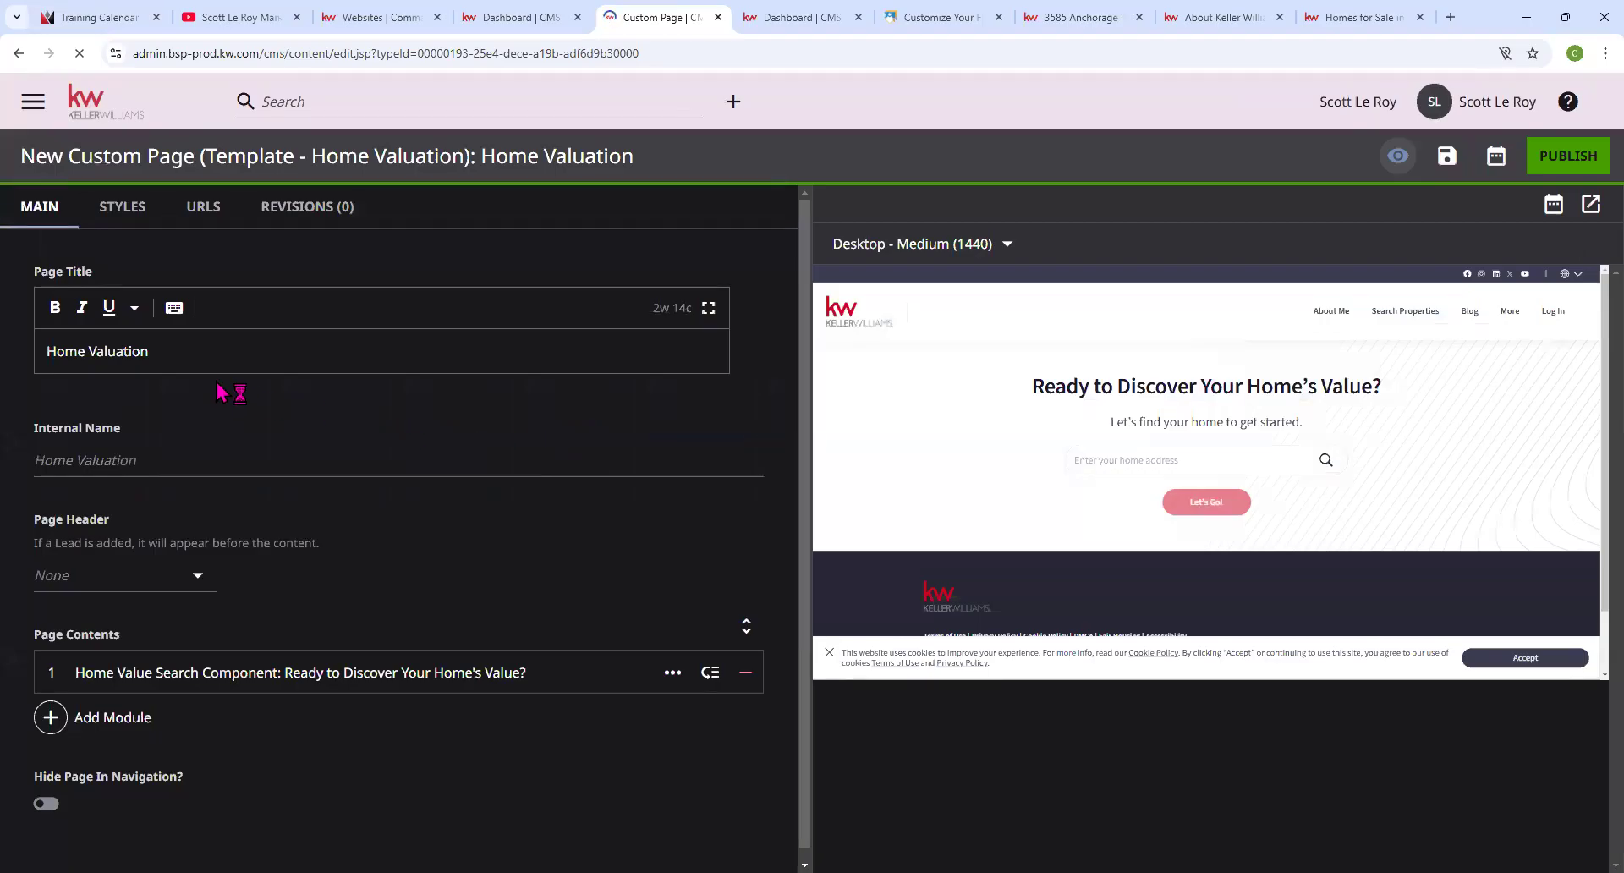
{"action": "left_click", "coordinate": [128, 450]}
{"action": "left_click", "coordinate": [236, 680]}
{"action": "scroll", "coordinate": [240, 679], "scroll_direction": "down", "scroll_amount": 4}
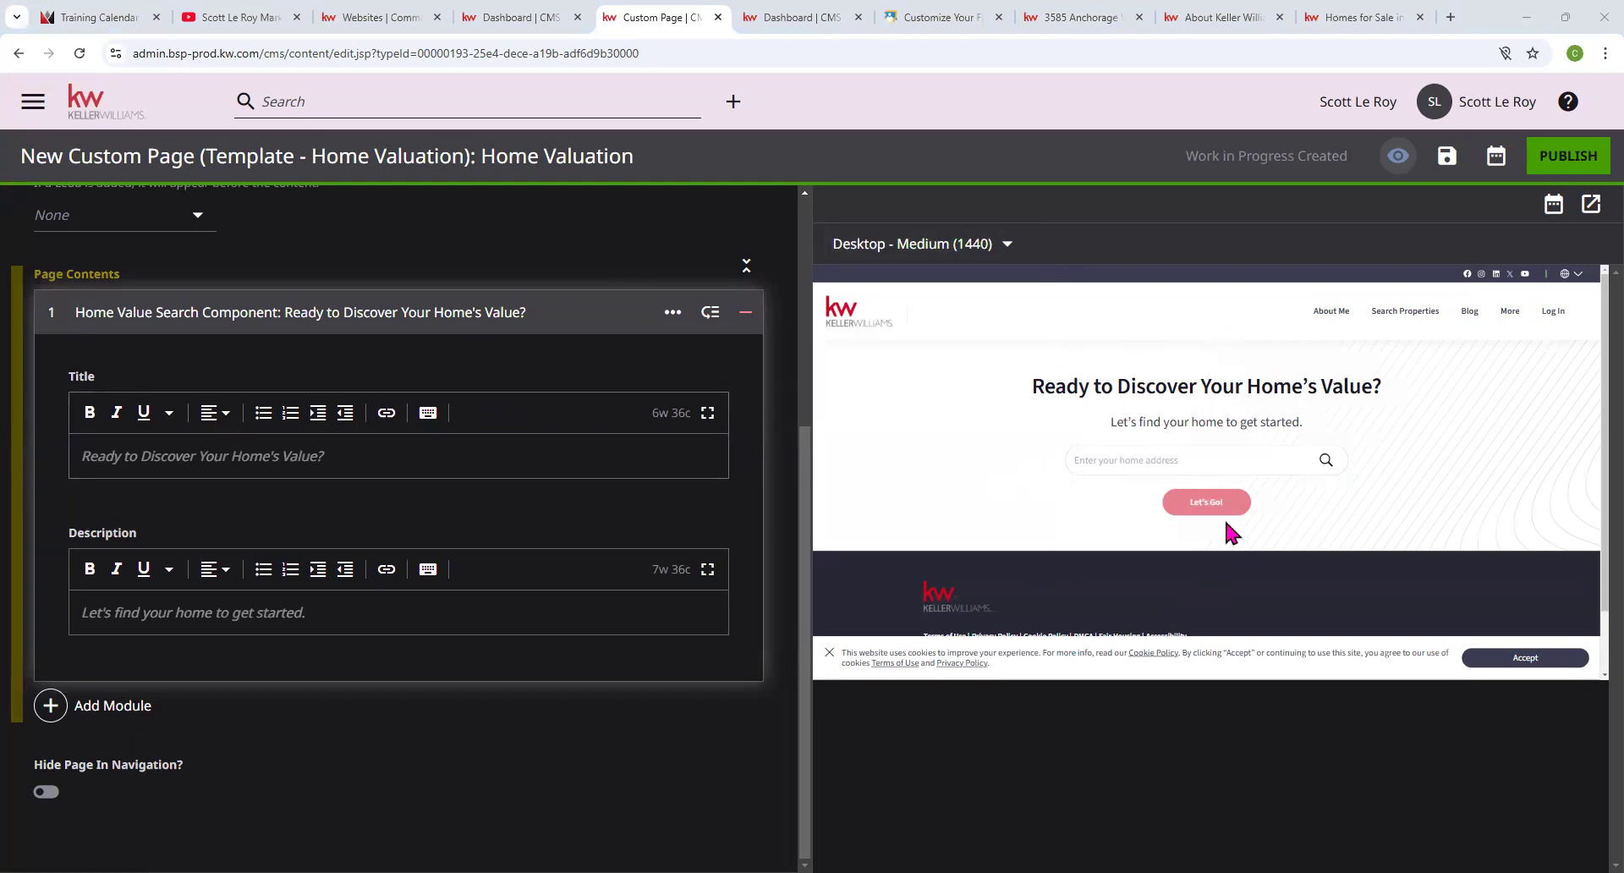
{"action": "scroll", "coordinate": [410, 566], "scroll_direction": "up", "scroll_amount": 4}
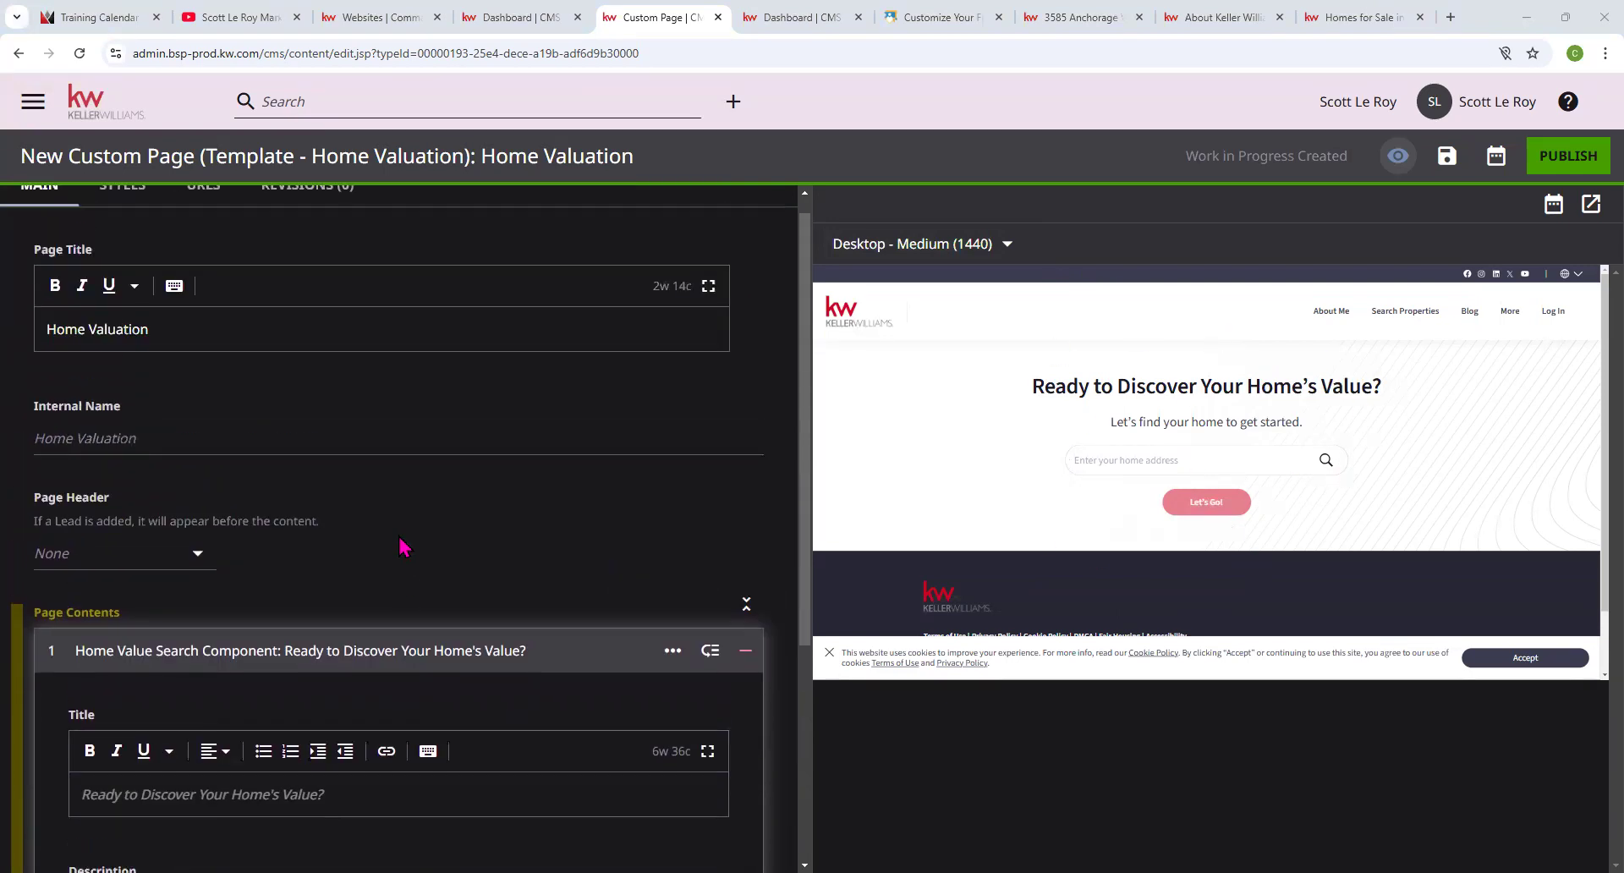
{"action": "scroll", "coordinate": [424, 486], "scroll_direction": "down", "scroll_amount": 4}
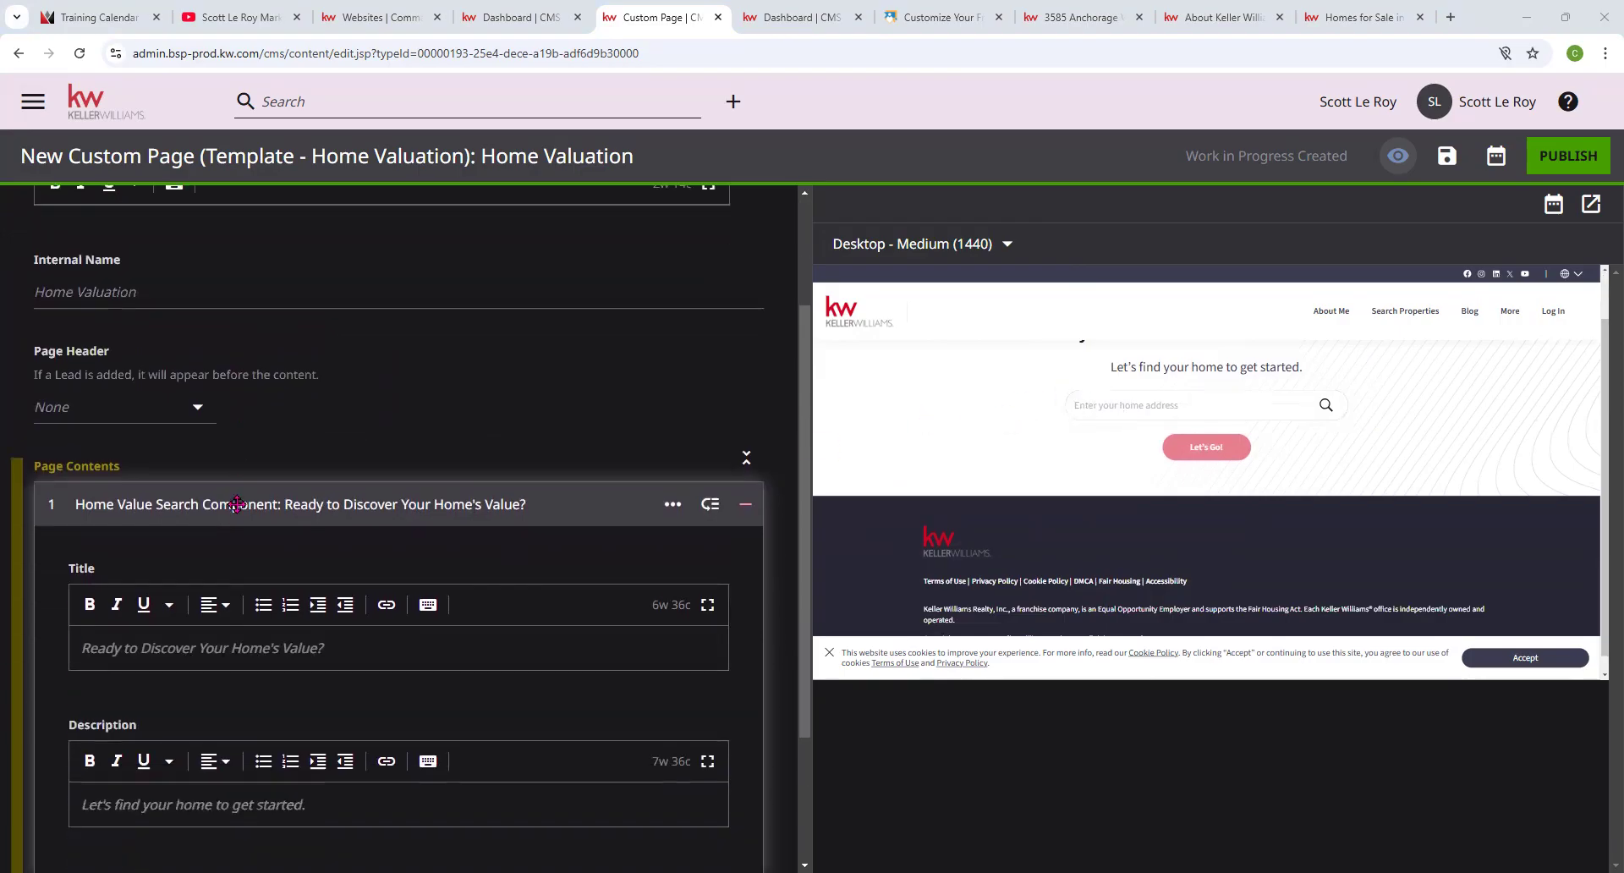
Add a Form module set to the shared defaultAgentContactTitle form.
{"action": "left_click", "coordinate": [93, 712]}
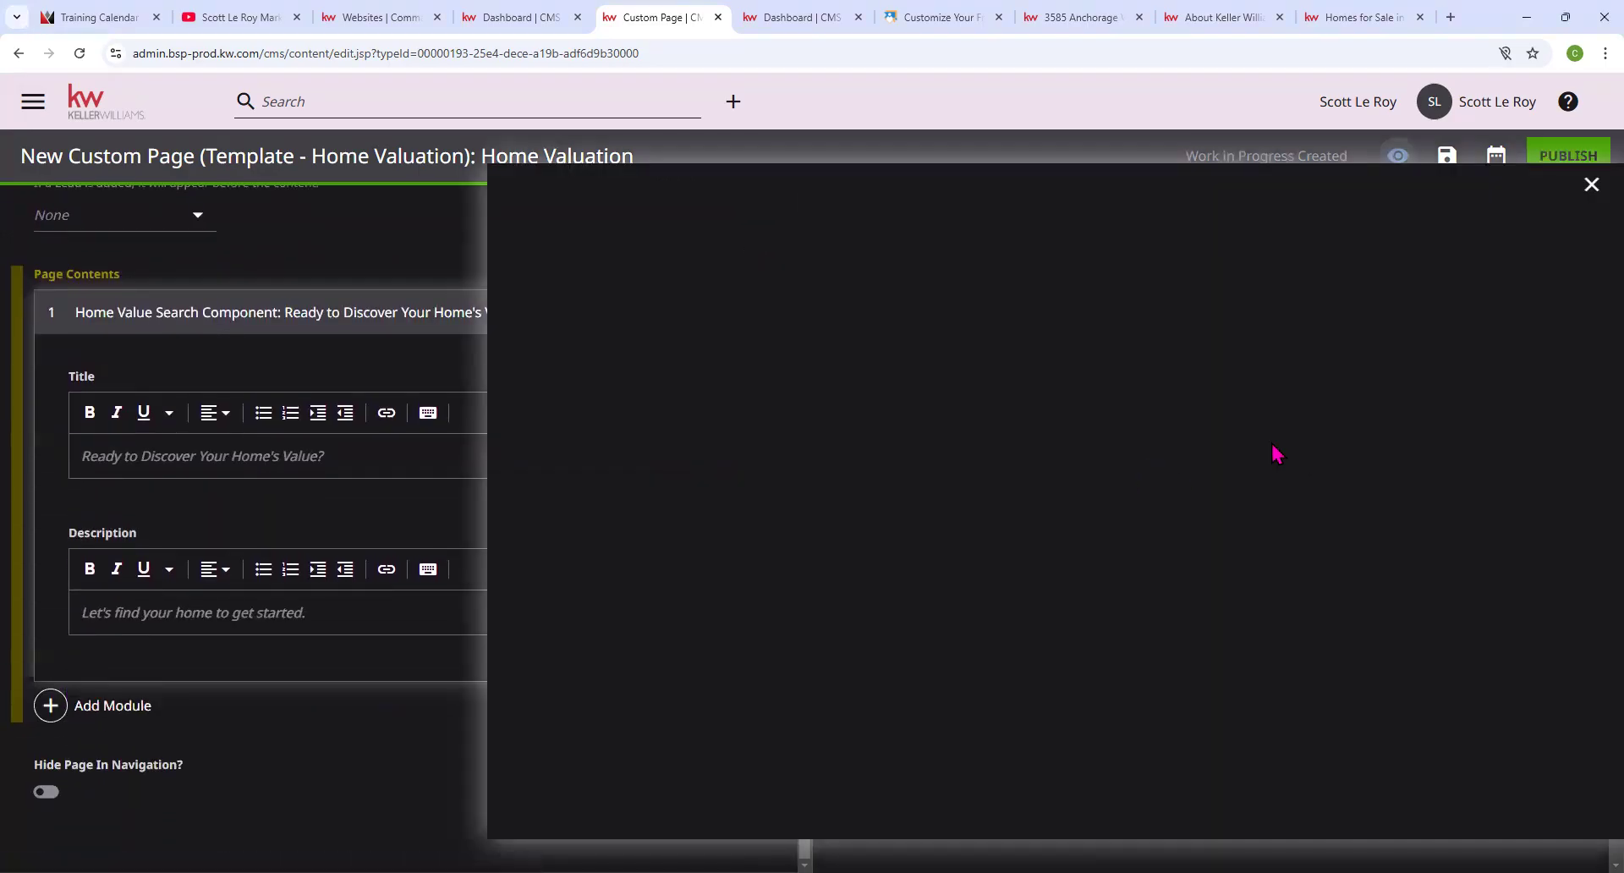
{"action": "scroll", "coordinate": [925, 424], "scroll_direction": "down", "scroll_amount": 6}
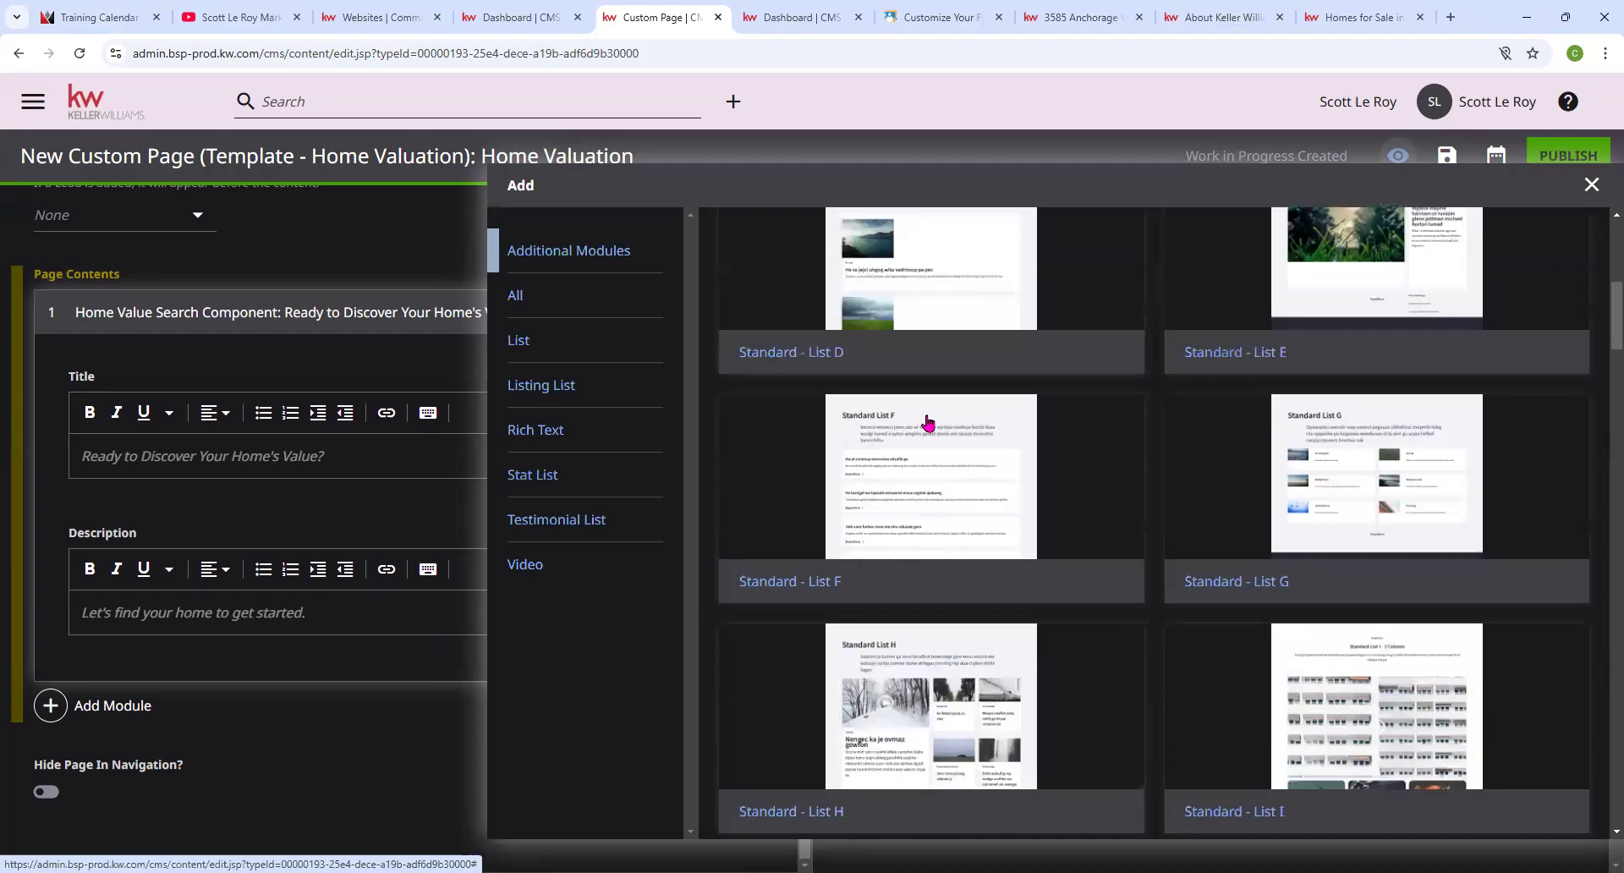
{"action": "left_click", "coordinate": [1590, 200]}
{"action": "left_click", "coordinate": [132, 708]}
{"action": "scroll", "coordinate": [844, 395], "scroll_direction": "down", "scroll_amount": 15}
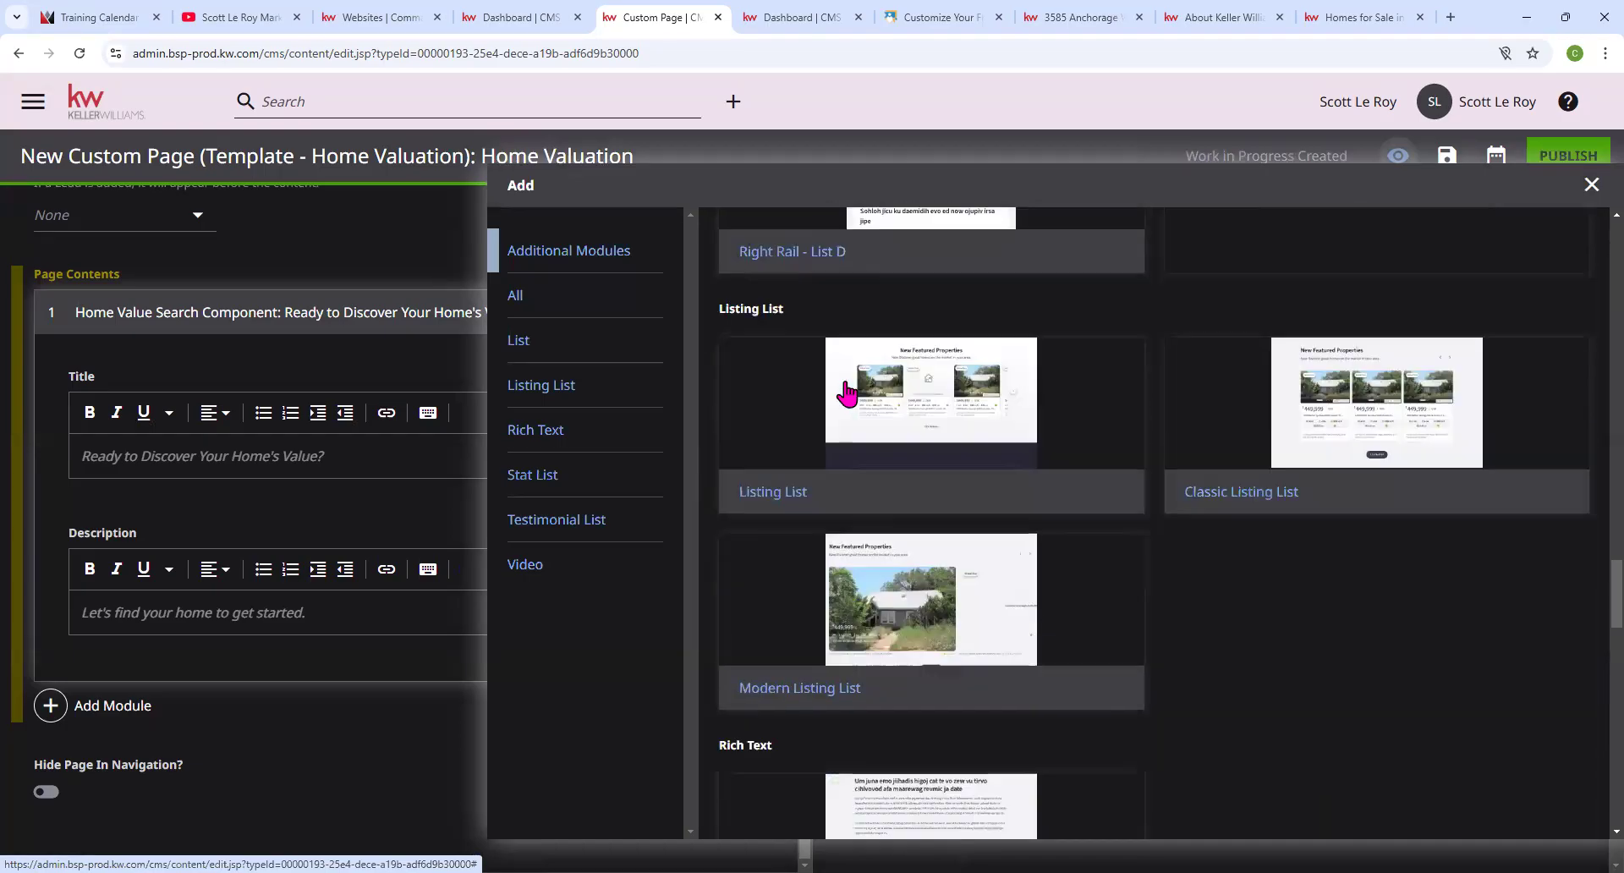
{"action": "scroll", "coordinate": [844, 395], "scroll_direction": "down", "scroll_amount": 20}
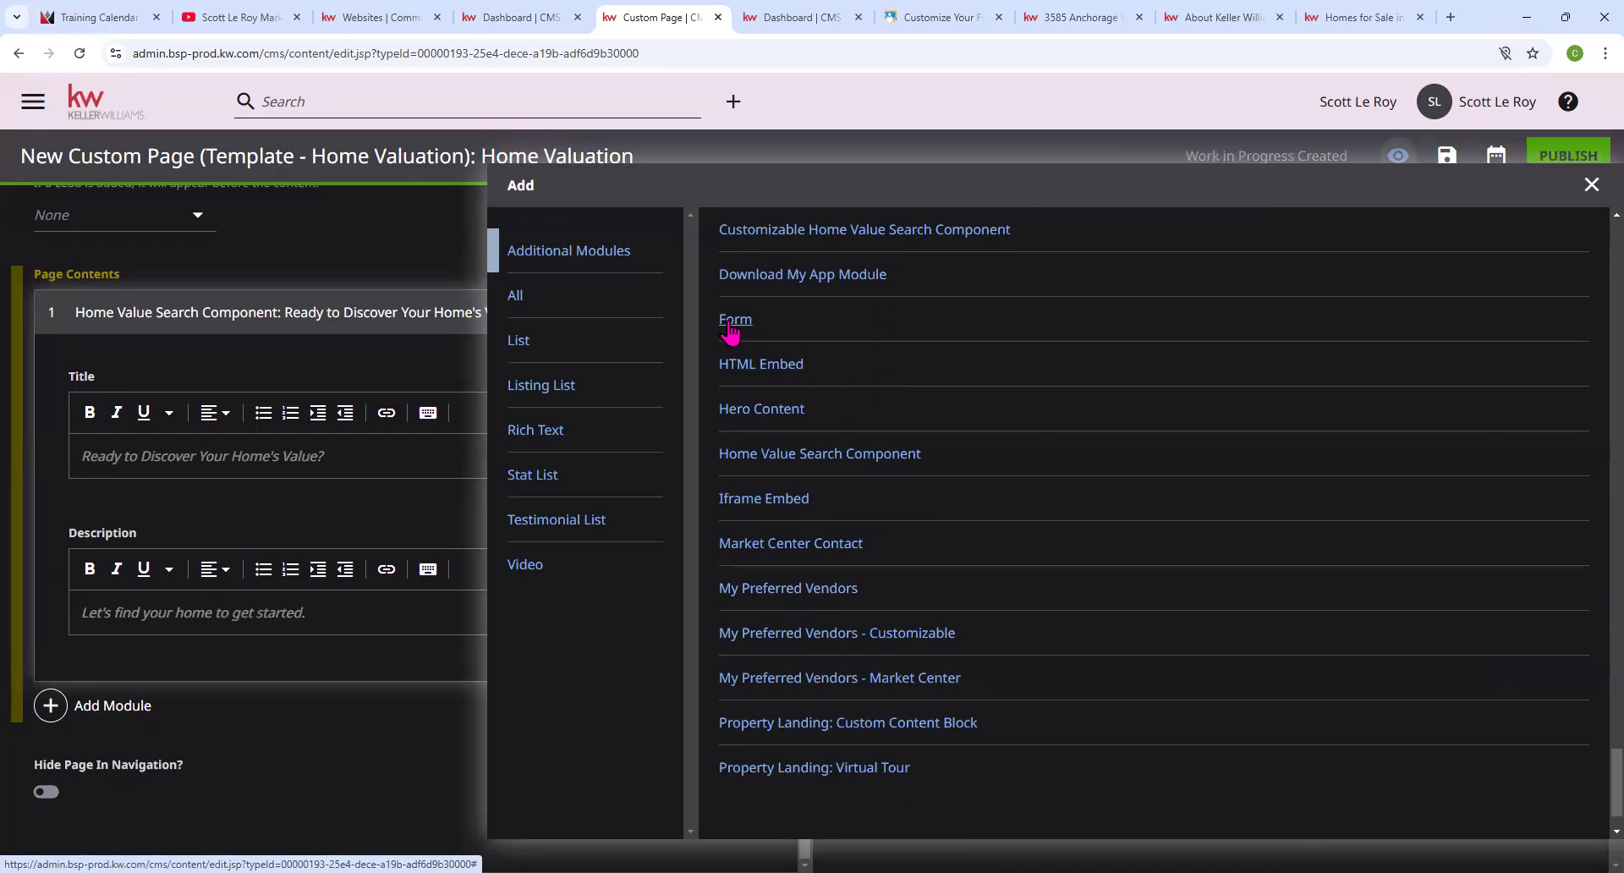
{"action": "left_click", "coordinate": [732, 320]}
{"action": "scroll", "coordinate": [373, 616], "scroll_direction": "down", "scroll_amount": 2}
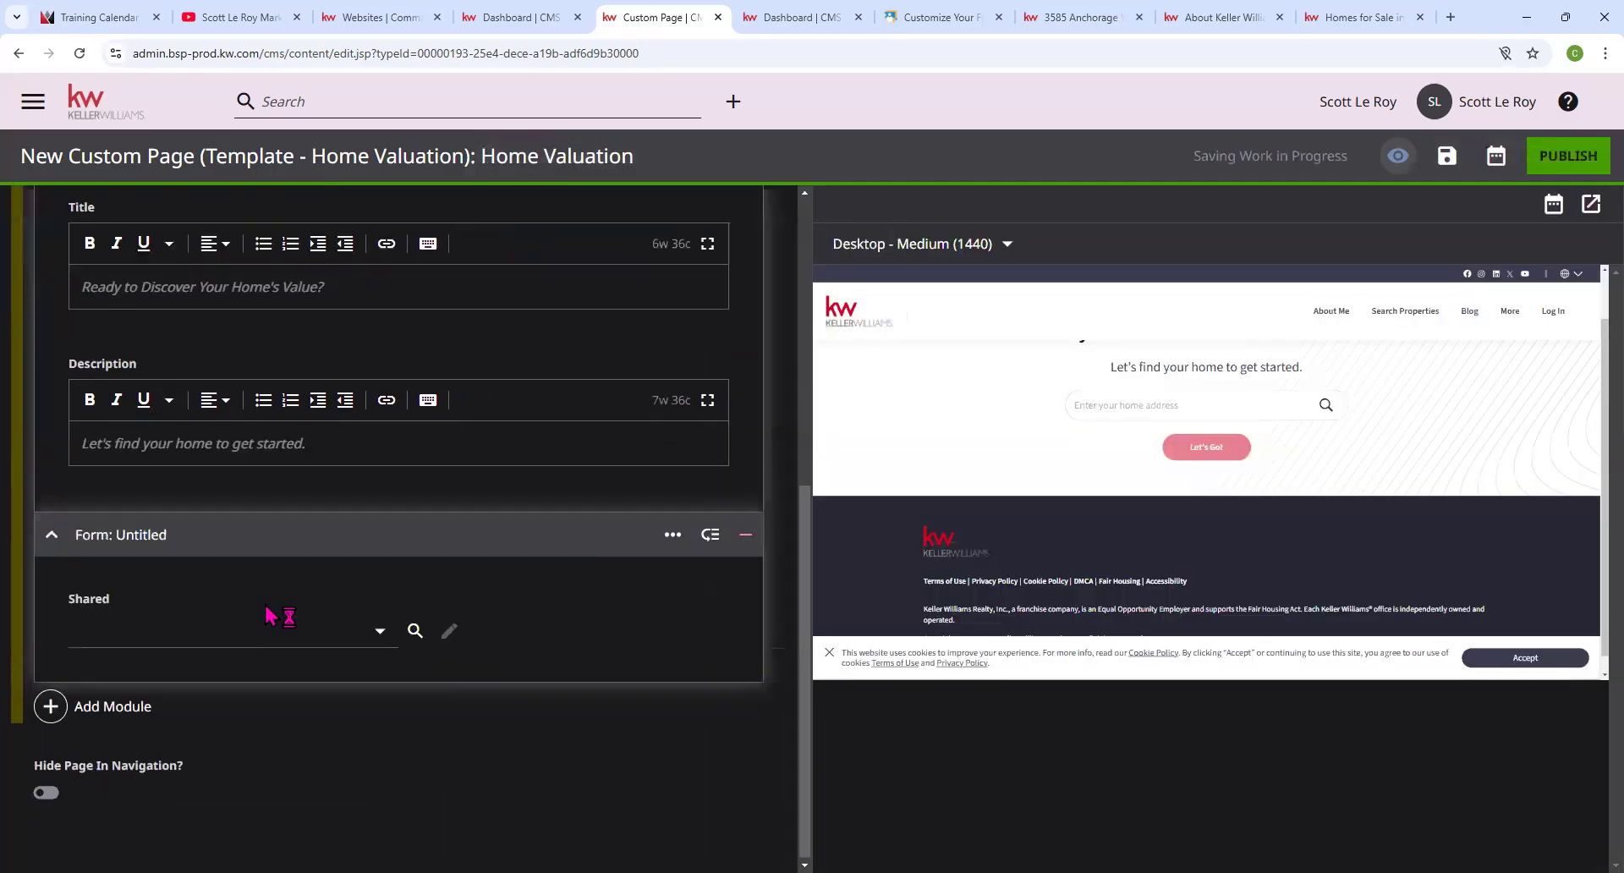
{"action": "left_click", "coordinate": [379, 630]}
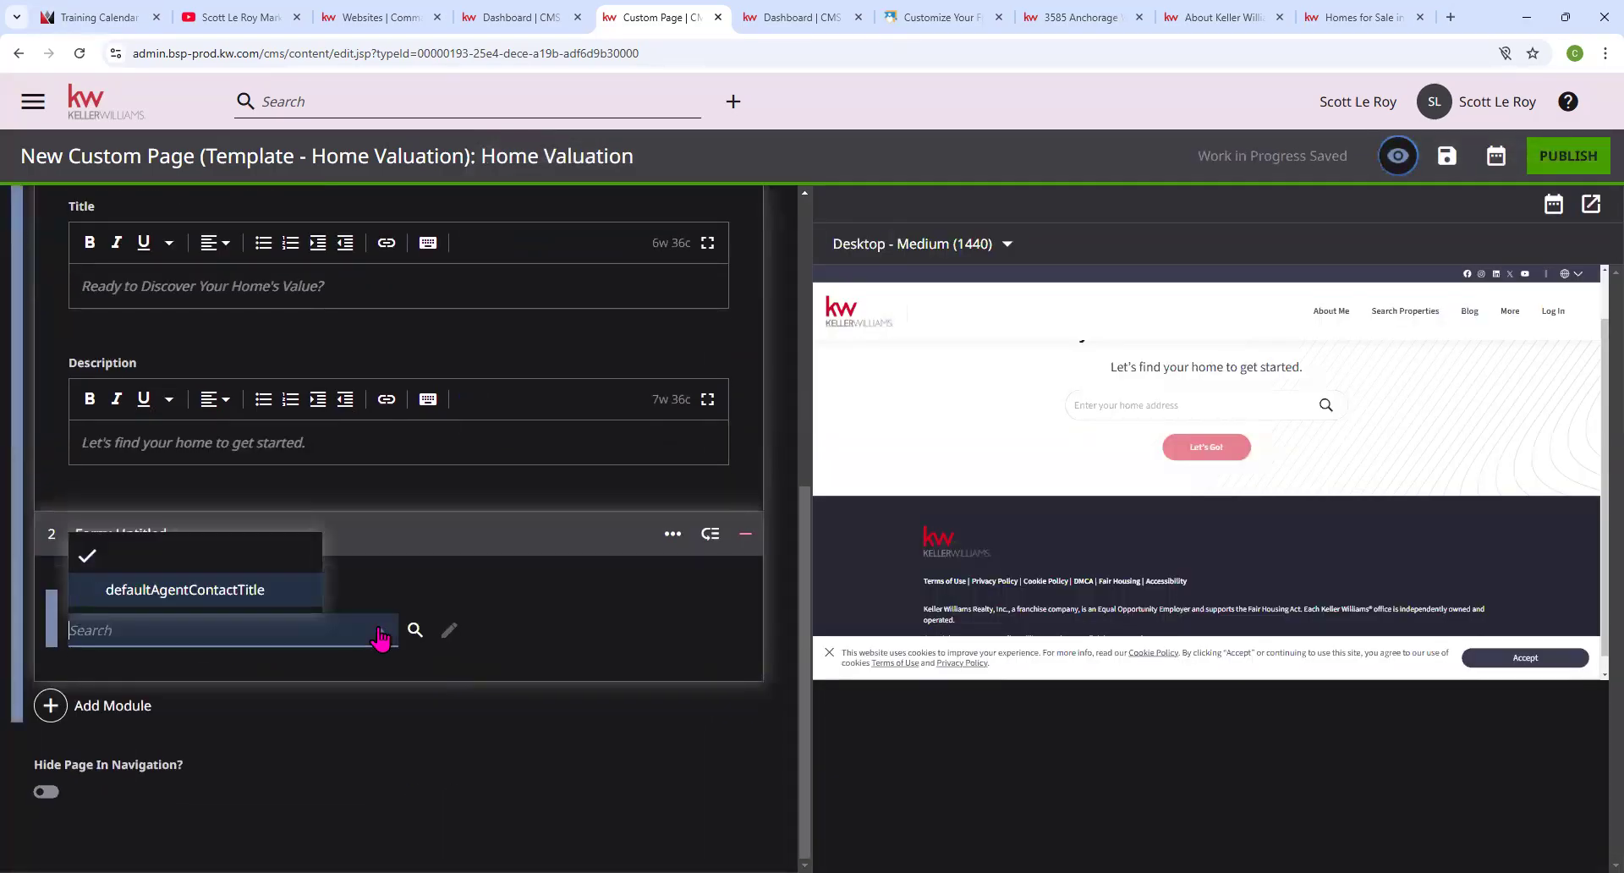
{"action": "left_click", "coordinate": [207, 590]}
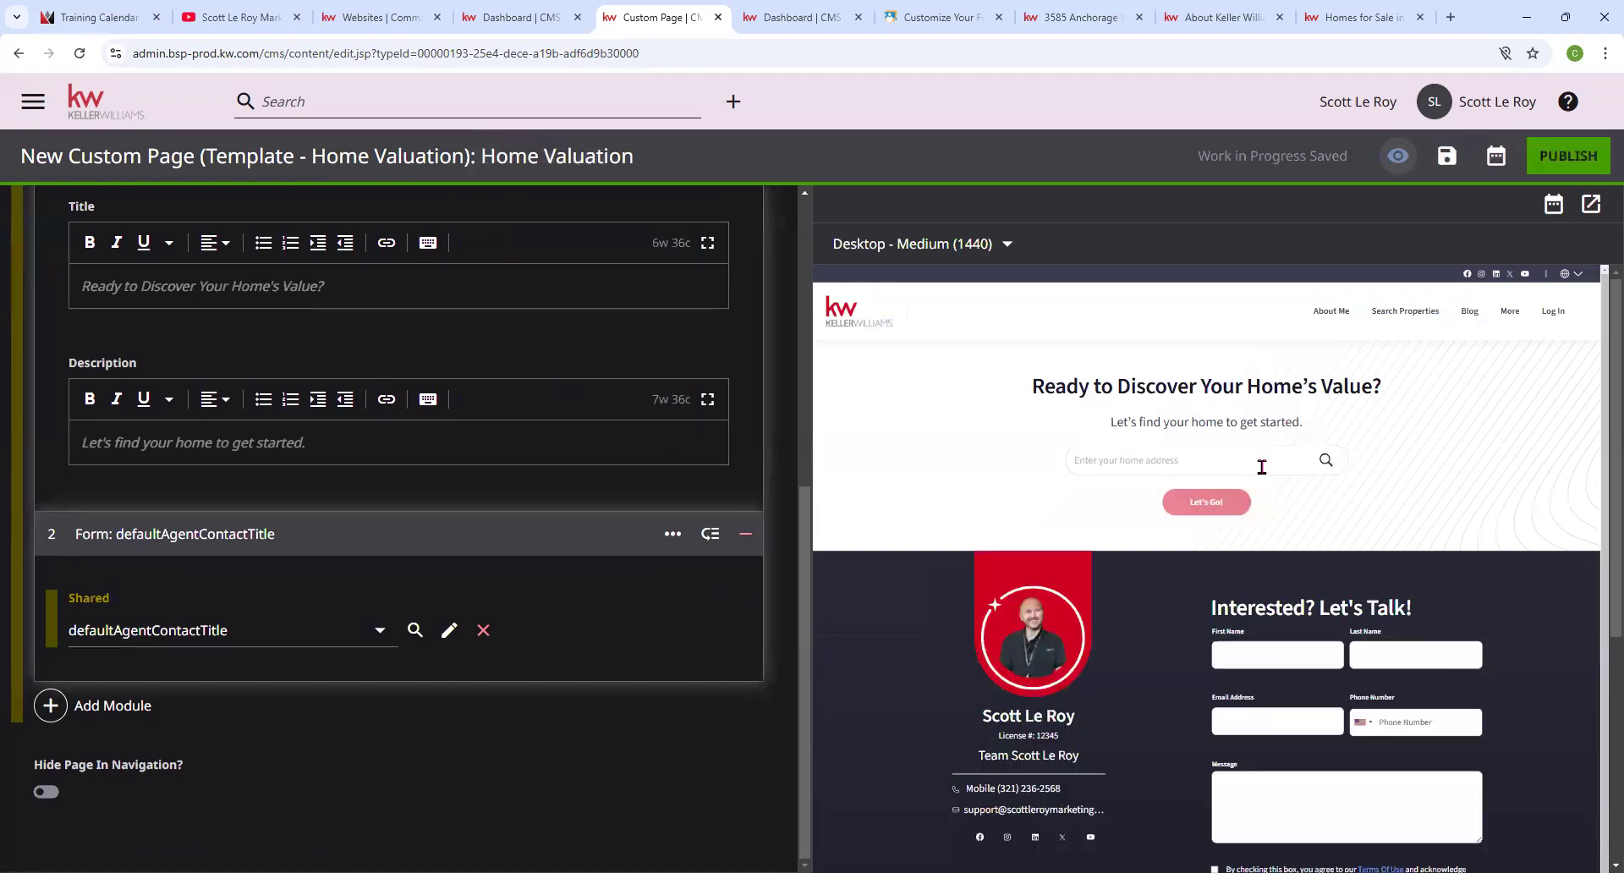
Scroll through the page to check the form below the Home Value Search Component.
{"action": "scroll", "coordinate": [1264, 474], "scroll_direction": "down", "scroll_amount": 1}
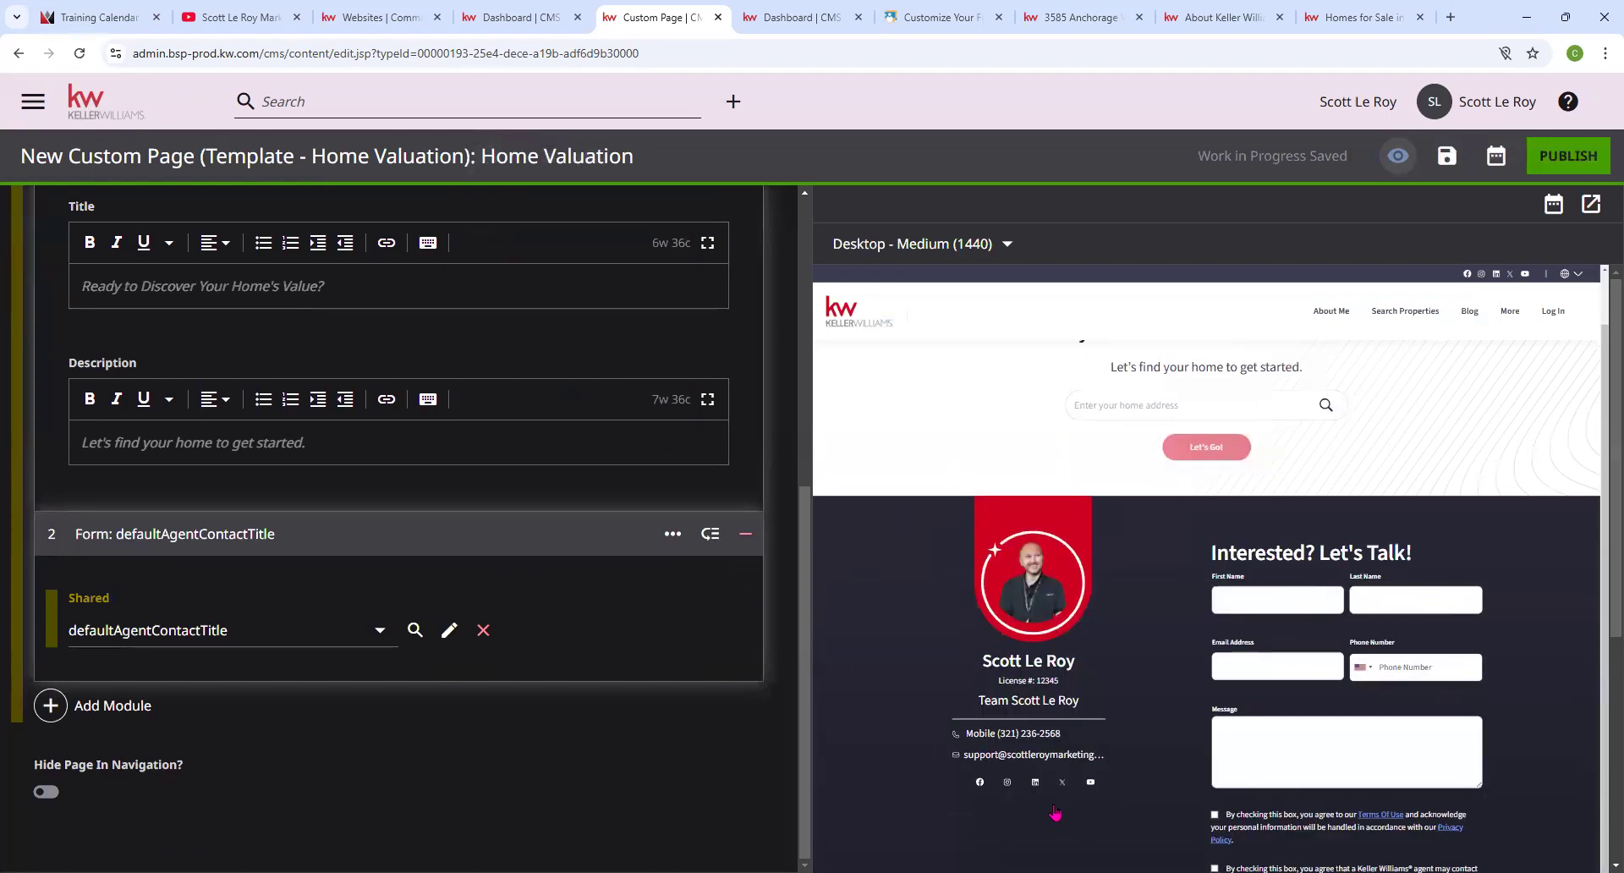
{"action": "scroll", "coordinate": [1410, 499], "scroll_direction": "up", "scroll_amount": 1}
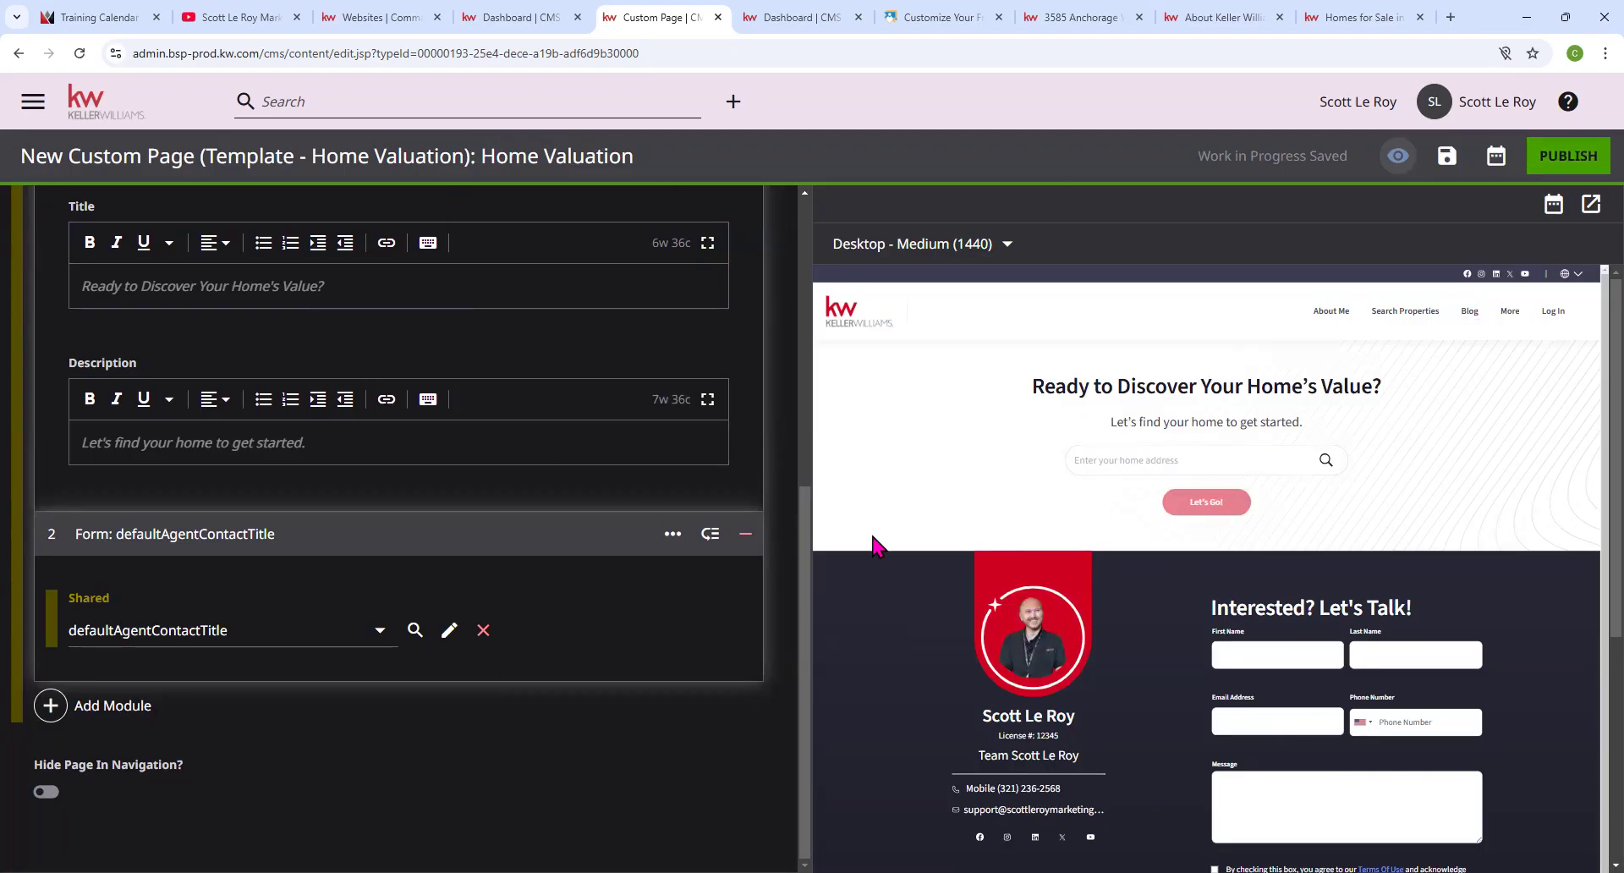
{"action": "scroll", "coordinate": [392, 406], "scroll_direction": "up", "scroll_amount": 5}
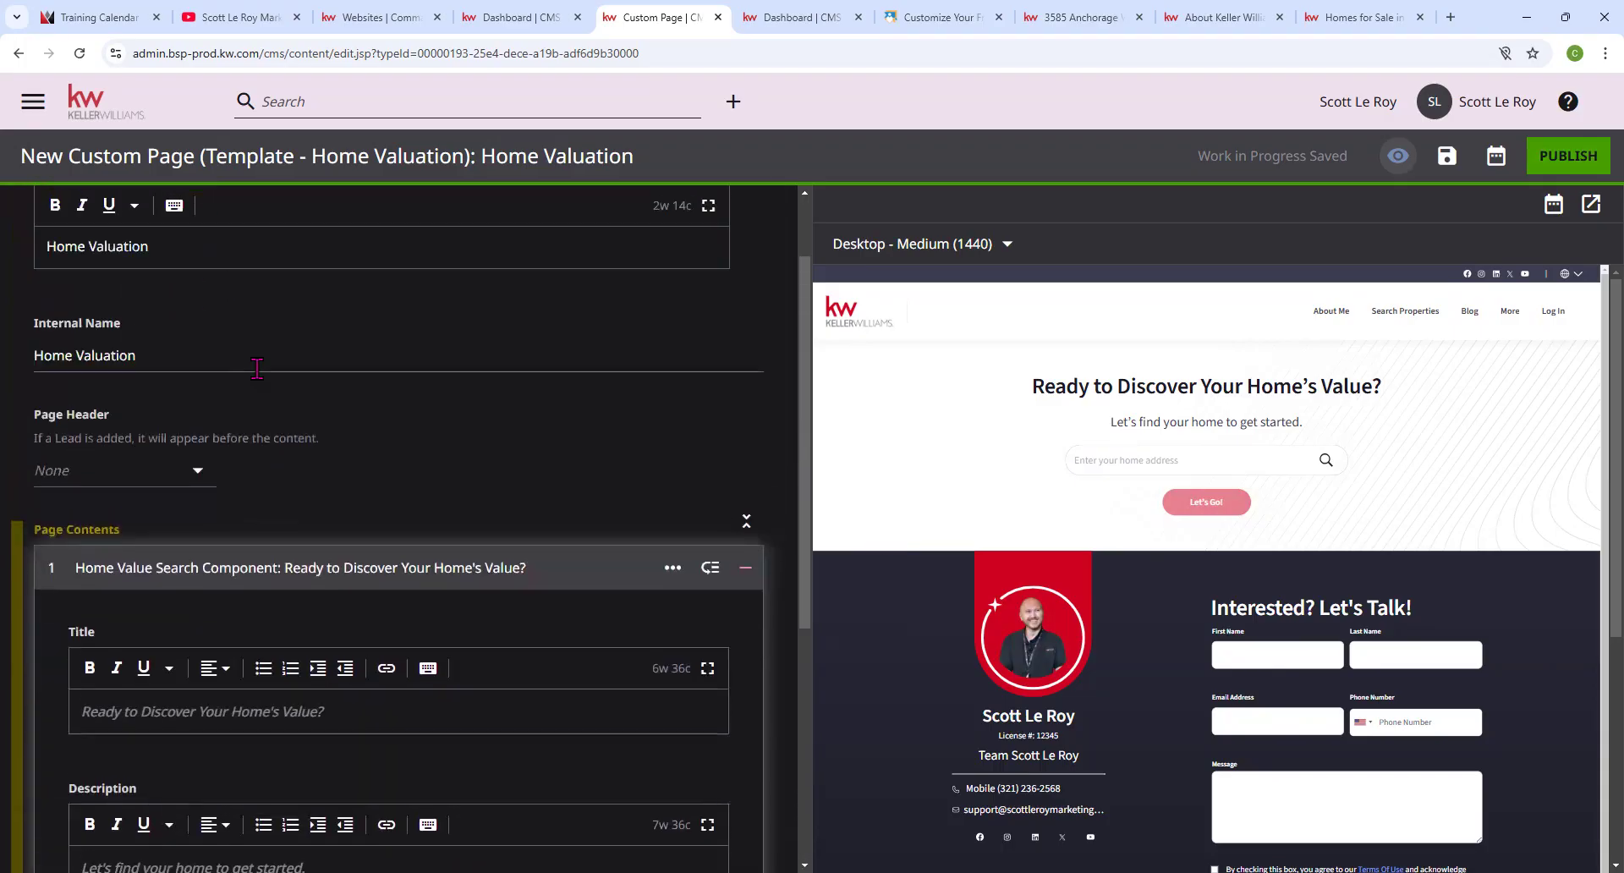
{"action": "scroll", "coordinate": [258, 319], "scroll_direction": "up", "scroll_amount": 1}
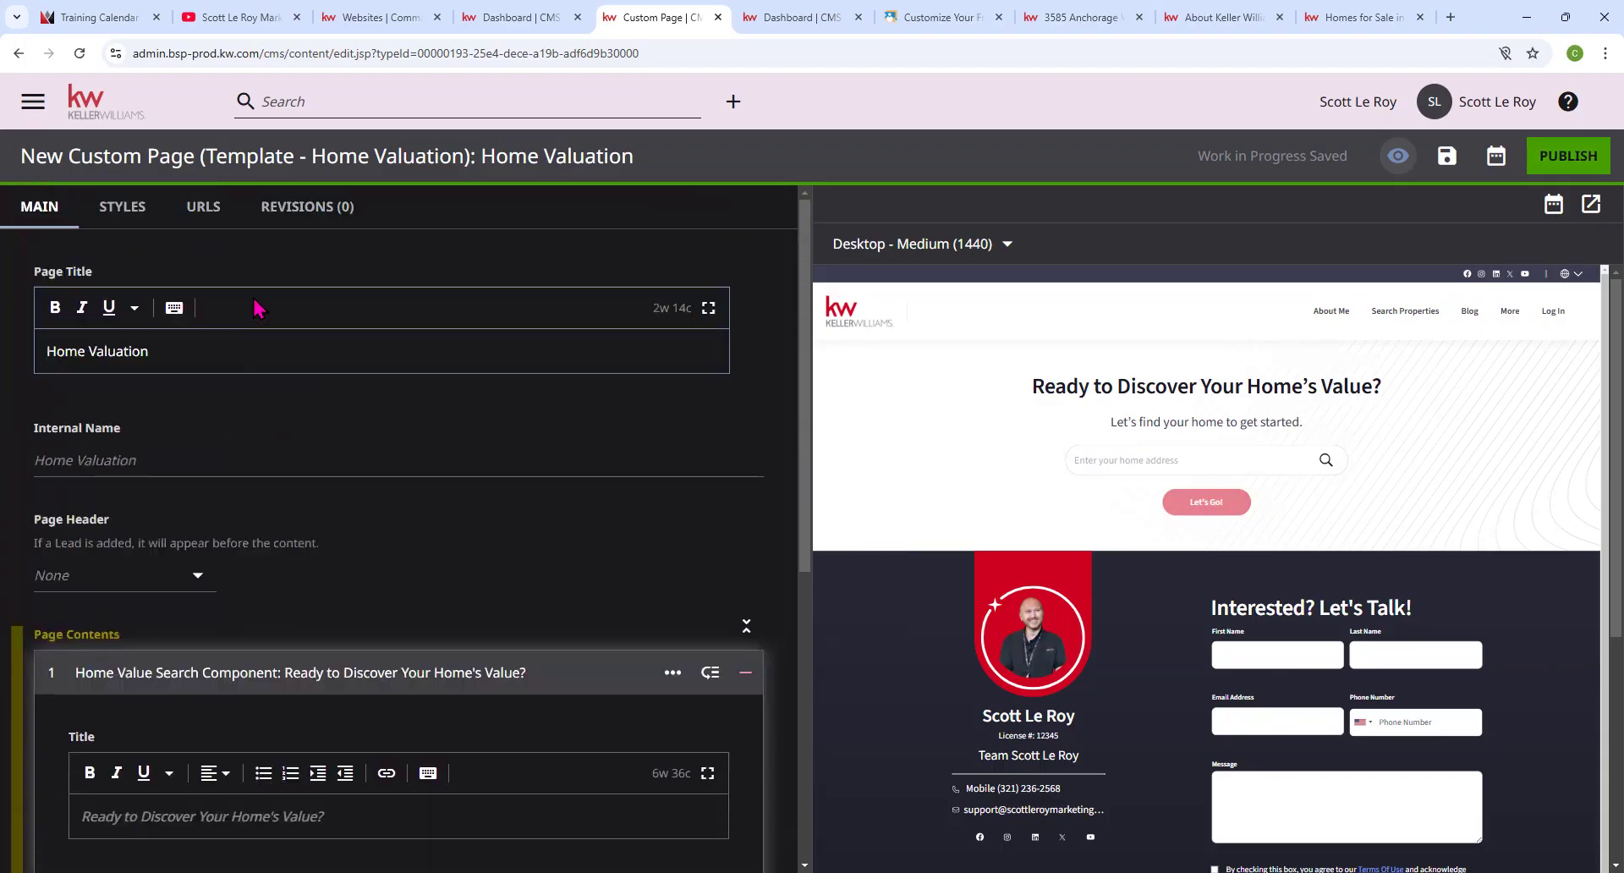
Exit the Home Valuation editor, confirm Leave, and scroll the CMS dashboard.
{"action": "left_click", "coordinate": [101, 100]}
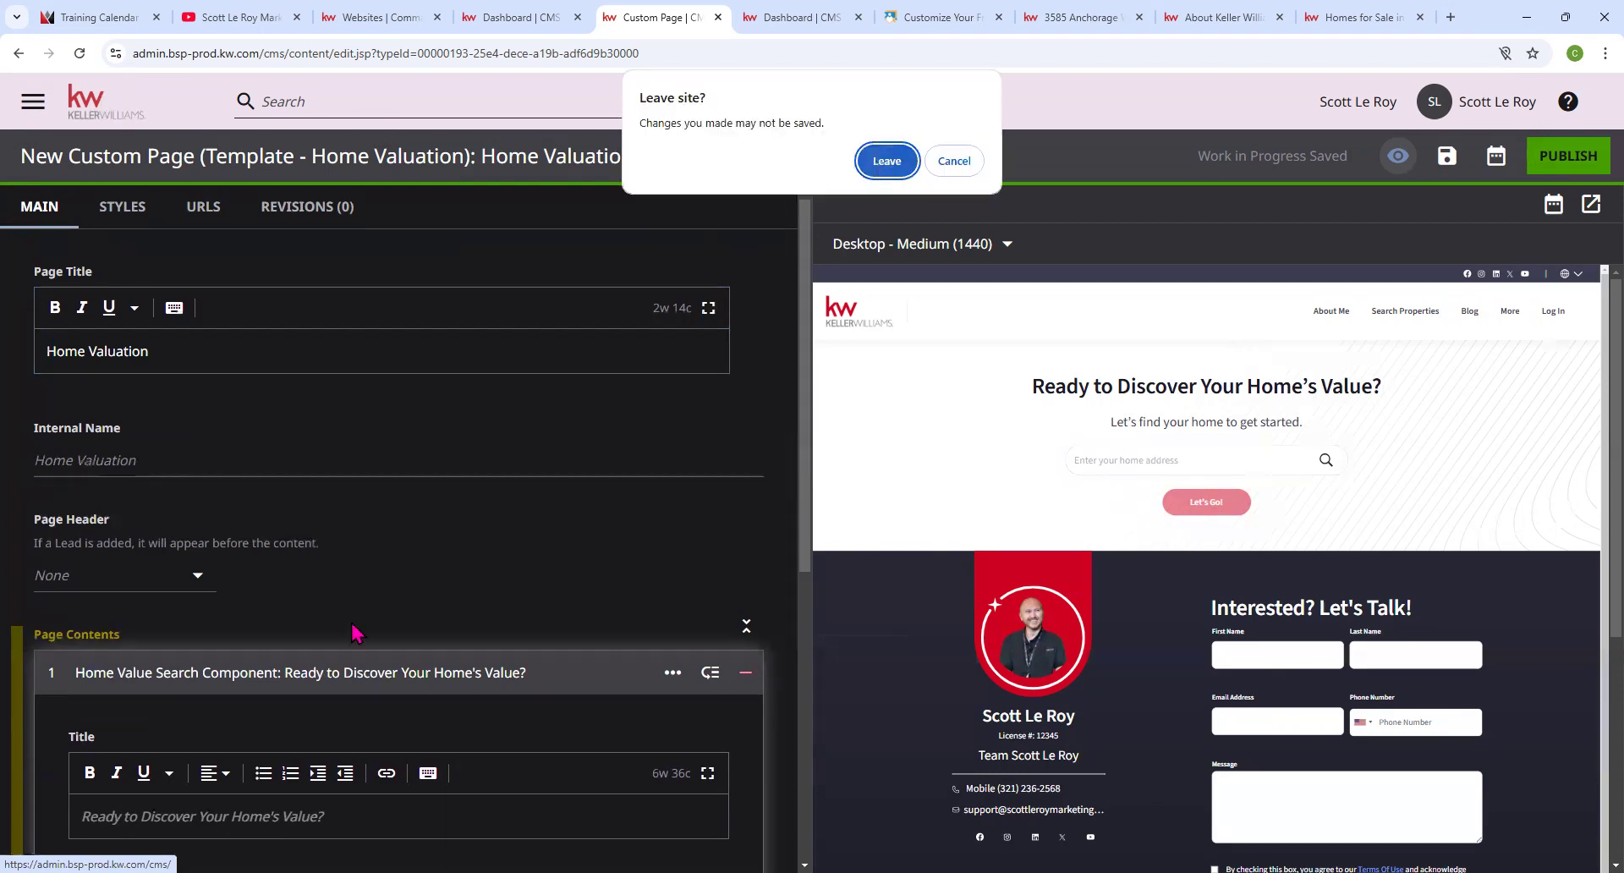
{"action": "key", "text": "Return"}
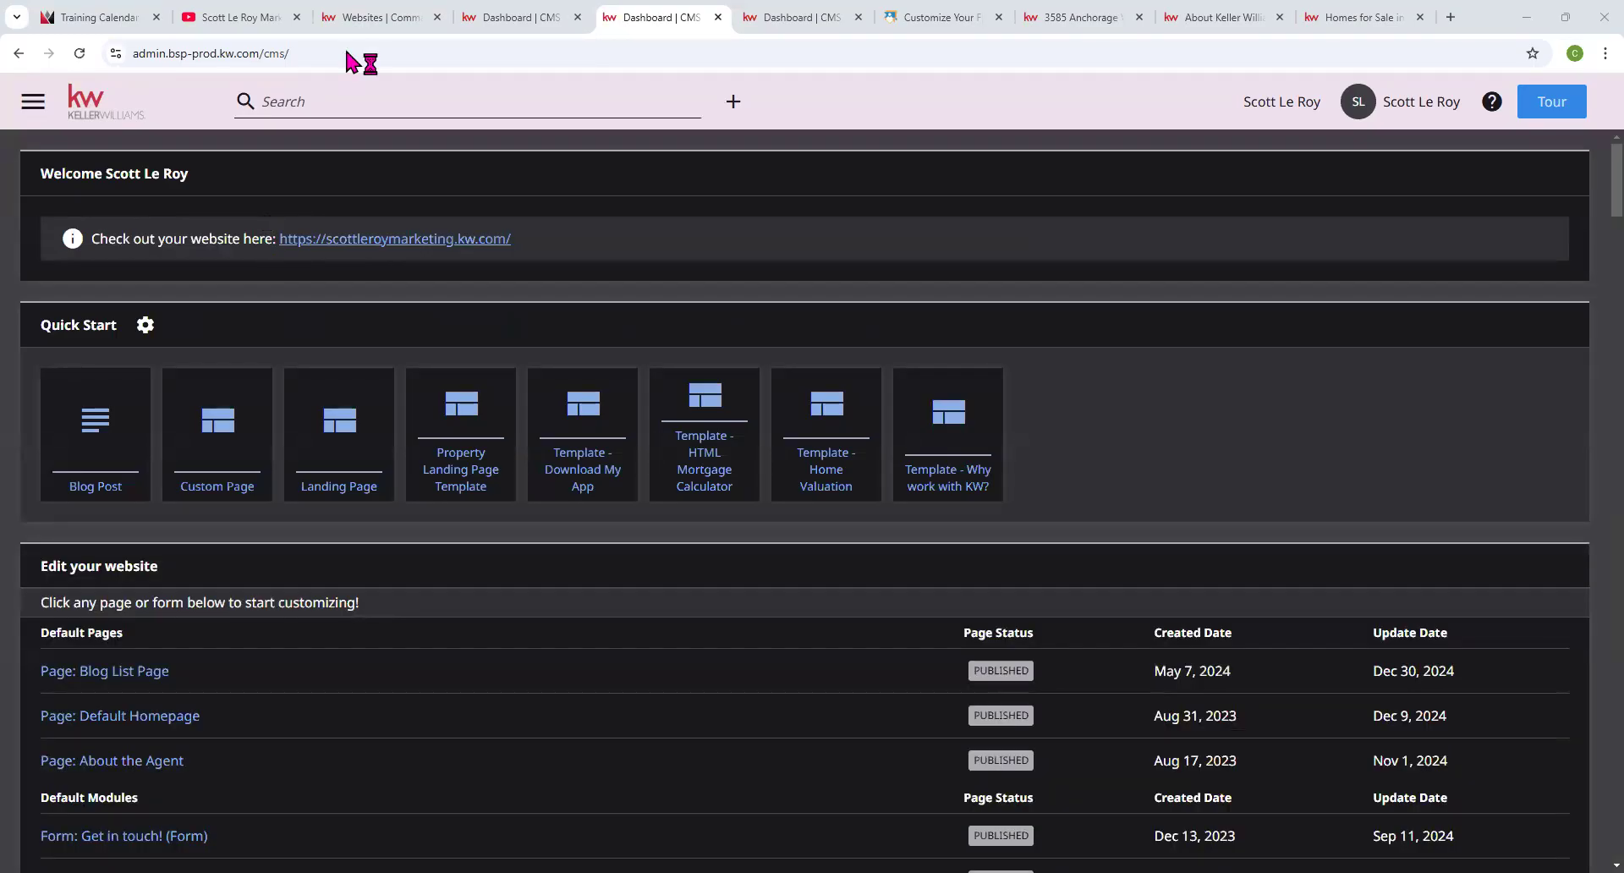
{"action": "scroll", "coordinate": [464, 368], "scroll_direction": "down", "scroll_amount": 2}
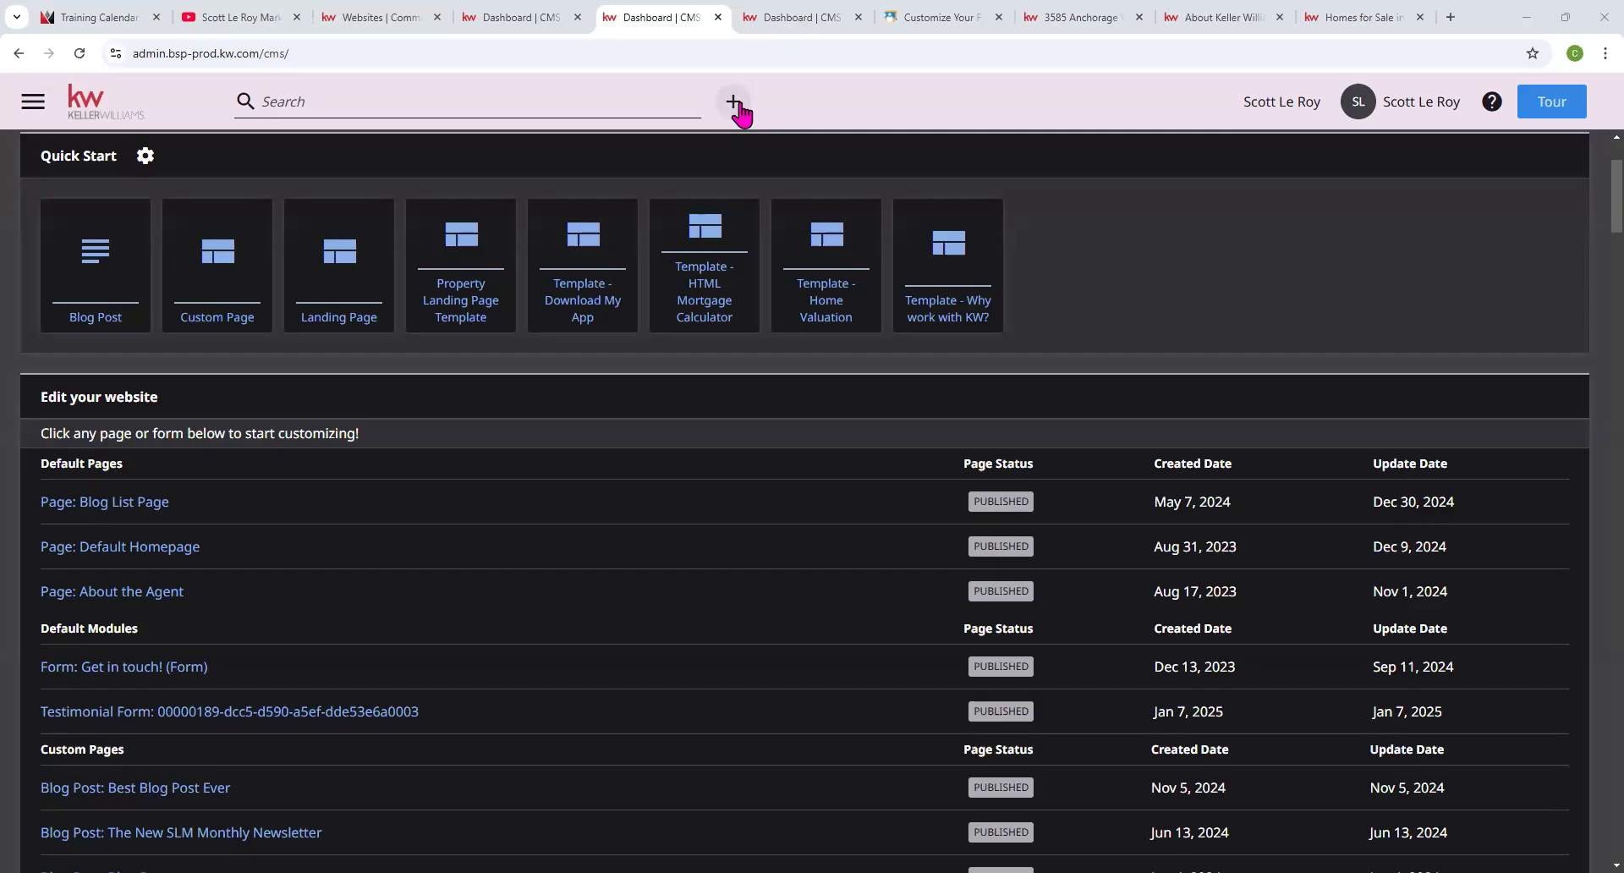
Copy the Public School Review page's URL from the address bar.
{"action": "left_click", "coordinate": [916, 26]}
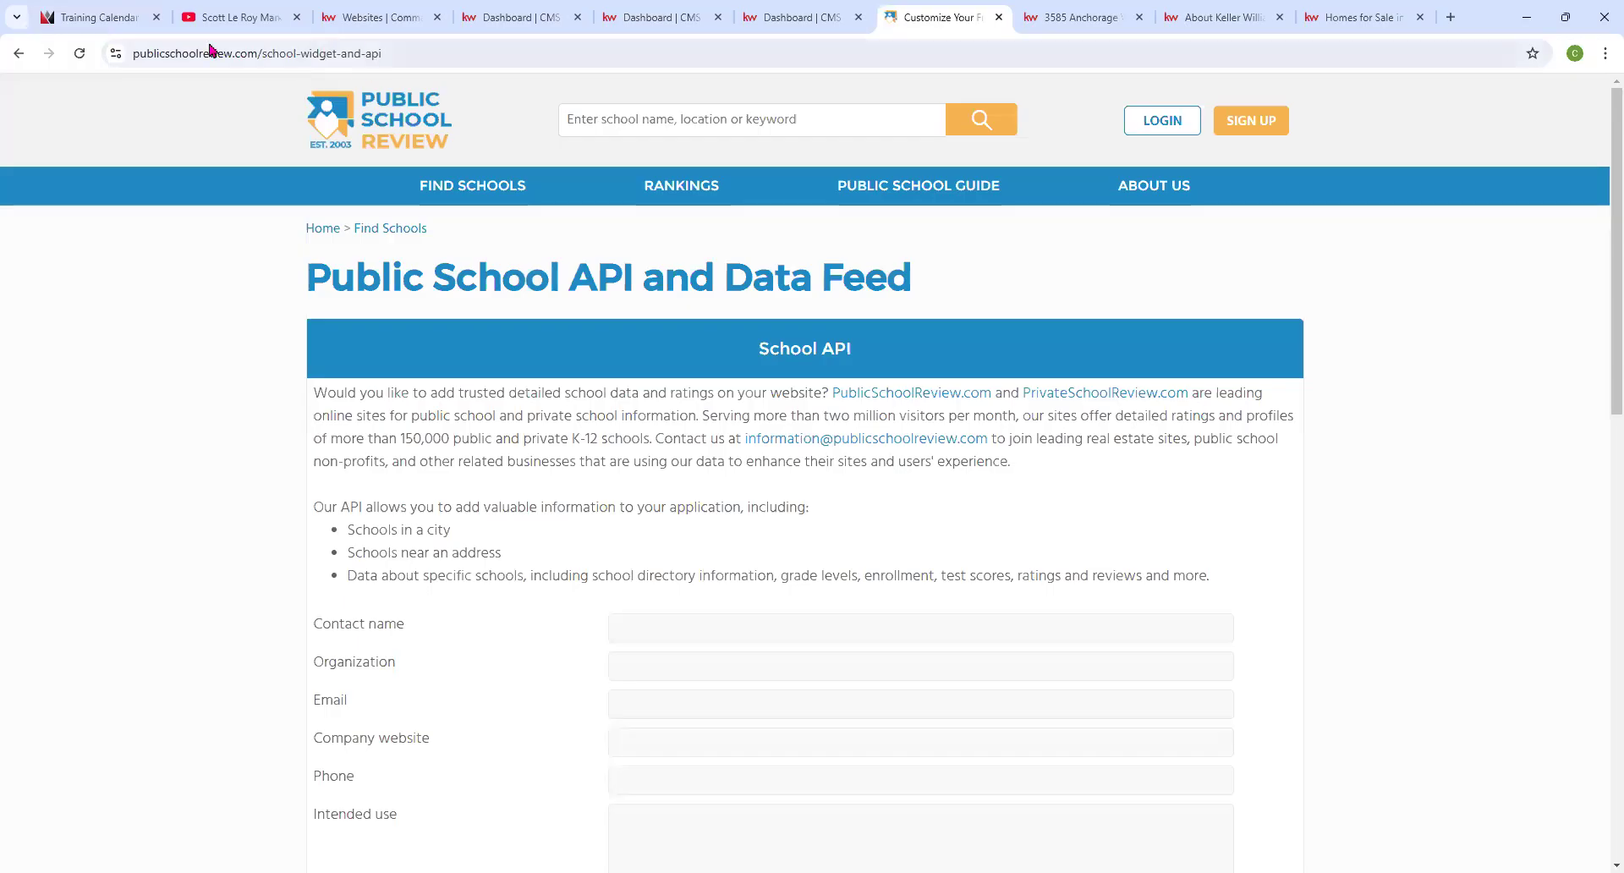
{"action": "left_click", "coordinate": [254, 54]}
{"action": "right_click", "coordinate": [260, 58]}
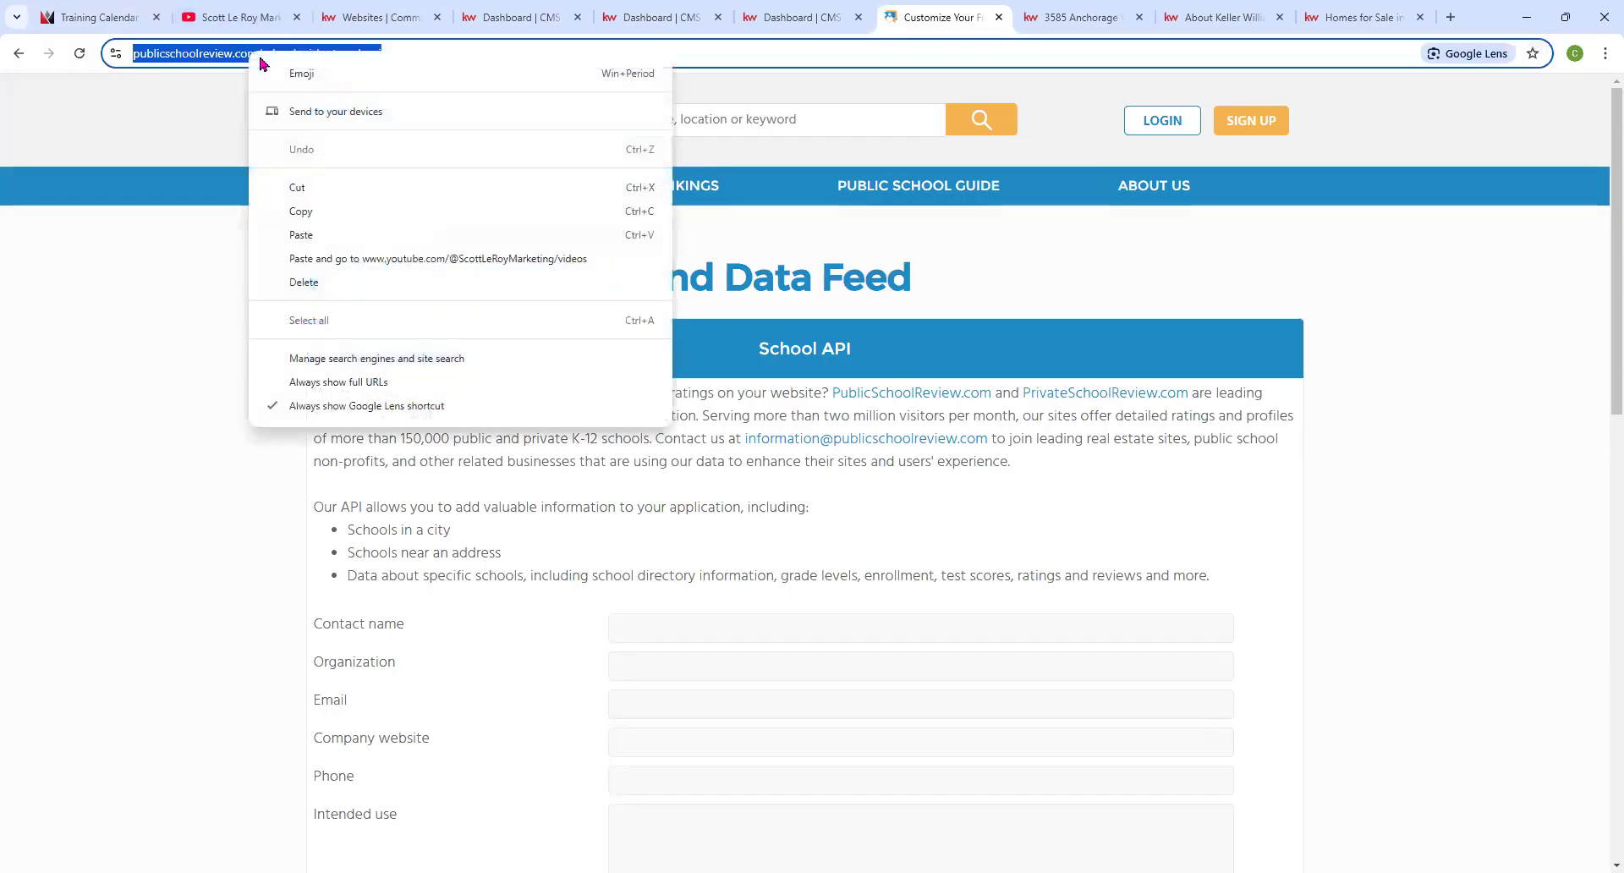
{"action": "left_click", "coordinate": [303, 212]}
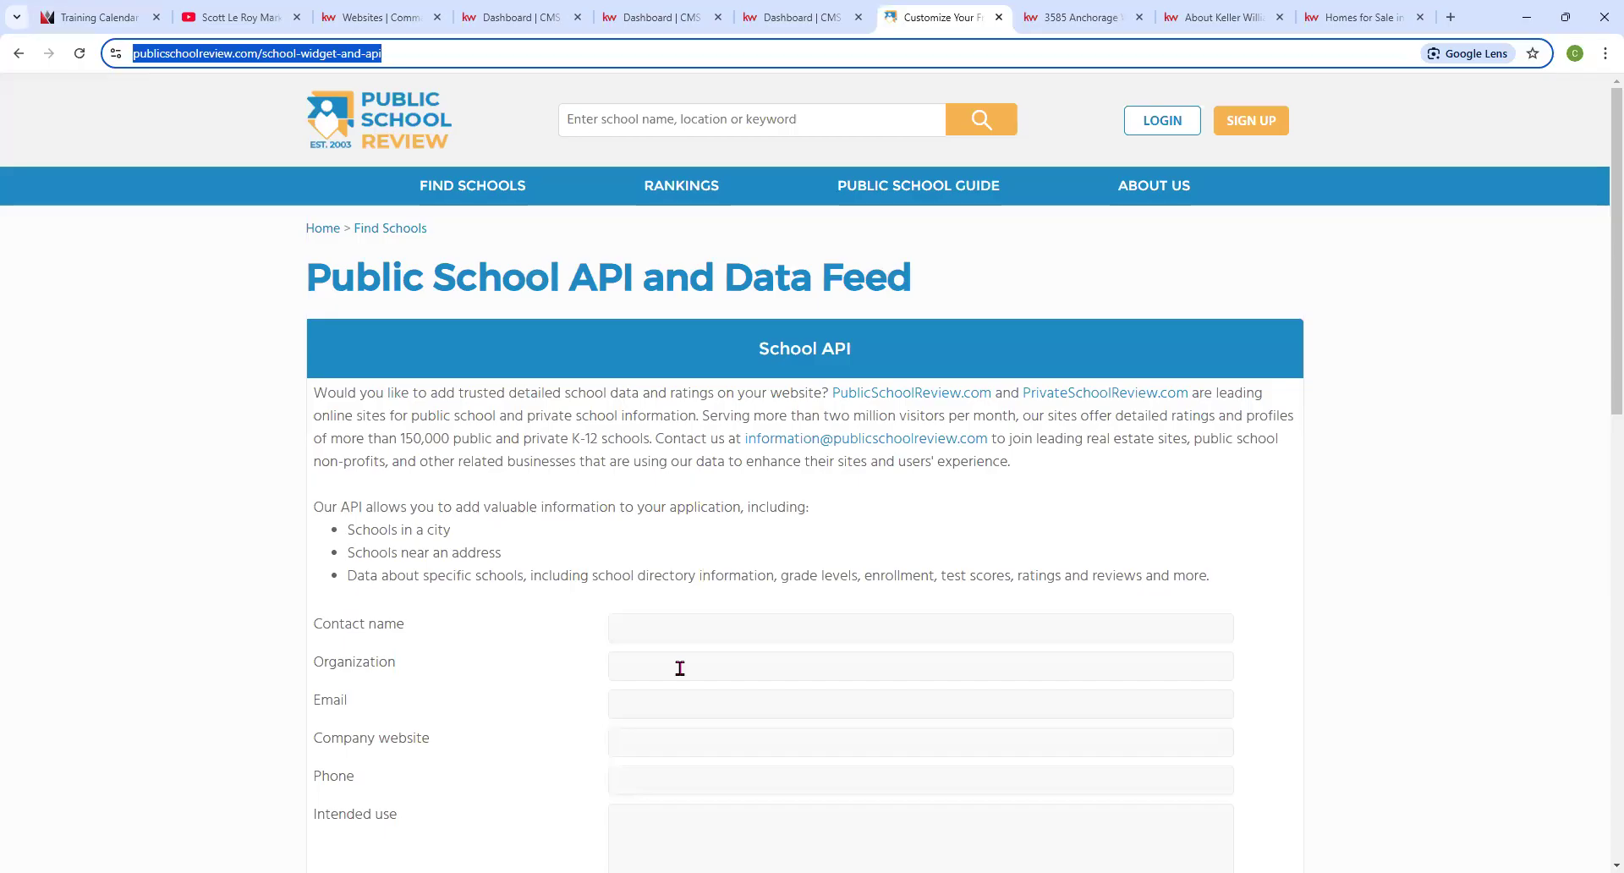
{"action": "left_click", "coordinate": [207, 422]}
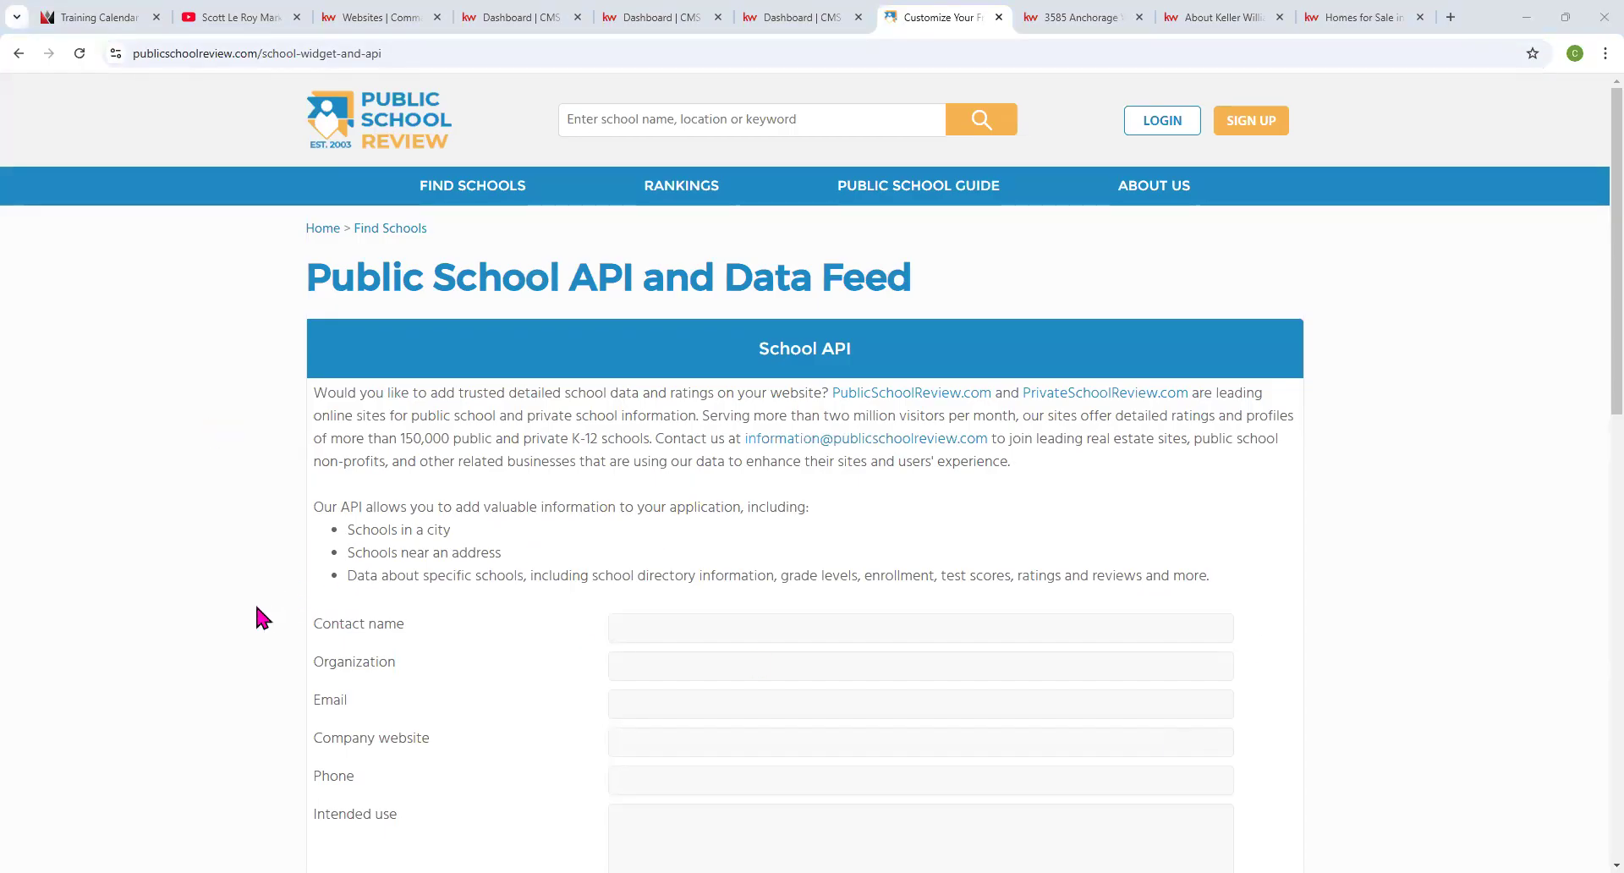
Scroll down to the School Data Widget section.
{"action": "scroll", "coordinate": [250, 606], "scroll_direction": "down", "scroll_amount": 2}
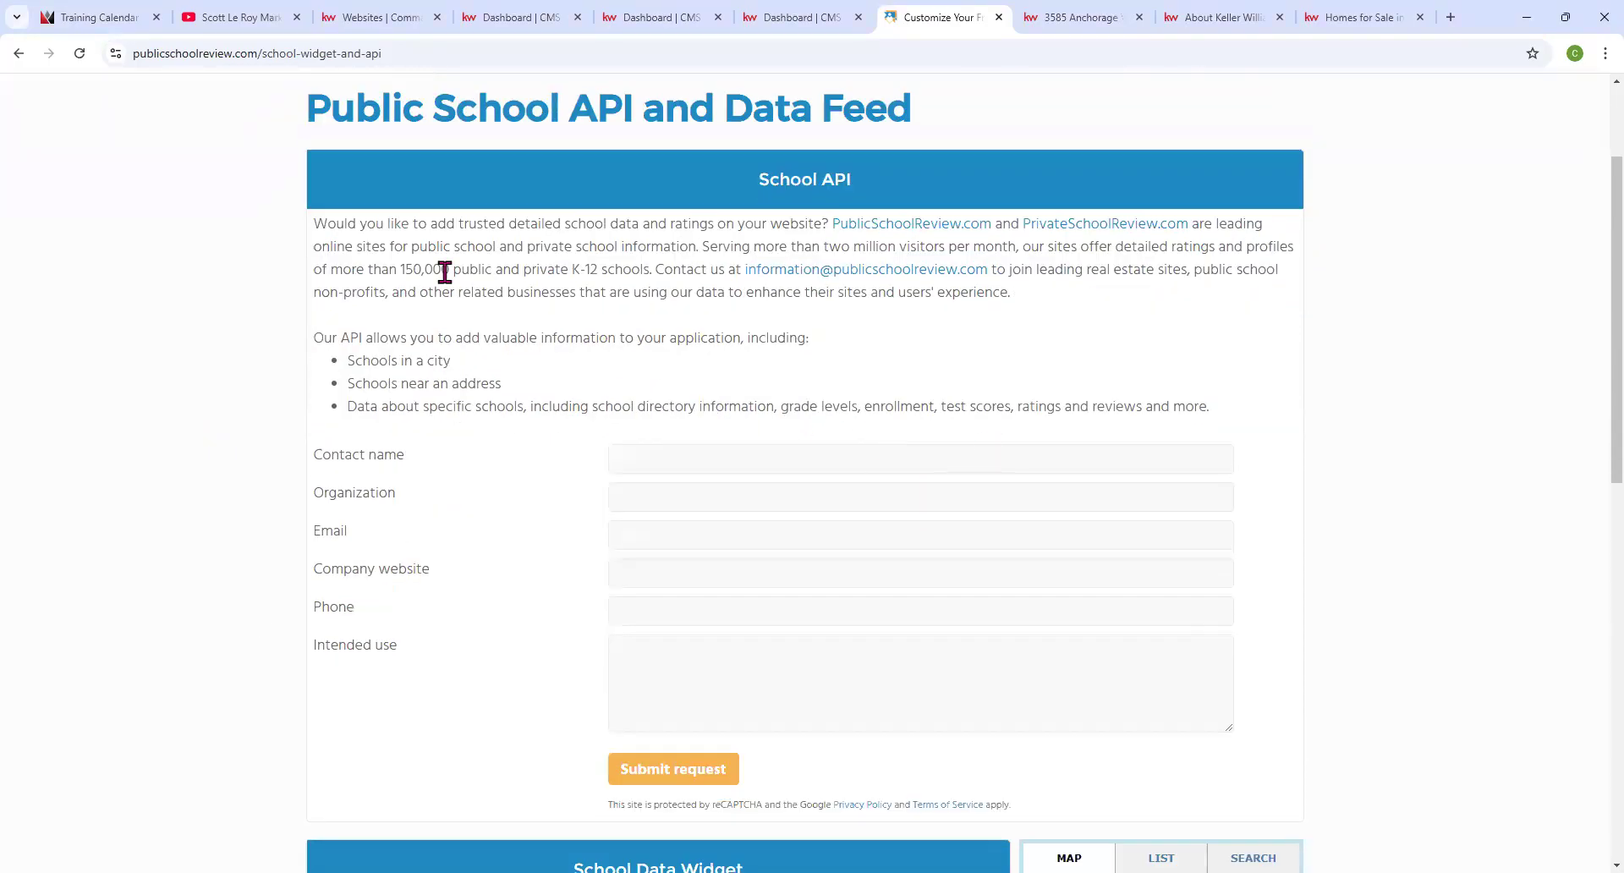
{"action": "scroll", "coordinate": [681, 450], "scroll_direction": "down", "scroll_amount": 6}
{"action": "scroll", "coordinate": [689, 450], "scroll_direction": "up", "scroll_amount": 8}
{"action": "scroll", "coordinate": [627, 381], "scroll_direction": "down", "scroll_amount": 8}
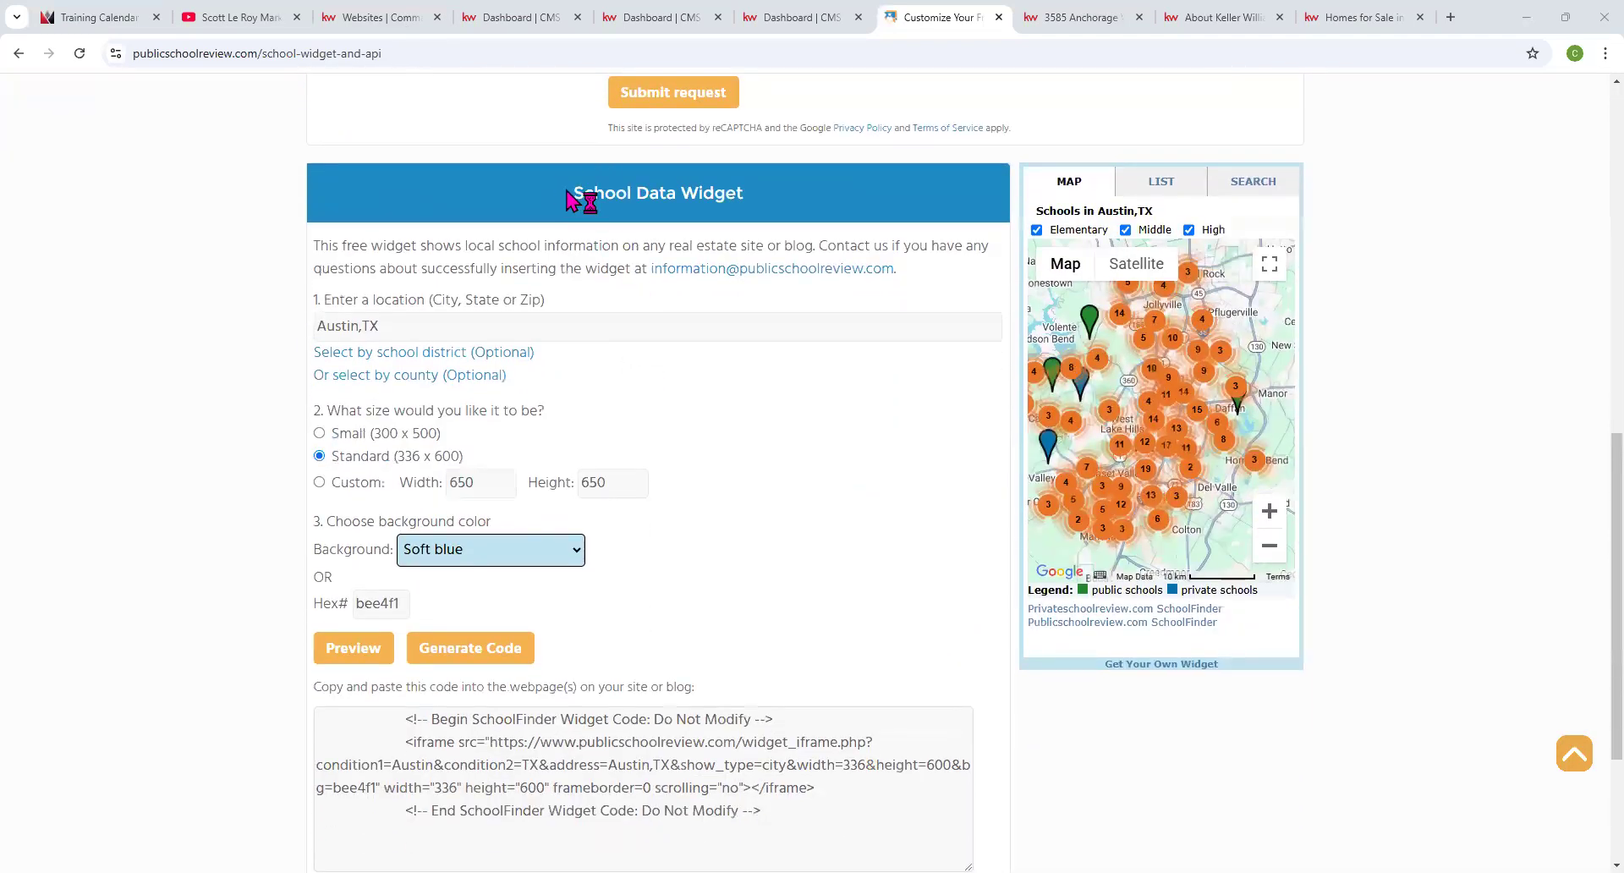
{"action": "triple_click", "coordinate": [750, 201]}
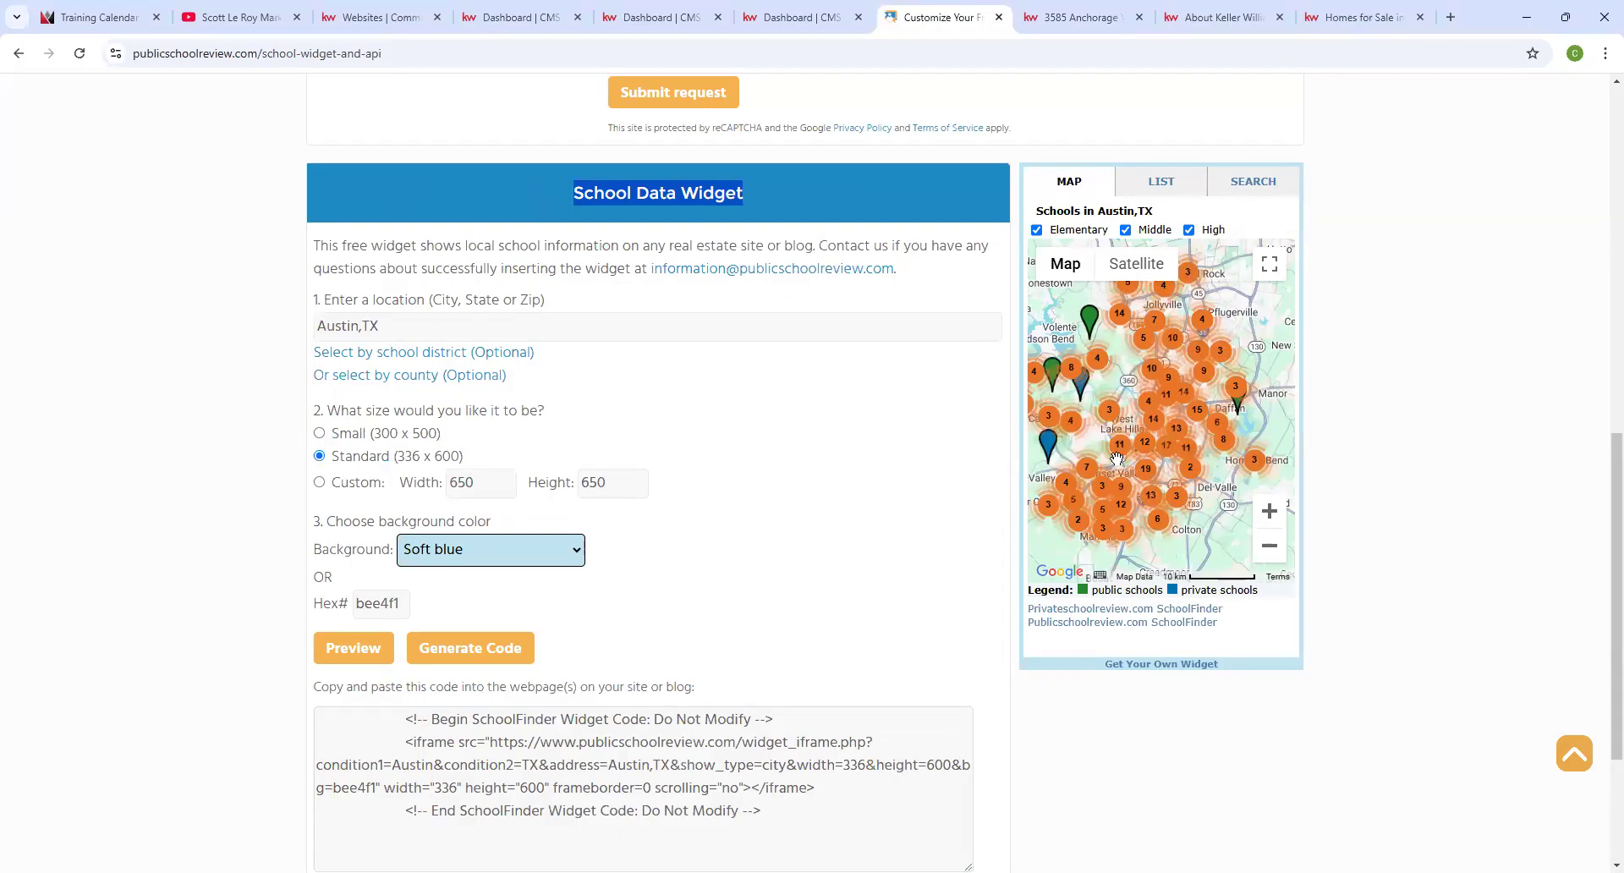
Replace the Austin,TX location with Boston, MA.
{"action": "left_click", "coordinate": [380, 327]}
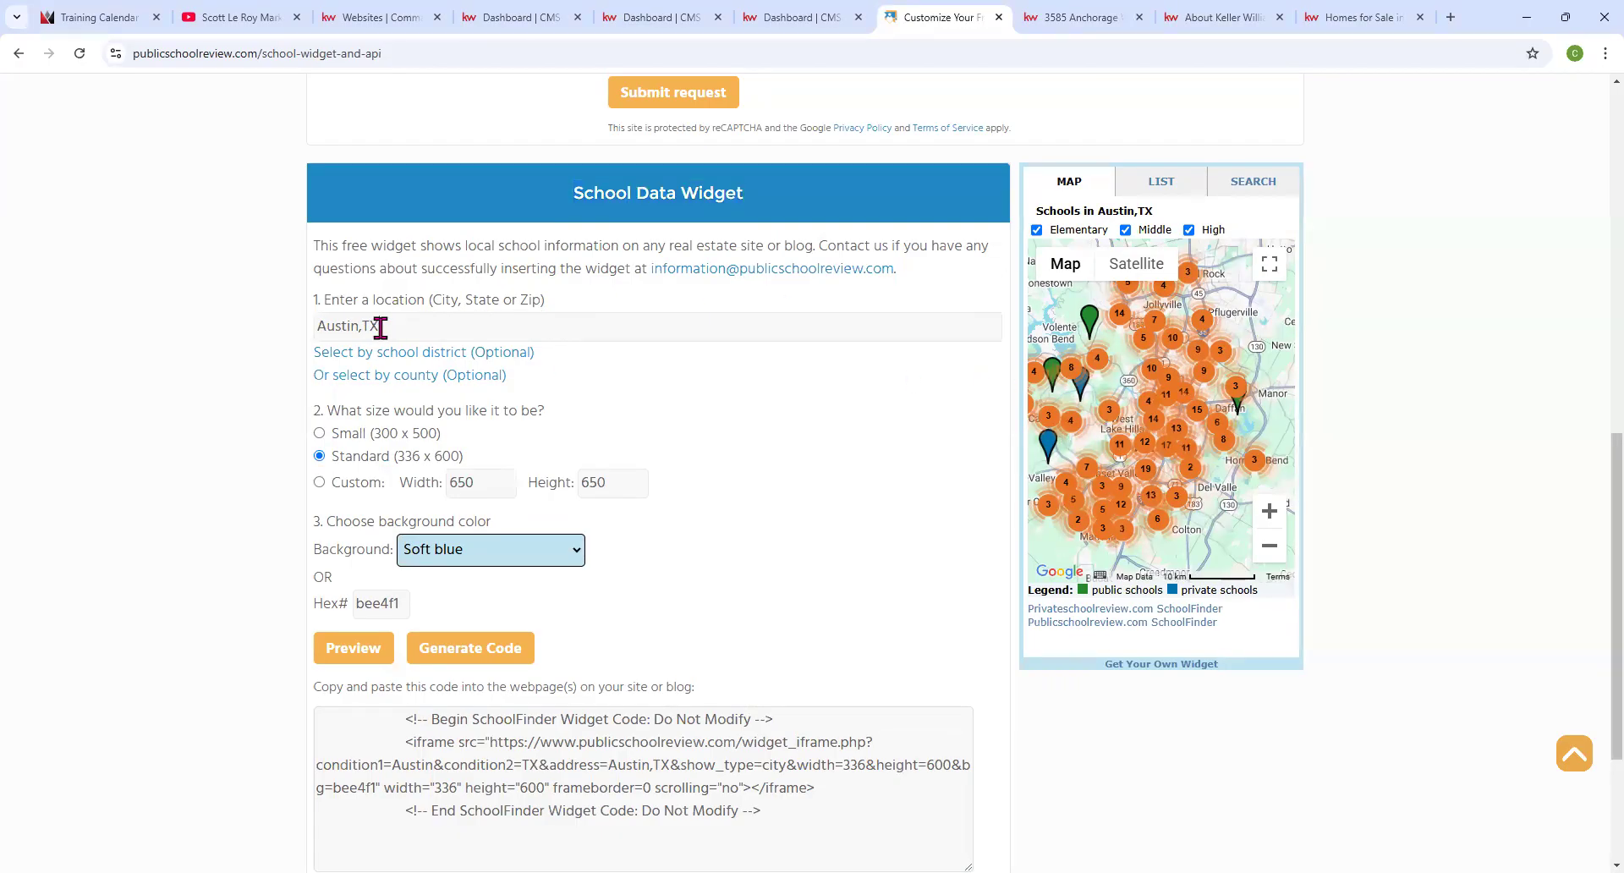
{"action": "left_click_drag", "start_coordinate": [309, 338], "coordinate": [583, 362]}
{"action": "type", "text": "Boston, MA"}
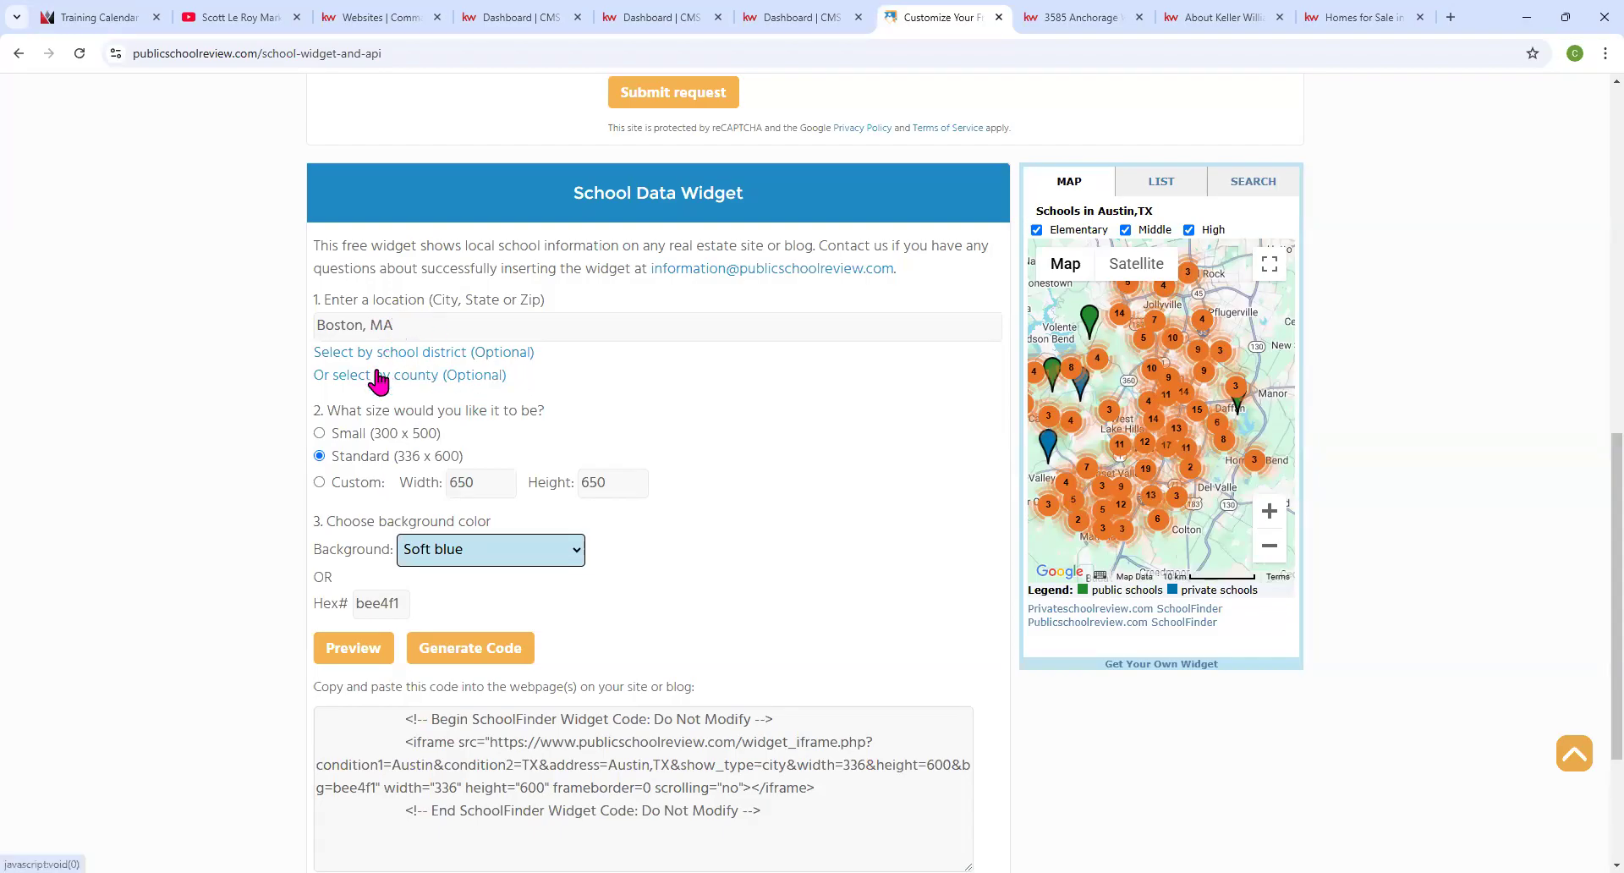
Switch the widget to Custom size with width and height 800.
{"action": "left_click", "coordinate": [319, 483]}
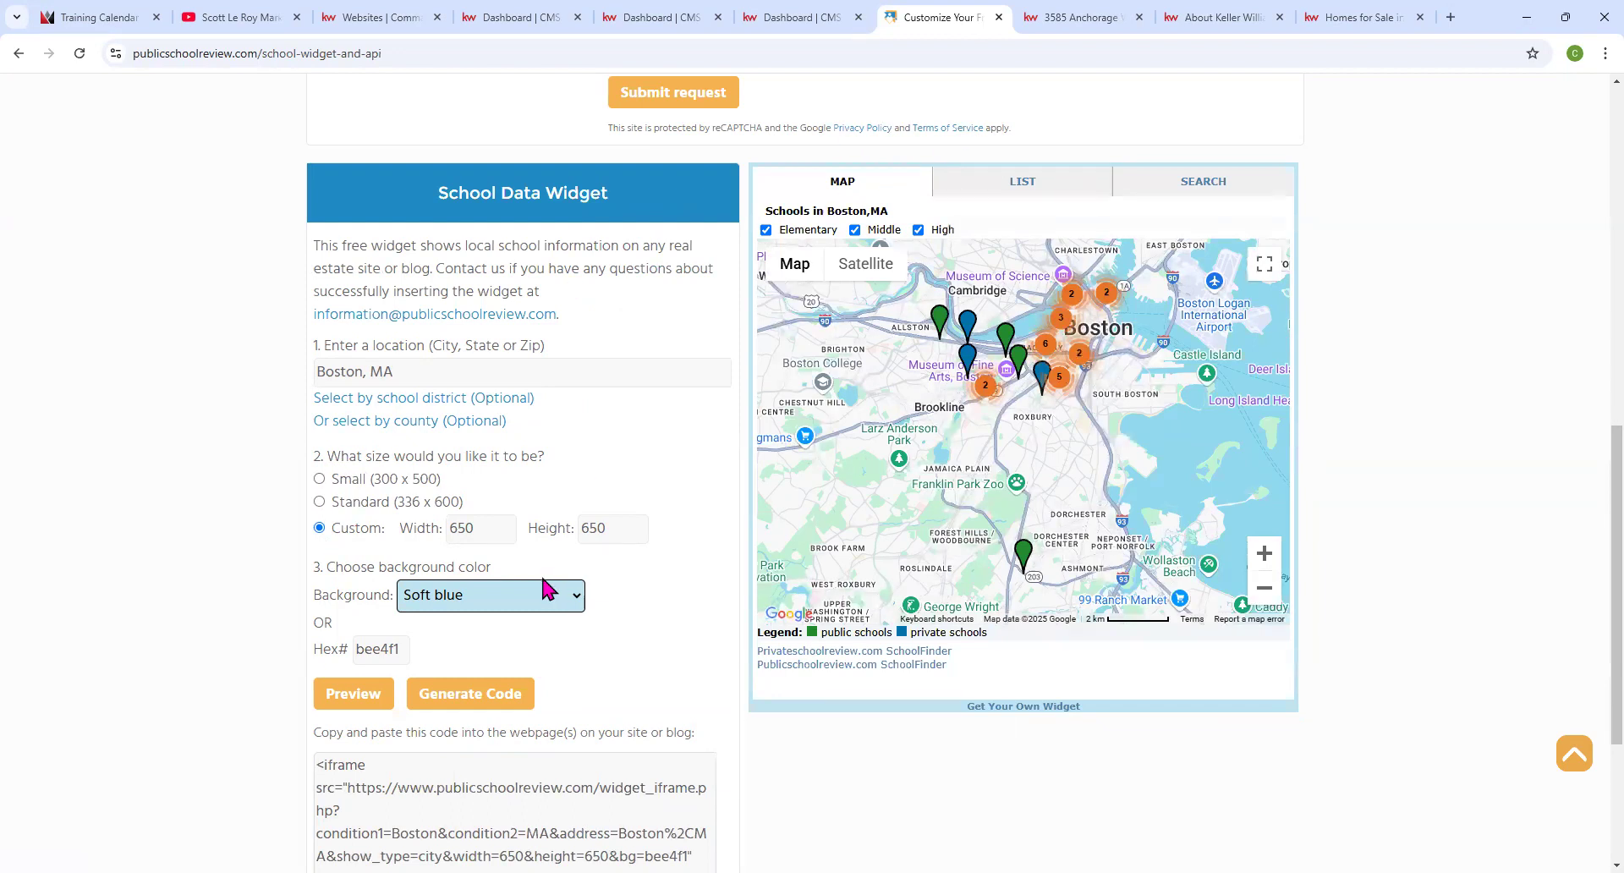
{"action": "left_click", "coordinate": [477, 527]}
{"action": "key", "text": "BackSpace"}
{"action": "key", "text": "BackSpace"}
{"action": "key", "text": "BackSpace"}
{"action": "type", "text": "800"}
{"action": "key", "text": "Tab"}
{"action": "type", "text": "8"}
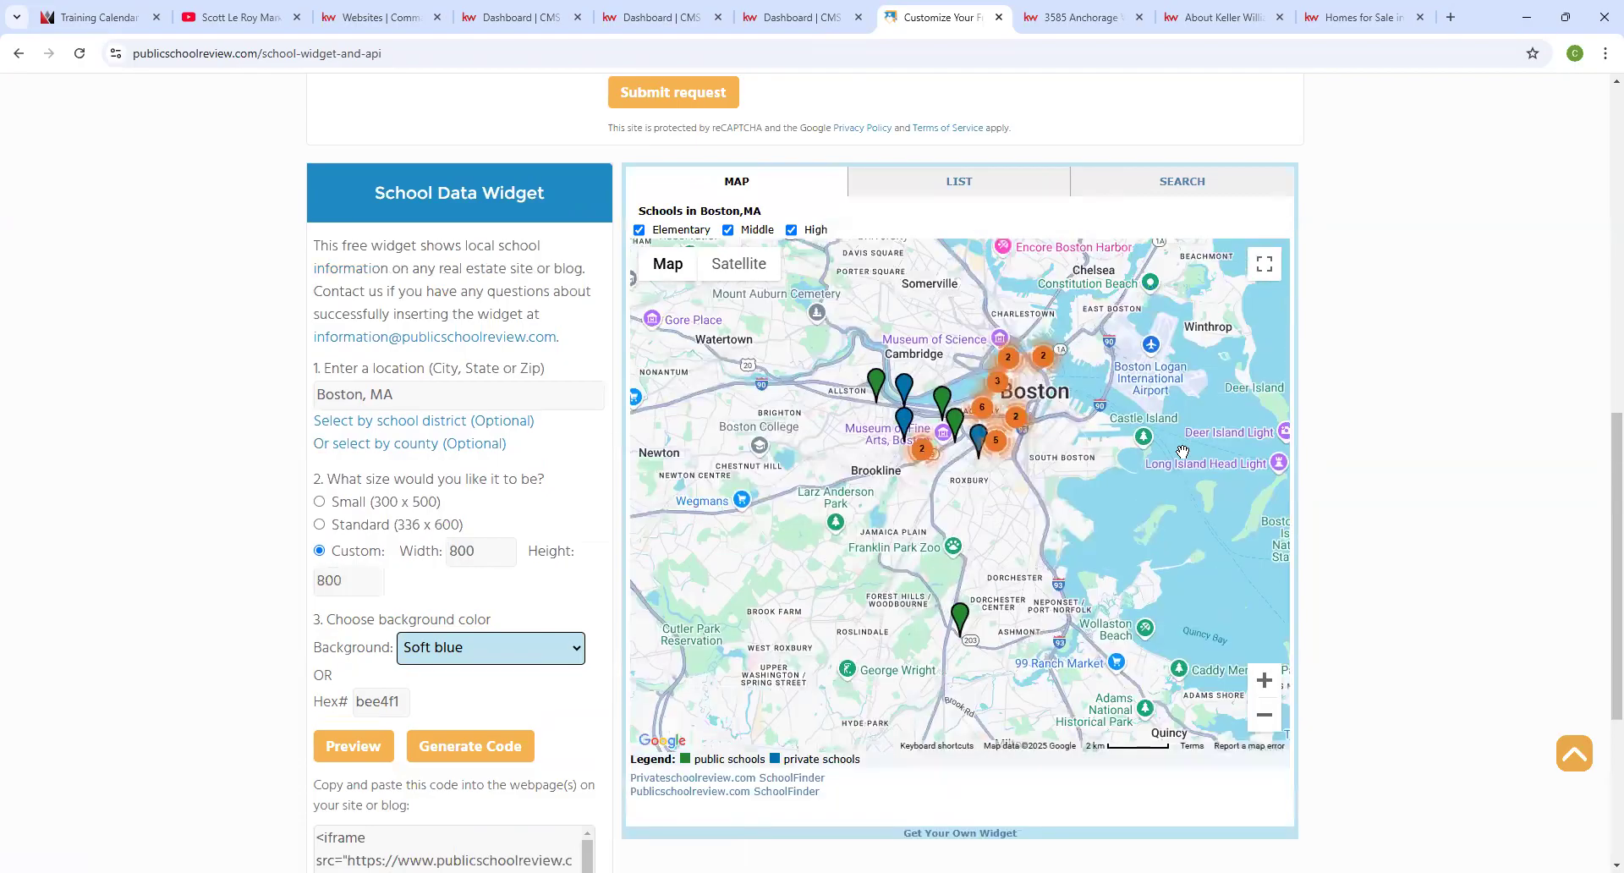
{"action": "scroll", "coordinate": [1011, 477], "scroll_direction": "up", "scroll_amount": 2}
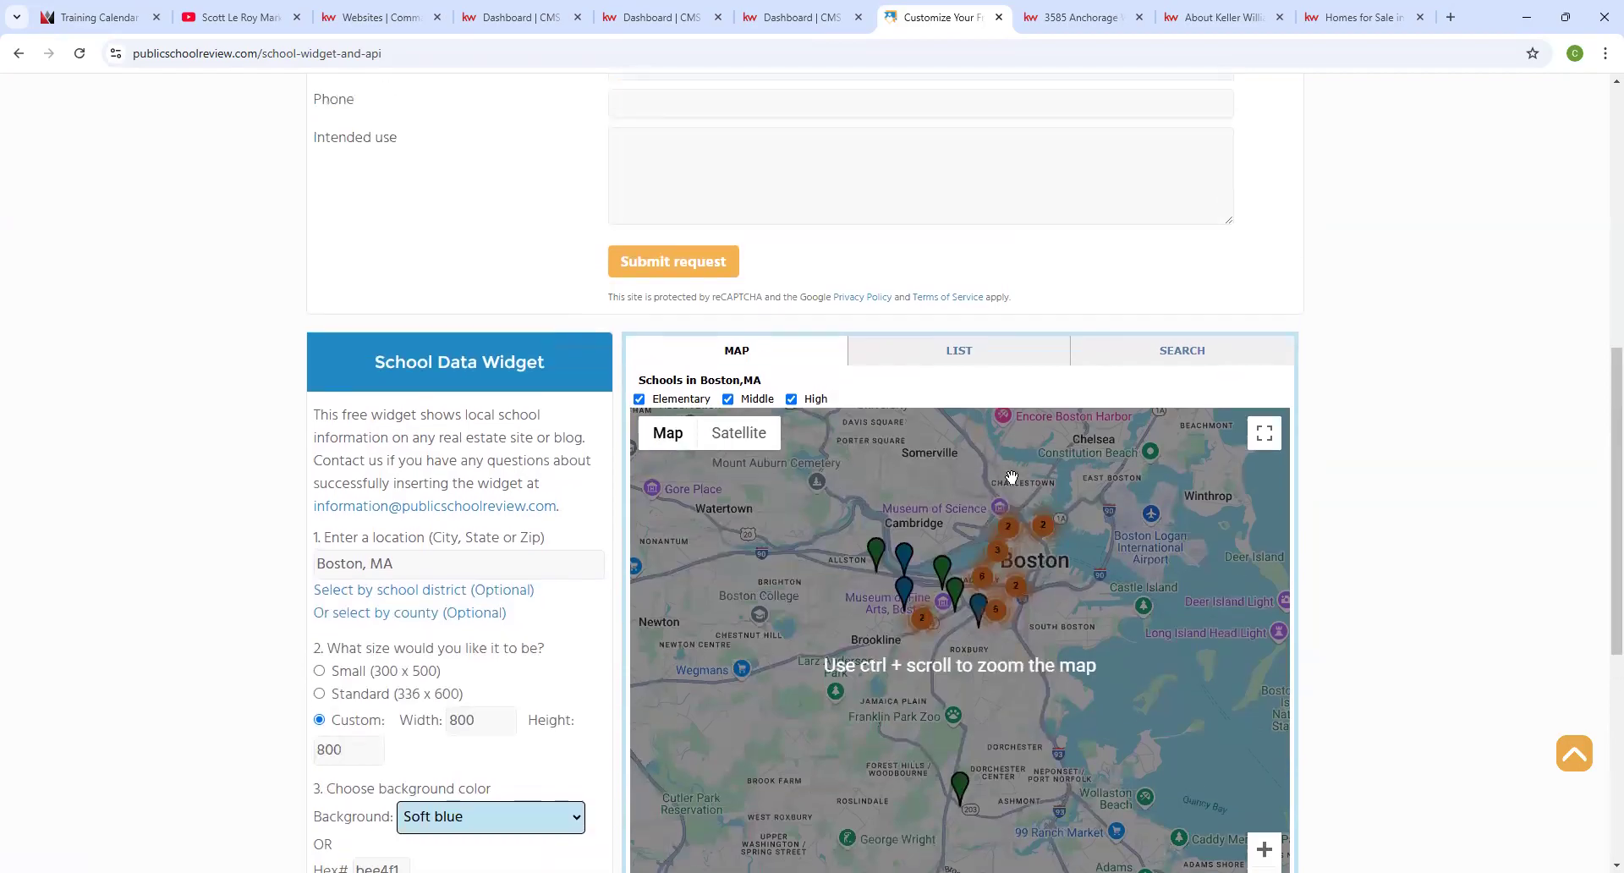
{"action": "scroll", "coordinate": [1012, 477], "scroll_direction": "down", "scroll_amount": 3}
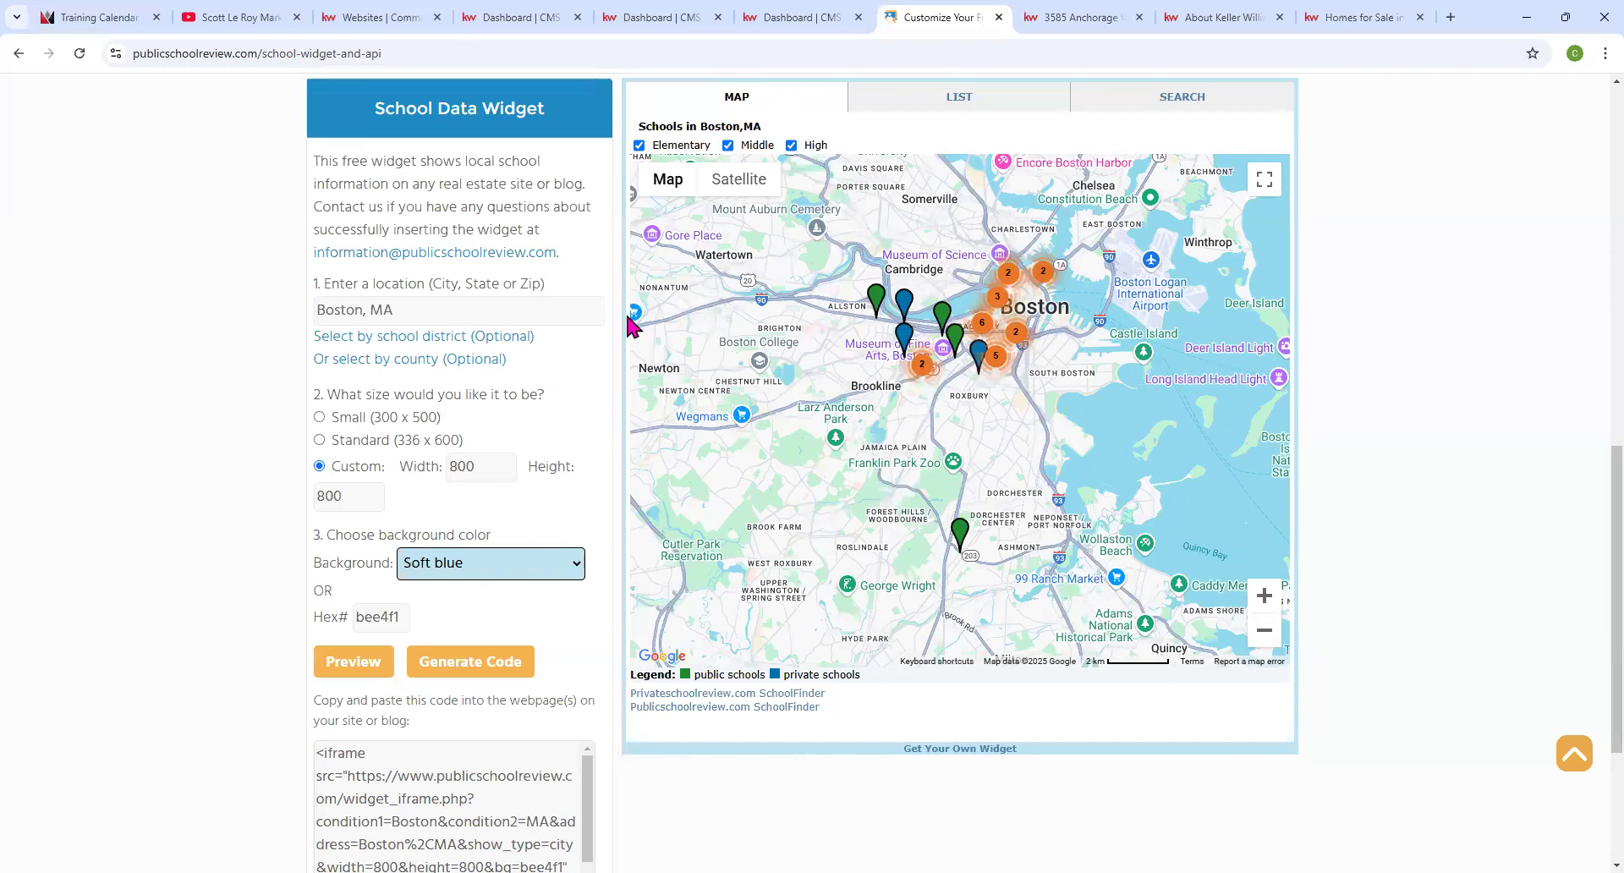
Set the widget background to Black (hex 000000) after briefly trying Dark moderate red.
{"action": "left_click", "coordinate": [575, 571]}
{"action": "scroll", "coordinate": [541, 491], "scroll_direction": "down", "scroll_amount": 3}
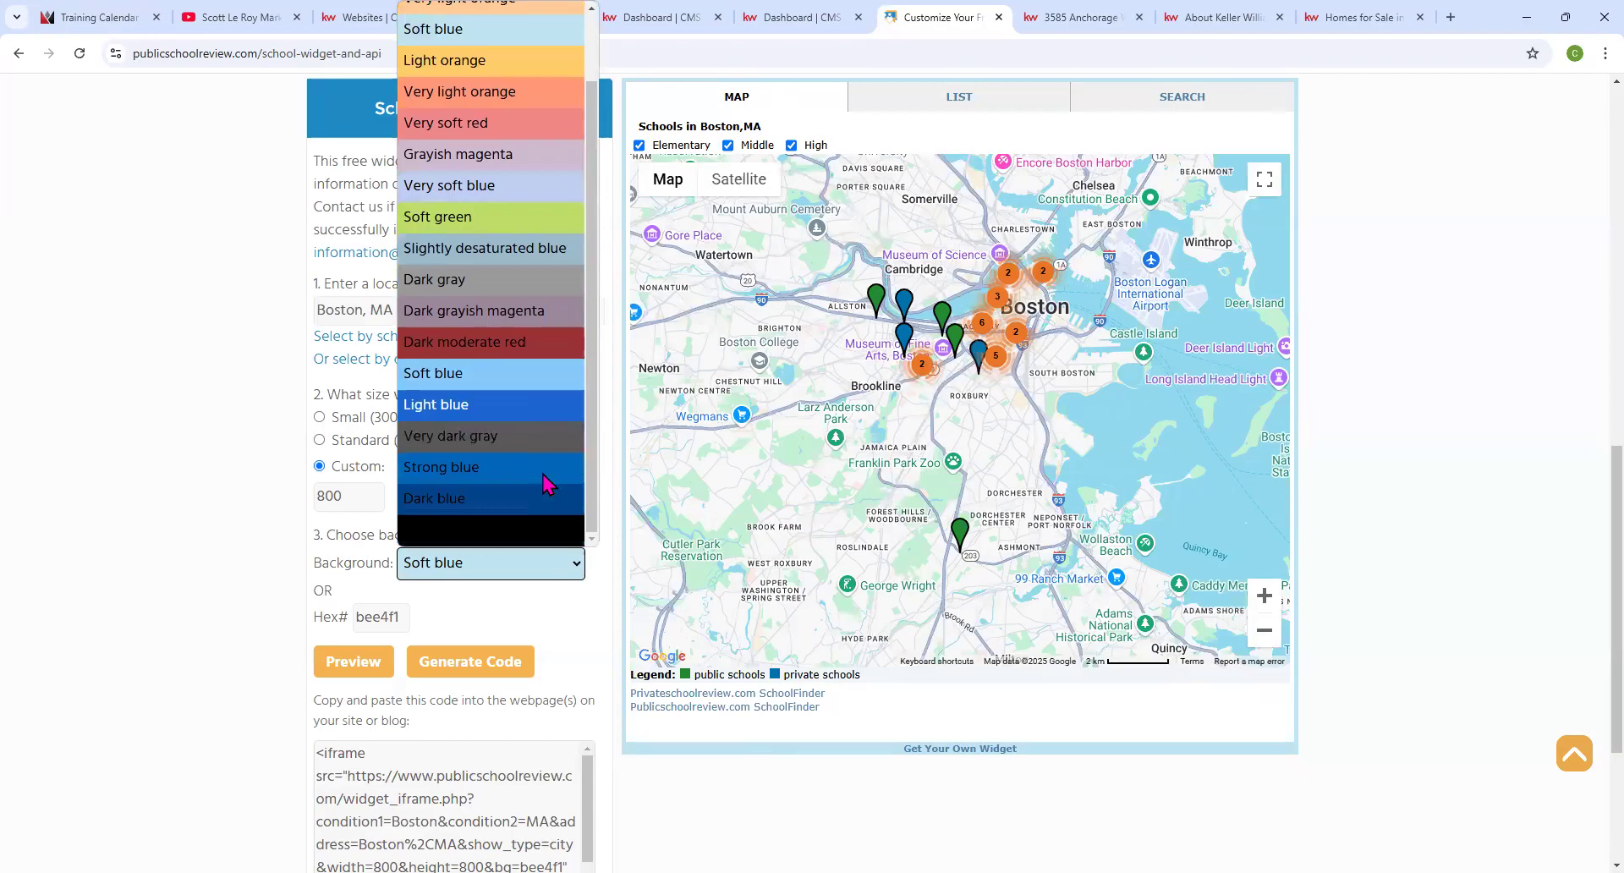
{"action": "left_click", "coordinate": [518, 533]}
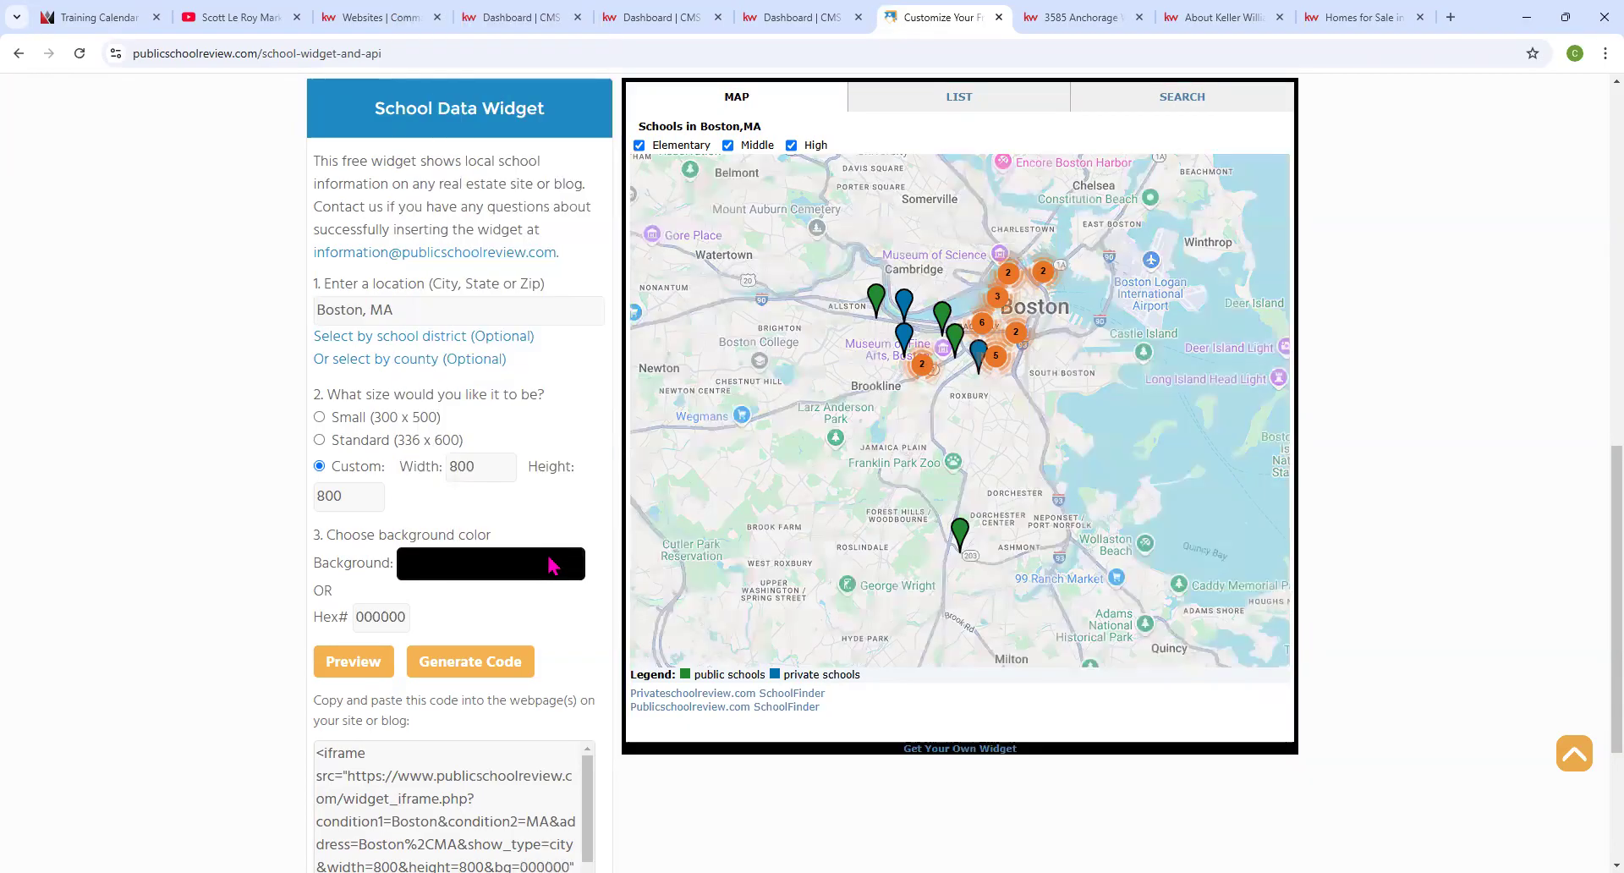
{"action": "left_click", "coordinate": [560, 569]}
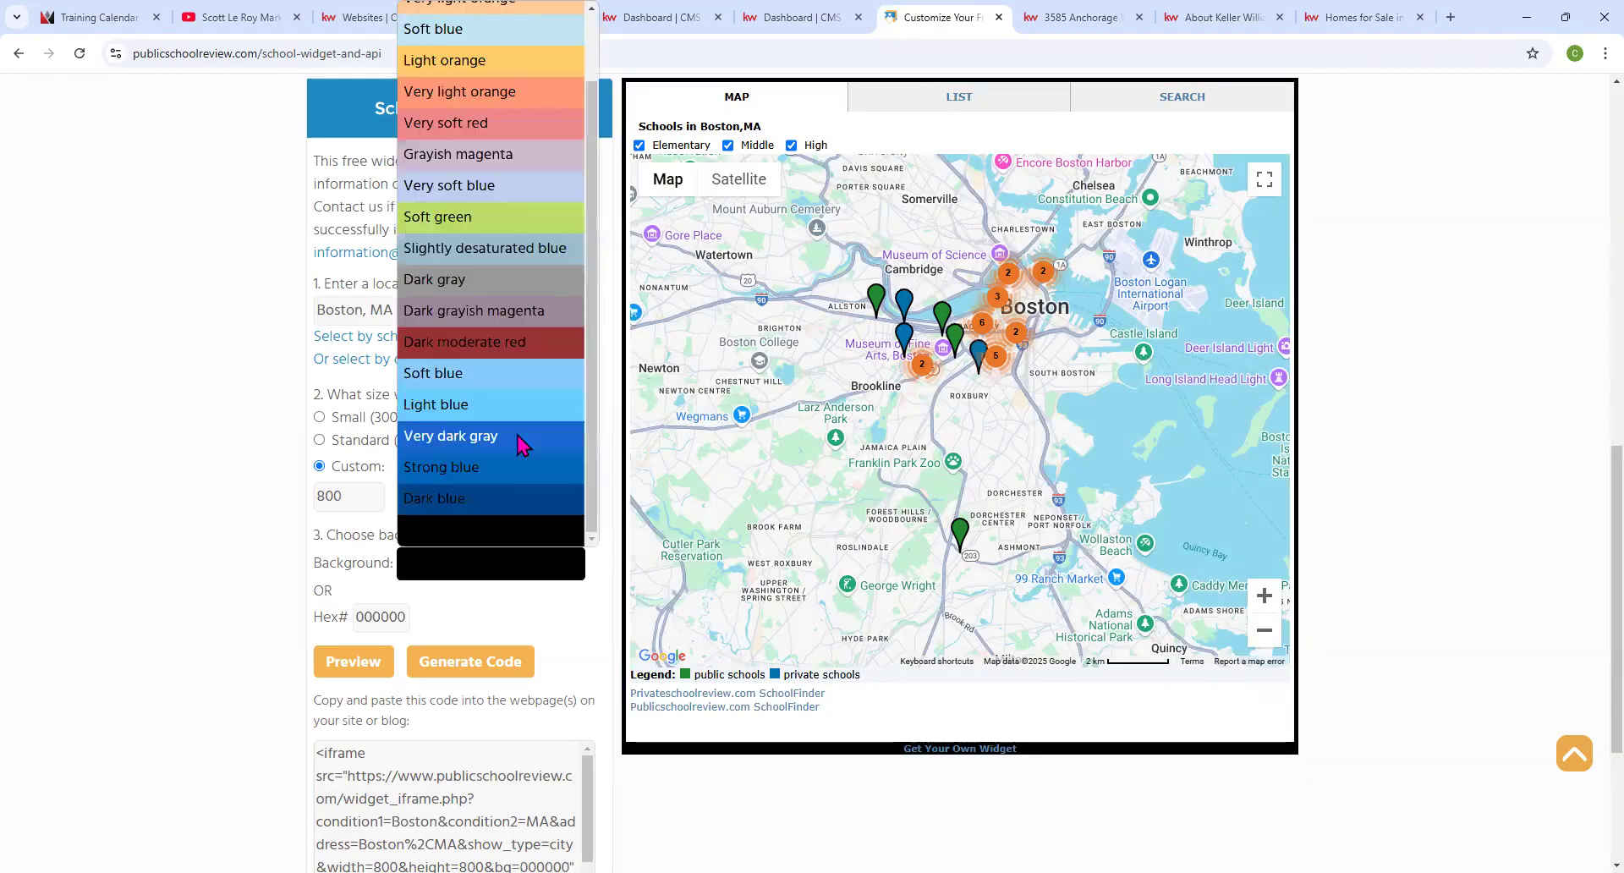
{"action": "left_click", "coordinate": [517, 351]}
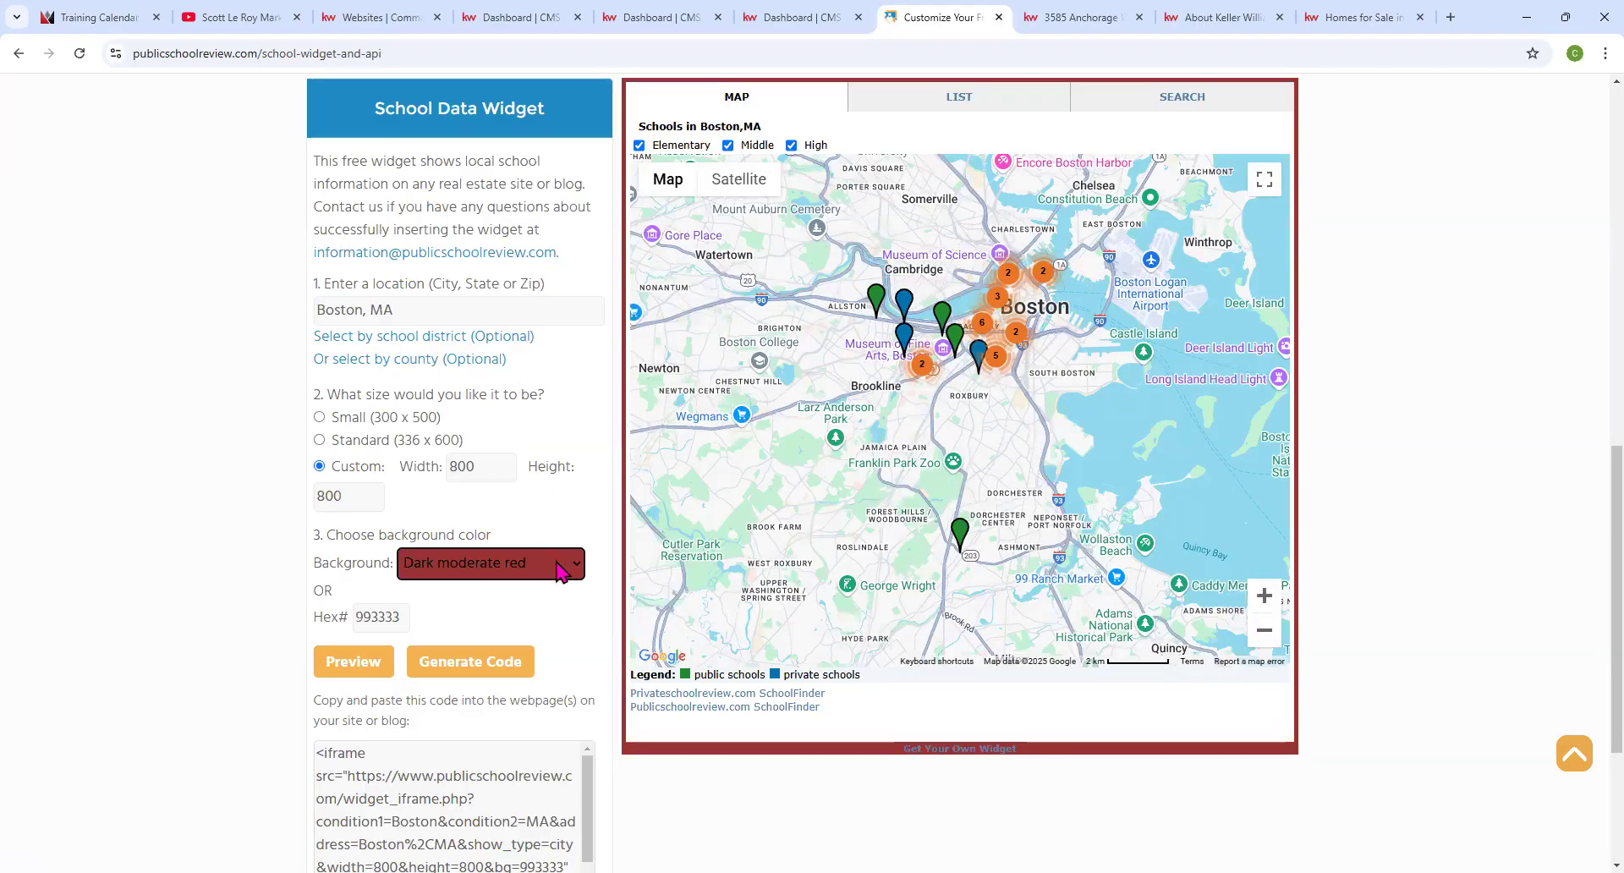
{"action": "left_click", "coordinate": [567, 562]}
{"action": "scroll", "coordinate": [544, 290], "scroll_direction": "down", "scroll_amount": 1}
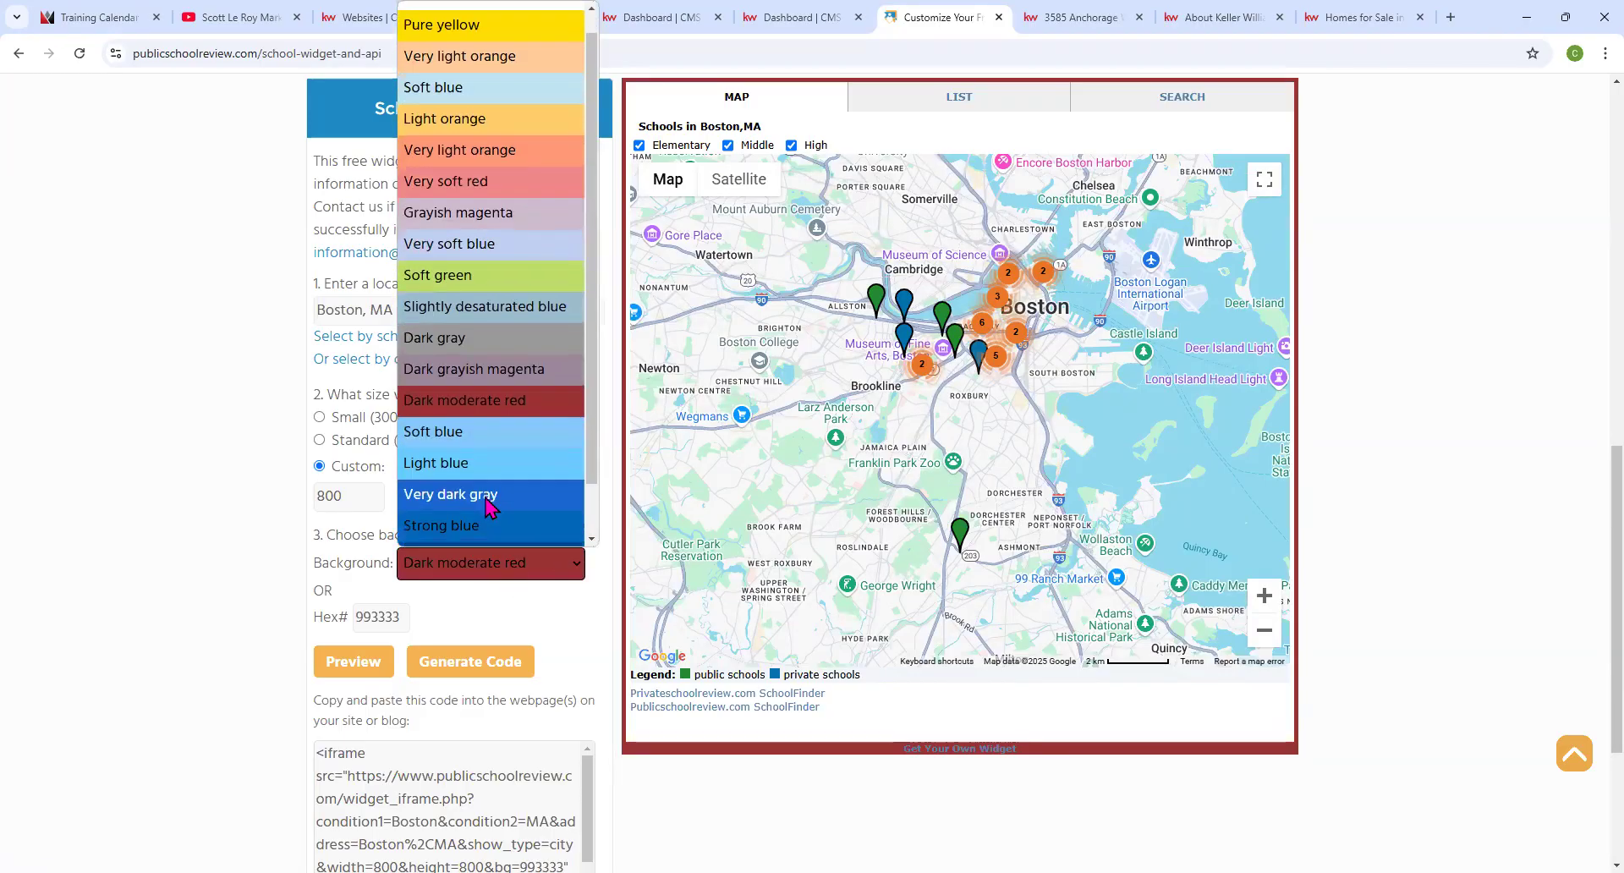
{"action": "scroll", "coordinate": [487, 485], "scroll_direction": "down", "scroll_amount": 1}
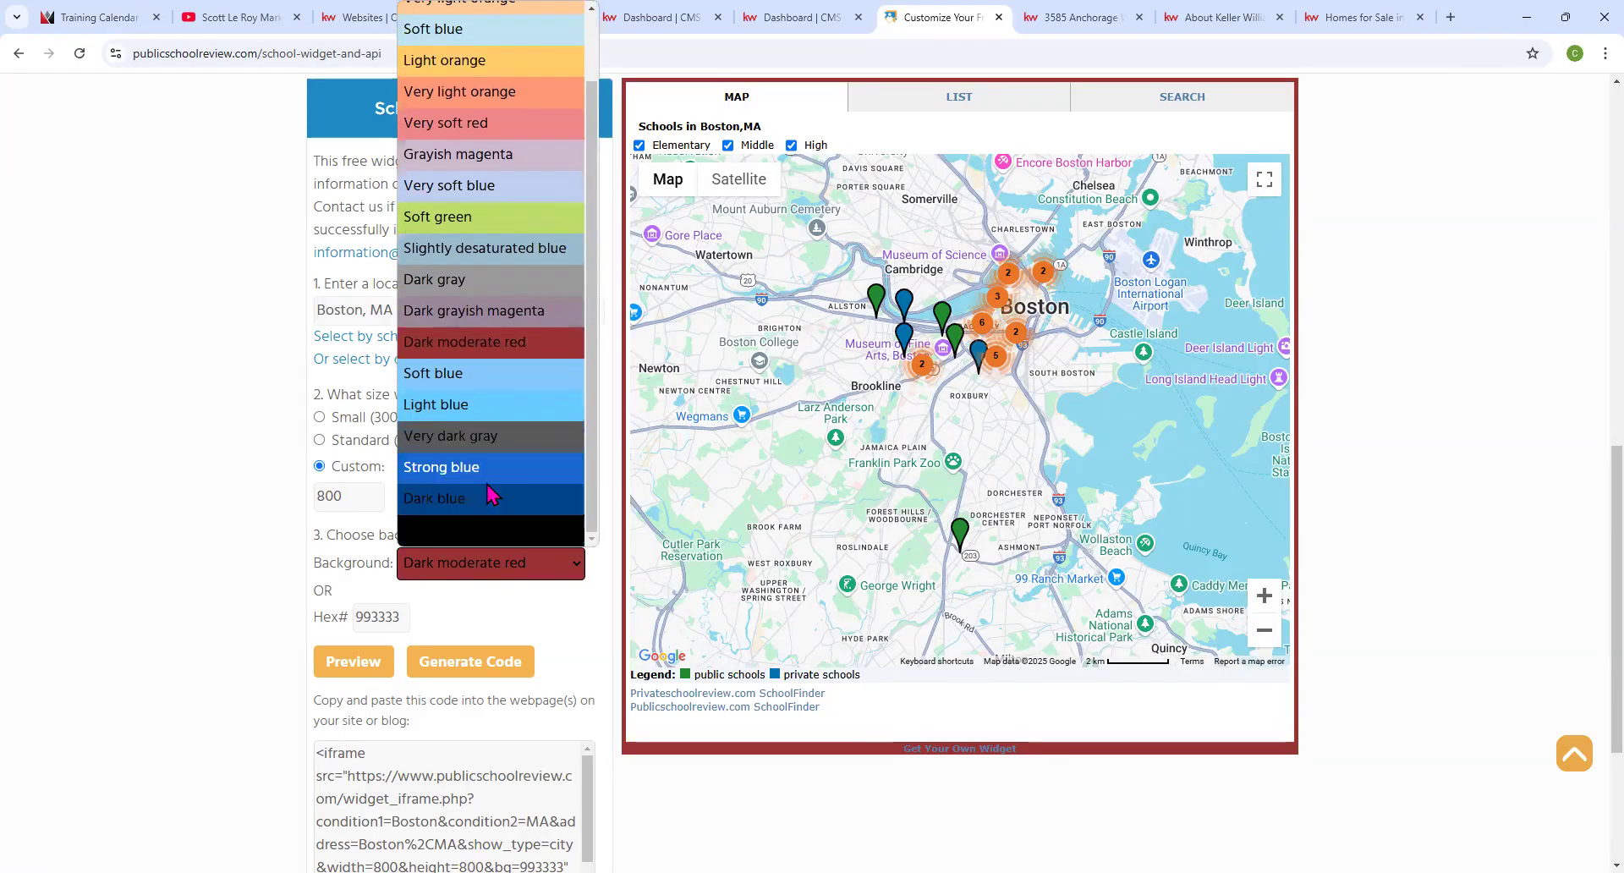
{"action": "left_click", "coordinate": [511, 533]}
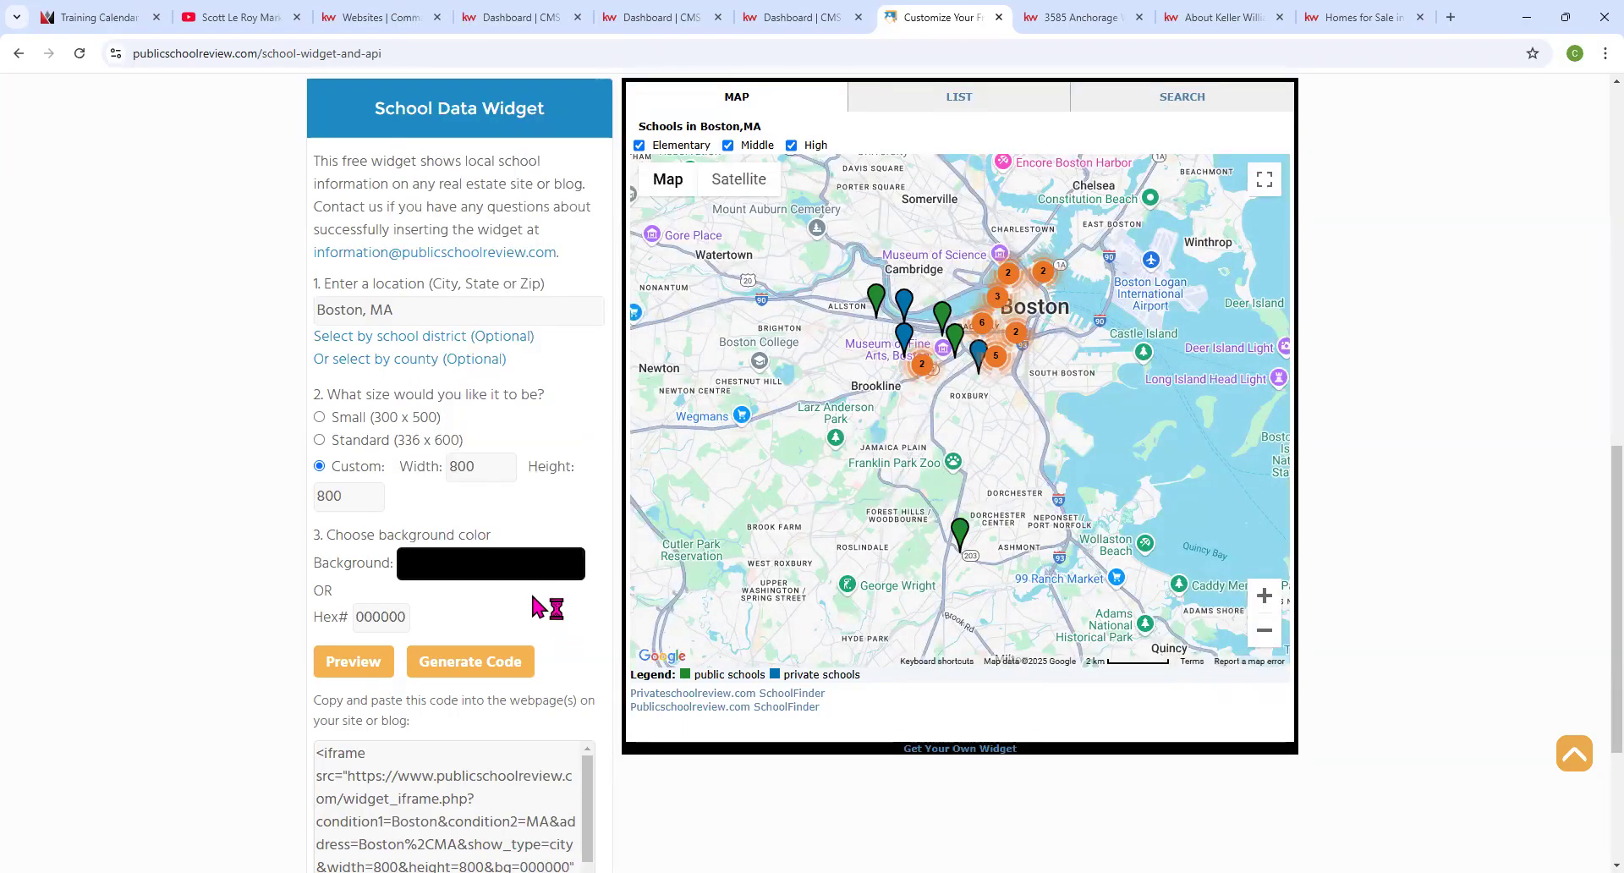
{"action": "scroll", "coordinate": [541, 603], "scroll_direction": "down", "scroll_amount": 2}
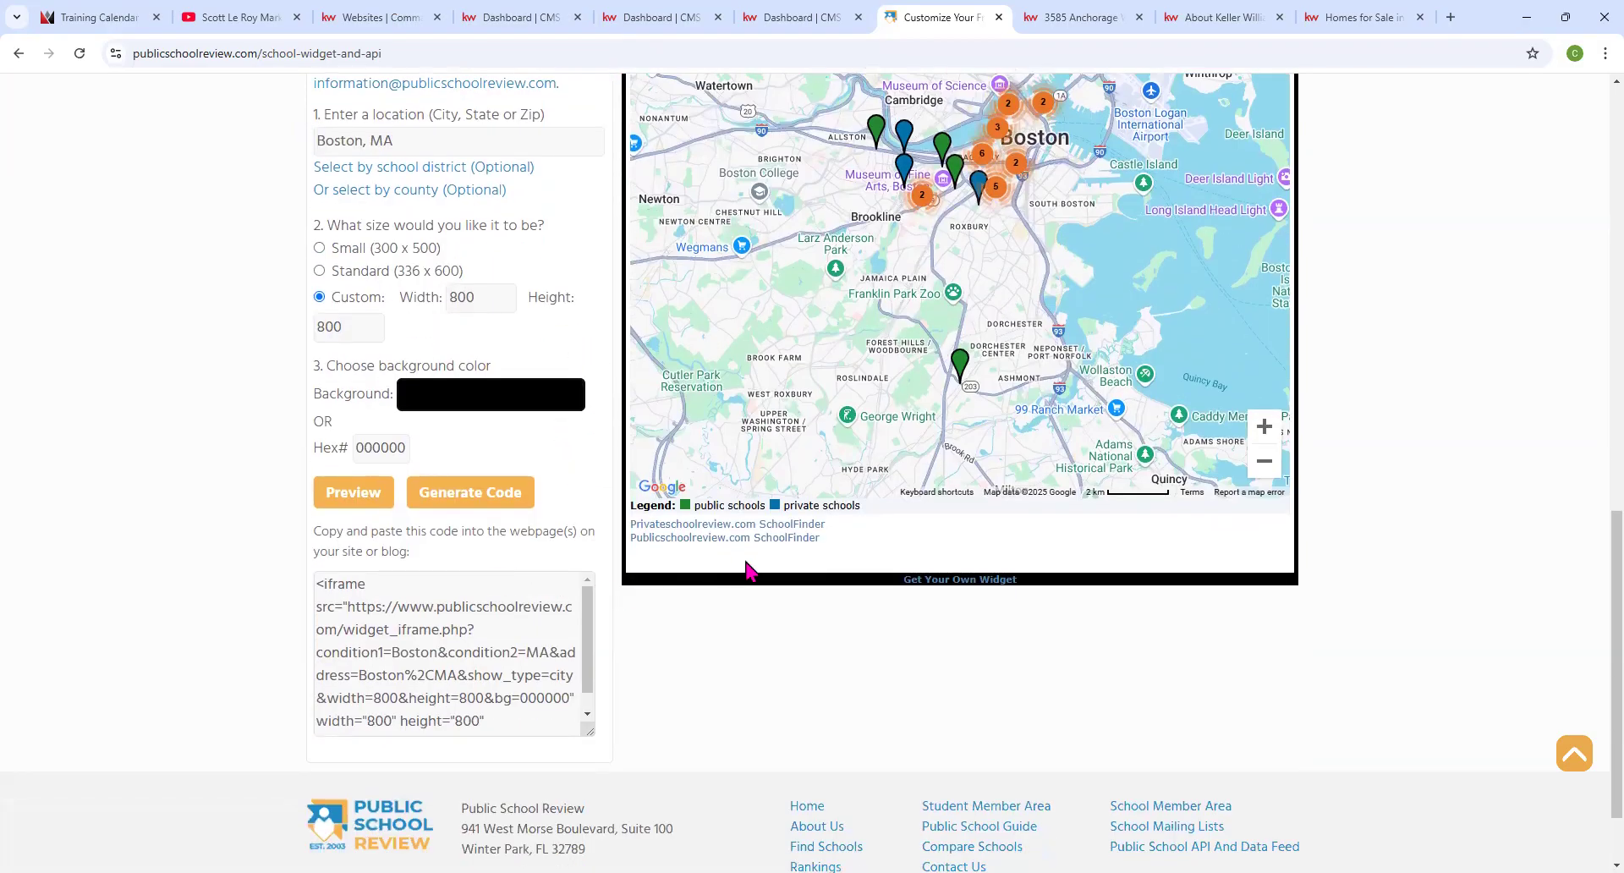
{"action": "scroll", "coordinate": [1167, 334], "scroll_direction": "up", "scroll_amount": 2}
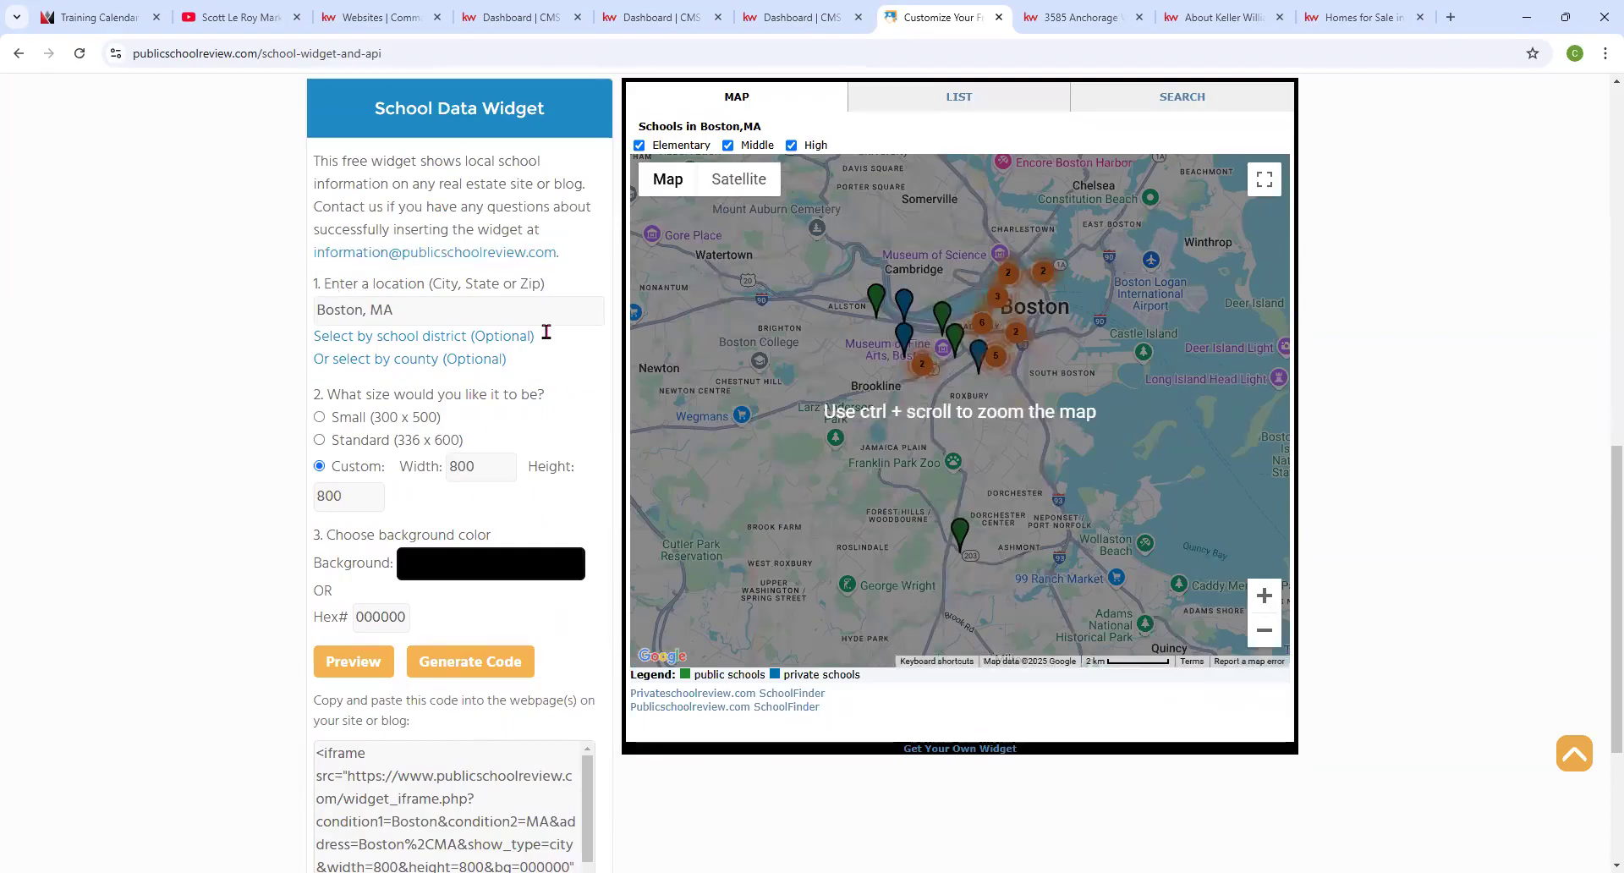
Generate the widget's embed code.
{"action": "scroll", "coordinate": [506, 440], "scroll_direction": "down", "scroll_amount": 2}
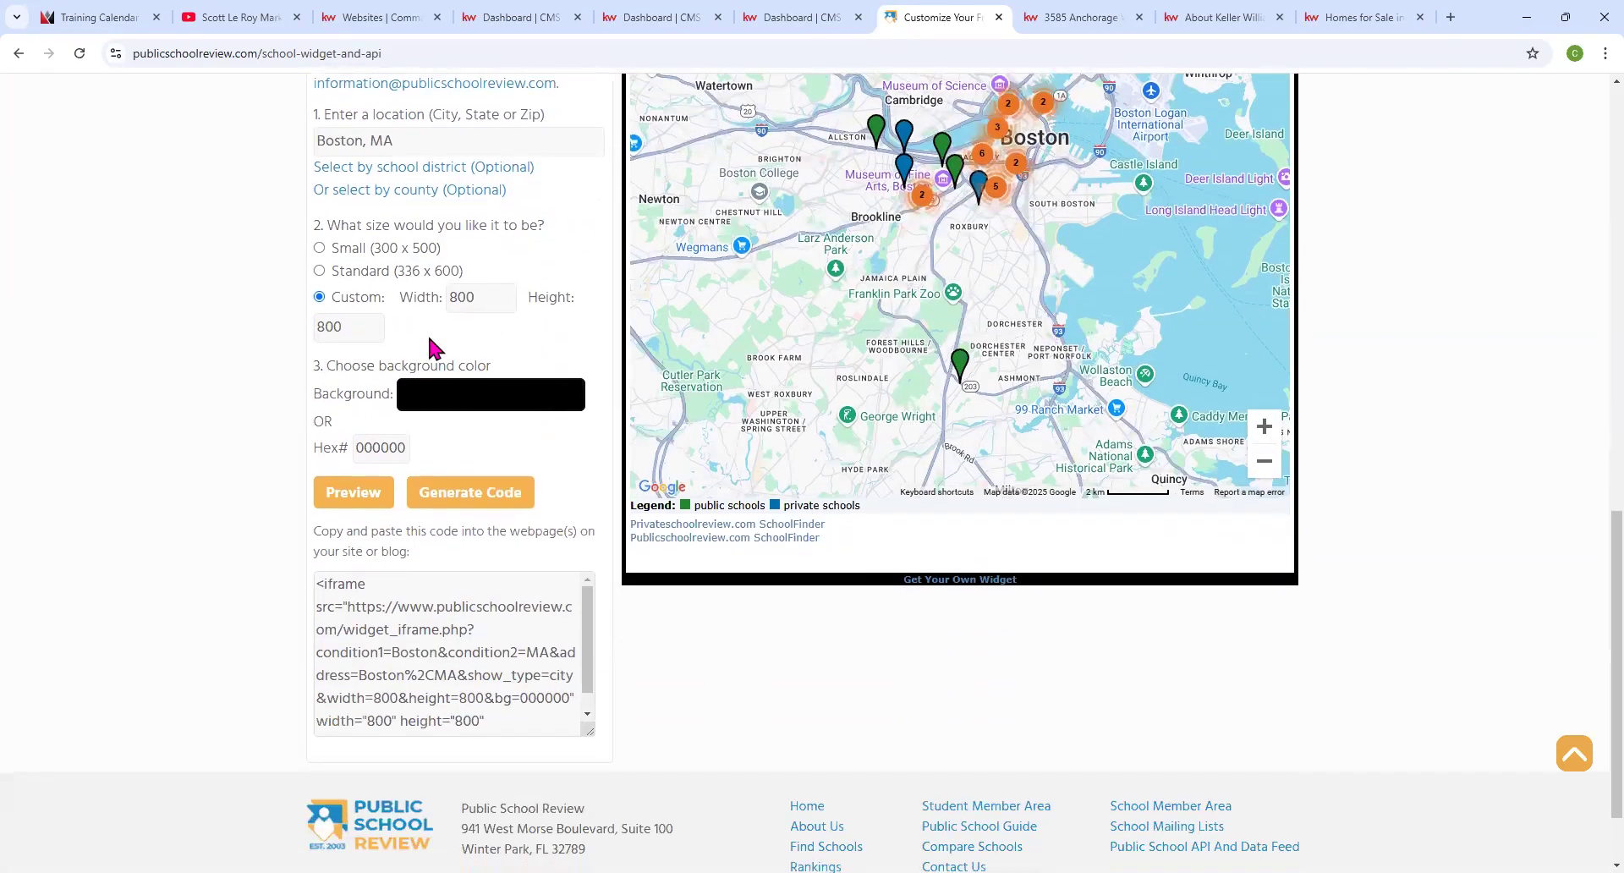
{"action": "scroll", "coordinate": [440, 457], "scroll_direction": "down", "scroll_amount": 2}
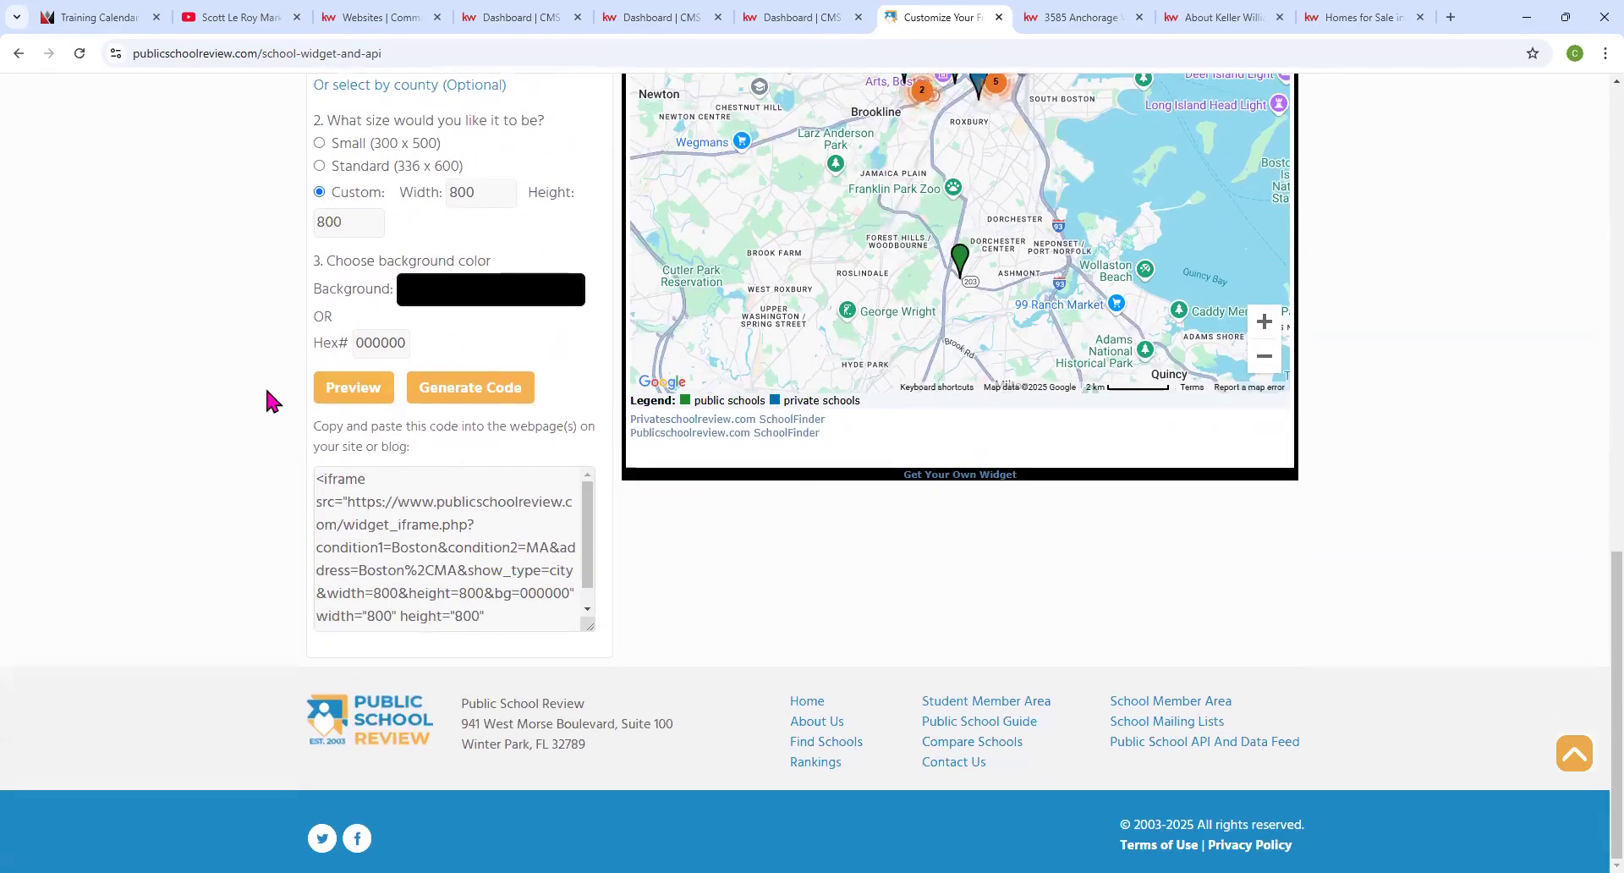
{"action": "left_click", "coordinate": [456, 395]}
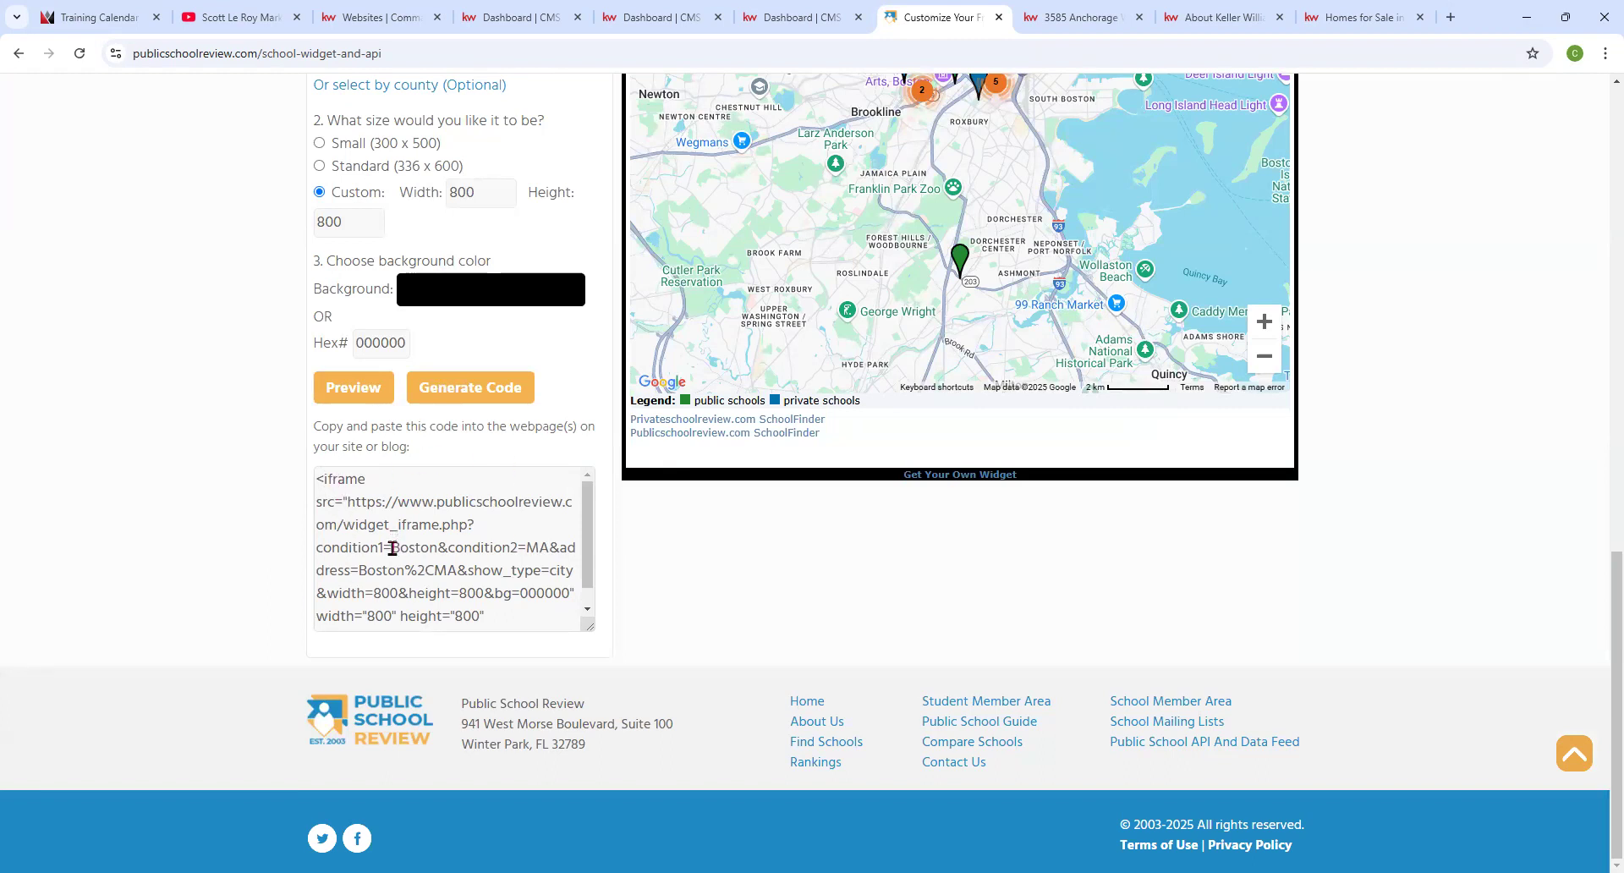
Copy the complete iframe embed code and return to the Dashboard | CMS tab.
{"action": "left_click_drag", "start_coordinate": [392, 548], "coordinate": [441, 547]}
{"action": "key", "text": "ctrl+a"}
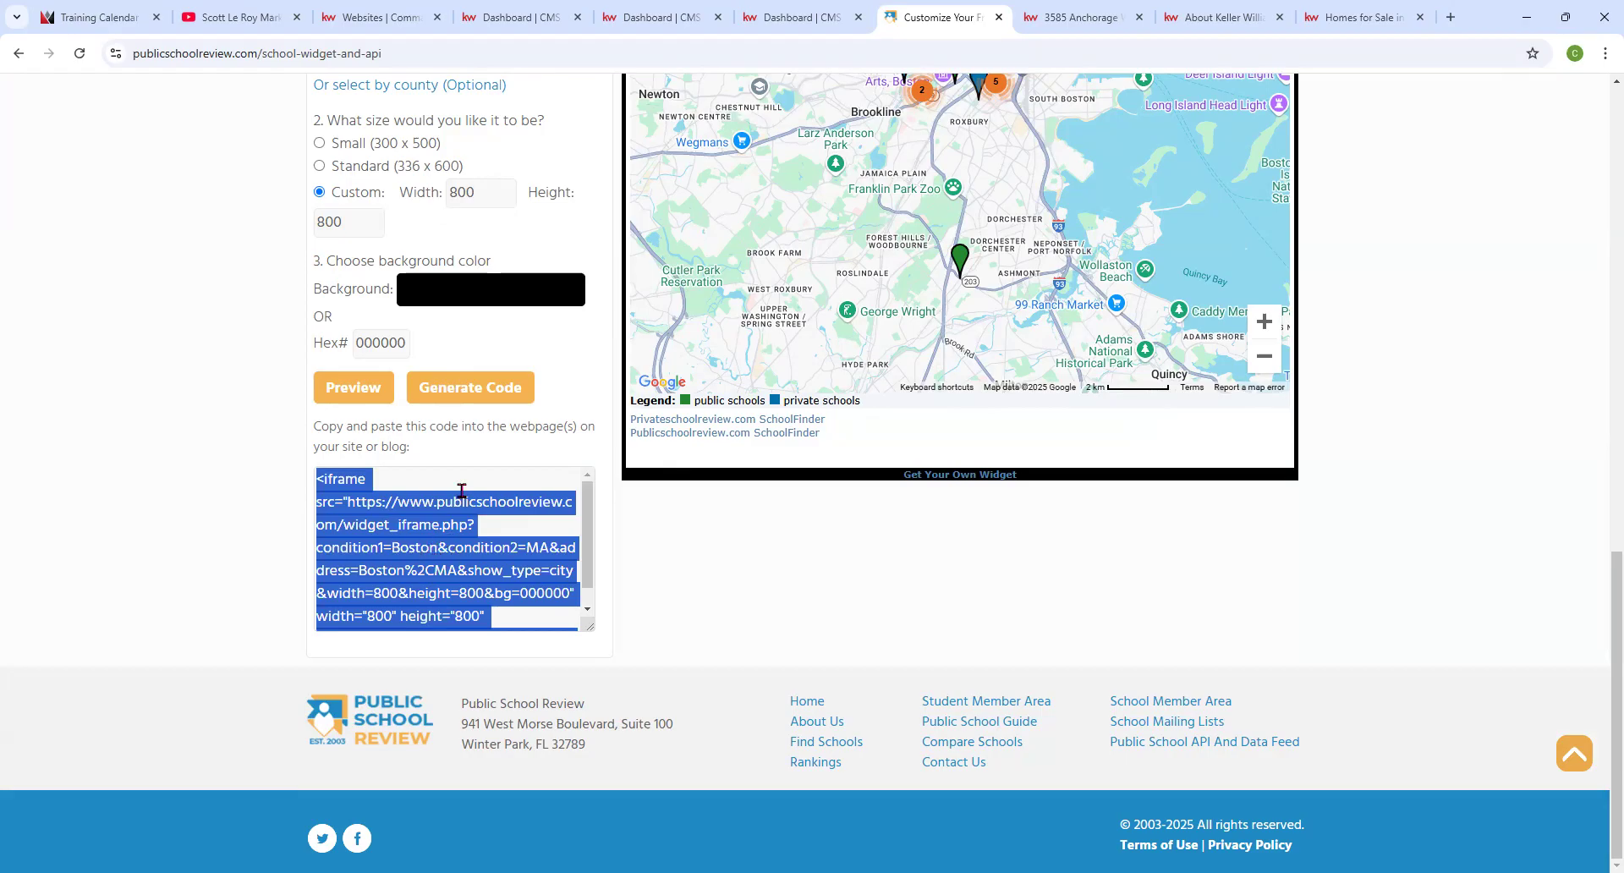
{"action": "left_click", "coordinate": [390, 572]}
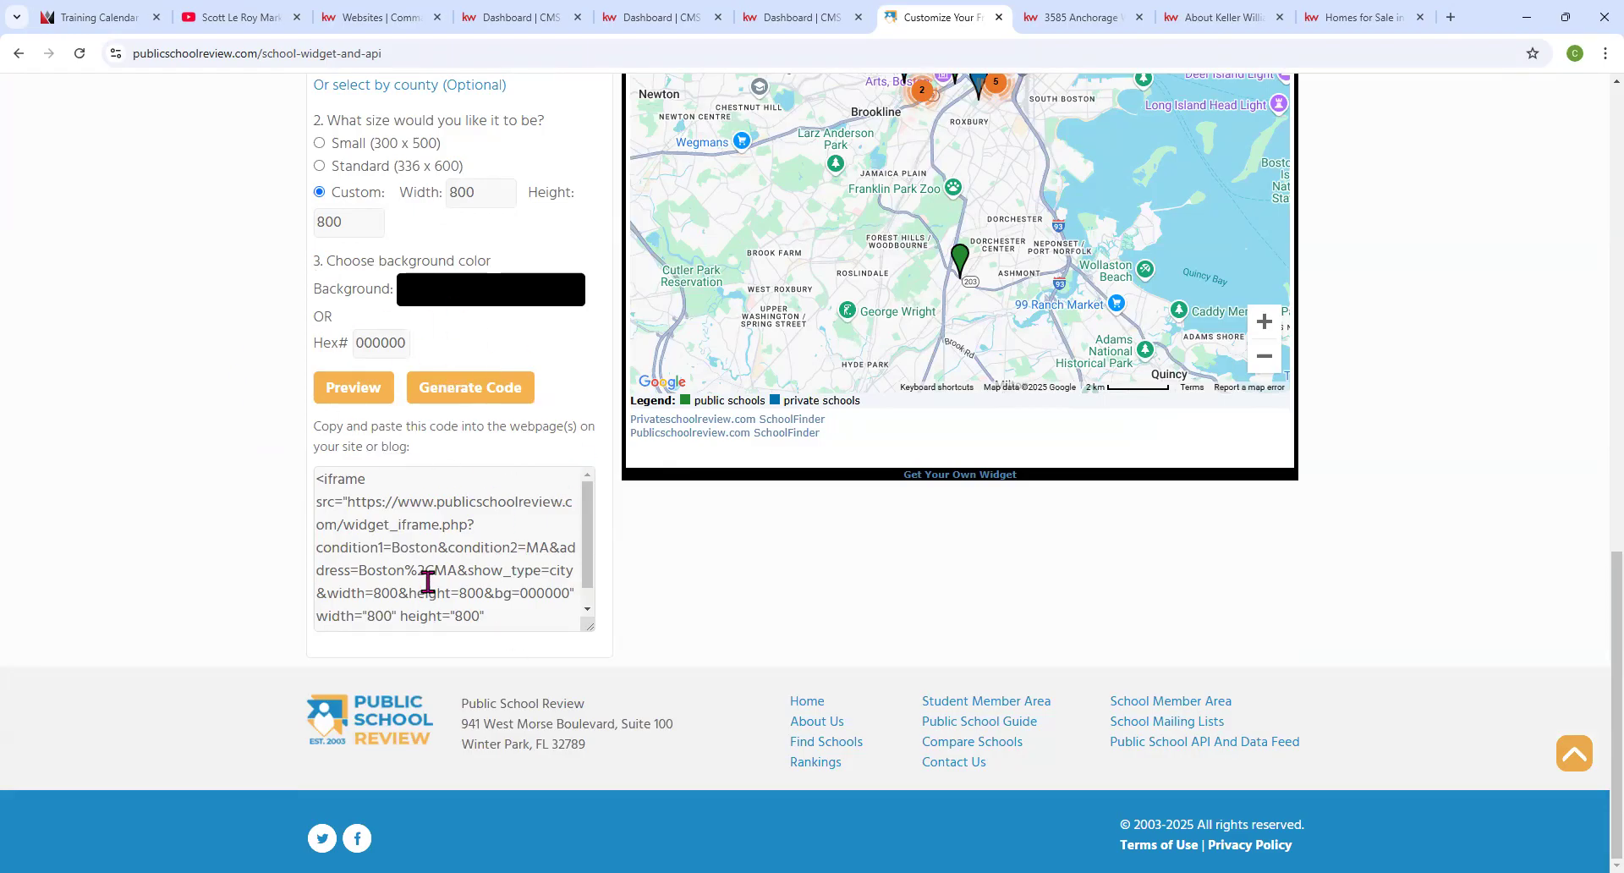
{"action": "scroll", "coordinate": [425, 580], "scroll_direction": "down", "scroll_amount": 1}
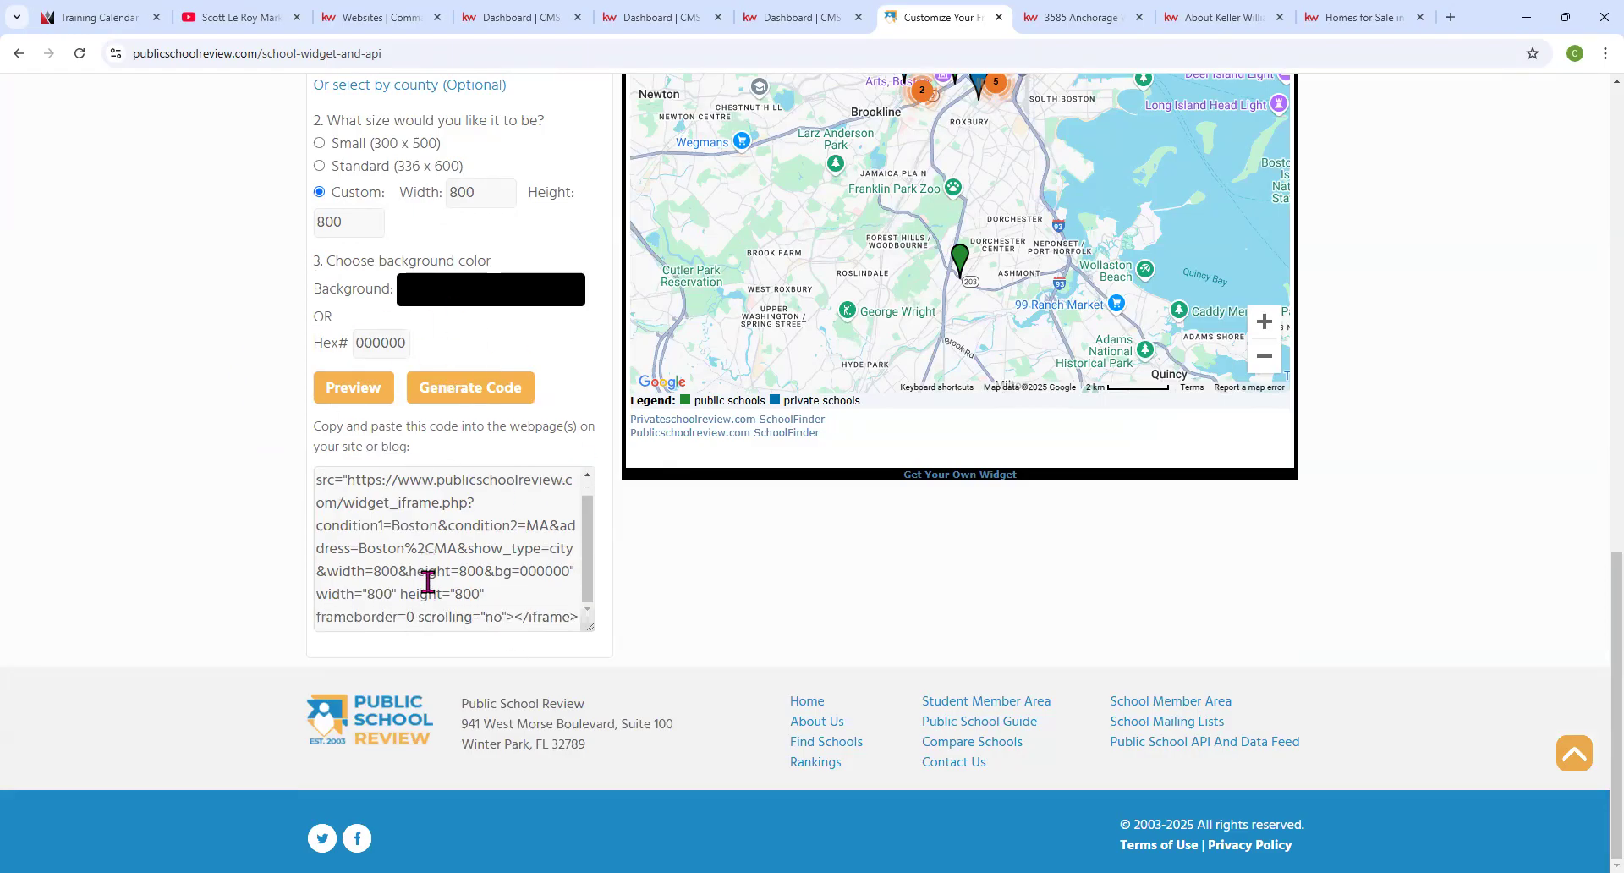
{"action": "left_click", "coordinate": [588, 626]}
{"action": "left_click_drag", "start_coordinate": [591, 624], "coordinate": [617, 722]}
{"action": "left_click", "coordinate": [517, 653]}
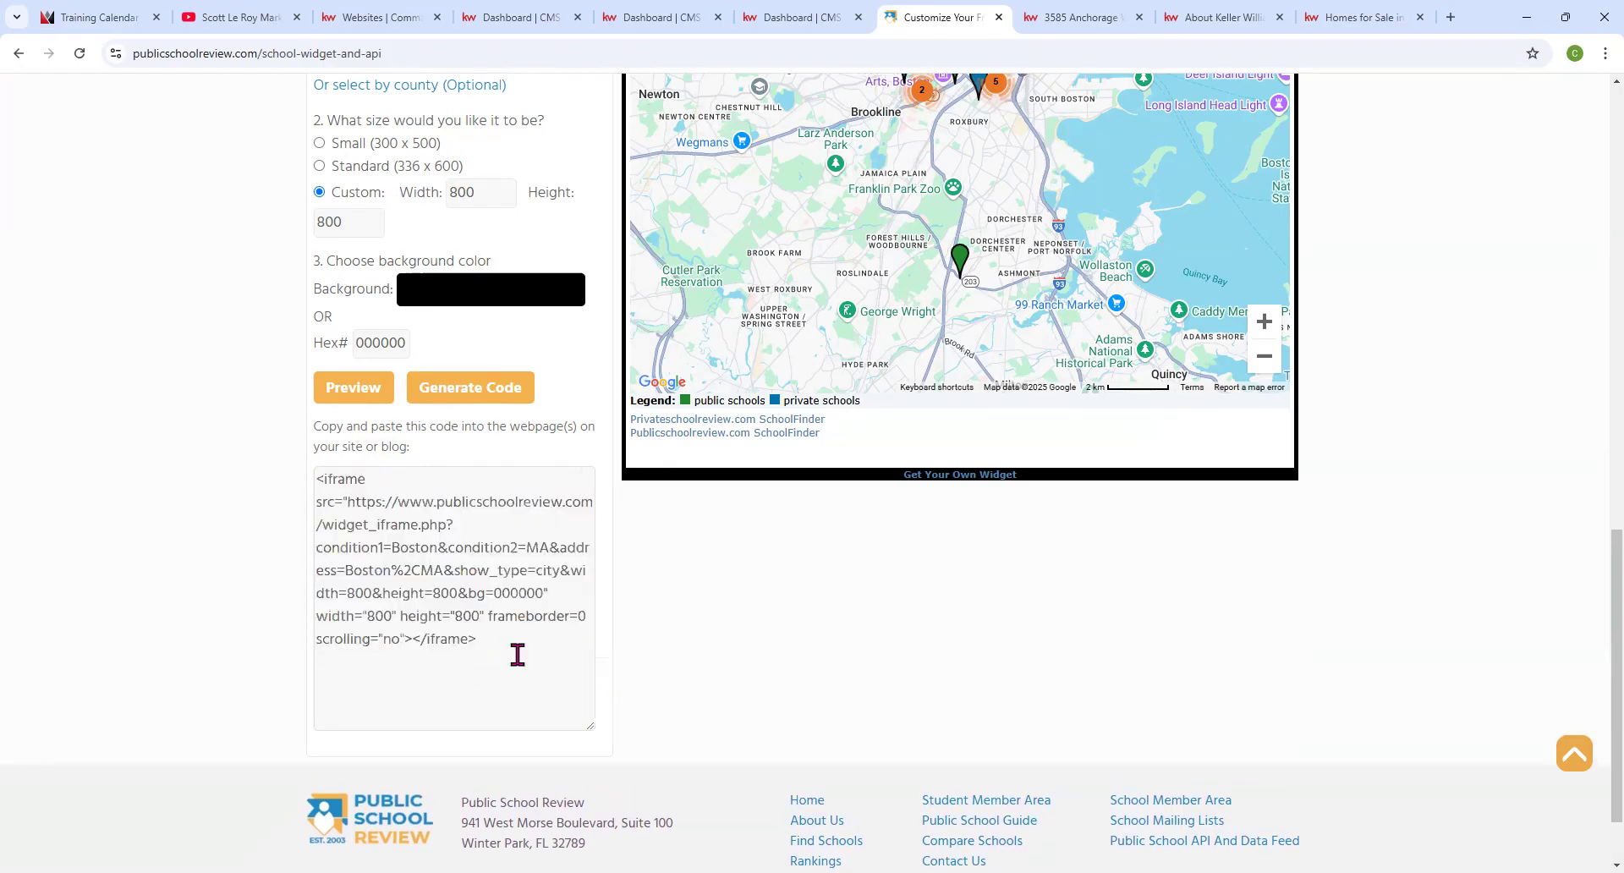
{"action": "left_click_drag", "start_coordinate": [529, 641], "coordinate": [272, 439]}
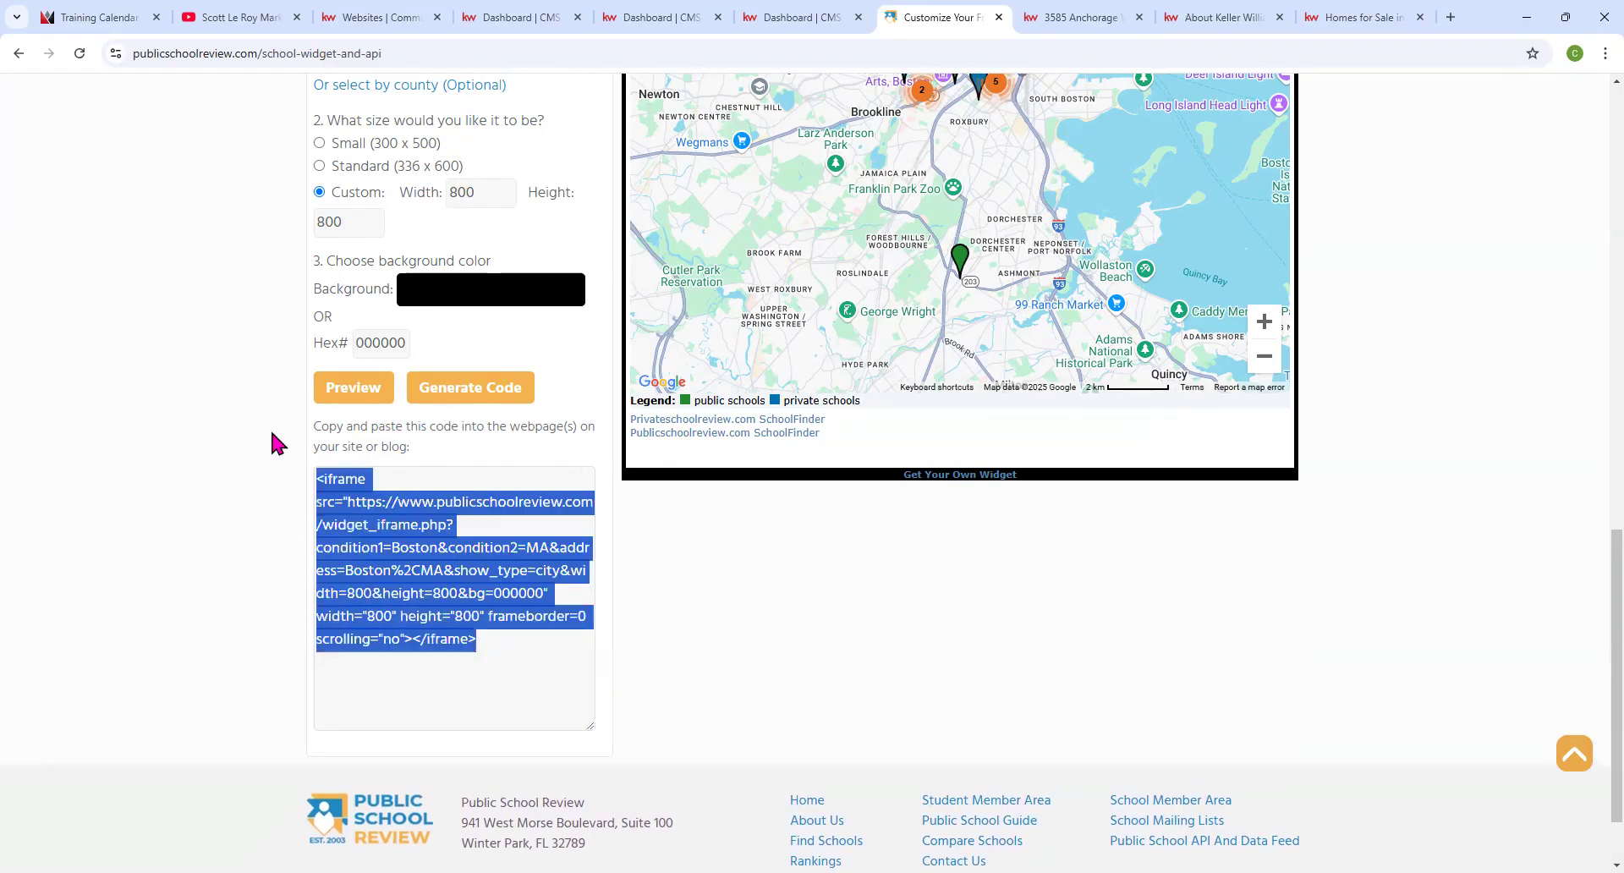
{"action": "right_click", "coordinate": [377, 507]}
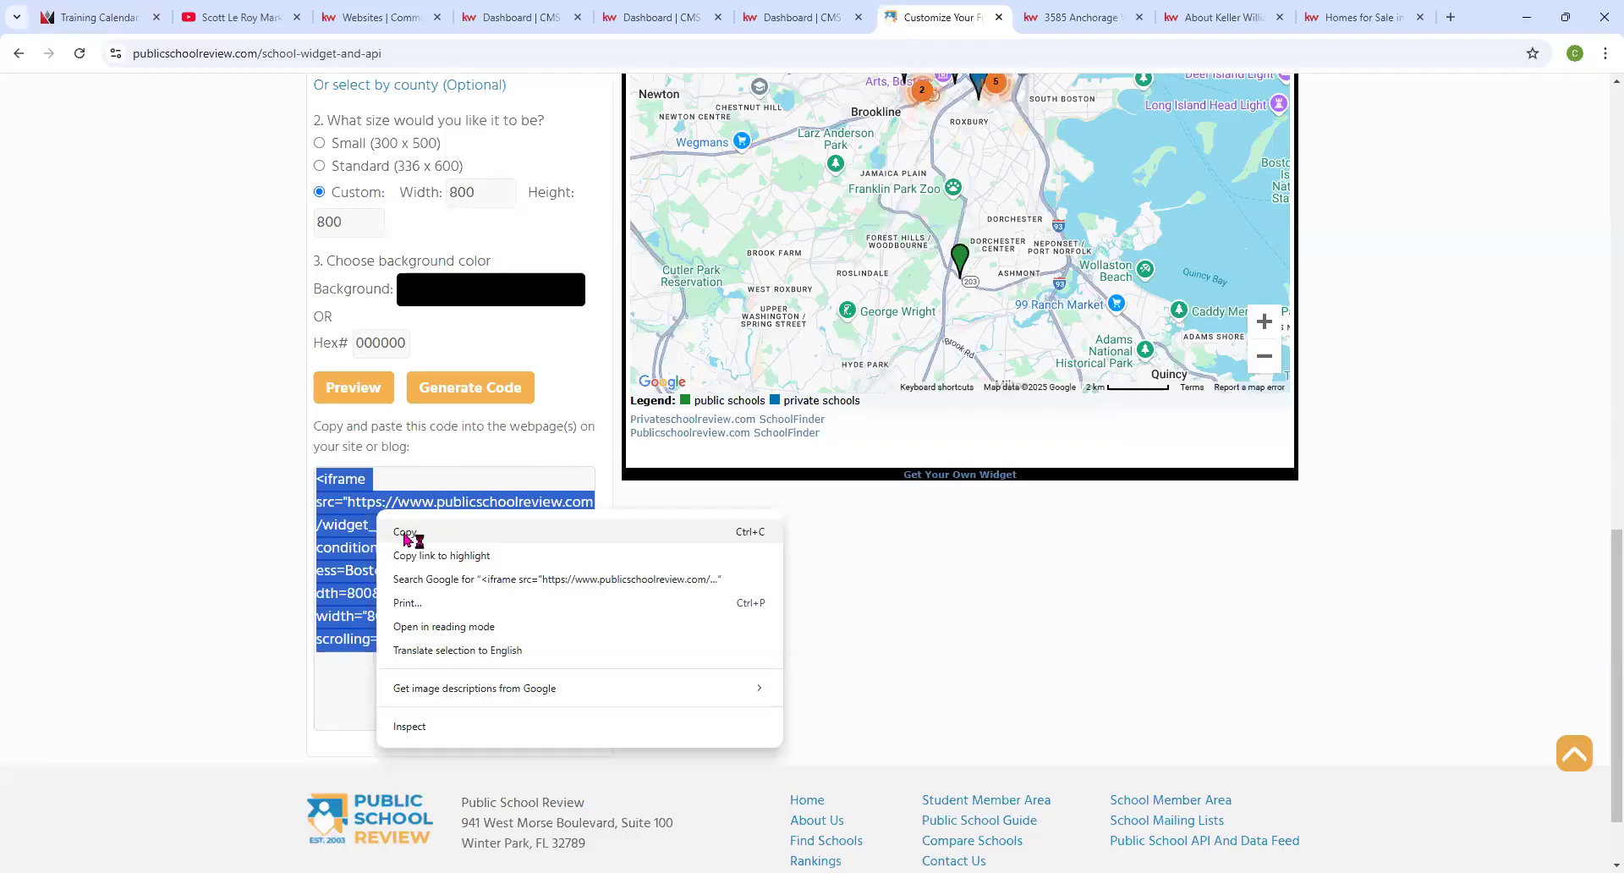
{"action": "left_click", "coordinate": [404, 532]}
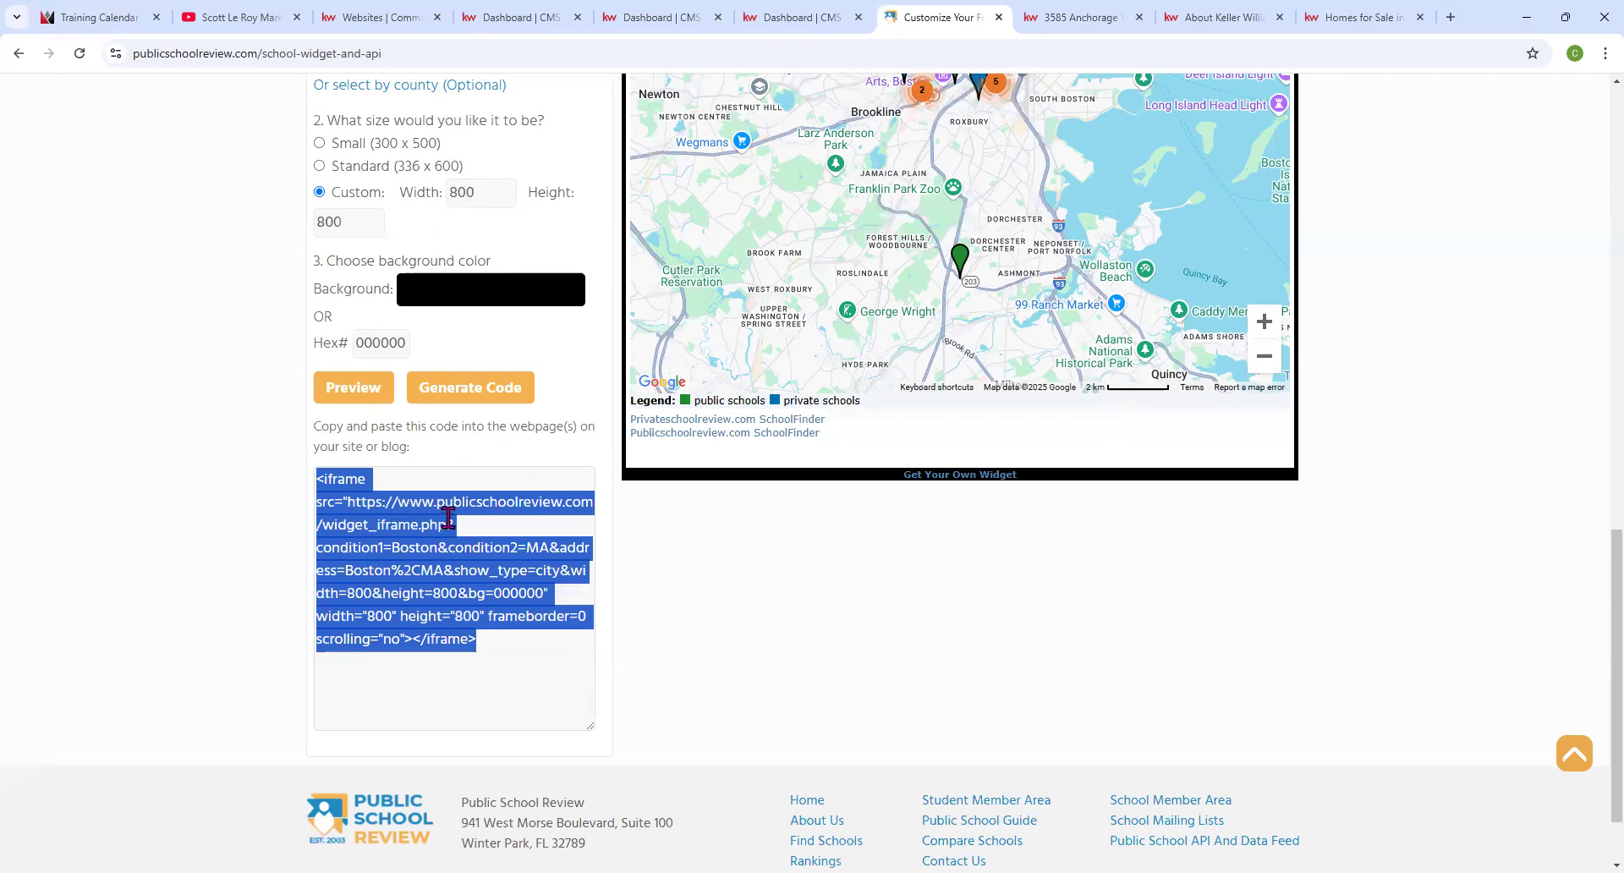
{"action": "left_click", "coordinate": [652, 15]}
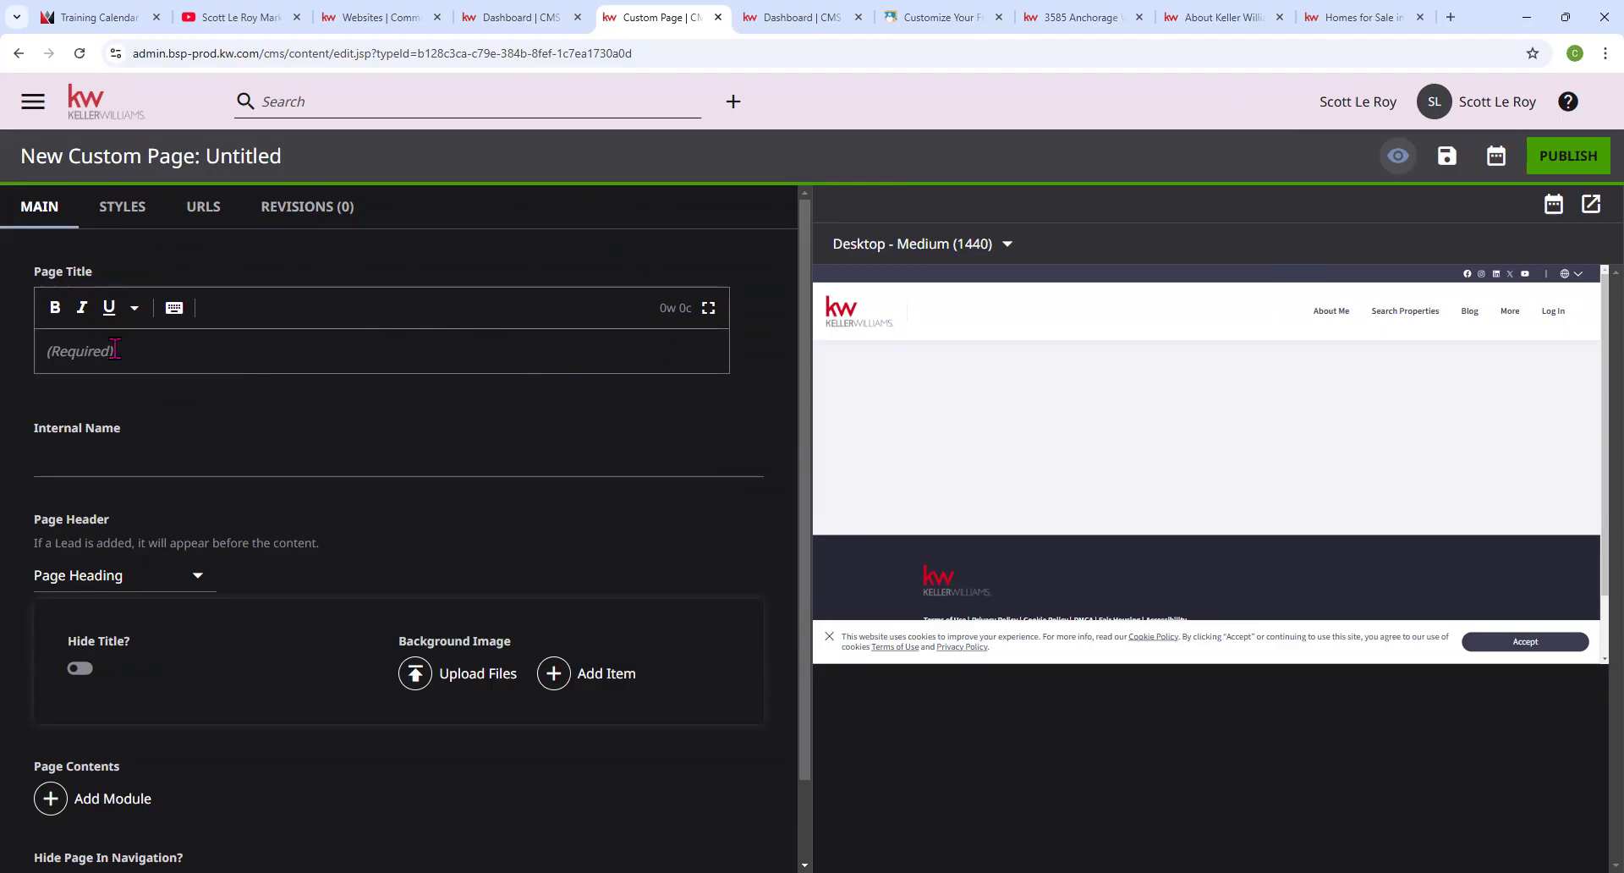
Title the page 'Boston School Search' and append 1/14 to its internal name.
{"action": "left_click", "coordinate": [75, 350]}
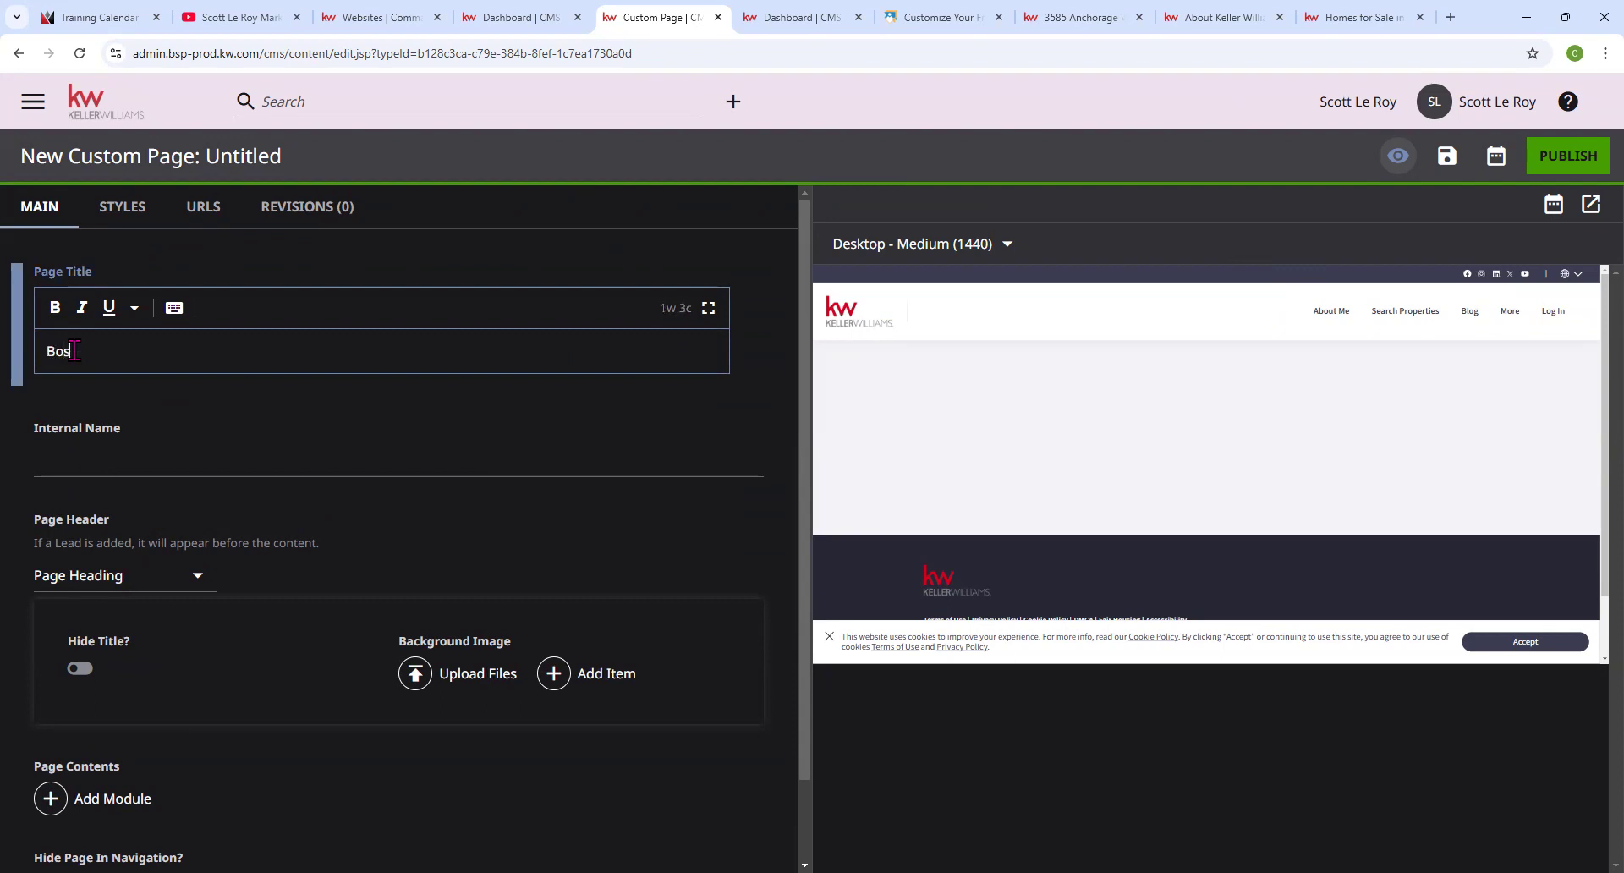
{"action": "type", "text": "Boston School Search"}
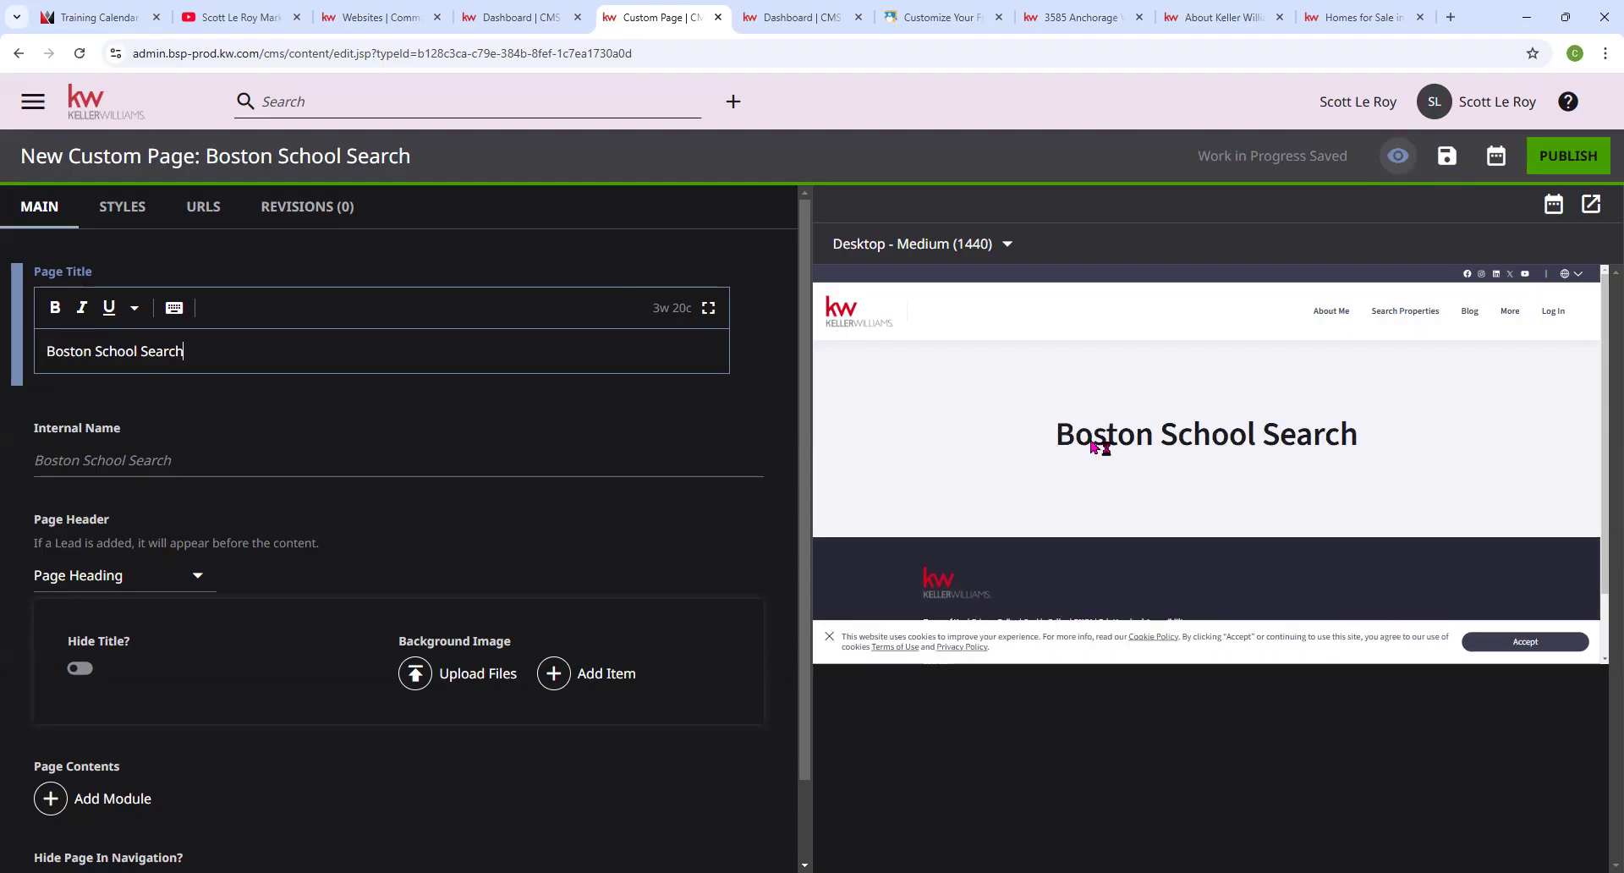
{"action": "left_click", "coordinate": [93, 461]}
{"action": "left_click", "coordinate": [189, 463]}
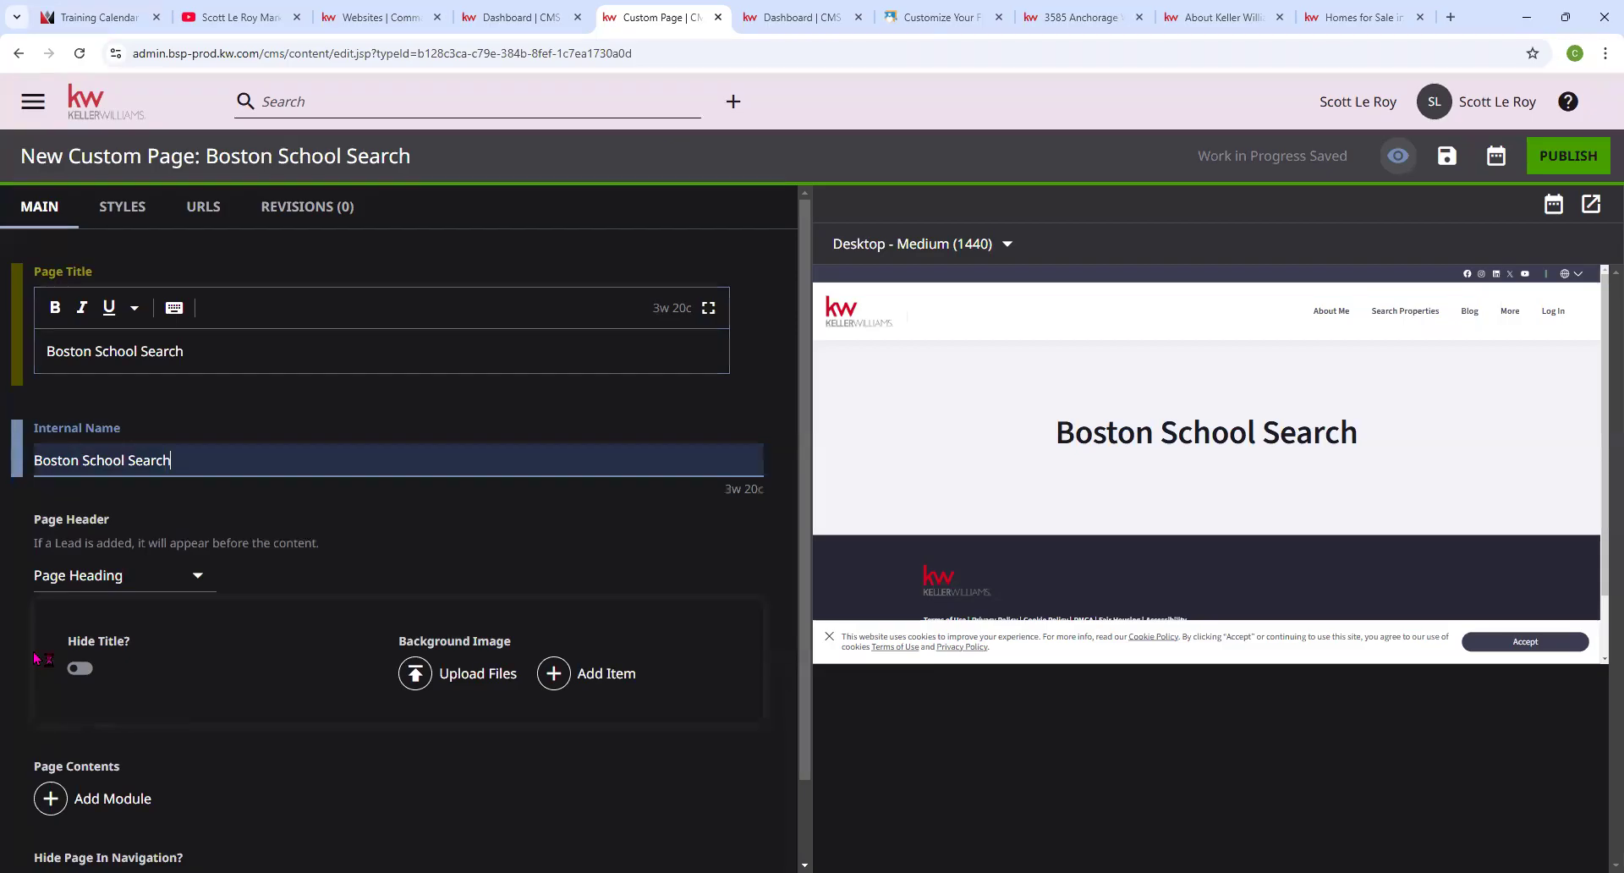
{"action": "type", "text": "1/14"}
Toggle Hide Title on and back off, and dismiss the Upload Files window.
{"action": "scroll", "coordinate": [138, 580], "scroll_direction": "down", "scroll_amount": 1}
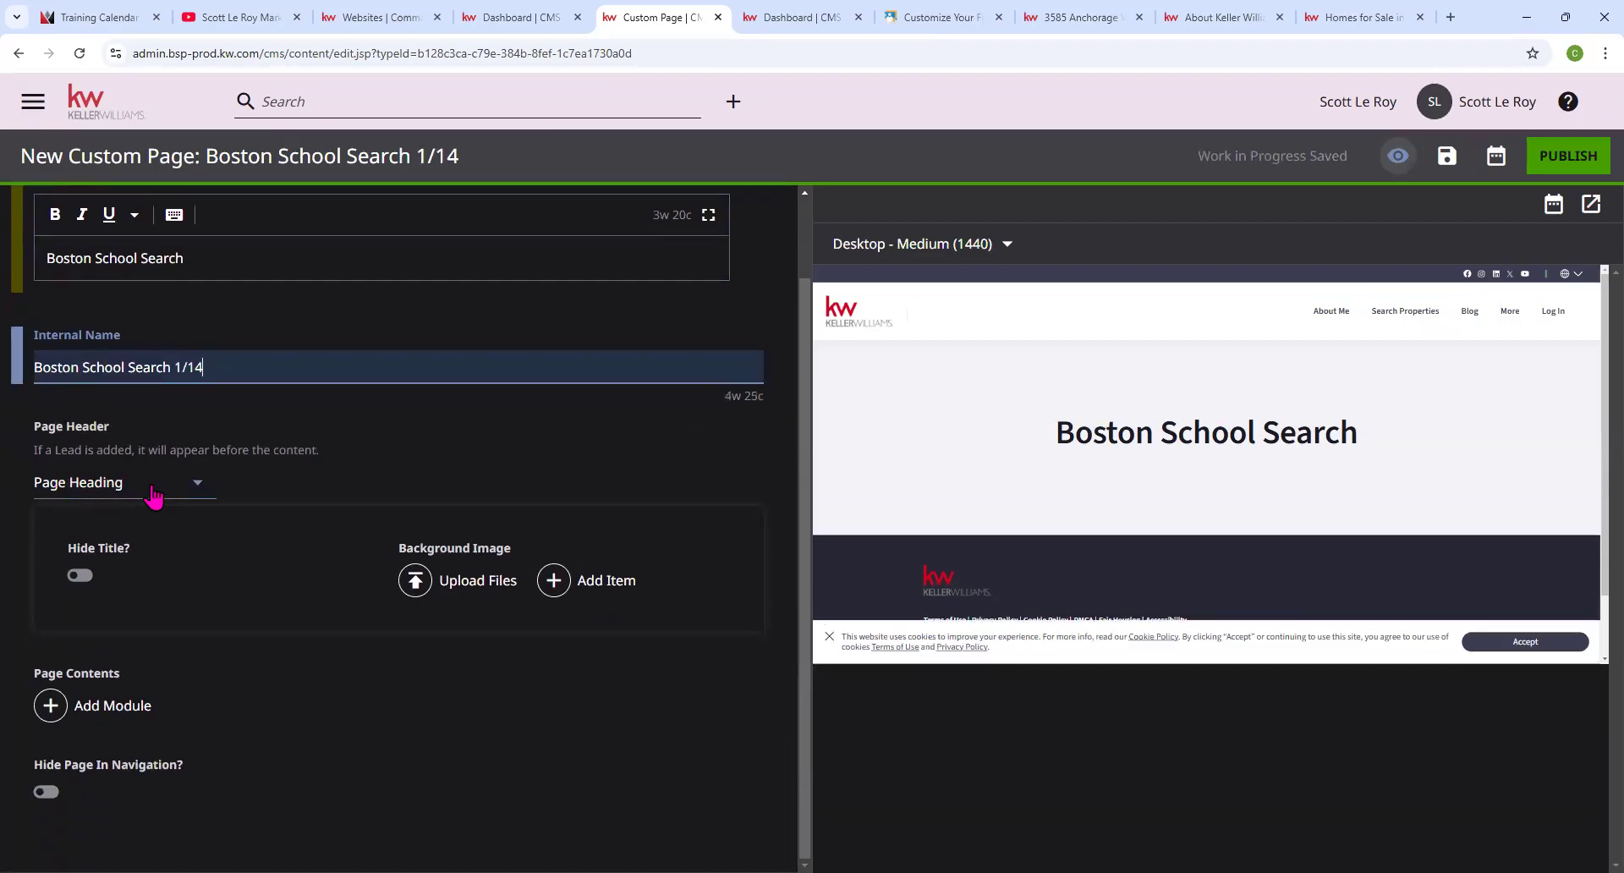
{"action": "left_click", "coordinate": [80, 577]}
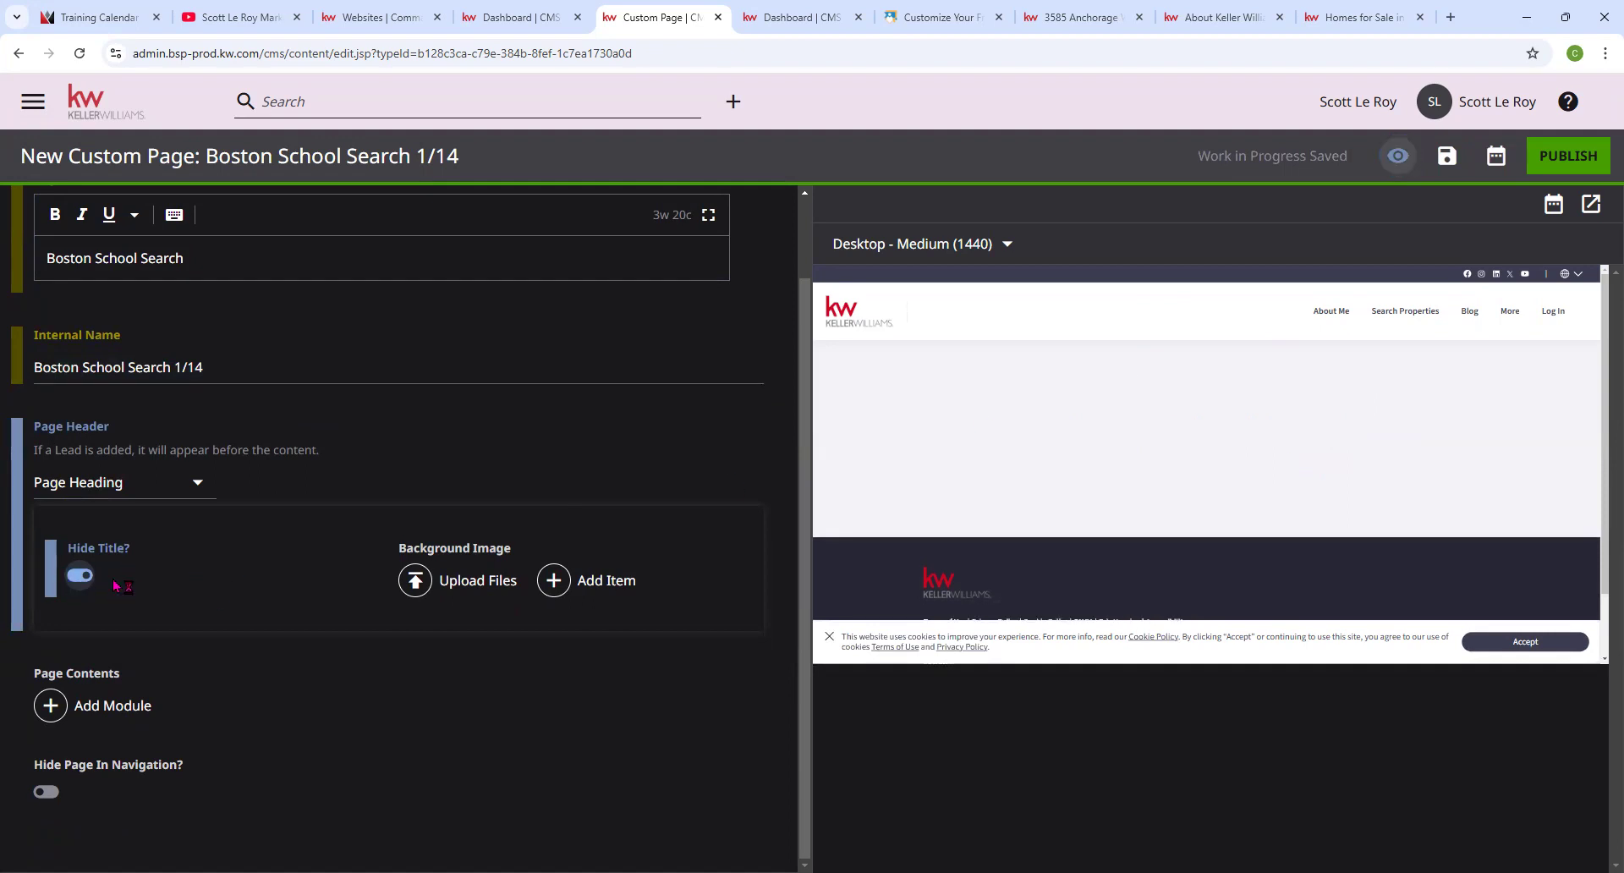
{"action": "left_click", "coordinate": [78, 576]}
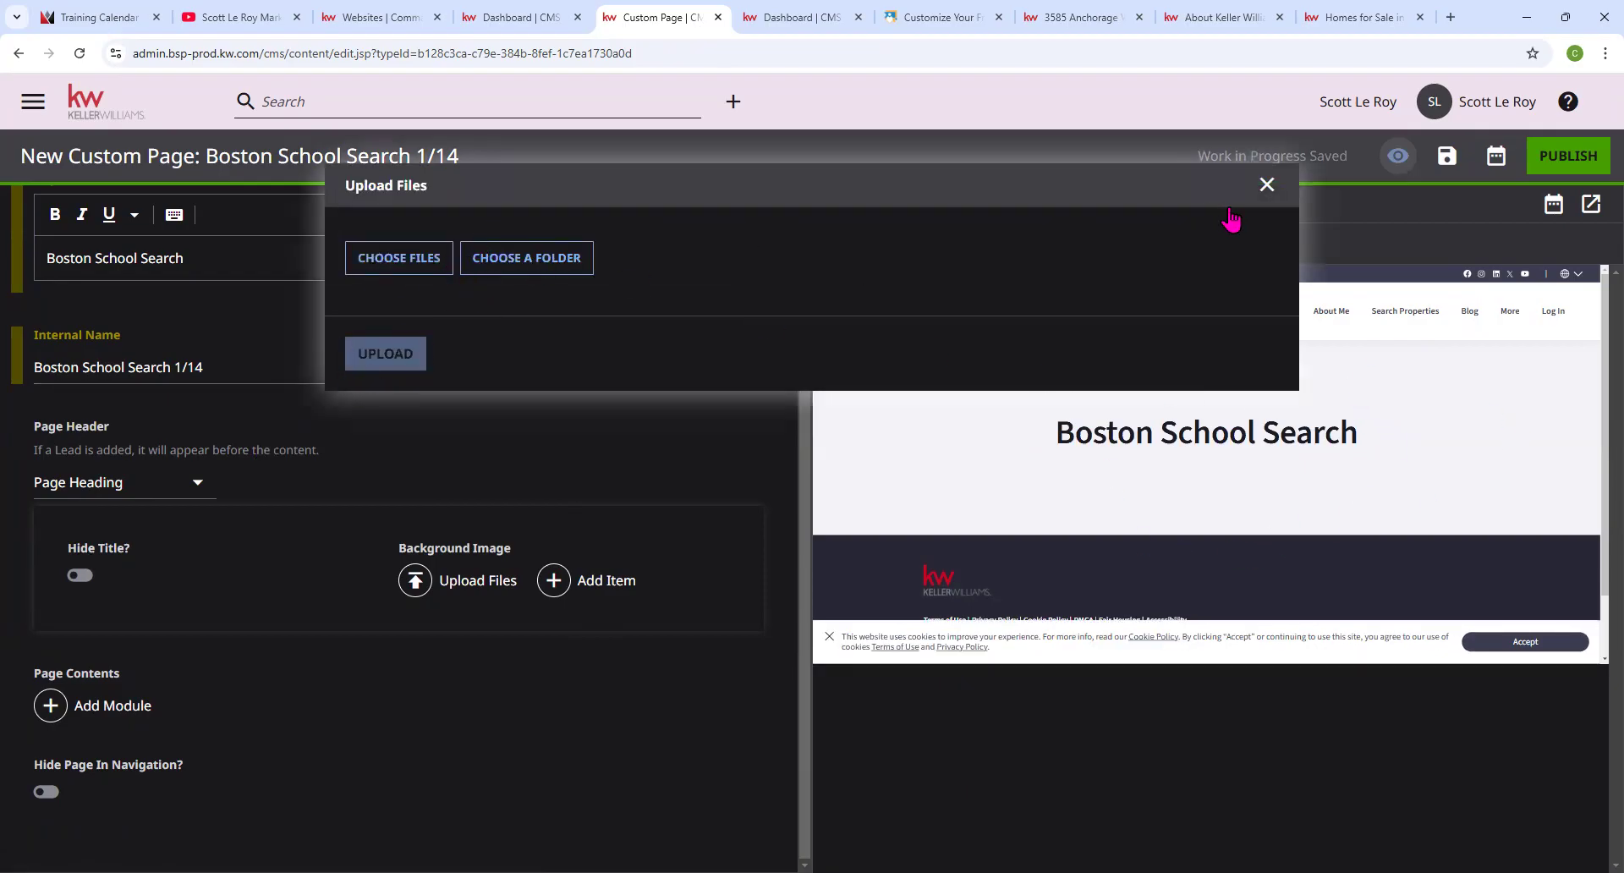
{"action": "left_click", "coordinate": [1267, 185]}
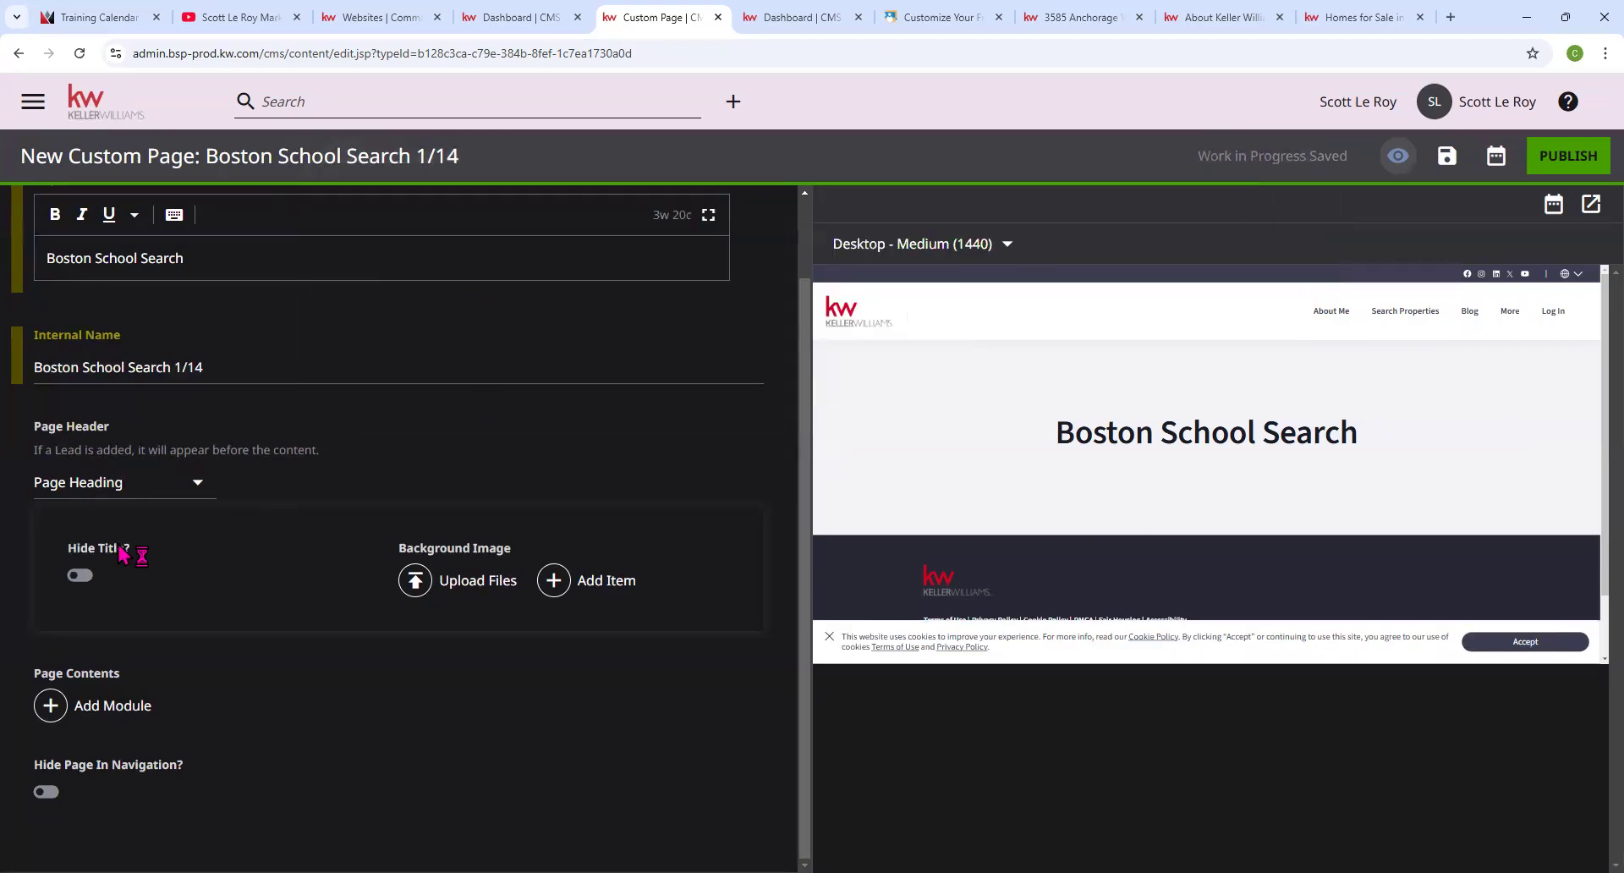
Add an HTML Embed module to the page contents.
{"action": "left_click", "coordinate": [101, 715]}
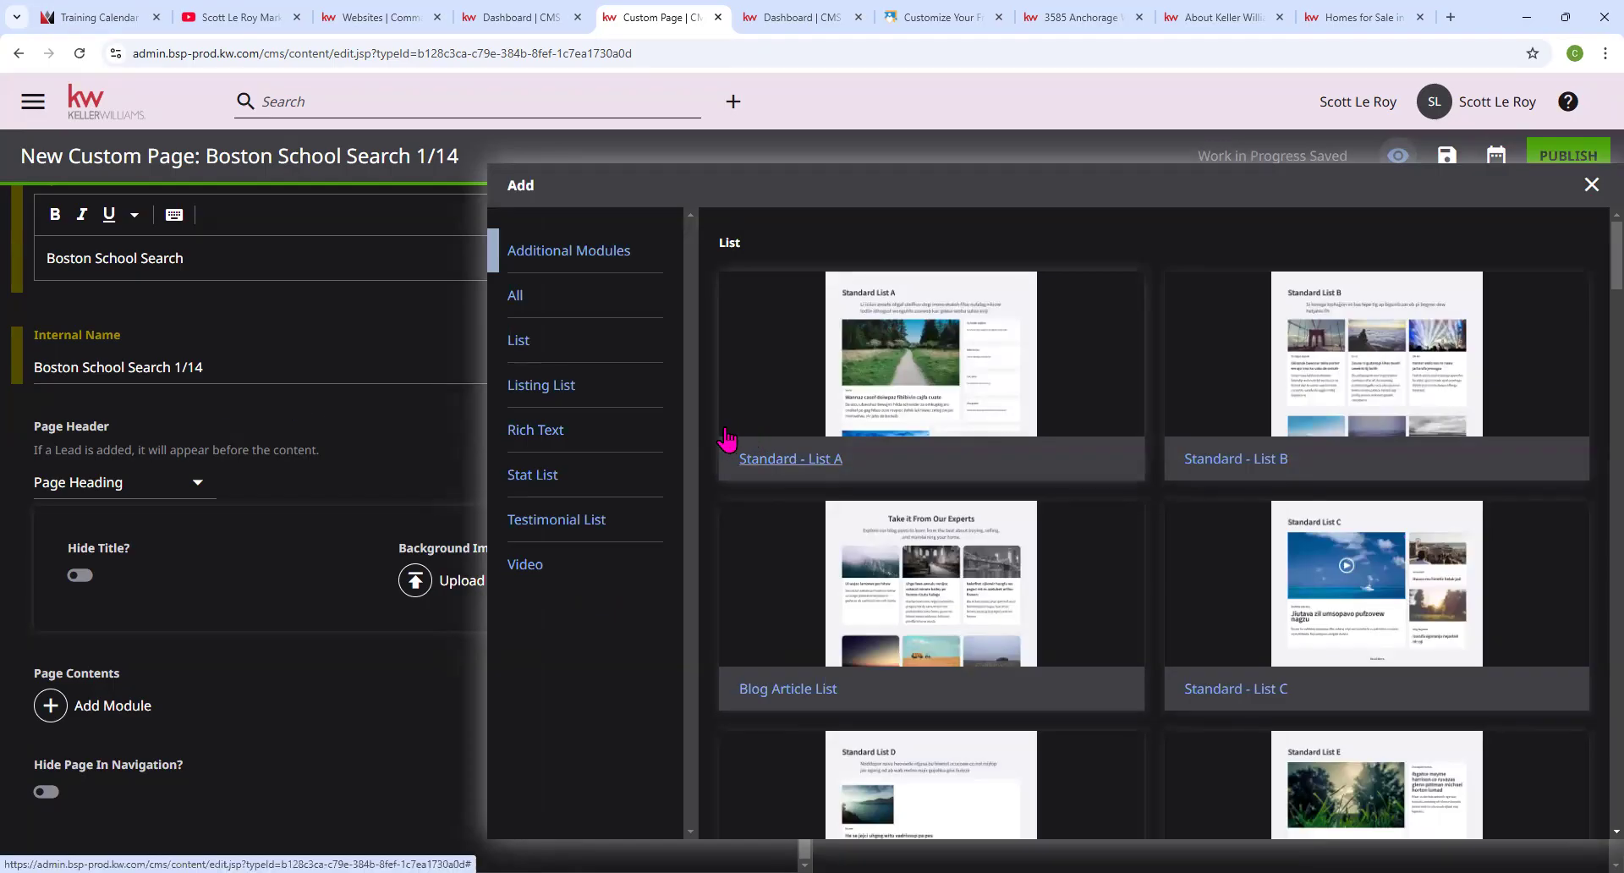
{"action": "scroll", "coordinate": [728, 442], "scroll_direction": "down", "scroll_amount": 3}
{"action": "scroll", "coordinate": [727, 440], "scroll_direction": "down", "scroll_amount": 15}
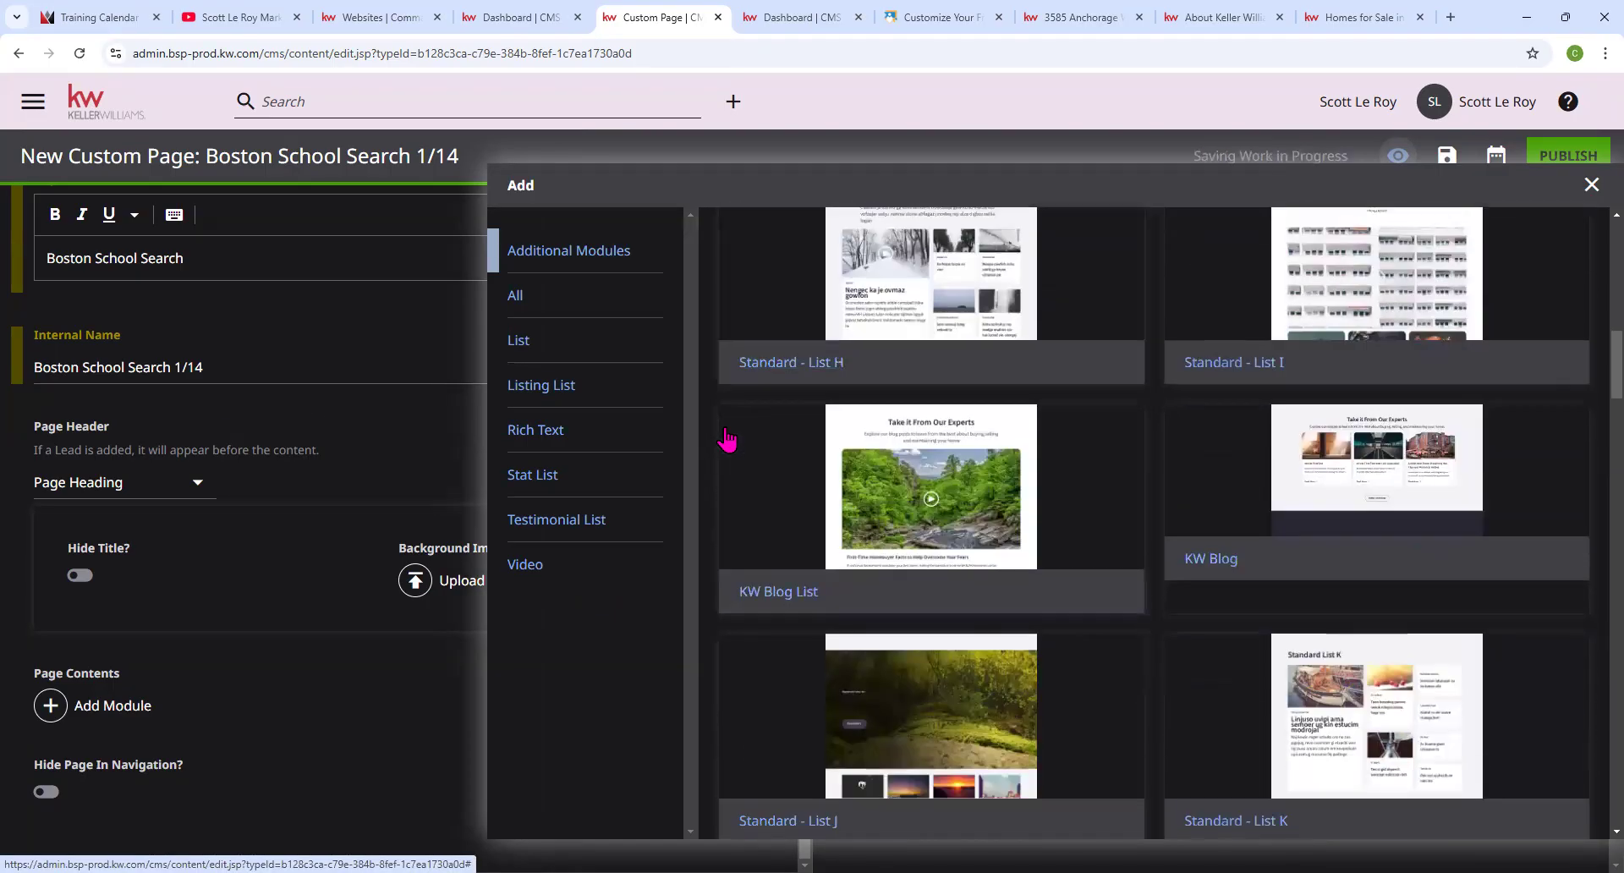
{"action": "scroll", "coordinate": [726, 440], "scroll_direction": "down", "scroll_amount": 15}
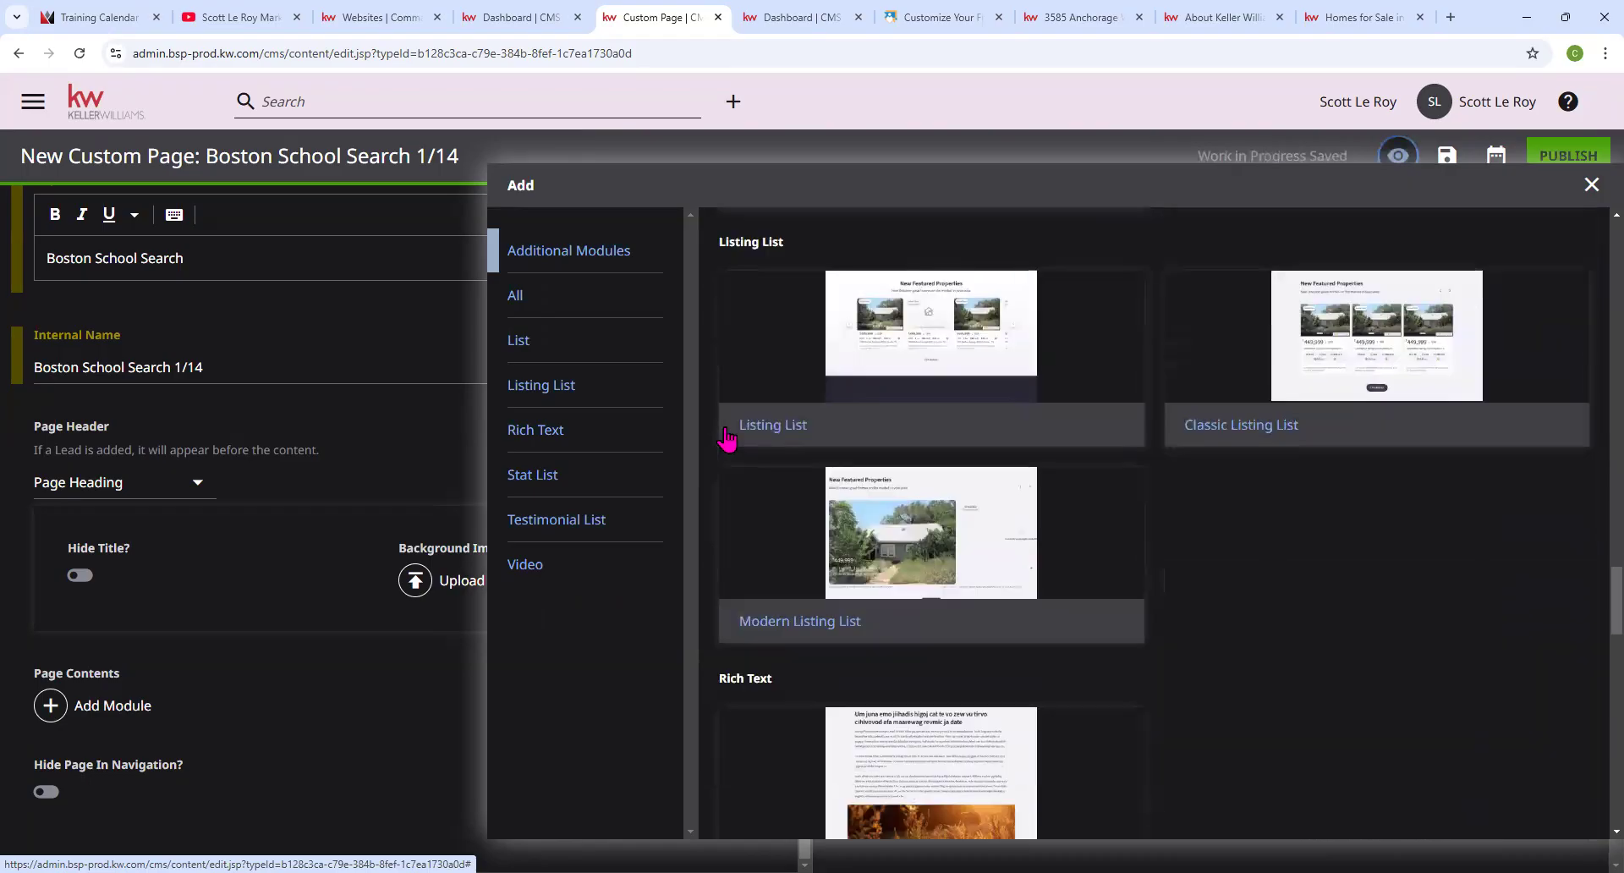
{"action": "scroll", "coordinate": [728, 440], "scroll_direction": "down", "scroll_amount": 5}
{"action": "scroll", "coordinate": [736, 444], "scroll_direction": "up", "scroll_amount": 2}
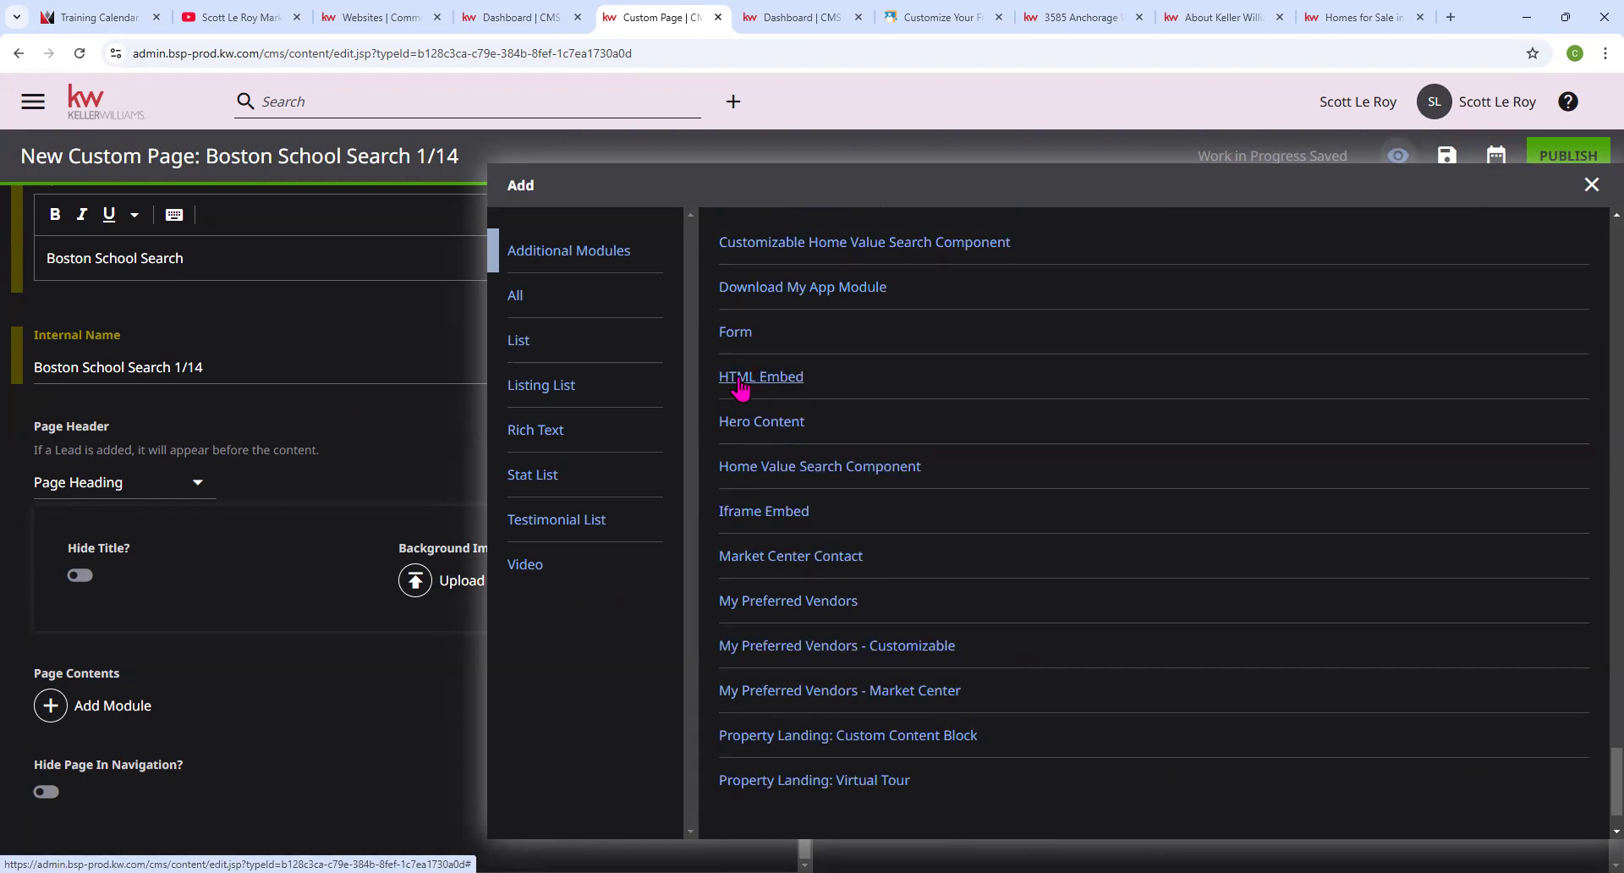
{"action": "left_click", "coordinate": [739, 380]}
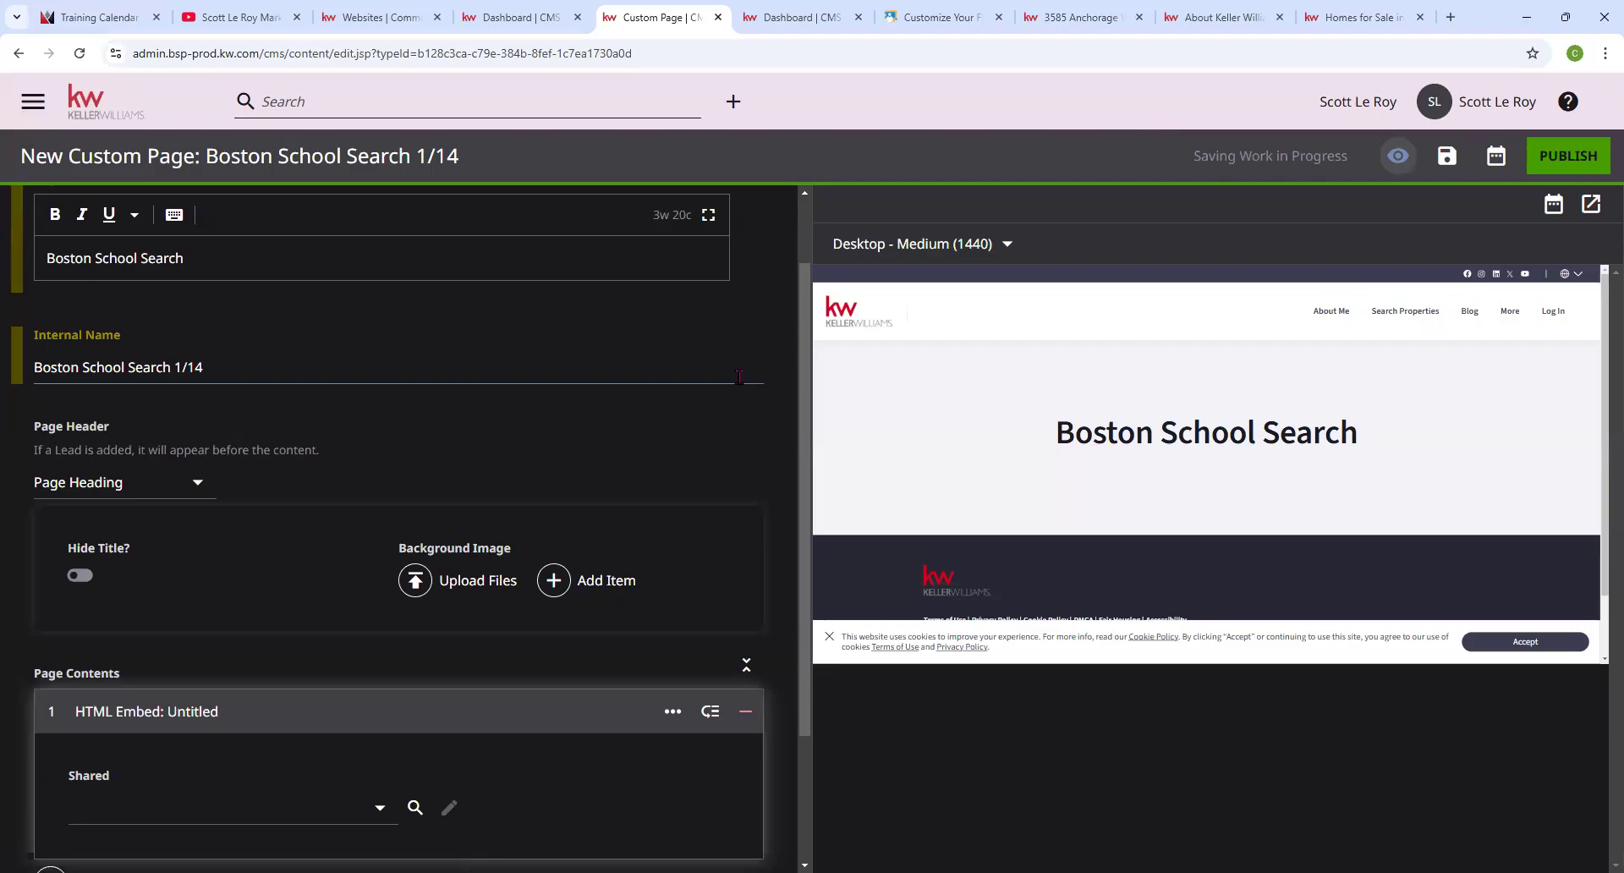
Choose Create New from the module's Shared embeds dropdown.
{"action": "scroll", "coordinate": [562, 431], "scroll_direction": "down", "scroll_amount": 2}
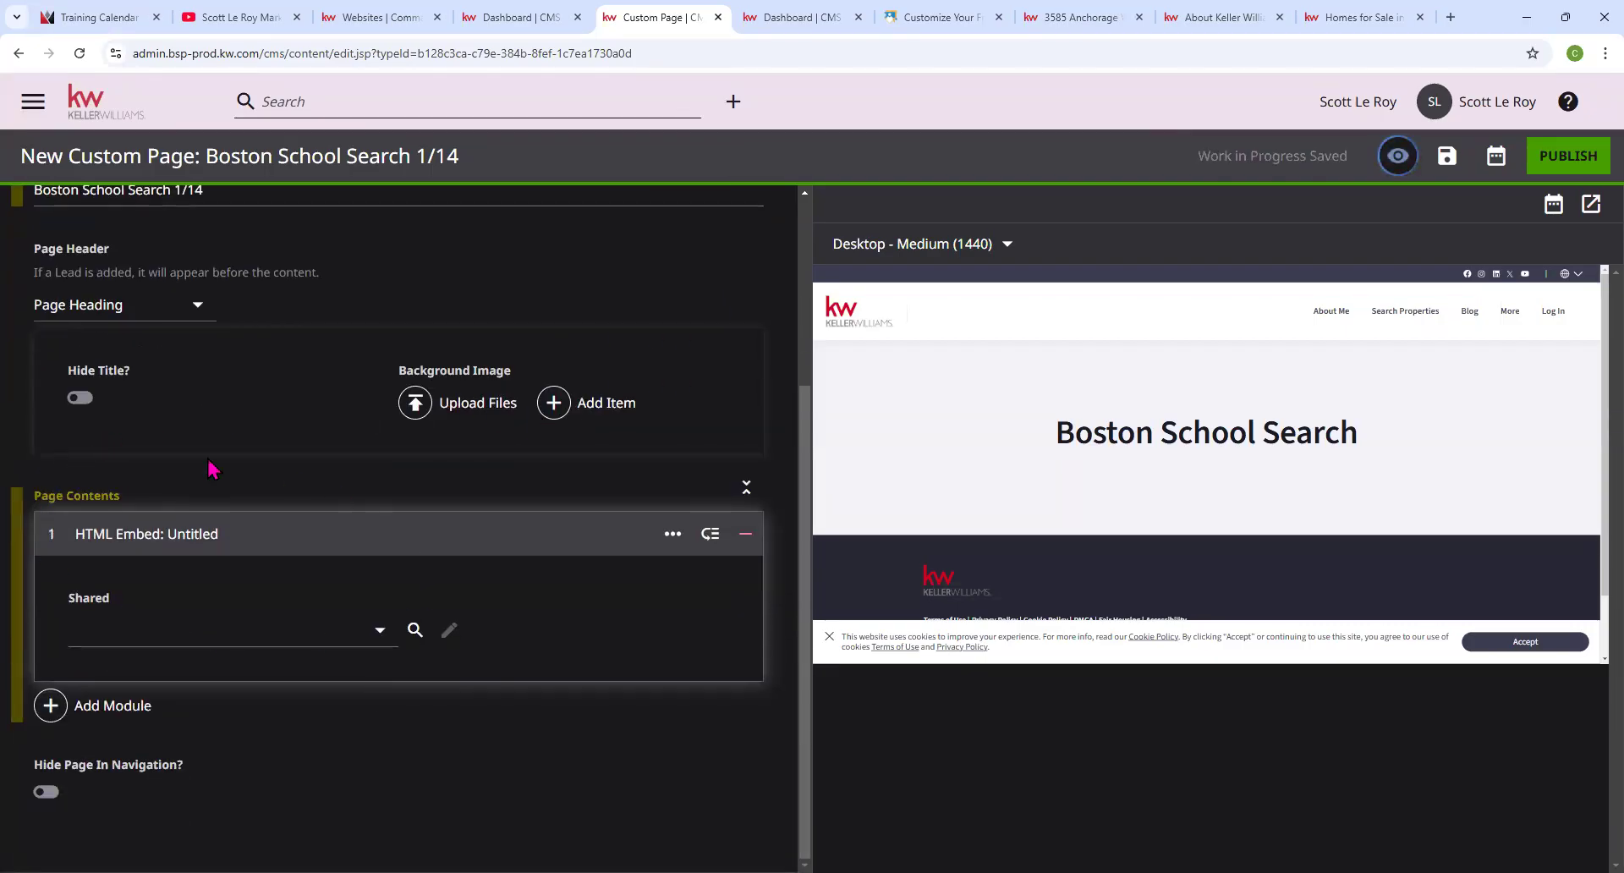
{"action": "left_click", "coordinate": [379, 631]}
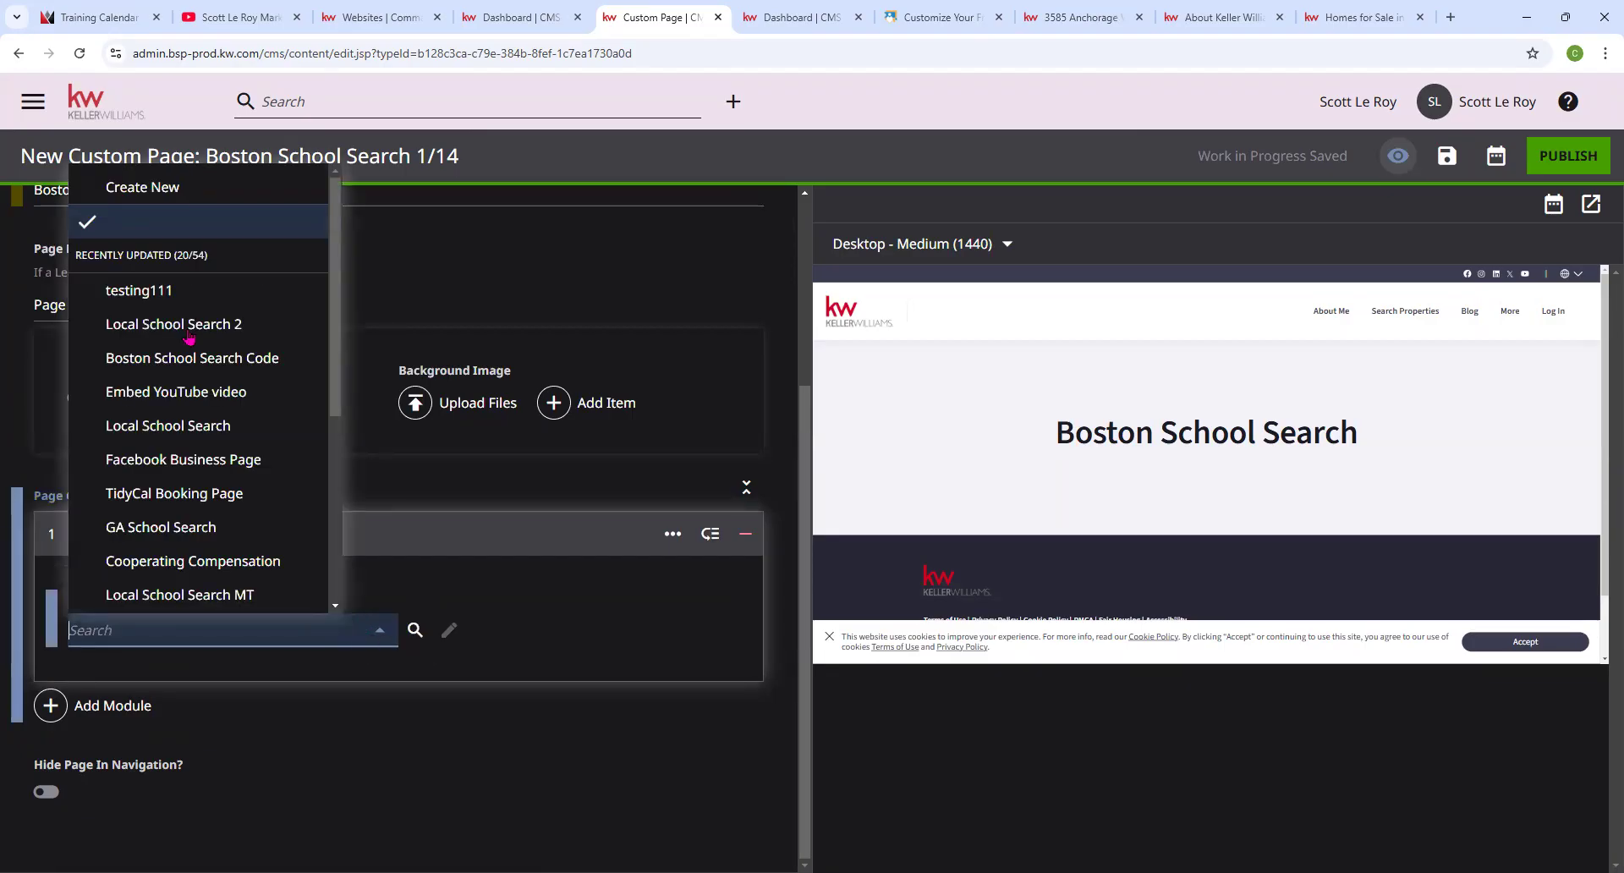
{"action": "left_click", "coordinate": [136, 192]}
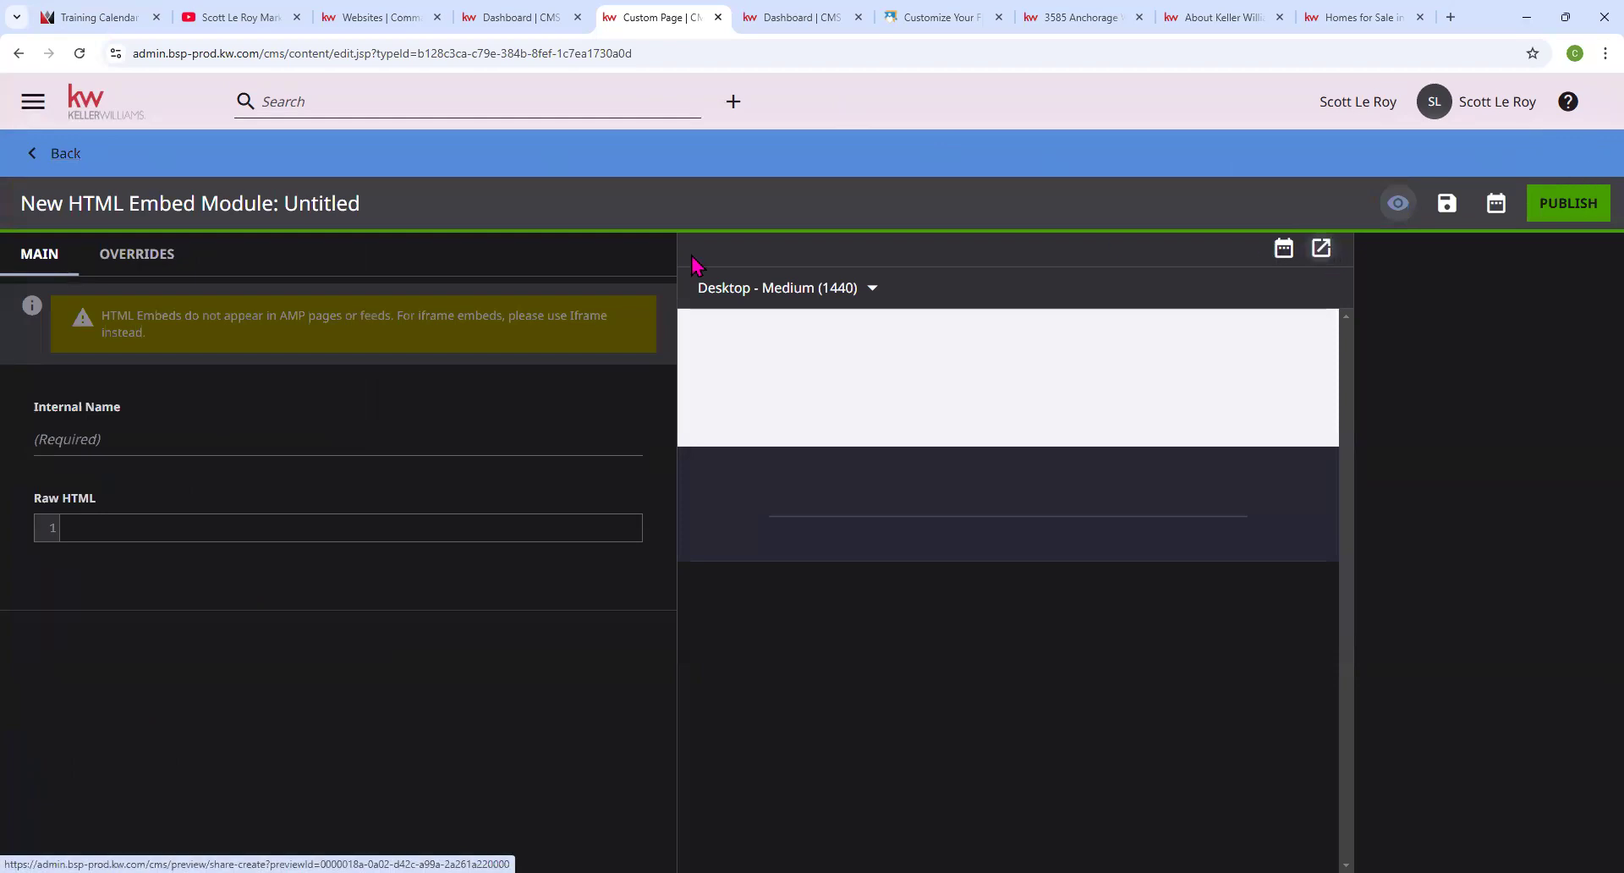
Name the embed 'Boston School Search 1/14', paste the school-map iframe wrapped in <center>, and publish it.
{"action": "left_click", "coordinate": [77, 444]}
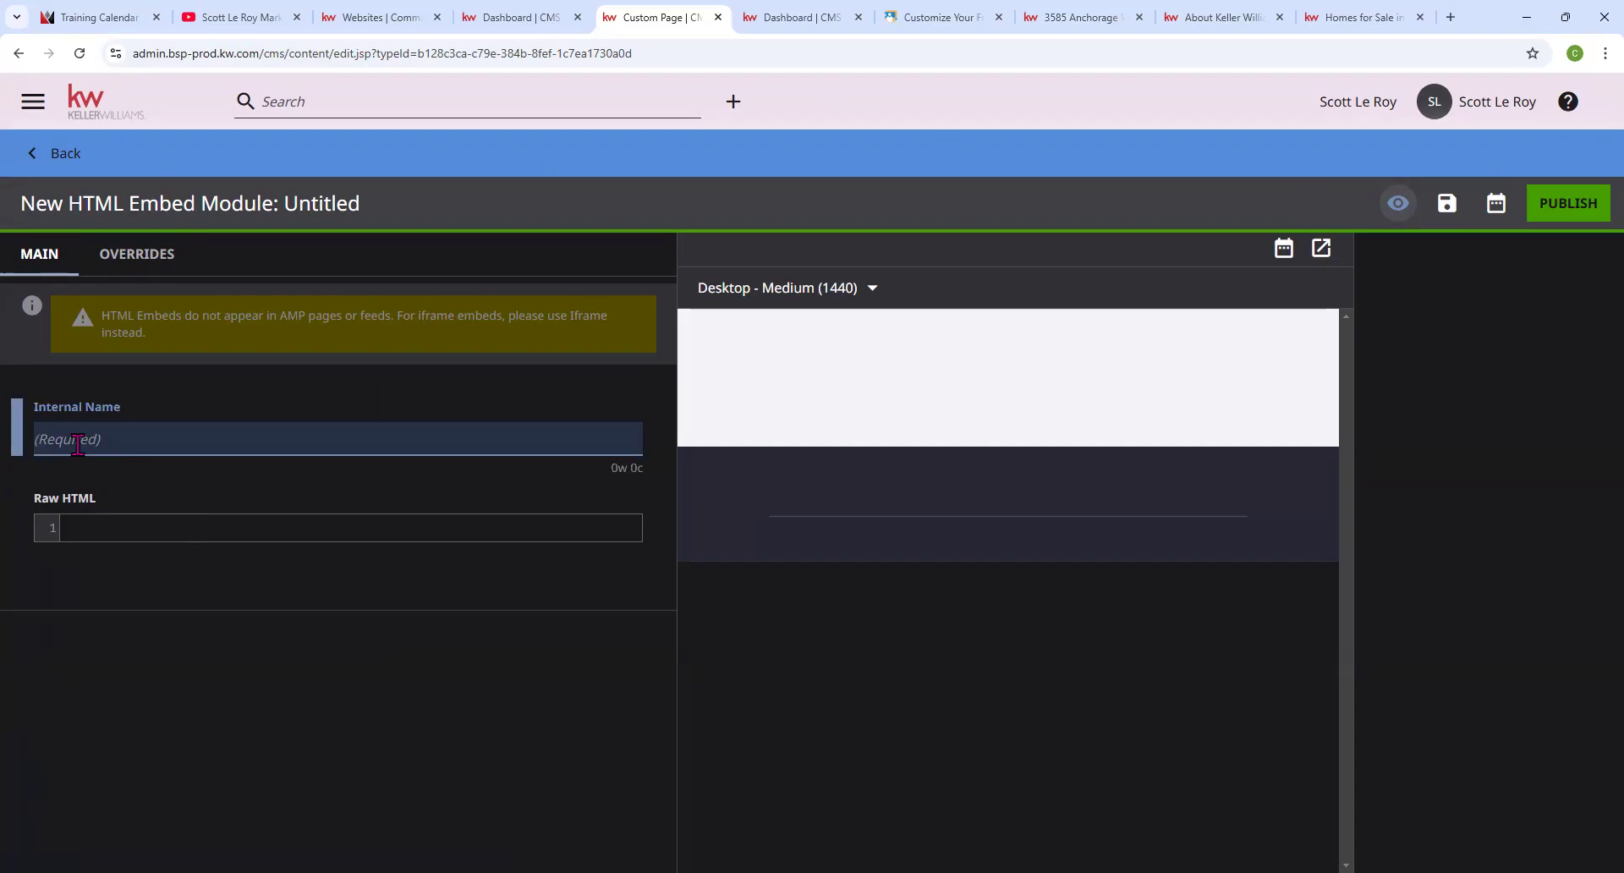
{"action": "type", "text": "Boston School Search 1/14"}
{"action": "left_click", "coordinate": [71, 523]}
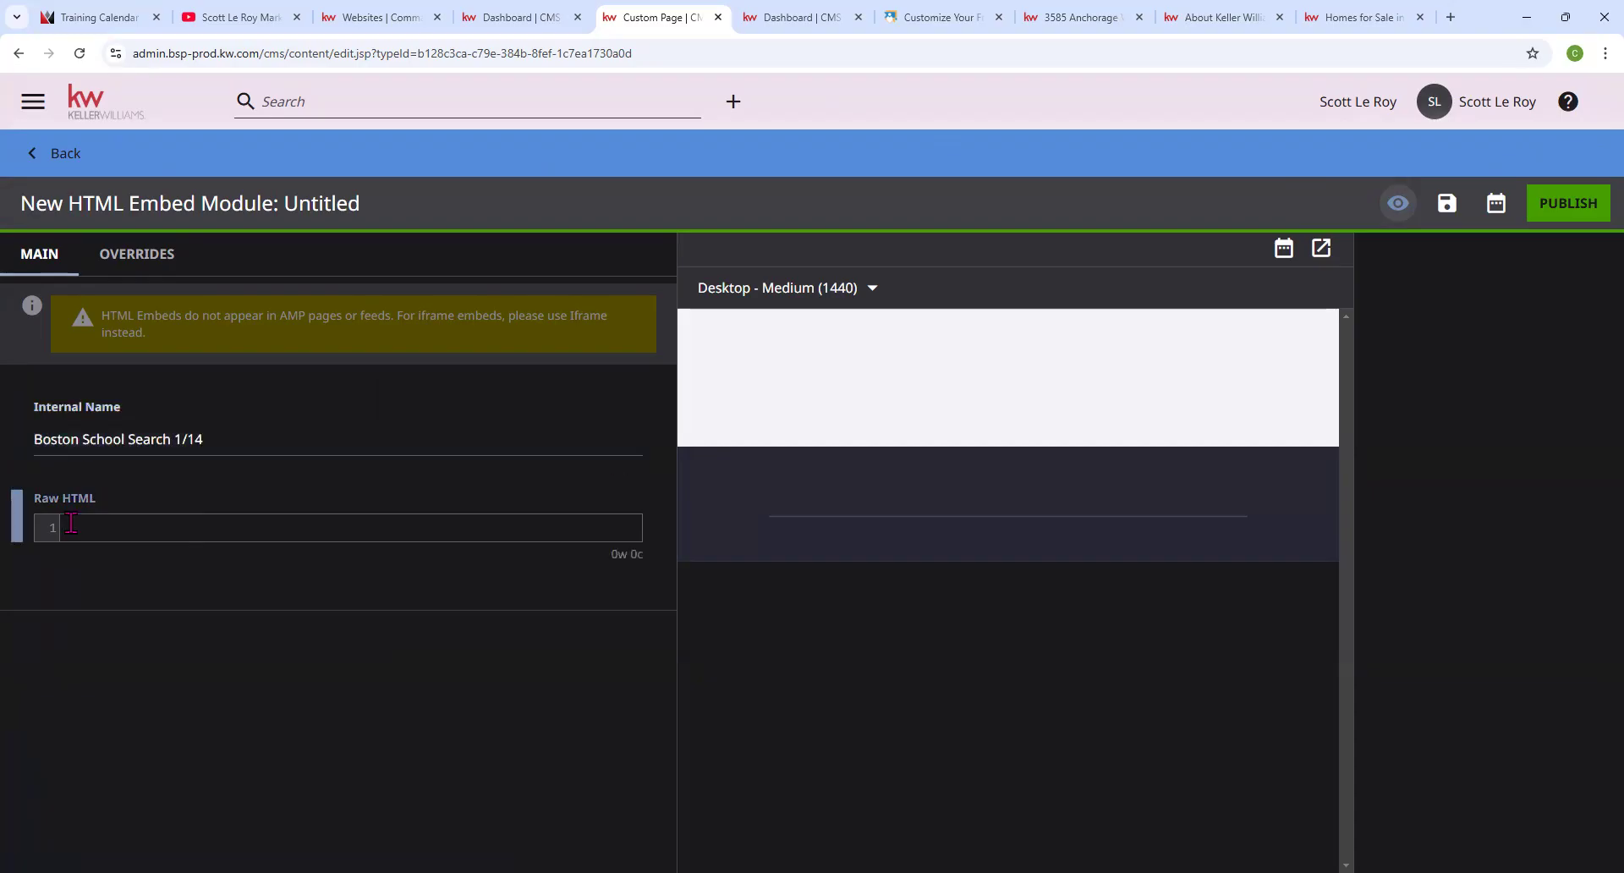
{"action": "right_click", "coordinate": [71, 523]}
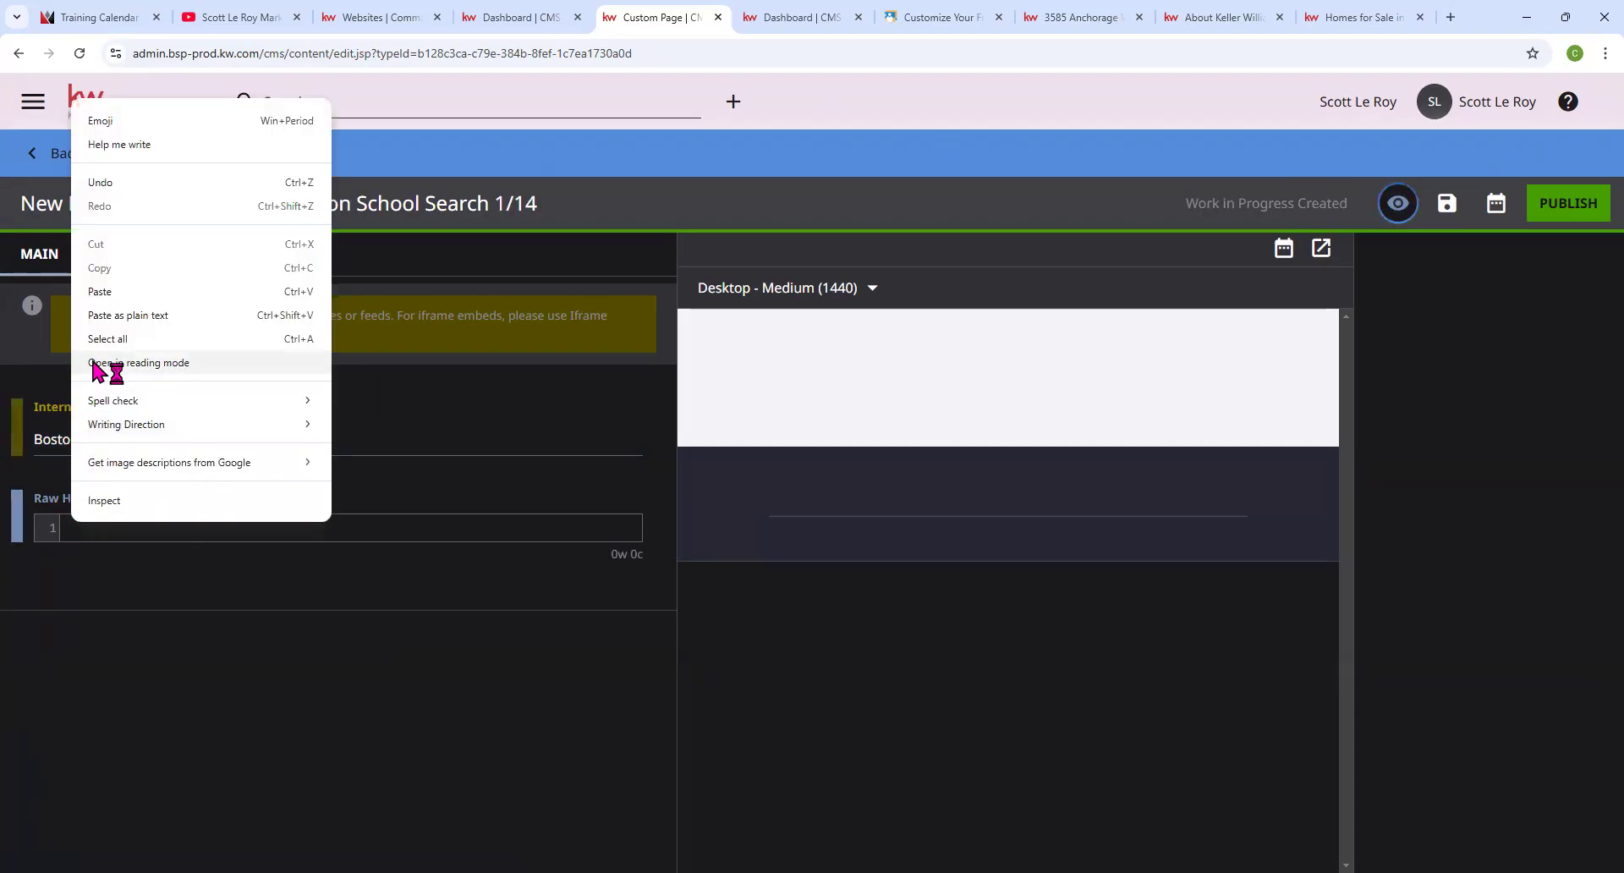
{"action": "left_click", "coordinate": [110, 292]}
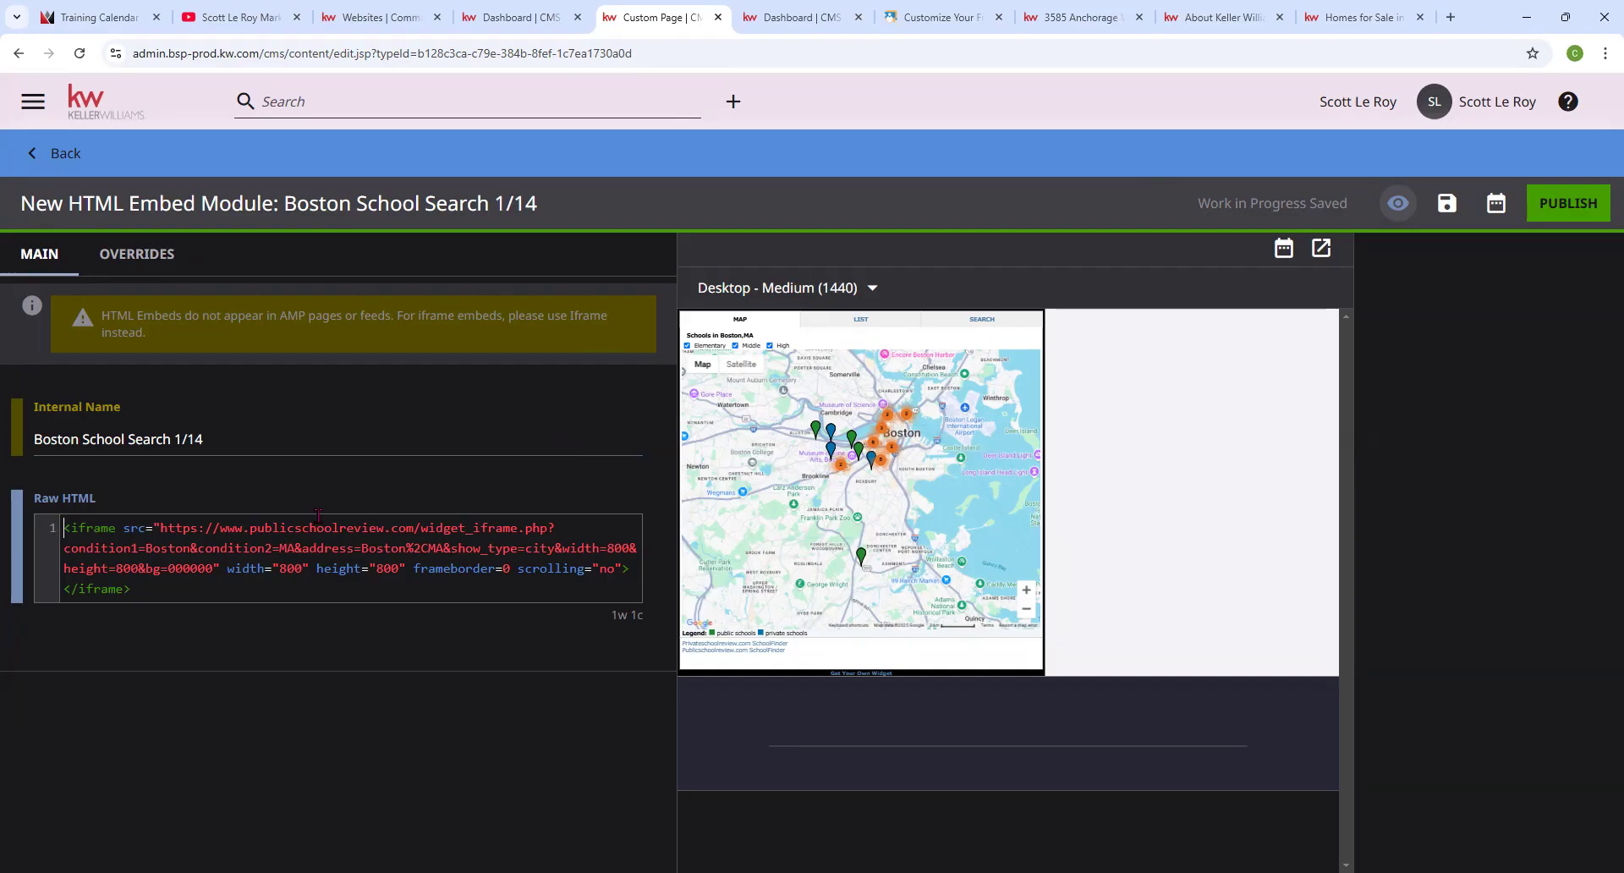
{"action": "type", "text": "<cent"}
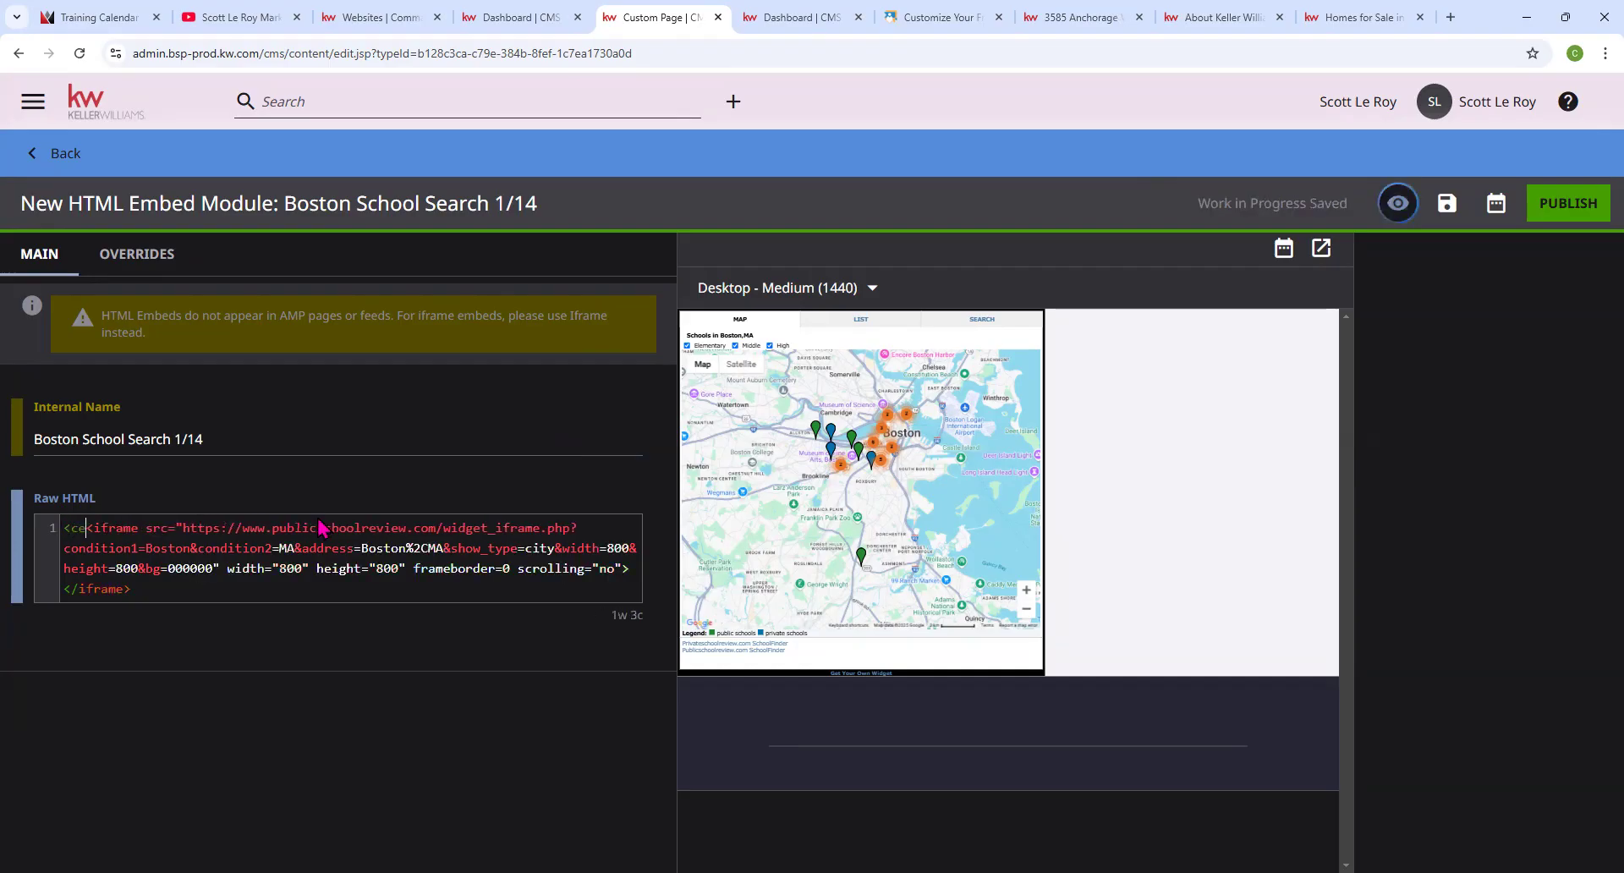
{"action": "type", "text": "er"}
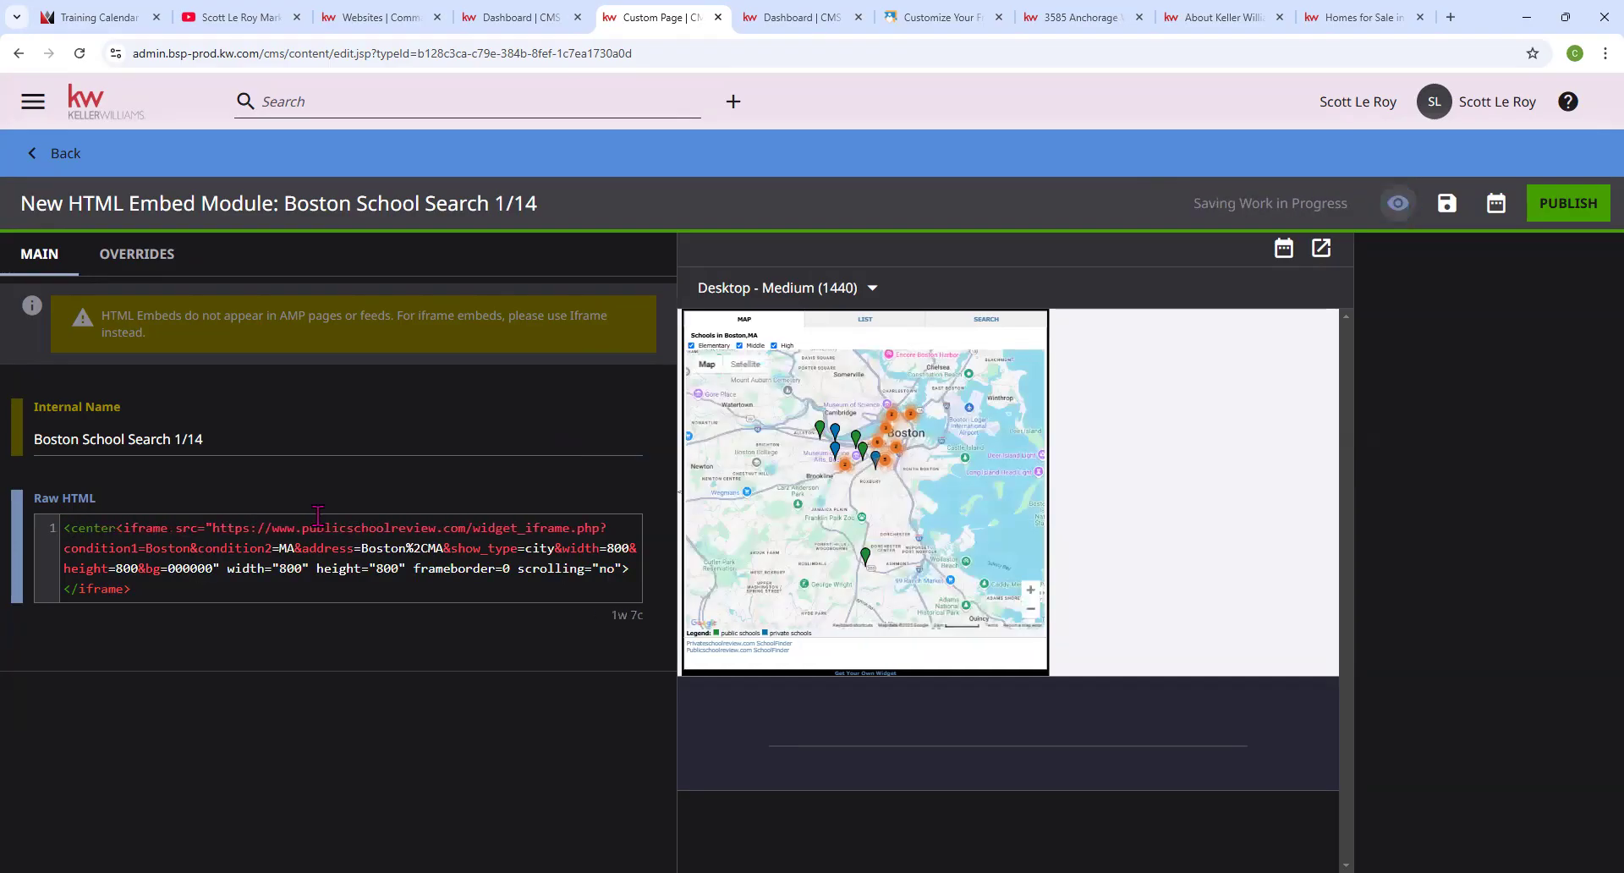
{"action": "type", "text": ">"}
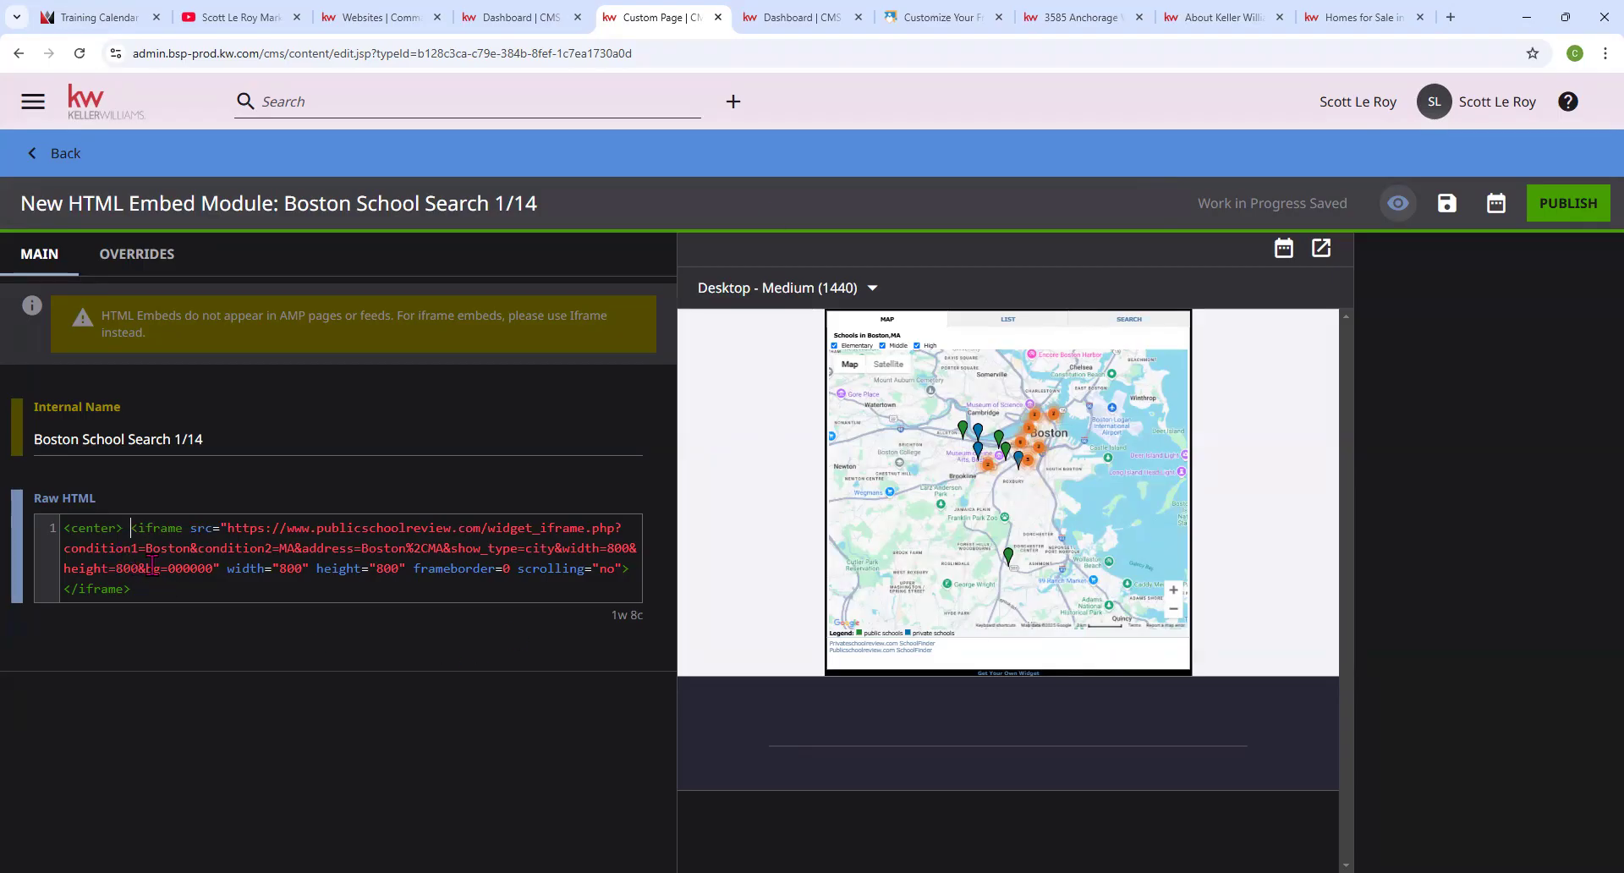
{"action": "left_click_drag", "start_coordinate": [121, 529], "coordinate": [51, 538]}
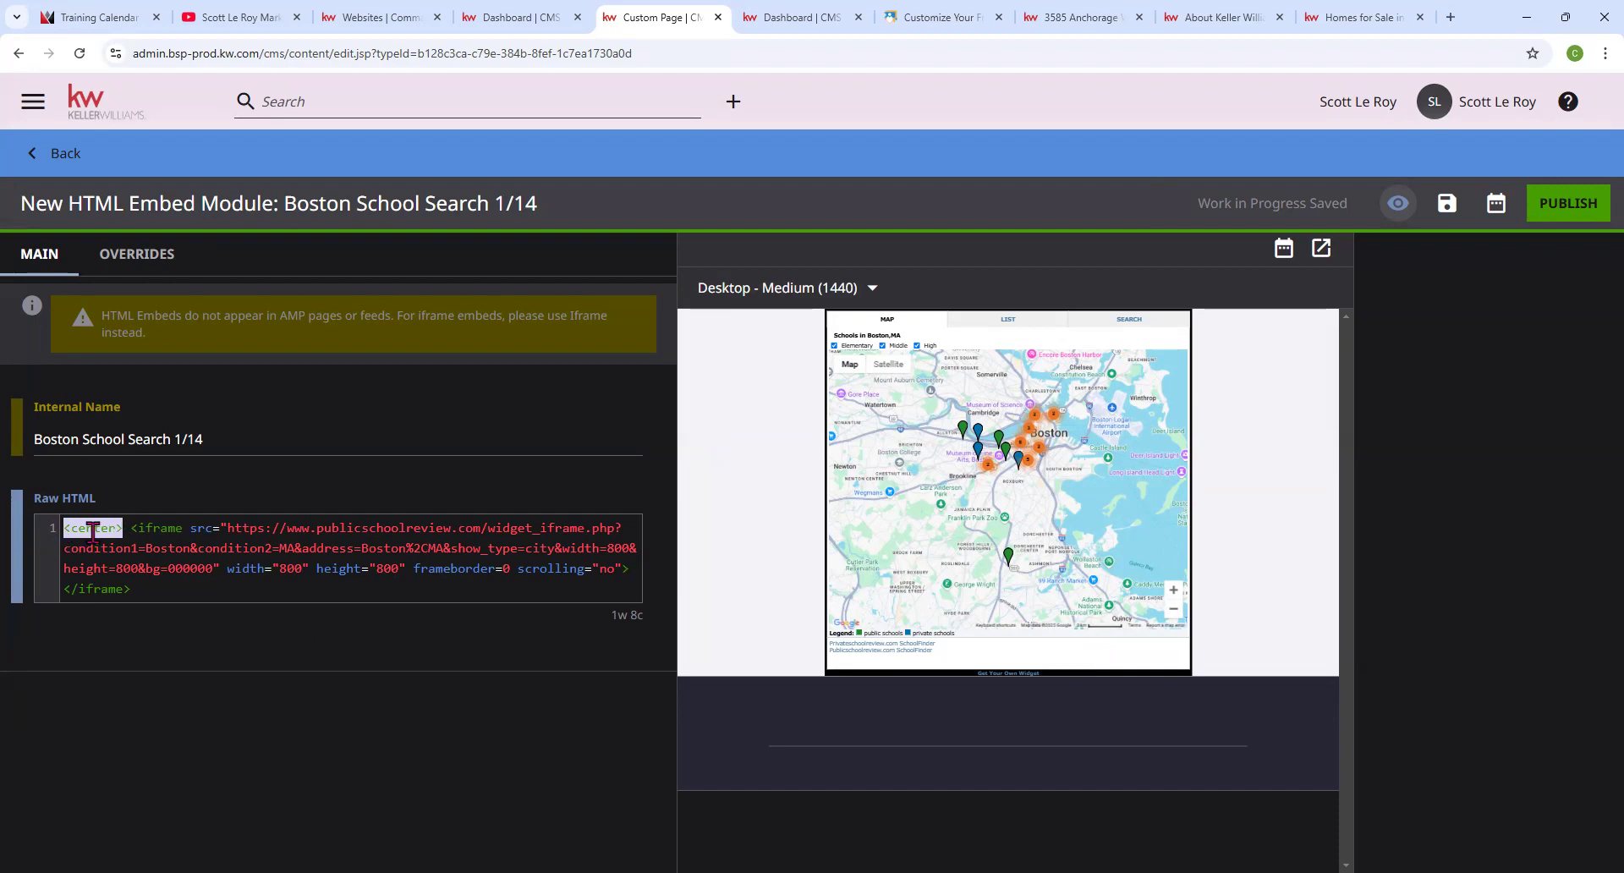
{"action": "left_click_drag", "start_coordinate": [124, 529], "coordinate": [42, 531]}
{"action": "left_click", "coordinate": [169, 587]}
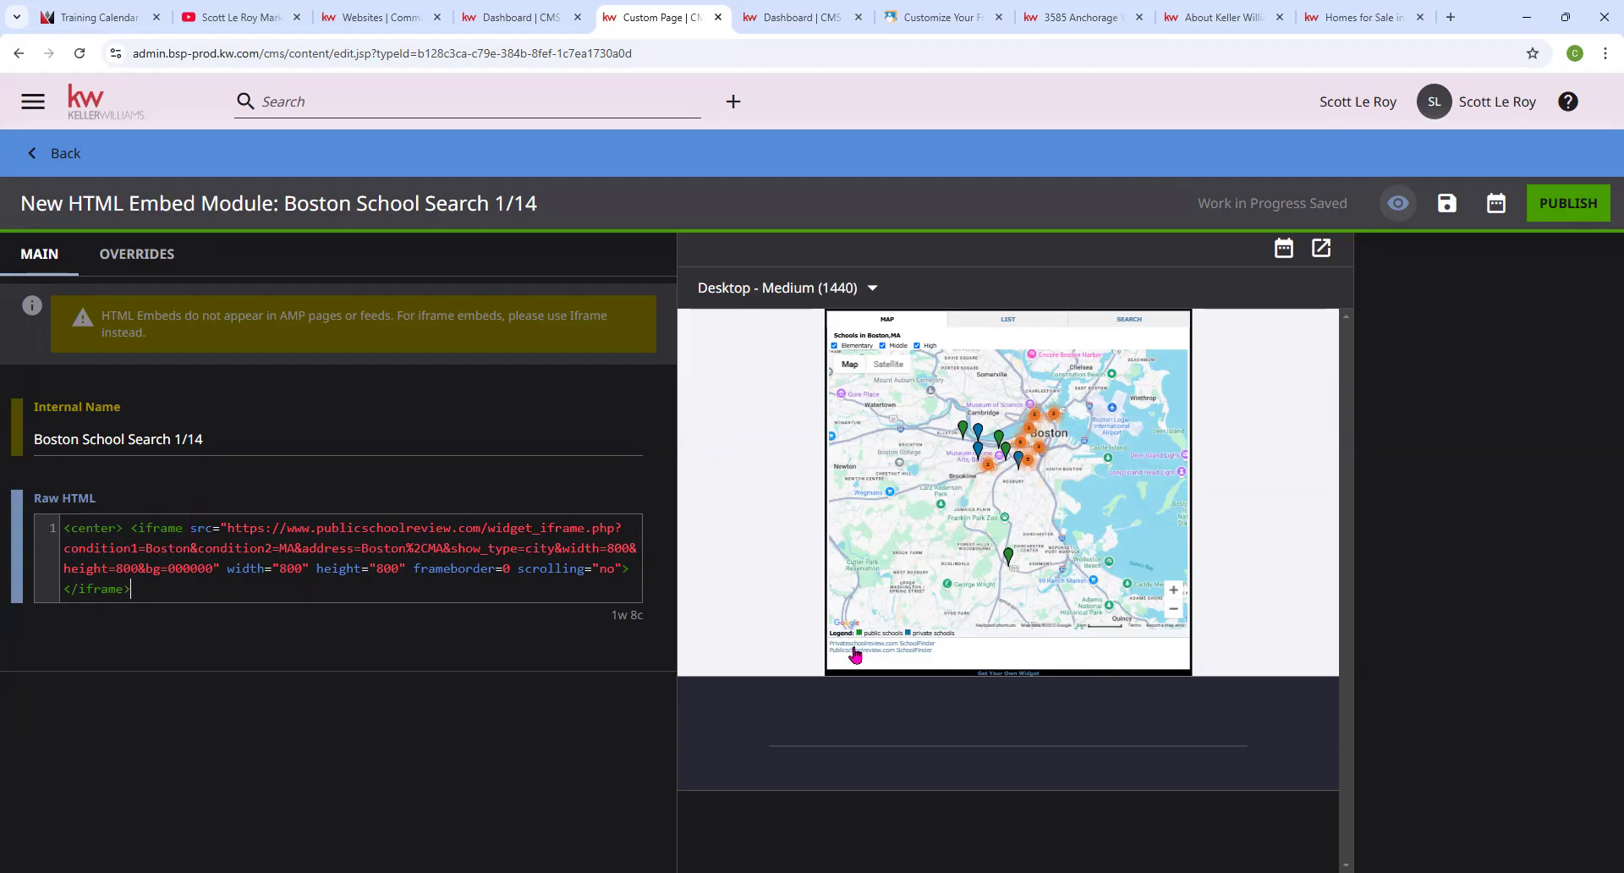
{"action": "left_click", "coordinate": [1541, 218]}
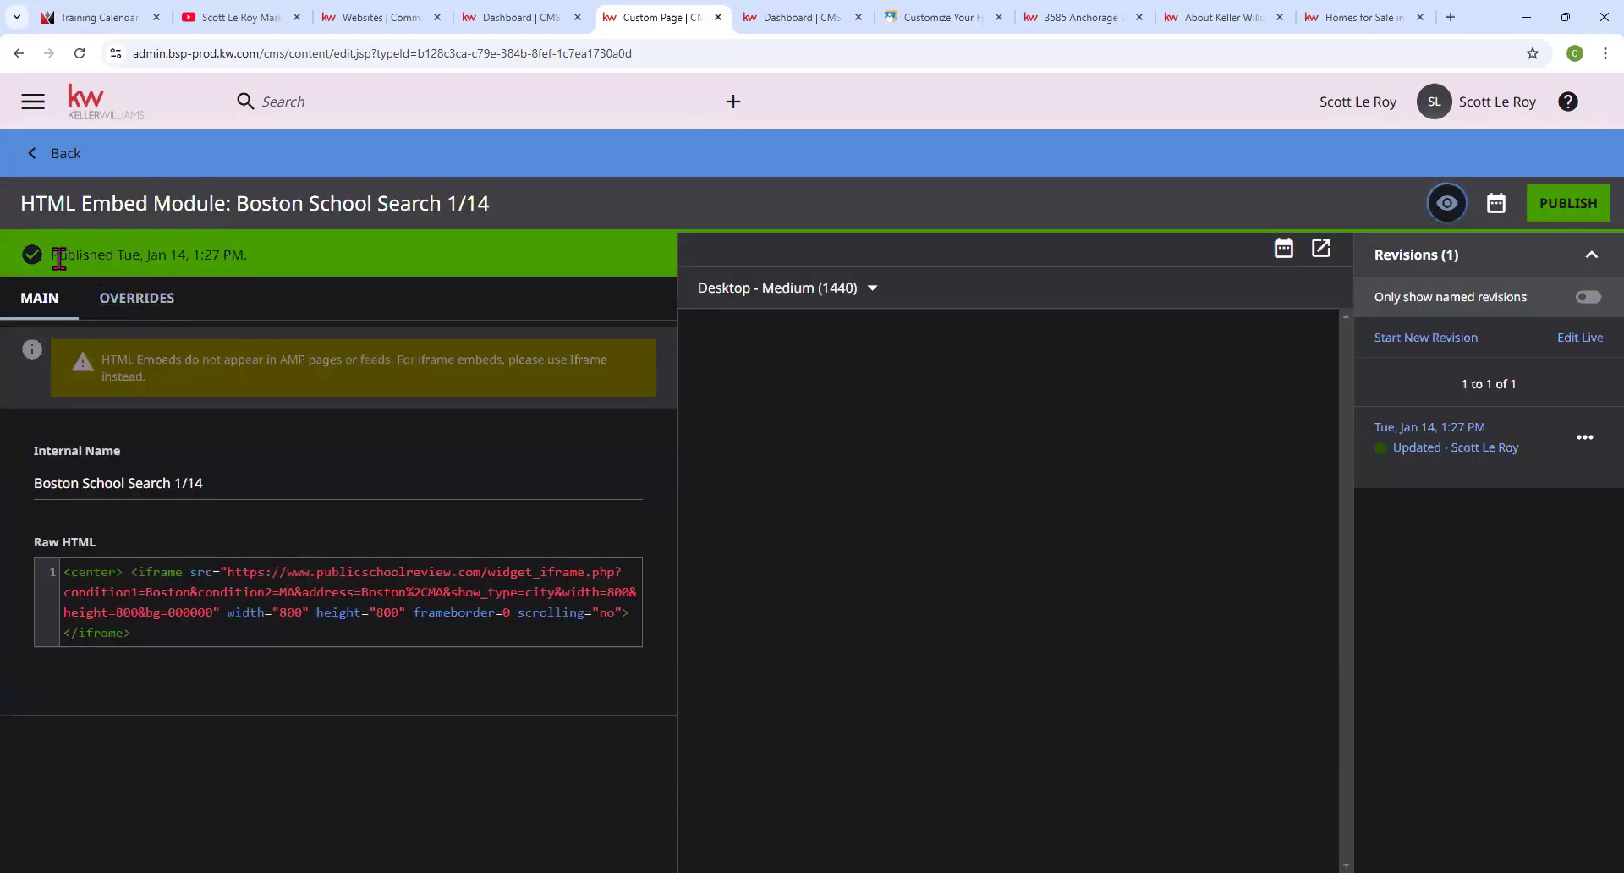
Back in the page editor, set the HTML Embed module's shared embed to 'Boston School Search 1/14'.
{"action": "left_click_drag", "start_coordinate": [54, 255], "coordinate": [293, 270]}
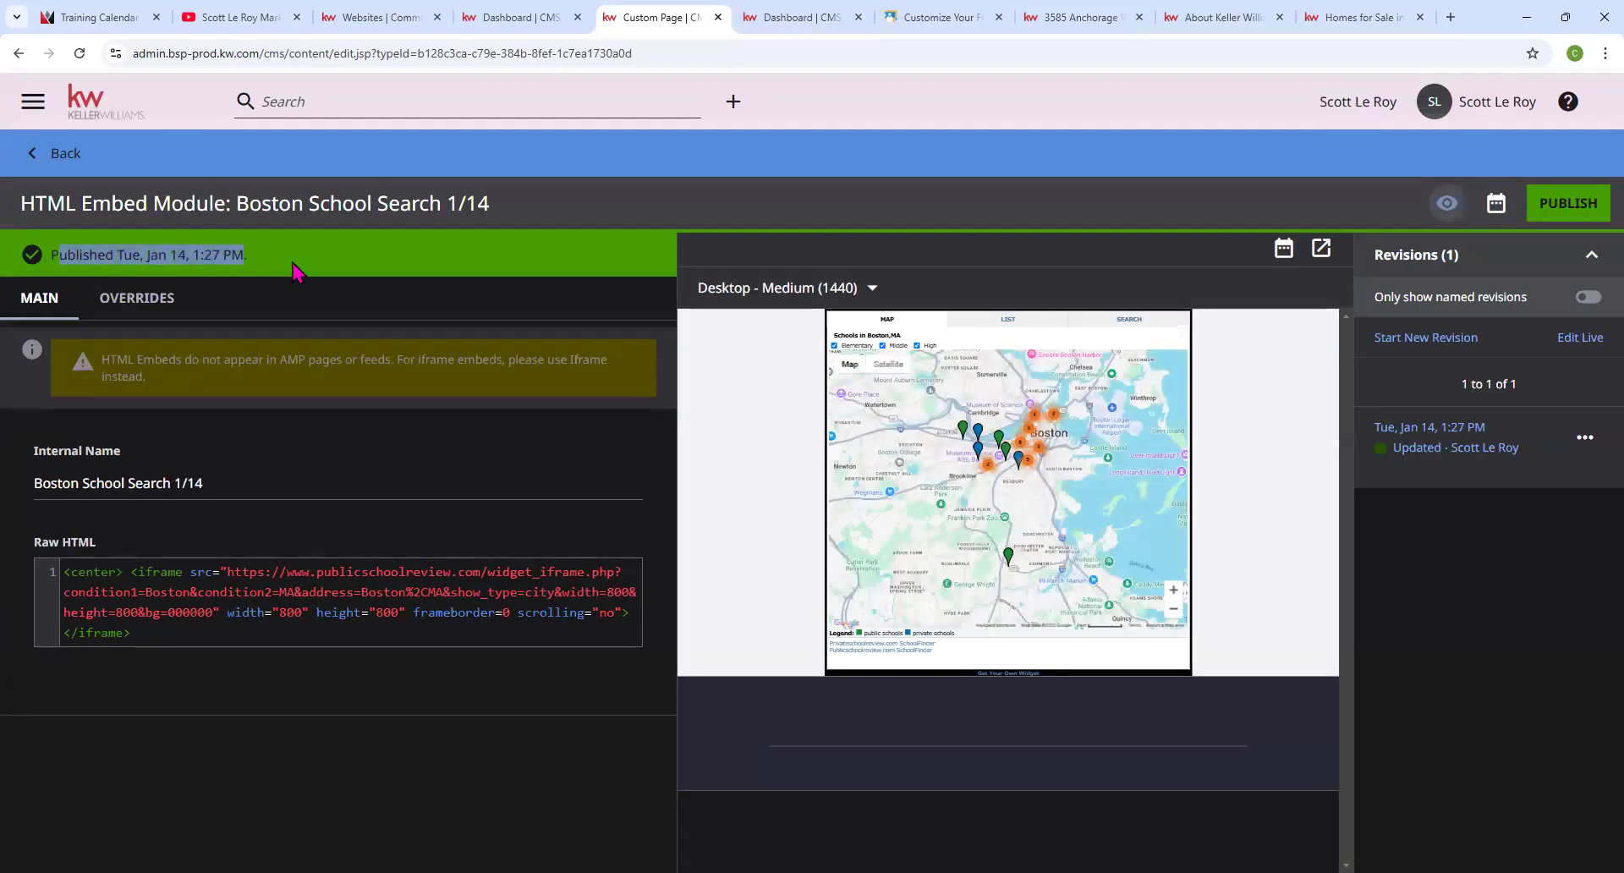
{"action": "left_click", "coordinate": [56, 157]}
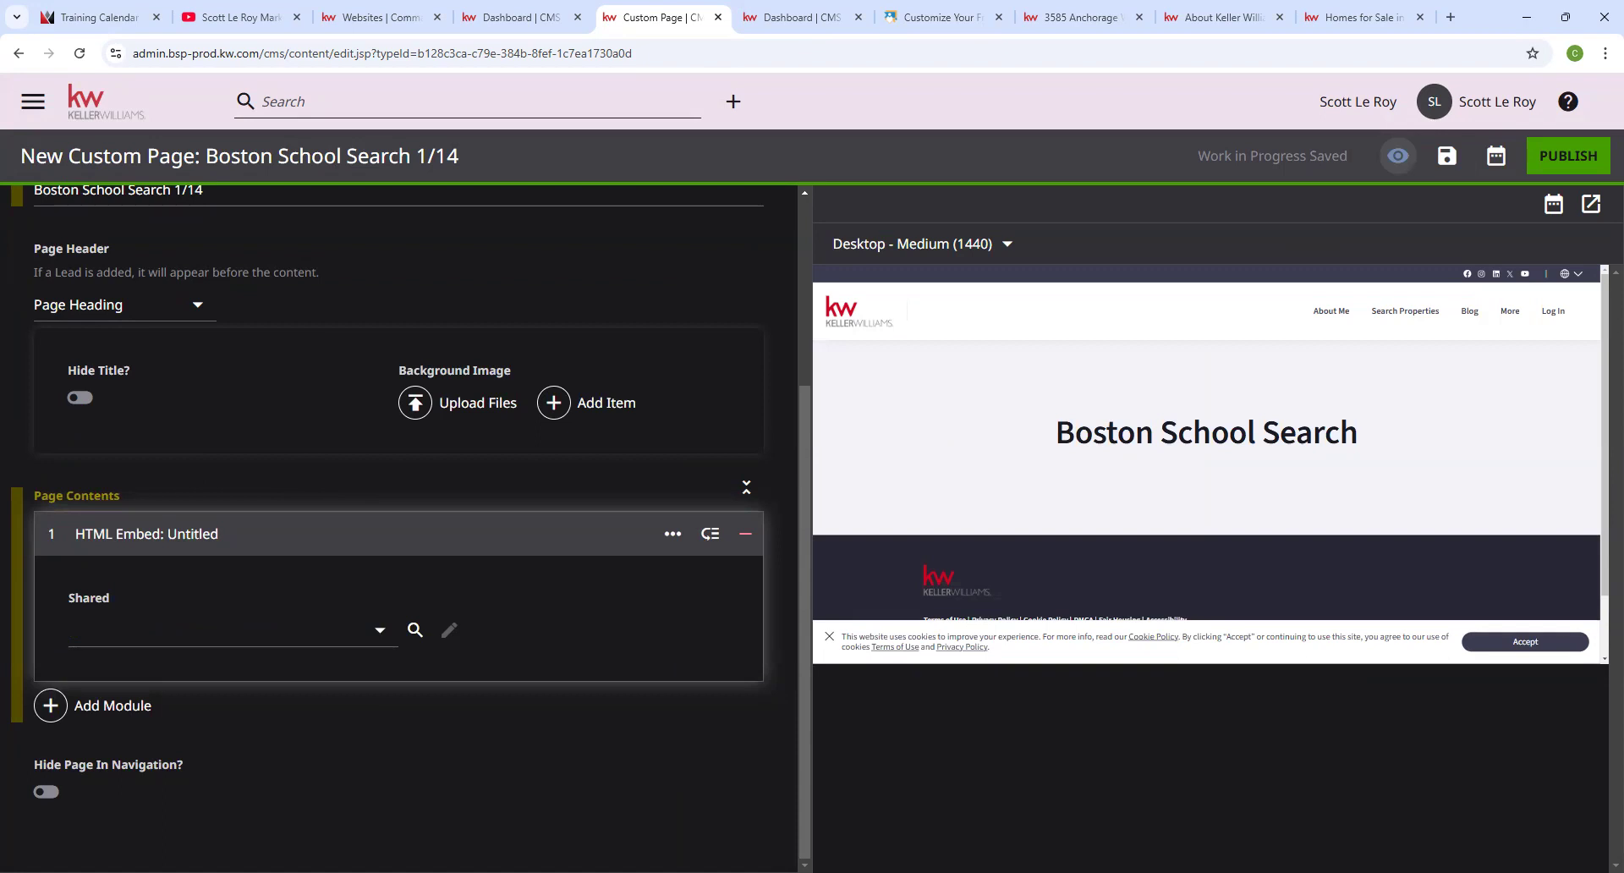
{"action": "left_click", "coordinate": [372, 641]}
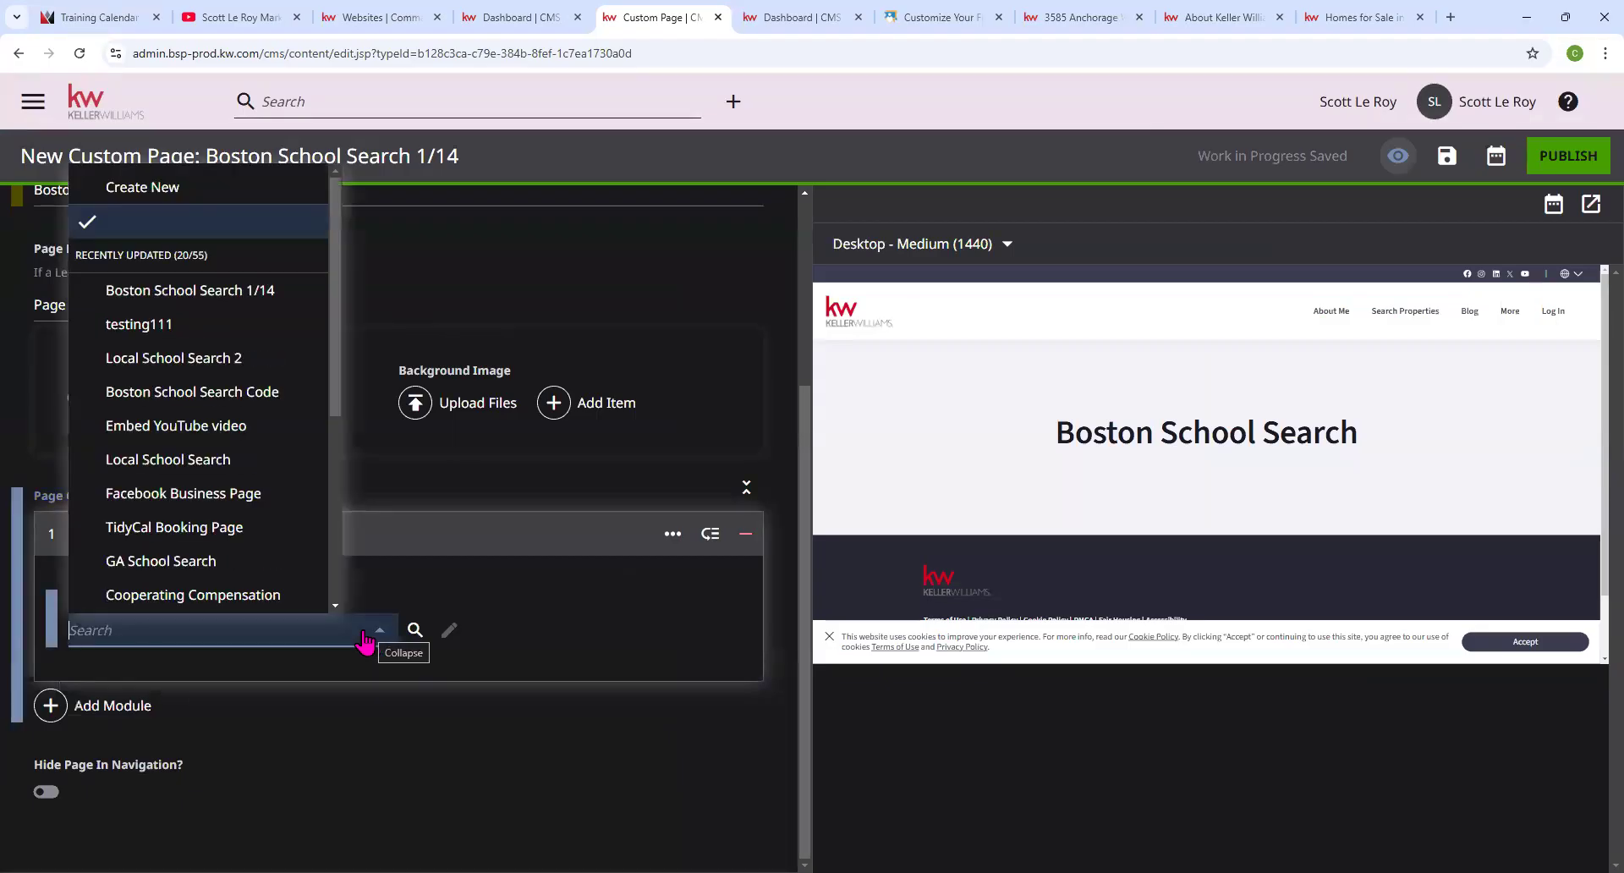
{"action": "left_click", "coordinate": [231, 296]}
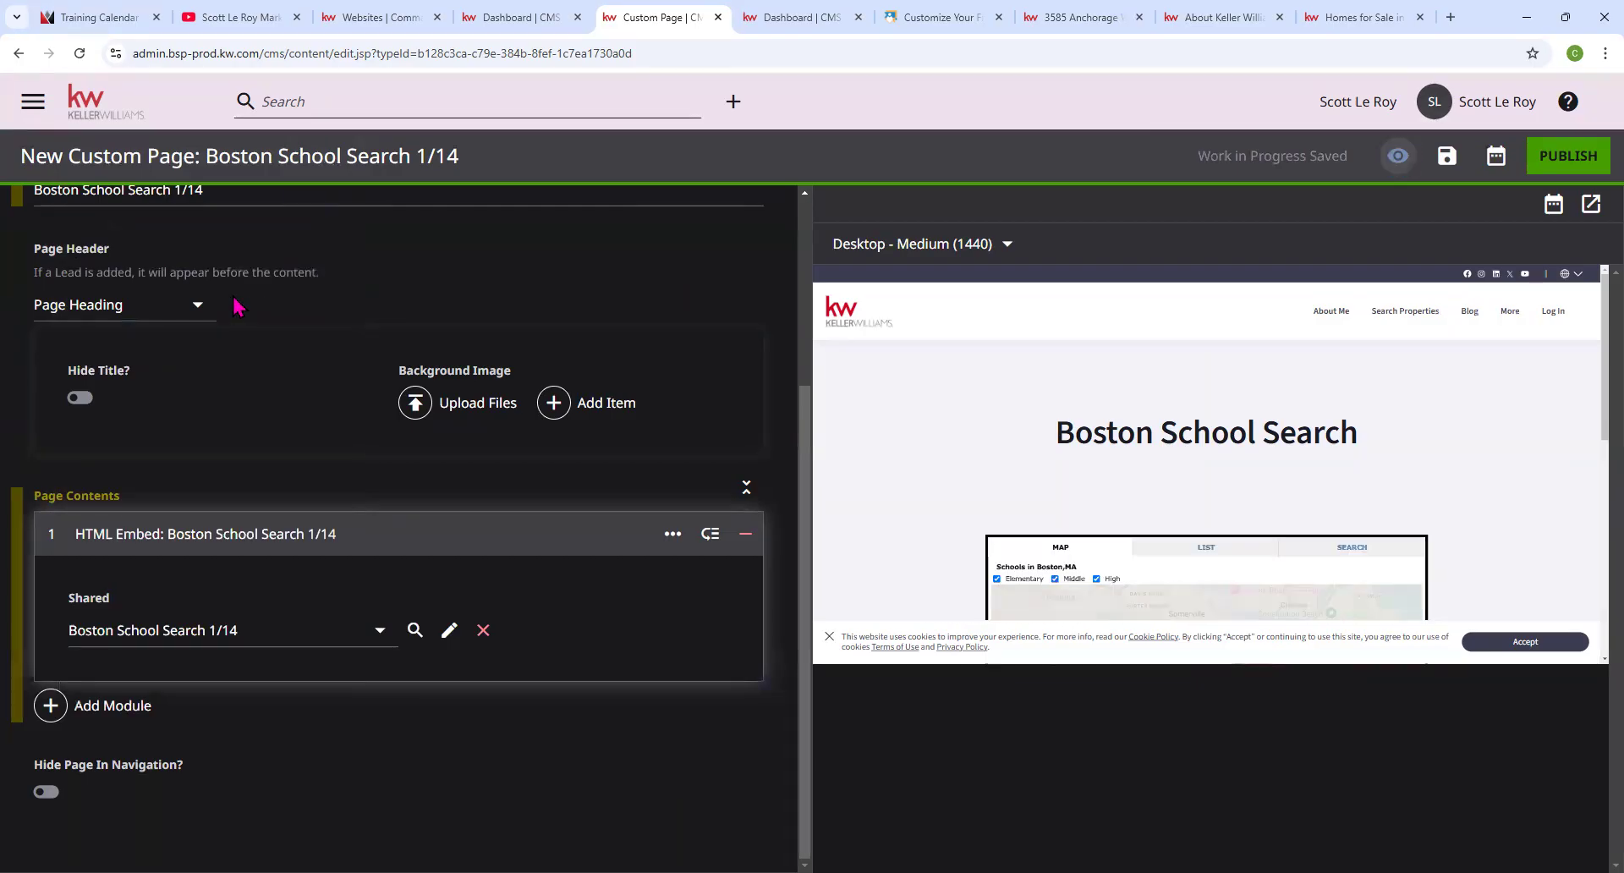
{"action": "scroll", "coordinate": [1354, 507], "scroll_direction": "down", "scroll_amount": 1}
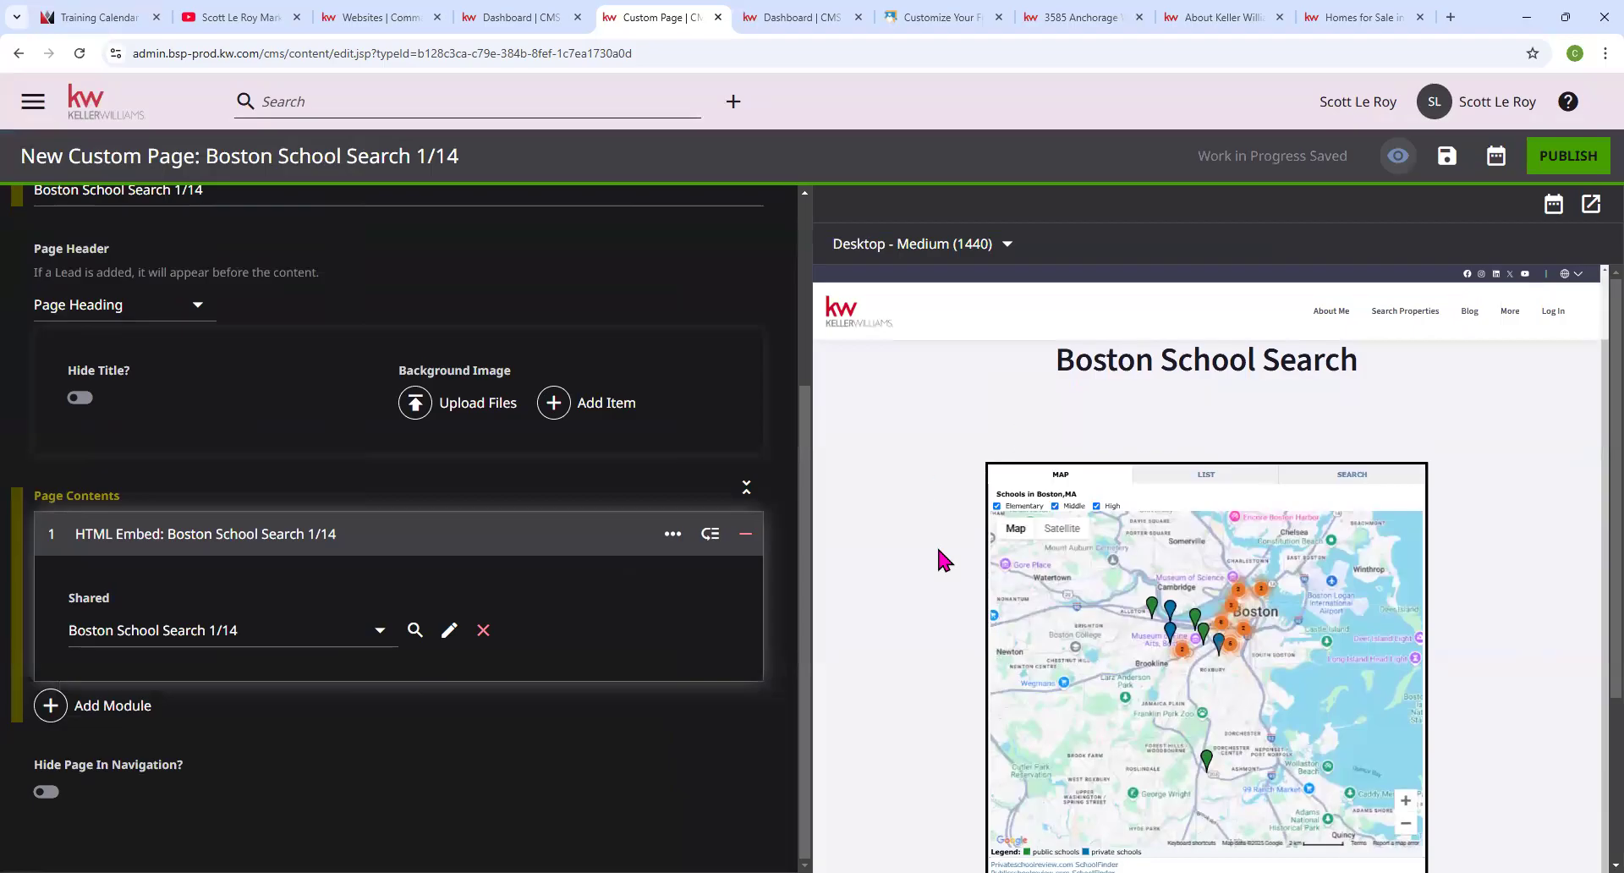
{"action": "scroll", "coordinate": [1127, 648], "scroll_direction": "up", "scroll_amount": 1}
{"action": "scroll", "coordinate": [1127, 648], "scroll_direction": "down", "scroll_amount": 1}
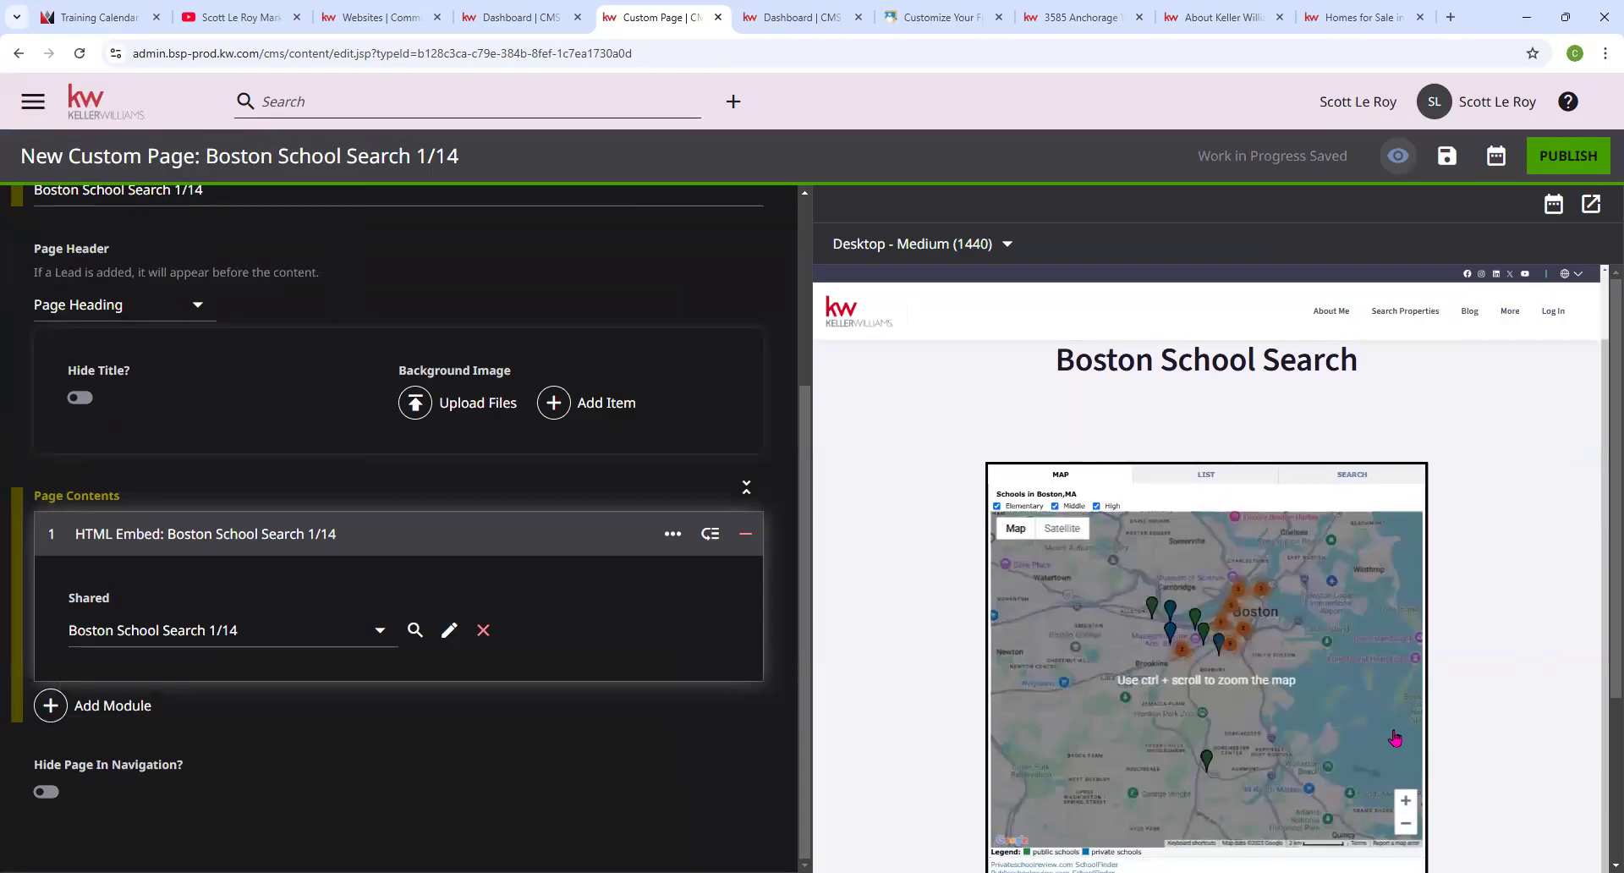
{"action": "scroll", "coordinate": [1136, 646], "scroll_direction": "down", "scroll_amount": 1}
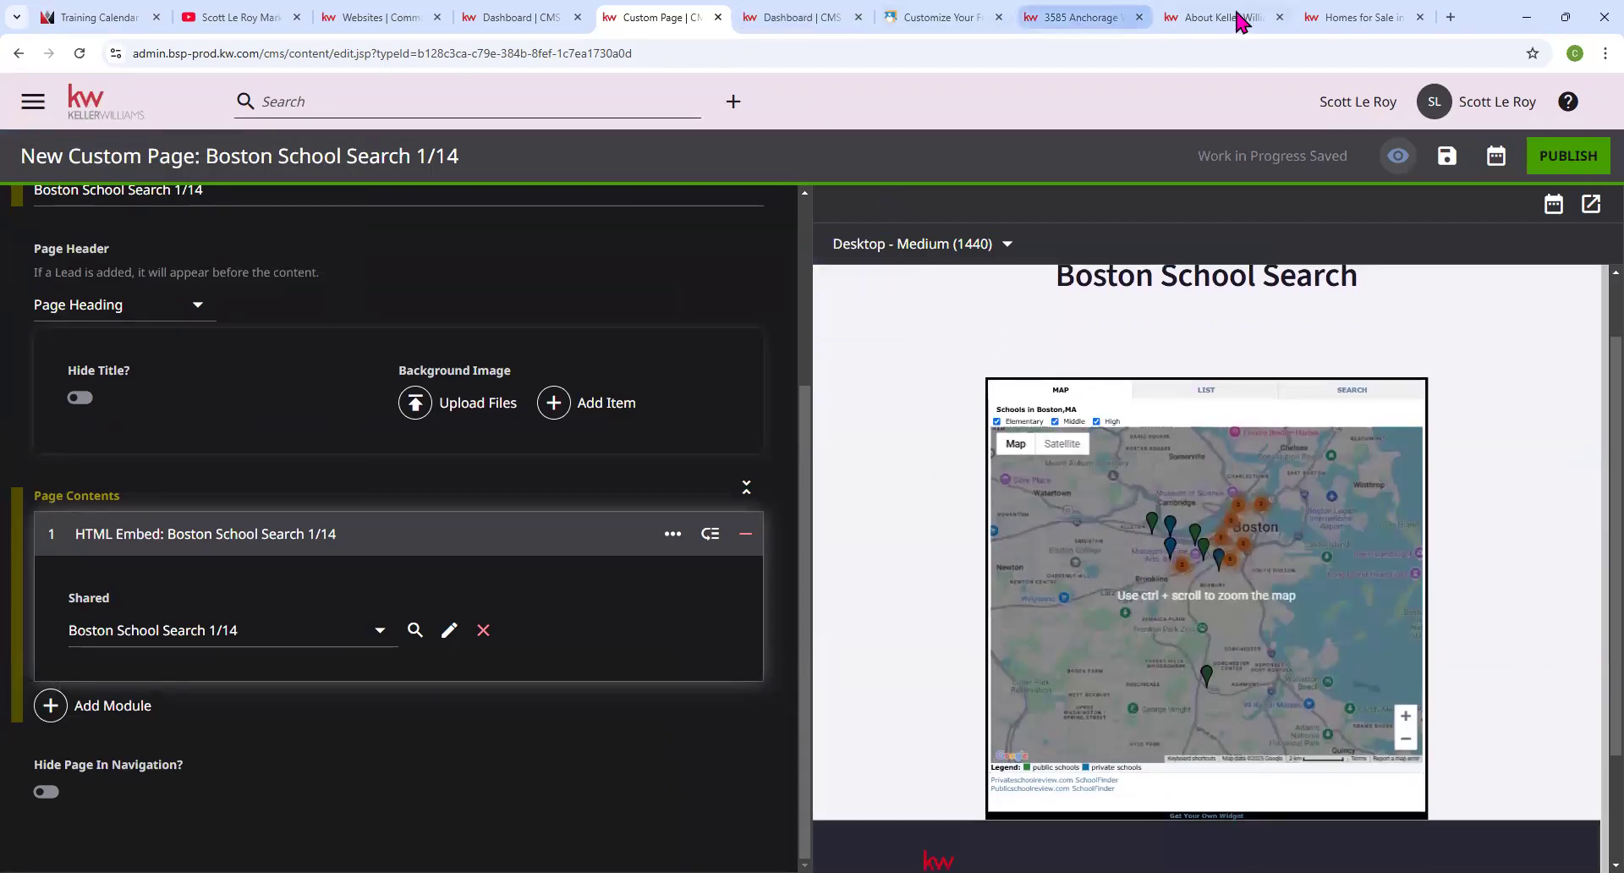
Open the agent website's Local School Search page and zoom the school map in and out.
{"action": "left_click", "coordinate": [1353, 17]}
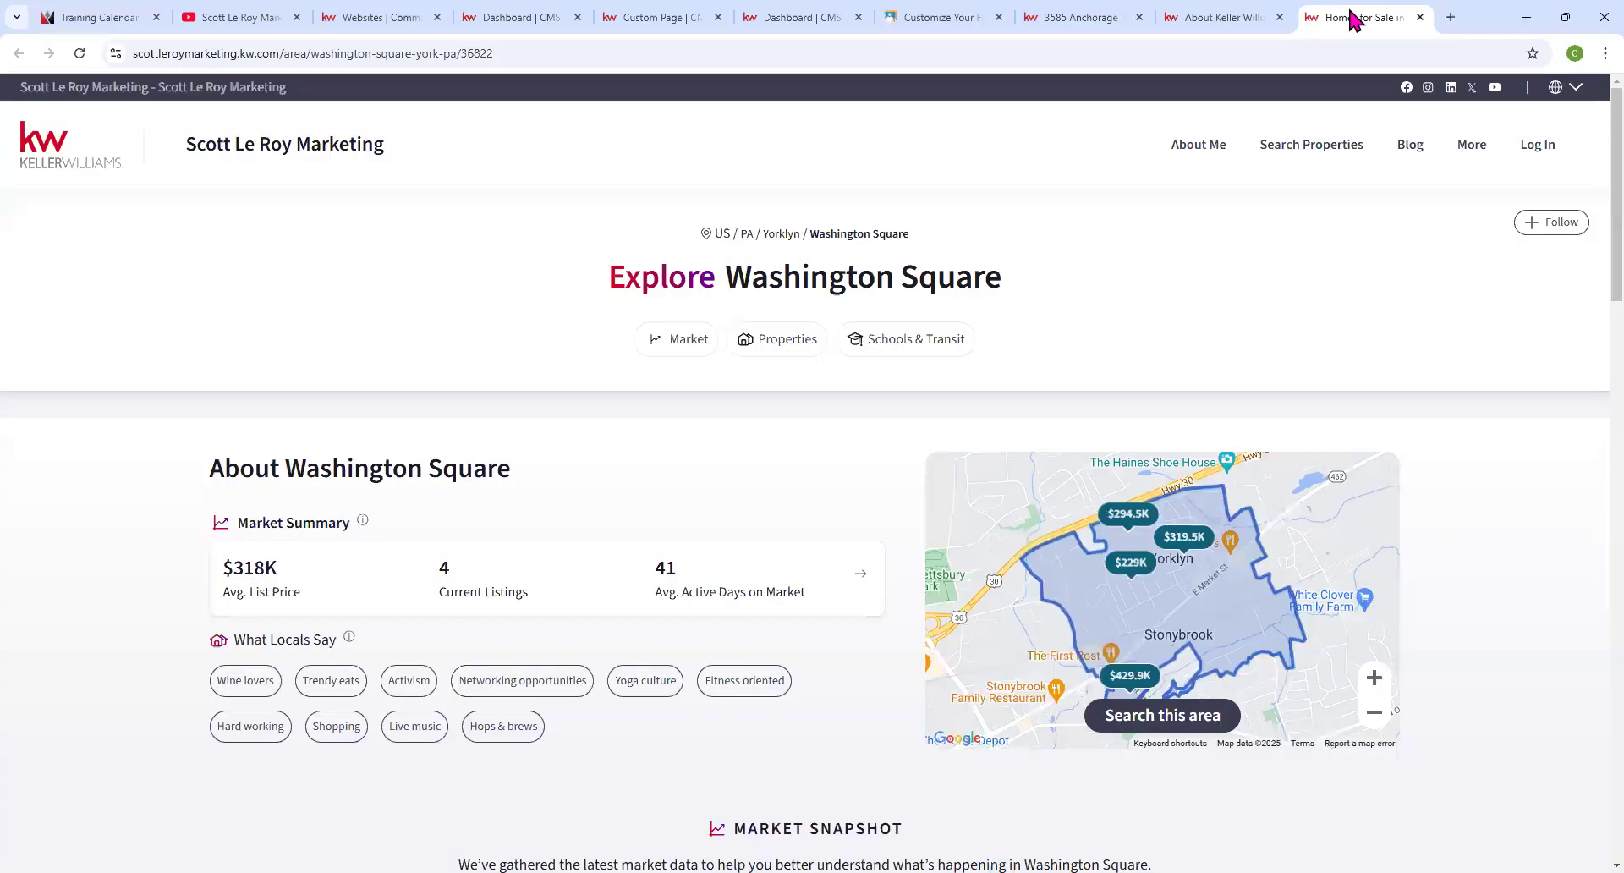
{"action": "left_click", "coordinate": [1239, 17]}
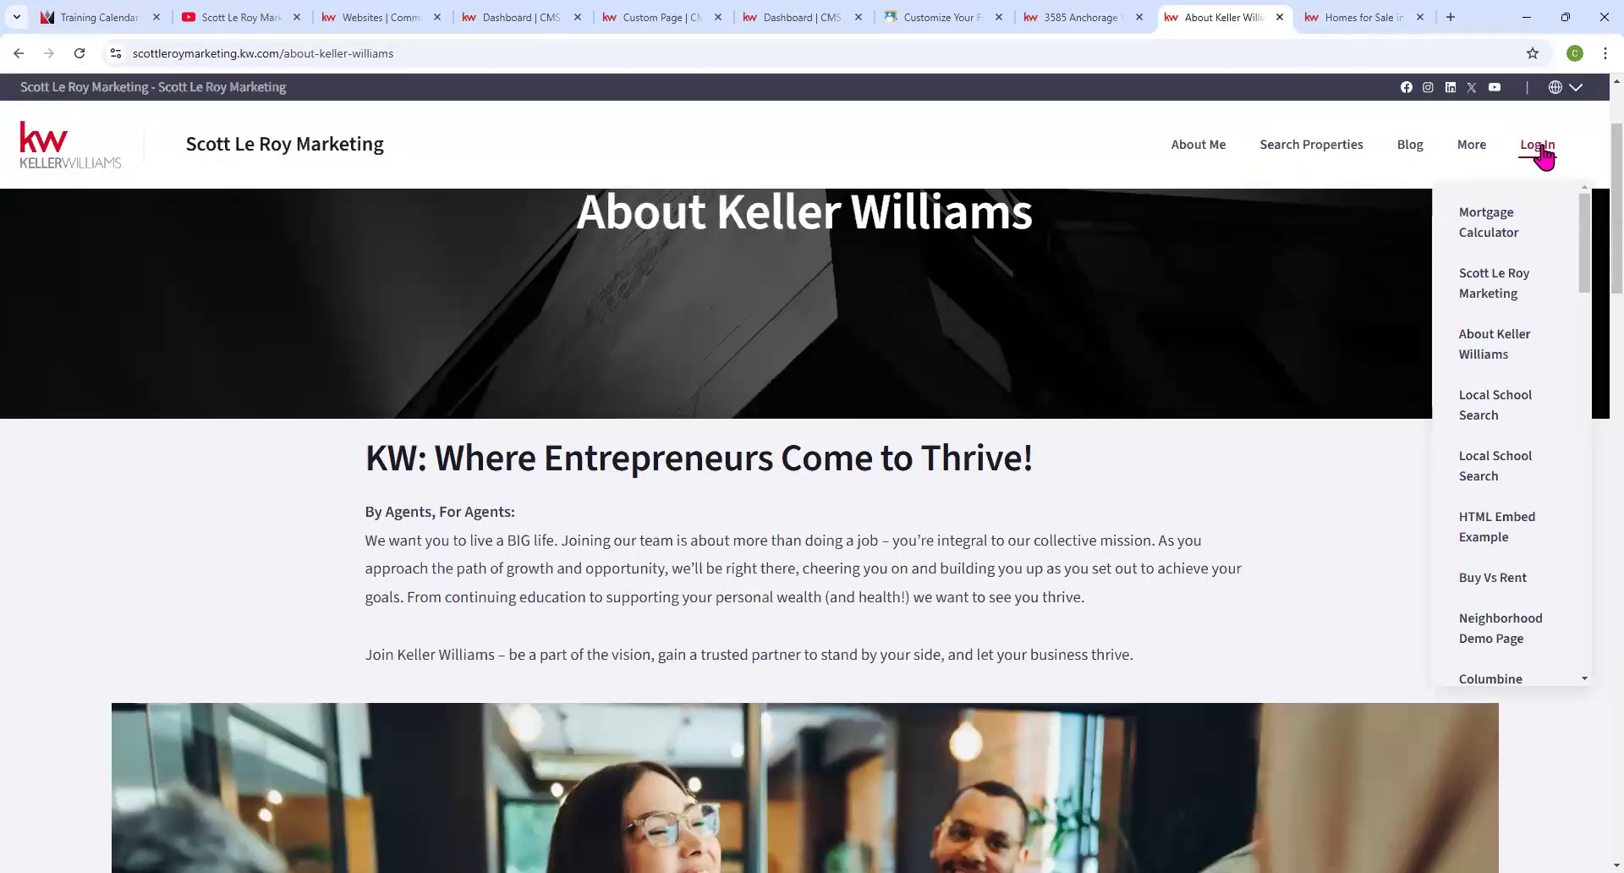
{"action": "mouse_move", "coordinate": [1479, 152]}
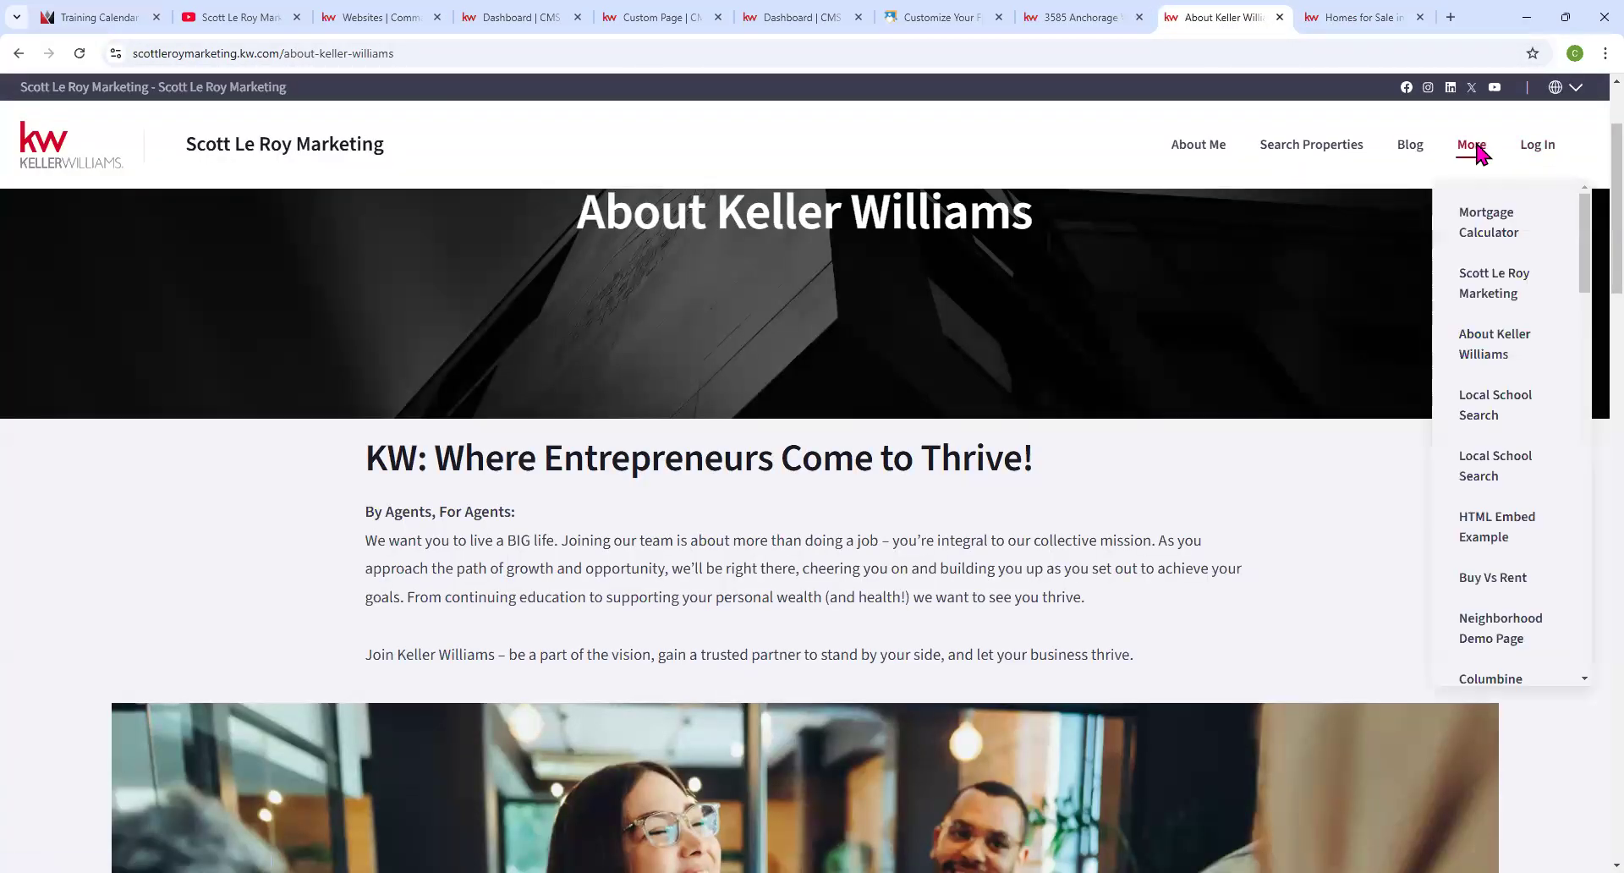
{"action": "left_click", "coordinate": [1478, 410]}
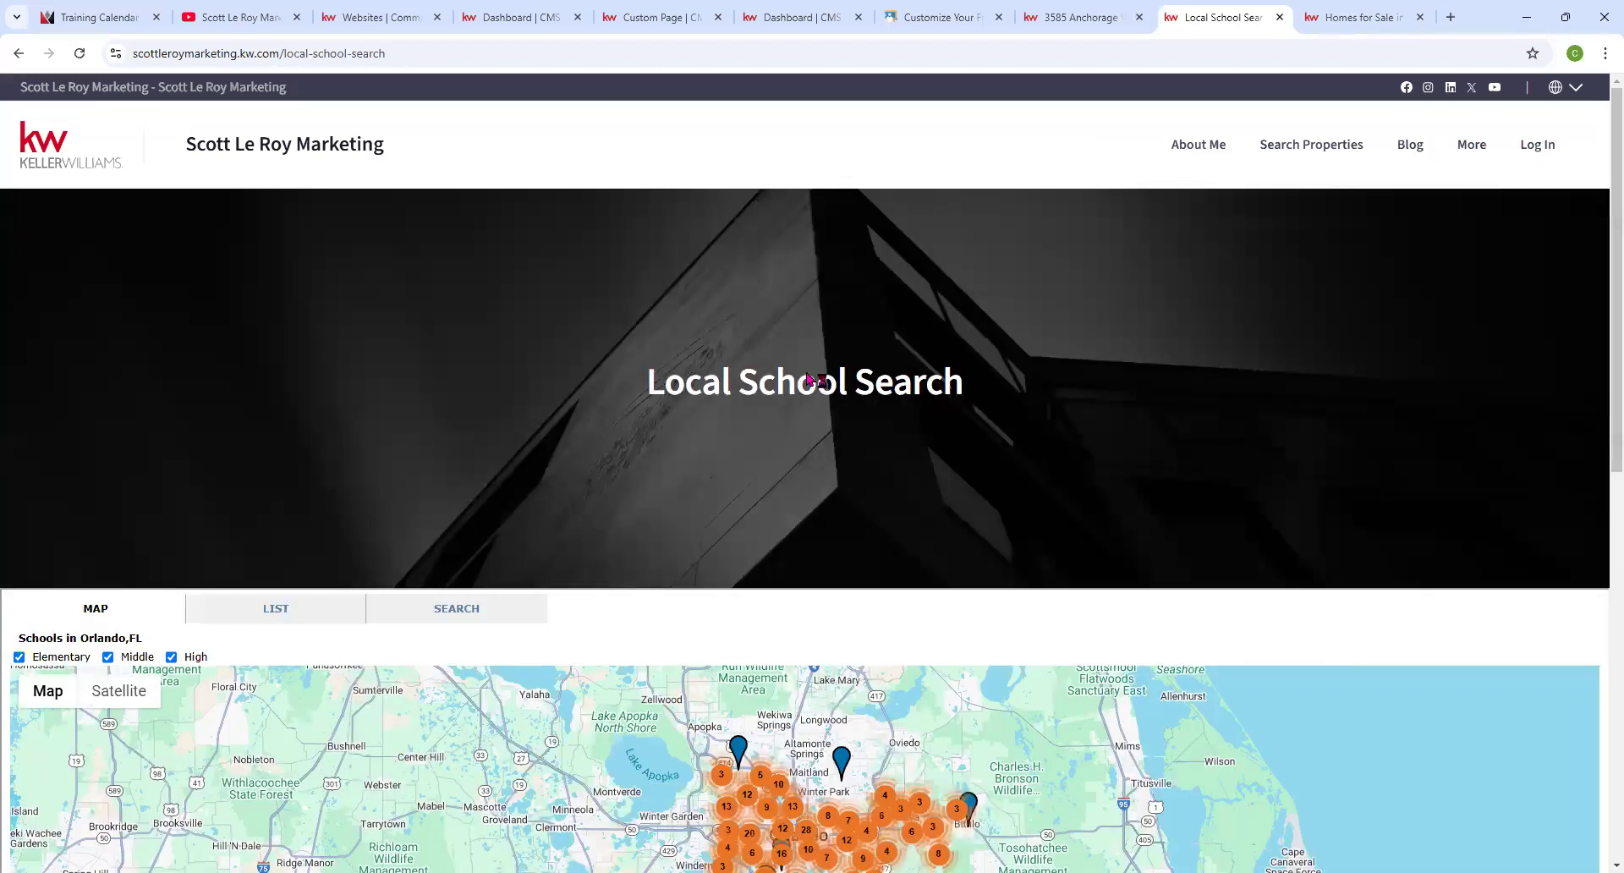
{"action": "scroll", "coordinate": [812, 381], "scroll_direction": "down", "scroll_amount": 3}
{"action": "scroll", "coordinate": [785, 457], "scroll_direction": "down", "scroll_amount": 2}
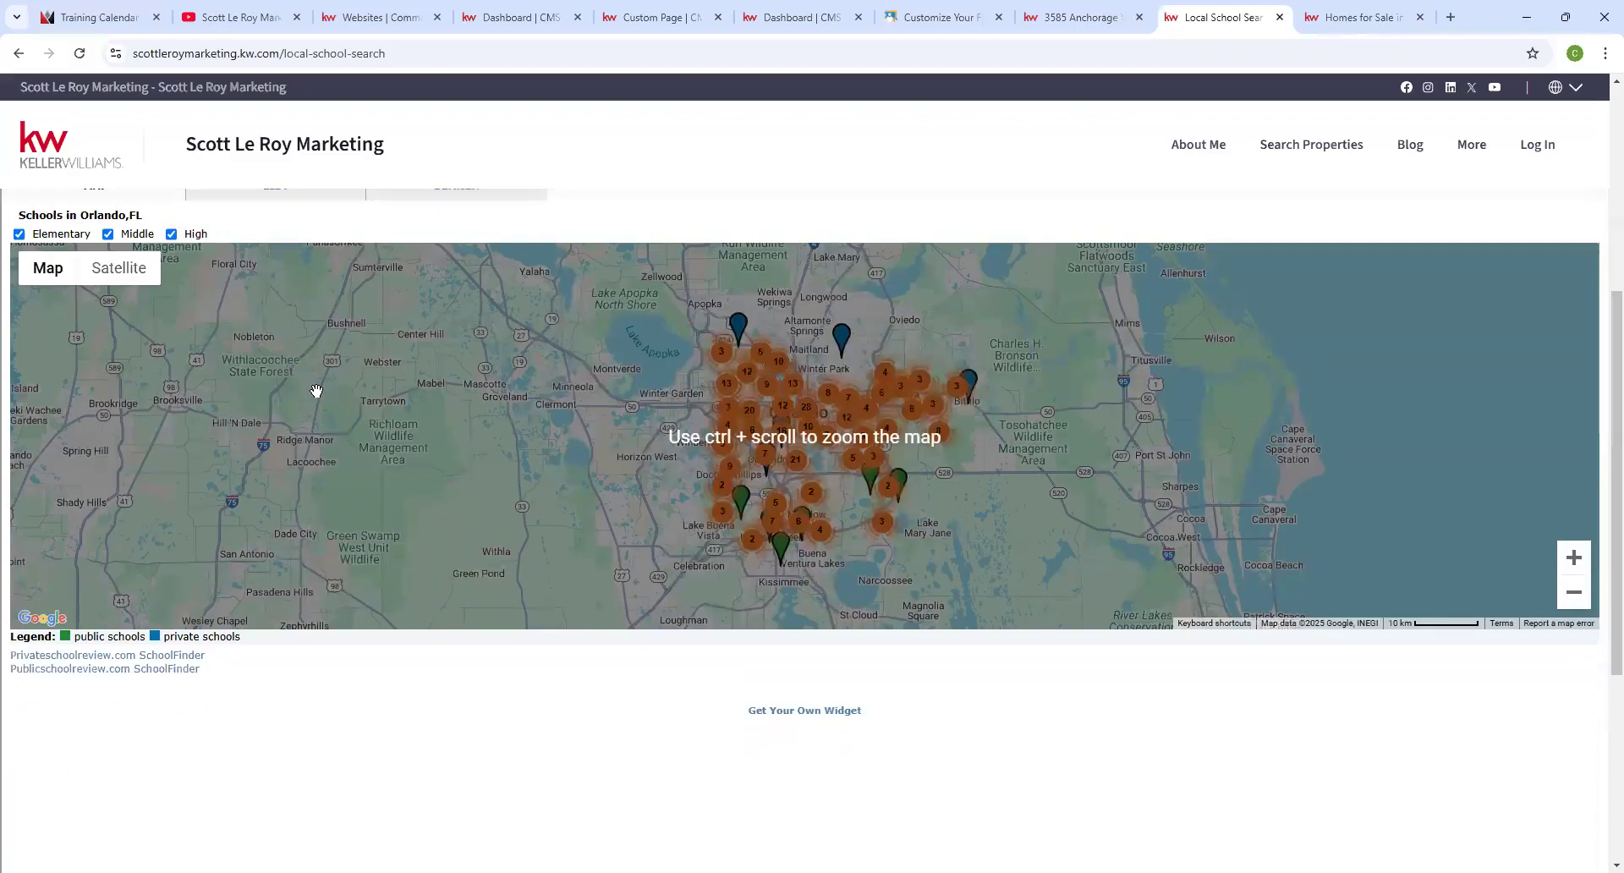
{"action": "left_click", "coordinate": [1573, 556]}
{"action": "left_click", "coordinate": [1573, 556]}
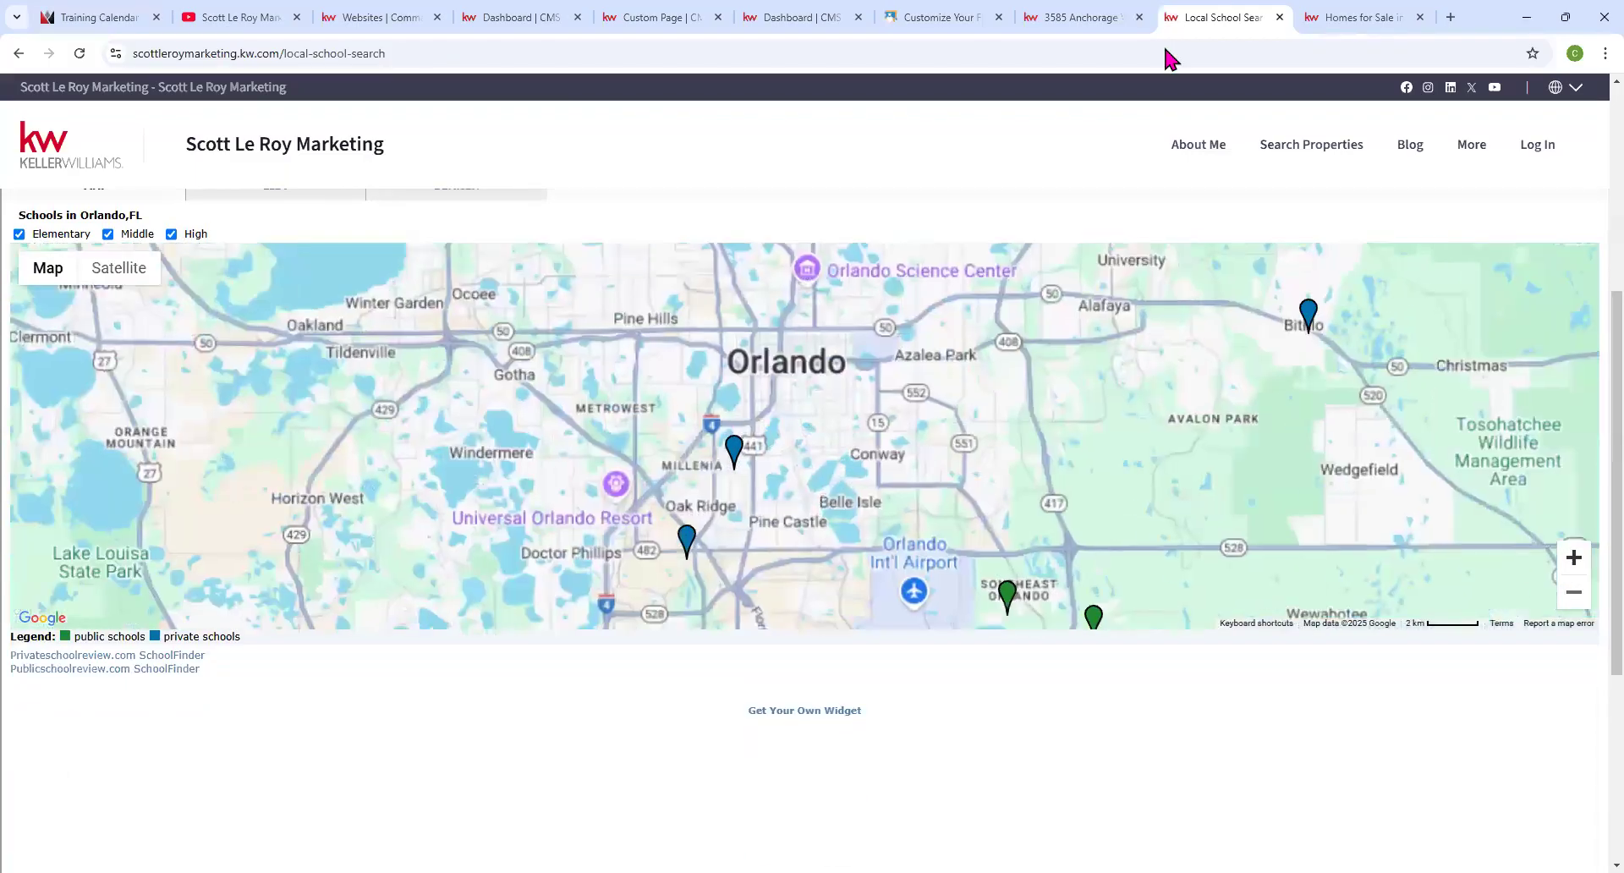
{"action": "left_click", "coordinate": [1574, 592]}
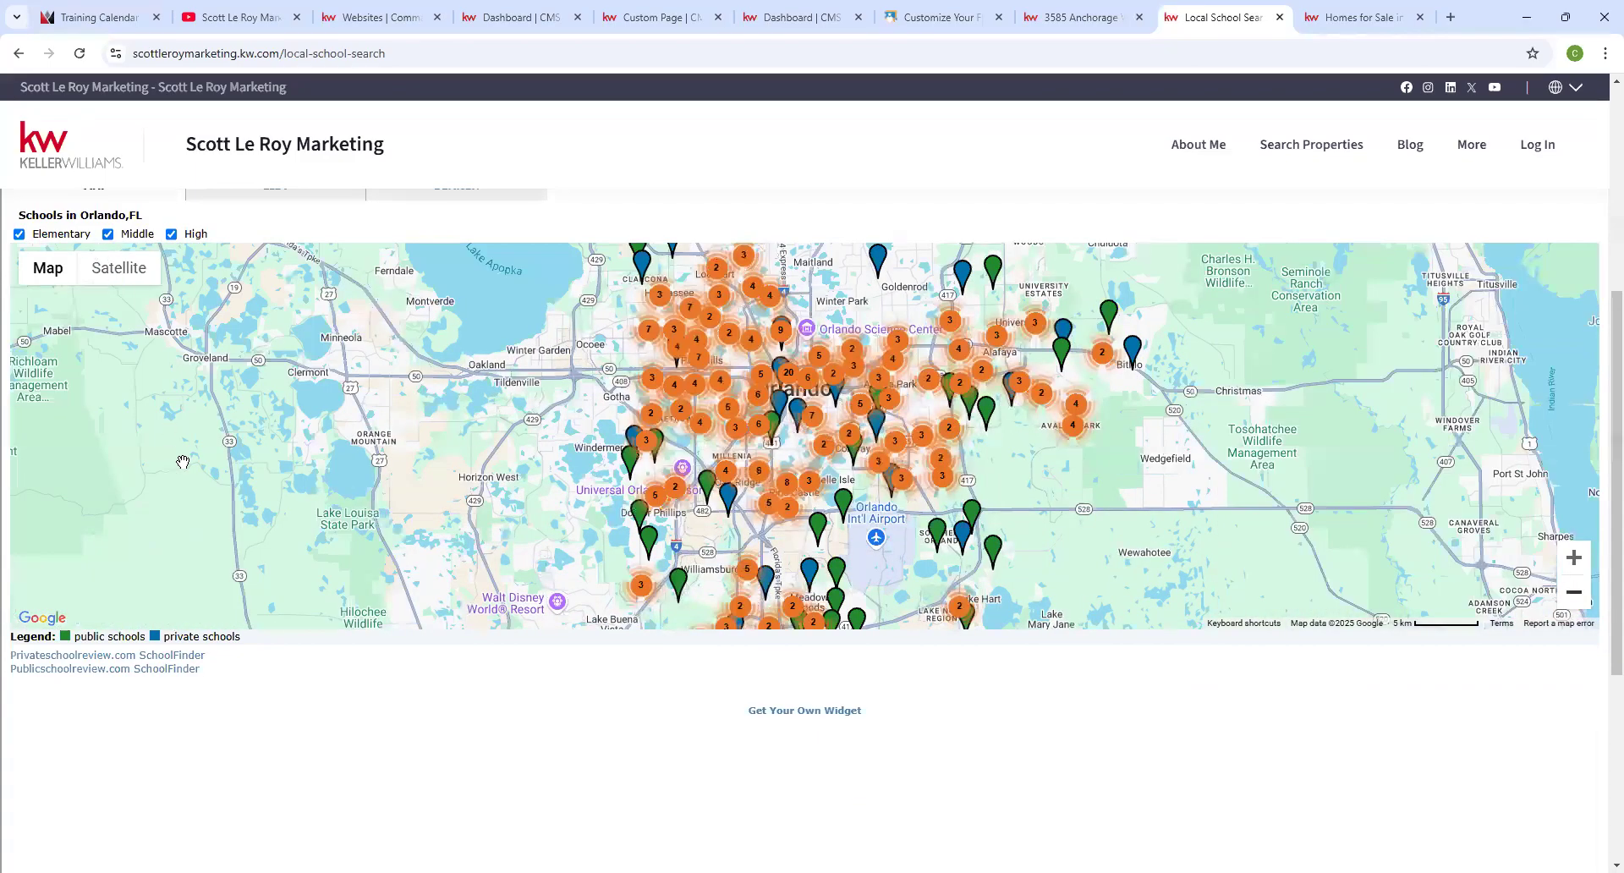
{"action": "scroll", "coordinate": [189, 448], "scroll_direction": "up", "scroll_amount": 1}
{"action": "scroll", "coordinate": [189, 449], "scroll_direction": "up", "scroll_amount": 2}
Find schools near Austin, TX, show them on the map, then return to the Custom Page tab.
{"action": "left_click", "coordinate": [297, 361]}
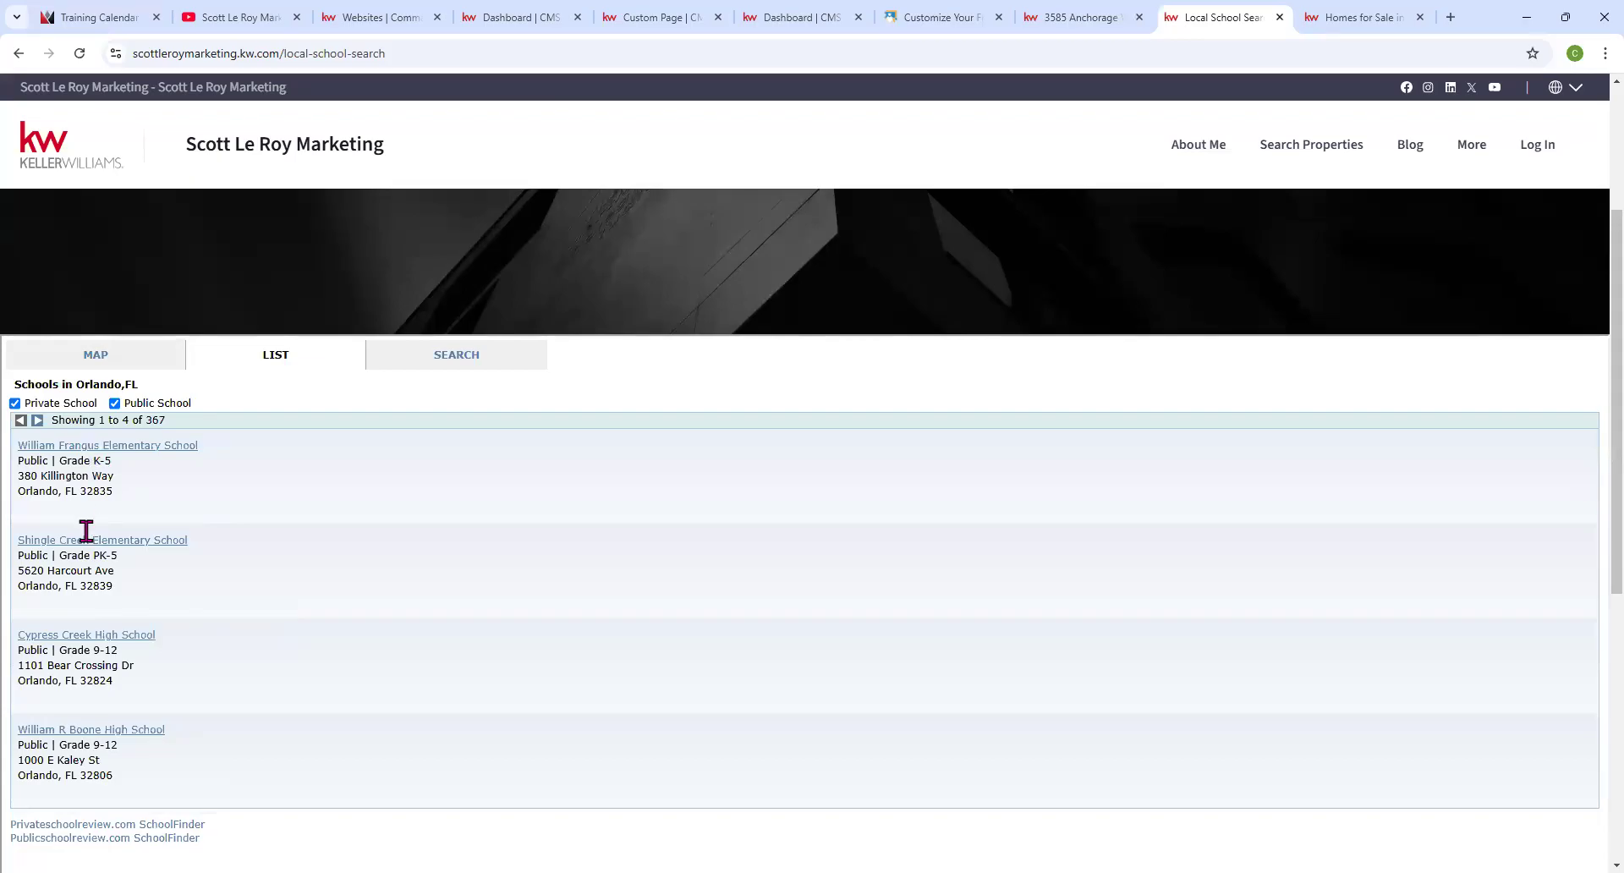
{"action": "left_click", "coordinate": [468, 356]}
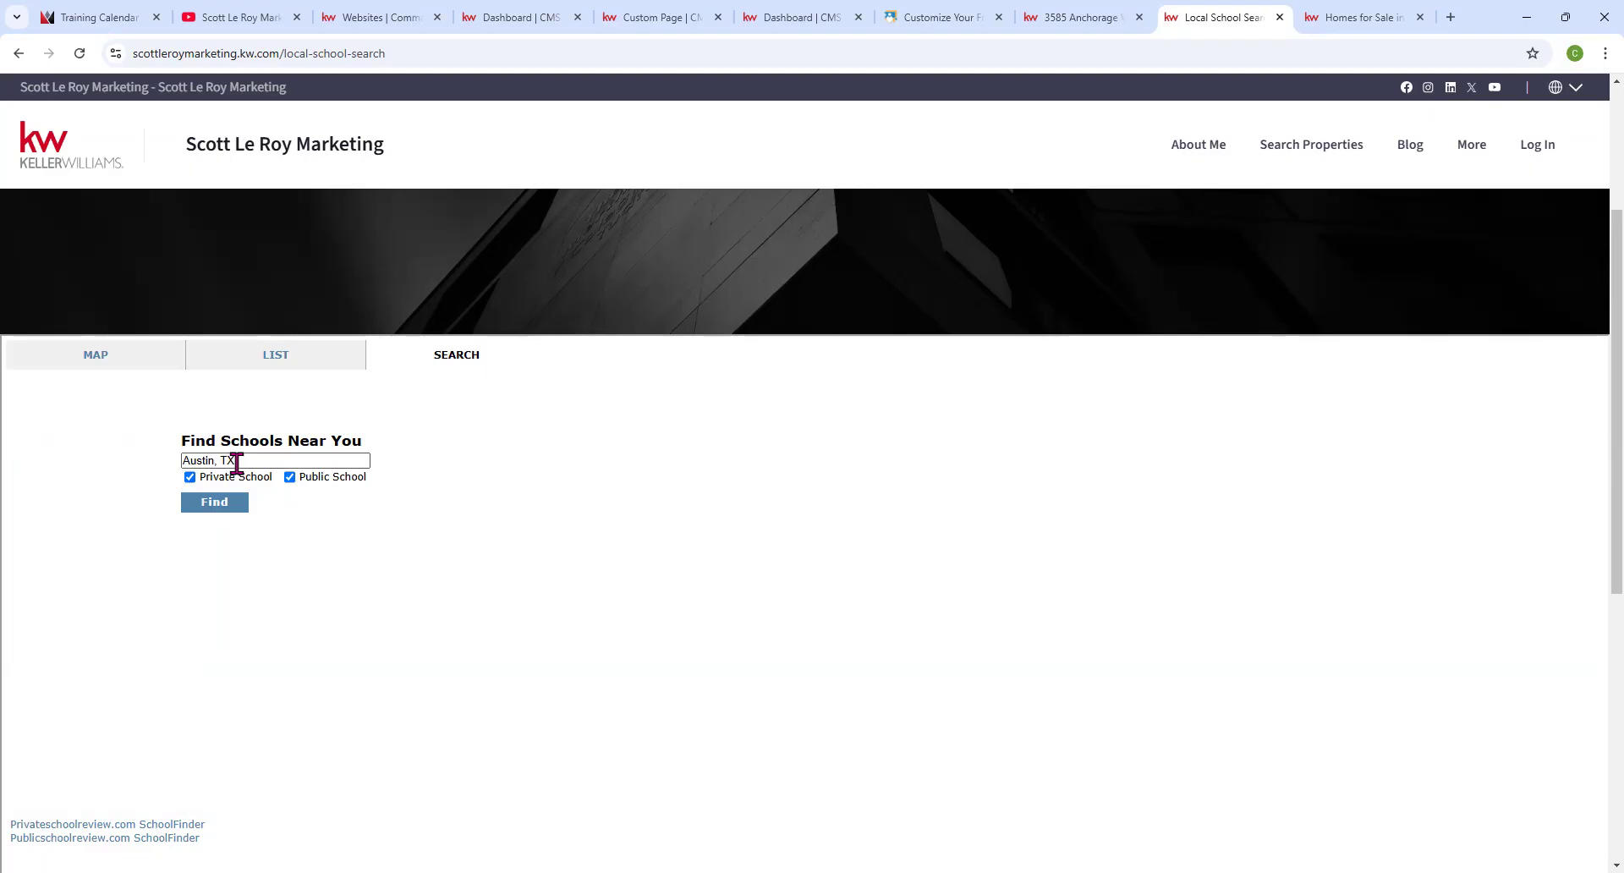
{"action": "left_click", "coordinate": [215, 503]}
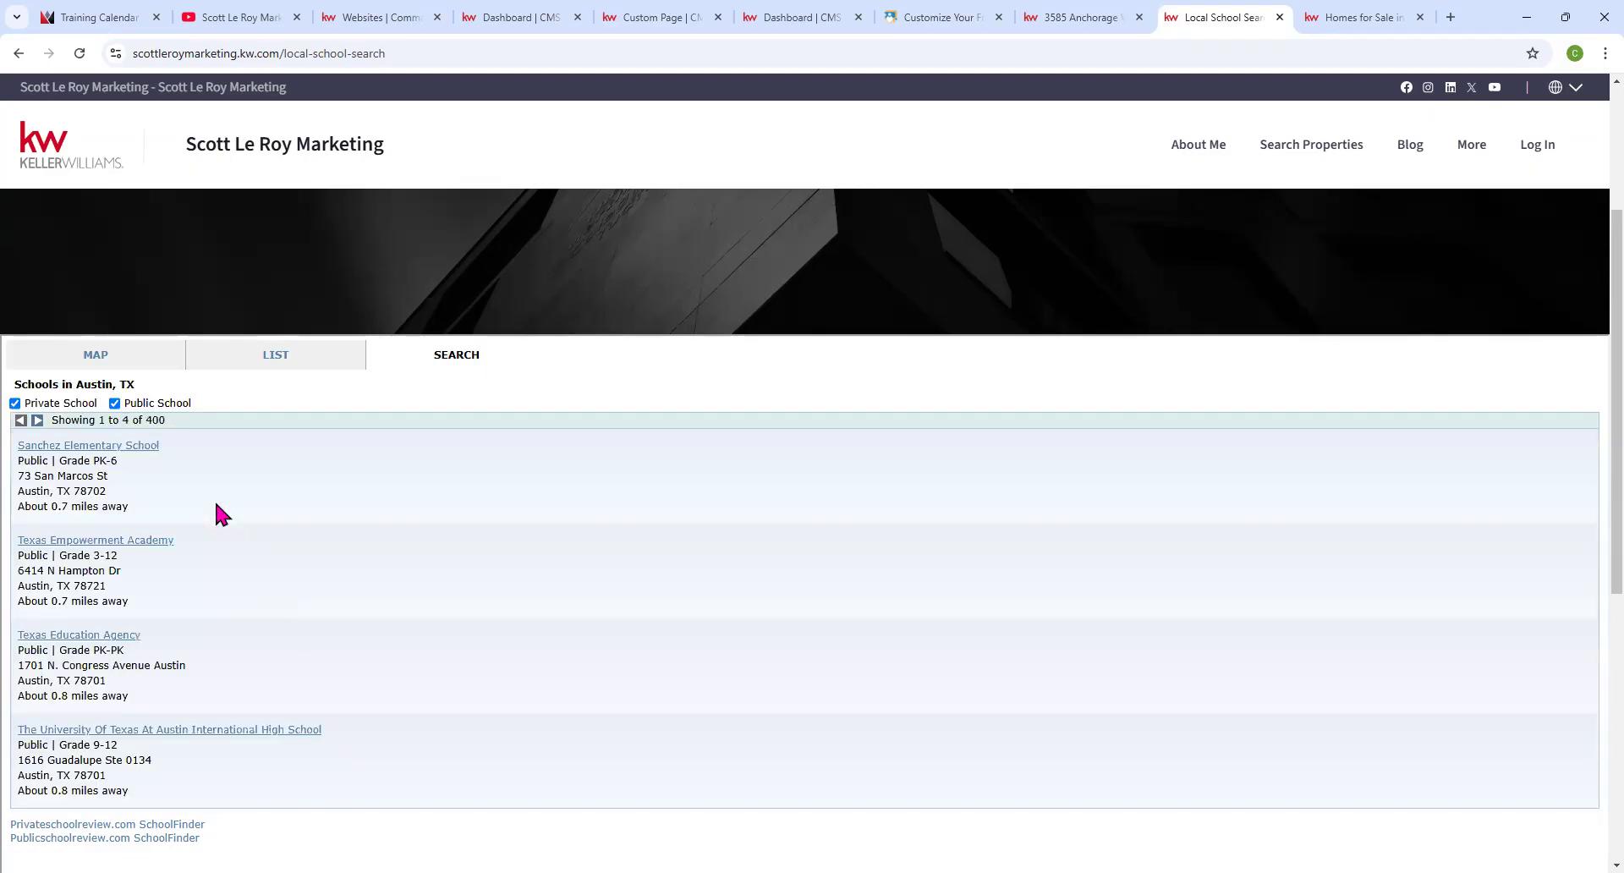
{"action": "scroll", "coordinate": [216, 505], "scroll_direction": "down", "scroll_amount": 2}
{"action": "scroll", "coordinate": [136, 279], "scroll_direction": "up", "scroll_amount": 1}
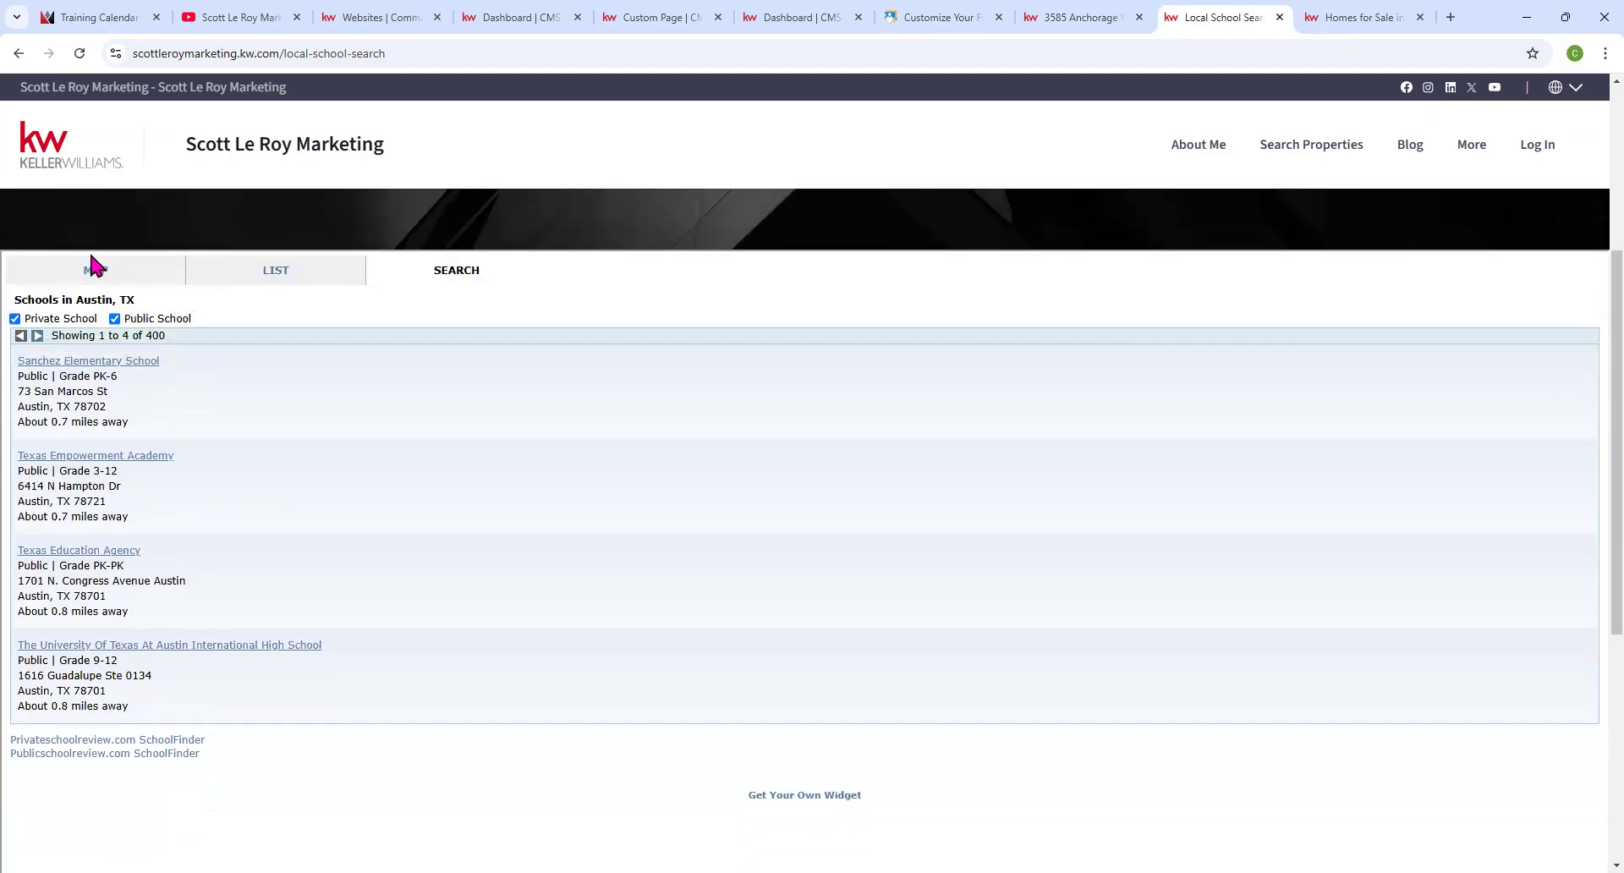
{"action": "left_click", "coordinate": [93, 264]}
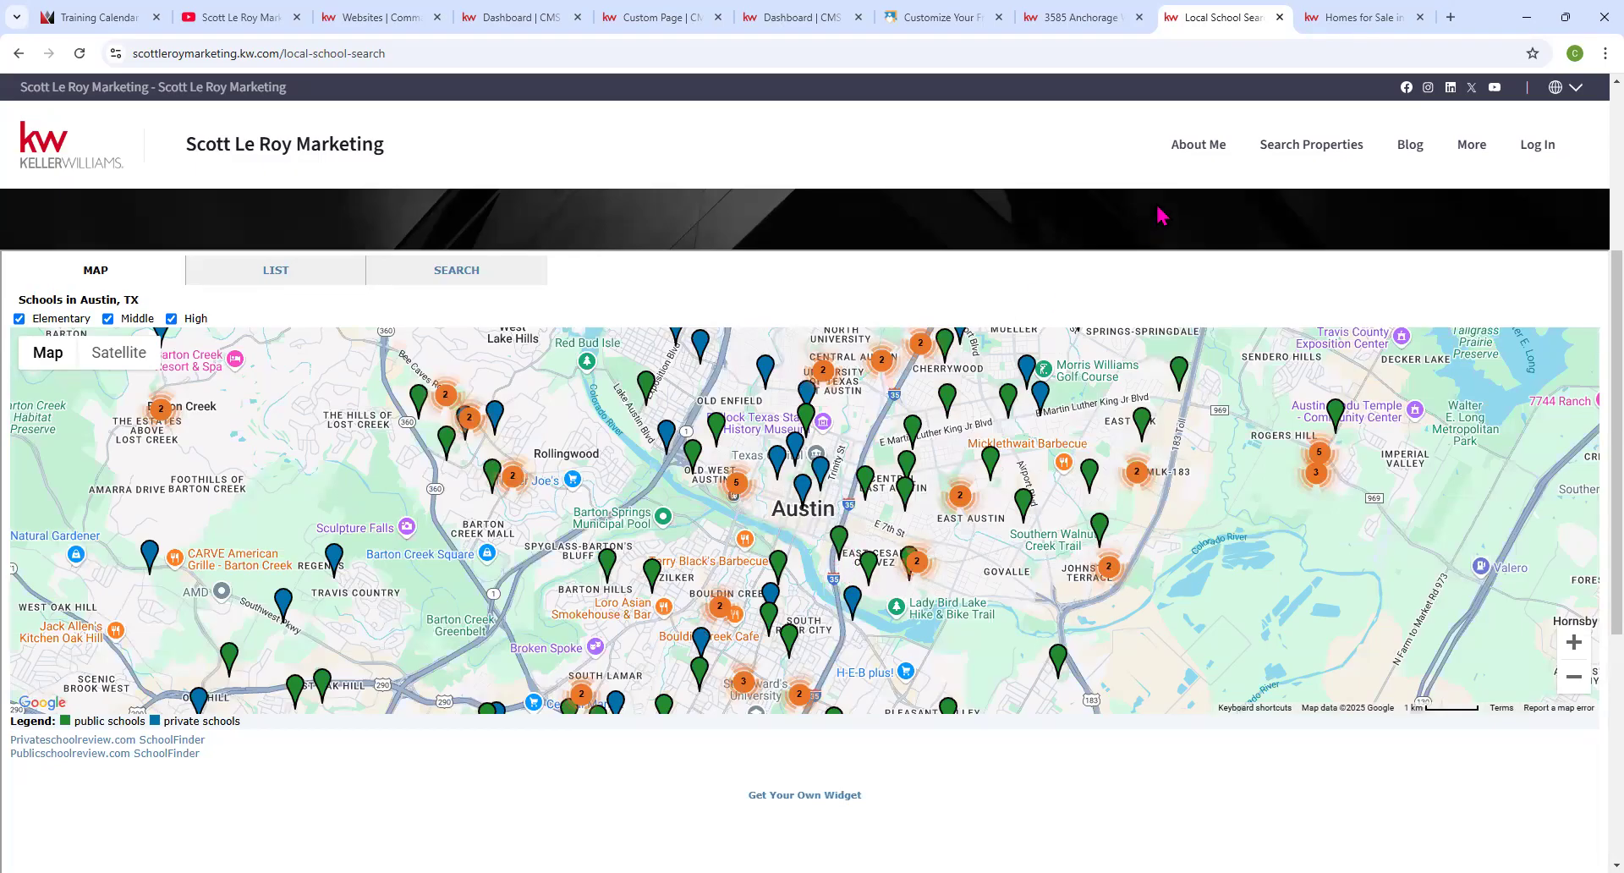
{"action": "left_click", "coordinate": [634, 17]}
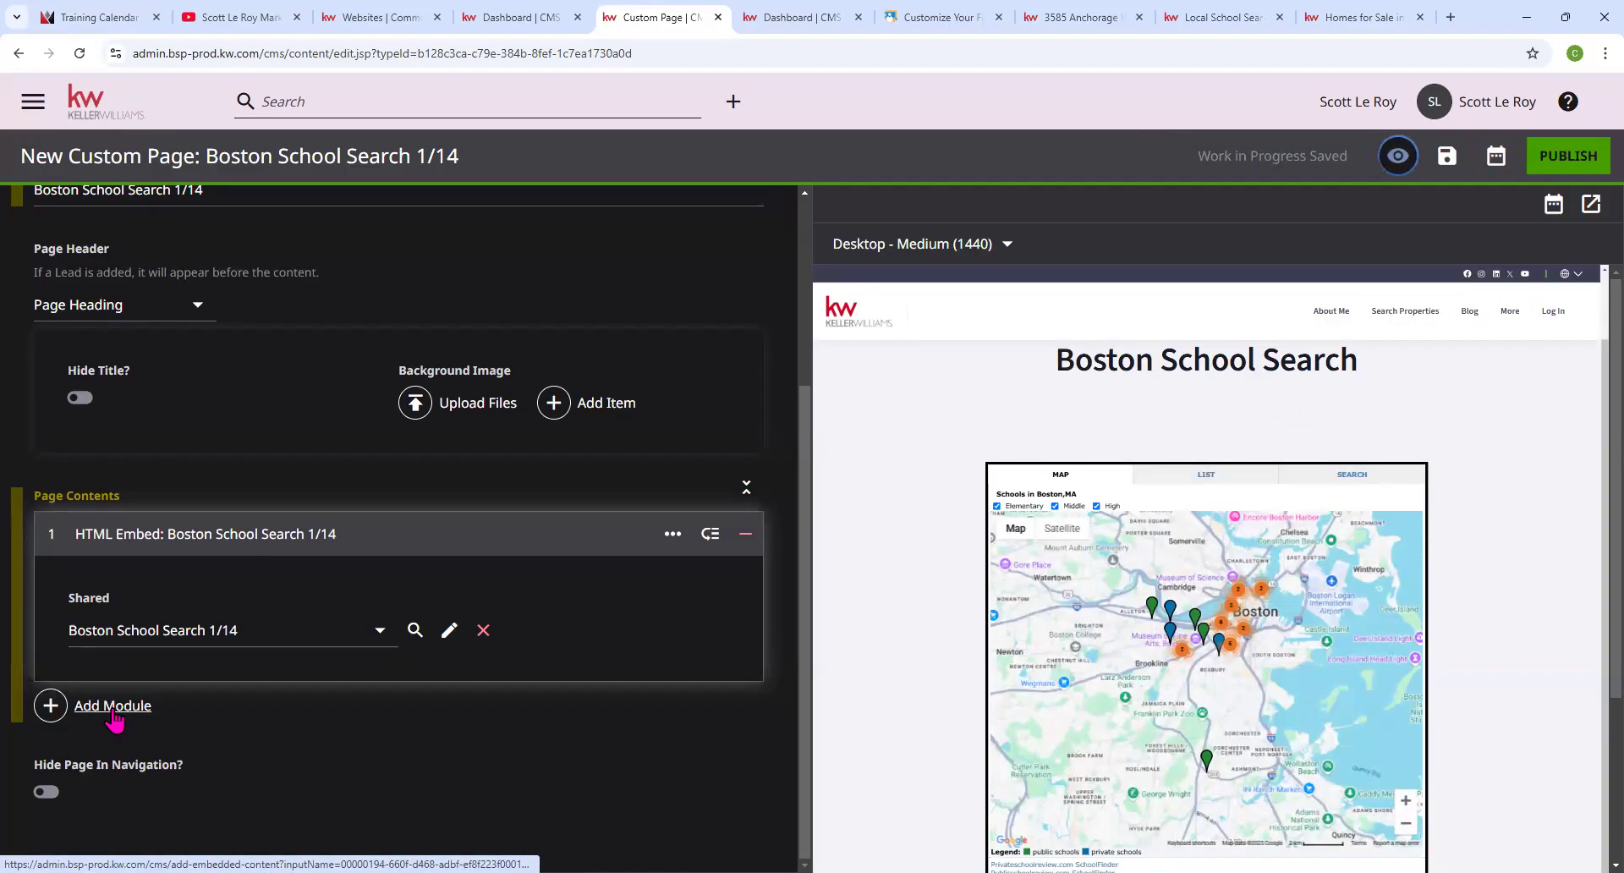
Add a Form module below the map embed using the shared defaultAgentContactTitle form.
{"action": "left_click", "coordinate": [112, 707]}
{"action": "scroll", "coordinate": [877, 492], "scroll_direction": "down", "scroll_amount": 5}
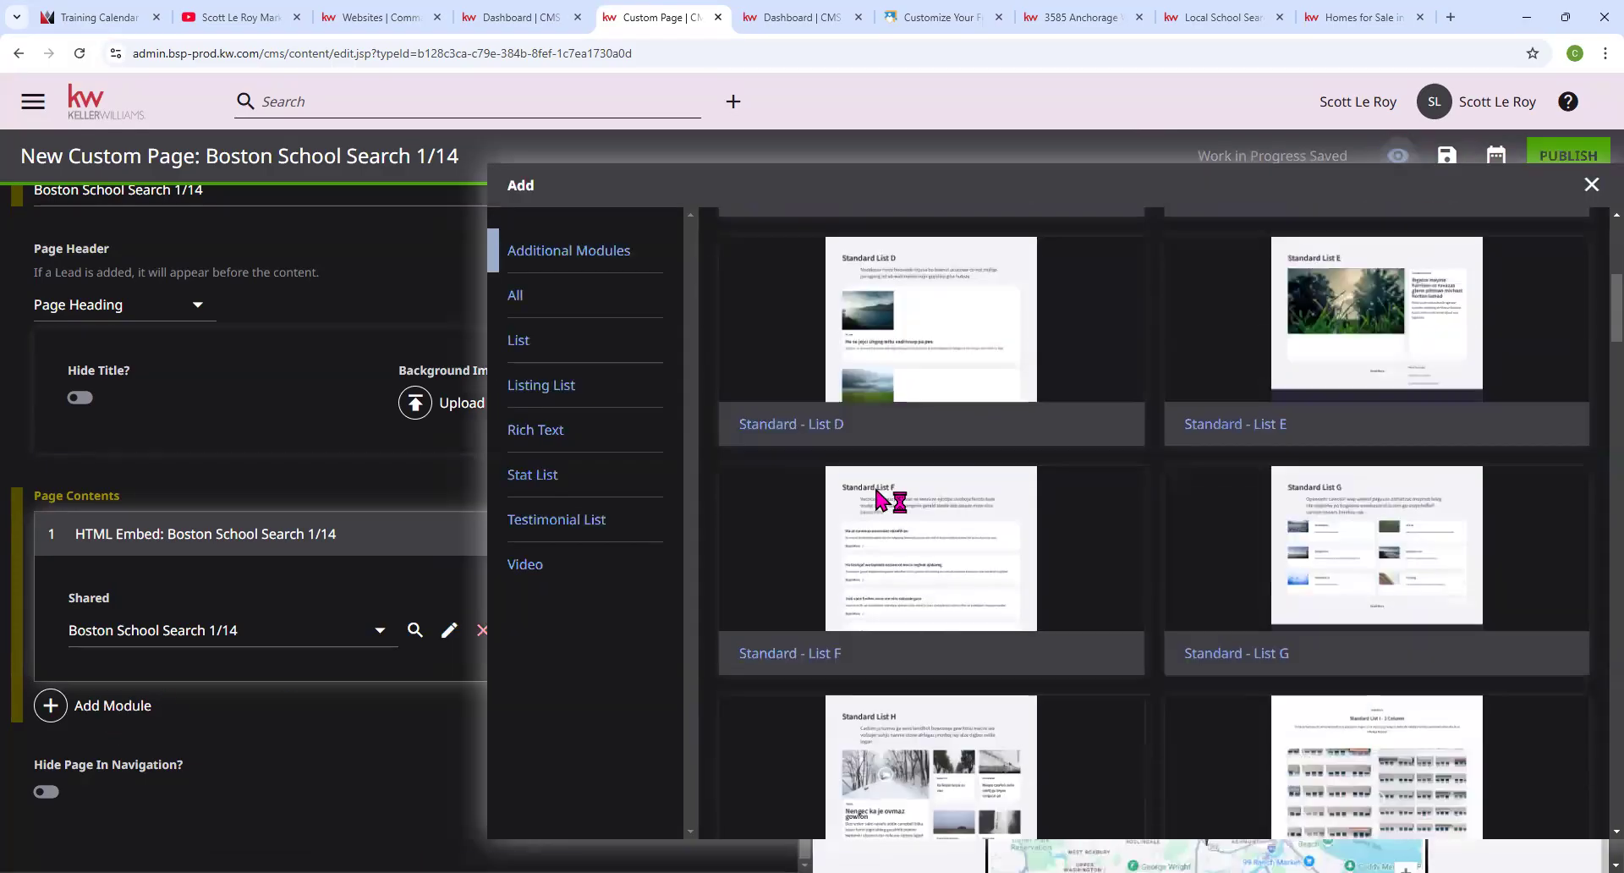
{"action": "scroll", "coordinate": [877, 491], "scroll_direction": "down", "scroll_amount": 10}
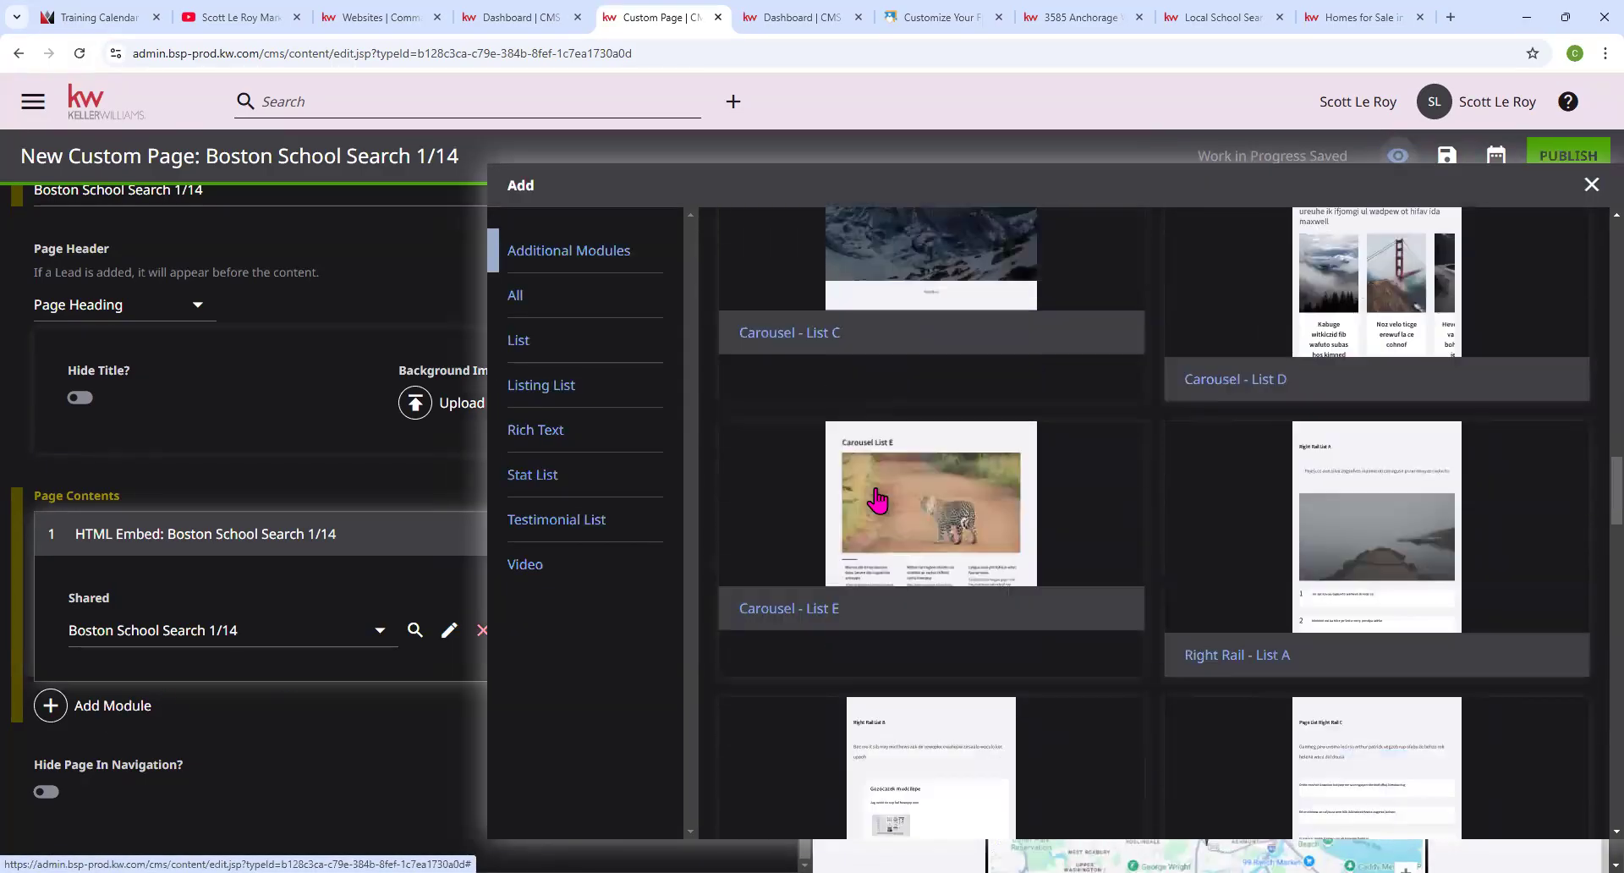
{"action": "scroll", "coordinate": [877, 502], "scroll_direction": "down", "scroll_amount": 15}
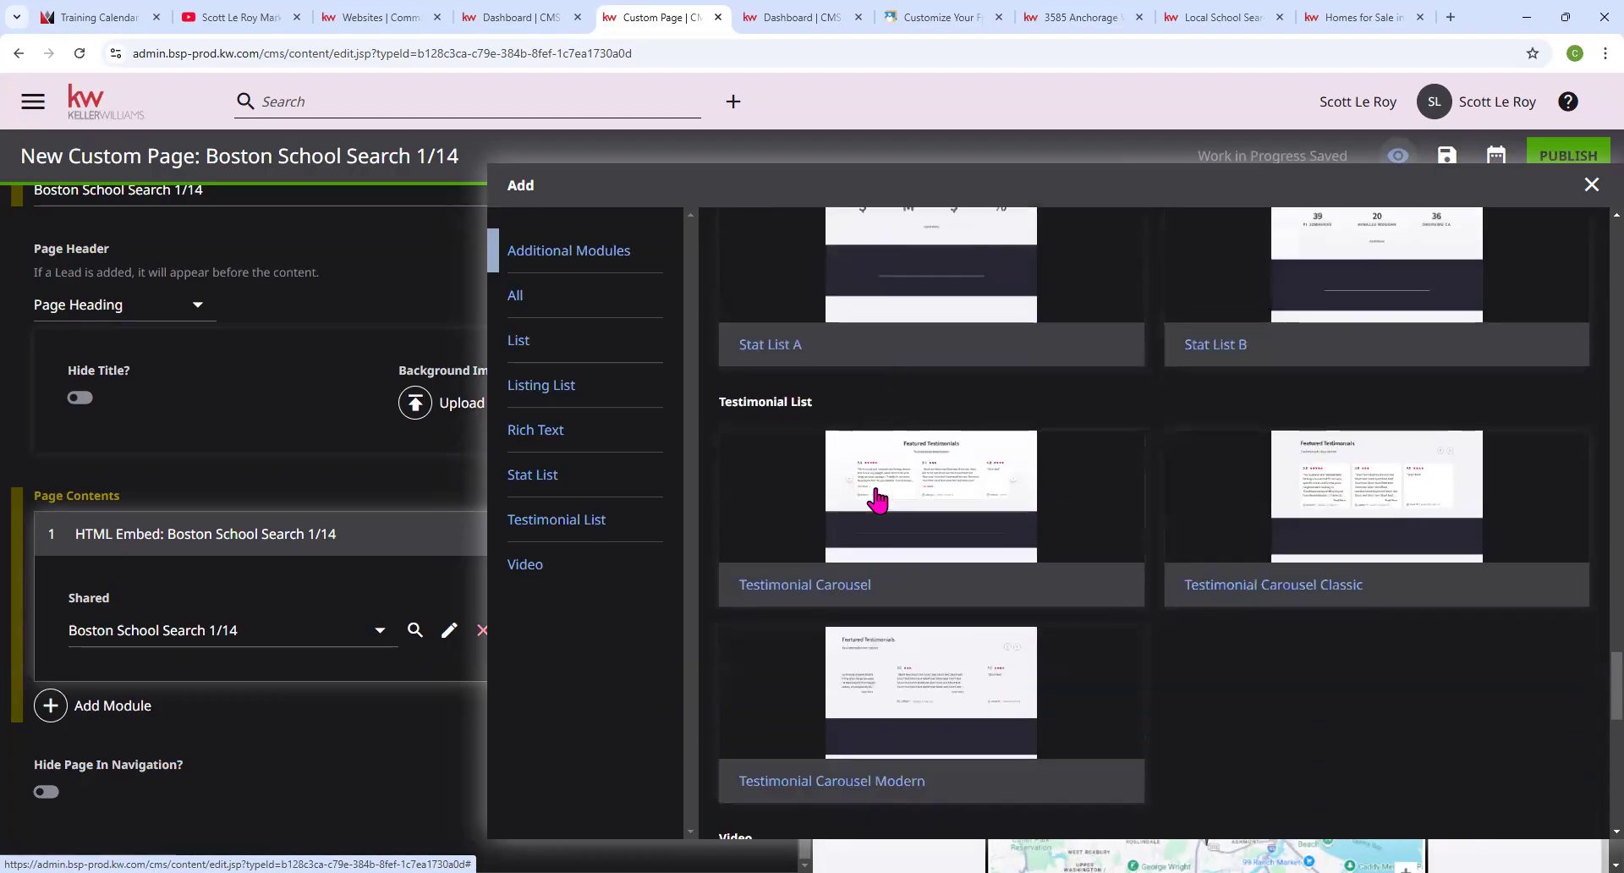
{"action": "scroll", "coordinate": [879, 502], "scroll_direction": "down", "scroll_amount": 10}
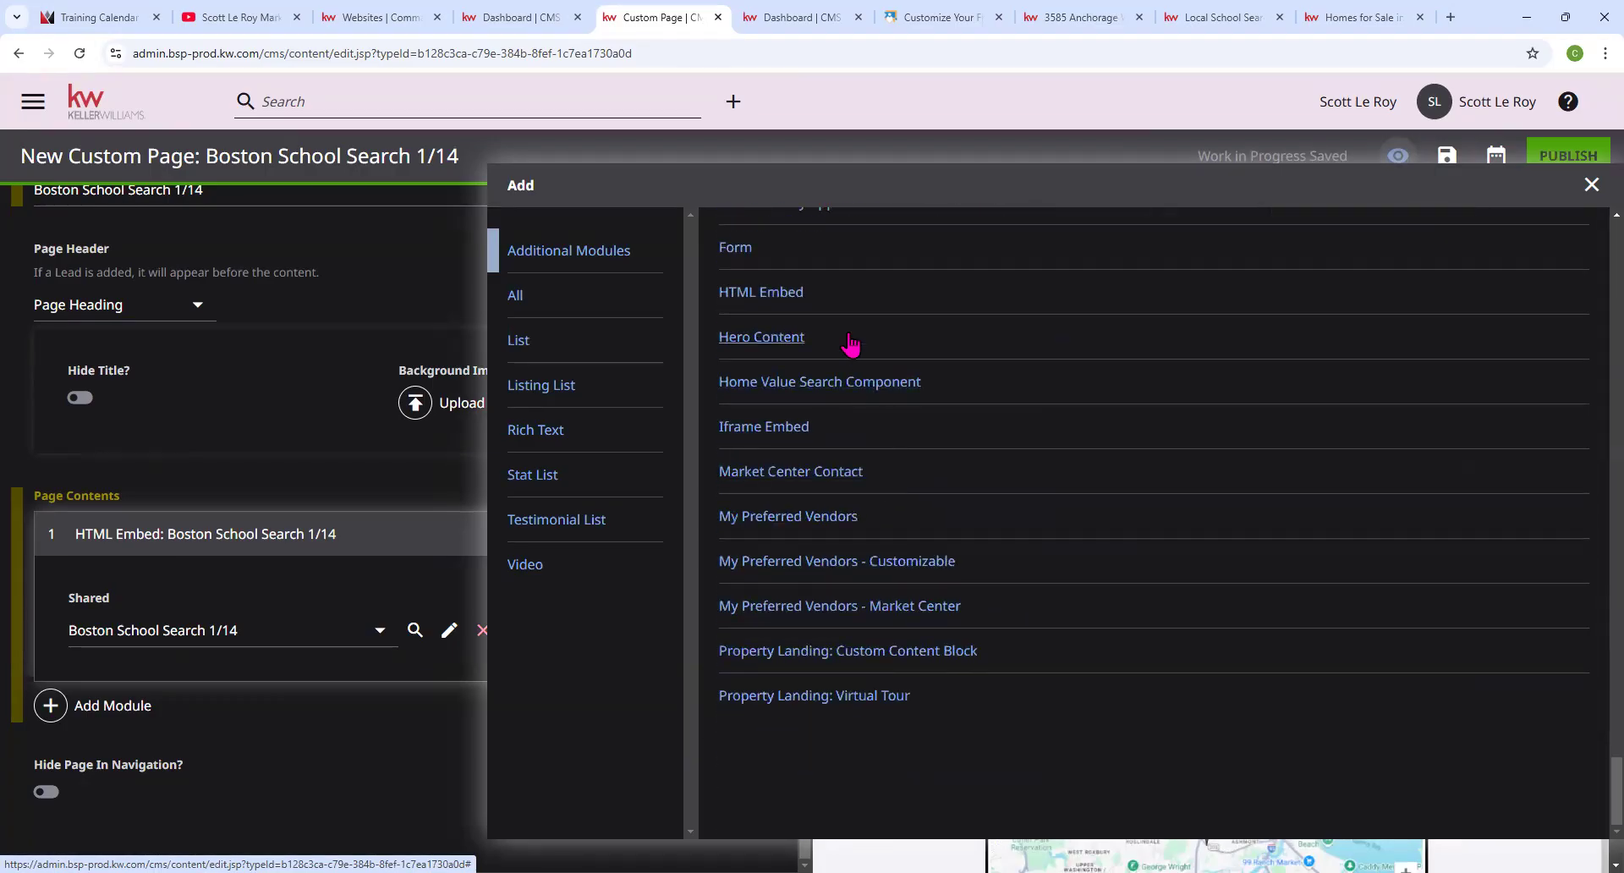
{"action": "left_click", "coordinate": [734, 248]}
{"action": "scroll", "coordinate": [463, 449], "scroll_direction": "down", "scroll_amount": 2}
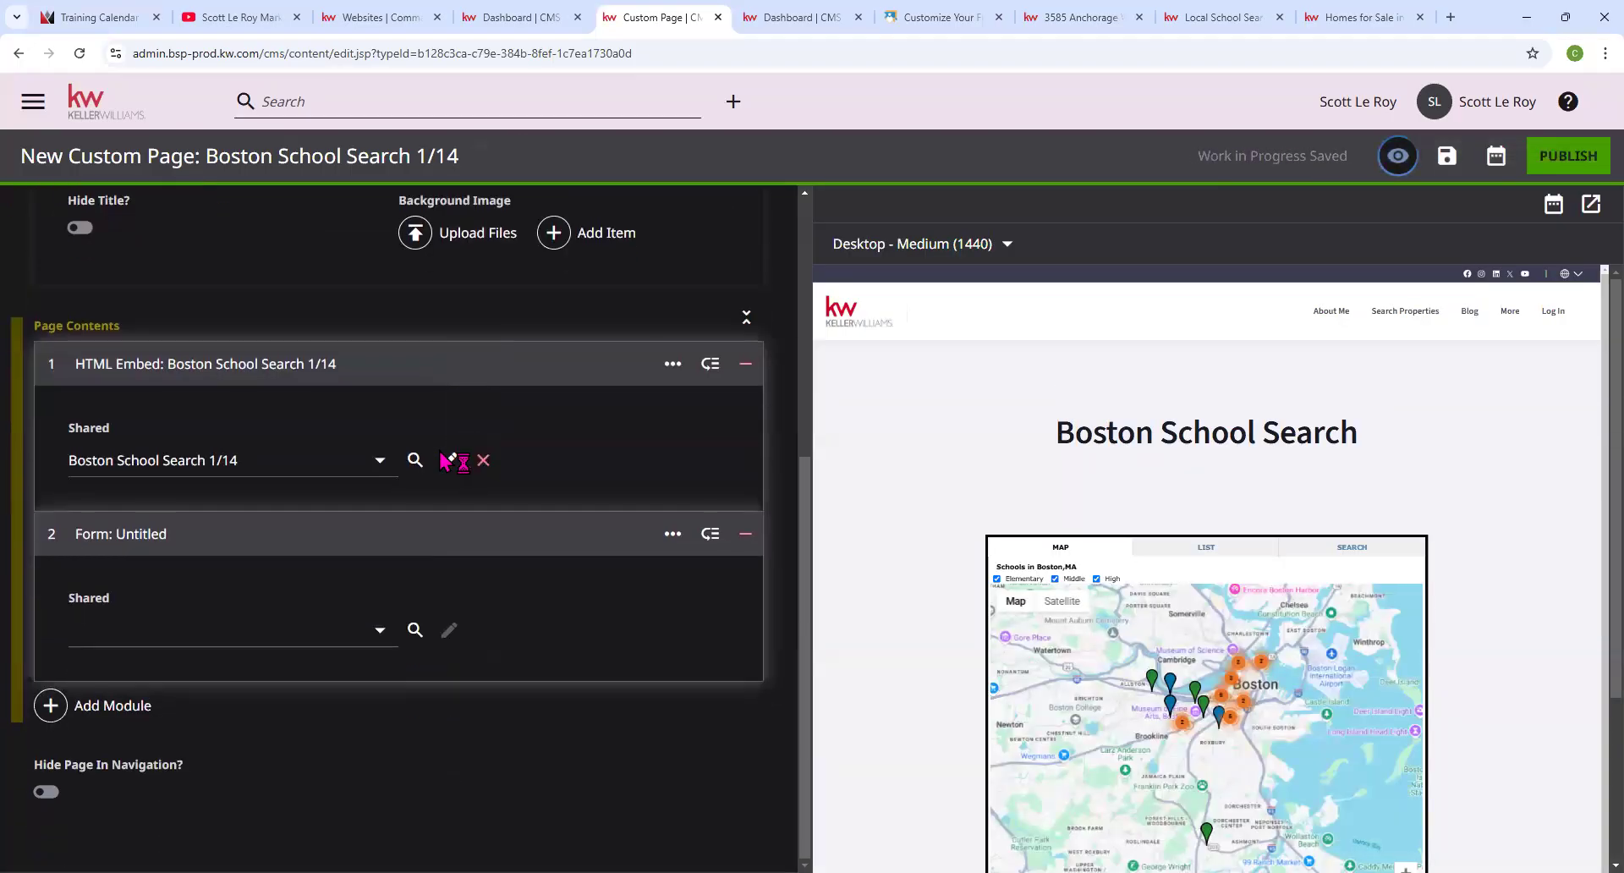
{"action": "left_click", "coordinate": [352, 641]}
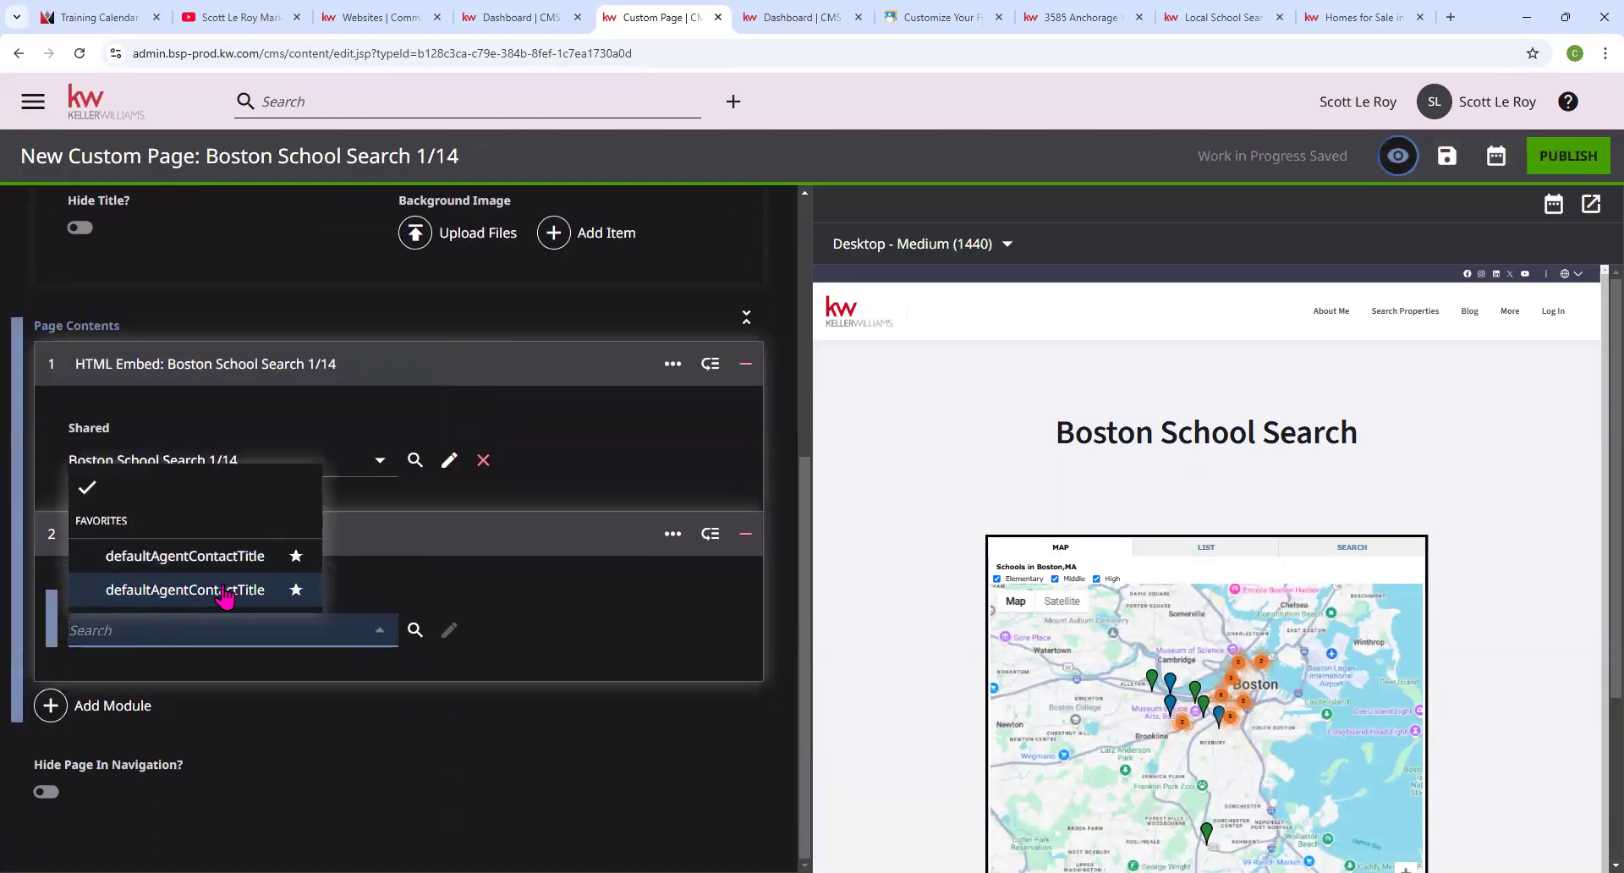
{"action": "left_click", "coordinate": [225, 592]}
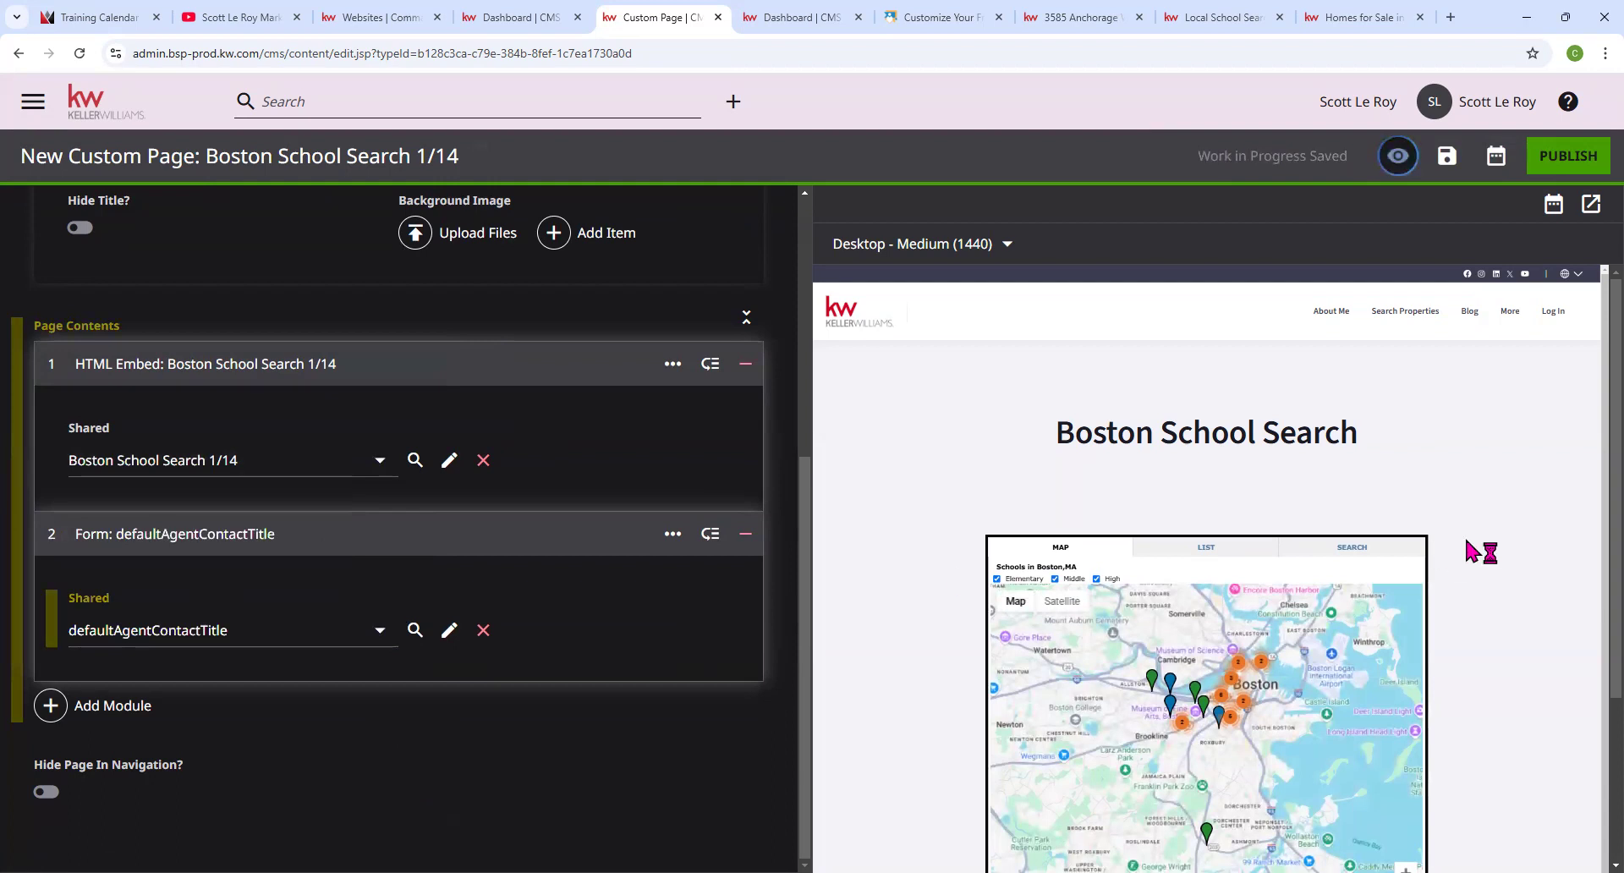
{"action": "scroll", "coordinate": [1320, 583], "scroll_direction": "down", "scroll_amount": 4}
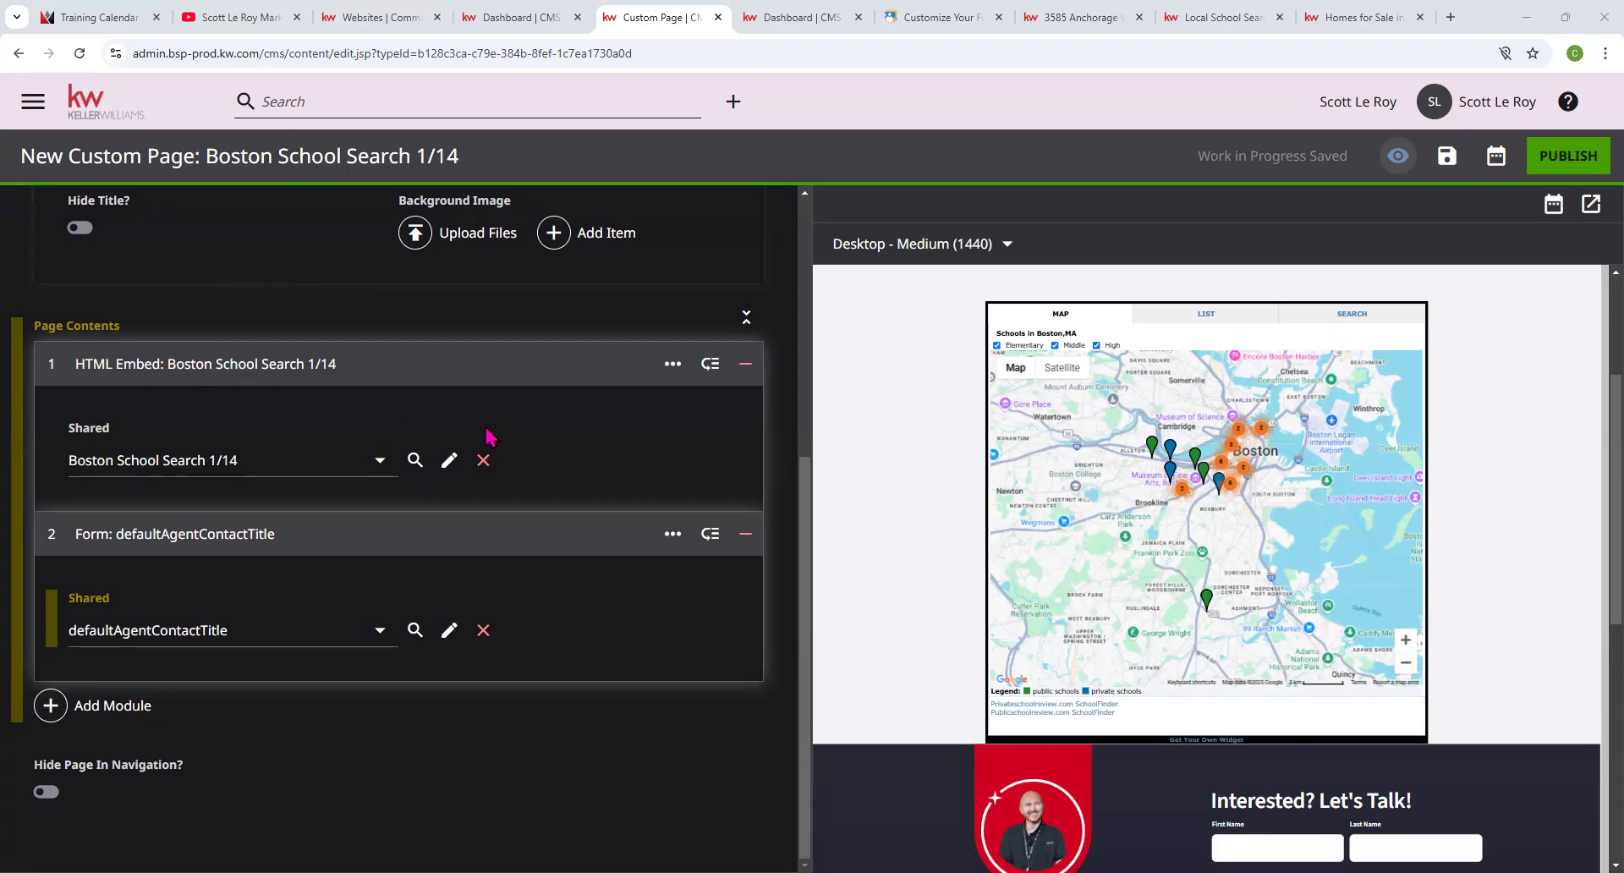
Choose Create New from module 1's Shared embed list to start a blank HTML embed.
{"action": "left_click", "coordinate": [380, 460]}
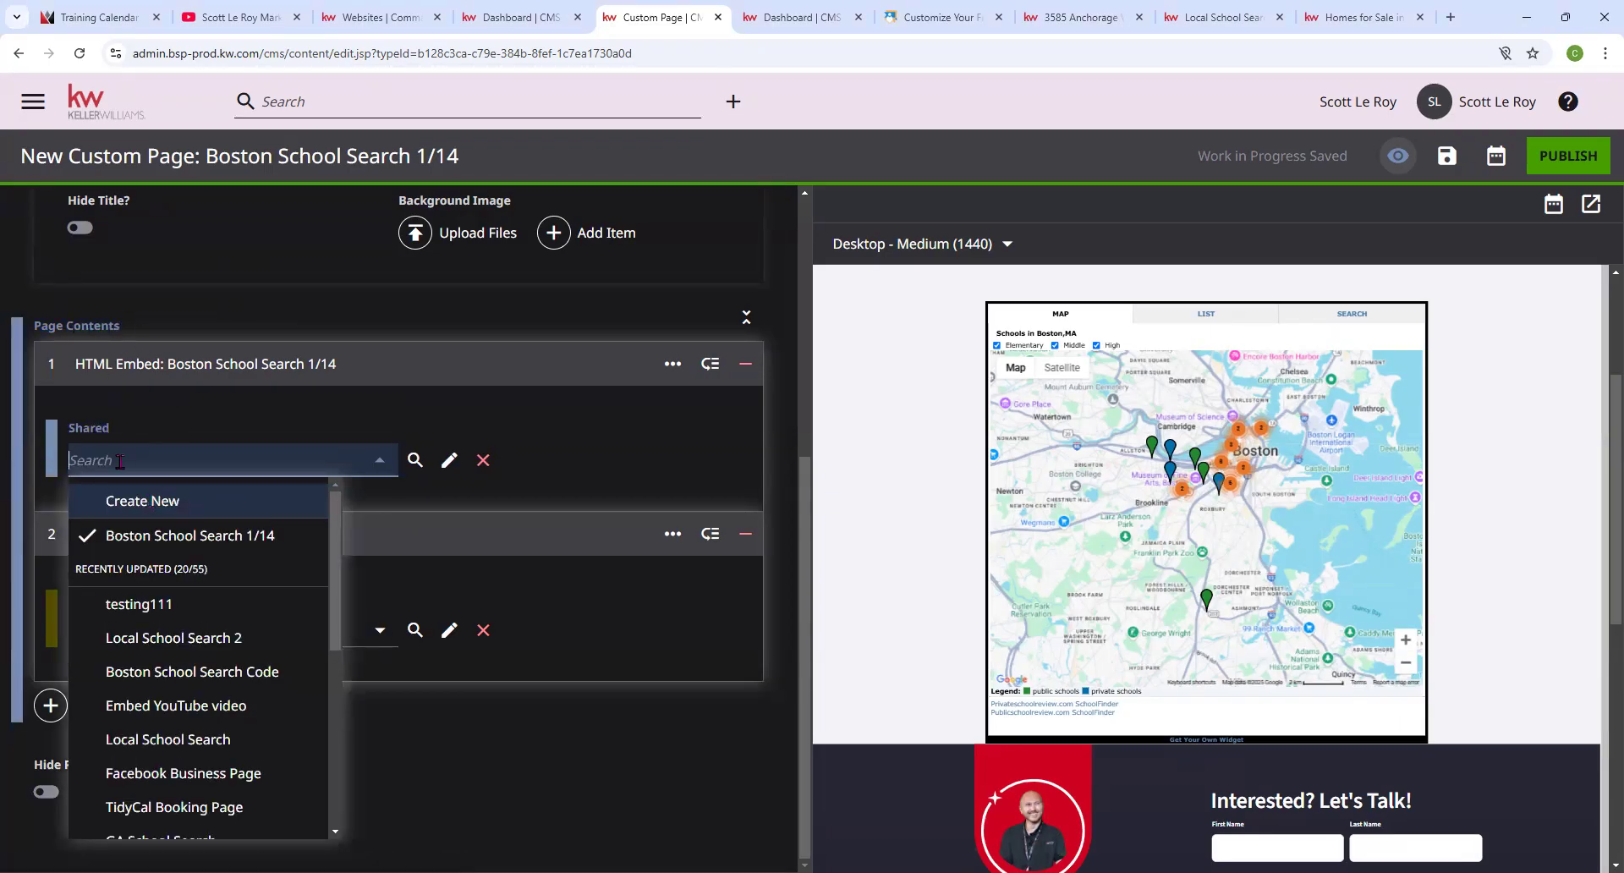
{"action": "left_click", "coordinate": [133, 502]}
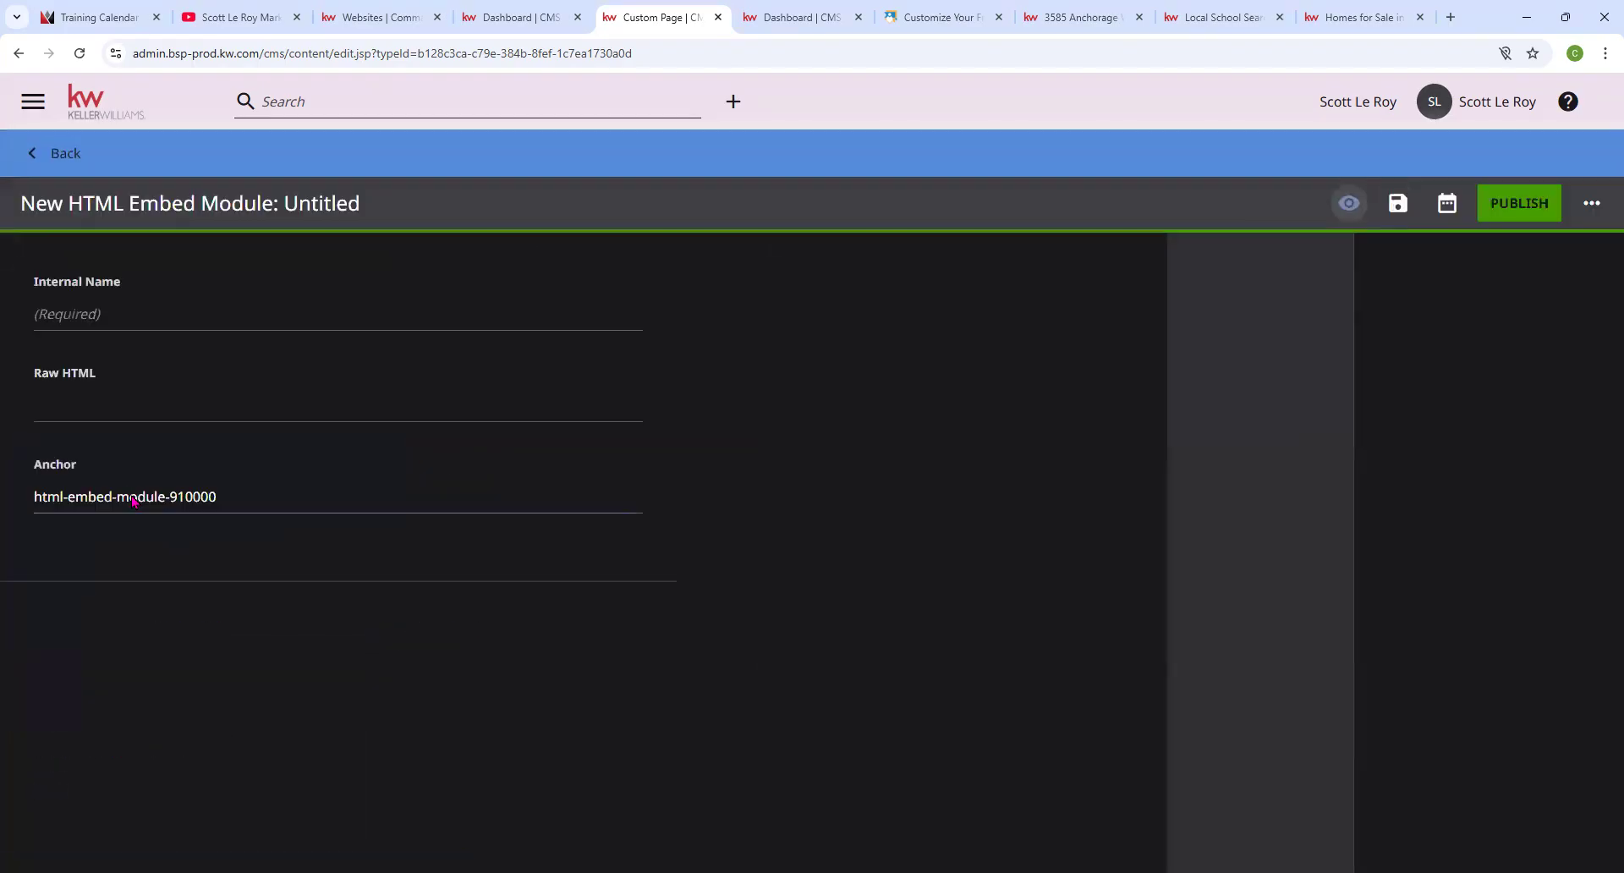
Name the embed '1/14' and paste the school-map iframe code prefixed with a <center> tag.
{"action": "left_click", "coordinate": [72, 439]}
{"action": "type", "text": "1"}
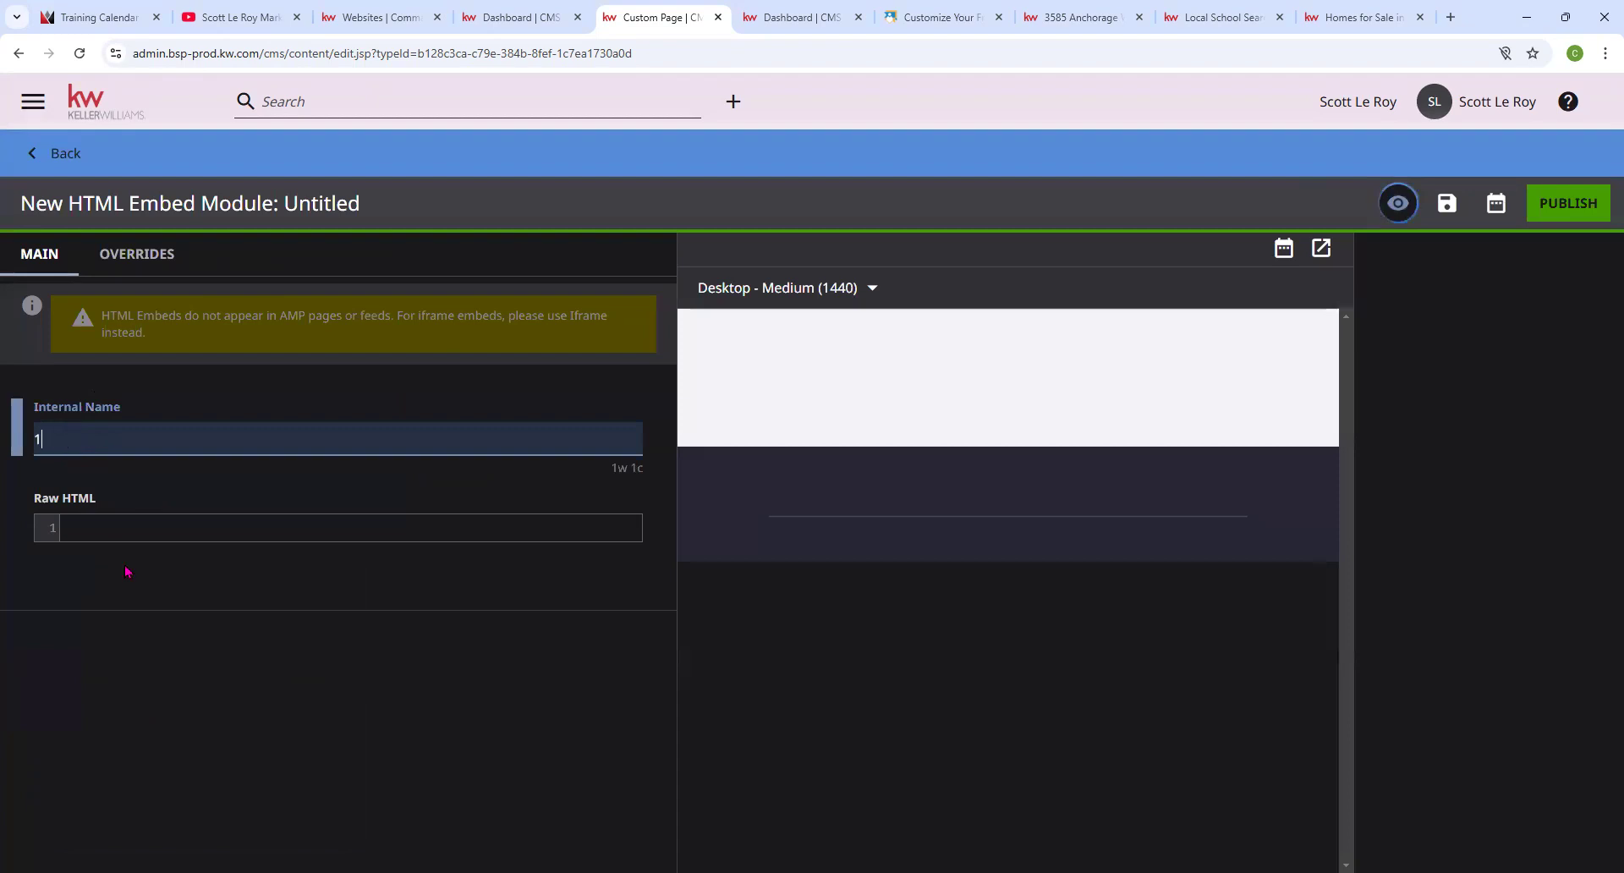
{"action": "type", "text": "/14"}
{"action": "left_click", "coordinate": [101, 528]}
{"action": "right_click", "coordinate": [101, 528]}
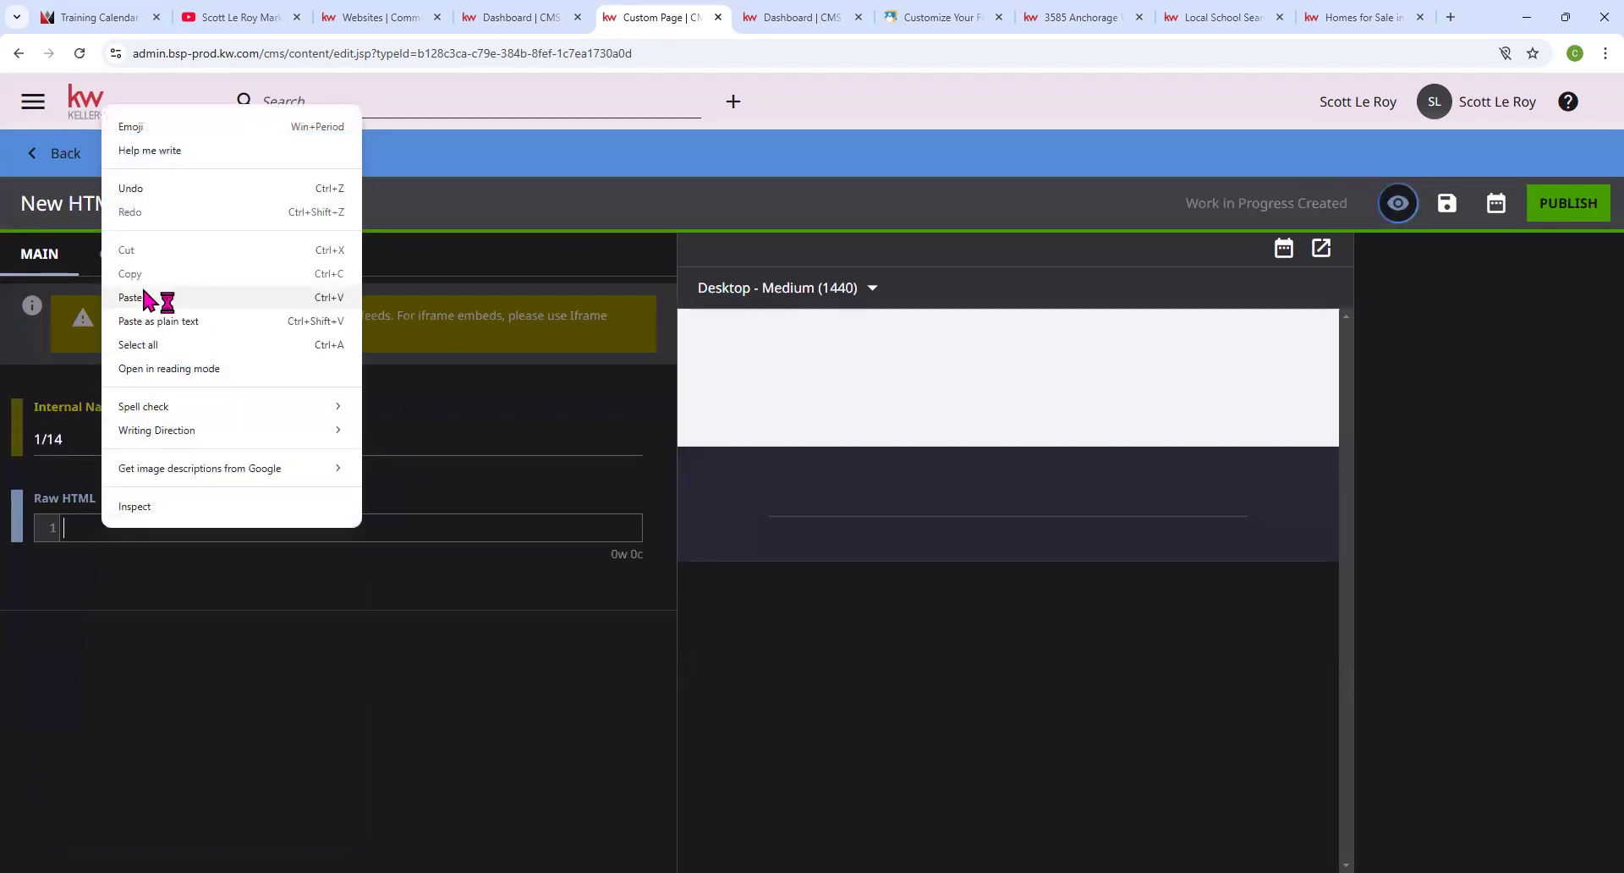
{"action": "left_click", "coordinate": [131, 296]}
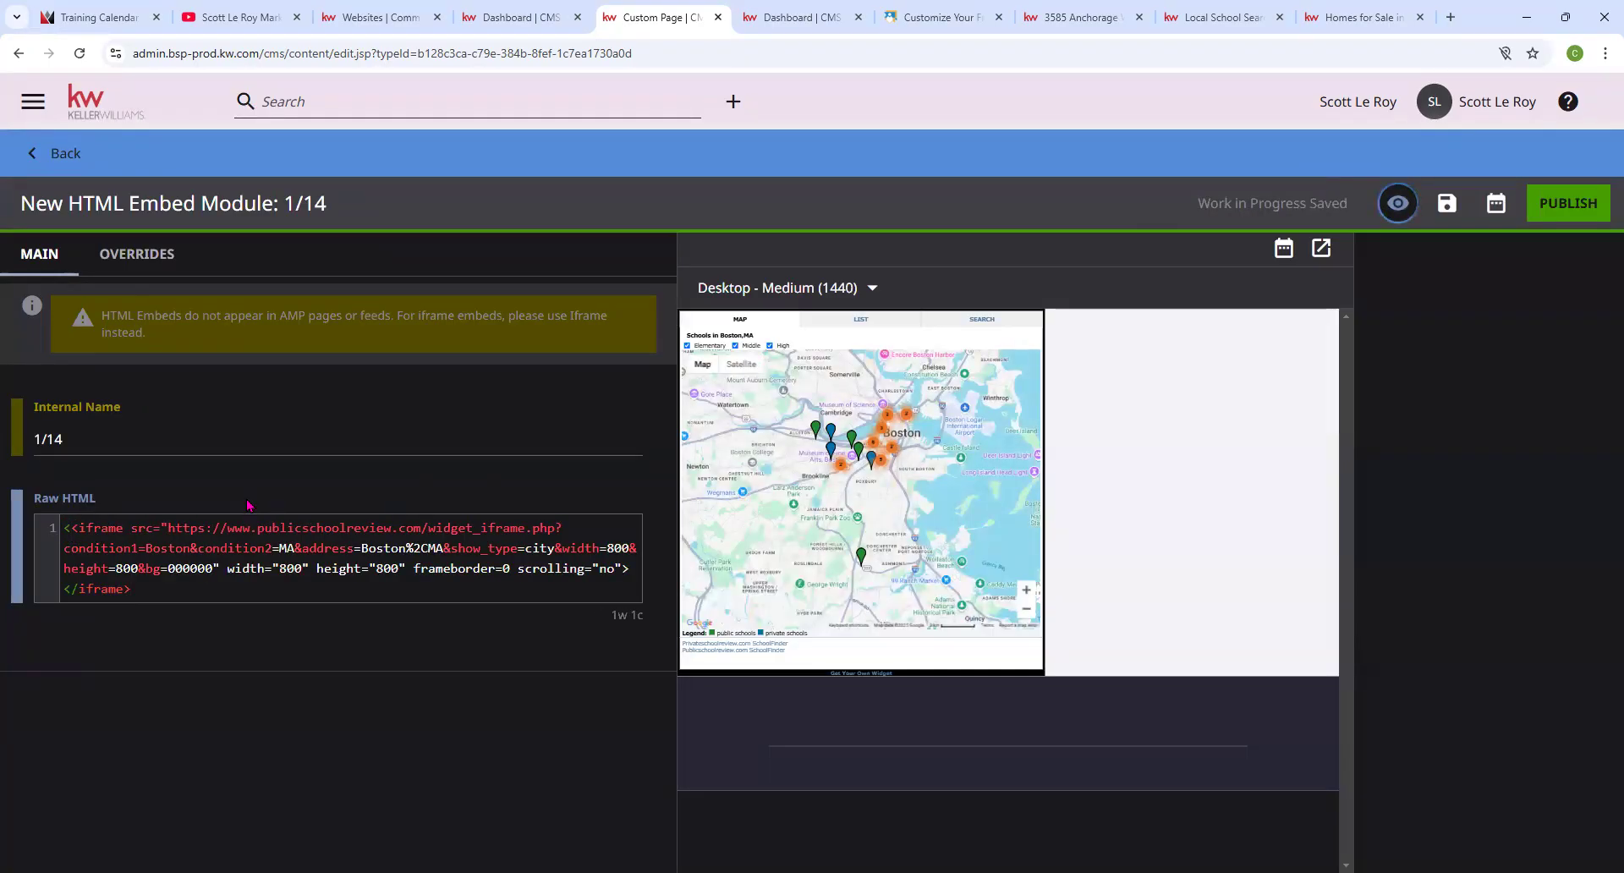
{"action": "type", "text": "center>"}
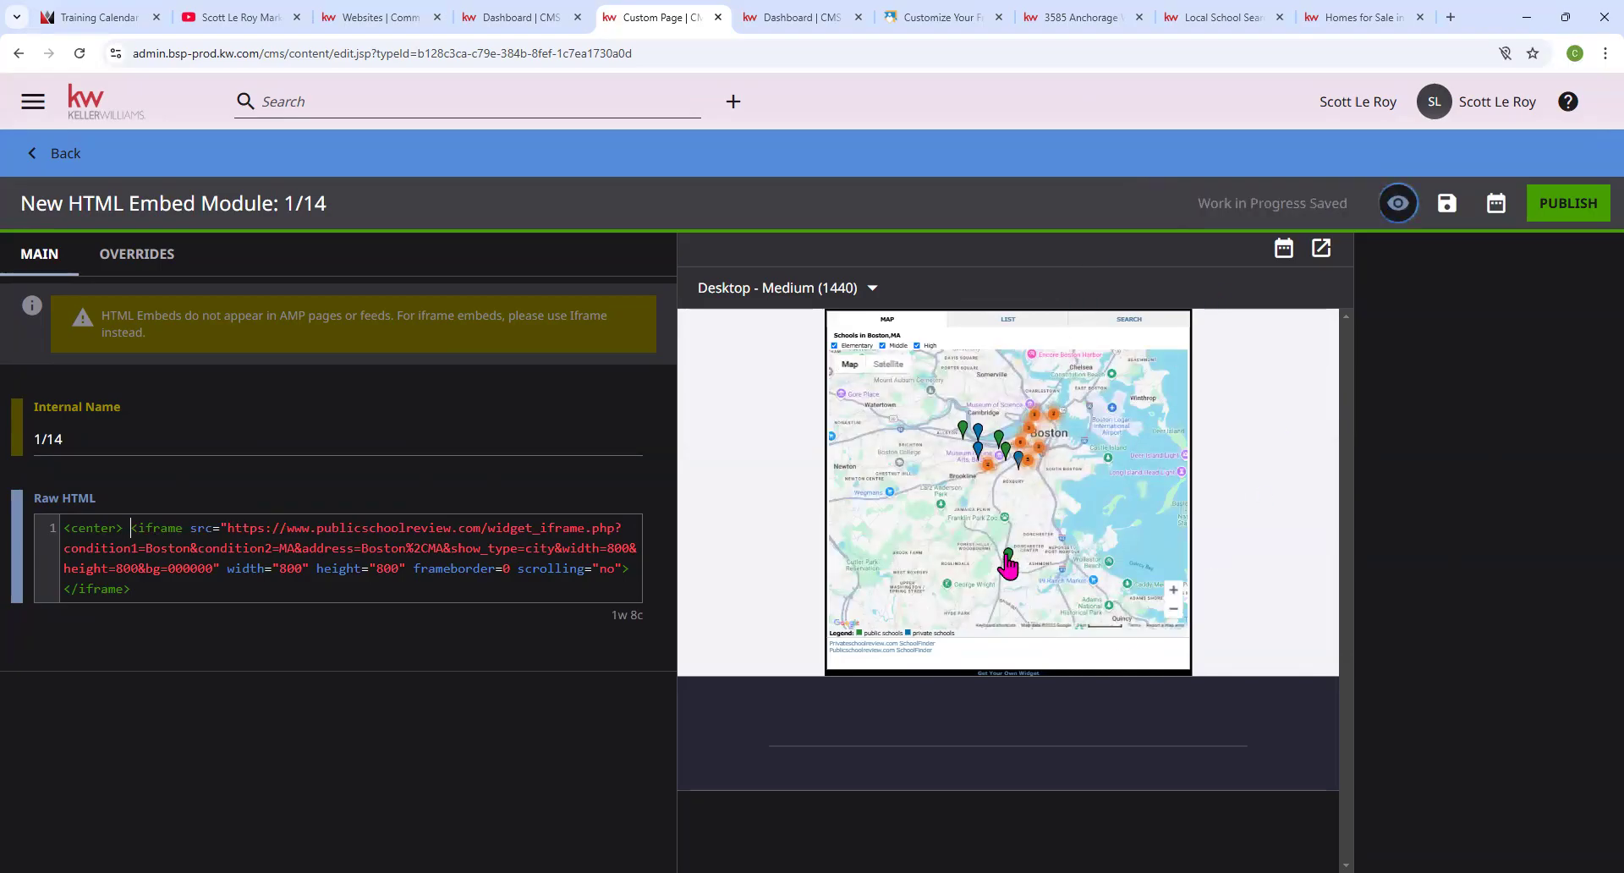
{"action": "left_click_drag", "start_coordinate": [124, 528], "coordinate": [55, 534]}
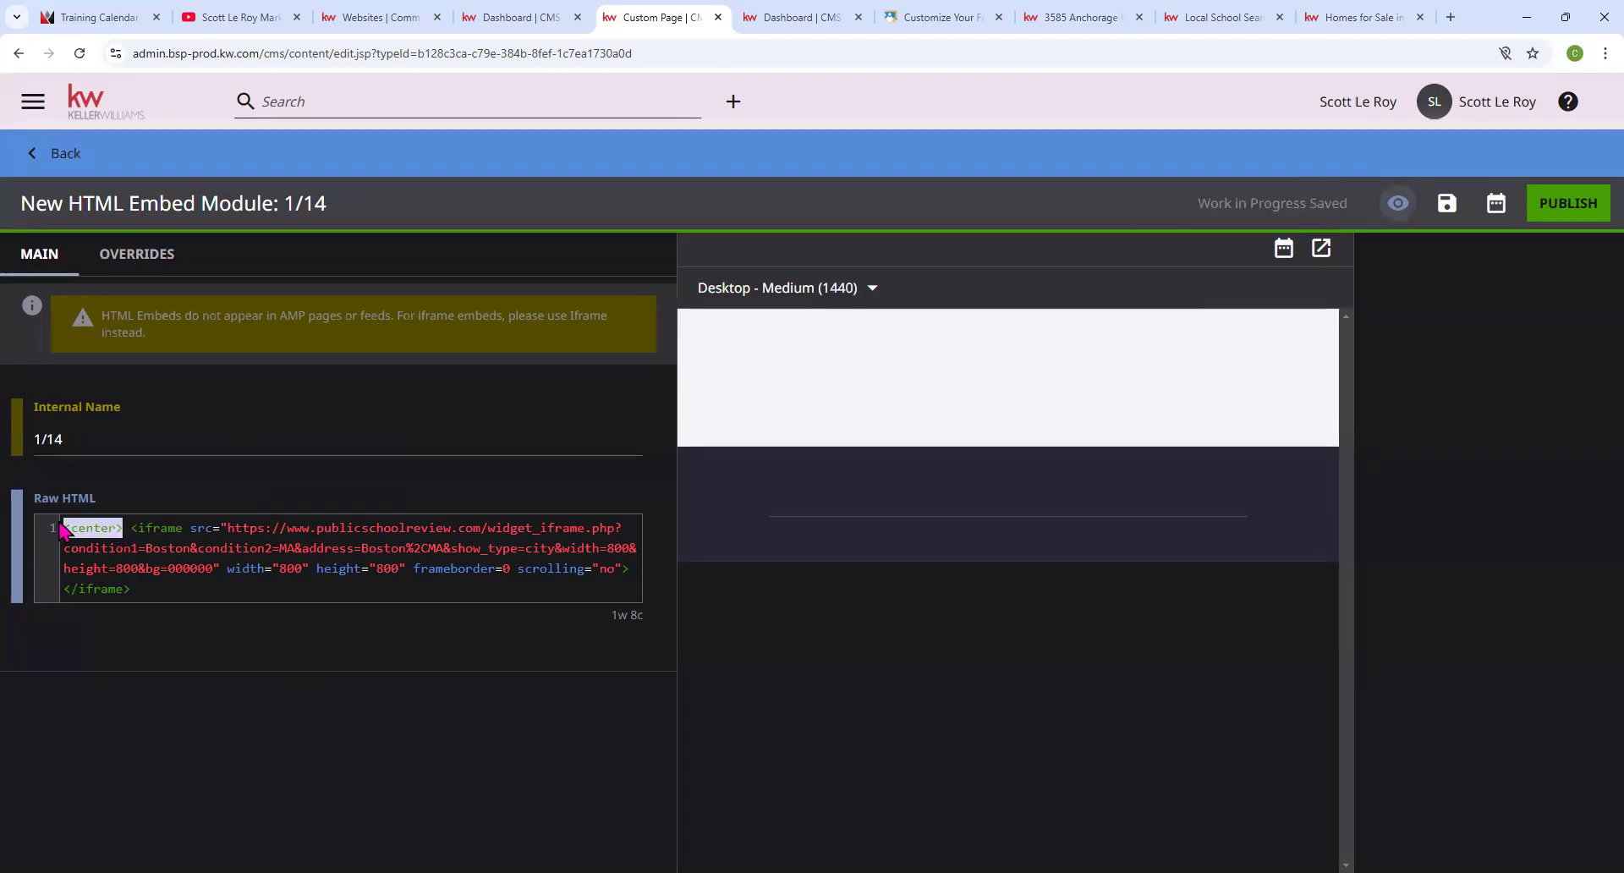
{"action": "left_click", "coordinate": [798, 401]}
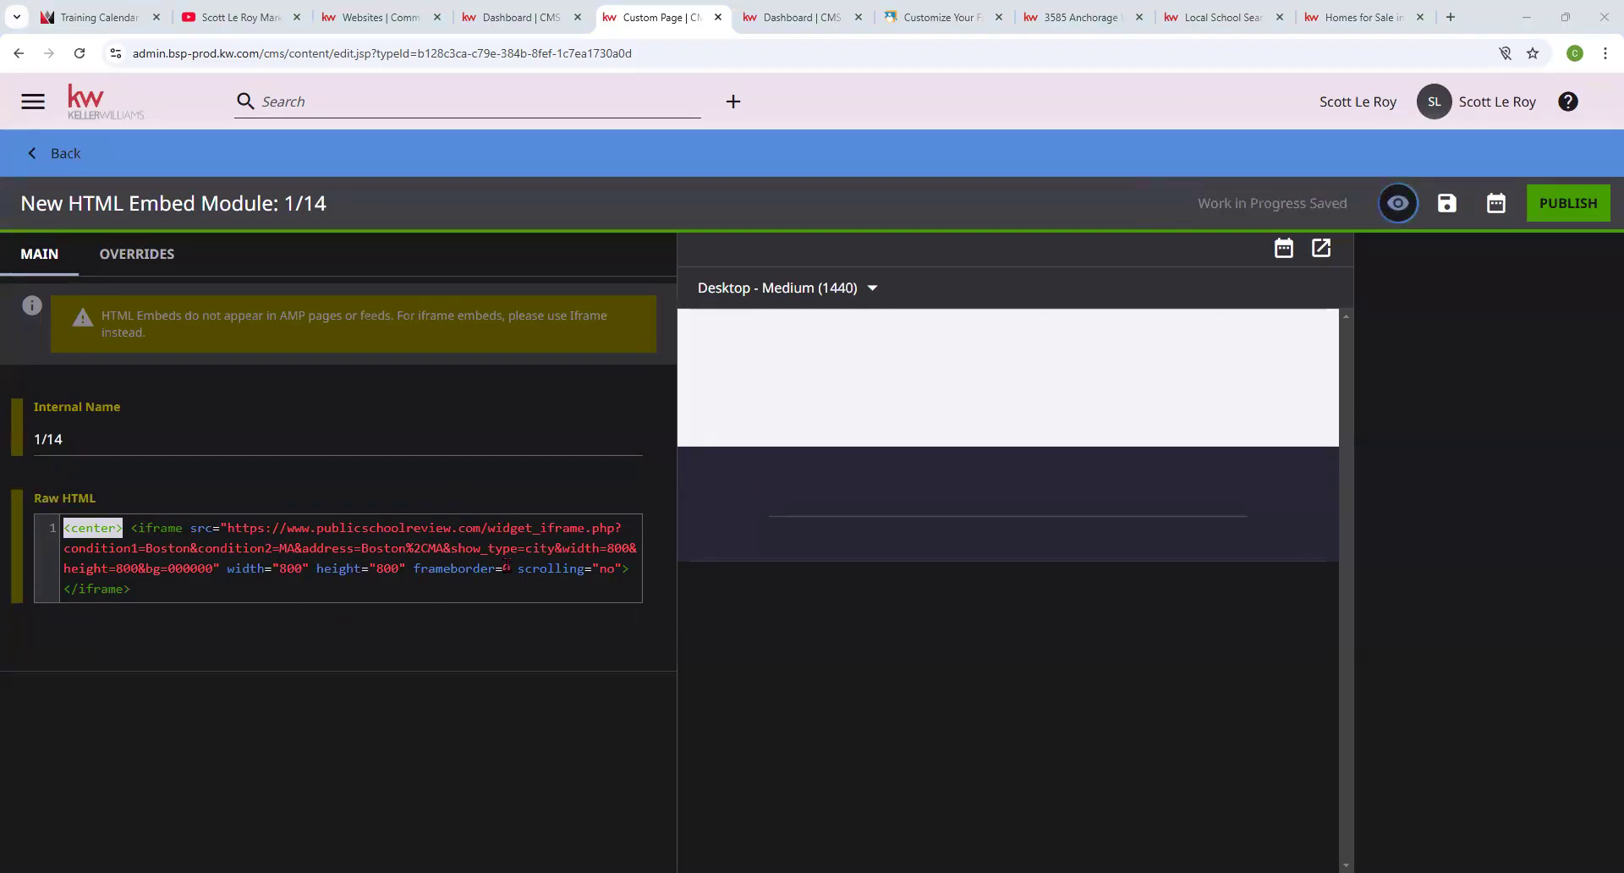
Publish the 1/14 embed and go back to the Boston School Search page editor.
{"action": "left_click", "coordinate": [1587, 204]}
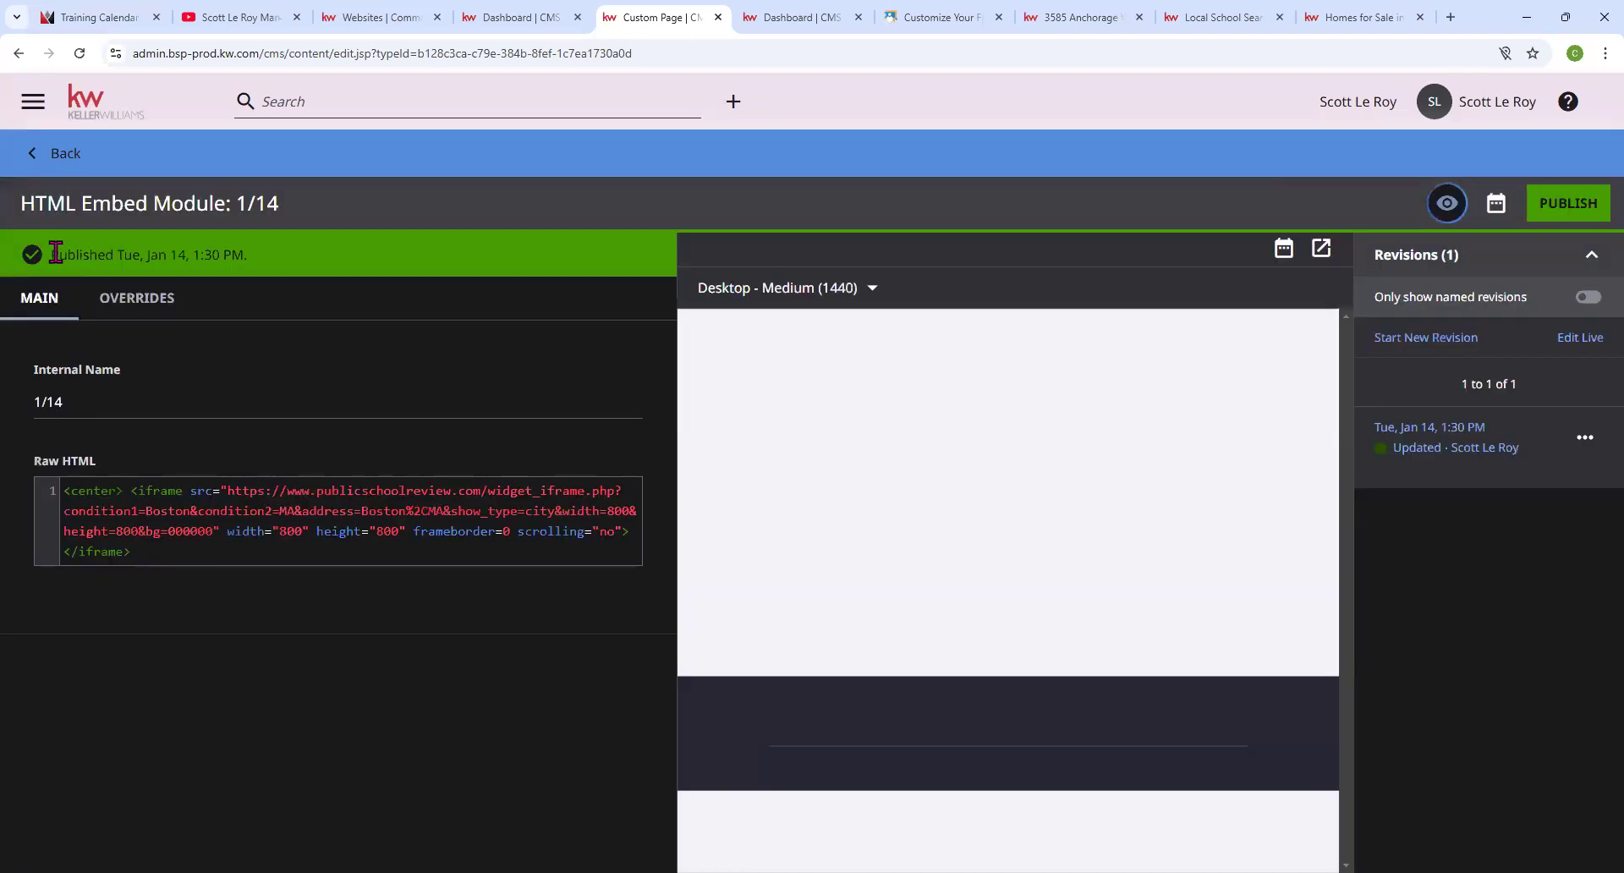
{"action": "left_click_drag", "start_coordinate": [60, 254], "coordinate": [268, 255]}
{"action": "left_click", "coordinate": [52, 153]}
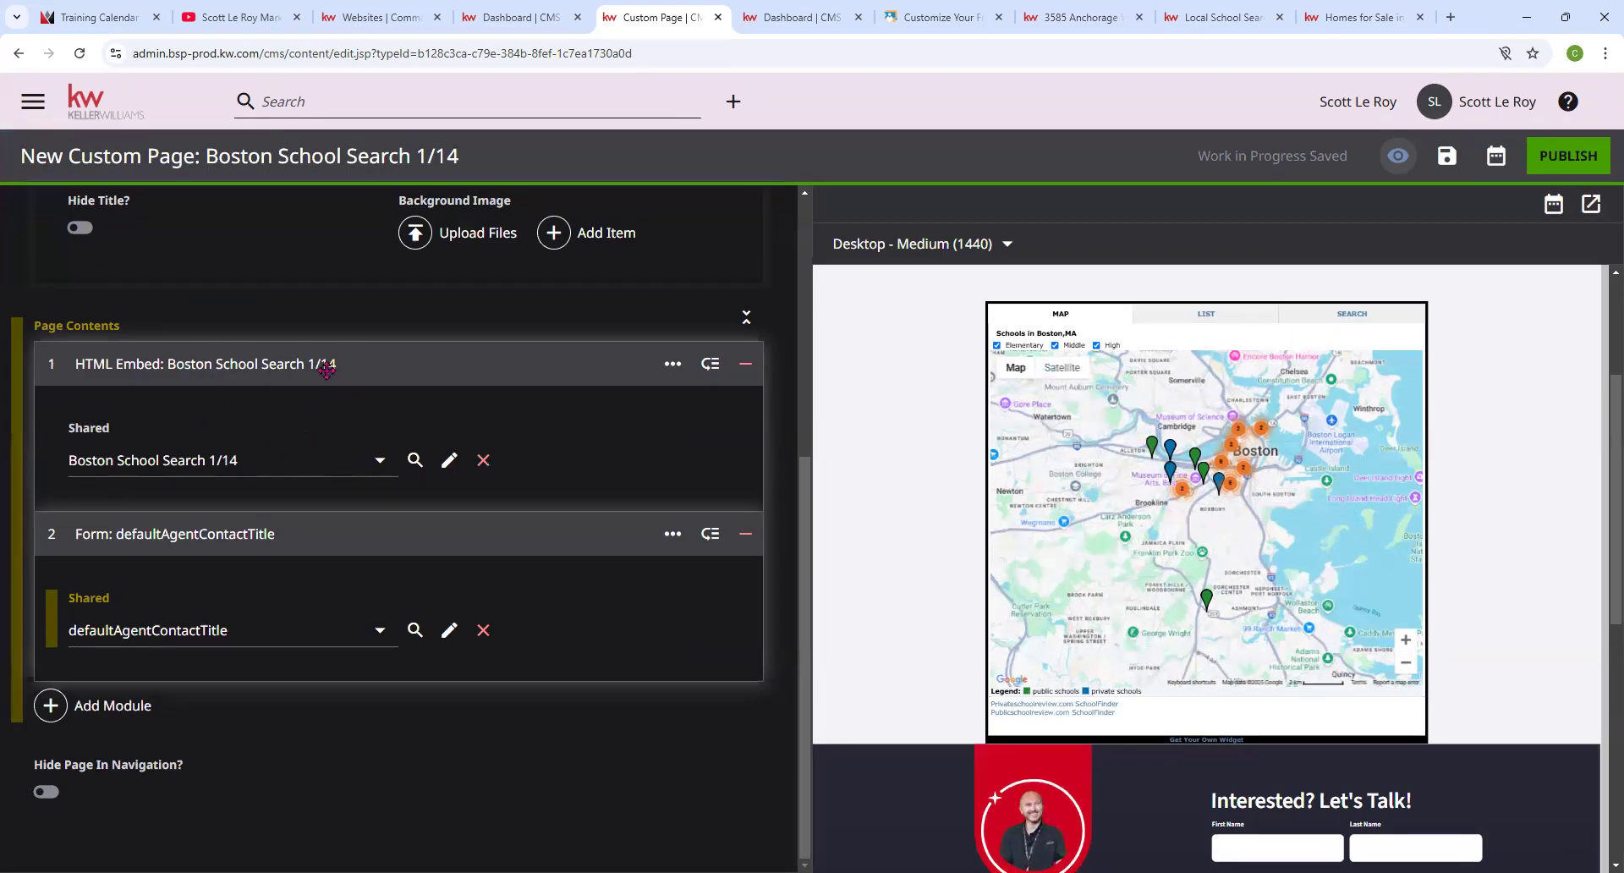
{"action": "left_click", "coordinate": [380, 460]}
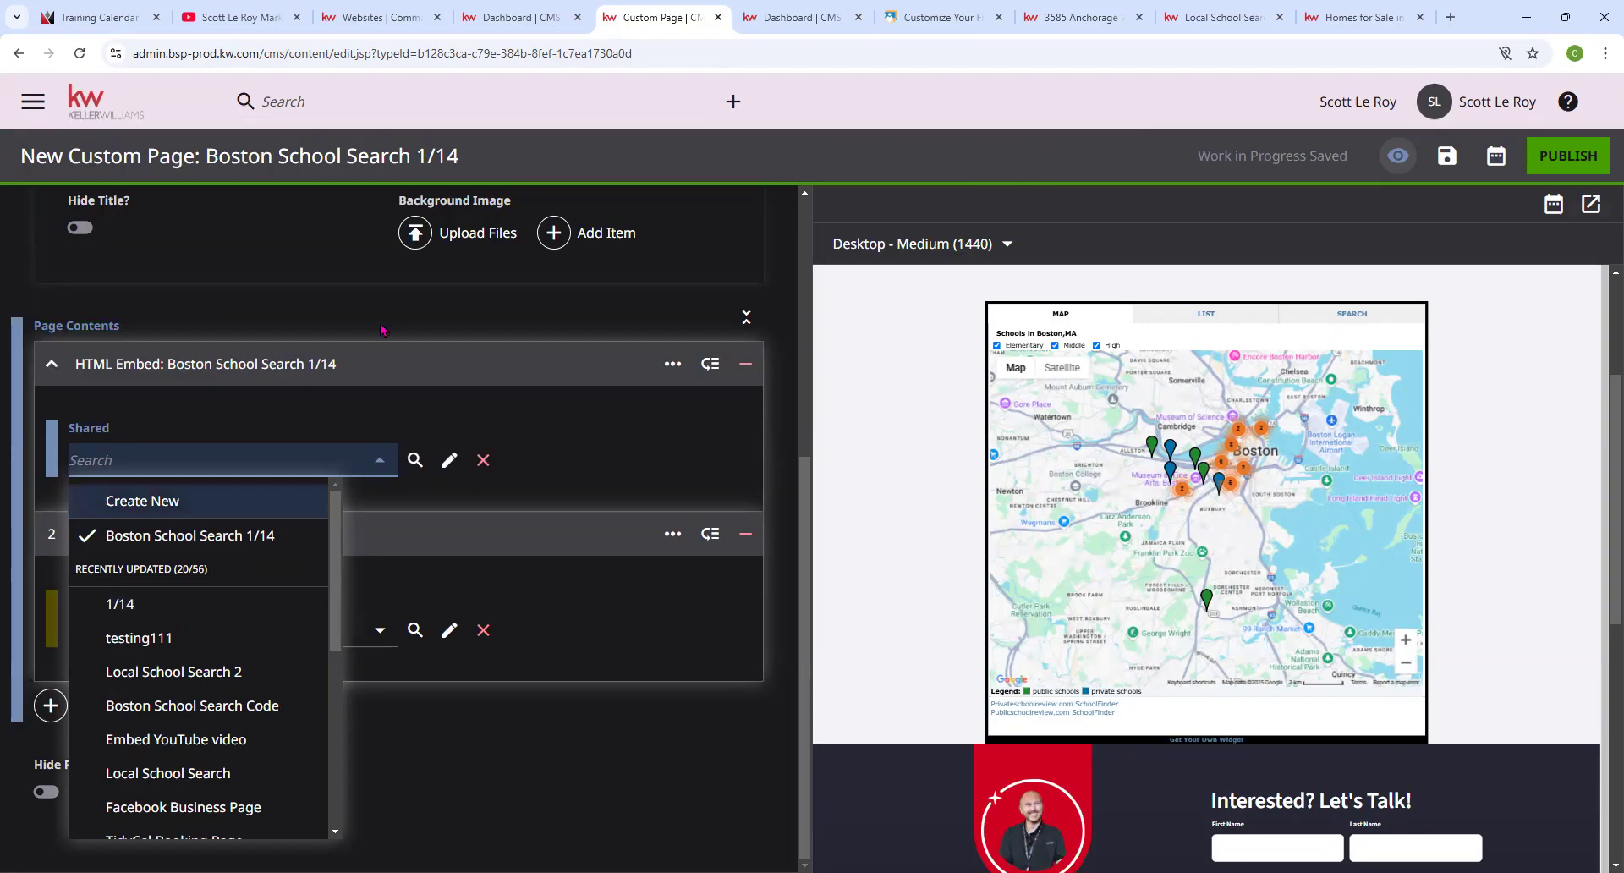
{"action": "left_click", "coordinate": [245, 263]}
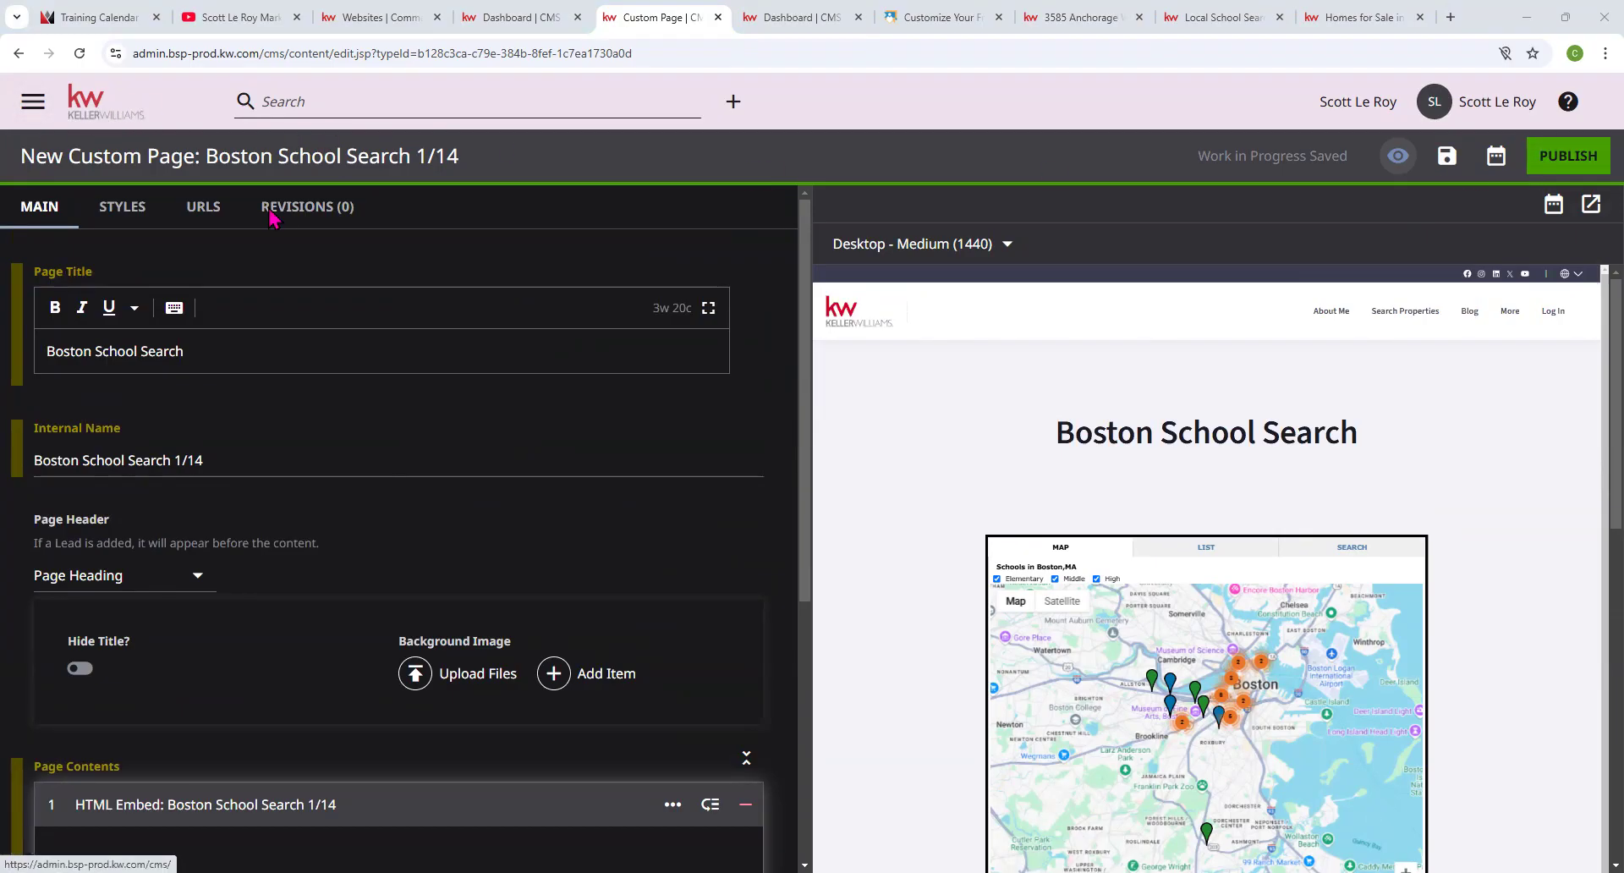
Leave the page editor via the Keller Williams logo, confirming Leave in the dialog.
{"action": "left_click", "coordinate": [105, 104]}
{"action": "left_click", "coordinate": [894, 162]}
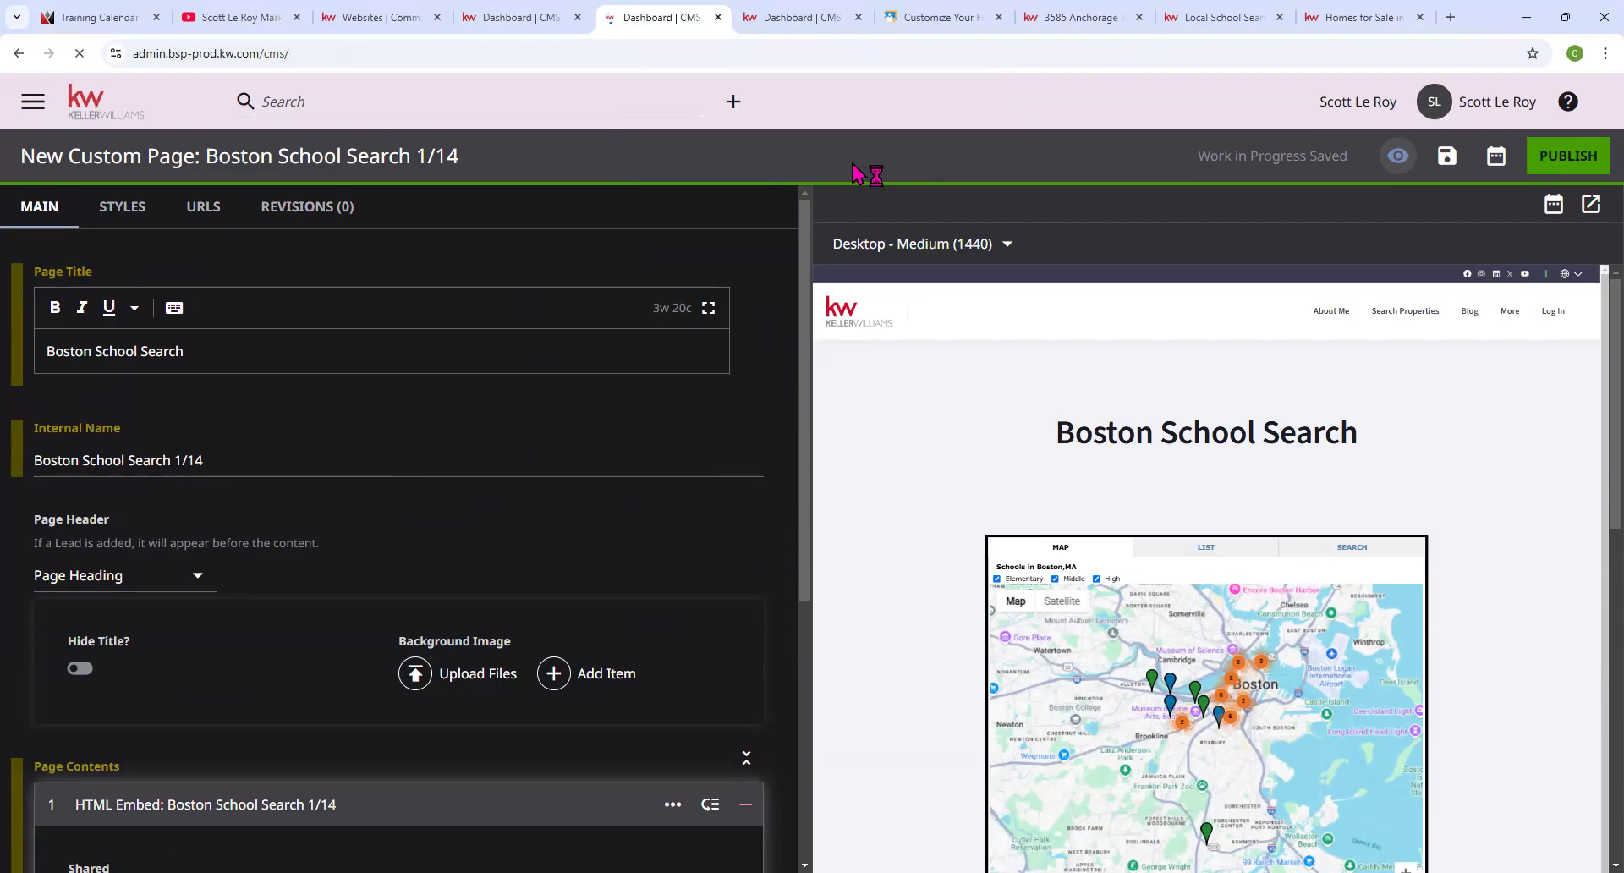
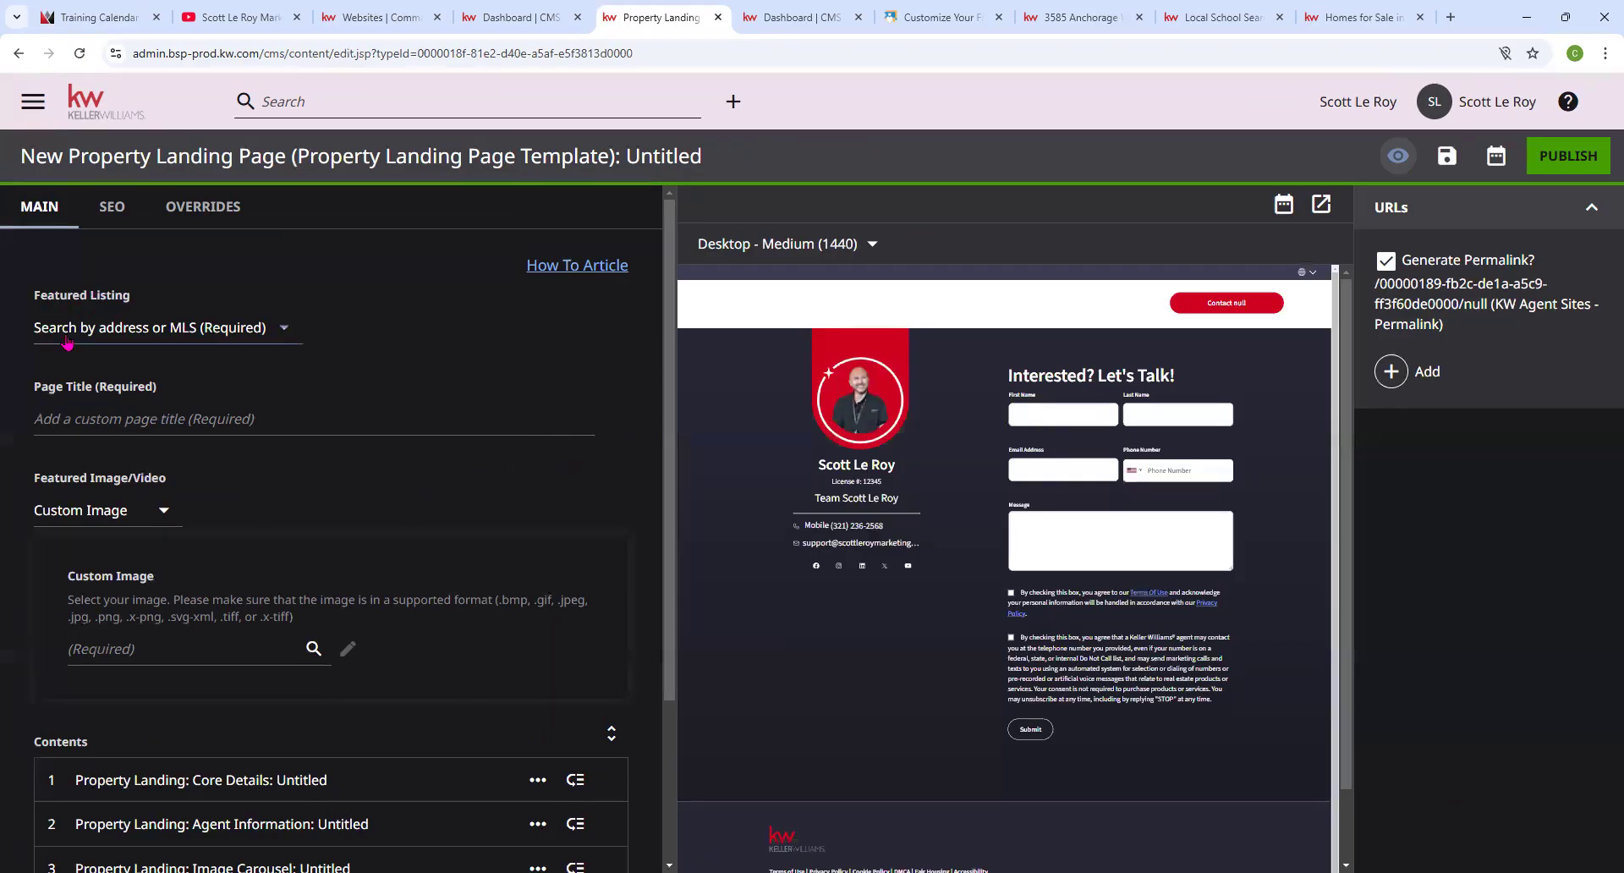
{"action": "left_click", "coordinate": [220, 328]}
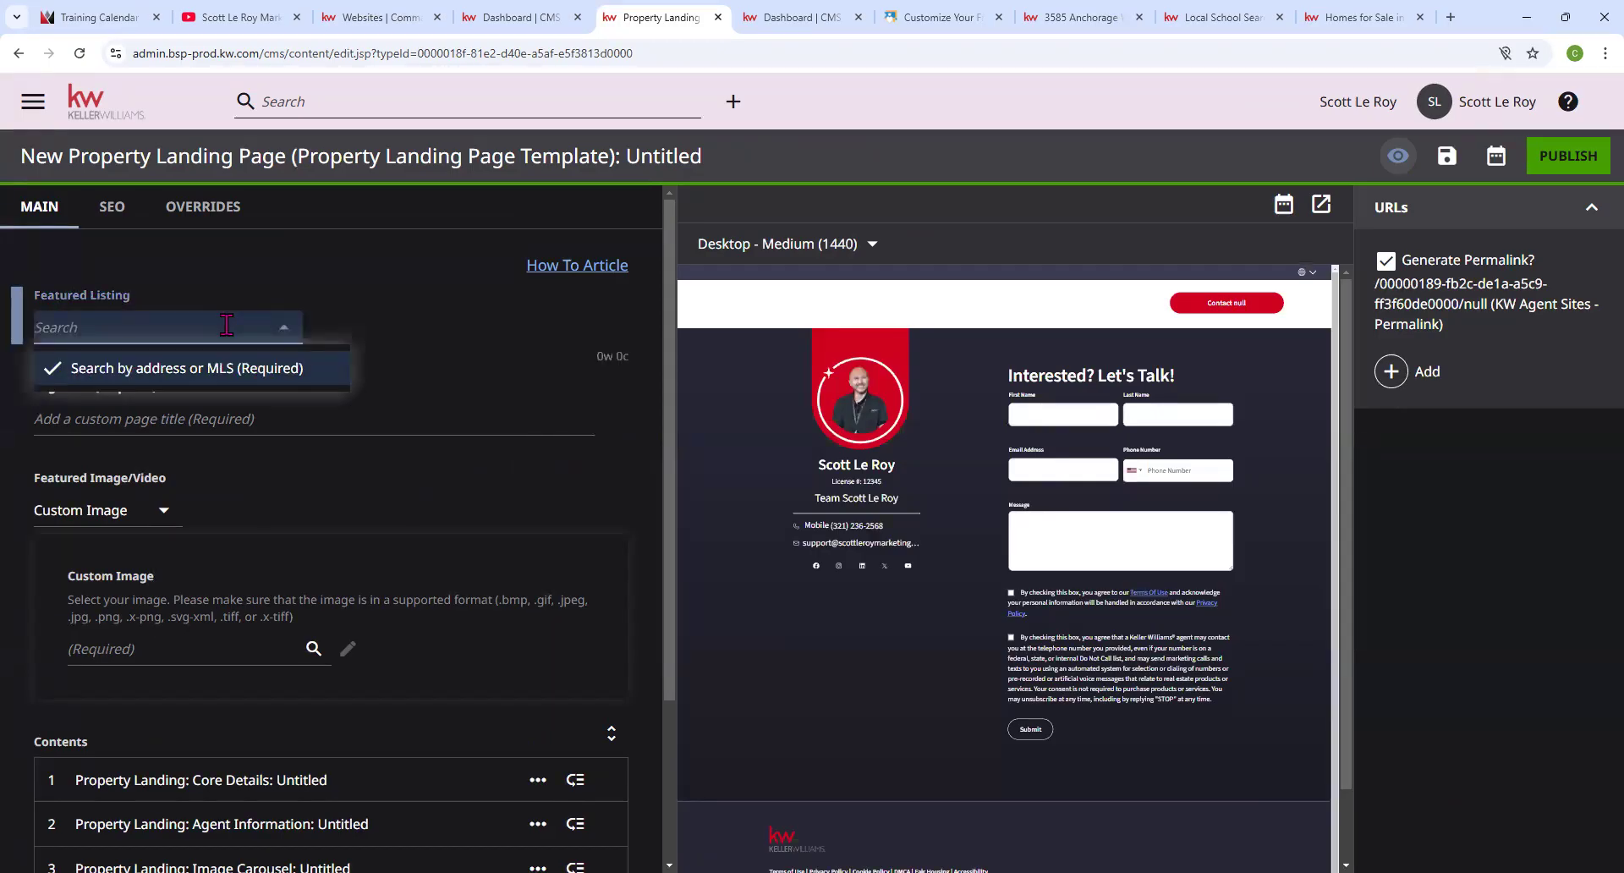
{"action": "left_click", "coordinate": [1083, 17]}
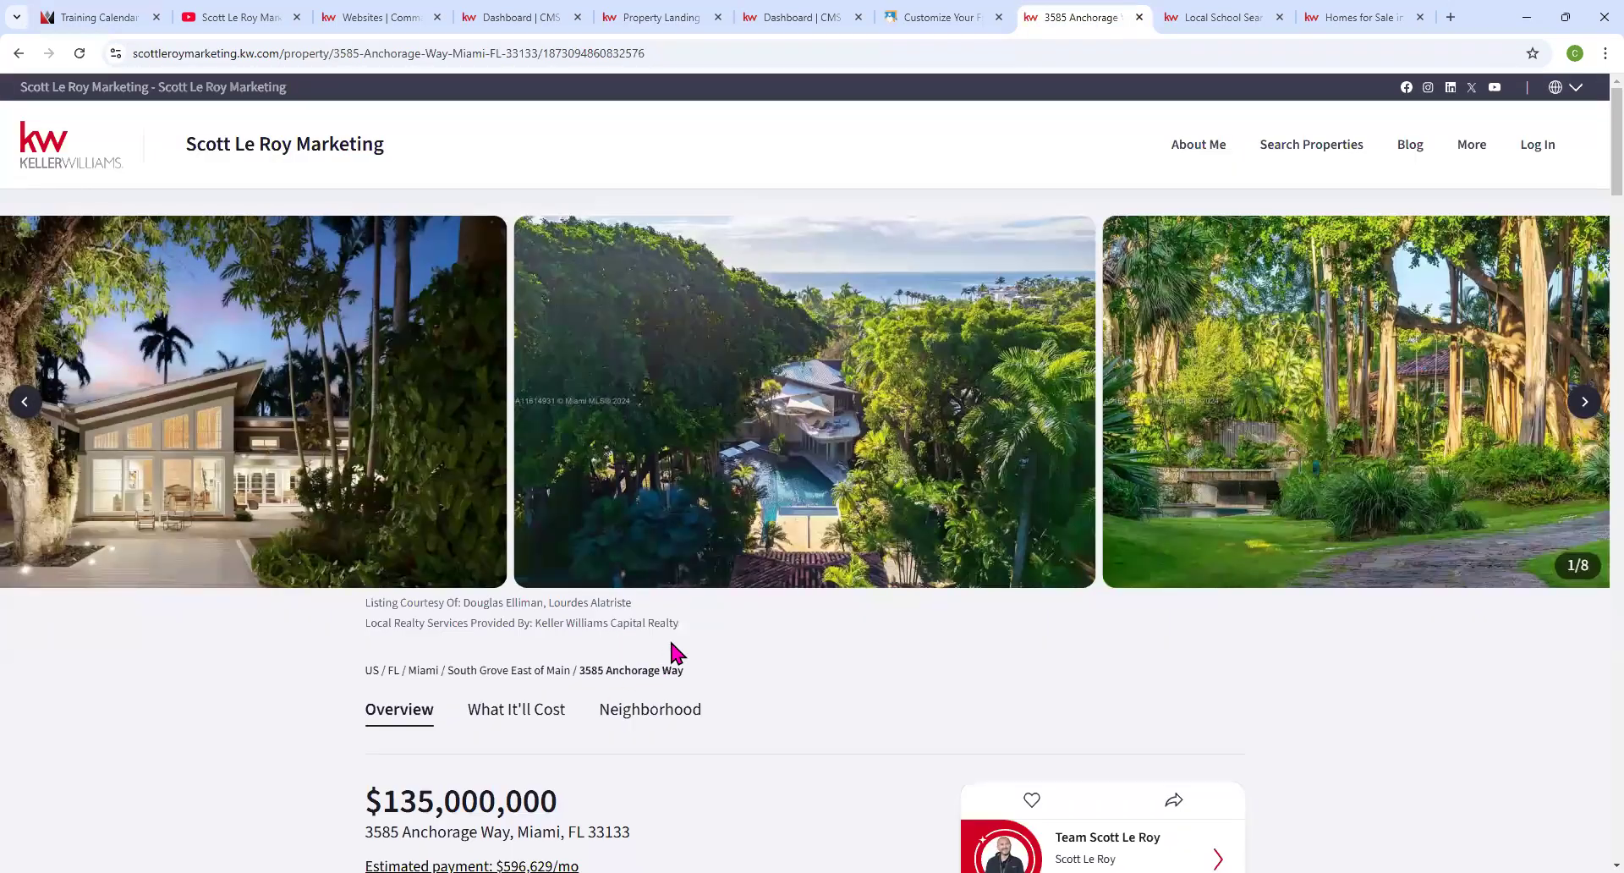
{"action": "scroll", "coordinate": [672, 636], "scroll_direction": "down", "scroll_amount": 3}
{"action": "left_click_drag", "start_coordinate": [643, 585], "coordinate": [362, 576]}
{"action": "key", "text": "ctrl+c"}
{"action": "left_click", "coordinate": [536, 17]}
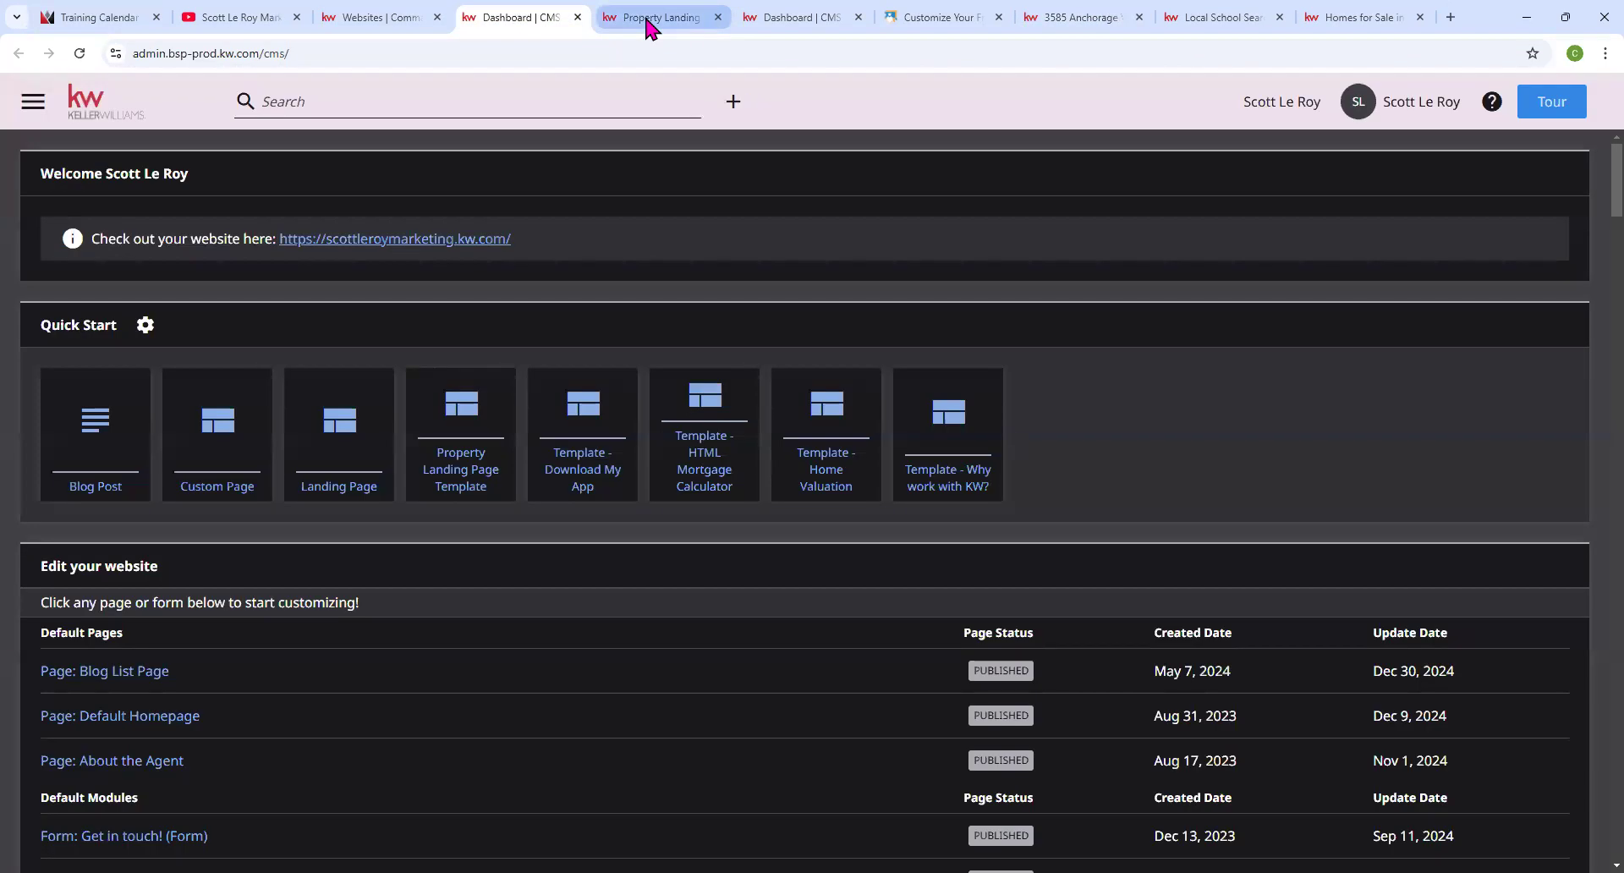
{"action": "left_click", "coordinate": [647, 17]}
{"action": "key", "text": "ctrl+v"}
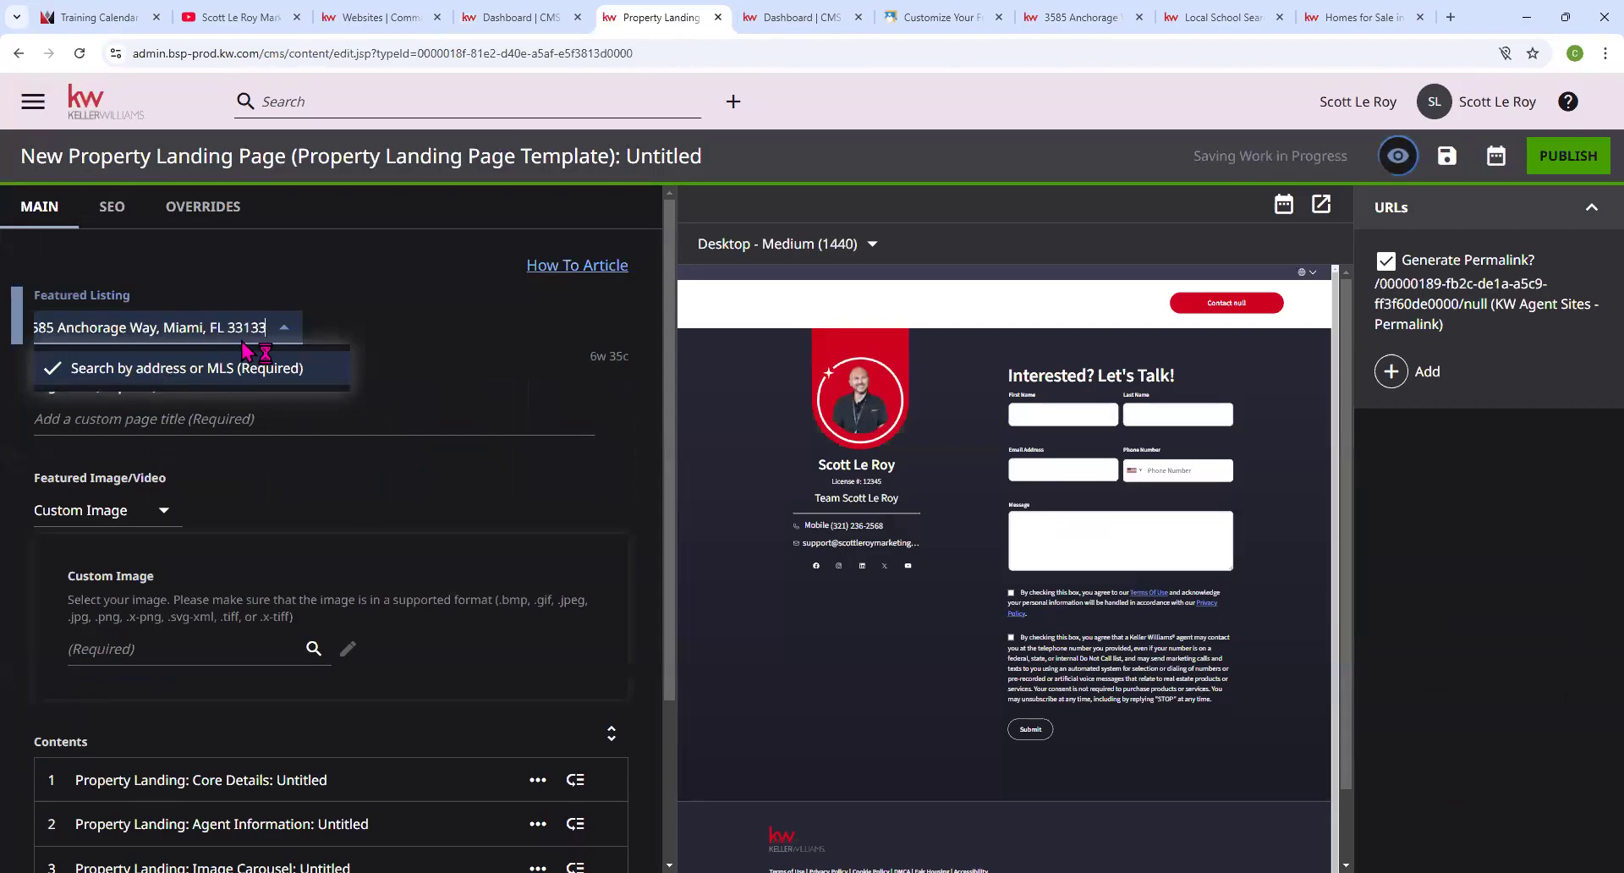
{"action": "key", "text": "BackSpace"}
{"action": "key", "text": "BackSpace"}
{"action": "key", "text": "BackSpace"}
{"action": "key", "text": "BackSpace"}
{"action": "key", "text": "BackSpace"}
{"action": "key", "text": "BackSpace"}
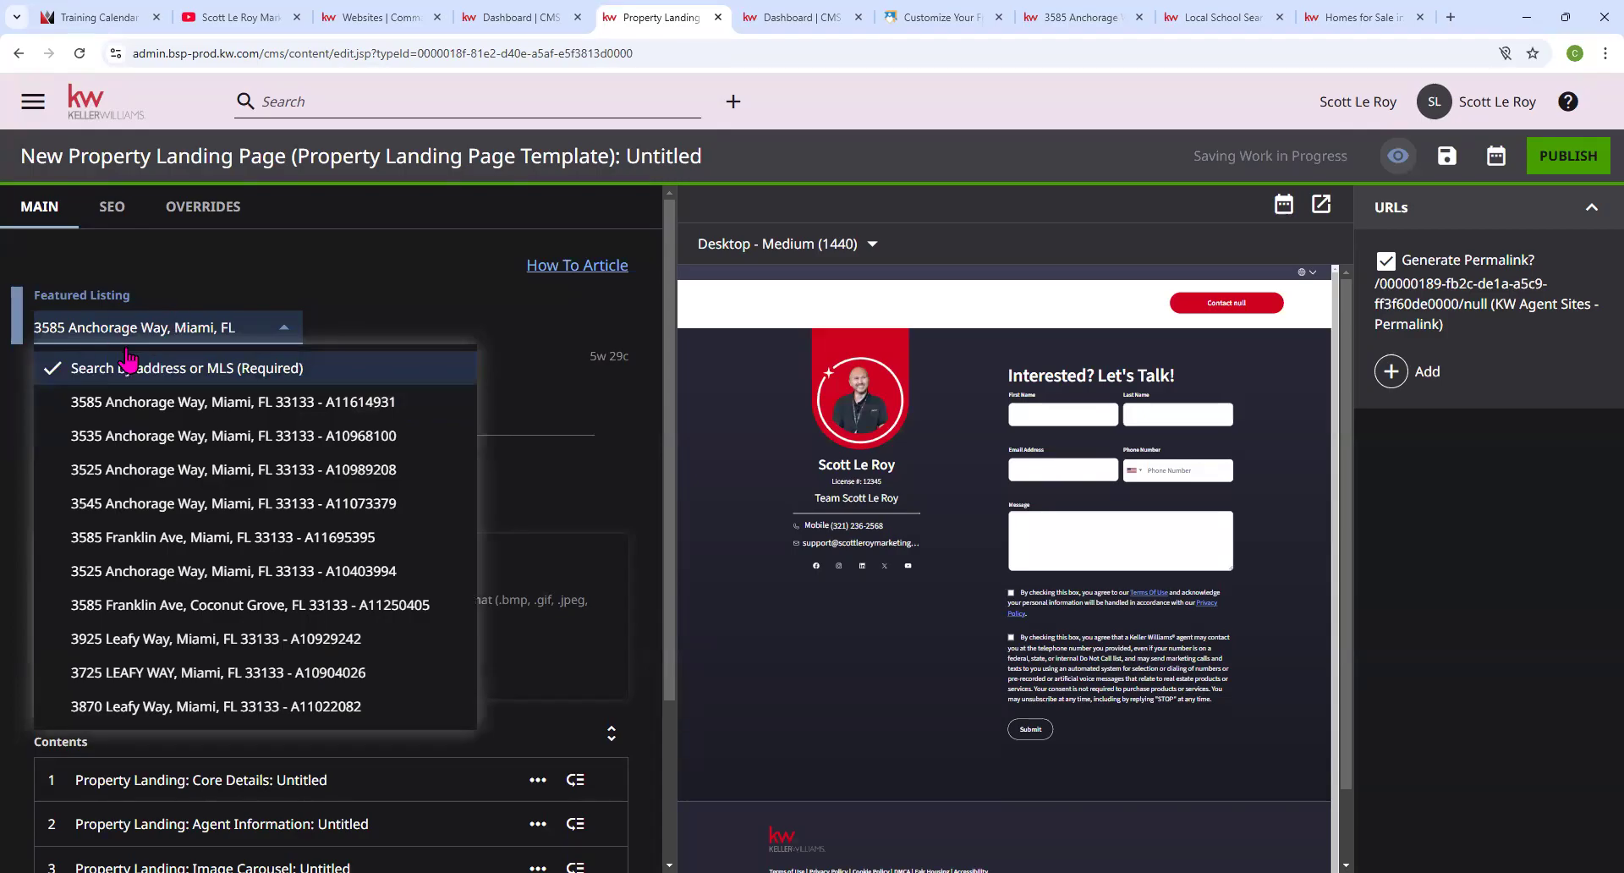
{"action": "left_click", "coordinate": [195, 406]}
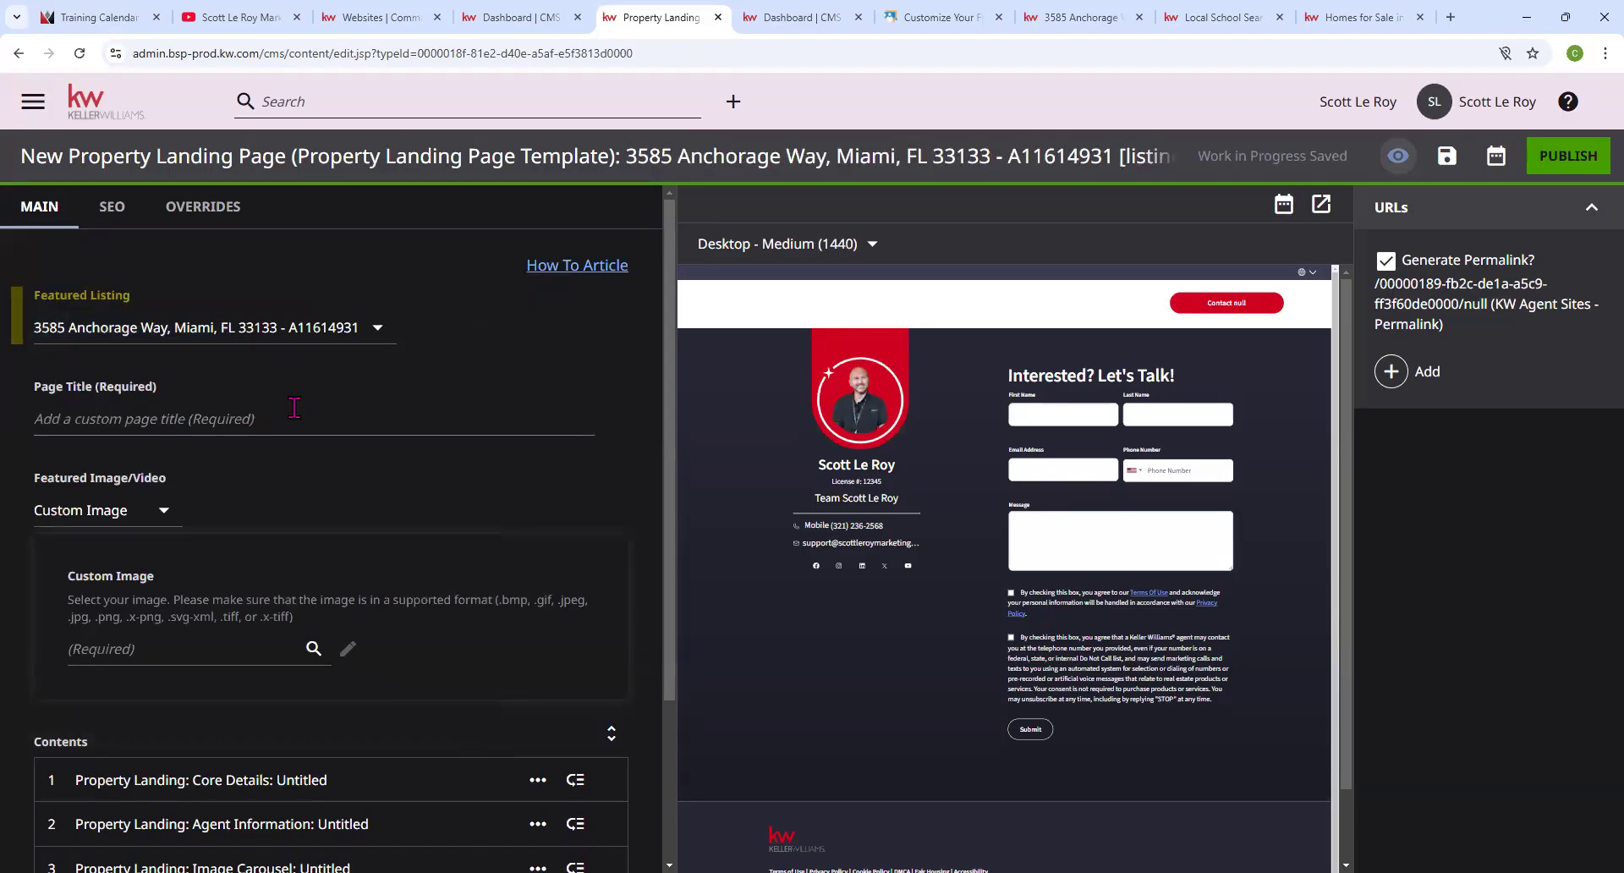
{"action": "scroll", "coordinate": [296, 409], "scroll_direction": "down", "scroll_amount": 3}
Review the preview and keep Custom Image as featured media without choosing an image.
{"action": "scroll", "coordinate": [515, 402], "scroll_direction": "up", "scroll_amount": 3}
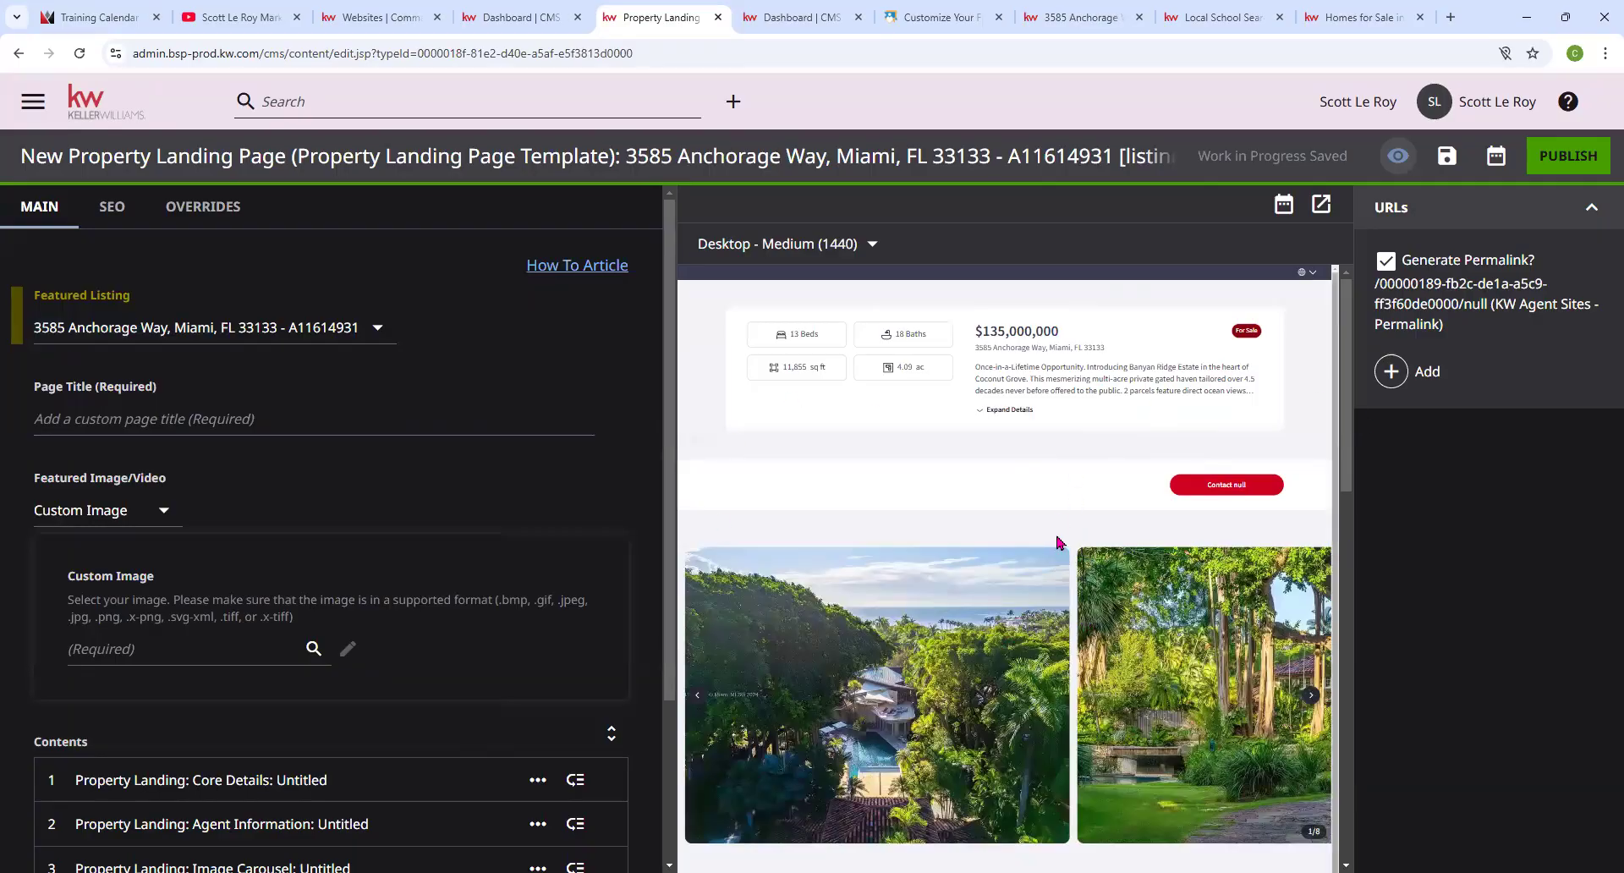
{"action": "scroll", "coordinate": [1058, 543], "scroll_direction": "down", "scroll_amount": 1}
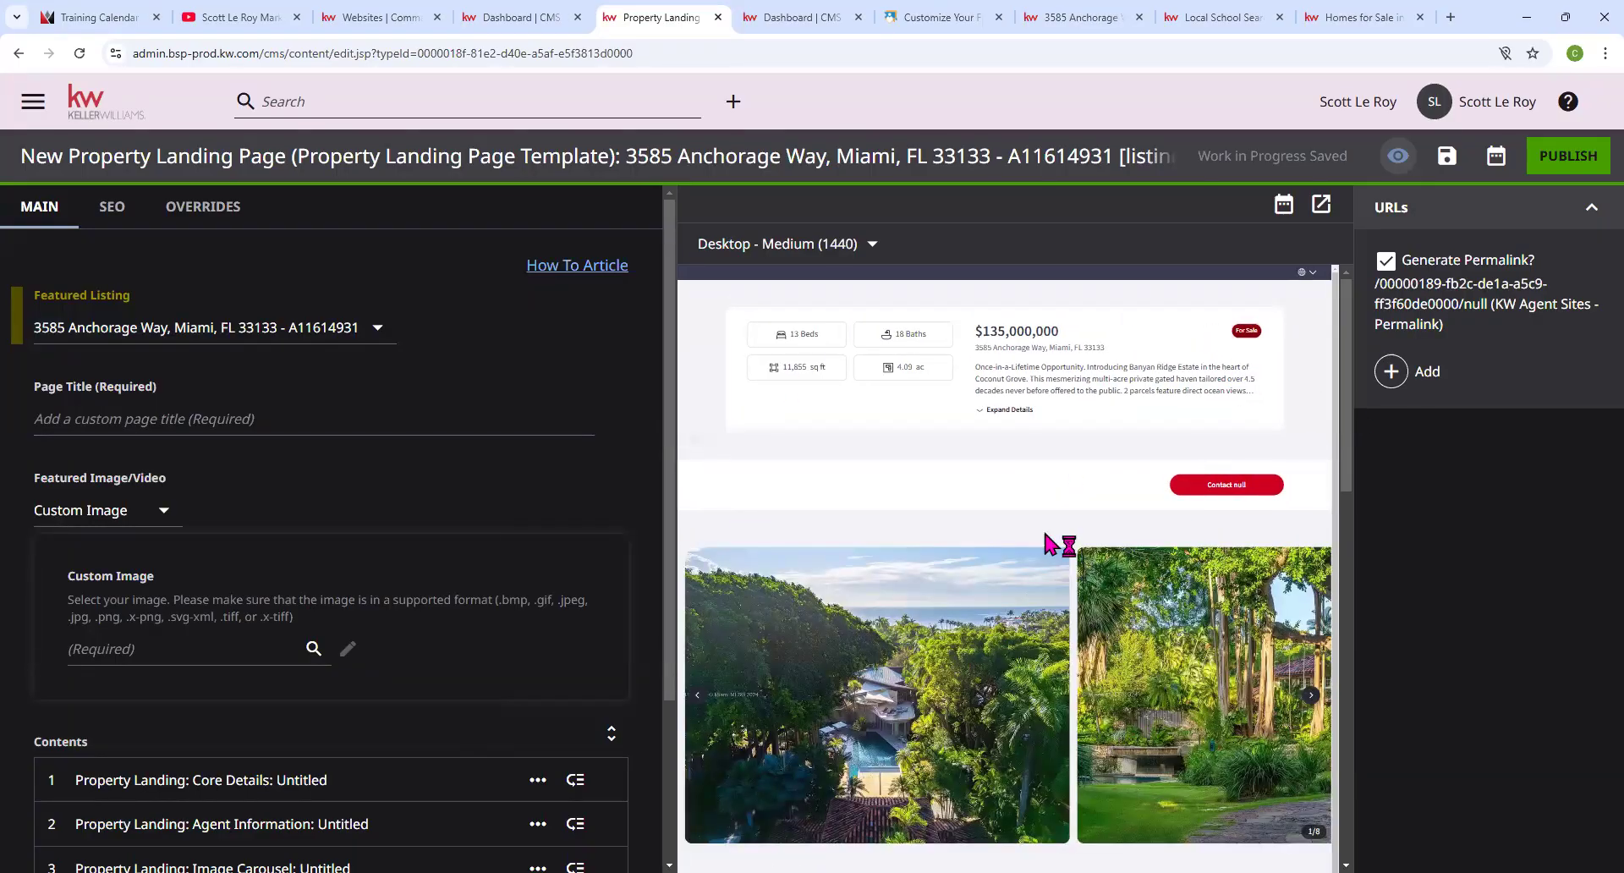
{"action": "scroll", "coordinate": [1058, 542], "scroll_direction": "down", "scroll_amount": 5}
{"action": "scroll", "coordinate": [1291, 674], "scroll_direction": "down", "scroll_amount": 3}
{"action": "scroll", "coordinate": [1290, 669], "scroll_direction": "up", "scroll_amount": 8}
{"action": "left_click", "coordinate": [149, 516]}
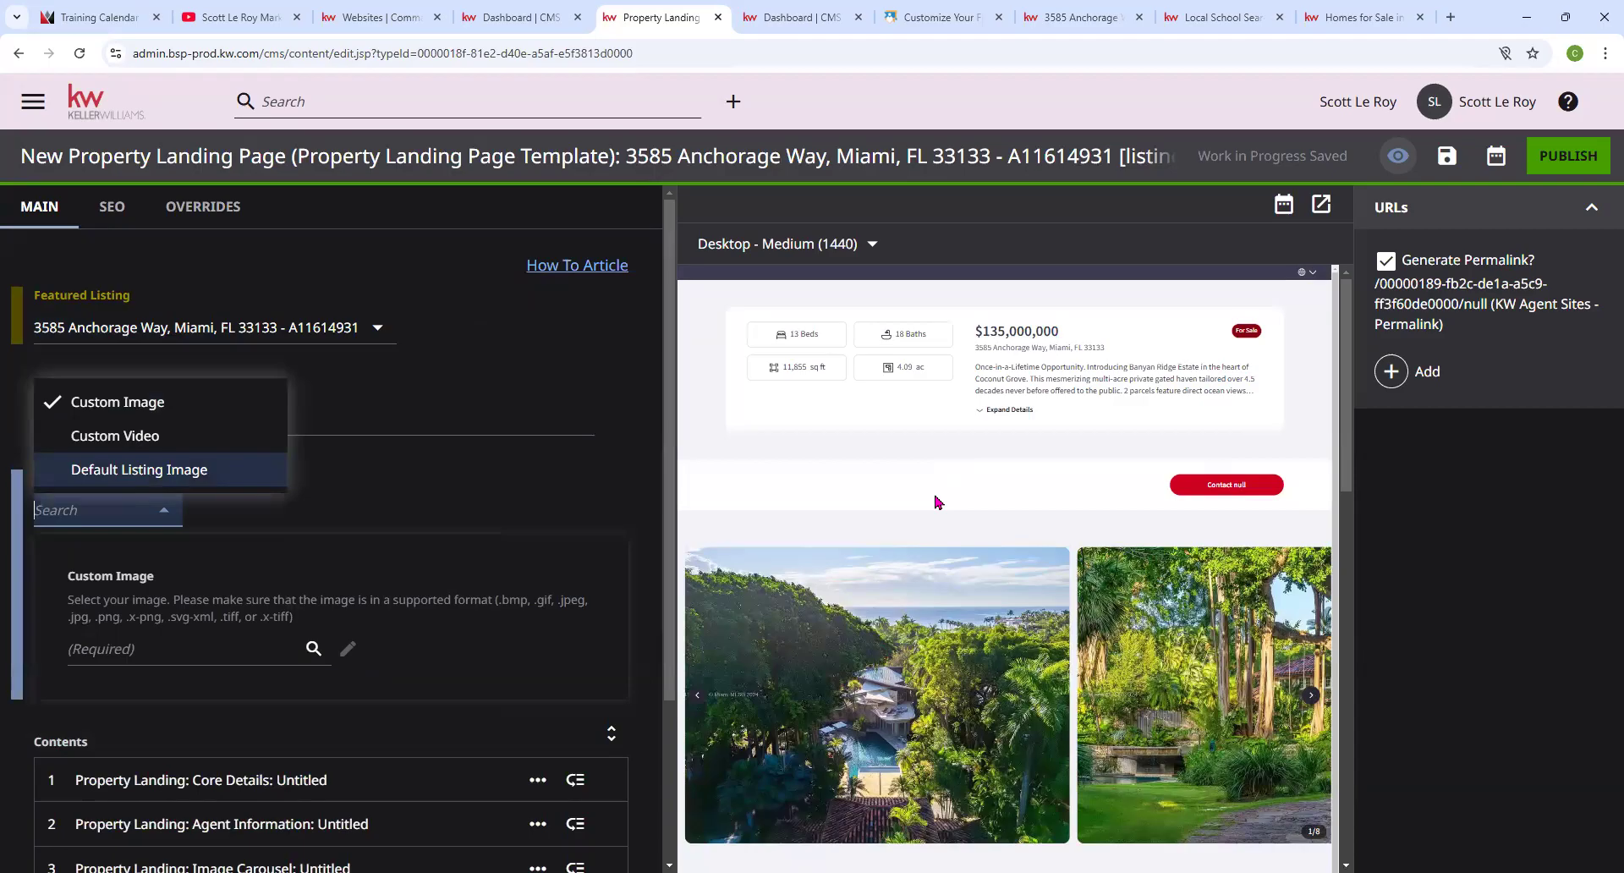
{"action": "left_click", "coordinate": [551, 492]}
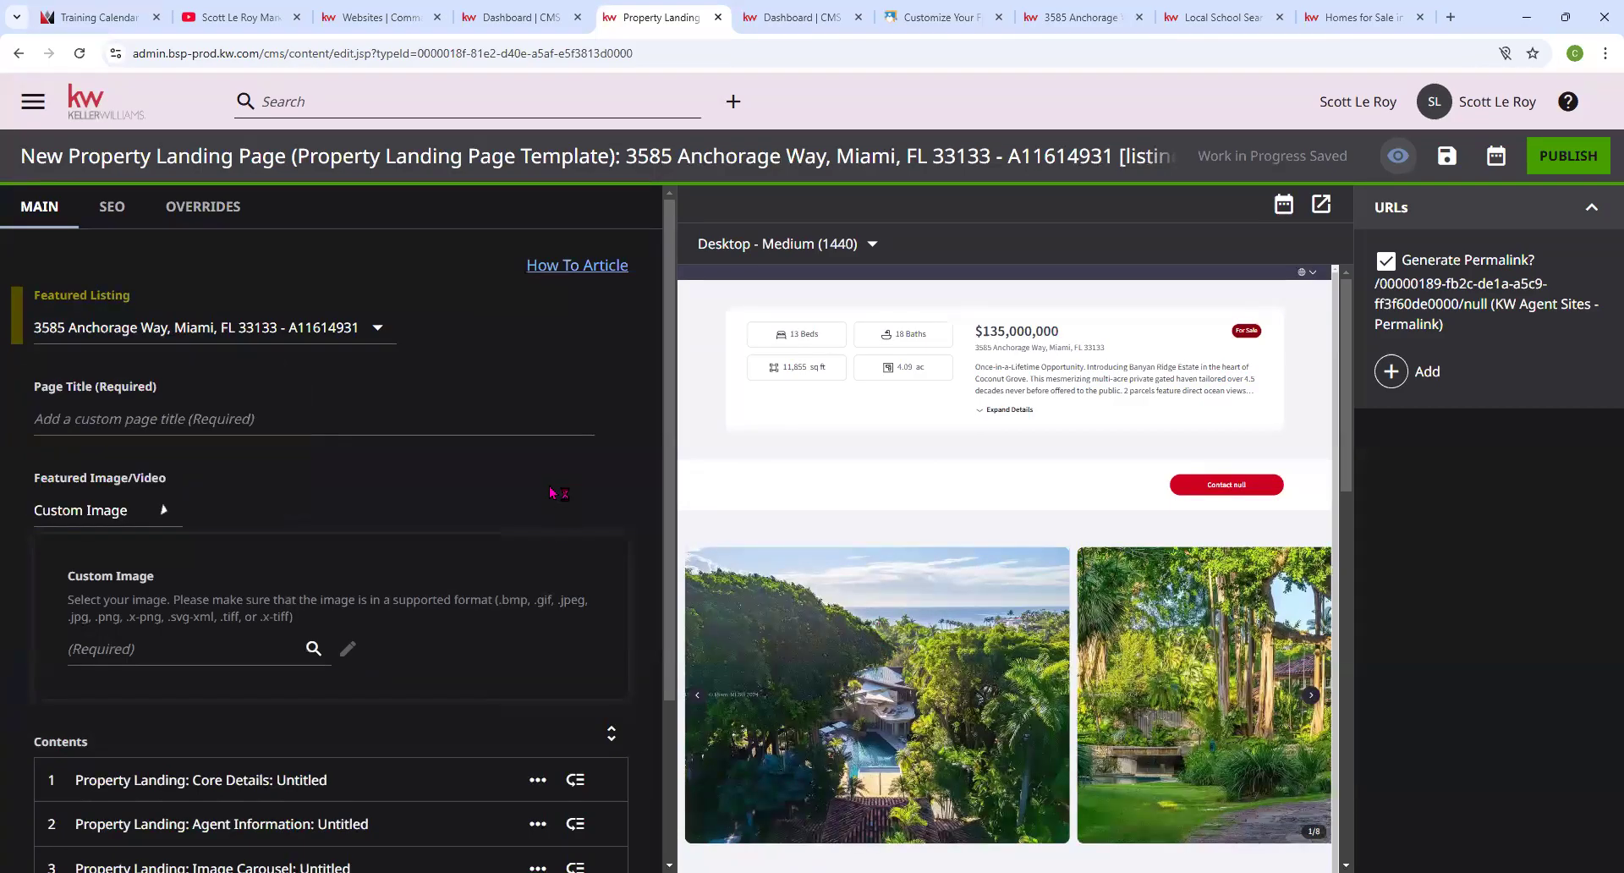
{"action": "scroll", "coordinate": [258, 571], "scroll_direction": "down", "scroll_amount": 1}
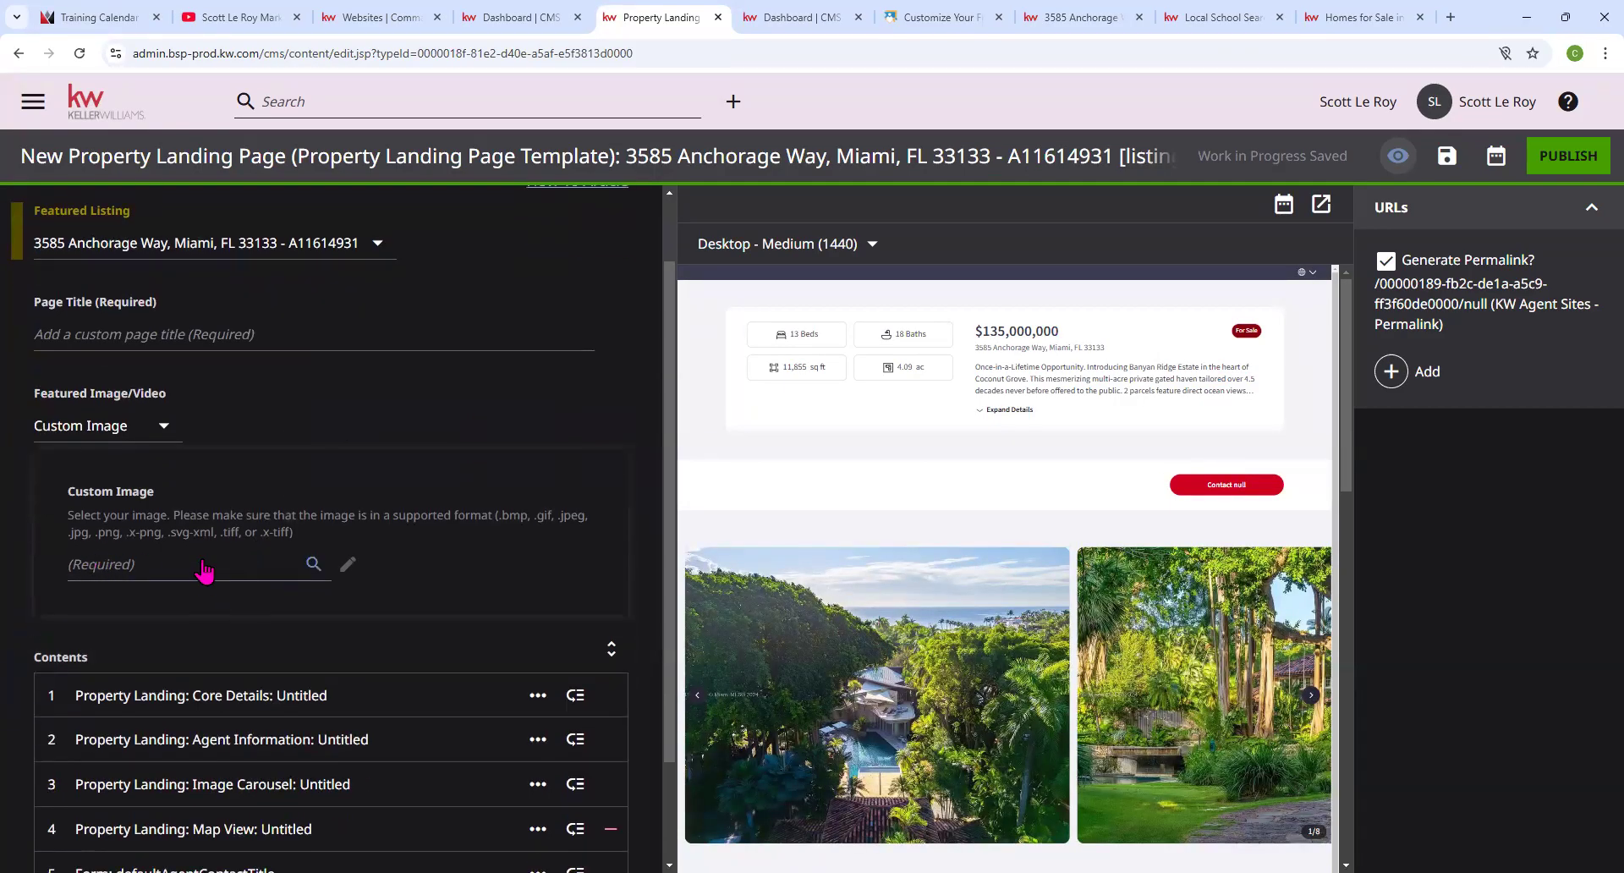
{"action": "left_click", "coordinate": [218, 579]}
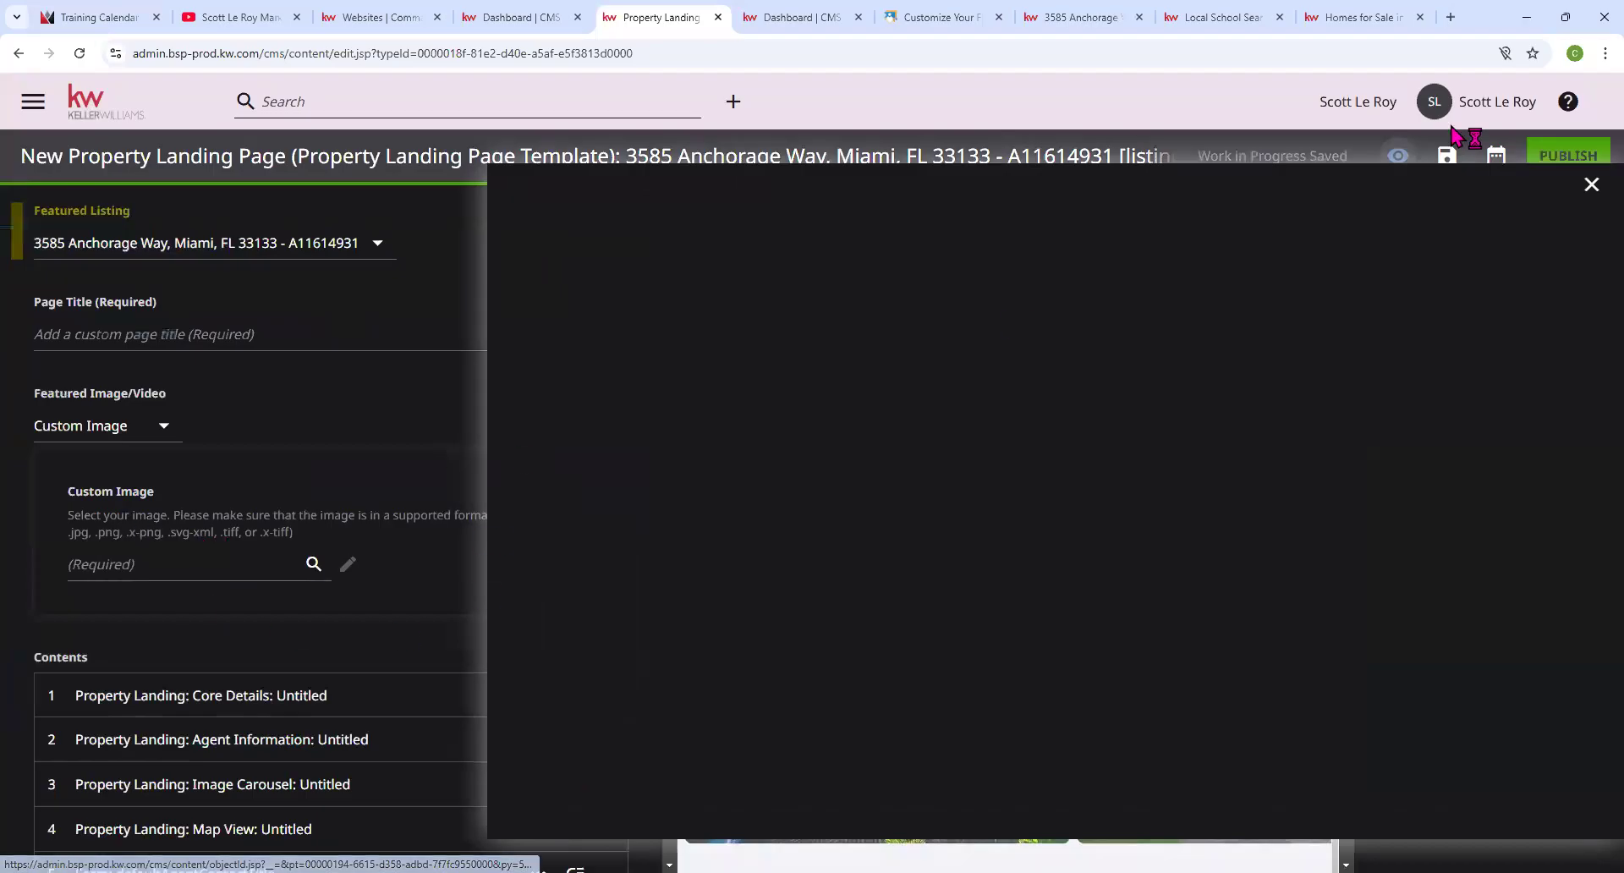
{"action": "left_click", "coordinate": [1589, 188]}
Expand the Core Details module to show its Property Title and hide-details options.
{"action": "scroll", "coordinate": [240, 557], "scroll_direction": "down", "scroll_amount": 2}
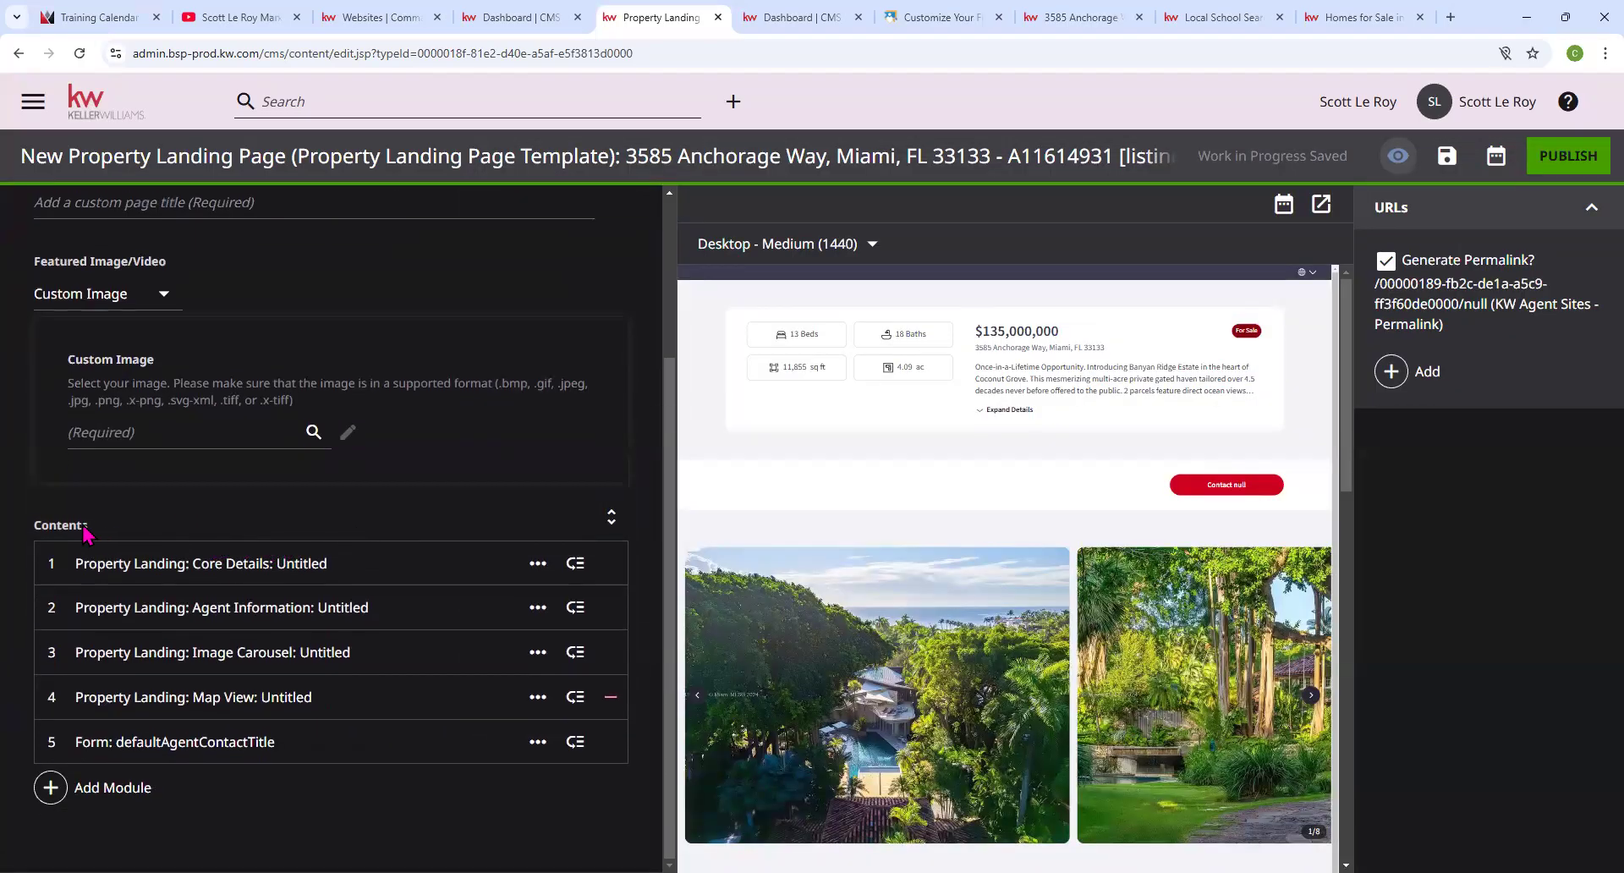
{"action": "left_click", "coordinate": [145, 562]}
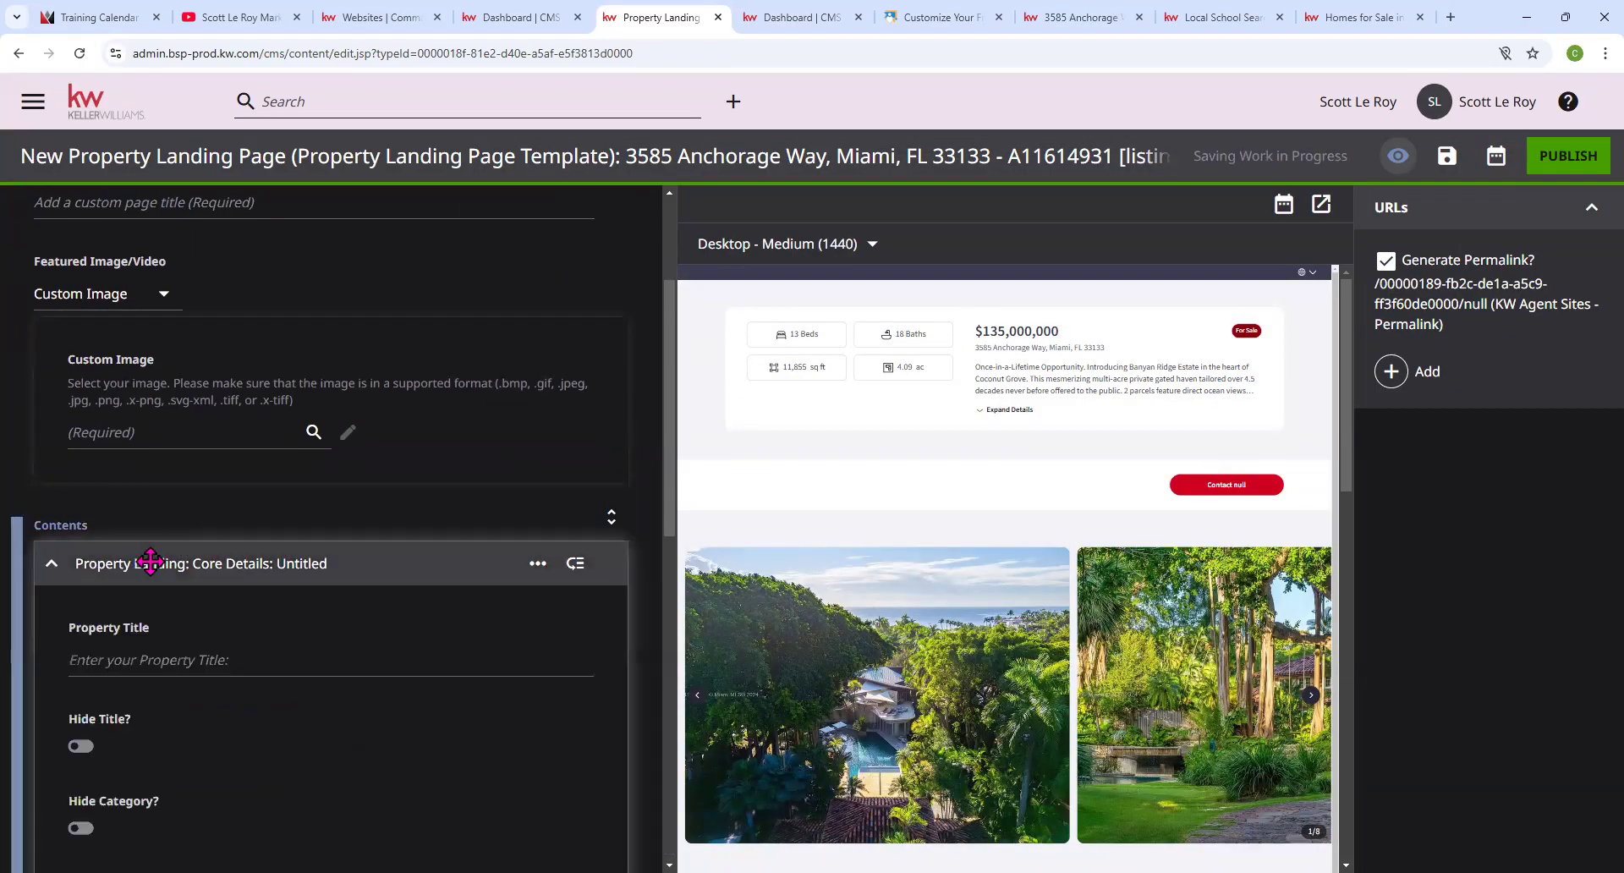
{"action": "scroll", "coordinate": [167, 572], "scroll_direction": "down", "scroll_amount": 1}
{"action": "scroll", "coordinate": [169, 576], "scroll_direction": "down", "scroll_amount": 2}
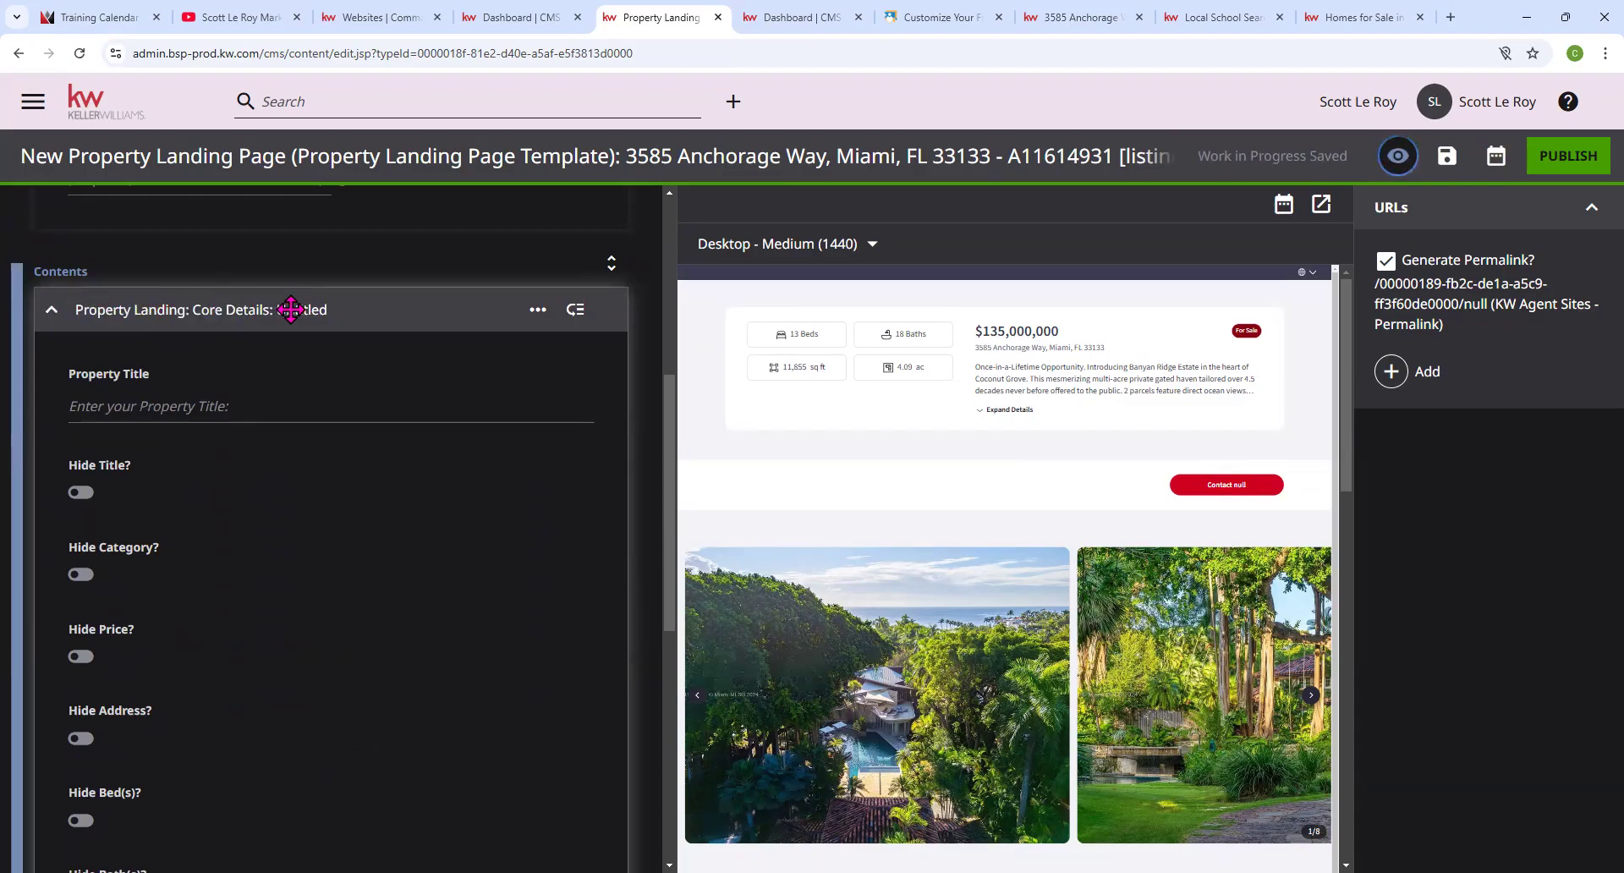
{"action": "left_click", "coordinate": [166, 413]}
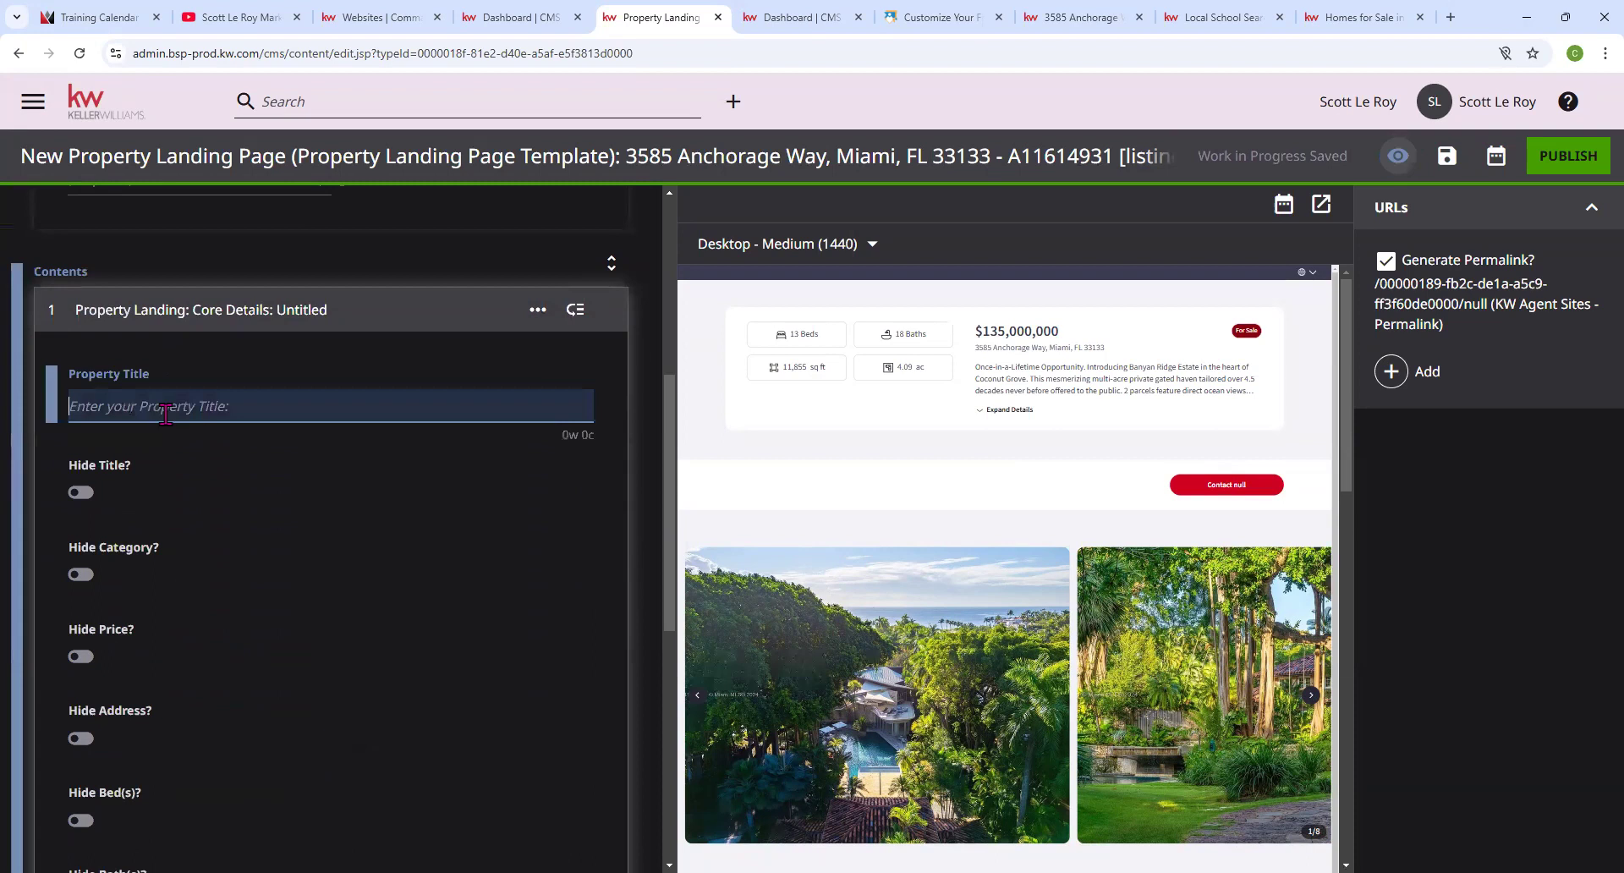
{"action": "left_click_drag", "start_coordinate": [201, 408], "coordinate": [436, 436]}
{"action": "key", "text": "BackSpace"}
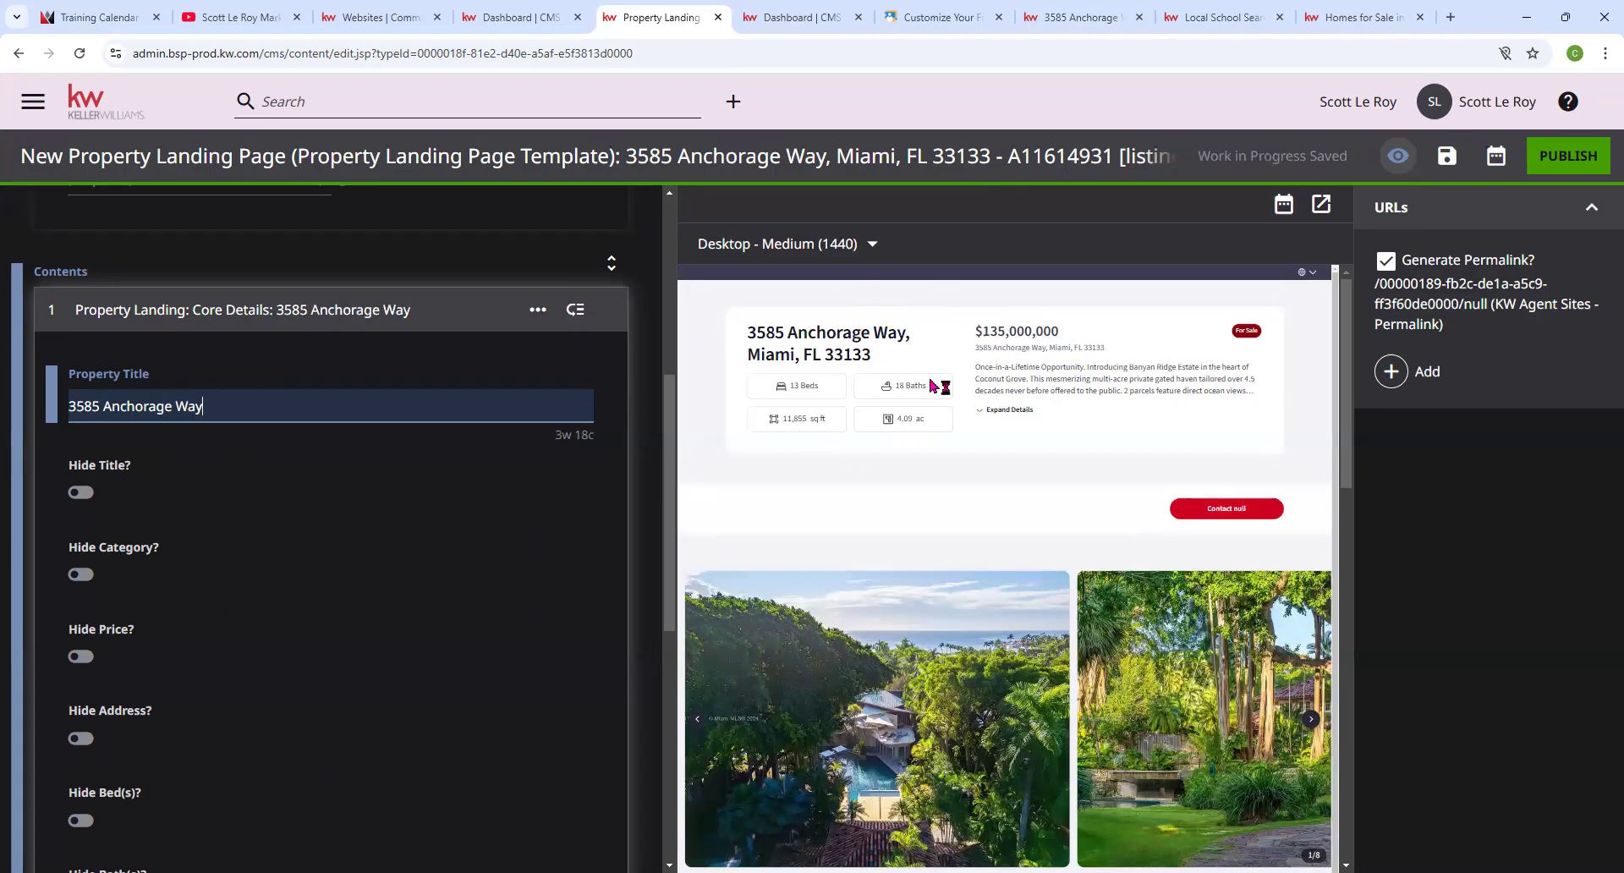
{"action": "scroll", "coordinate": [472, 434], "scroll_direction": "up", "scroll_amount": 6}
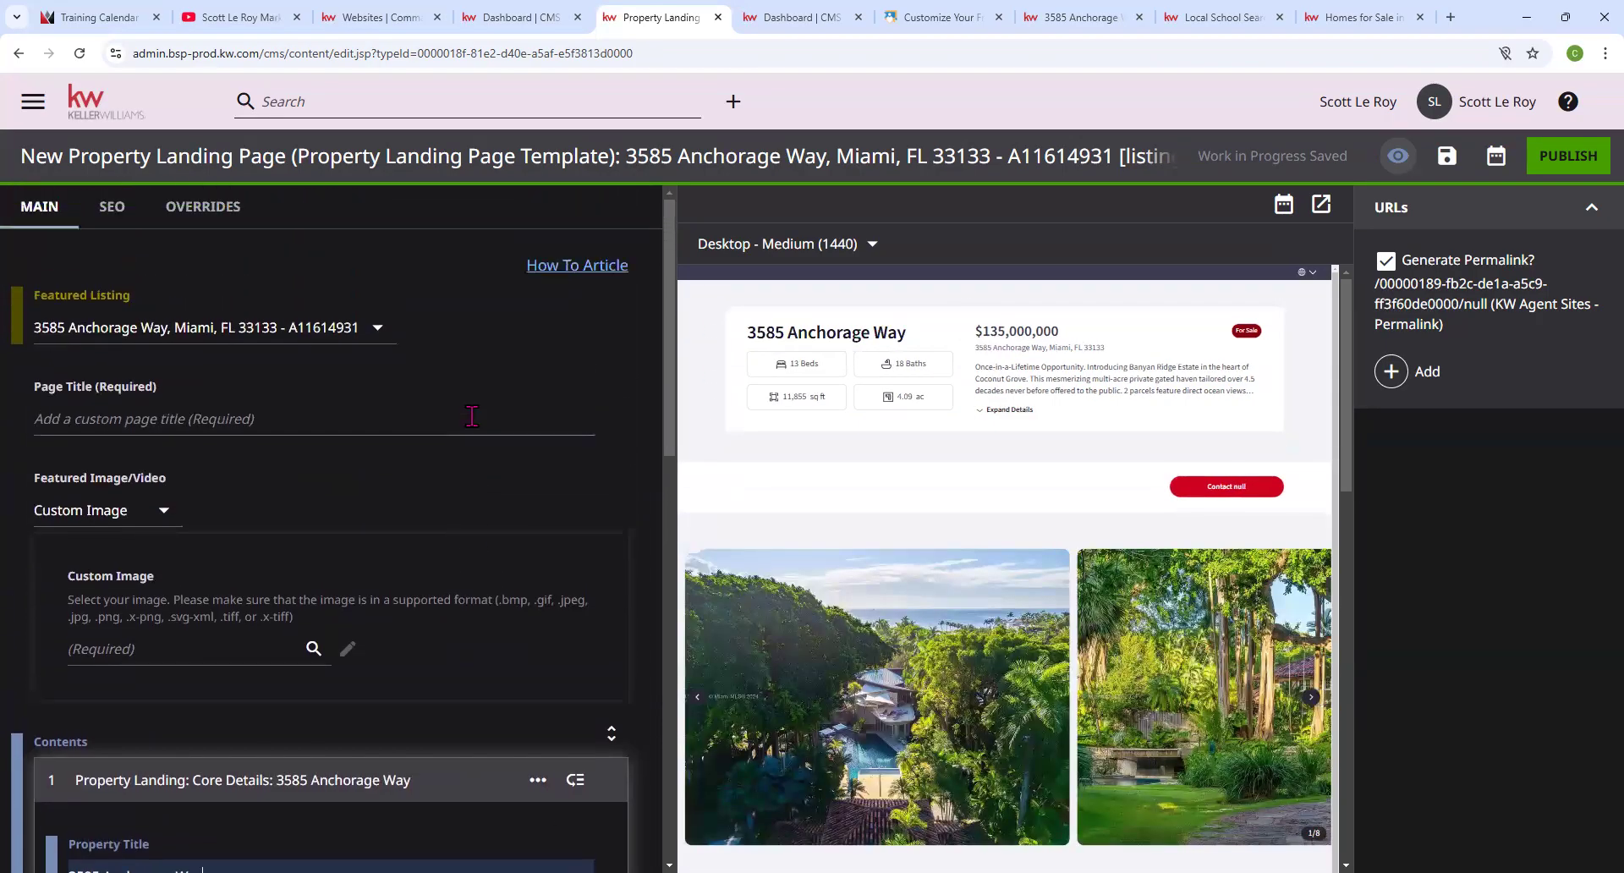
{"action": "scroll", "coordinate": [472, 415], "scroll_direction": "down", "scroll_amount": 1}
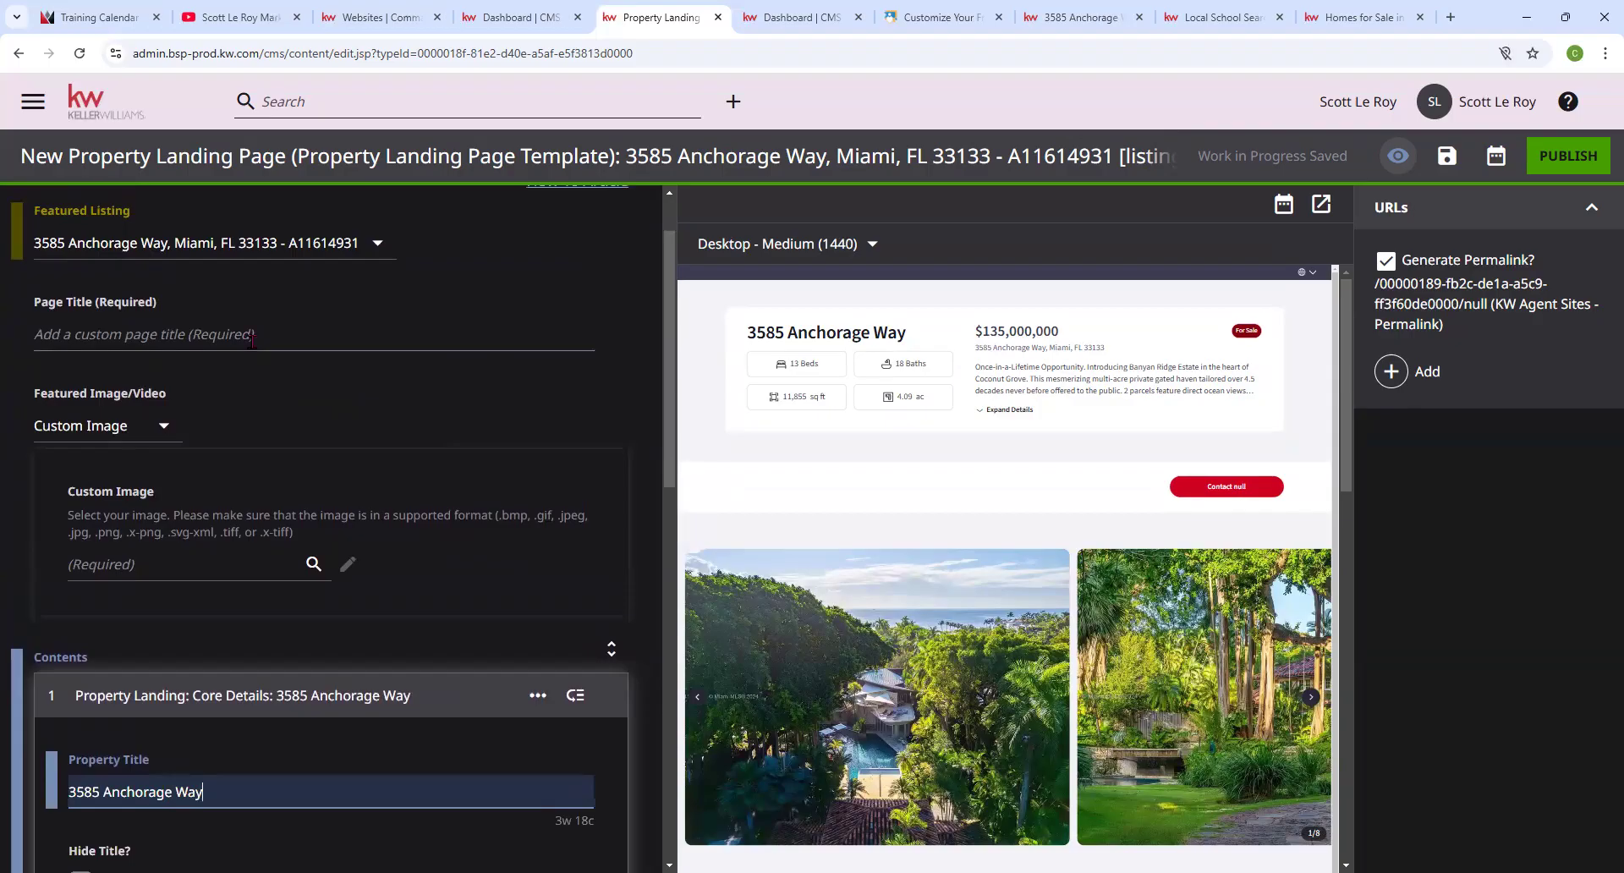
{"action": "left_click", "coordinate": [203, 339]}
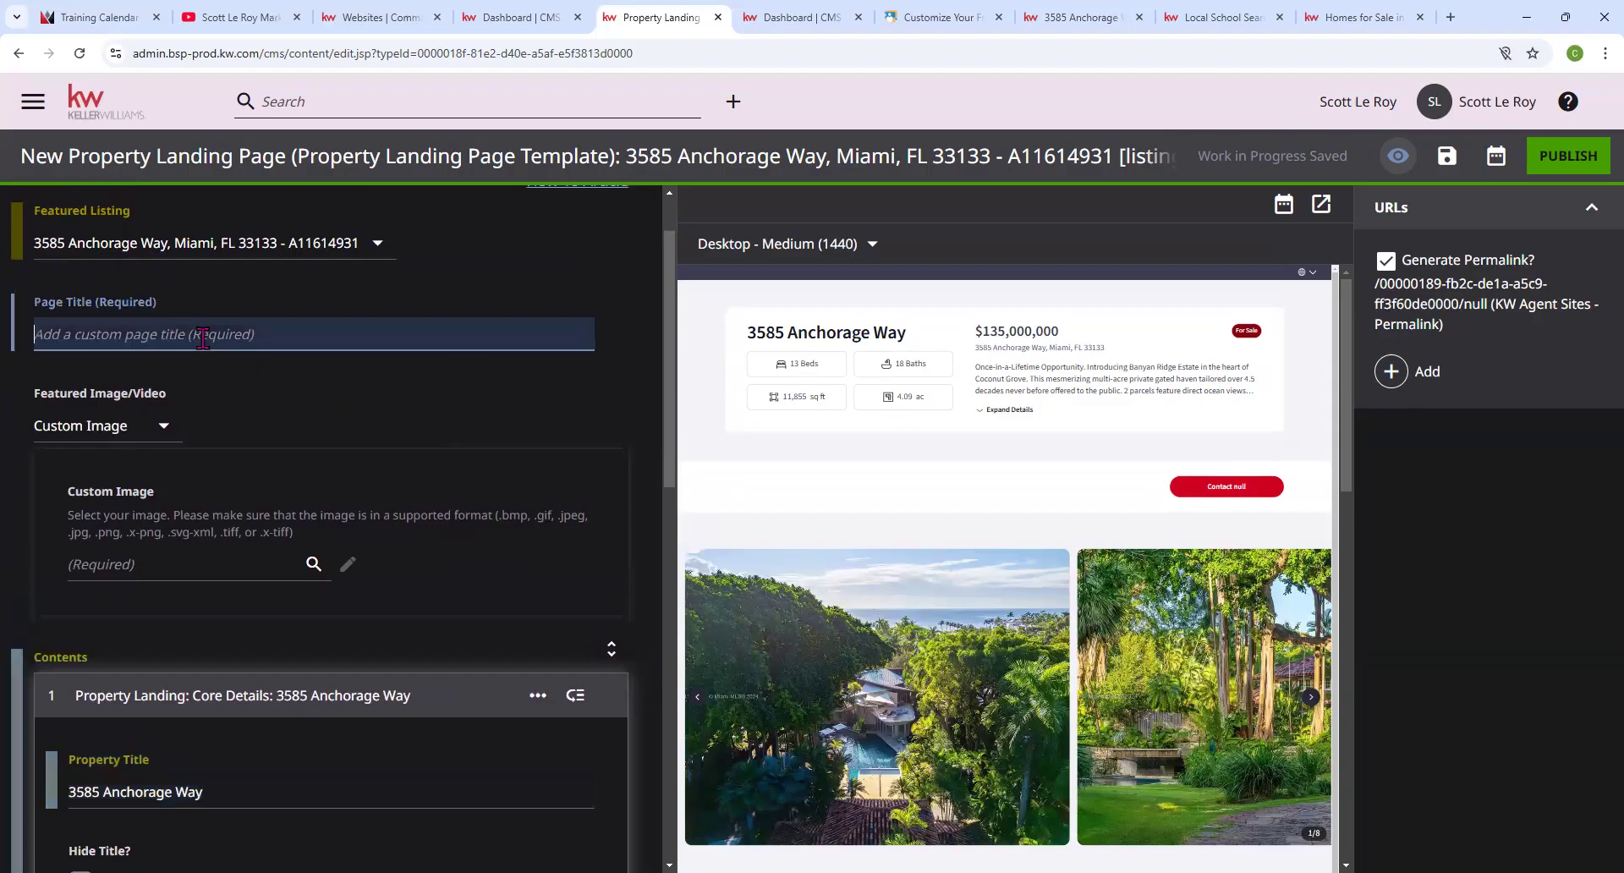
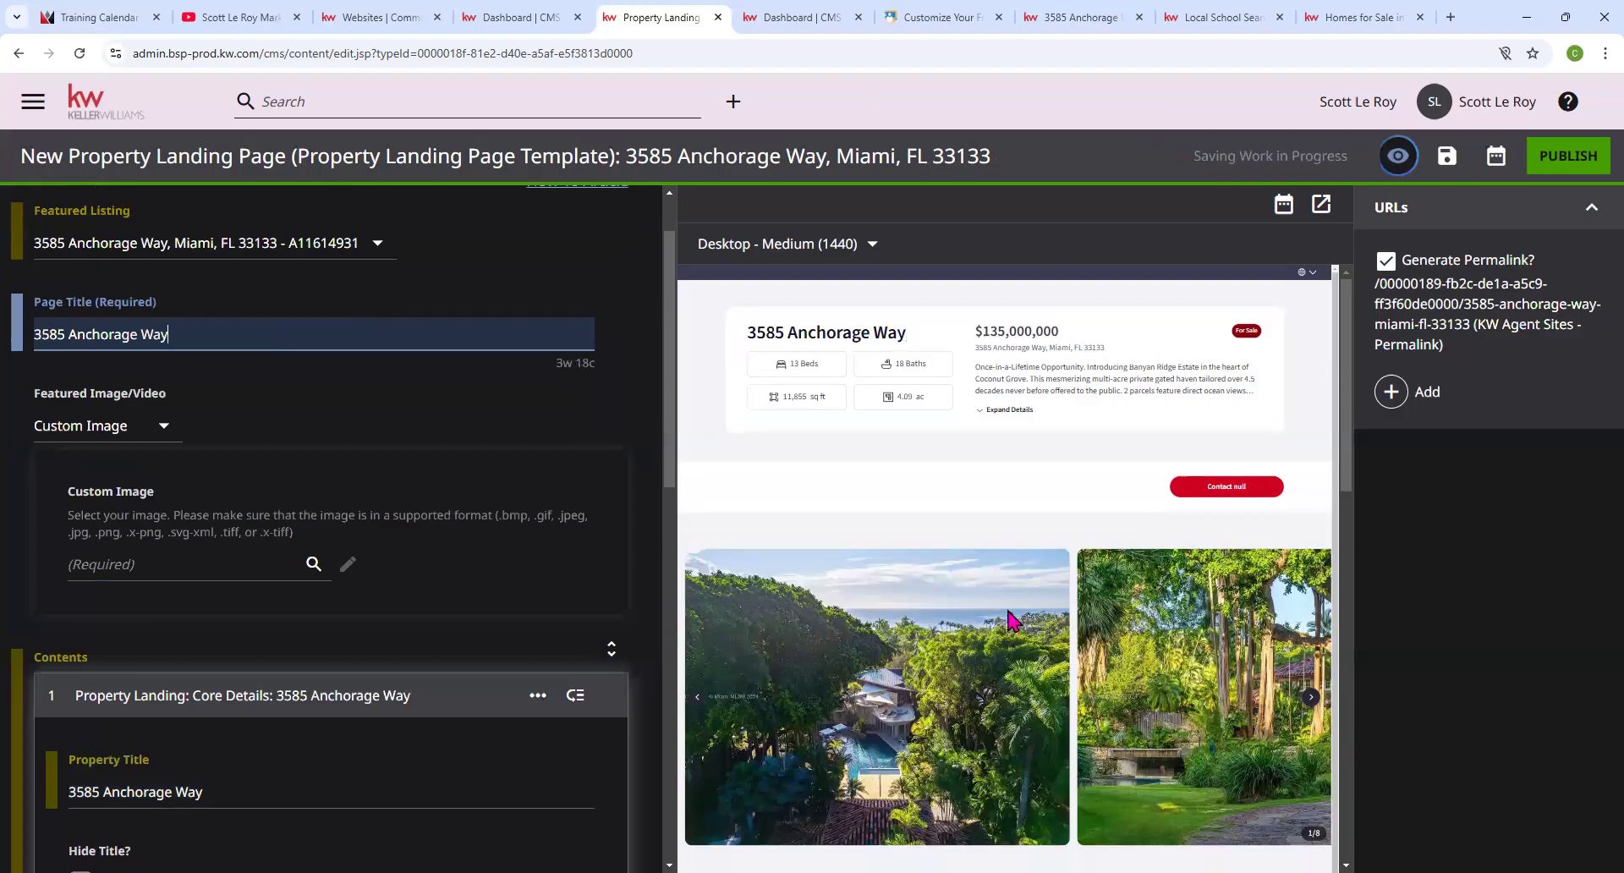
{"action": "scroll", "coordinate": [343, 490], "scroll_direction": "down", "scroll_amount": 3}
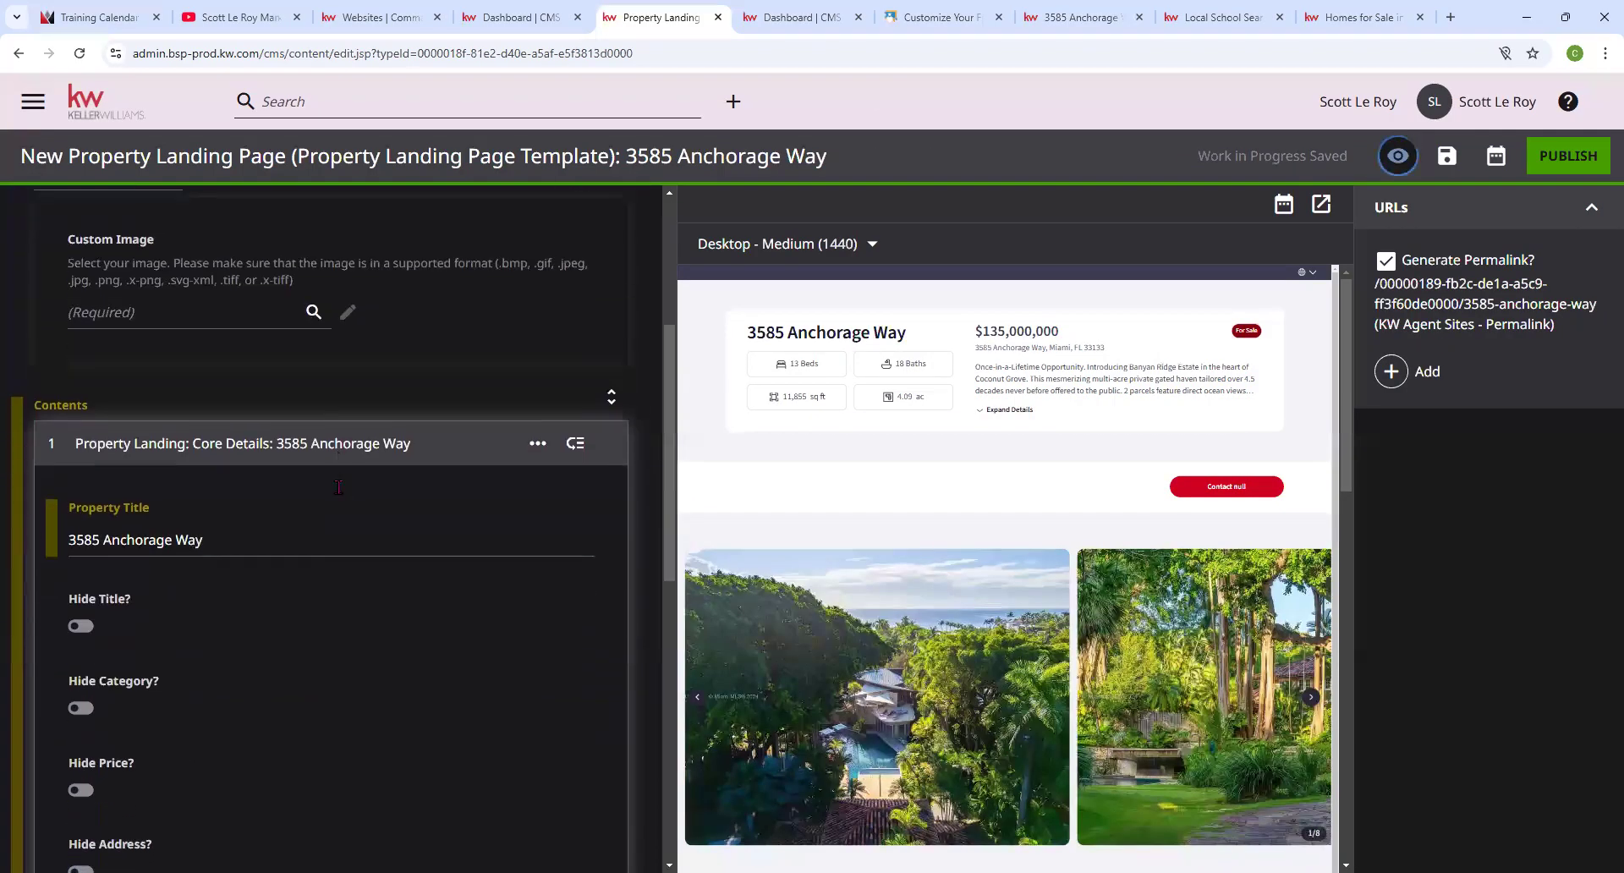
{"action": "scroll", "coordinate": [339, 487], "scroll_direction": "down", "scroll_amount": 1}
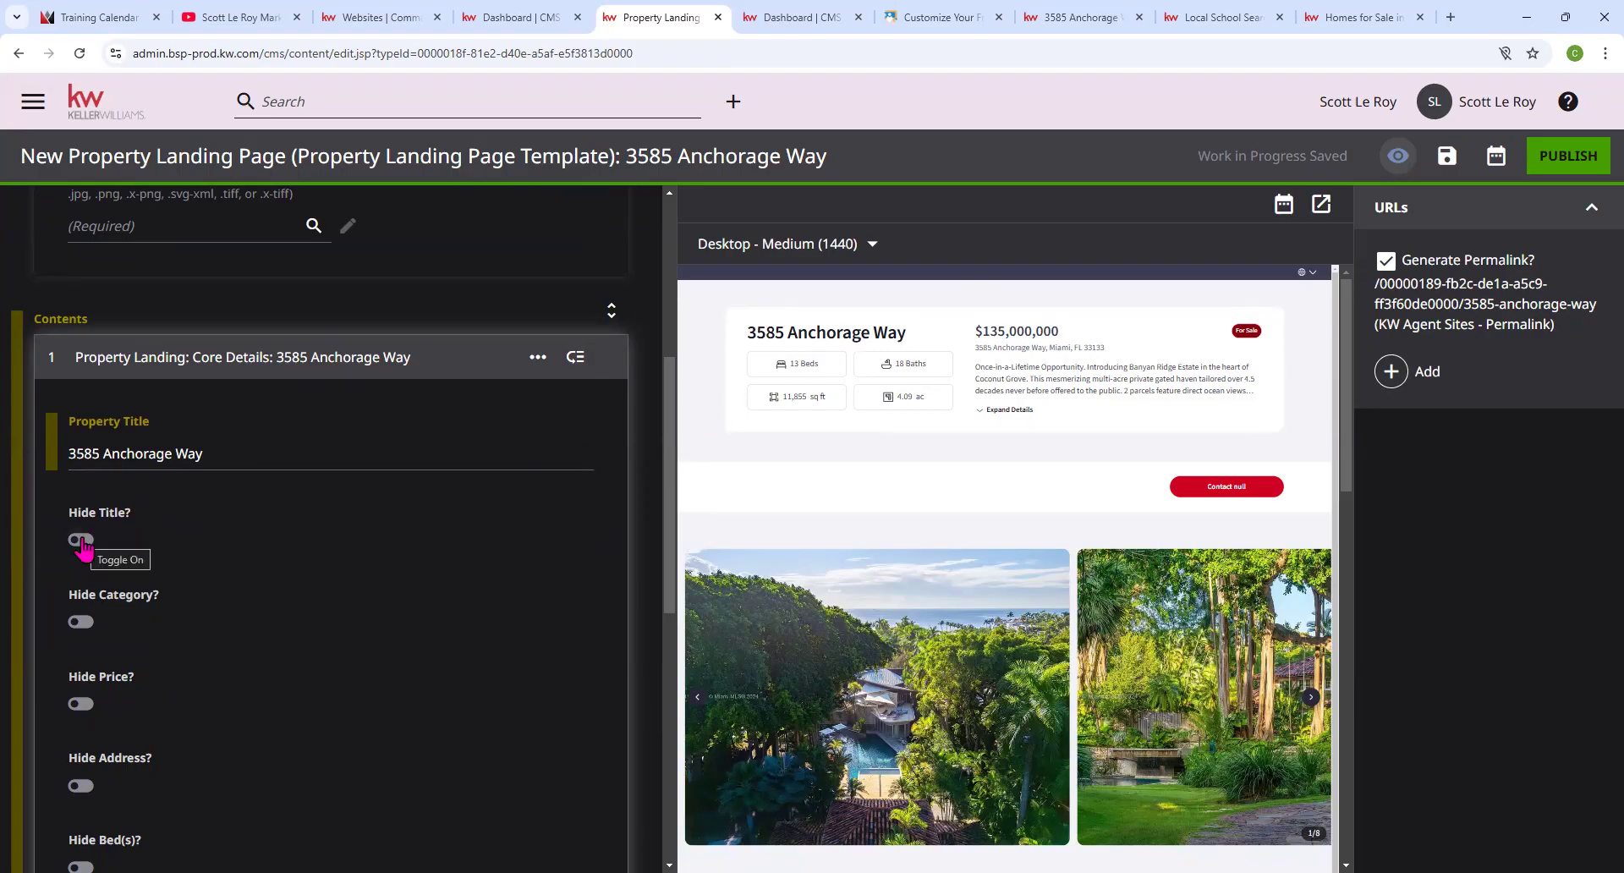
{"action": "left_click", "coordinate": [79, 709]}
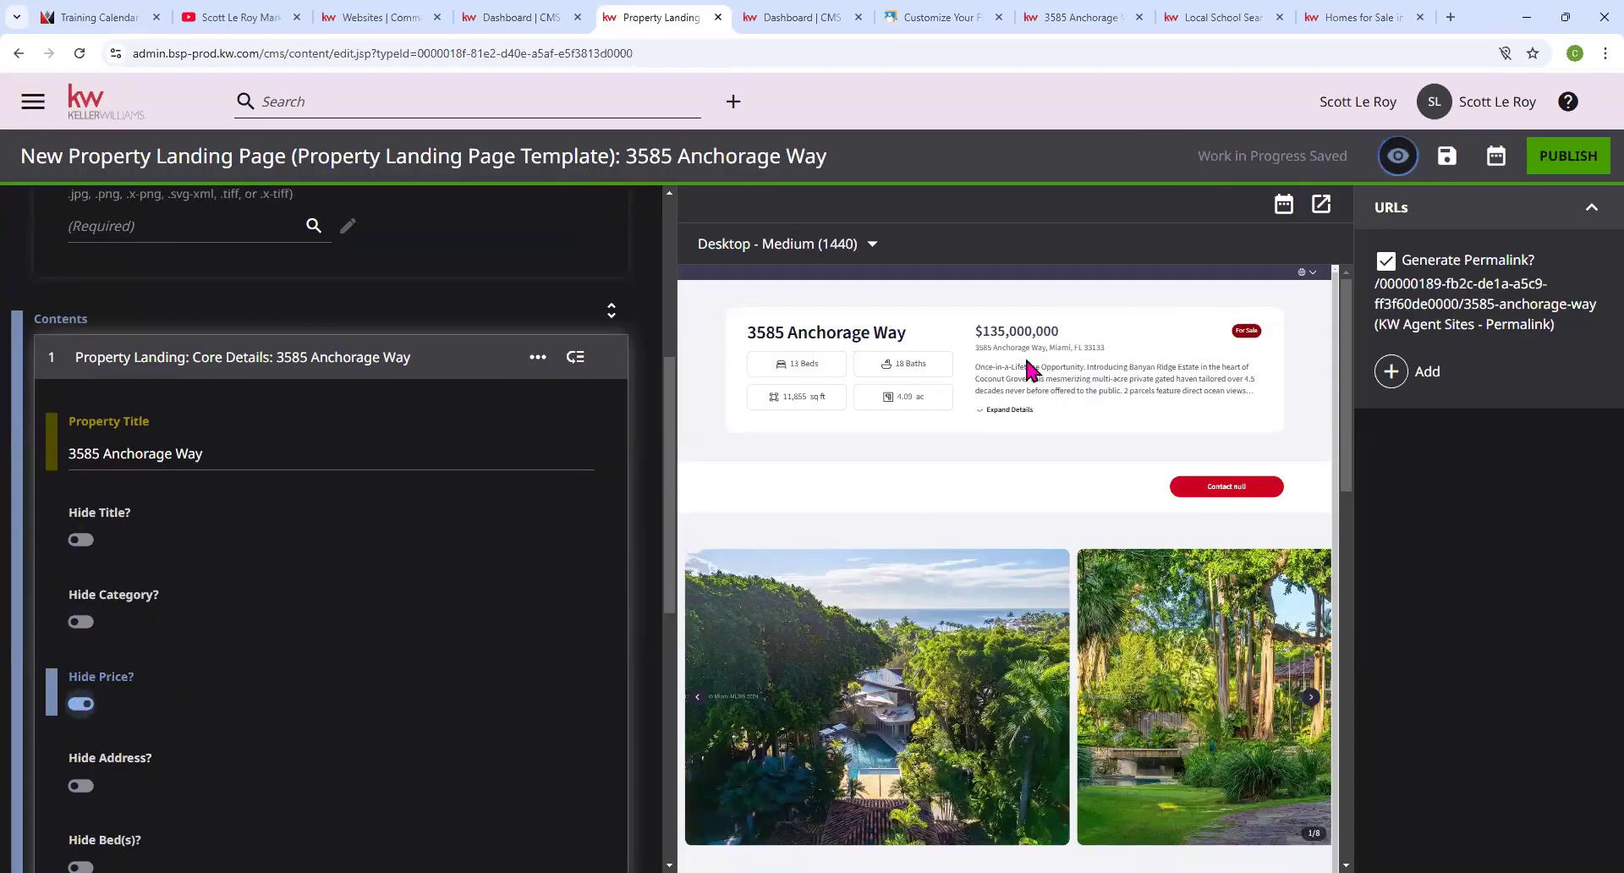
{"action": "scroll", "coordinate": [105, 651], "scroll_direction": "down", "scroll_amount": 1}
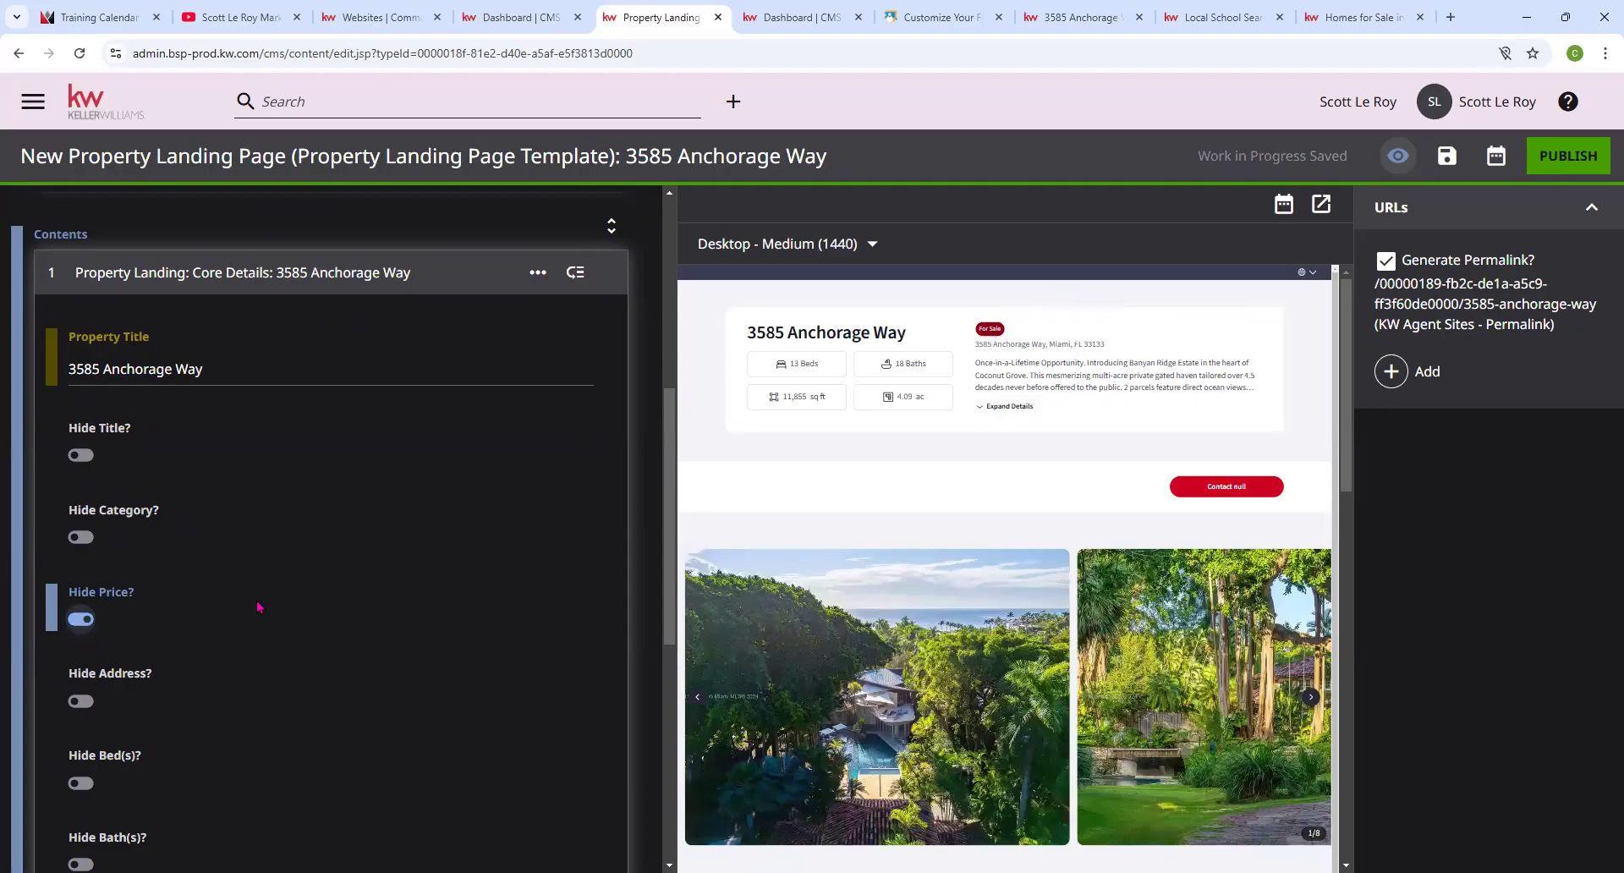
{"action": "scroll", "coordinate": [258, 606], "scroll_direction": "down", "scroll_amount": 1}
{"action": "left_click", "coordinate": [78, 536]}
{"action": "scroll", "coordinate": [343, 626], "scroll_direction": "down", "scroll_amount": 4}
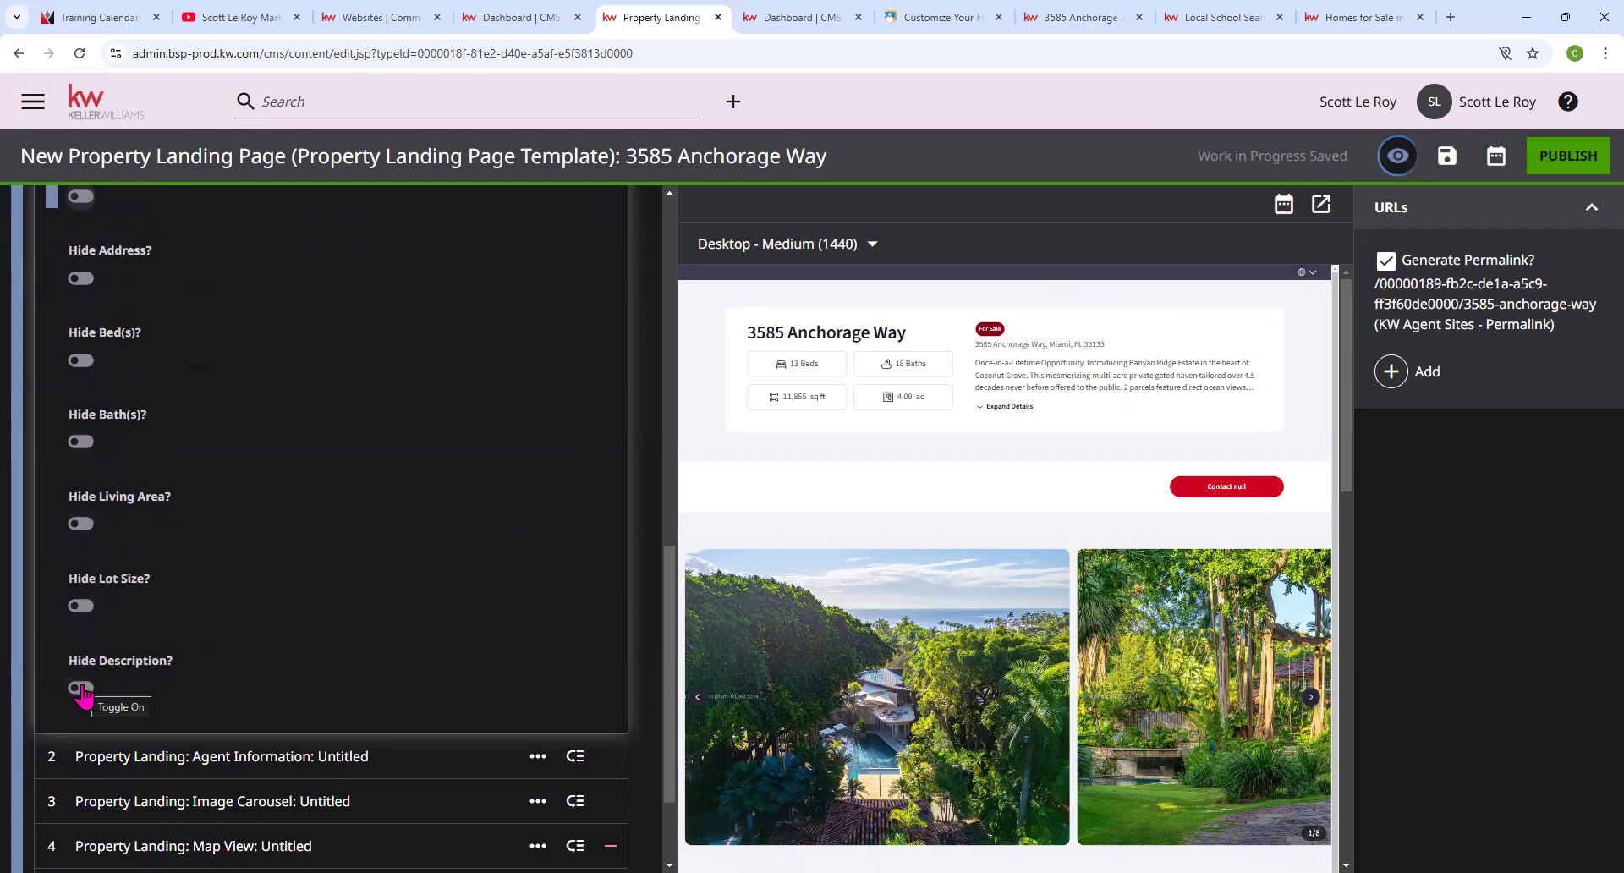
{"action": "scroll", "coordinate": [265, 463], "scroll_direction": "up", "scroll_amount": 4}
{"action": "scroll", "coordinate": [160, 529], "scroll_direction": "up", "scroll_amount": 4}
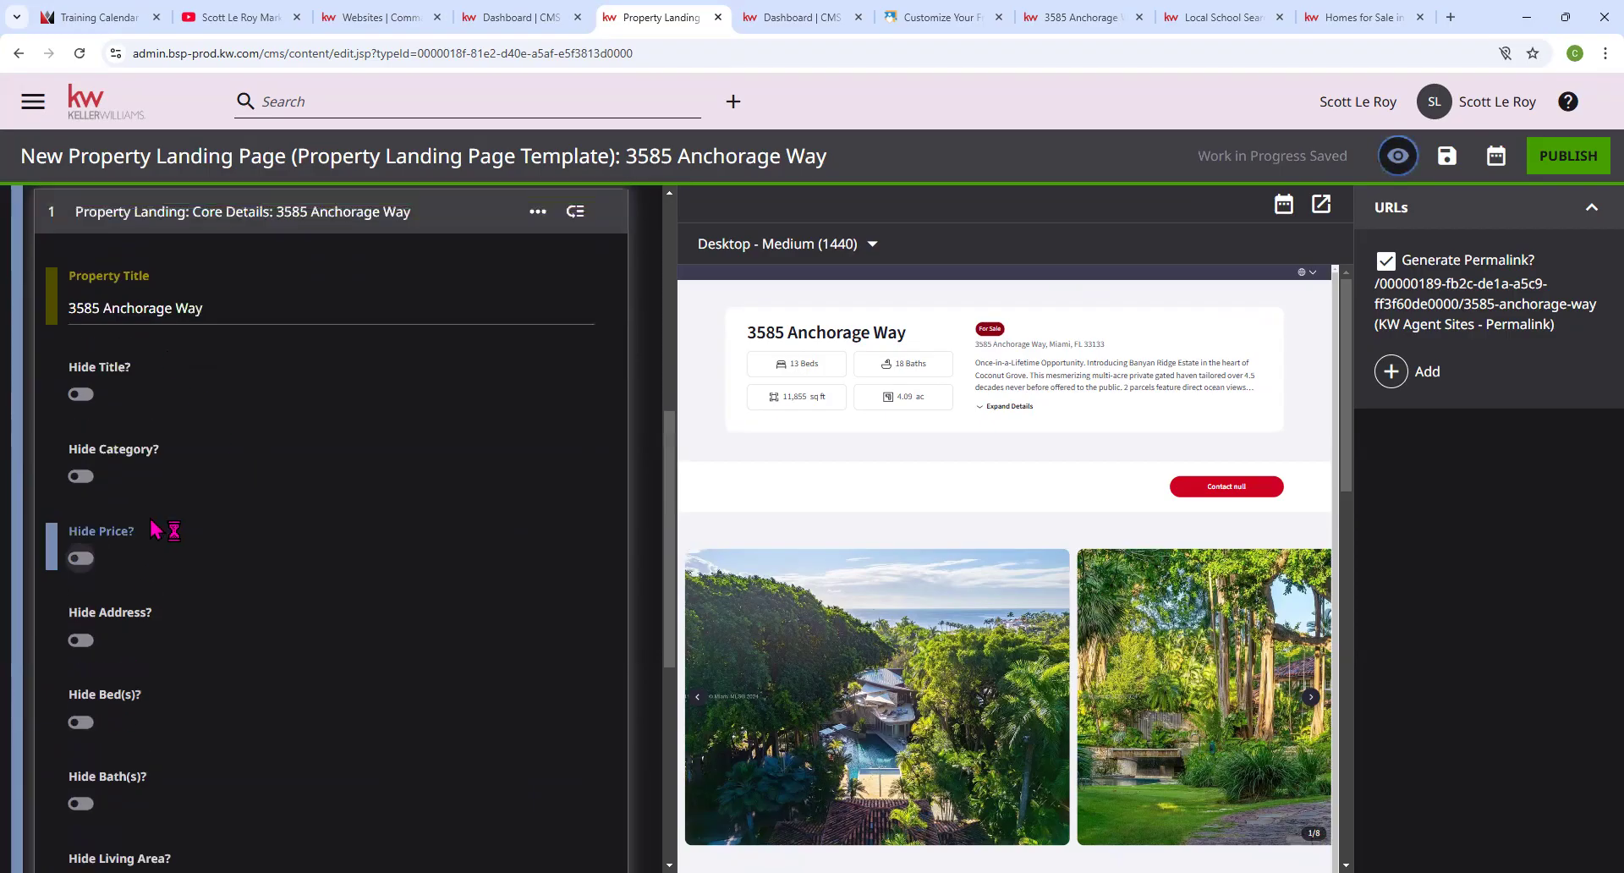
{"action": "scroll", "coordinate": [160, 529], "scroll_direction": "down", "scroll_amount": 6}
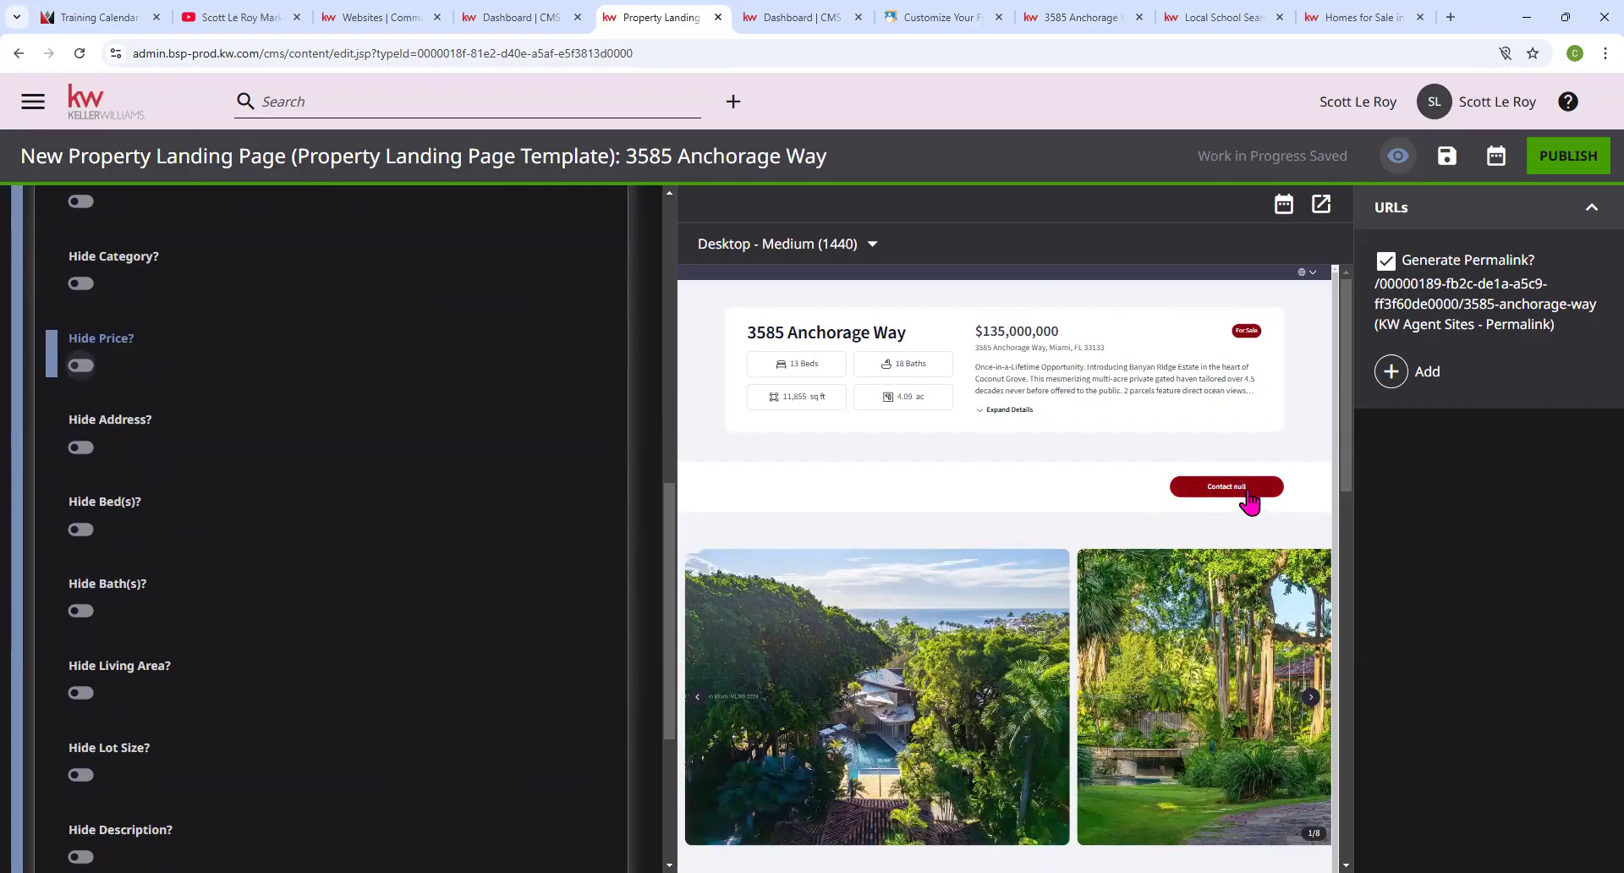
{"action": "scroll", "coordinate": [237, 592], "scroll_direction": "down", "scroll_amount": 4}
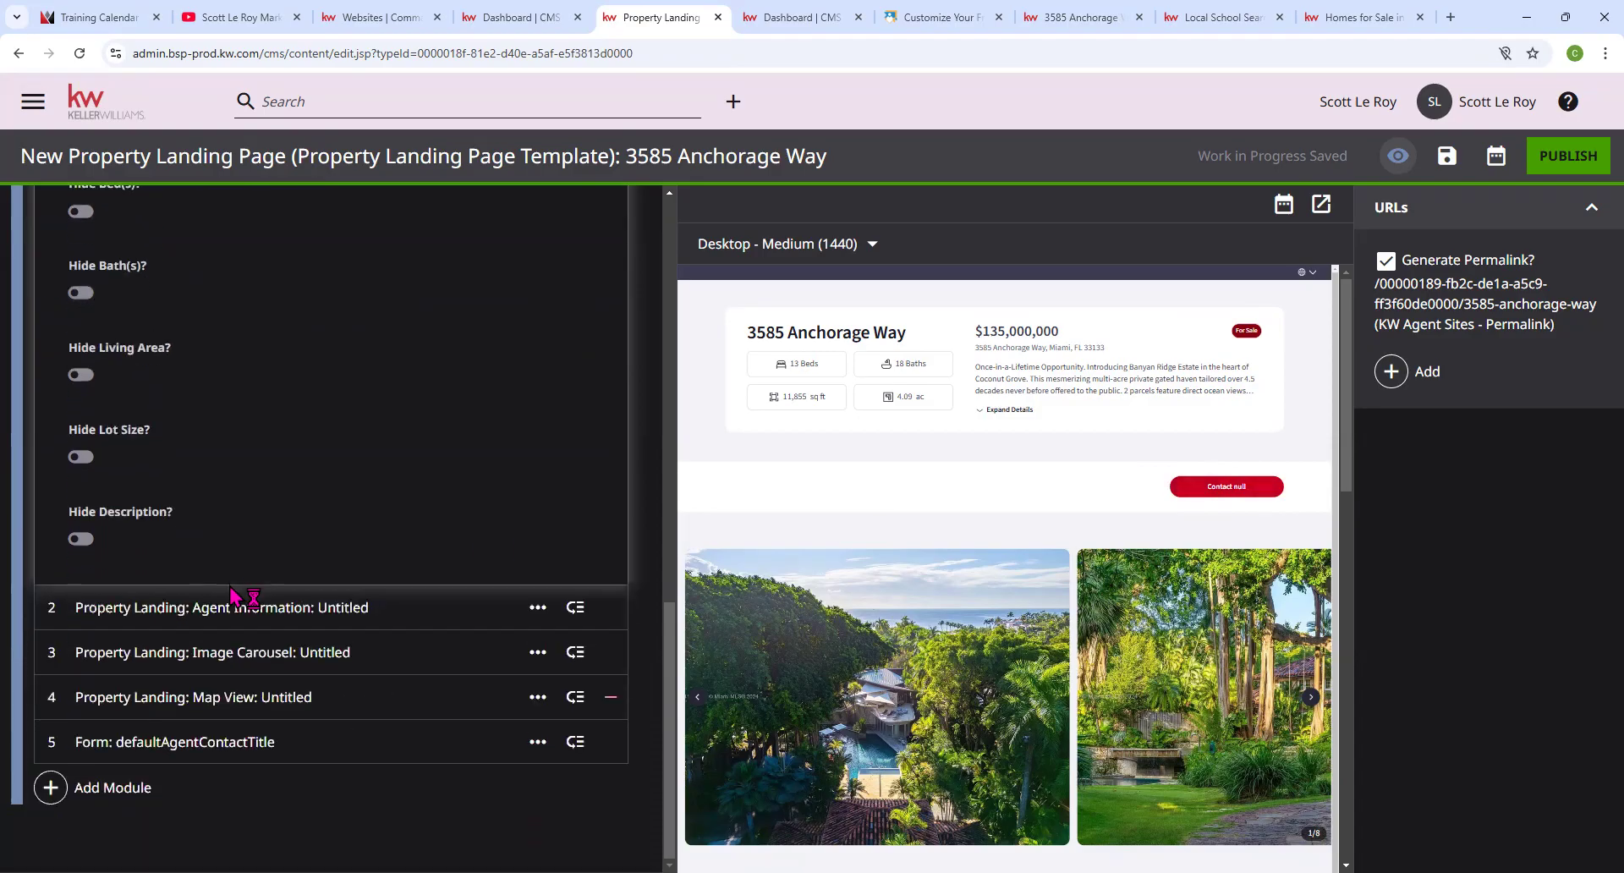
{"action": "scroll", "coordinate": [211, 524], "scroll_direction": "up", "scroll_amount": 10}
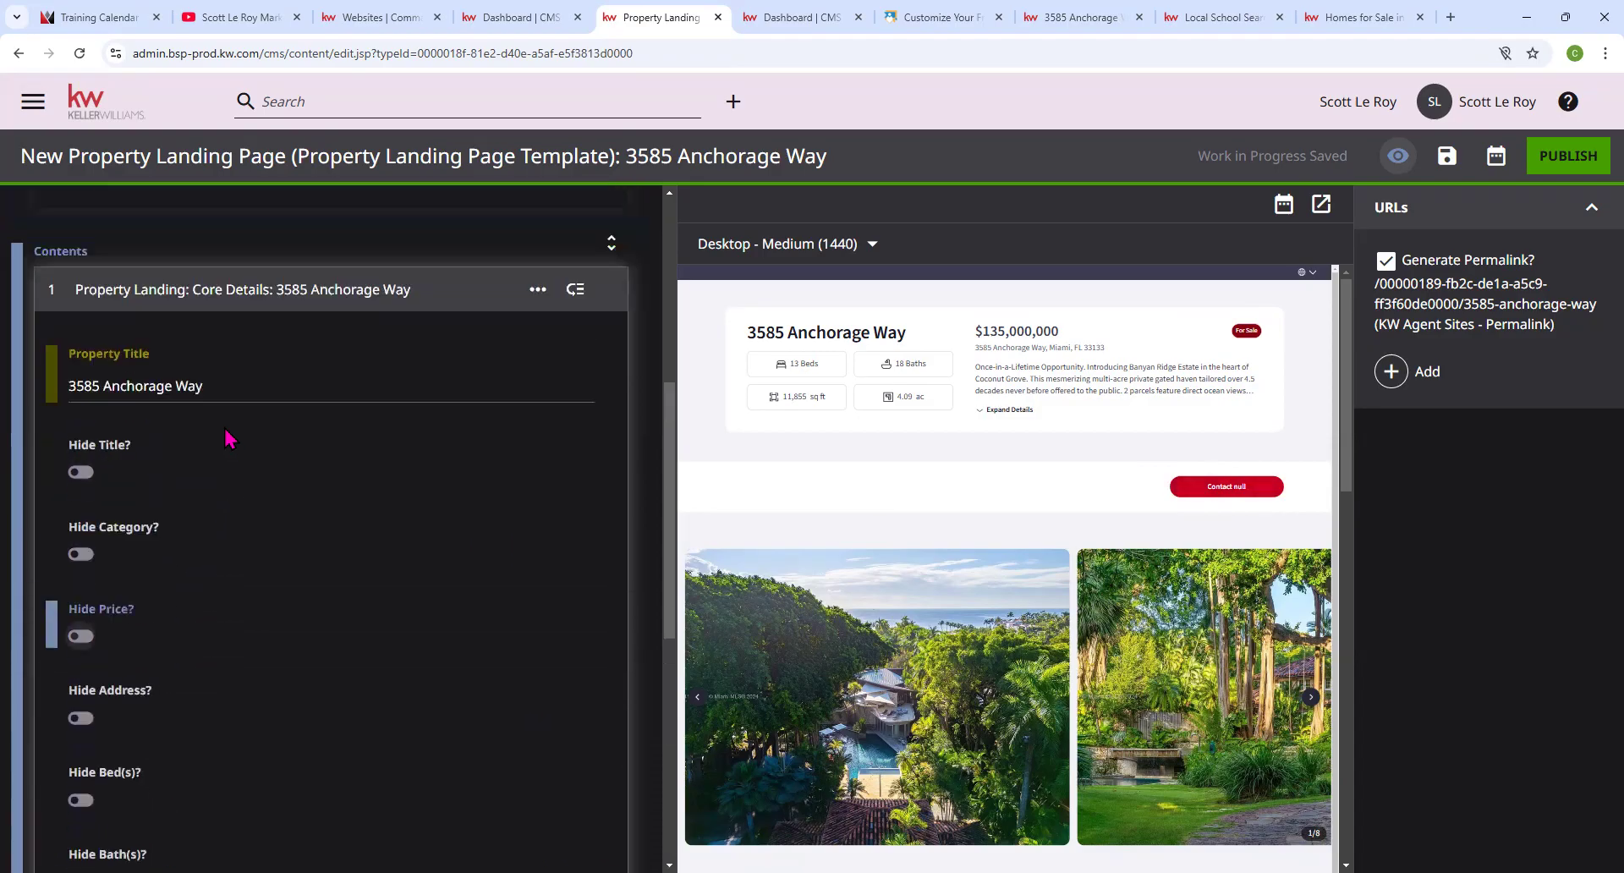
Collapse Core Details and briefly expand and collapse the Agent Information and Image Carousel modules.
{"action": "left_click", "coordinate": [228, 299]}
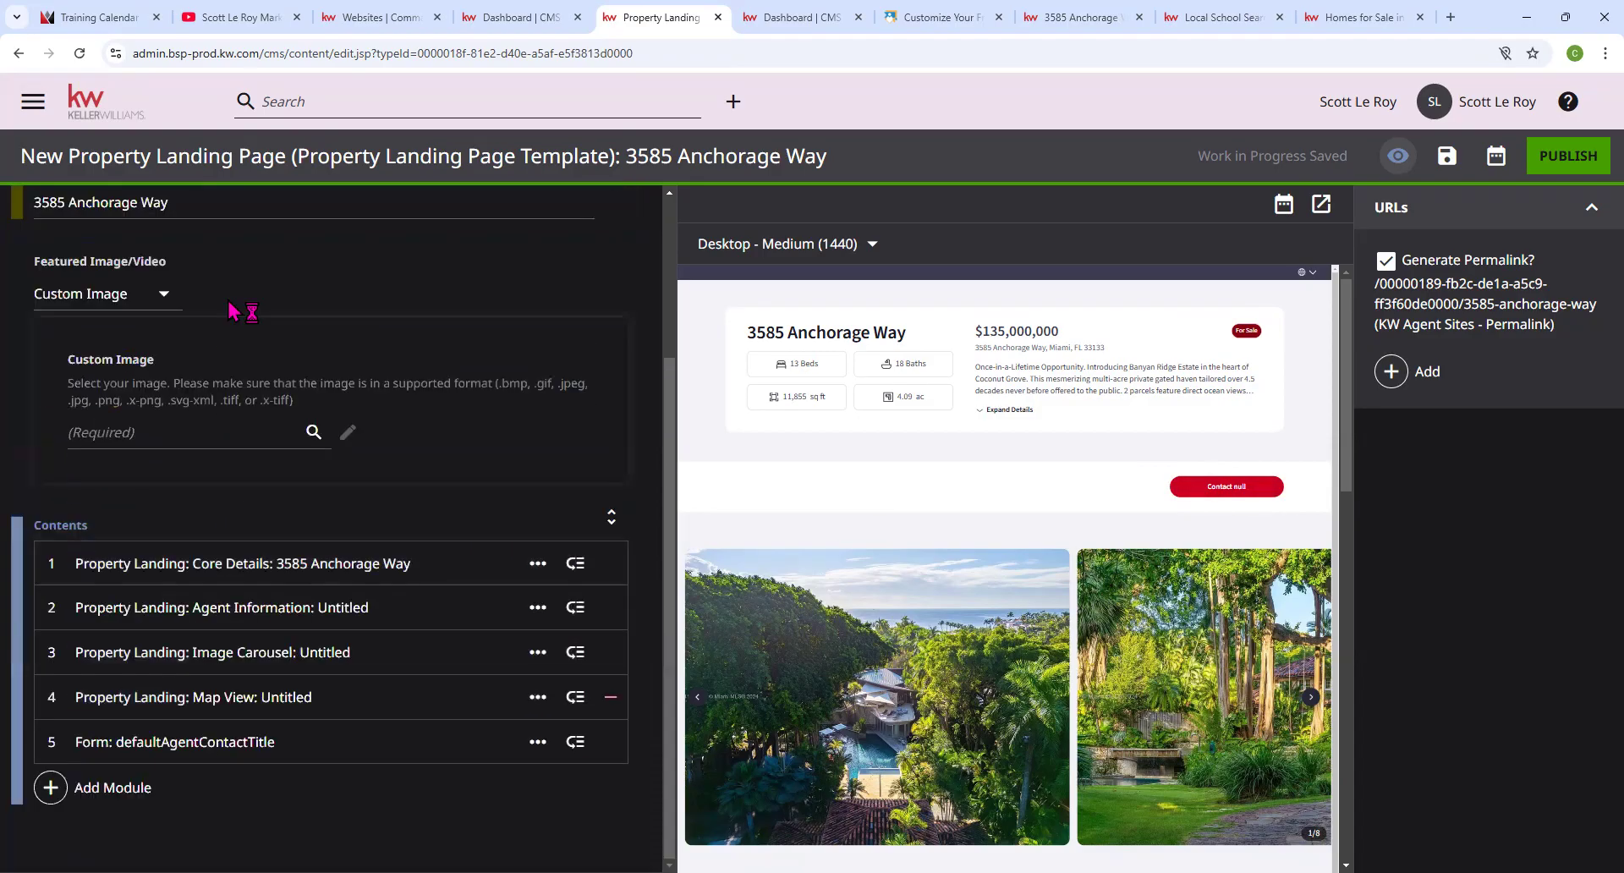
{"action": "left_click", "coordinate": [222, 616]}
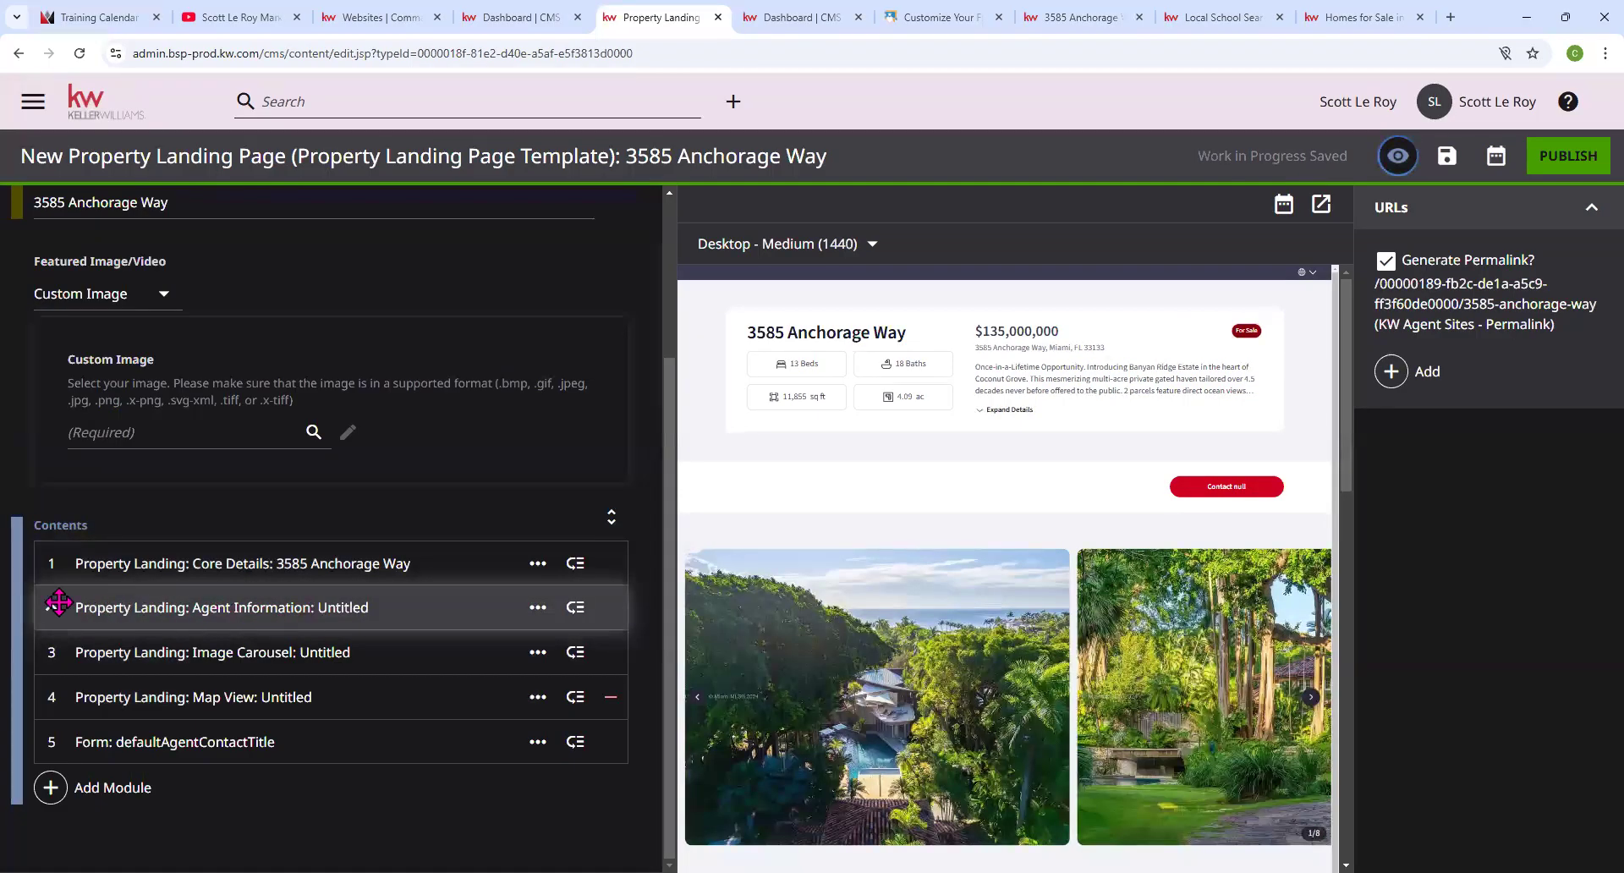
{"action": "left_click", "coordinate": [141, 606]}
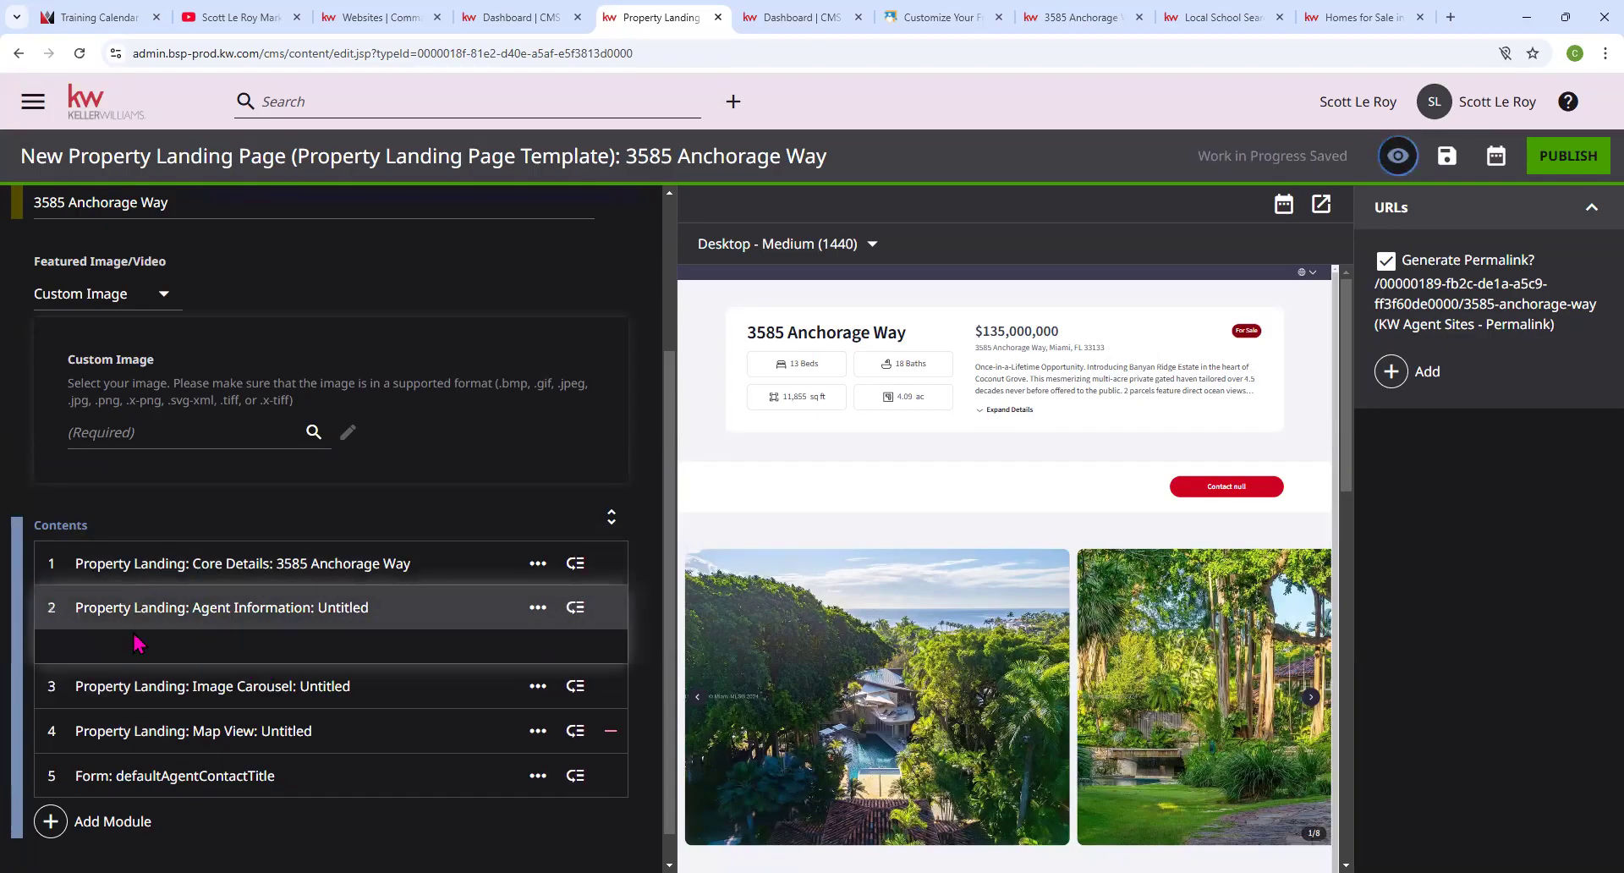
{"action": "left_click", "coordinate": [185, 612]}
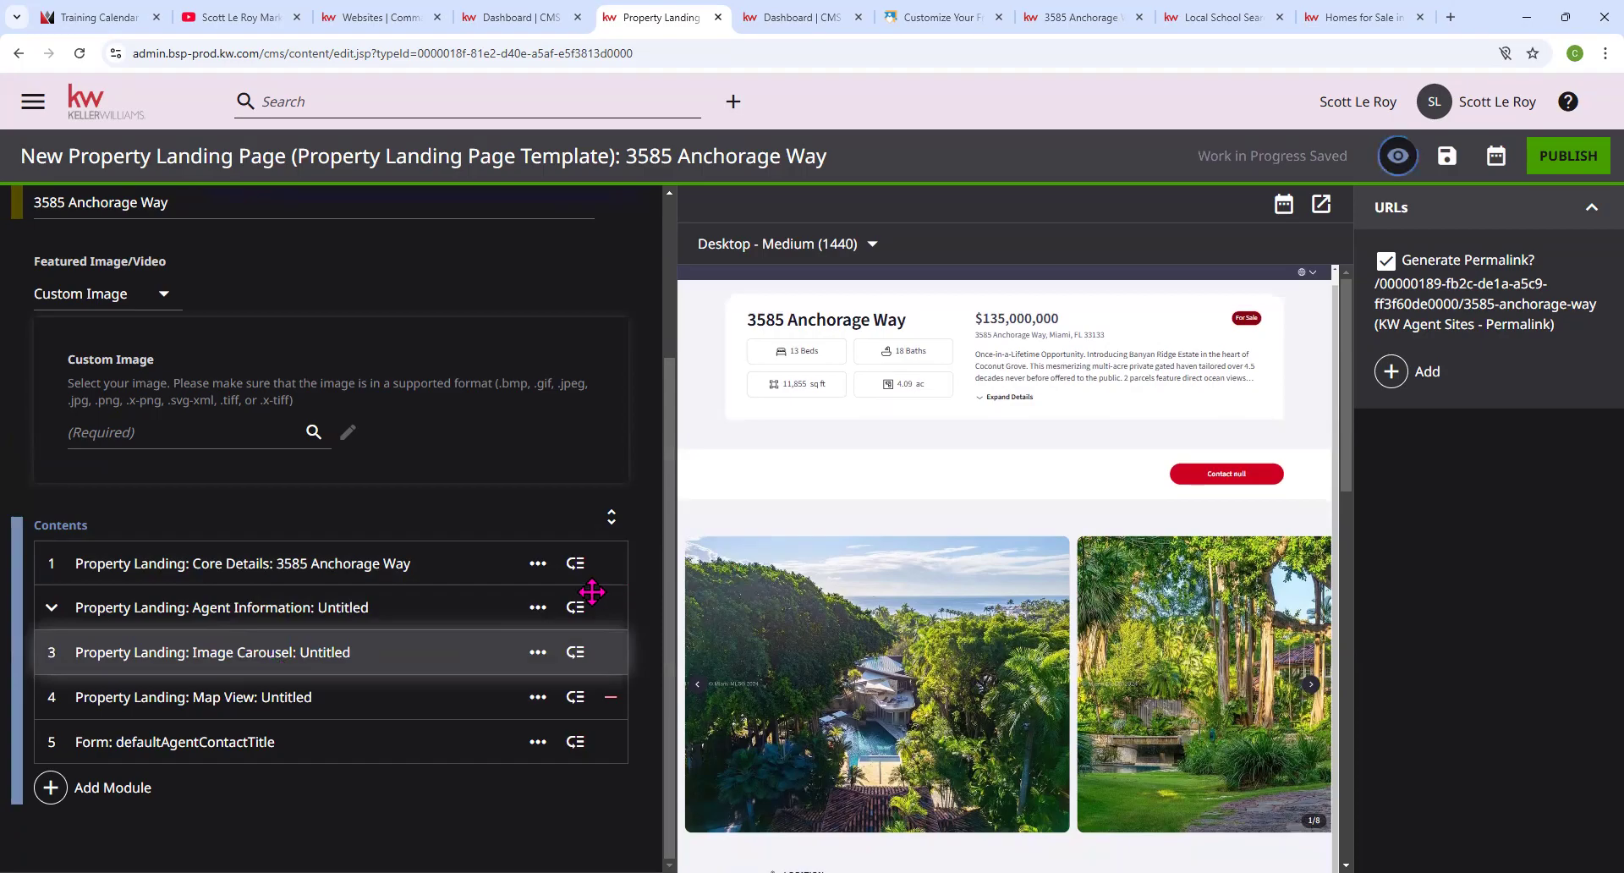
{"action": "scroll", "coordinate": [322, 626], "scroll_direction": "down", "scroll_amount": 1}
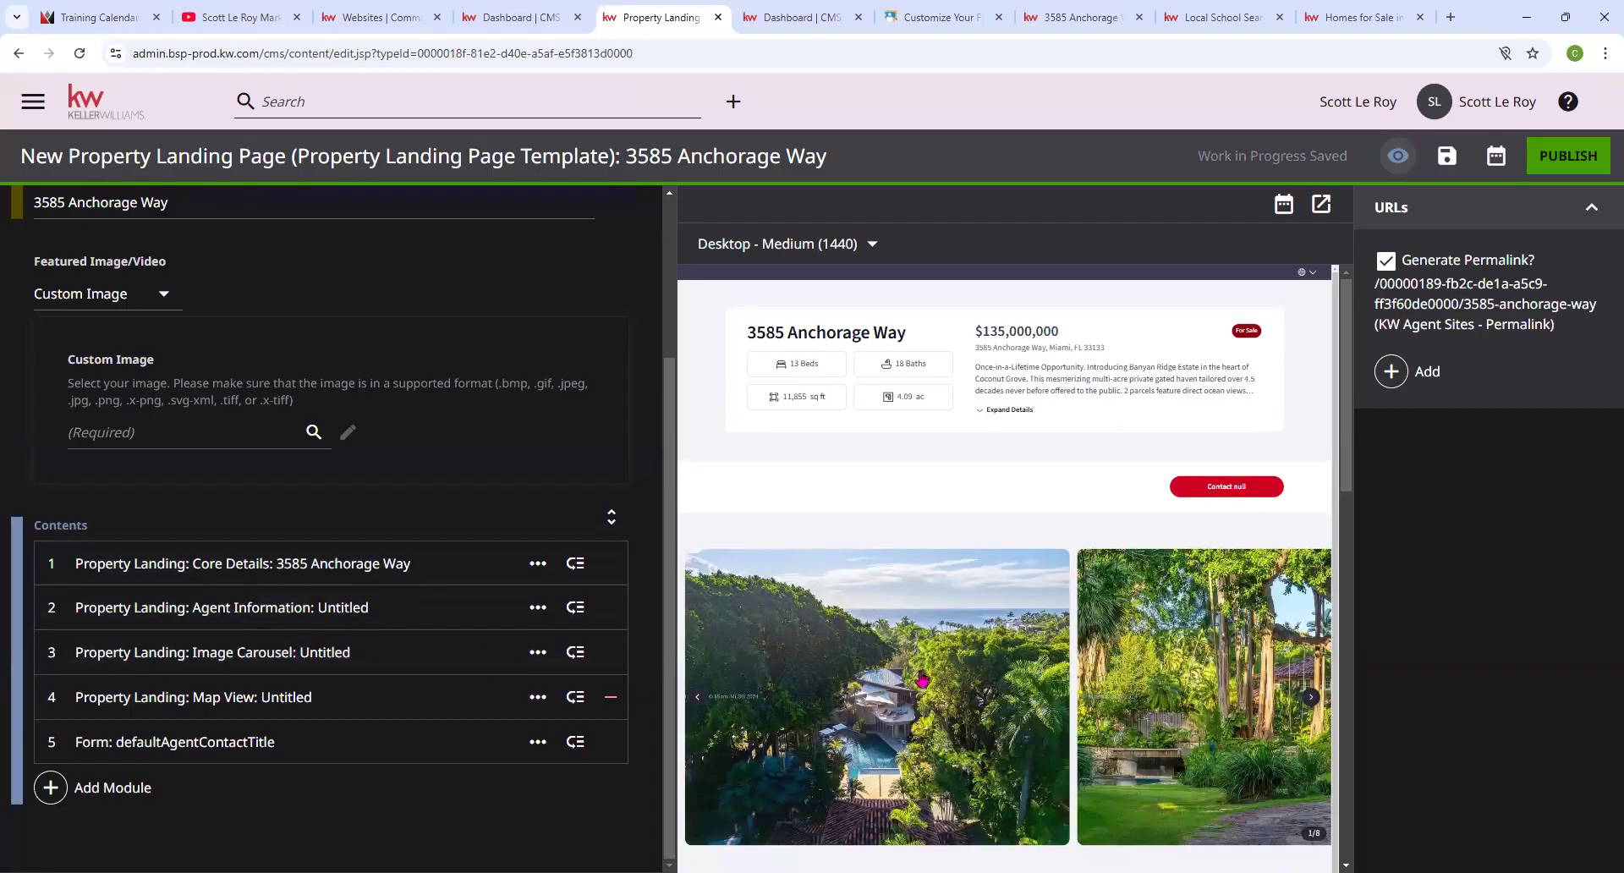
{"action": "left_click", "coordinate": [243, 653]}
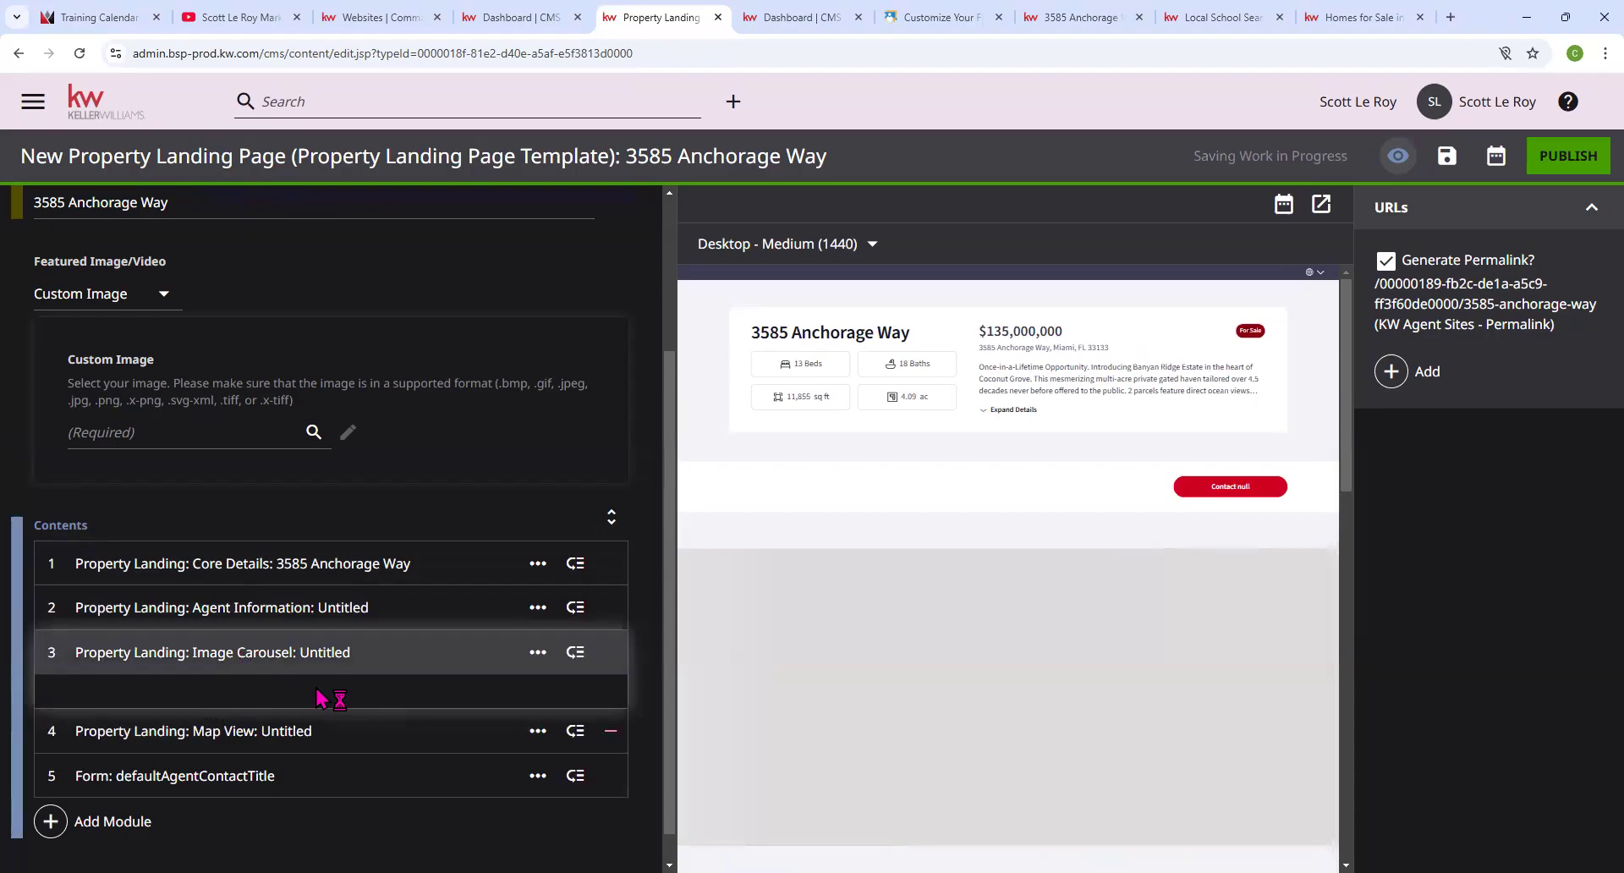
{"action": "left_click", "coordinate": [264, 657]}
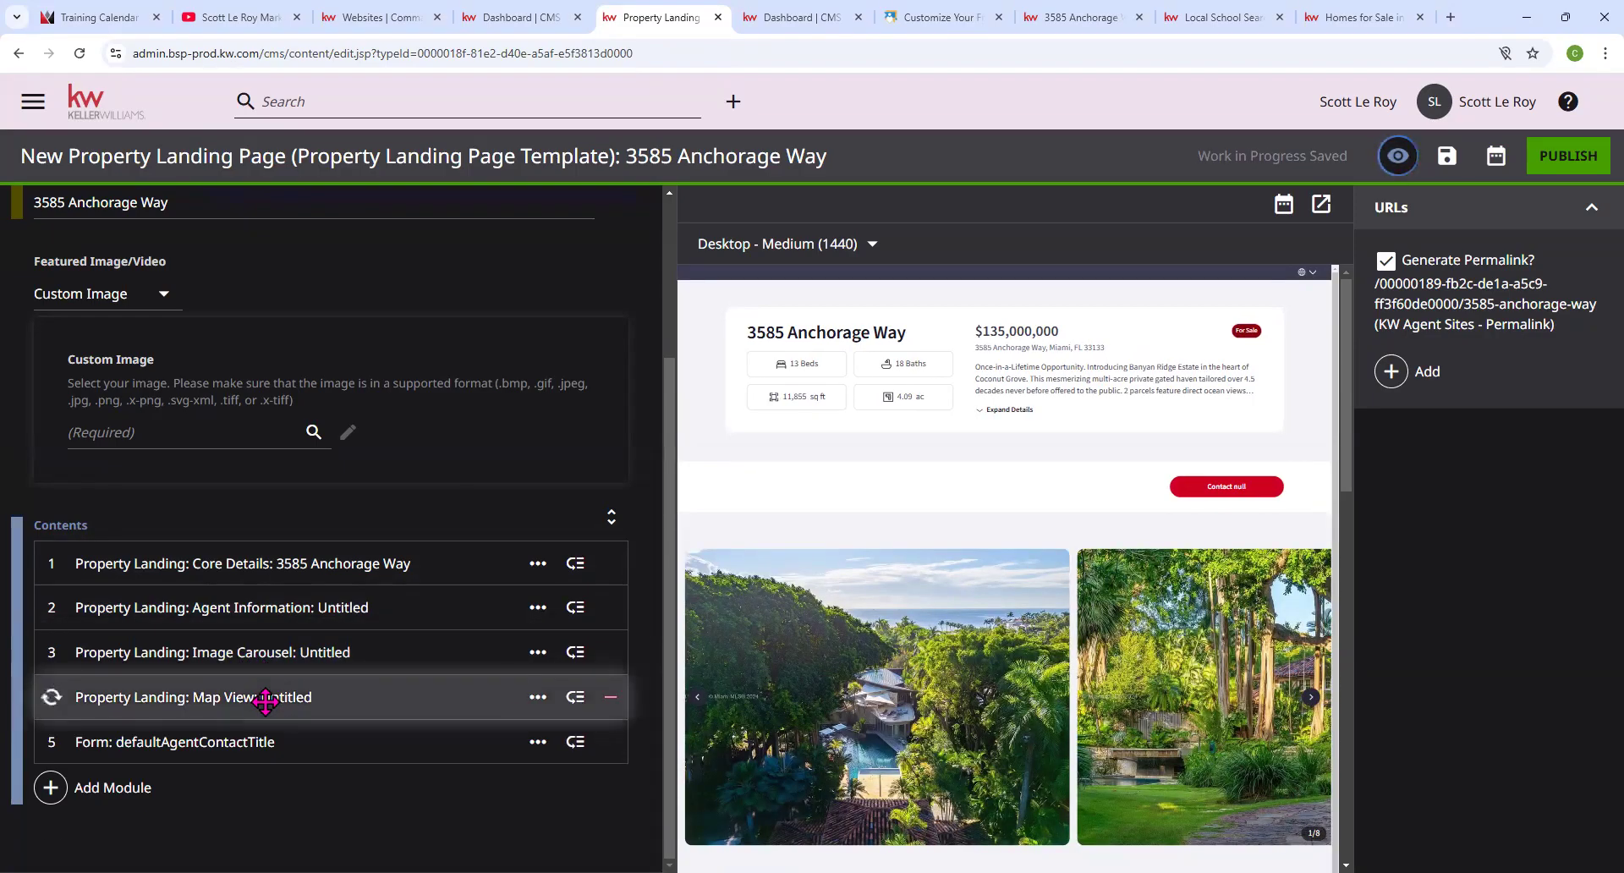
In Map View, turn on 'Hide Boundary Display Line?' and mark the module for removal.
{"action": "left_click", "coordinate": [262, 696]}
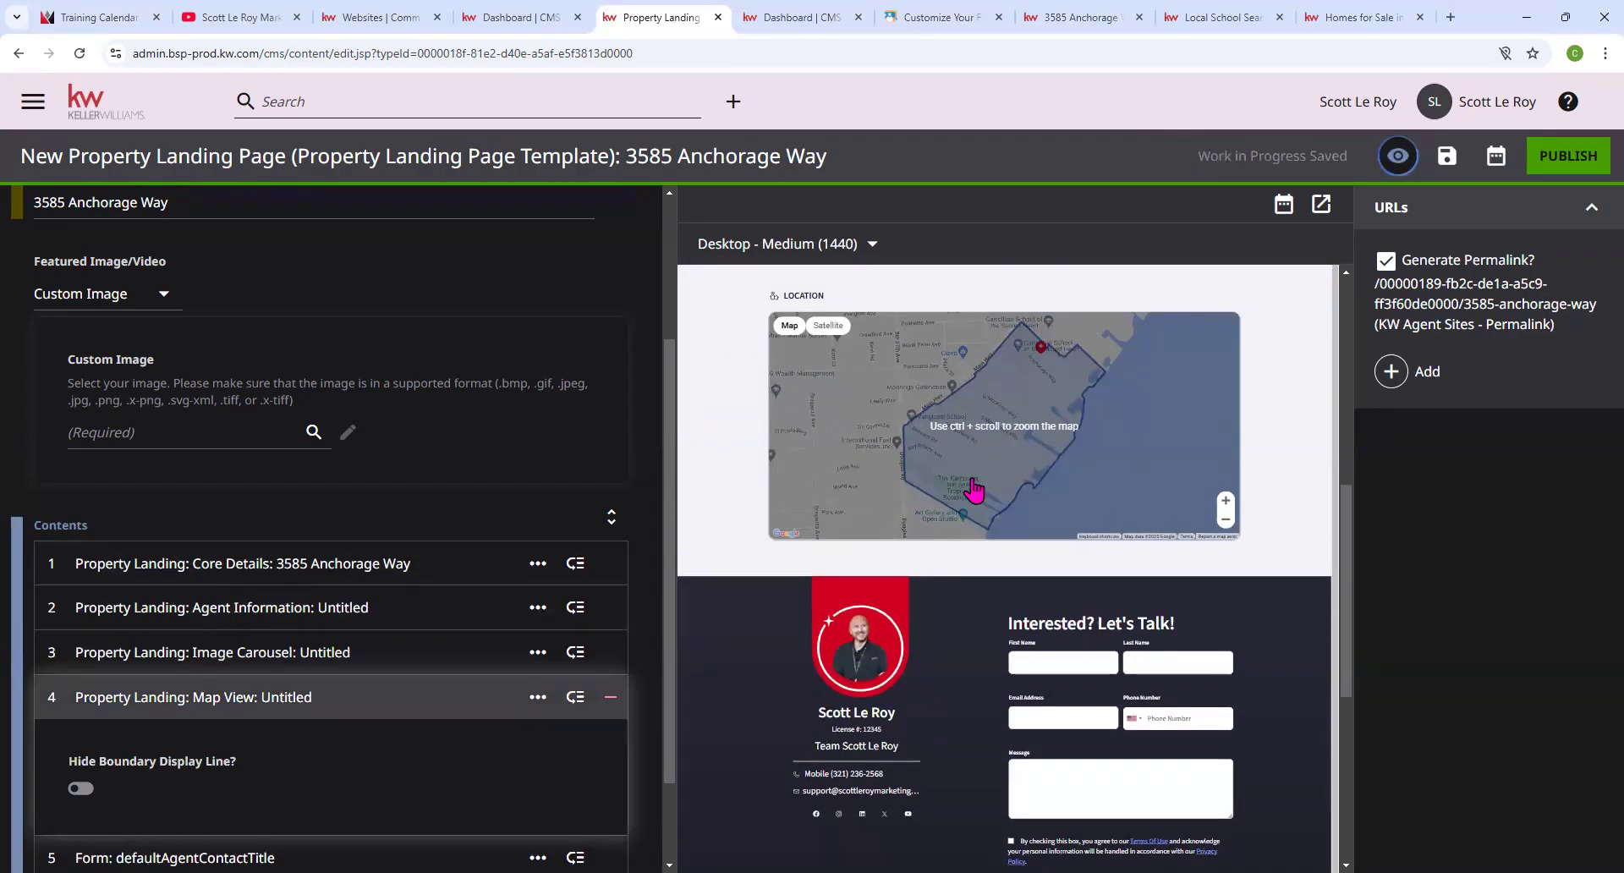
{"action": "left_click", "coordinate": [80, 790]}
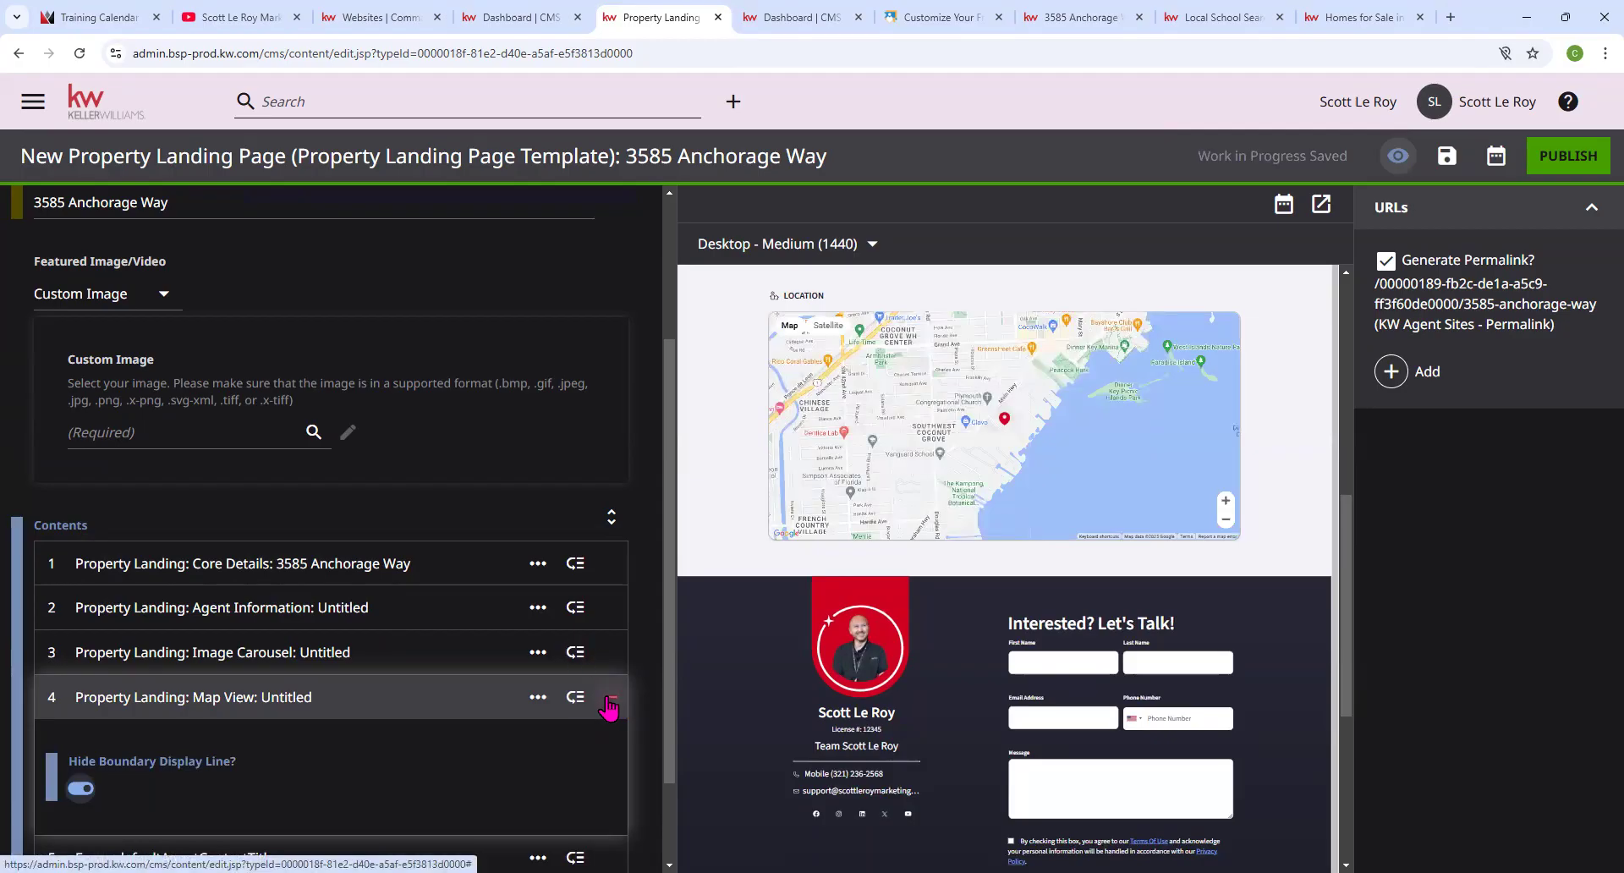
{"action": "left_click", "coordinate": [608, 702]}
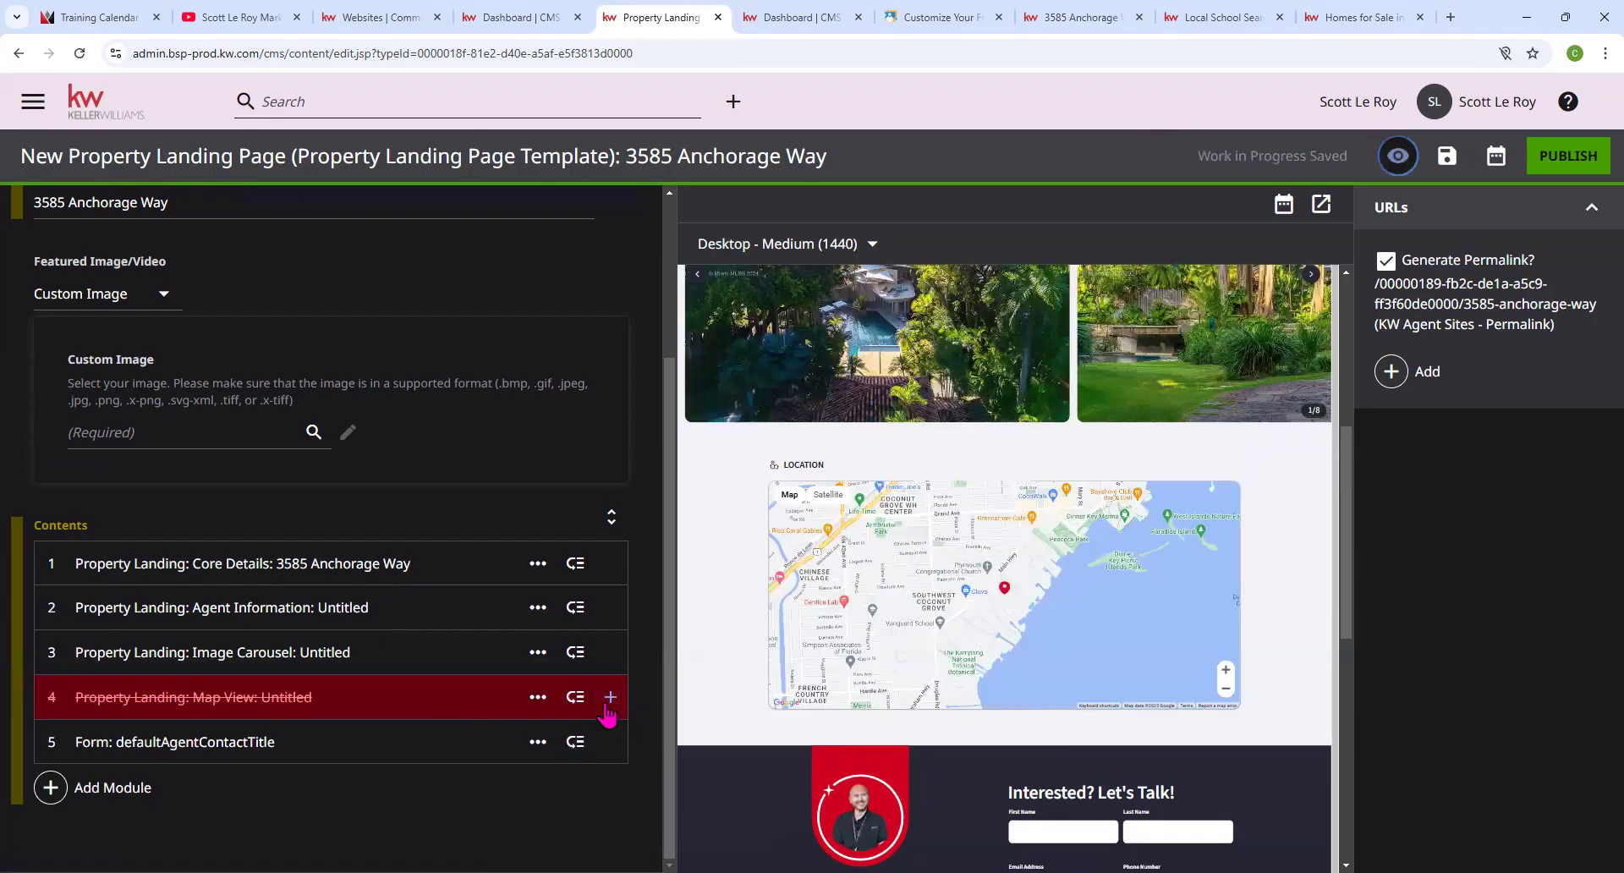
Expand the contact Form module and restore the struck-through Map View module with its + button.
{"action": "left_click", "coordinate": [322, 744]}
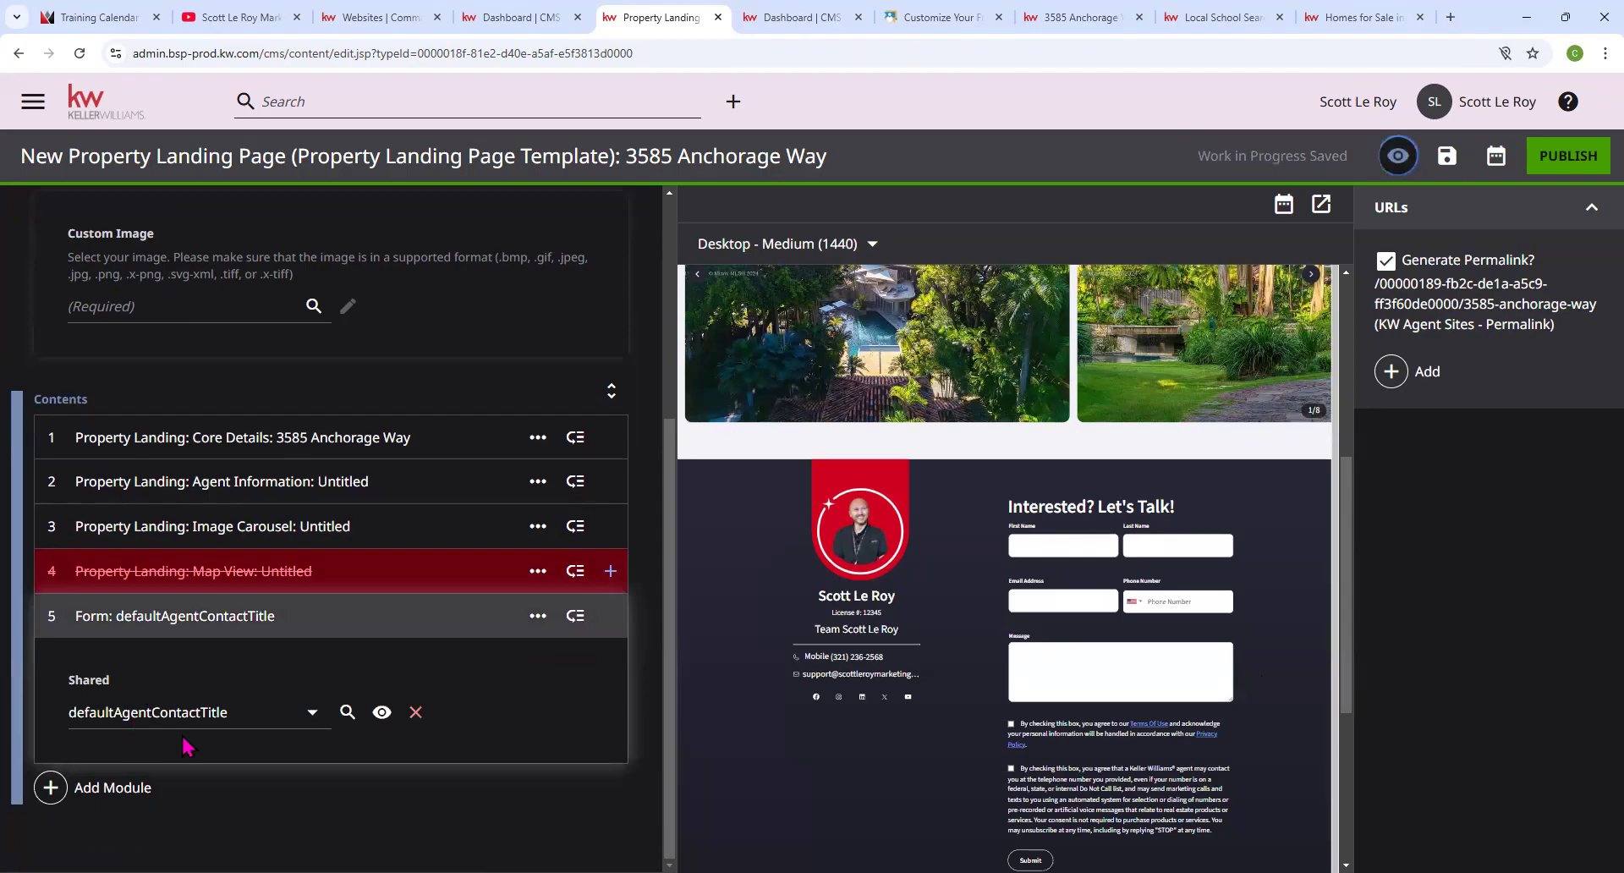
{"action": "scroll", "coordinate": [617, 634], "scroll_direction": "up", "scroll_amount": 1}
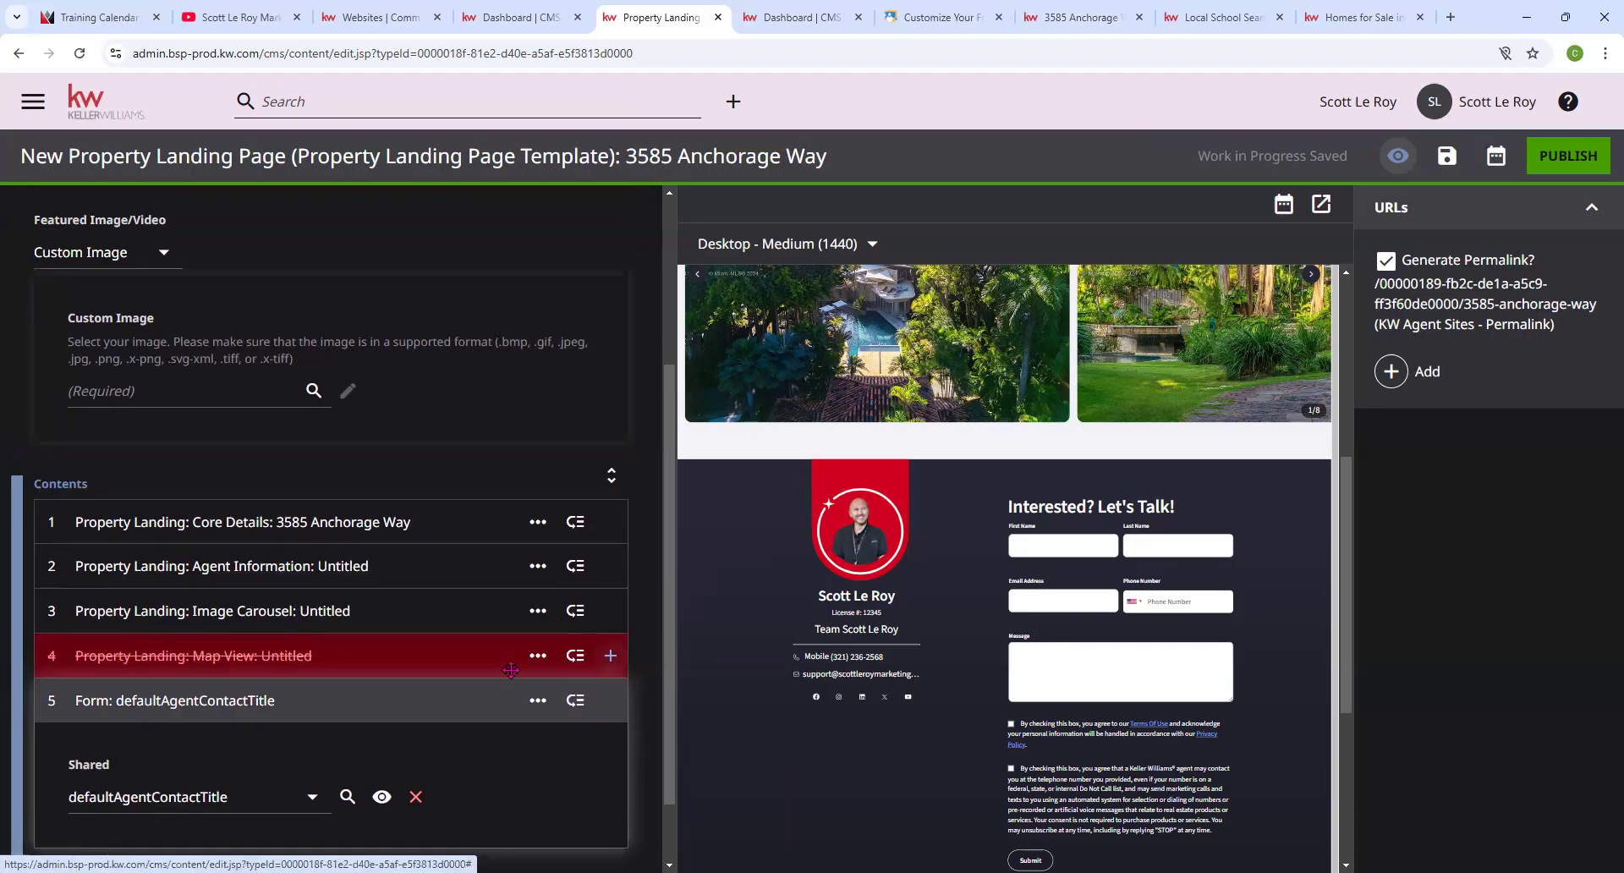
{"action": "left_click", "coordinate": [610, 657]}
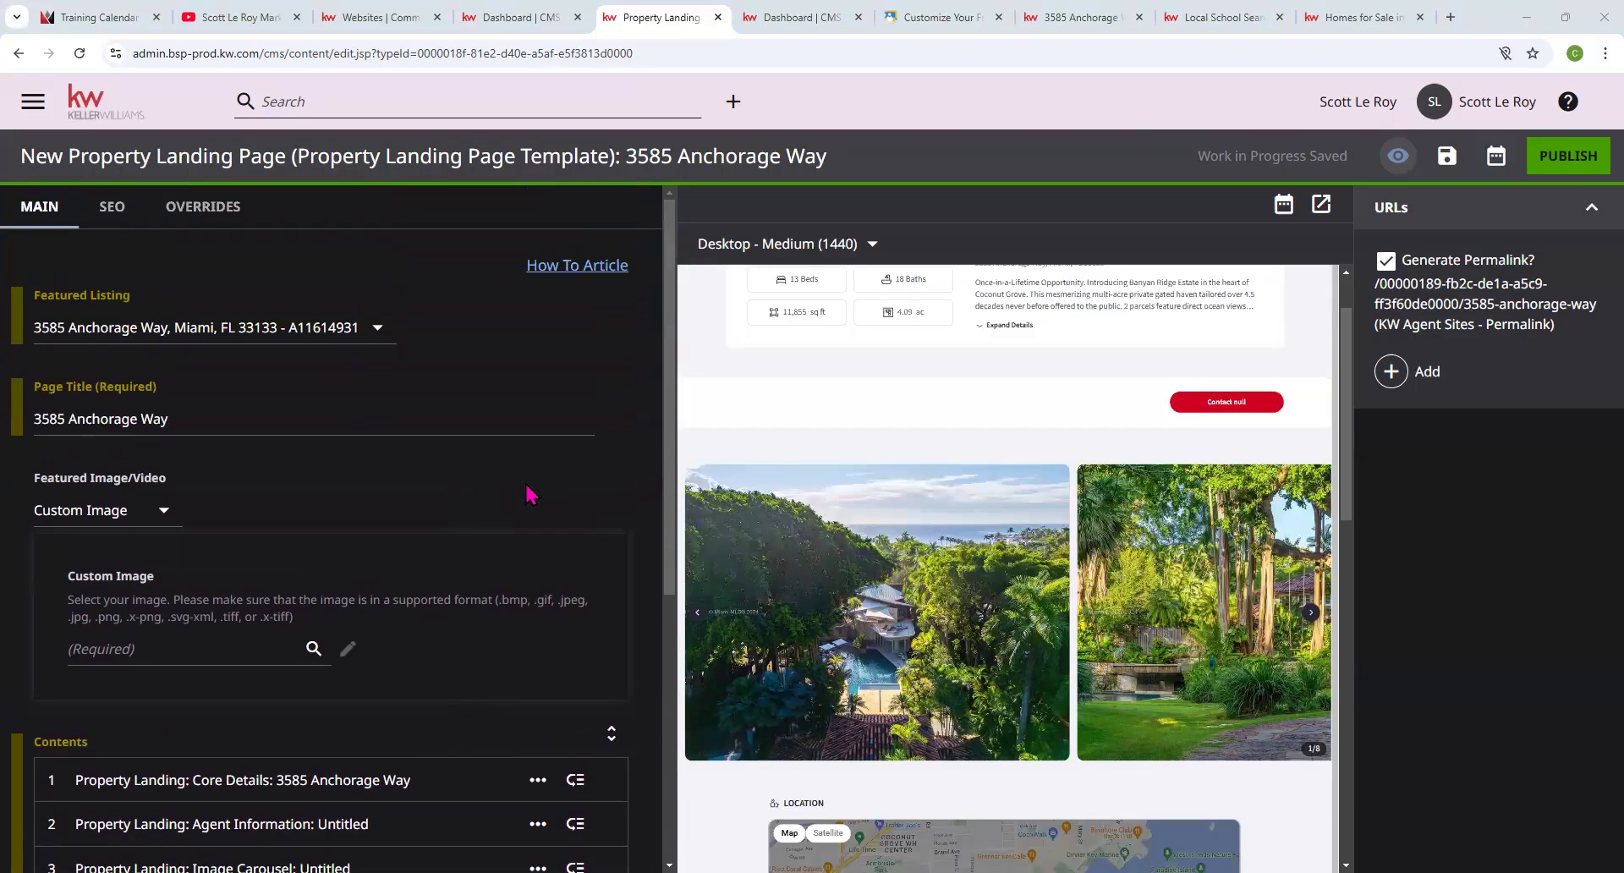
Scroll through the editor to review the page, selecting the word 'Template' in the heading.
{"action": "scroll", "coordinate": [531, 488], "scroll_direction": "down", "scroll_amount": 5}
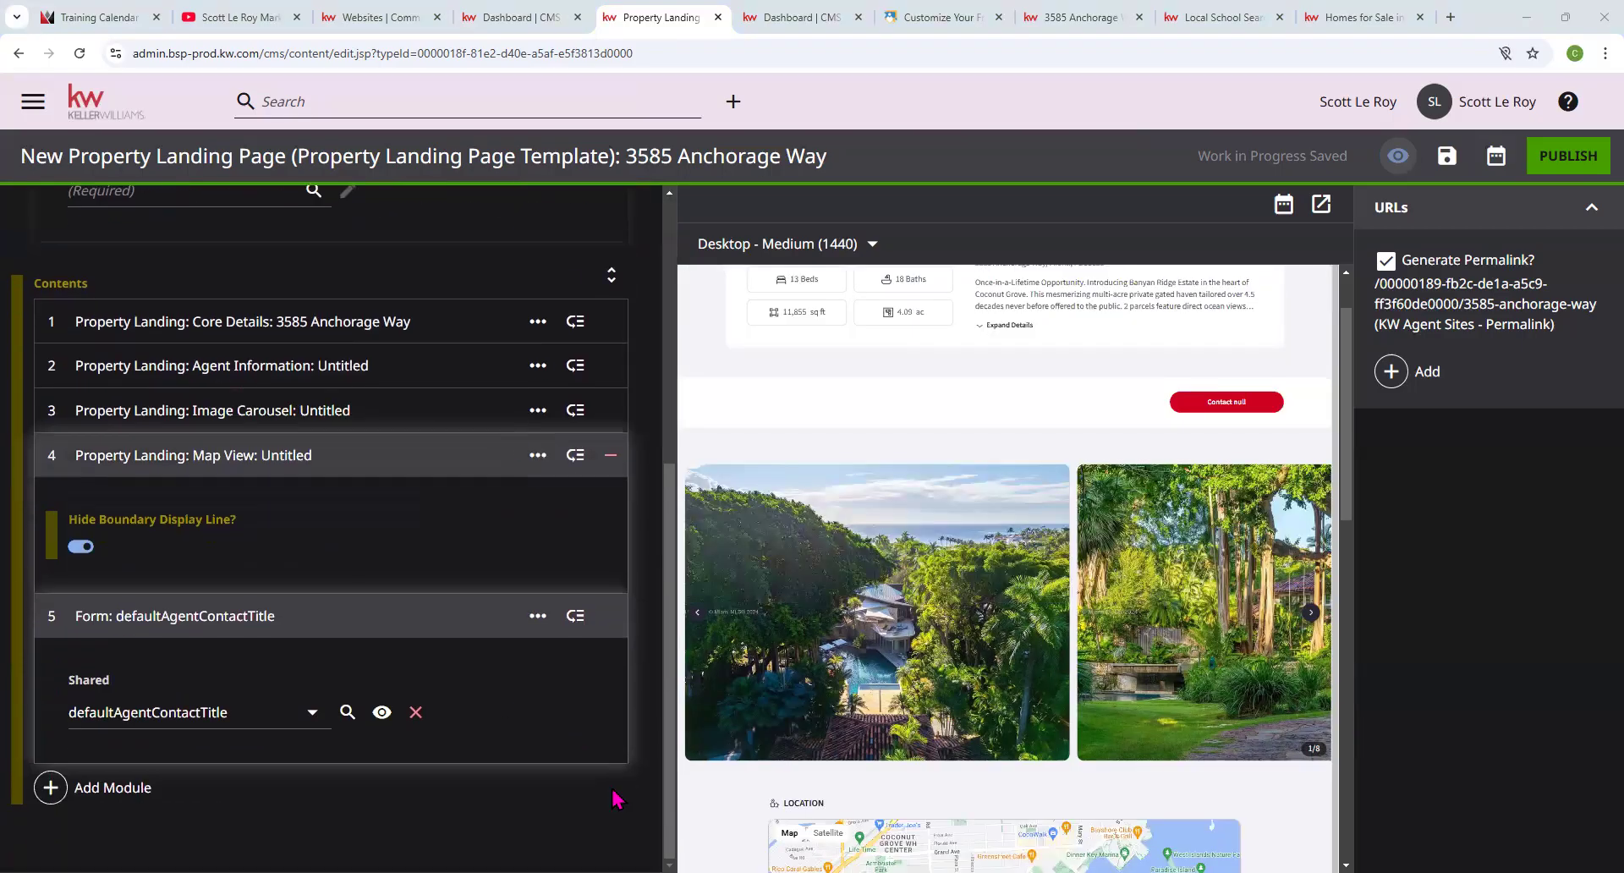
{"action": "scroll", "coordinate": [403, 480], "scroll_direction": "up", "scroll_amount": 5}
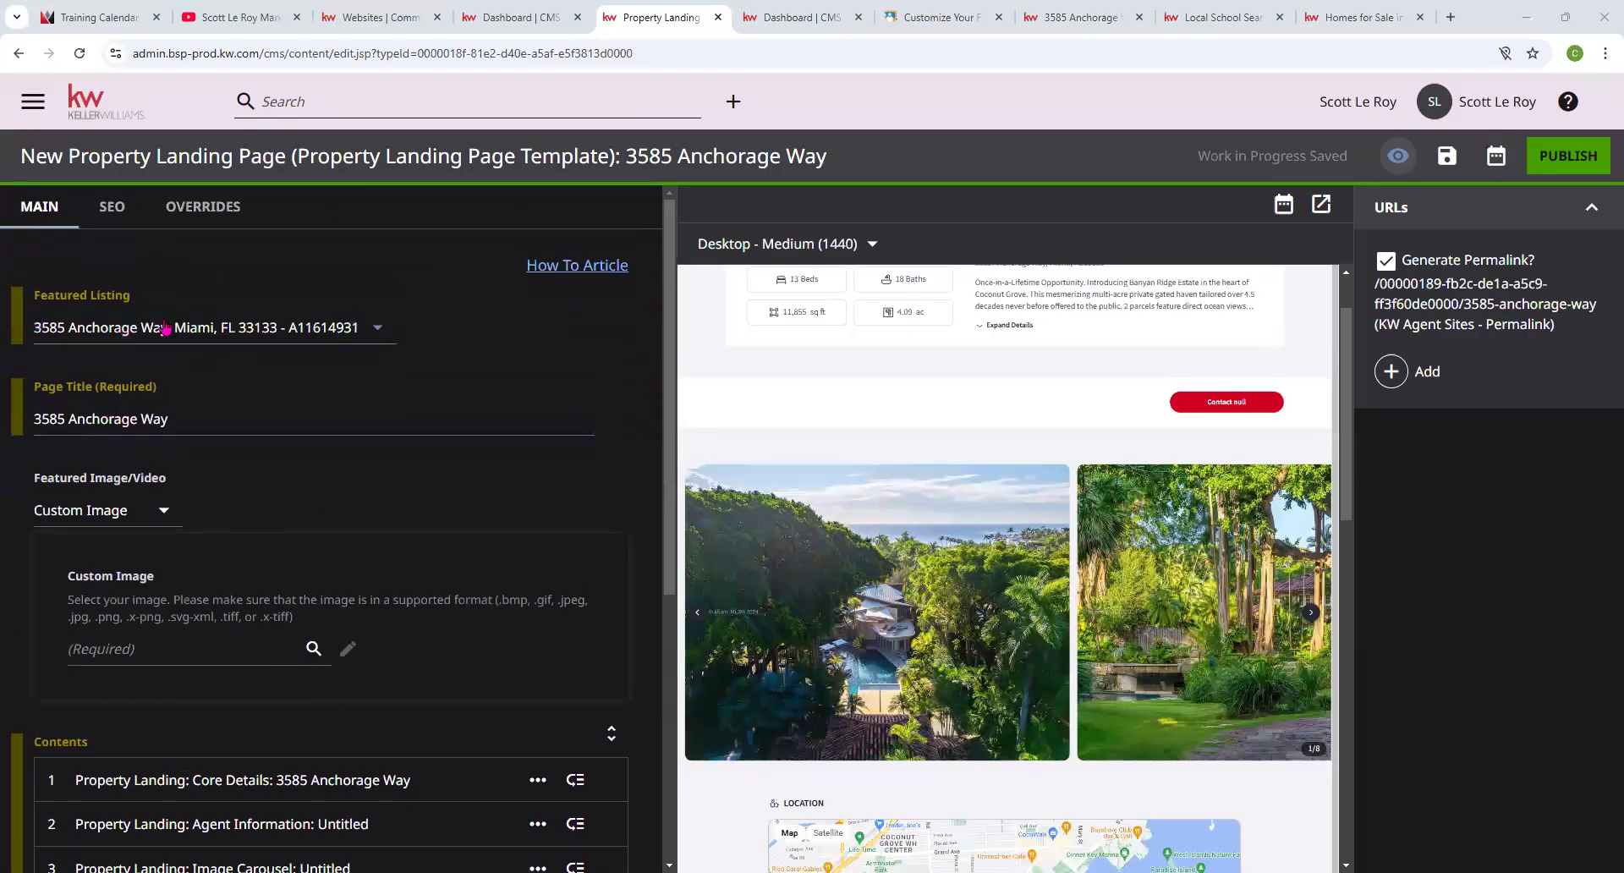
{"action": "scroll", "coordinate": [1004, 530], "scroll_direction": "up", "scroll_amount": 1}
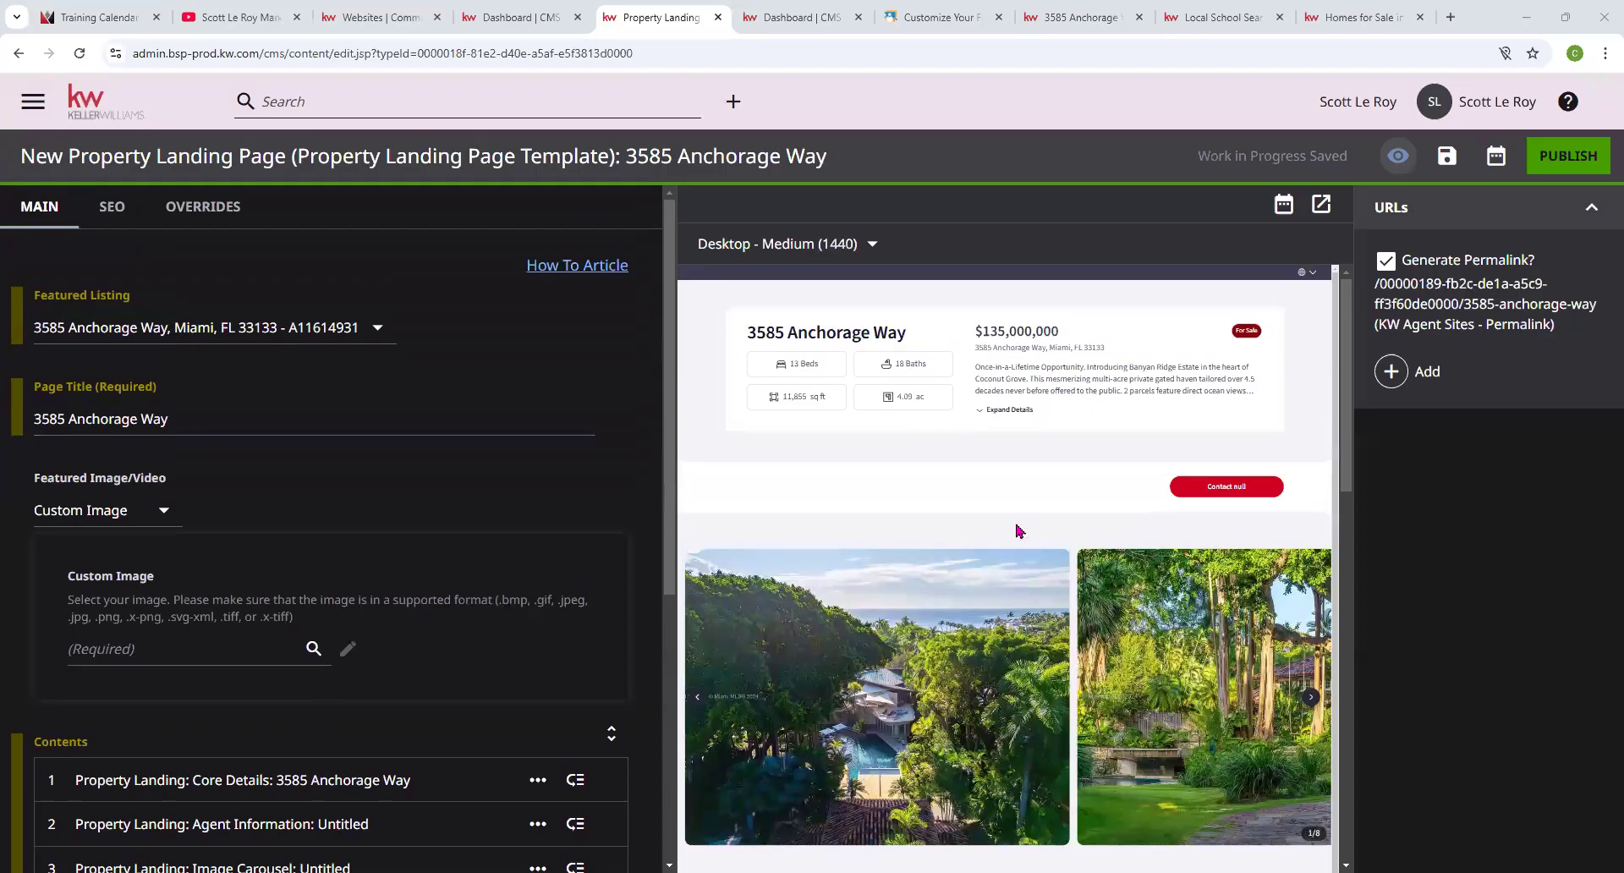
{"action": "scroll", "coordinate": [296, 727], "scroll_direction": "down", "scroll_amount": 2}
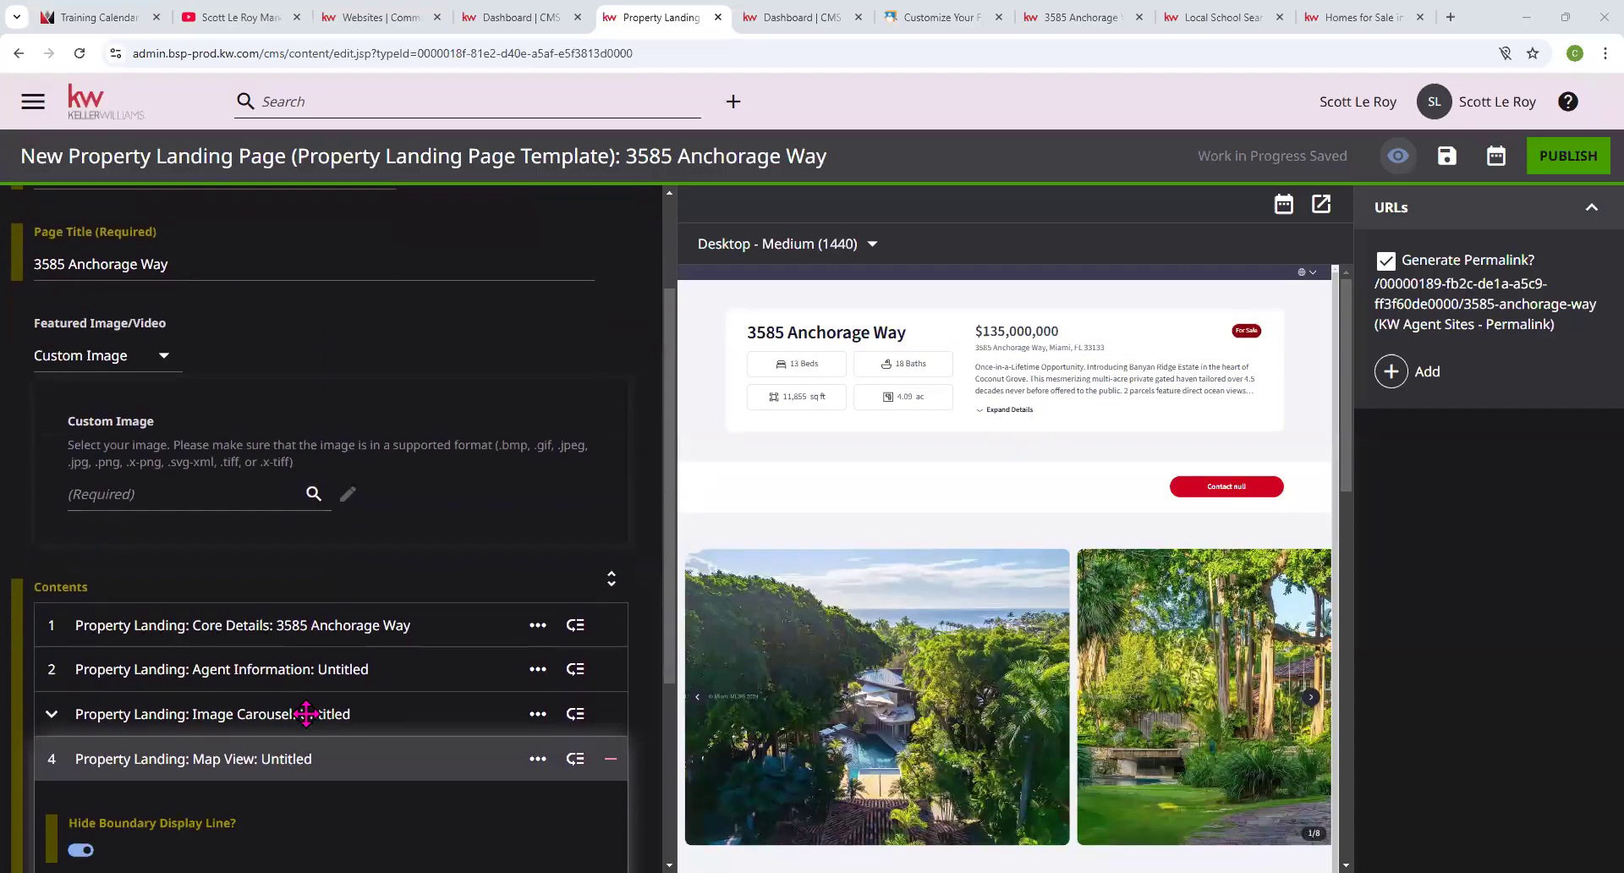
{"action": "scroll", "coordinate": [385, 647], "scroll_direction": "up", "scroll_amount": 2}
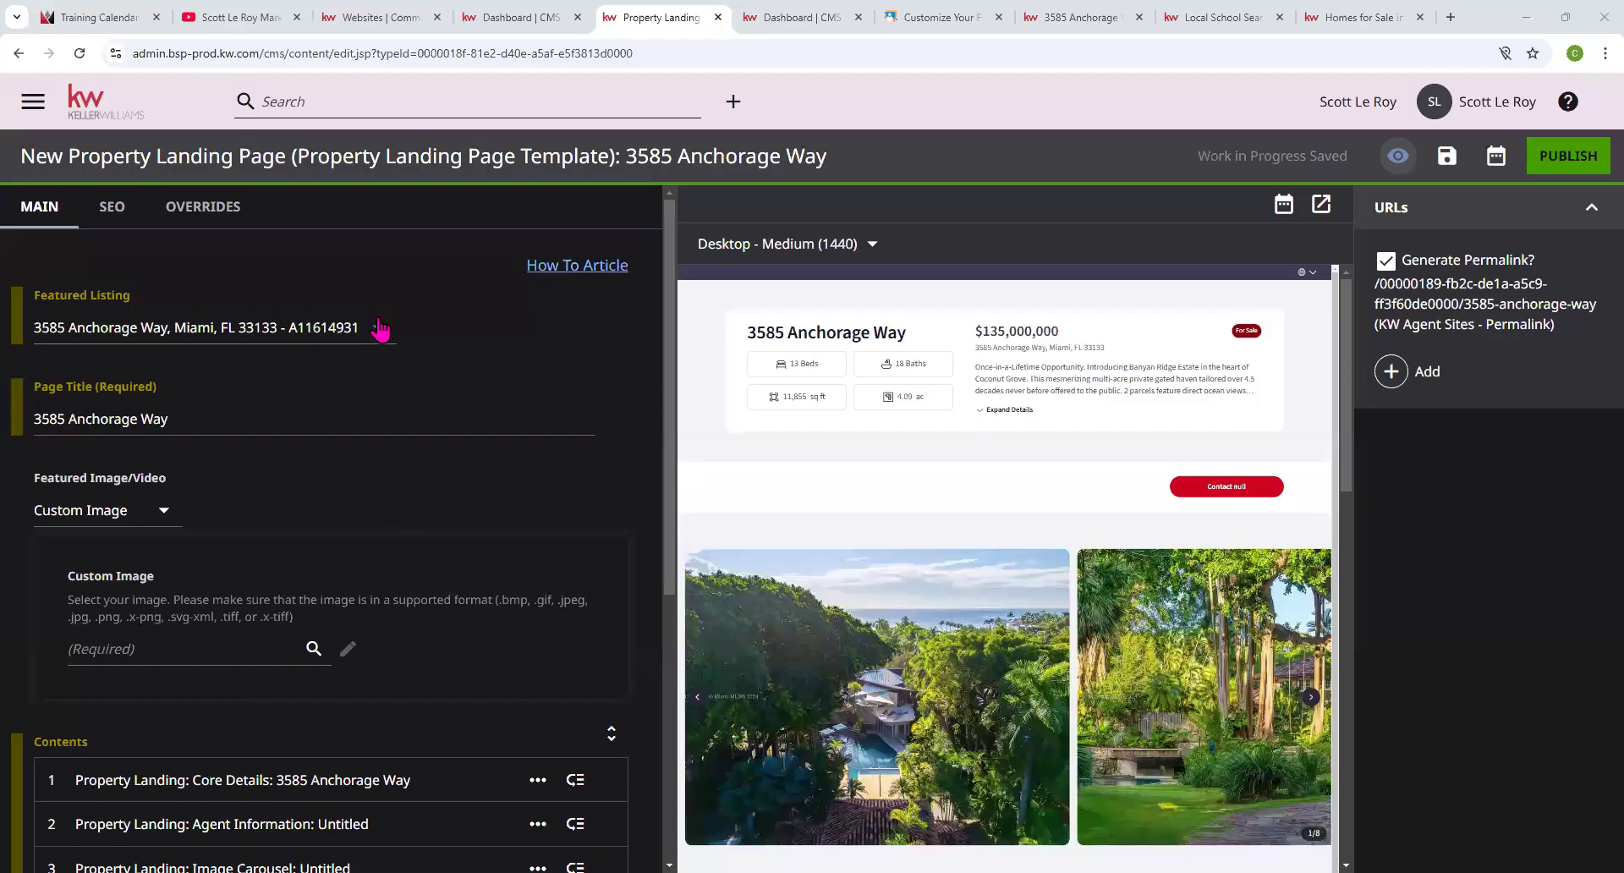
{"action": "left_click_drag", "start_coordinate": [521, 154], "coordinate": [617, 155]}
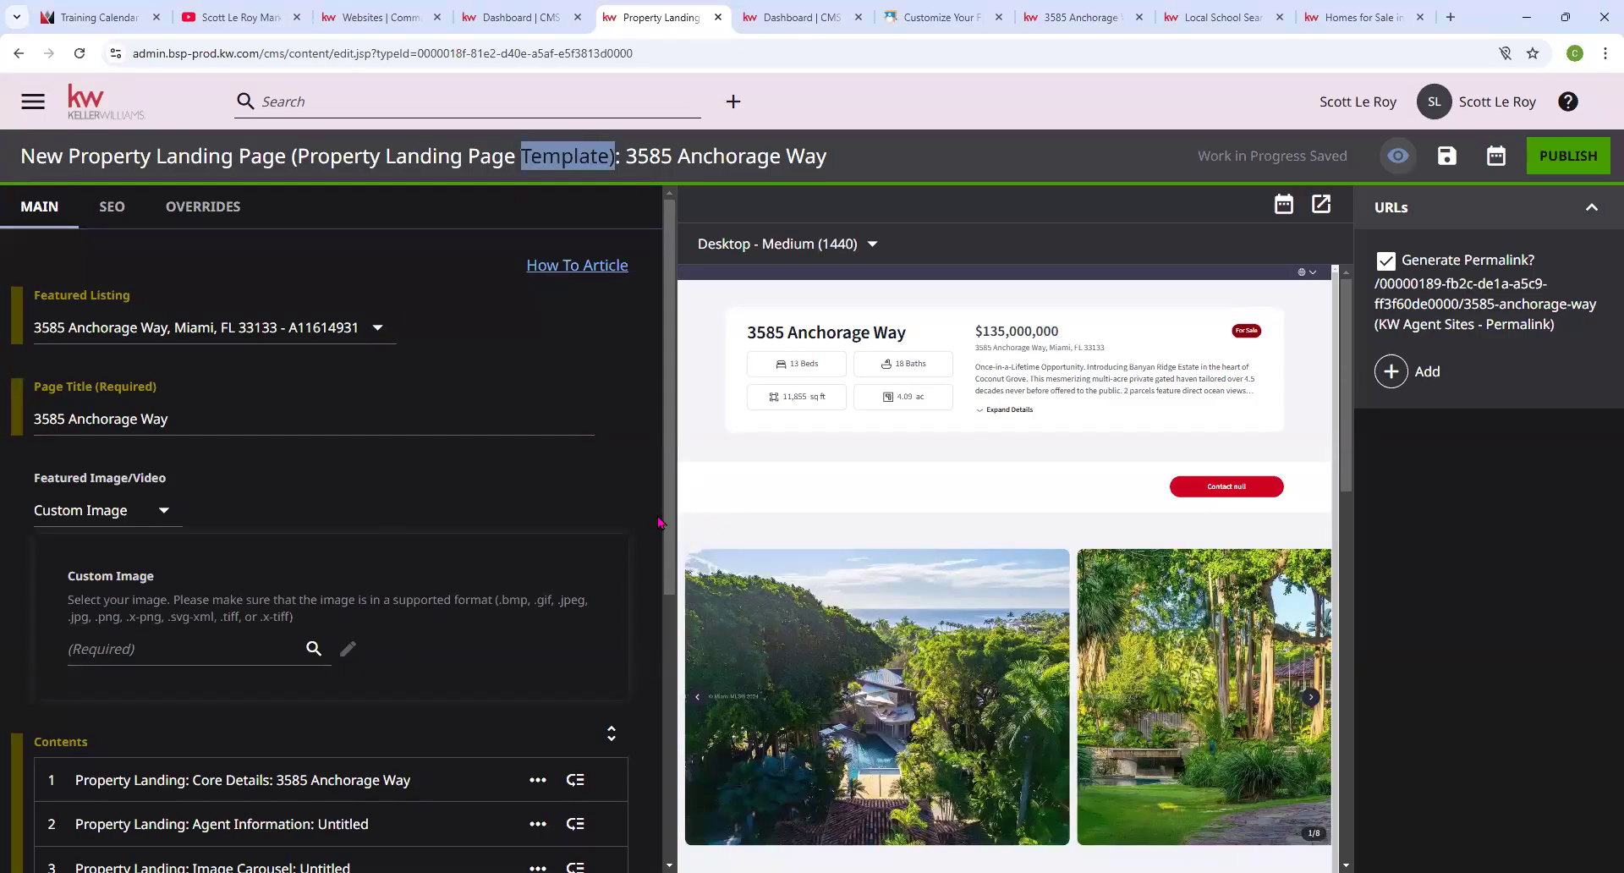
{"action": "scroll", "coordinate": [590, 521], "scroll_direction": "down", "scroll_amount": 1}
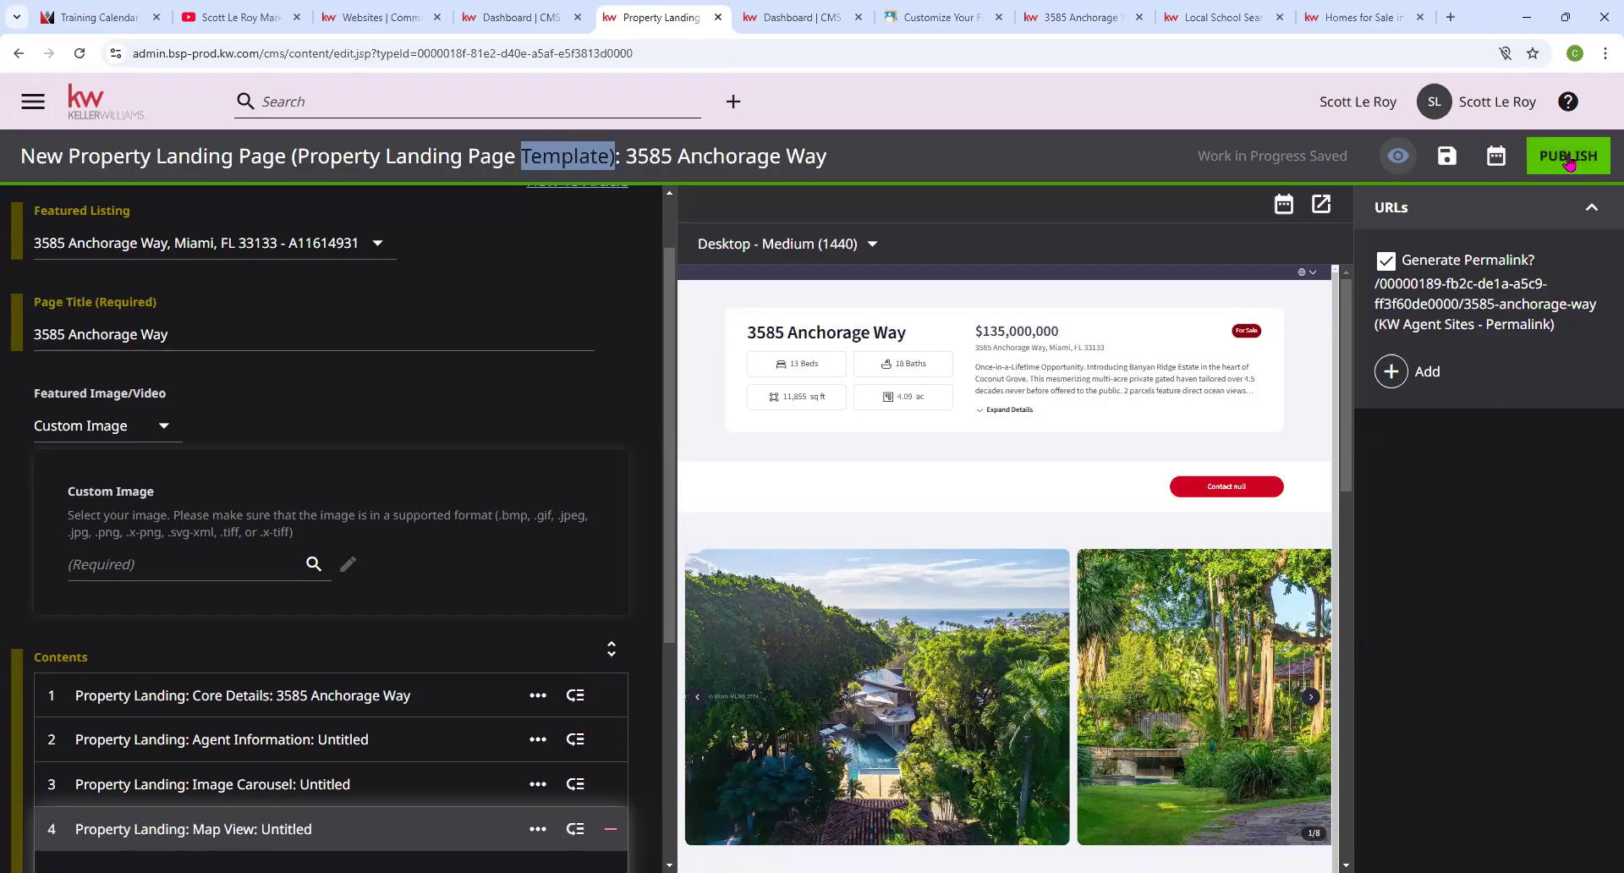
{"action": "scroll", "coordinate": [449, 667], "scroll_direction": "down", "scroll_amount": 1}
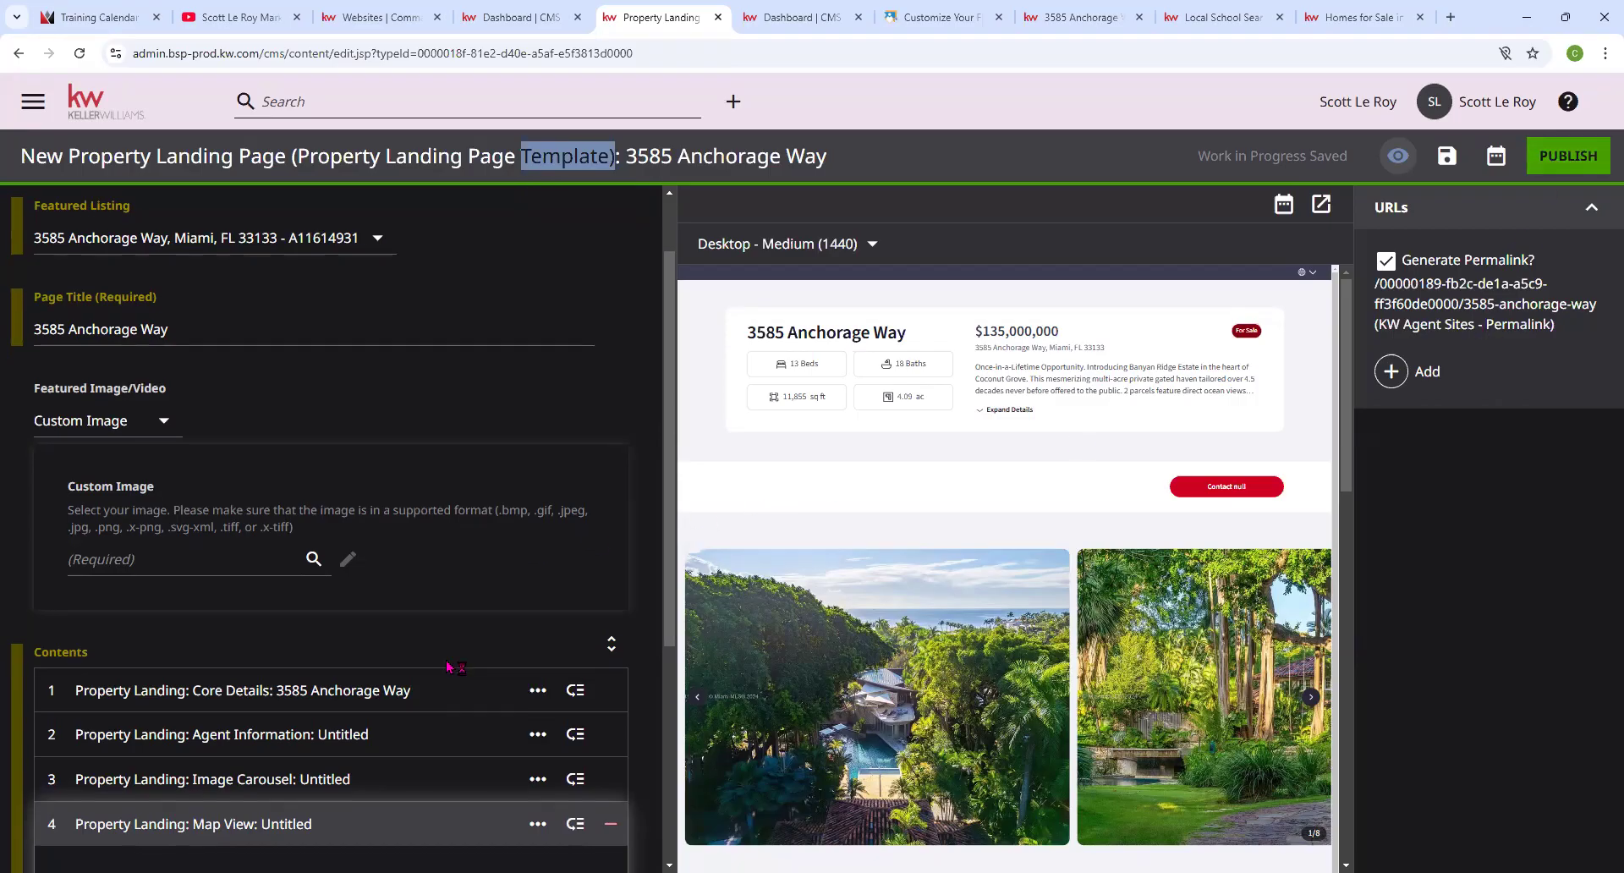
{"action": "scroll", "coordinate": [449, 668], "scroll_direction": "down", "scroll_amount": 4}
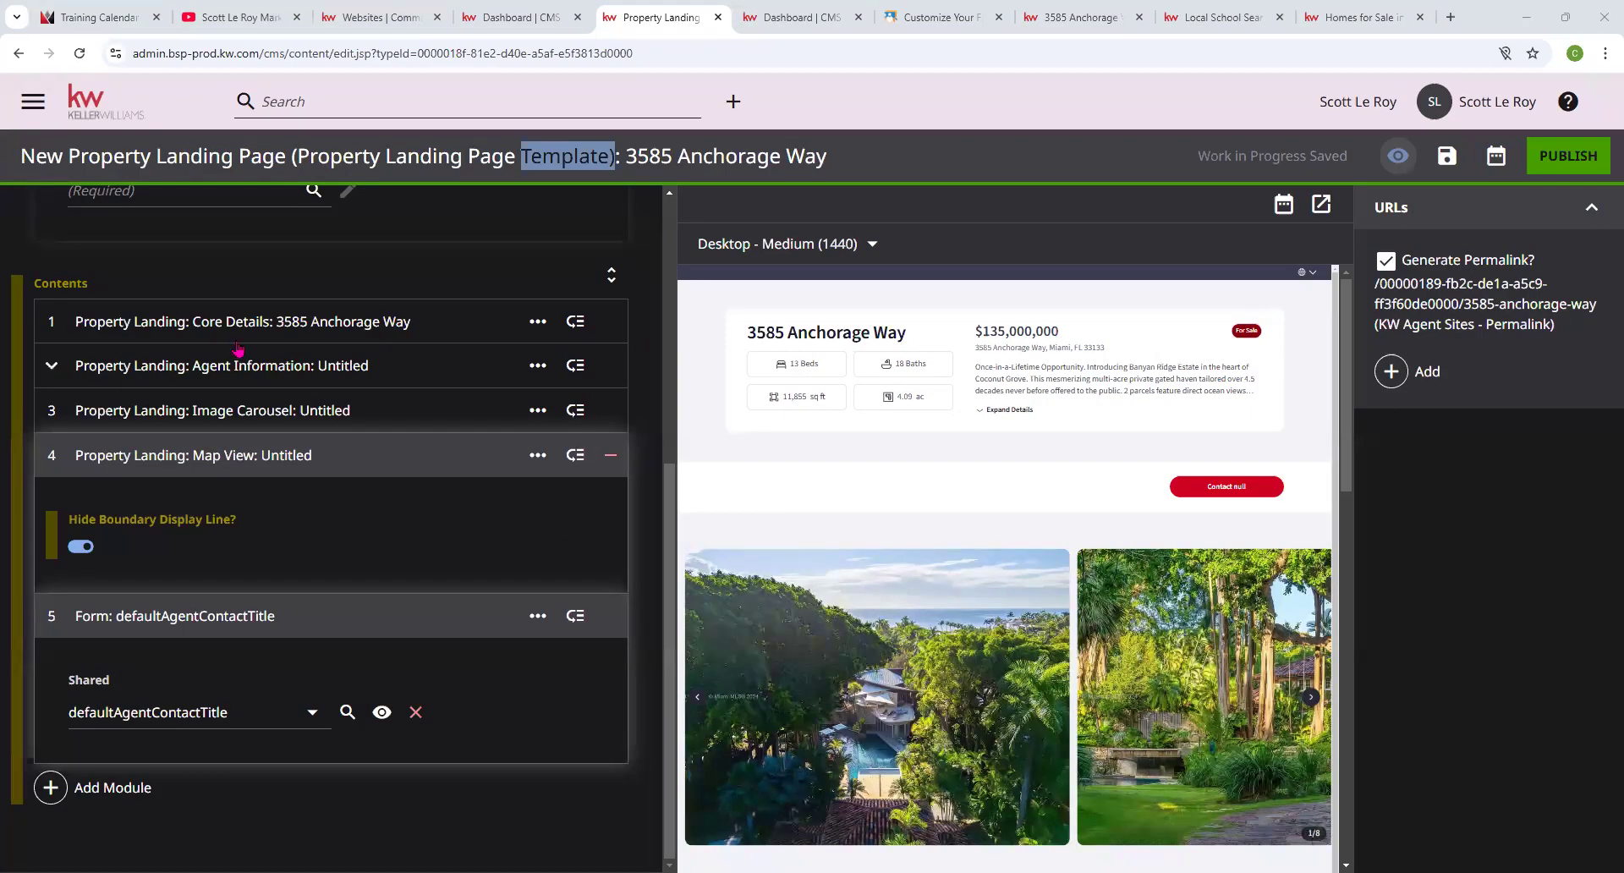
{"action": "scroll", "coordinate": [135, 231], "scroll_direction": "up", "scroll_amount": 5}
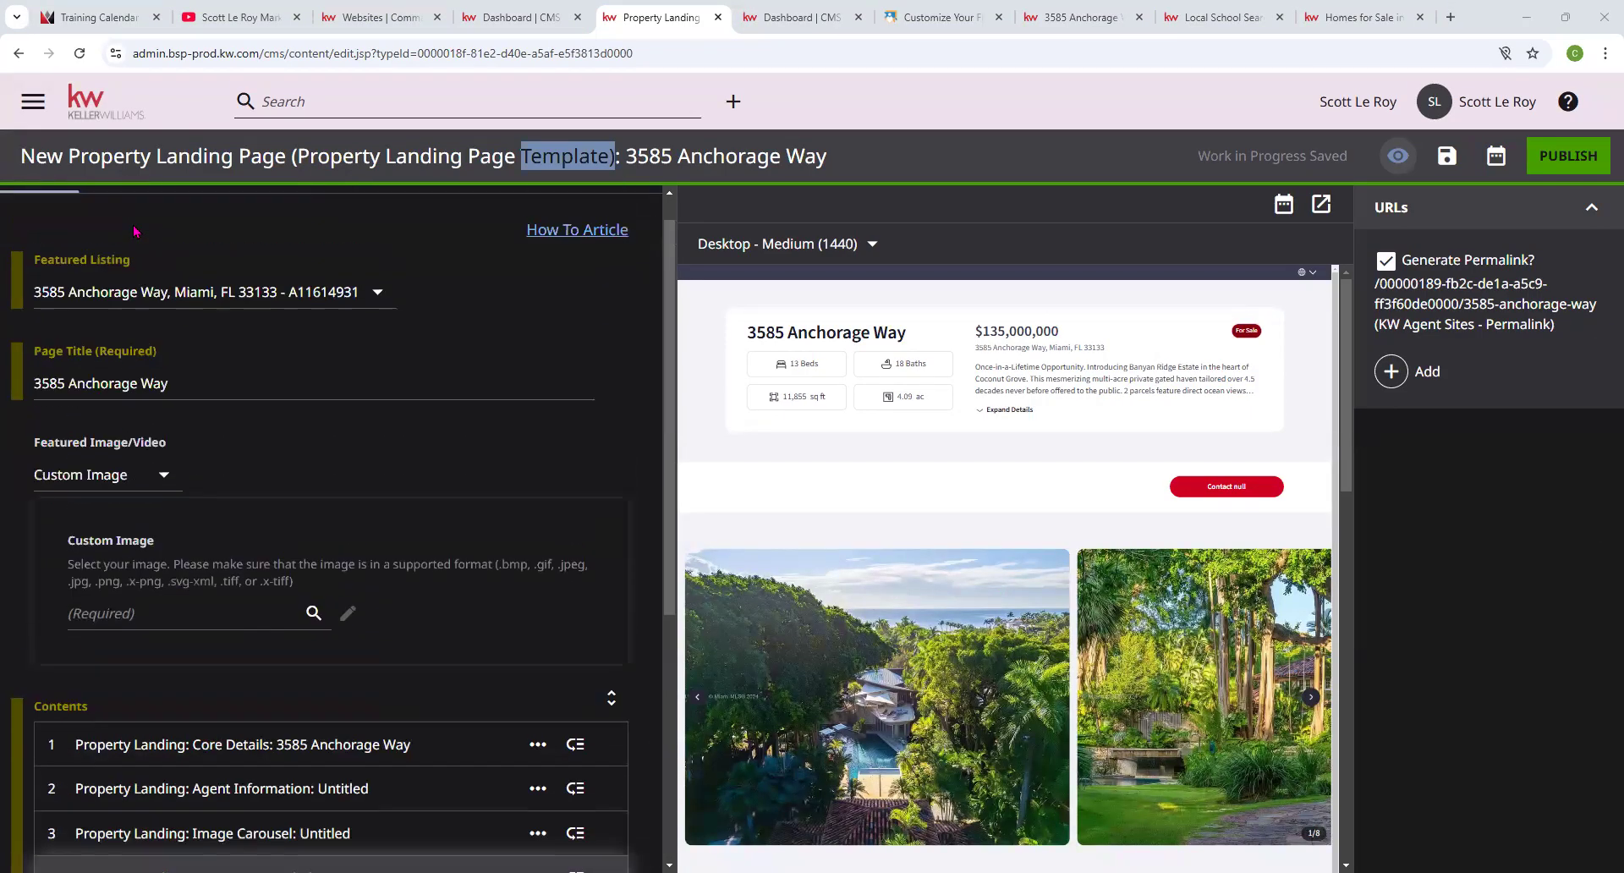
Exit the editor via the KW logo, confirm Leave, and go to the Websites | Command page.
{"action": "left_click", "coordinate": [95, 103]}
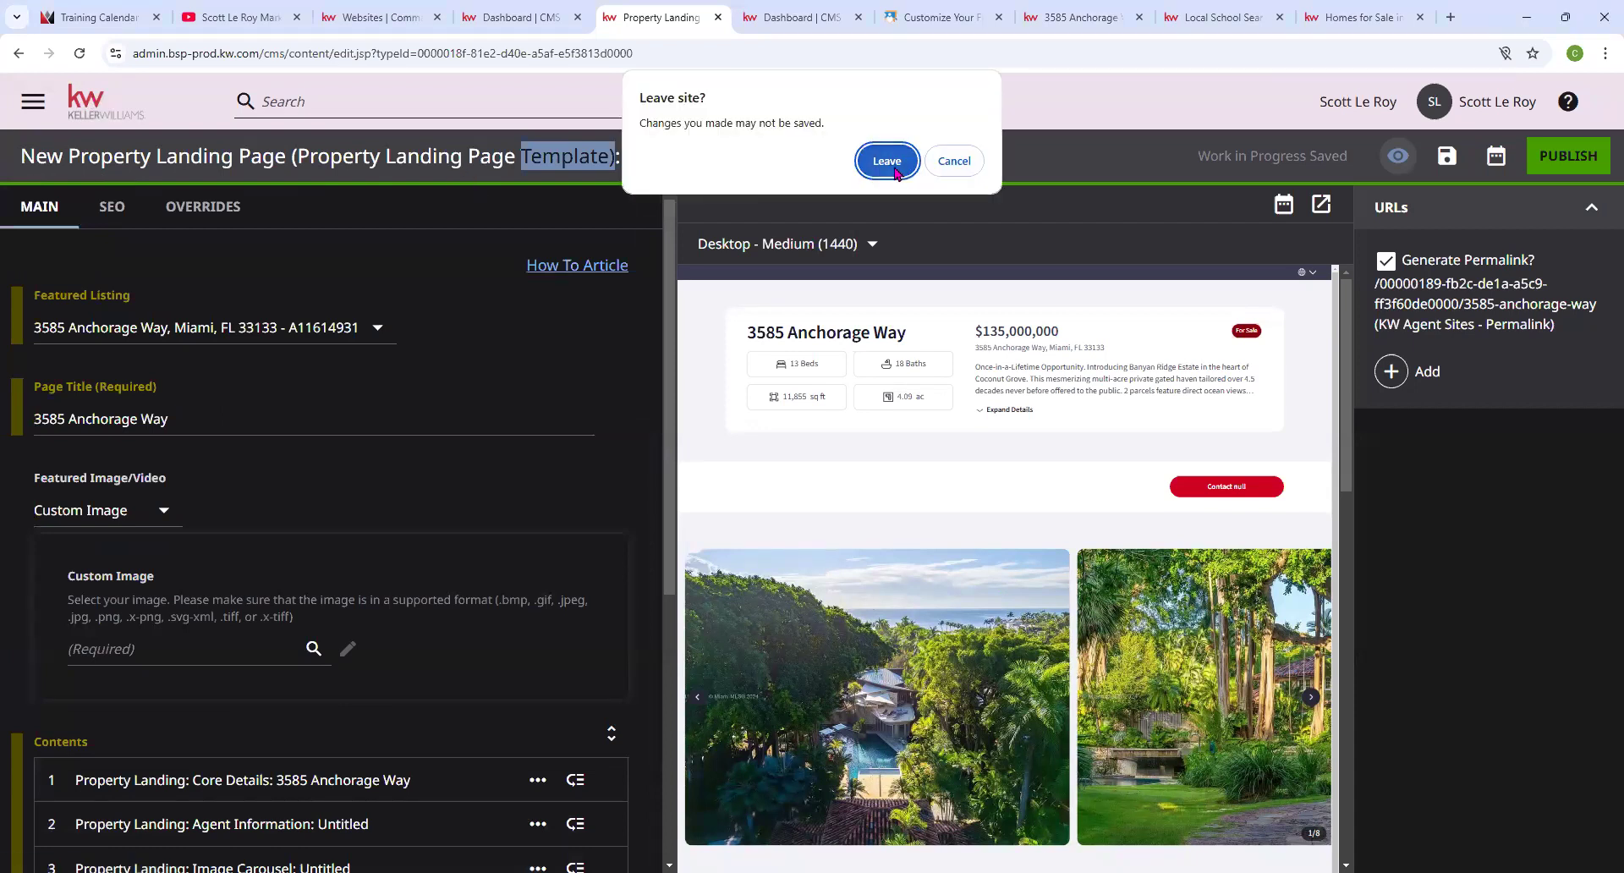
{"action": "left_click", "coordinate": [887, 161]}
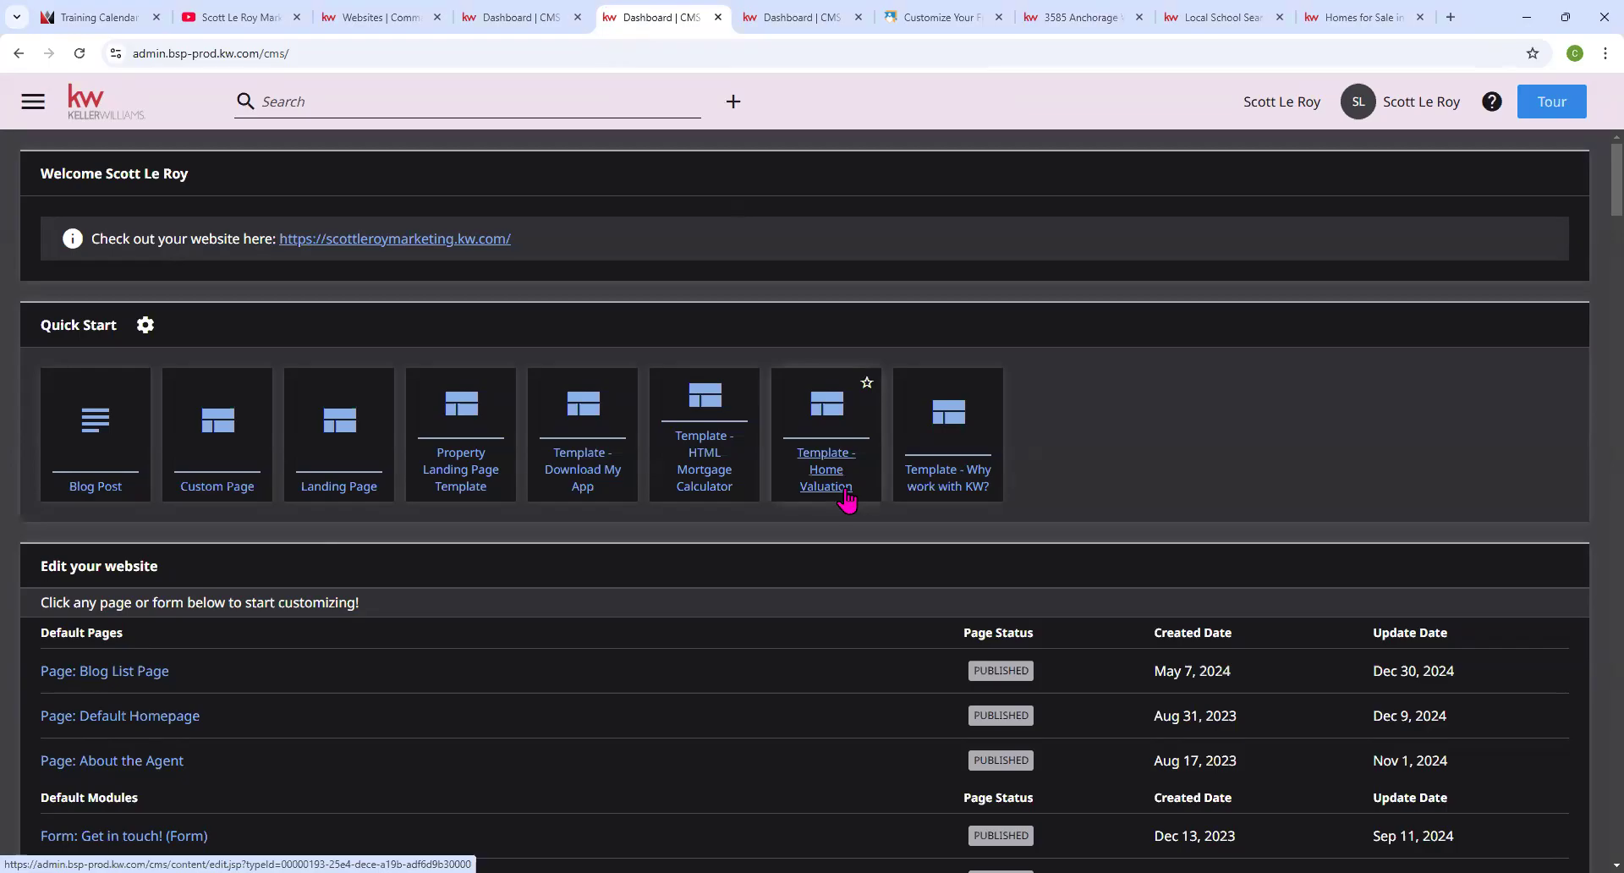
{"action": "left_click", "coordinate": [367, 17]}
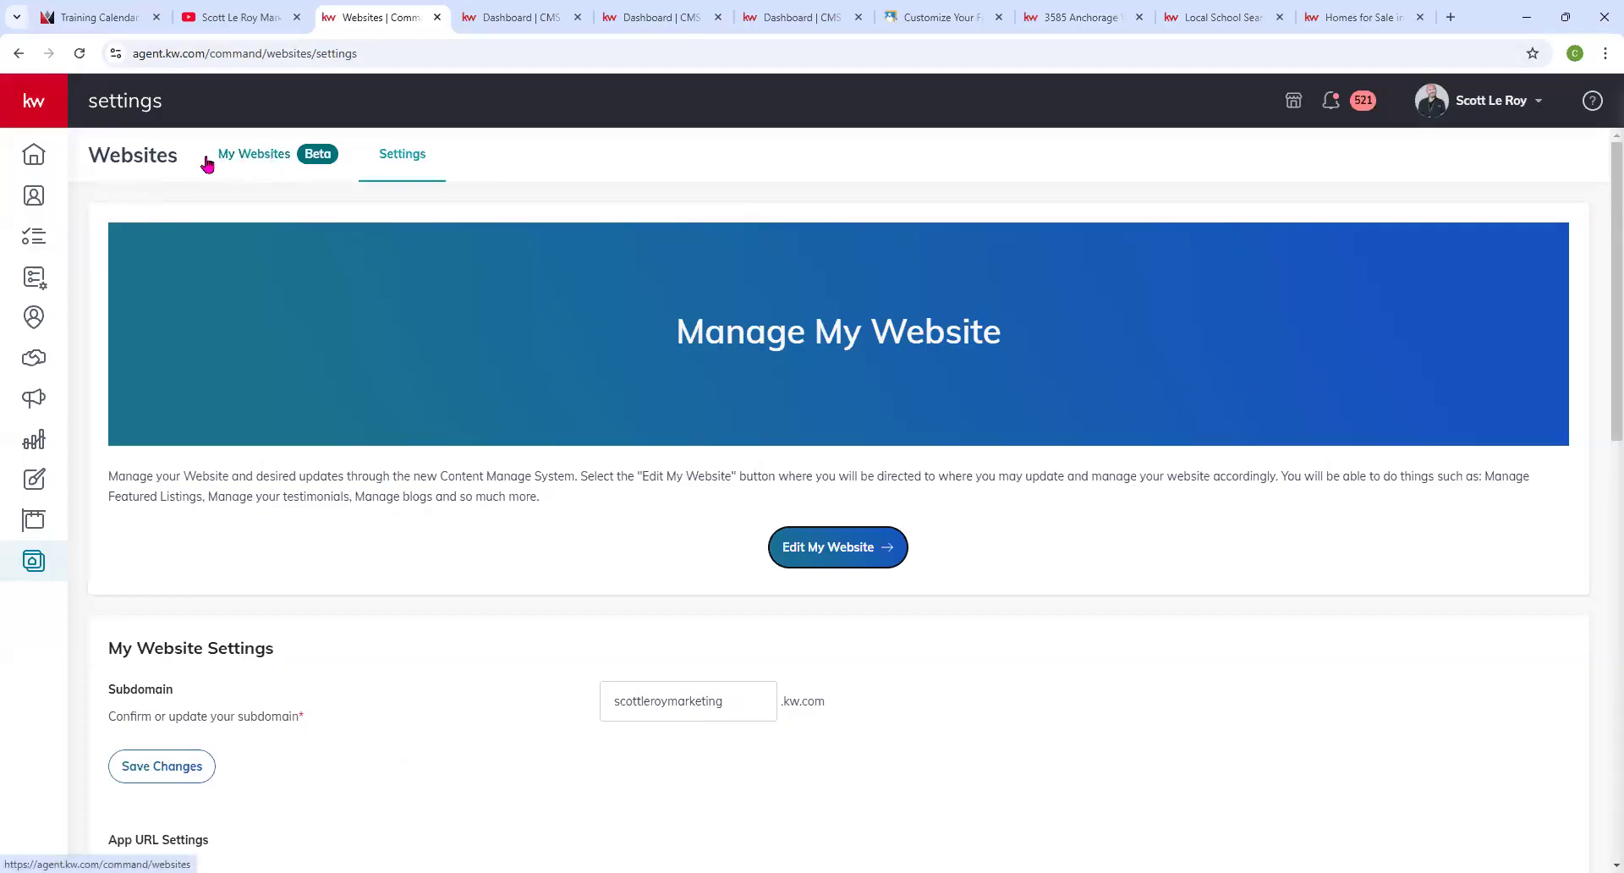
Copy the agent website's URL from My Websites, then switch to the Local School Search page.
{"action": "left_click", "coordinate": [263, 160]}
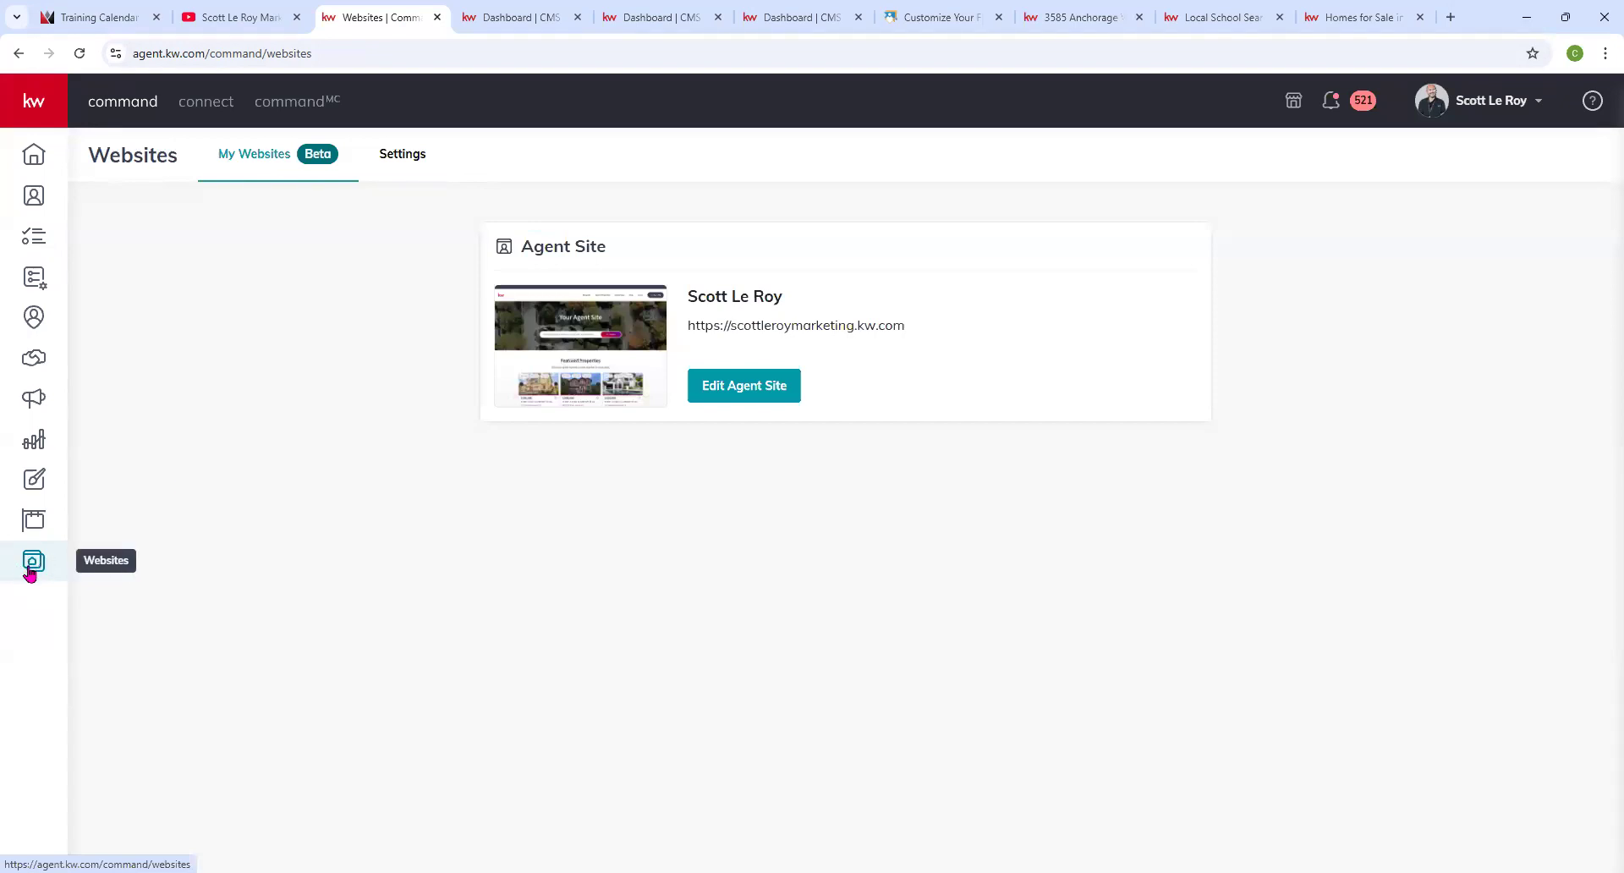
{"action": "triple_click", "coordinate": [796, 323]}
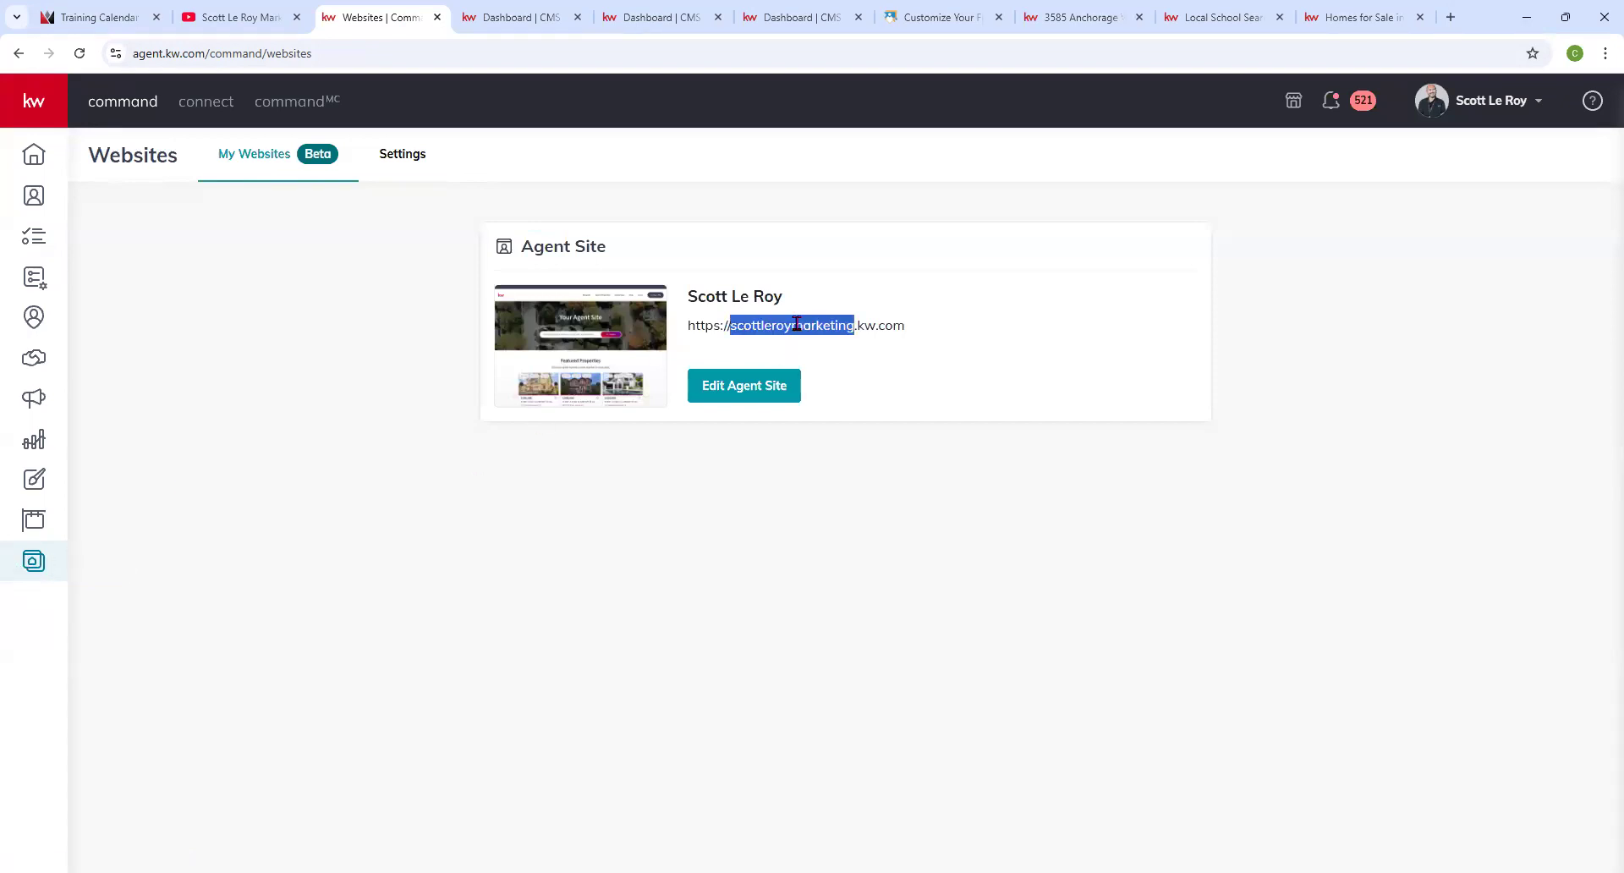
{"action": "right_click", "coordinate": [796, 324]}
{"action": "left_click", "coordinate": [825, 345]}
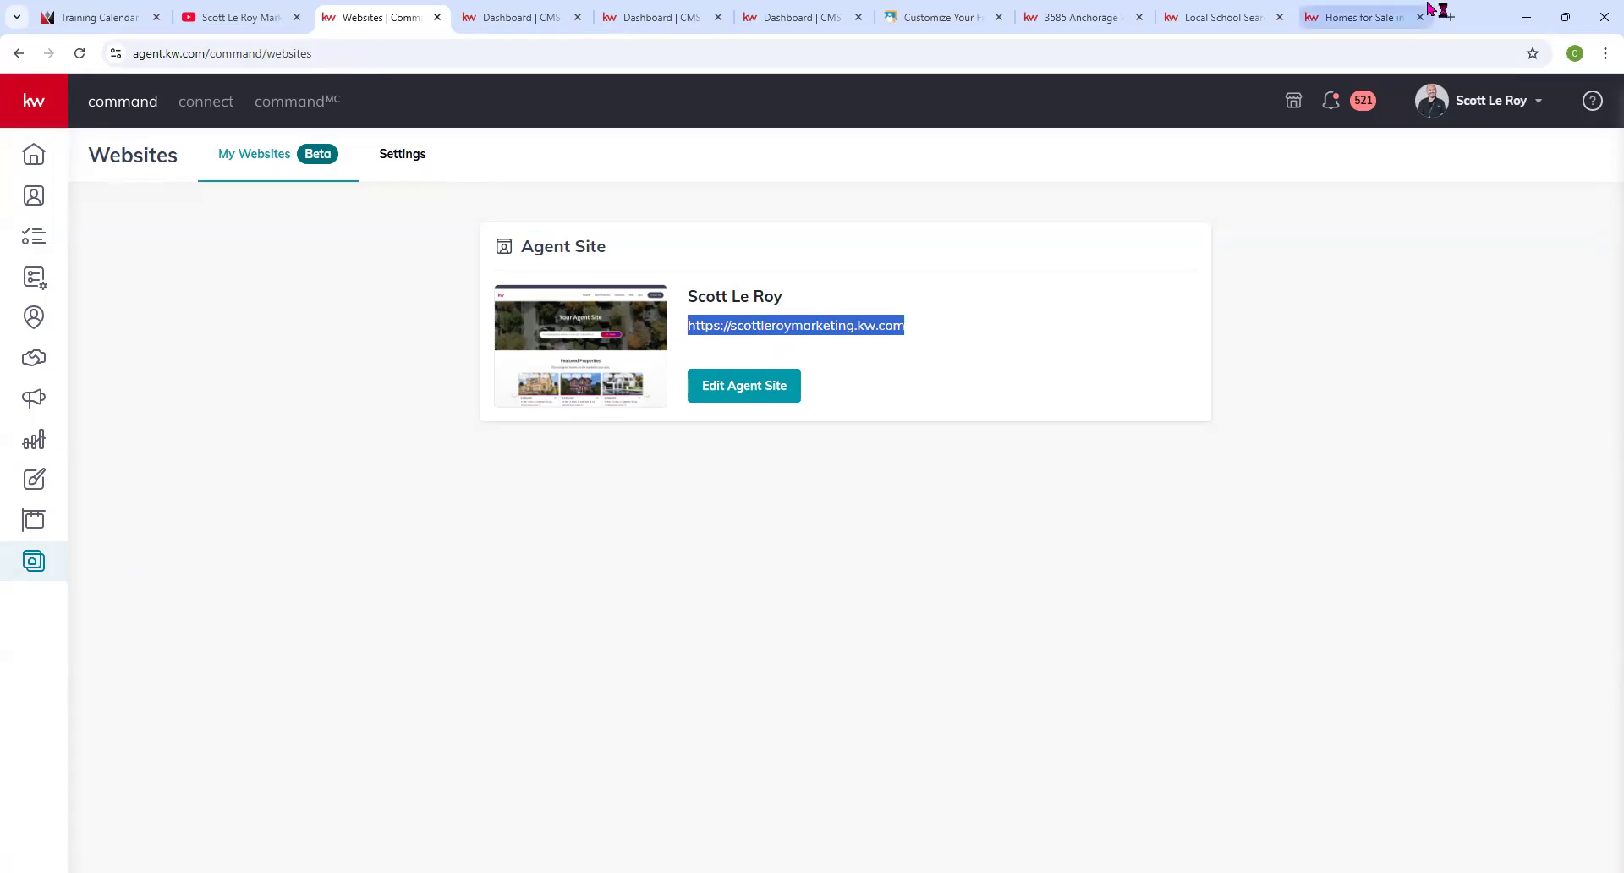
{"action": "left_click", "coordinate": [1389, 23]}
Load the agent website's home page by pasting the copied site address.
{"action": "left_click", "coordinate": [1218, 17]}
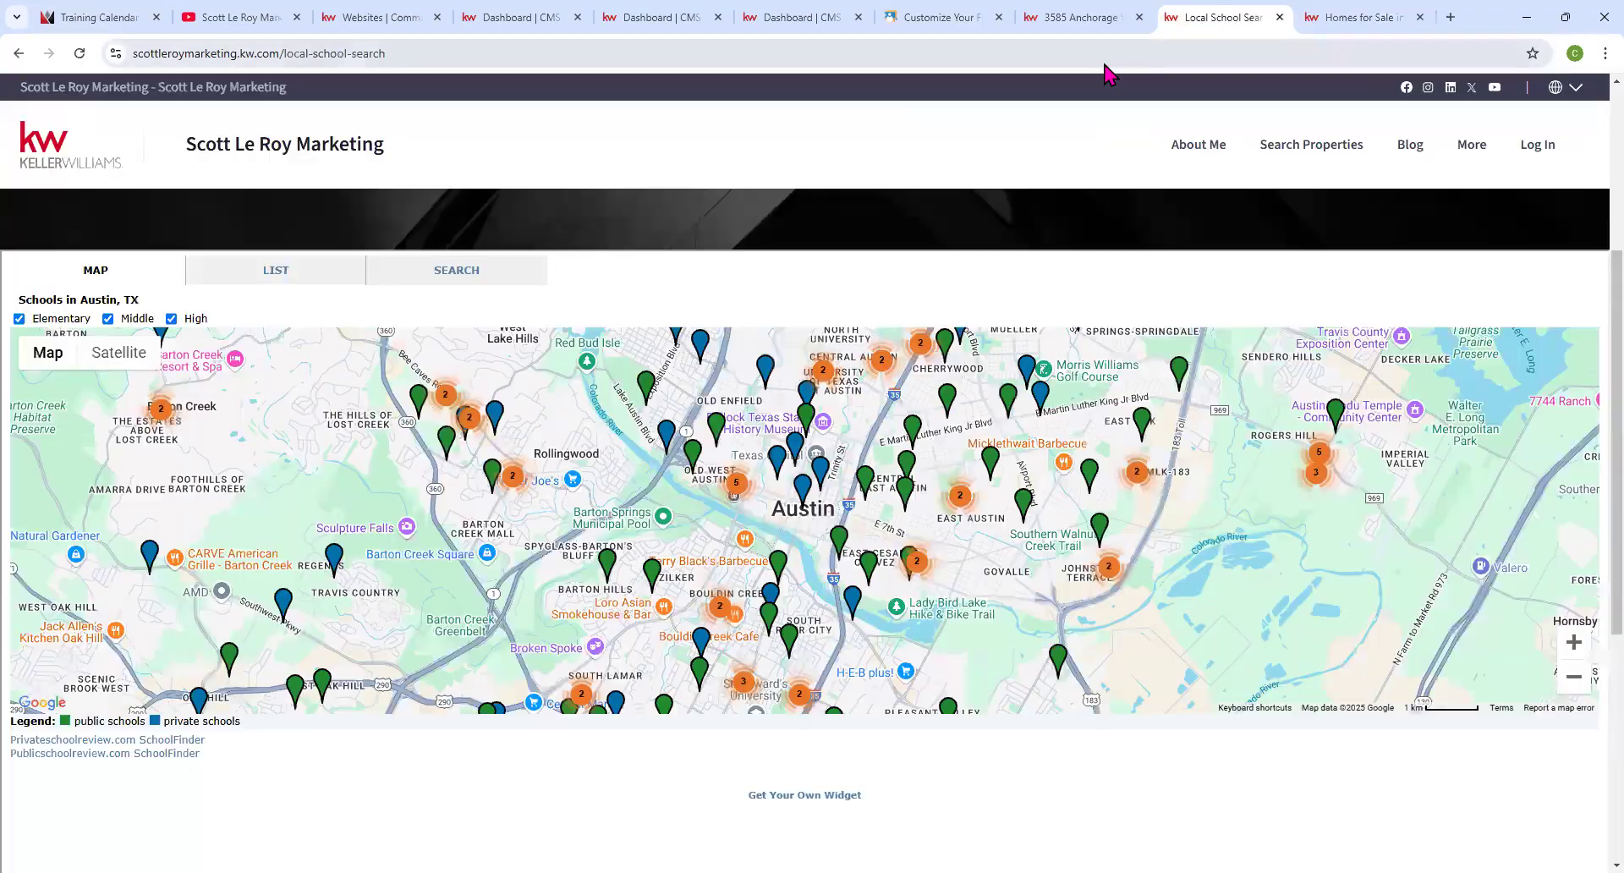
{"action": "left_click", "coordinate": [1098, 61]}
{"action": "key", "text": "ctrl+v"}
{"action": "key", "text": "Return"}
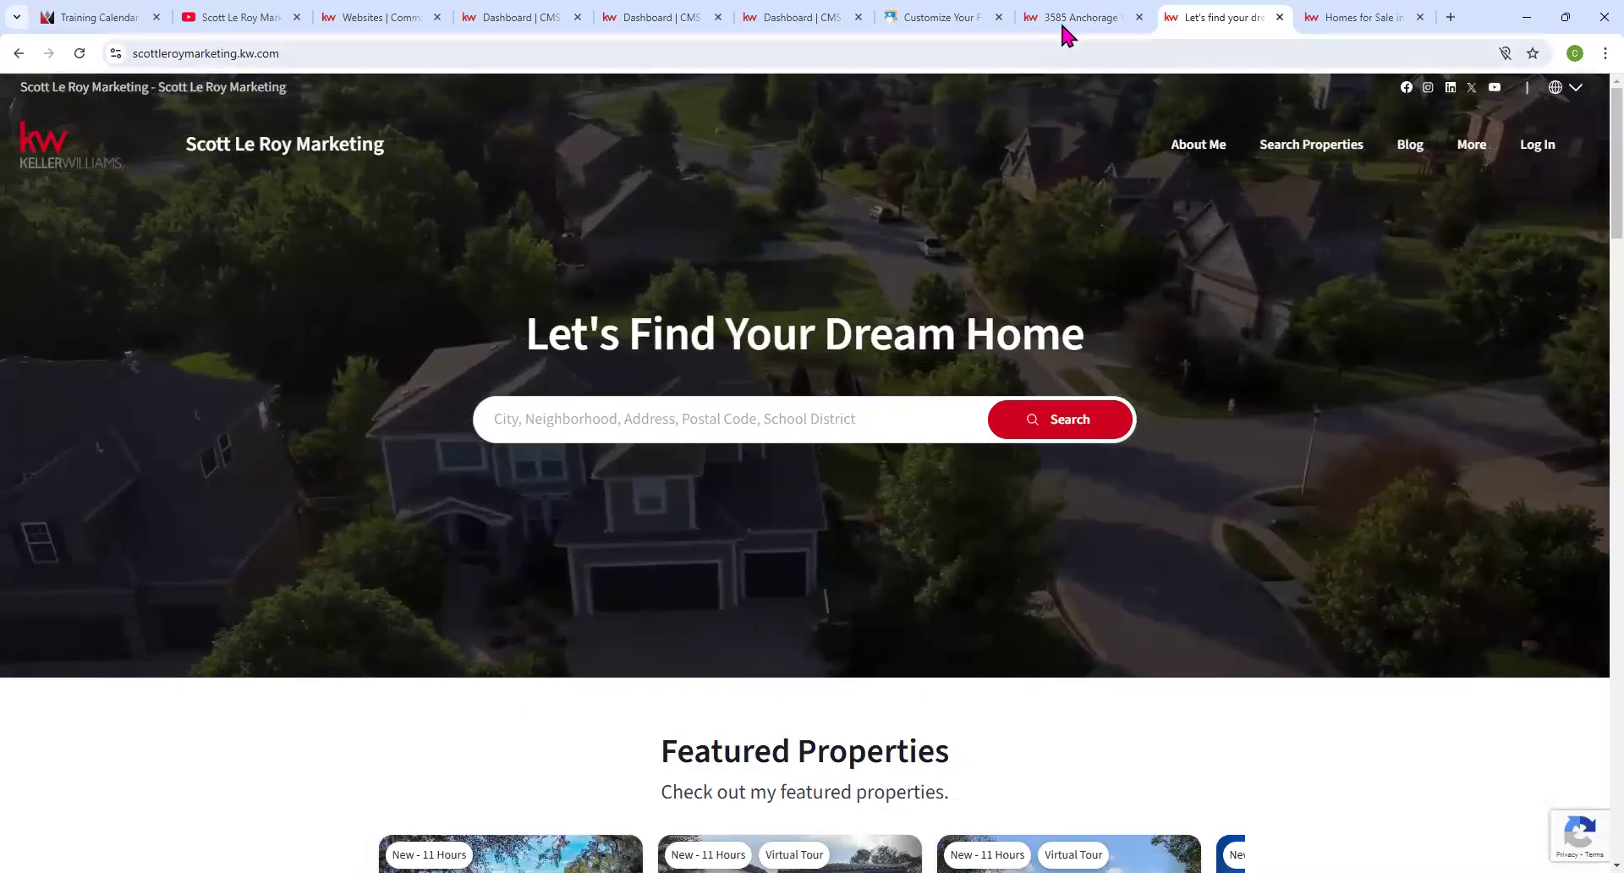
{"action": "left_click", "coordinate": [1067, 21]}
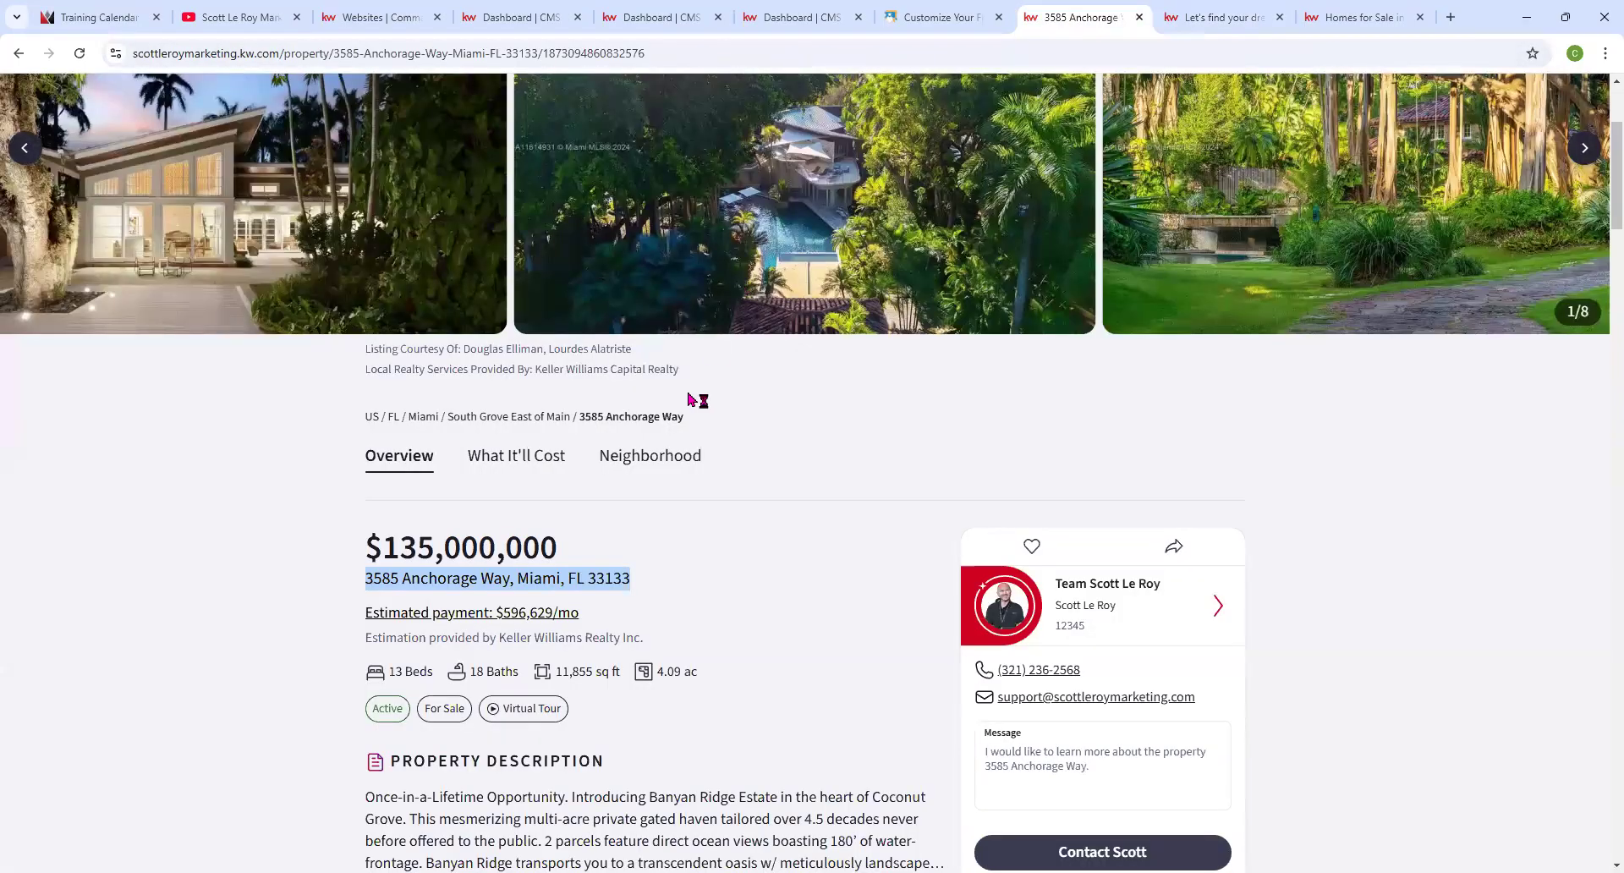
{"action": "right_click", "coordinate": [529, 588]}
{"action": "left_click", "coordinate": [554, 592]}
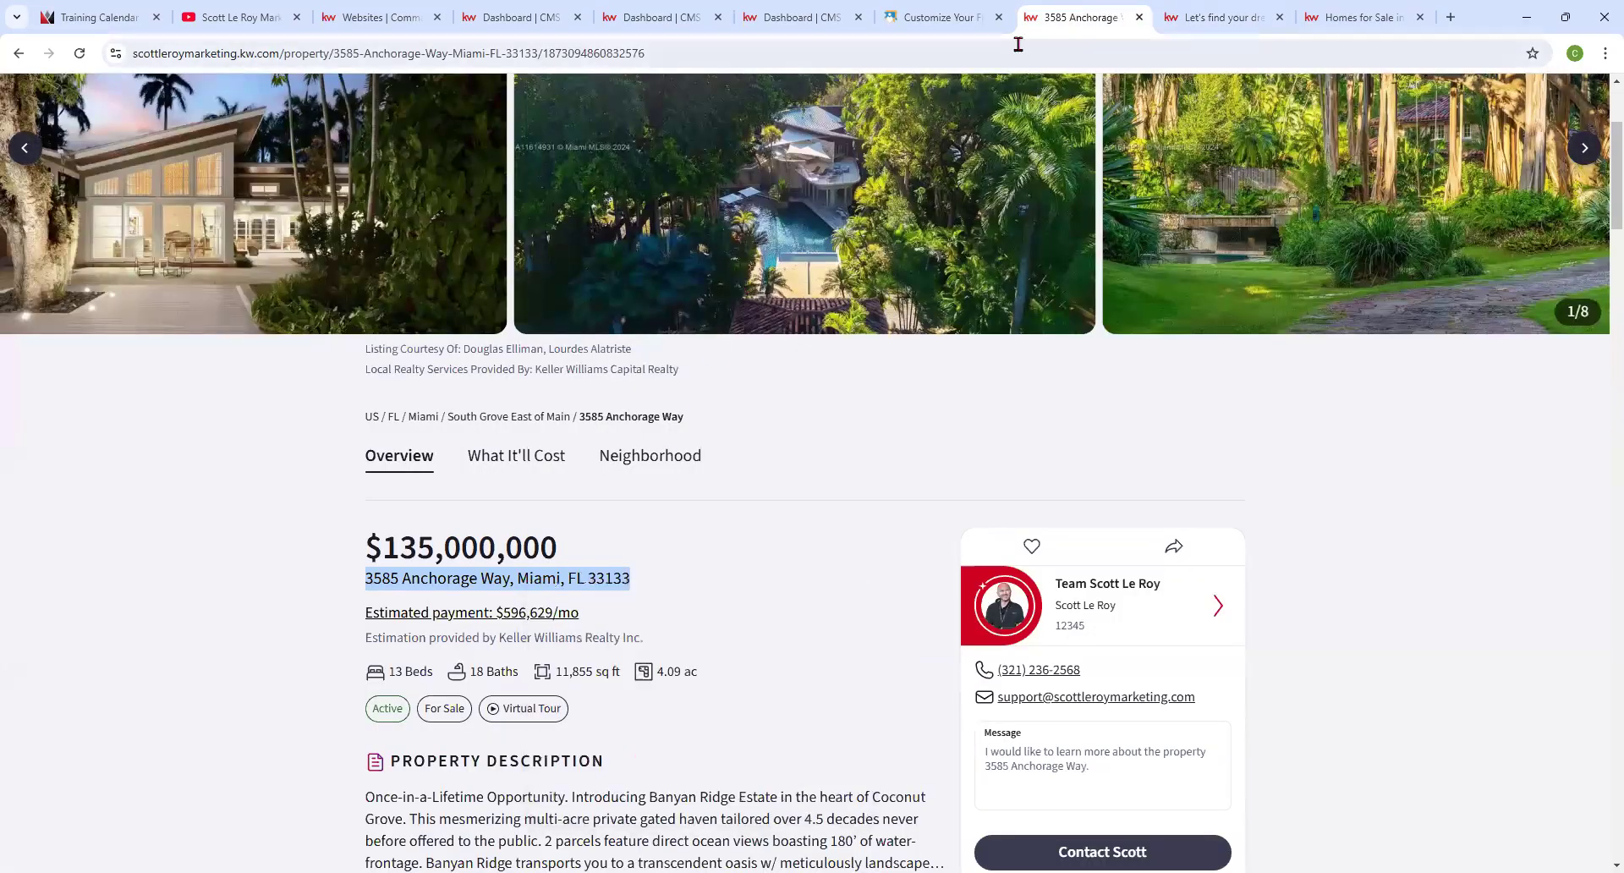
{"action": "left_click", "coordinate": [1235, 18]}
{"action": "left_click", "coordinate": [696, 421]}
{"action": "right_click", "coordinate": [699, 423]}
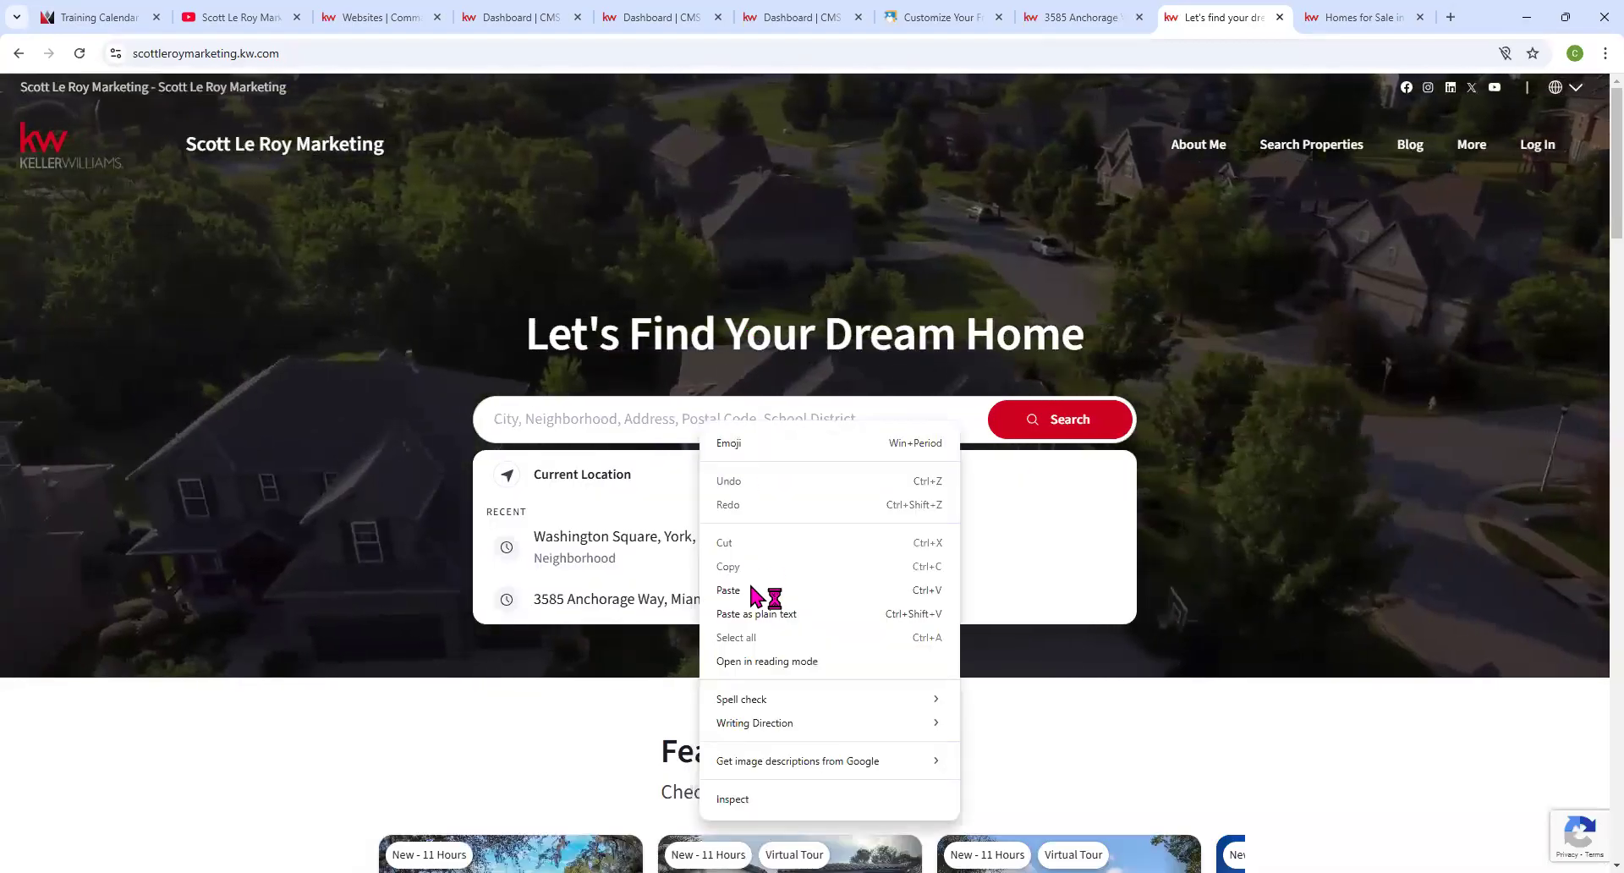
{"action": "left_click", "coordinate": [737, 590]}
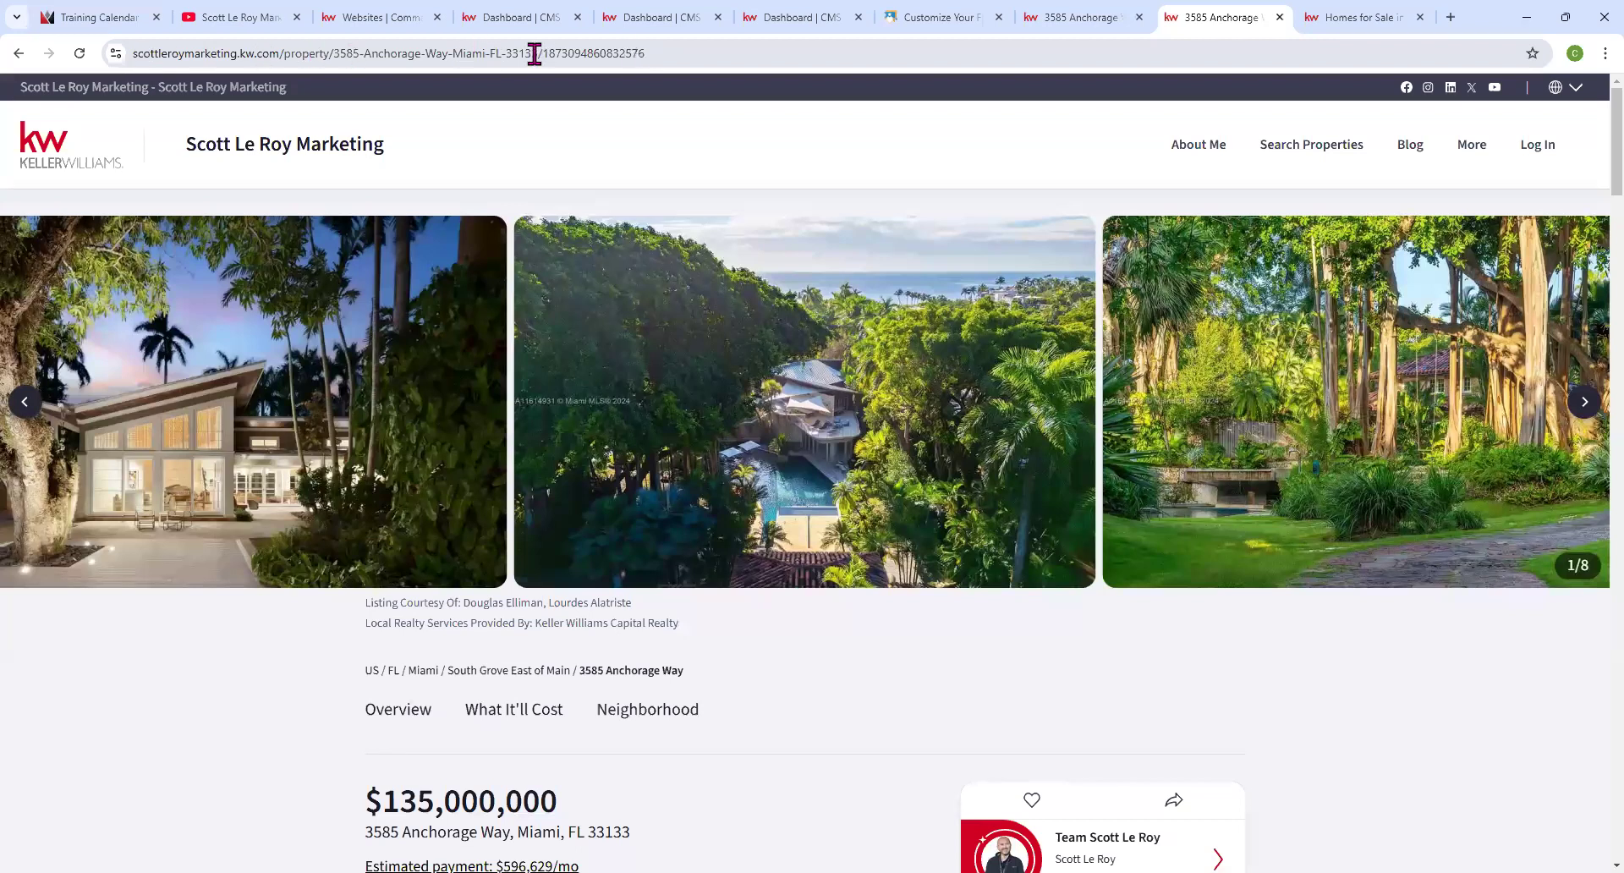
{"action": "left_click", "coordinate": [671, 53]}
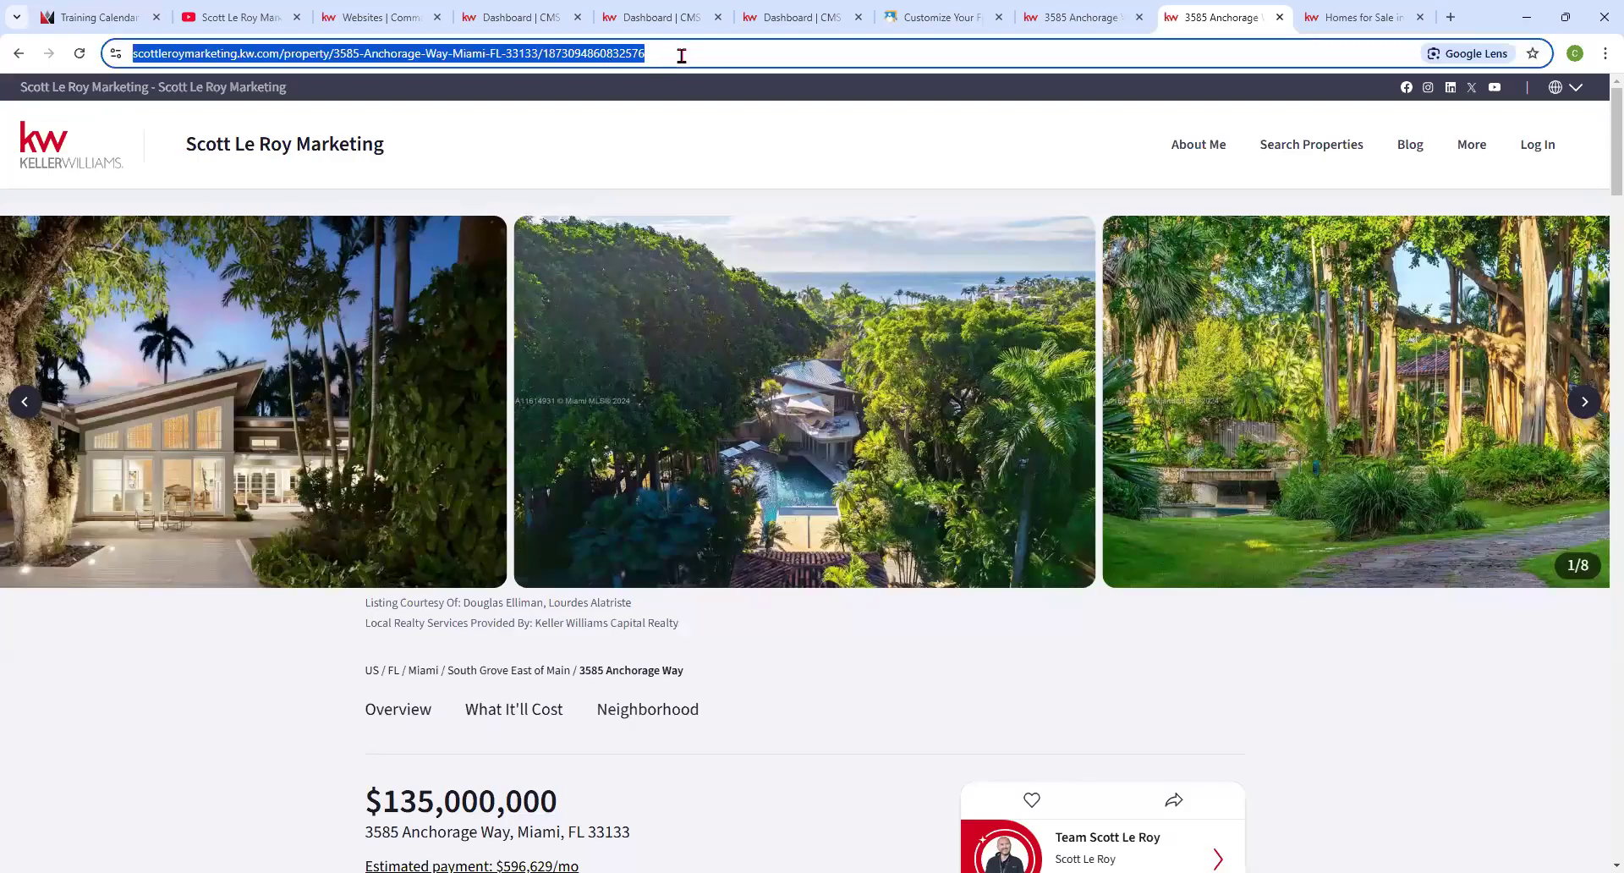
{"action": "left_click", "coordinate": [682, 56]}
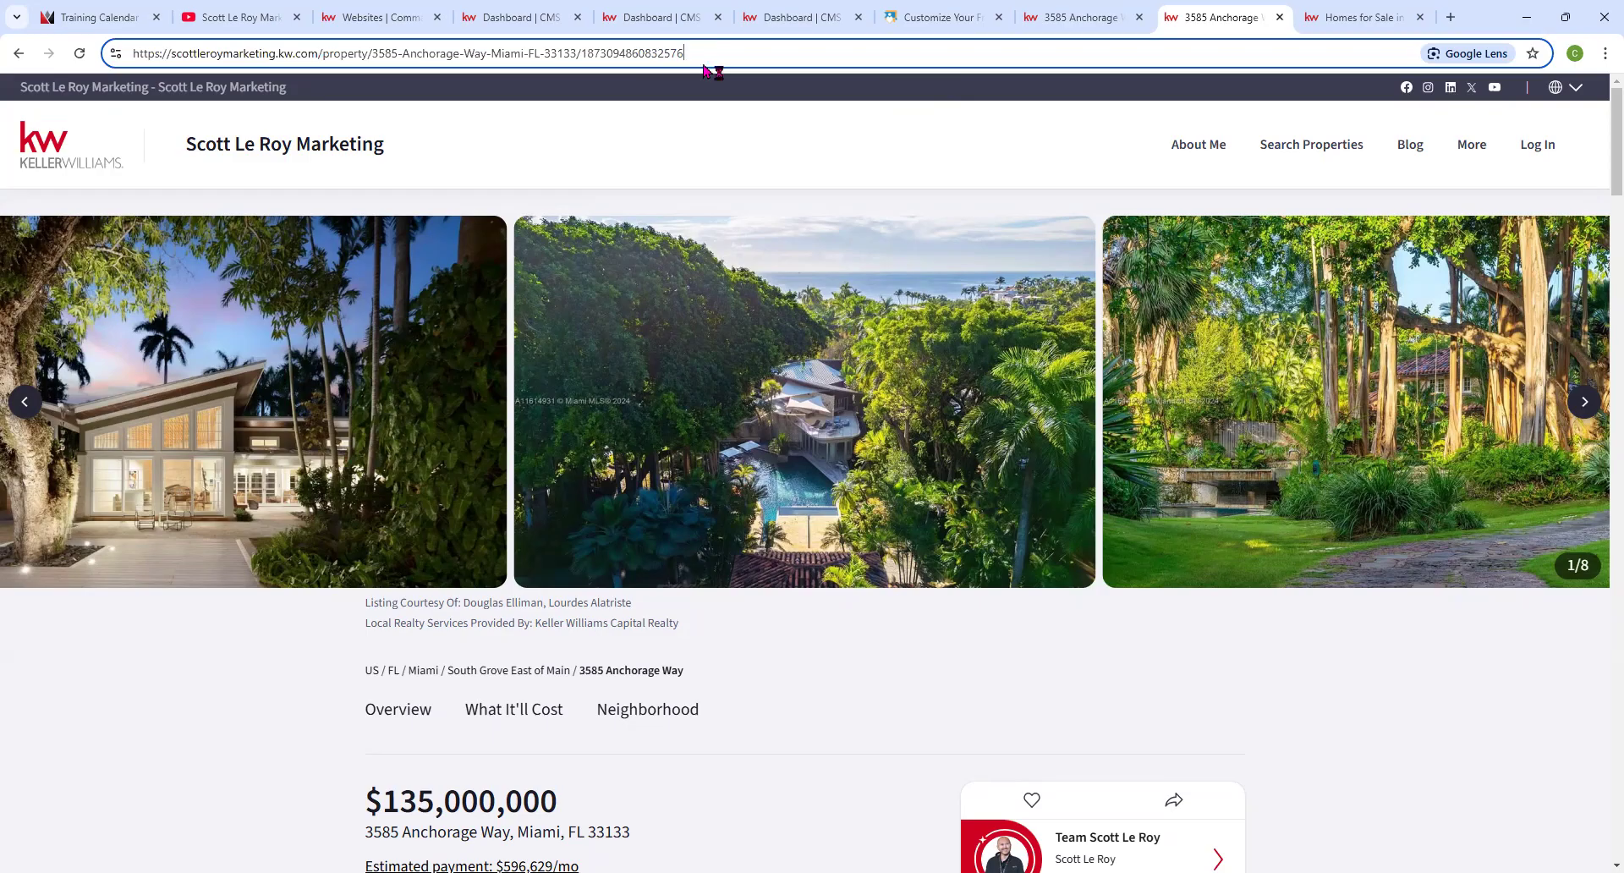
{"action": "type", "text": "/"}
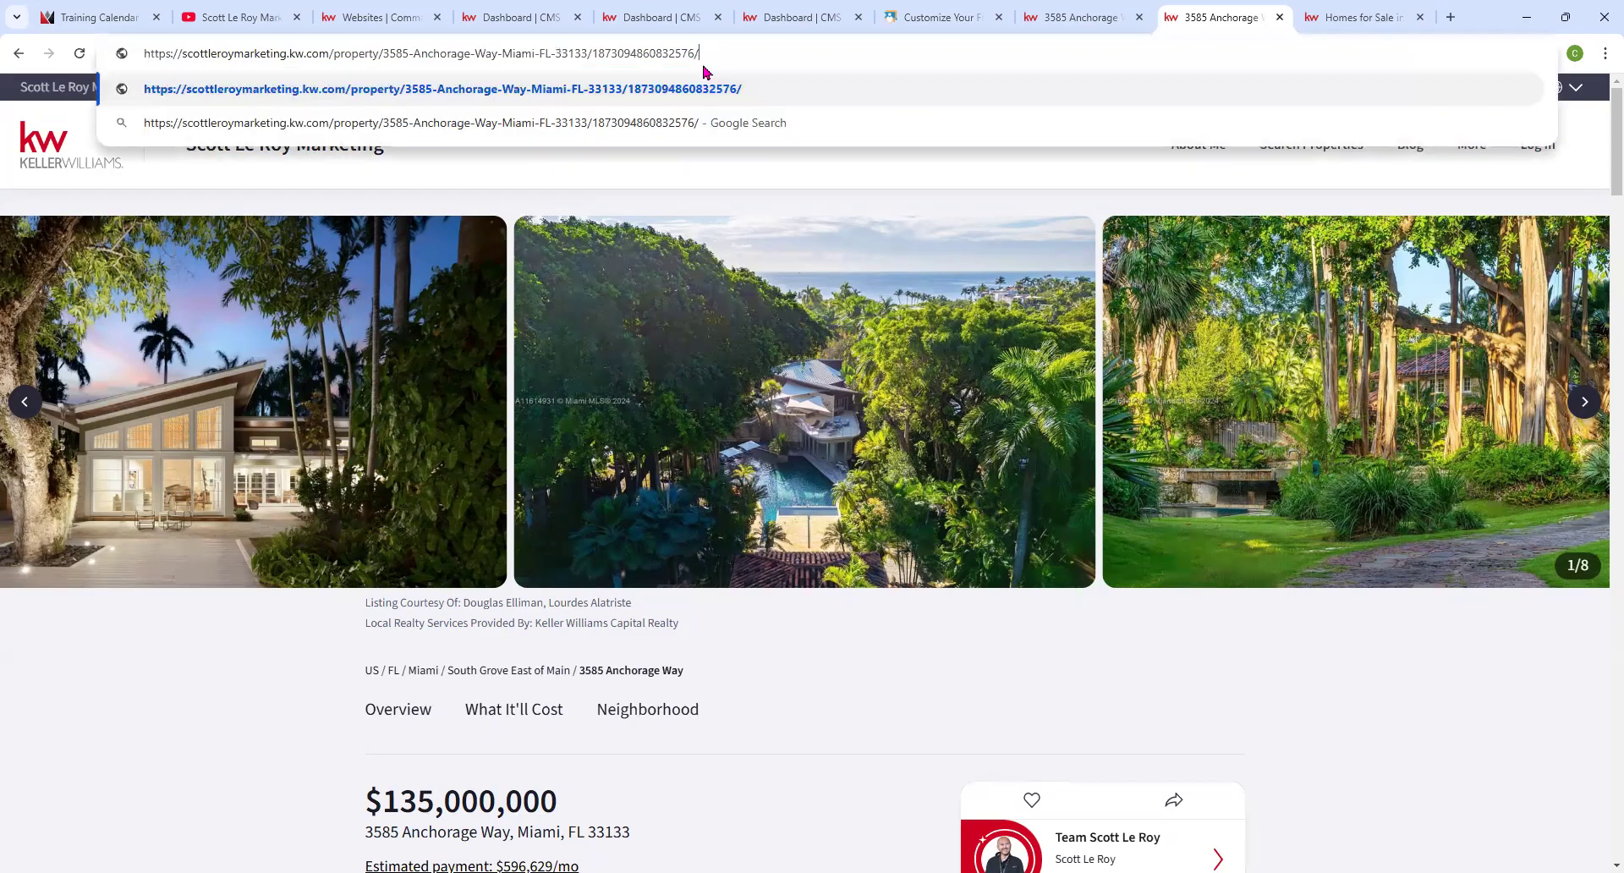
{"action": "type", "text": "openhouse"}
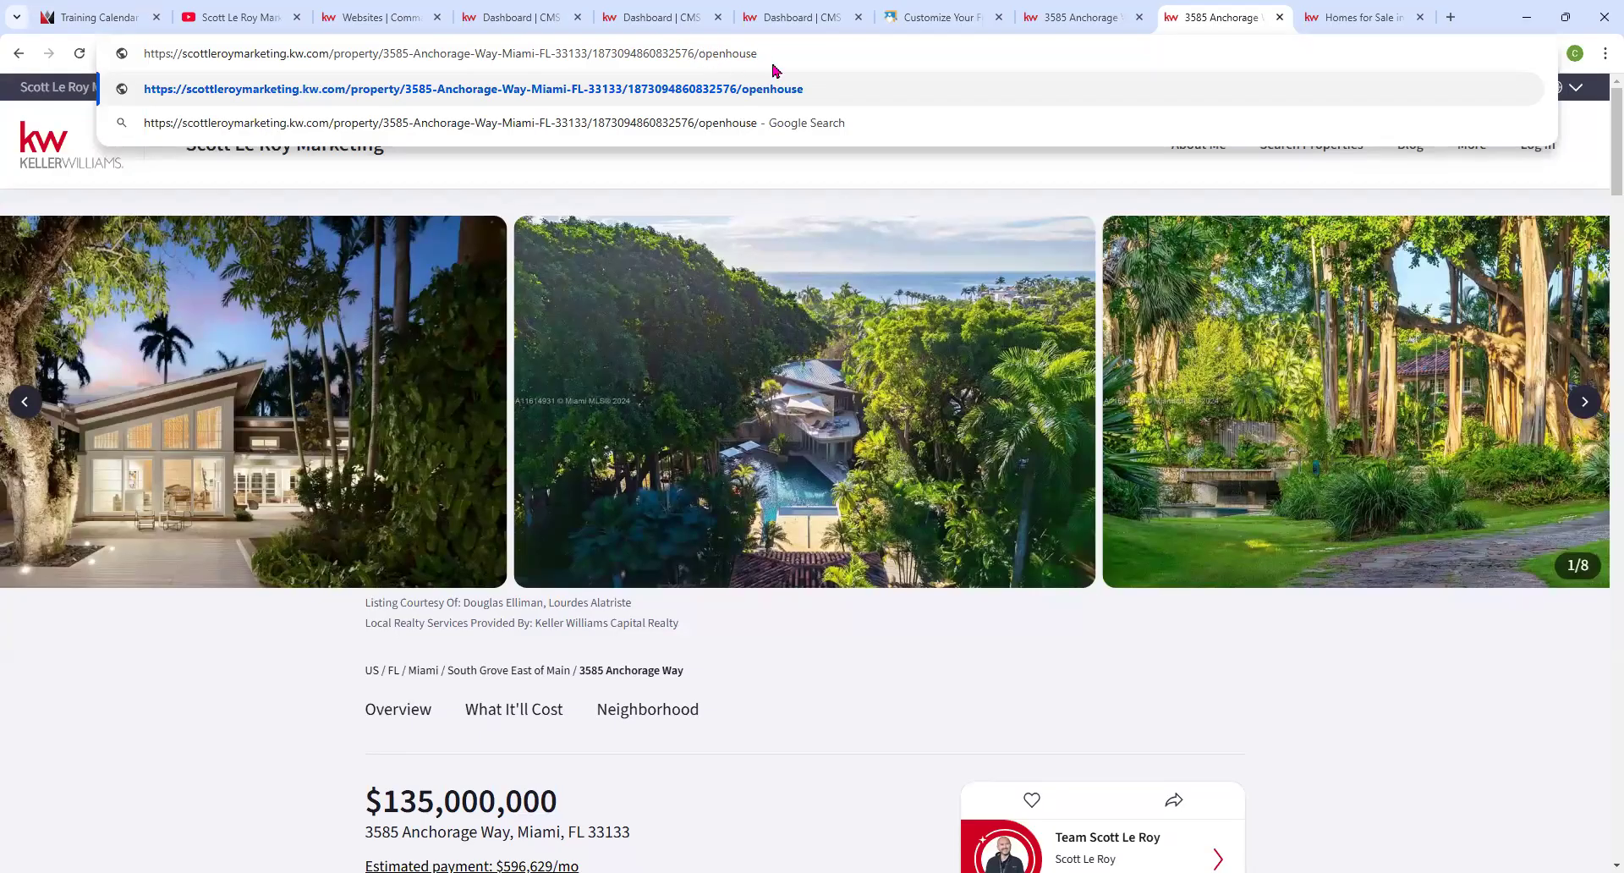
{"action": "key", "text": "Return"}
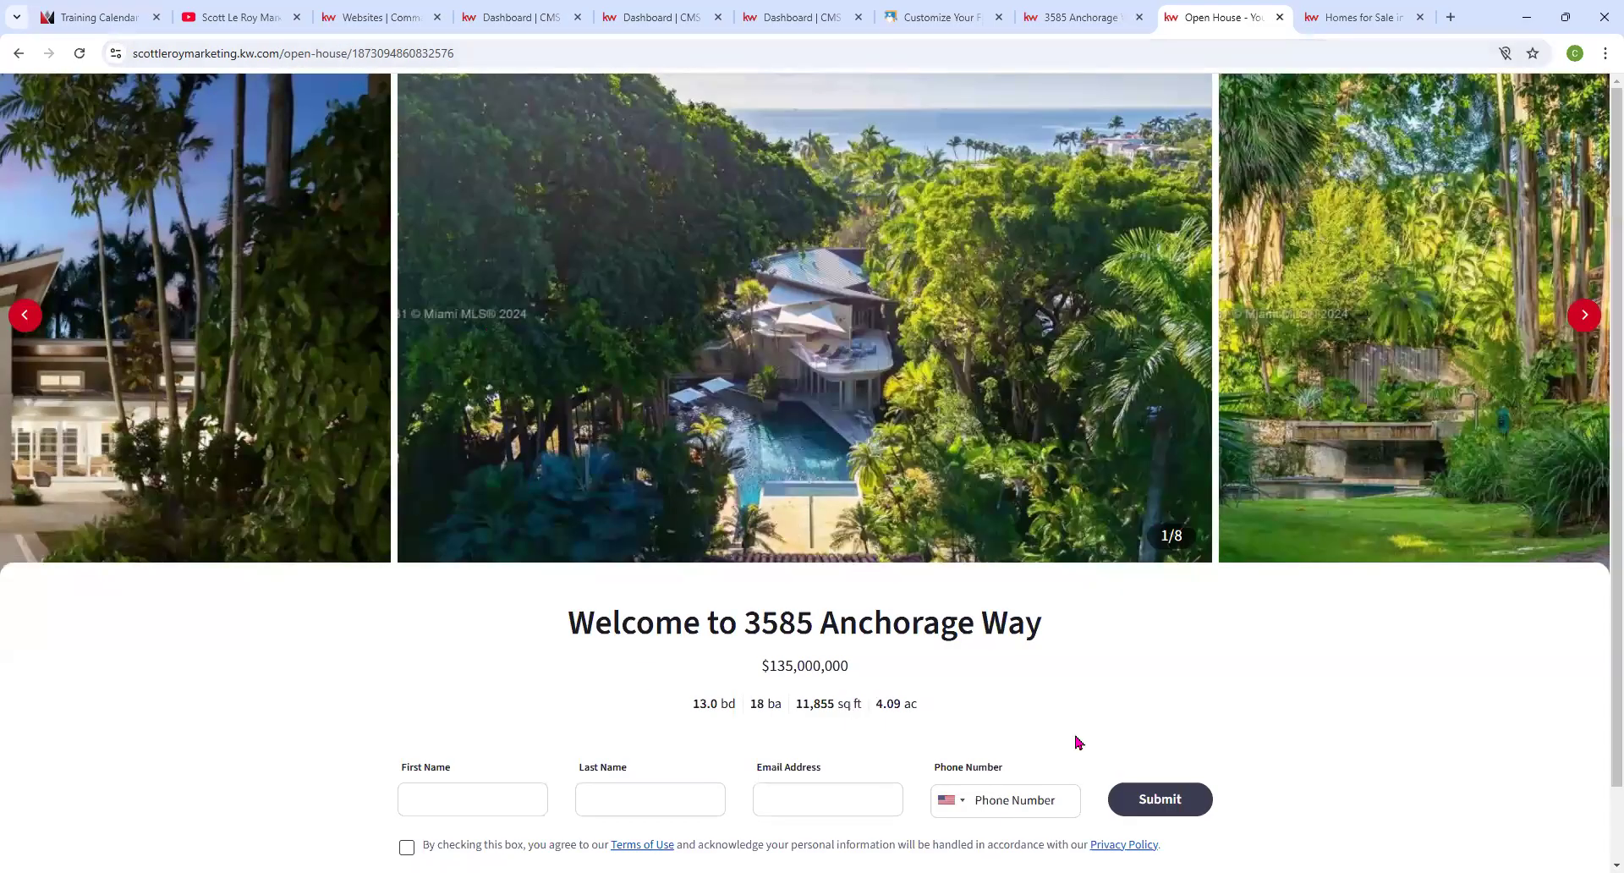
{"action": "scroll", "coordinate": [668, 643], "scroll_direction": "down", "scroll_amount": 1}
{"action": "left_click", "coordinate": [1084, 17]}
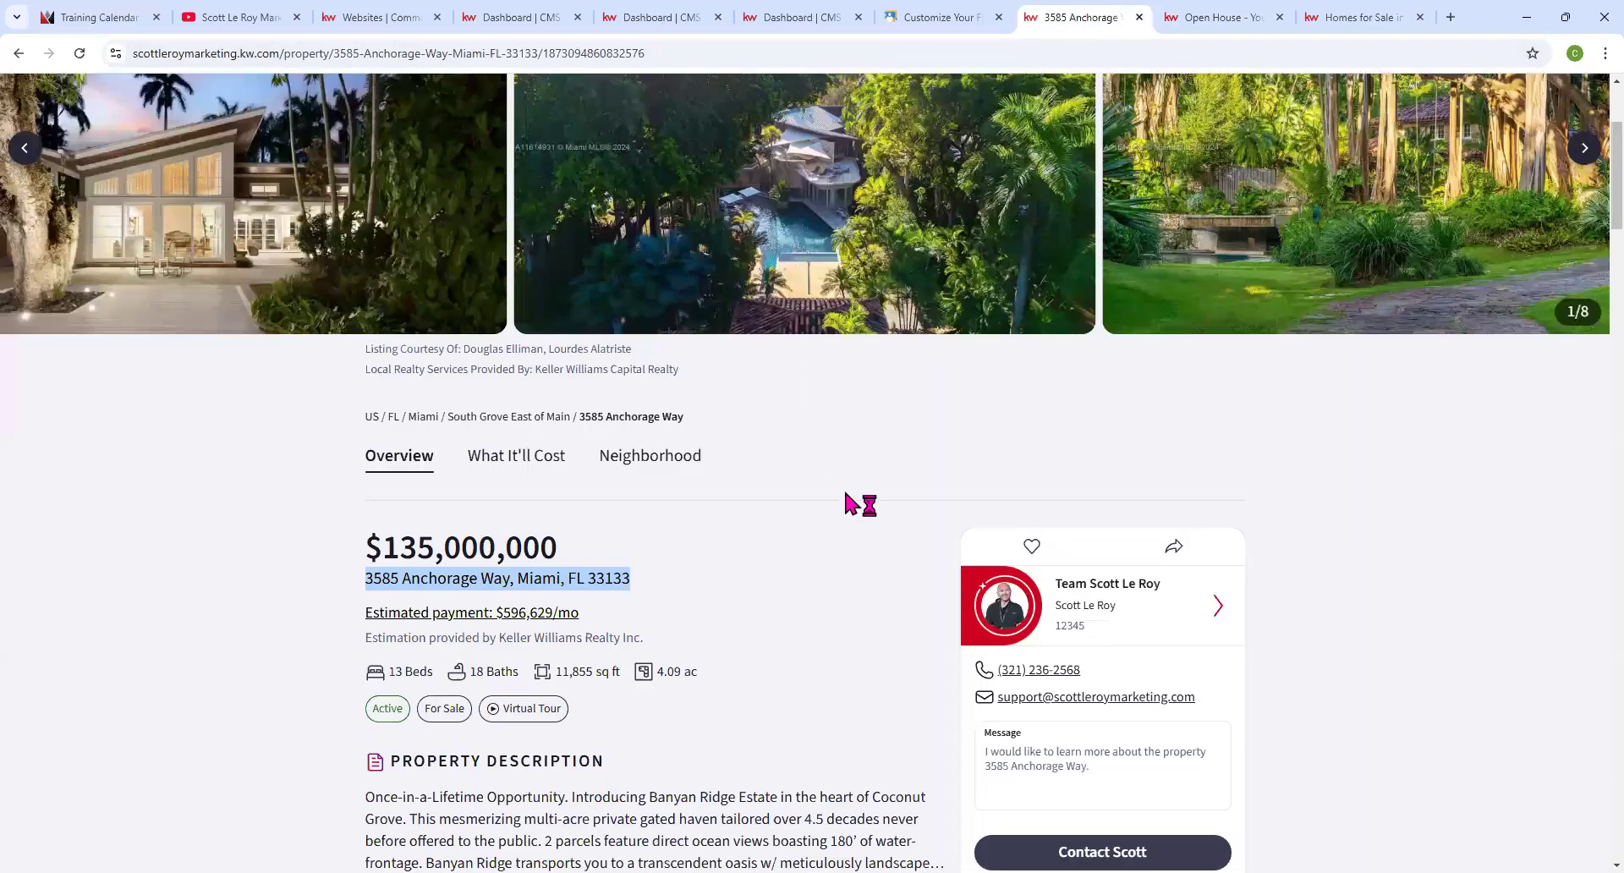
{"action": "scroll", "coordinate": [845, 505], "scroll_direction": "up", "scroll_amount": 3}
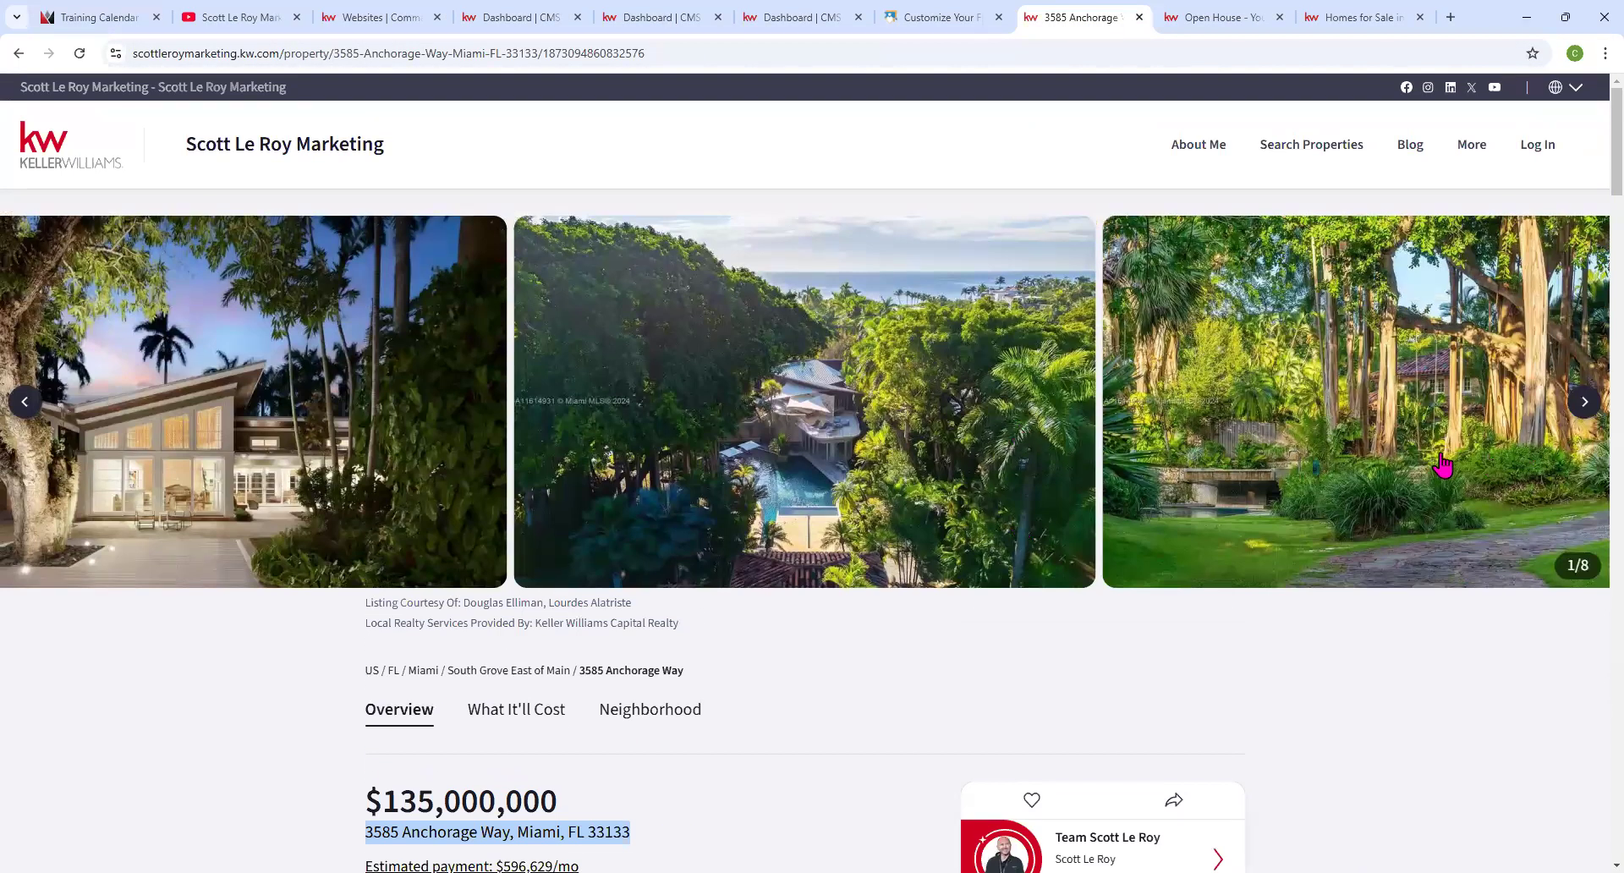
{"action": "scroll", "coordinate": [1443, 464], "scroll_direction": "down", "scroll_amount": 1}
{"action": "scroll", "coordinate": [169, 381], "scroll_direction": "down", "scroll_amount": 2}
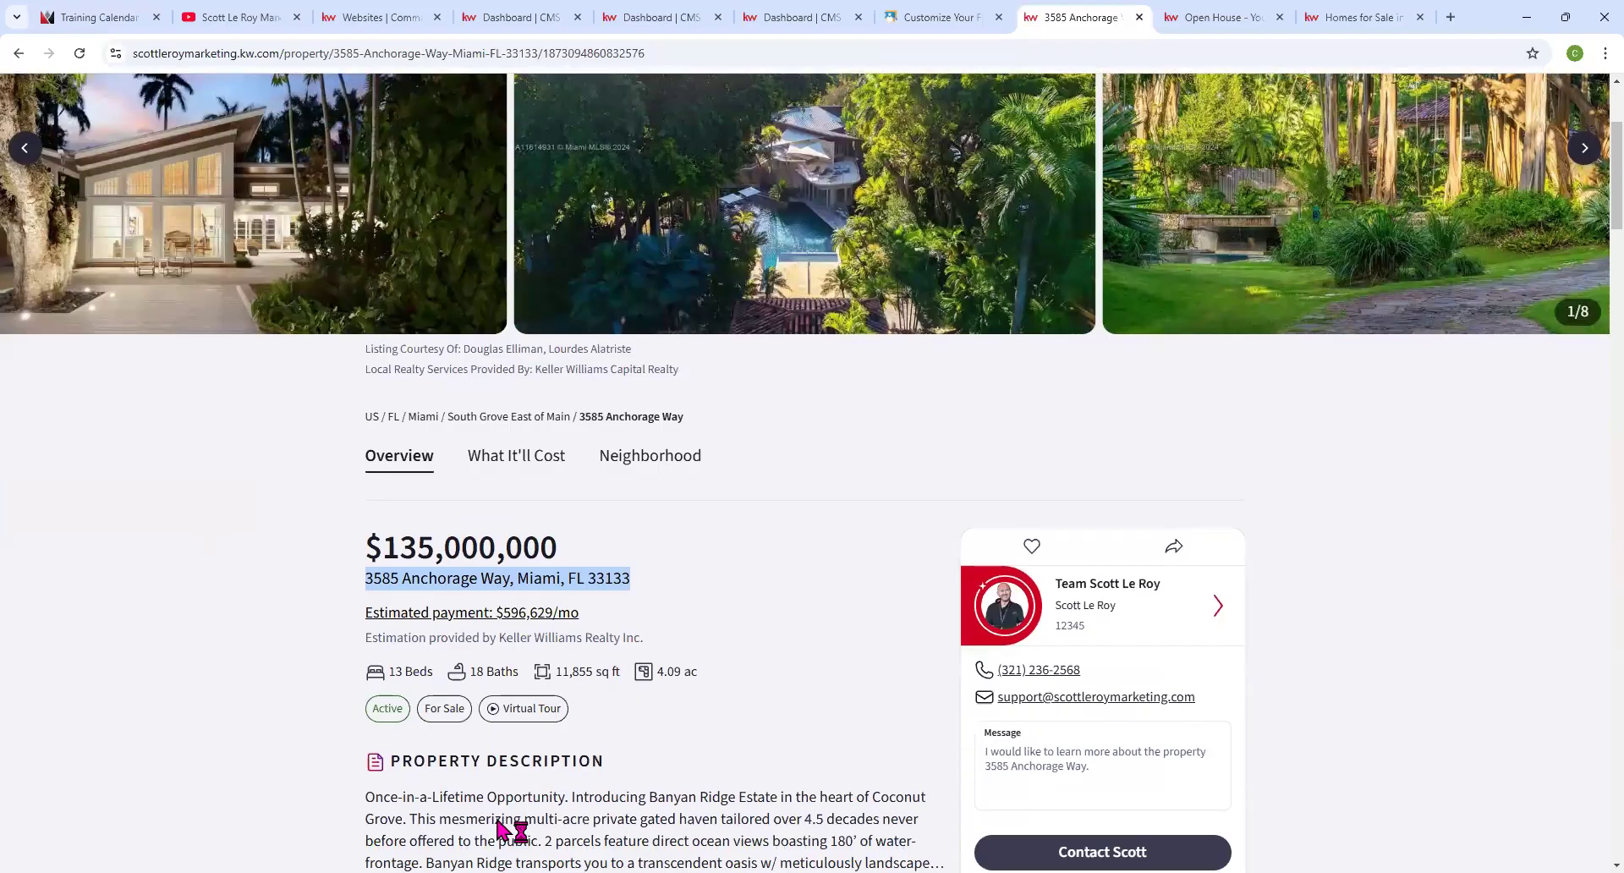
{"action": "scroll", "coordinate": [520, 224], "scroll_direction": "down", "scroll_amount": 8}
{"action": "scroll", "coordinate": [715, 427], "scroll_direction": "down", "scroll_amount": 1}
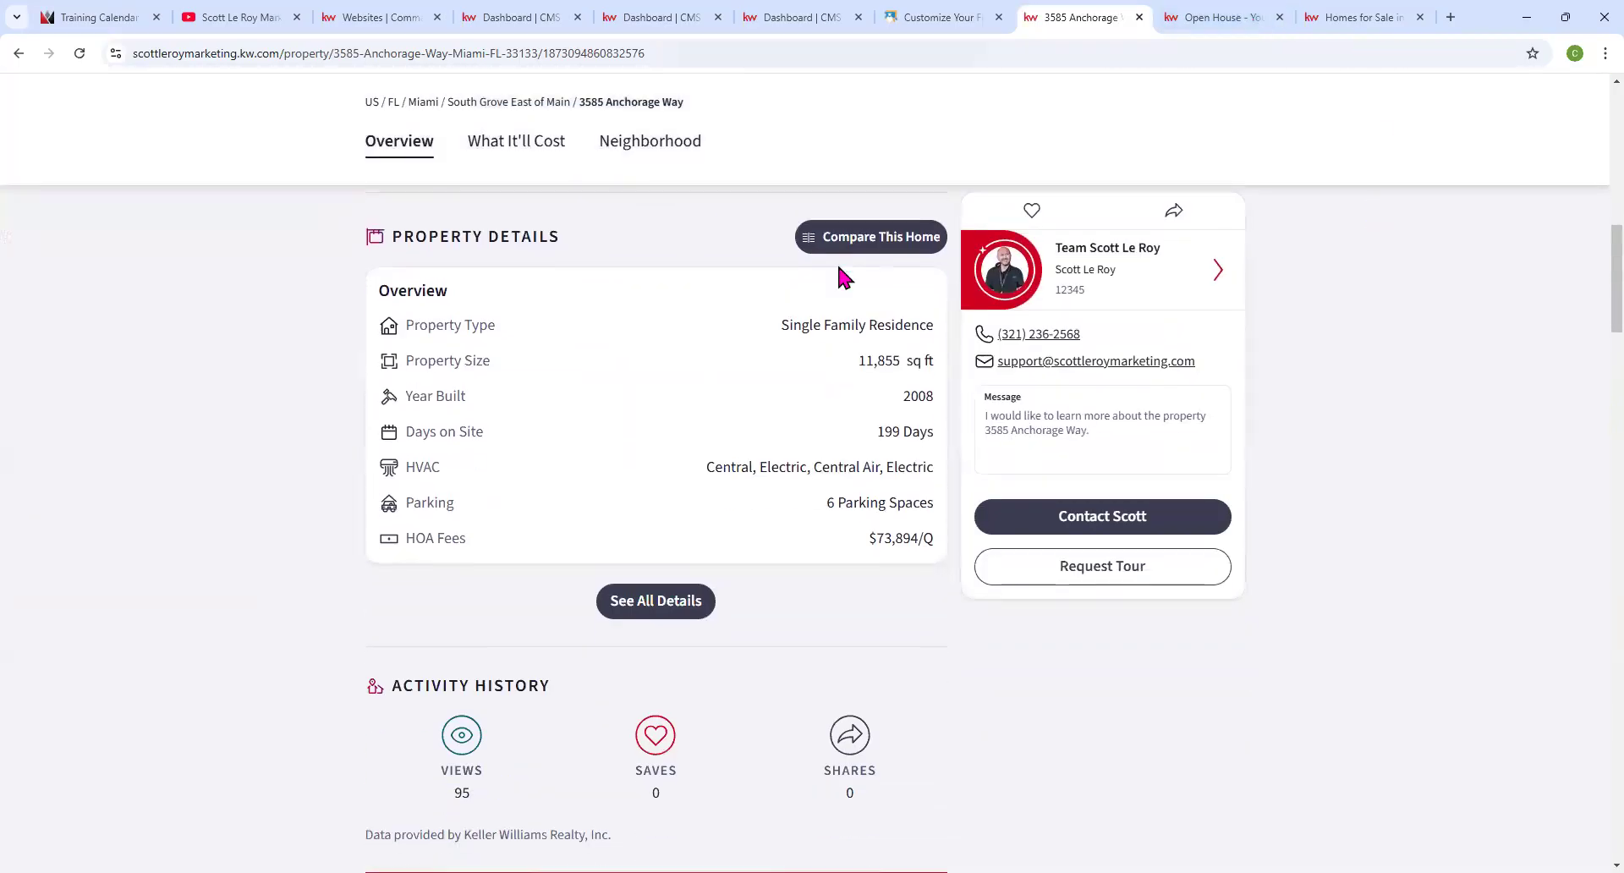
{"action": "scroll", "coordinate": [839, 268], "scroll_direction": "down", "scroll_amount": 10}
{"action": "scroll", "coordinate": [449, 372], "scroll_direction": "down", "scroll_amount": 4}
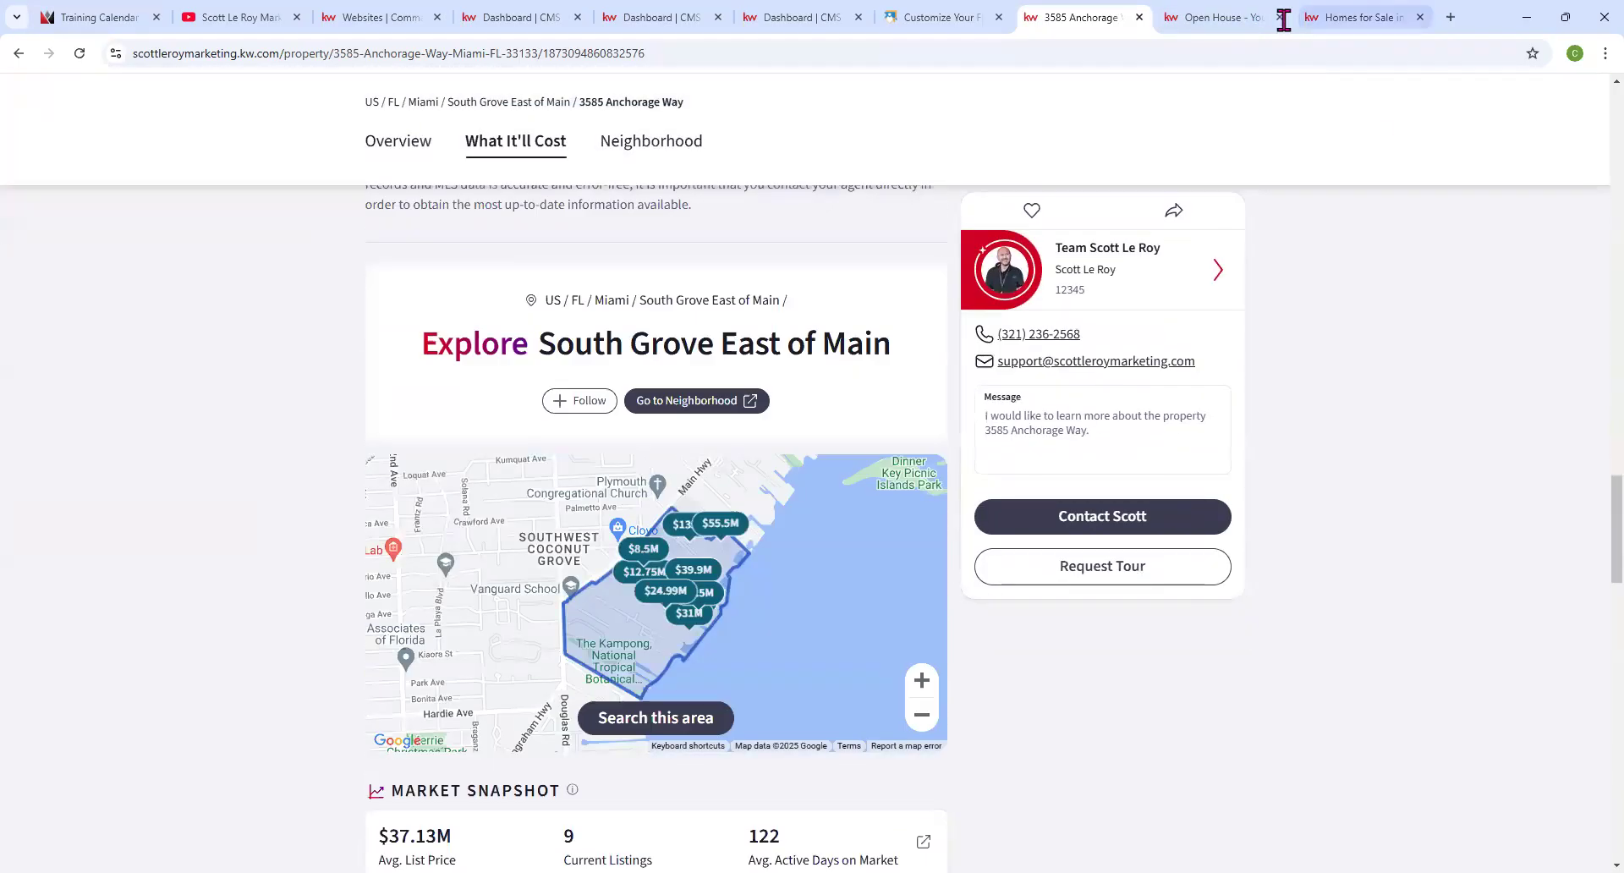
Advance through four open-house carousel photos, then return to the property page.
{"action": "left_click", "coordinate": [1210, 17]}
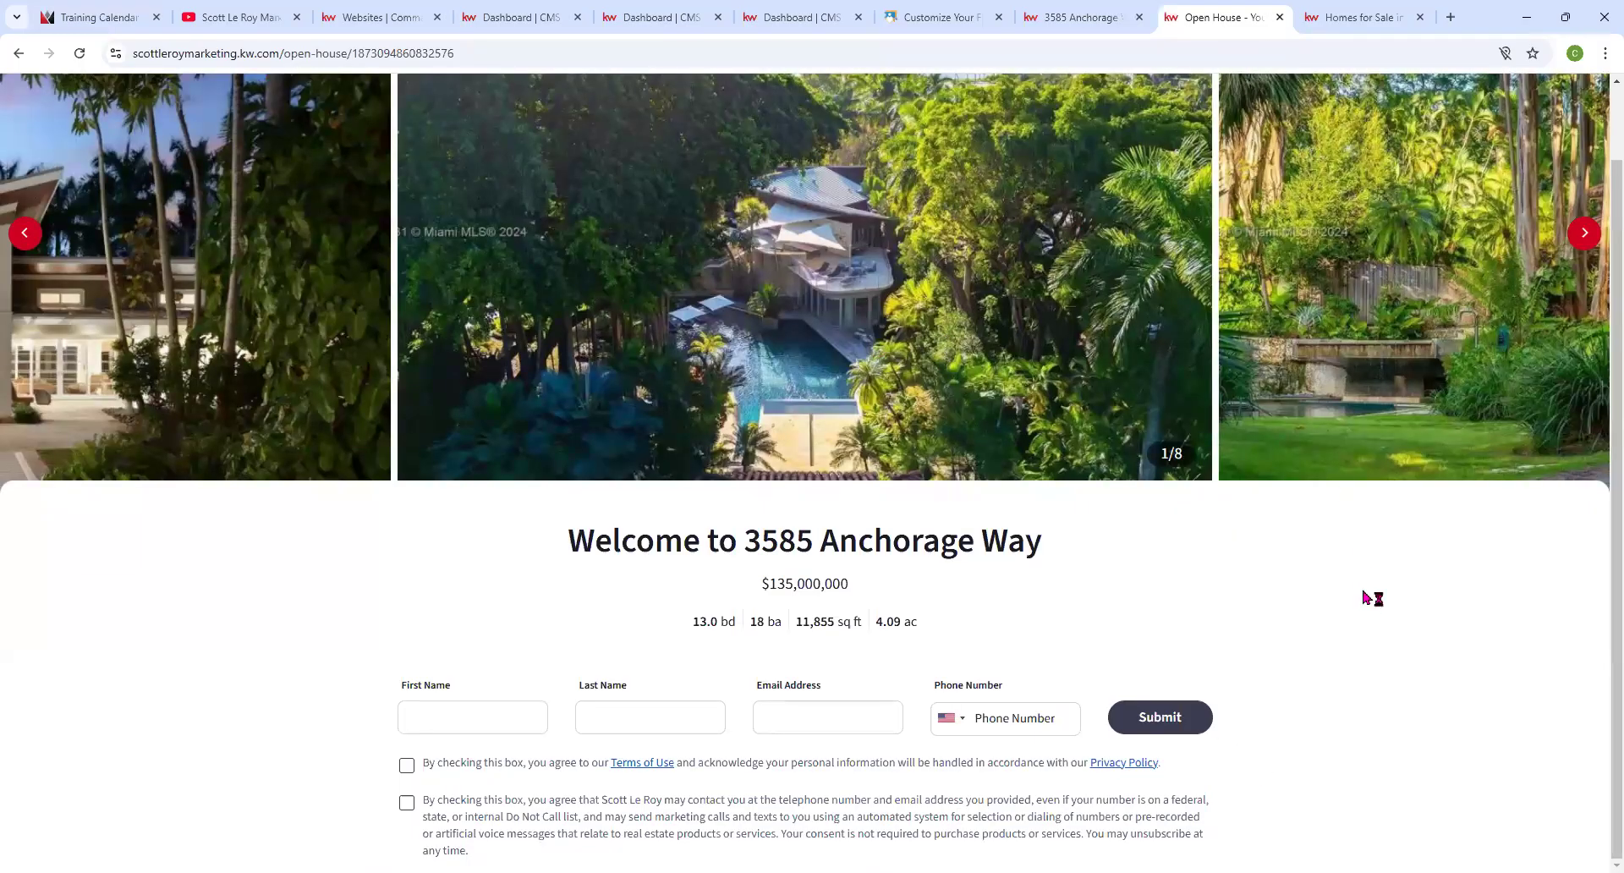
{"action": "left_click", "coordinate": [1584, 233]}
{"action": "left_click", "coordinate": [1584, 233]}
{"action": "left_click", "coordinate": [1584, 233]}
{"action": "left_click", "coordinate": [1585, 233]}
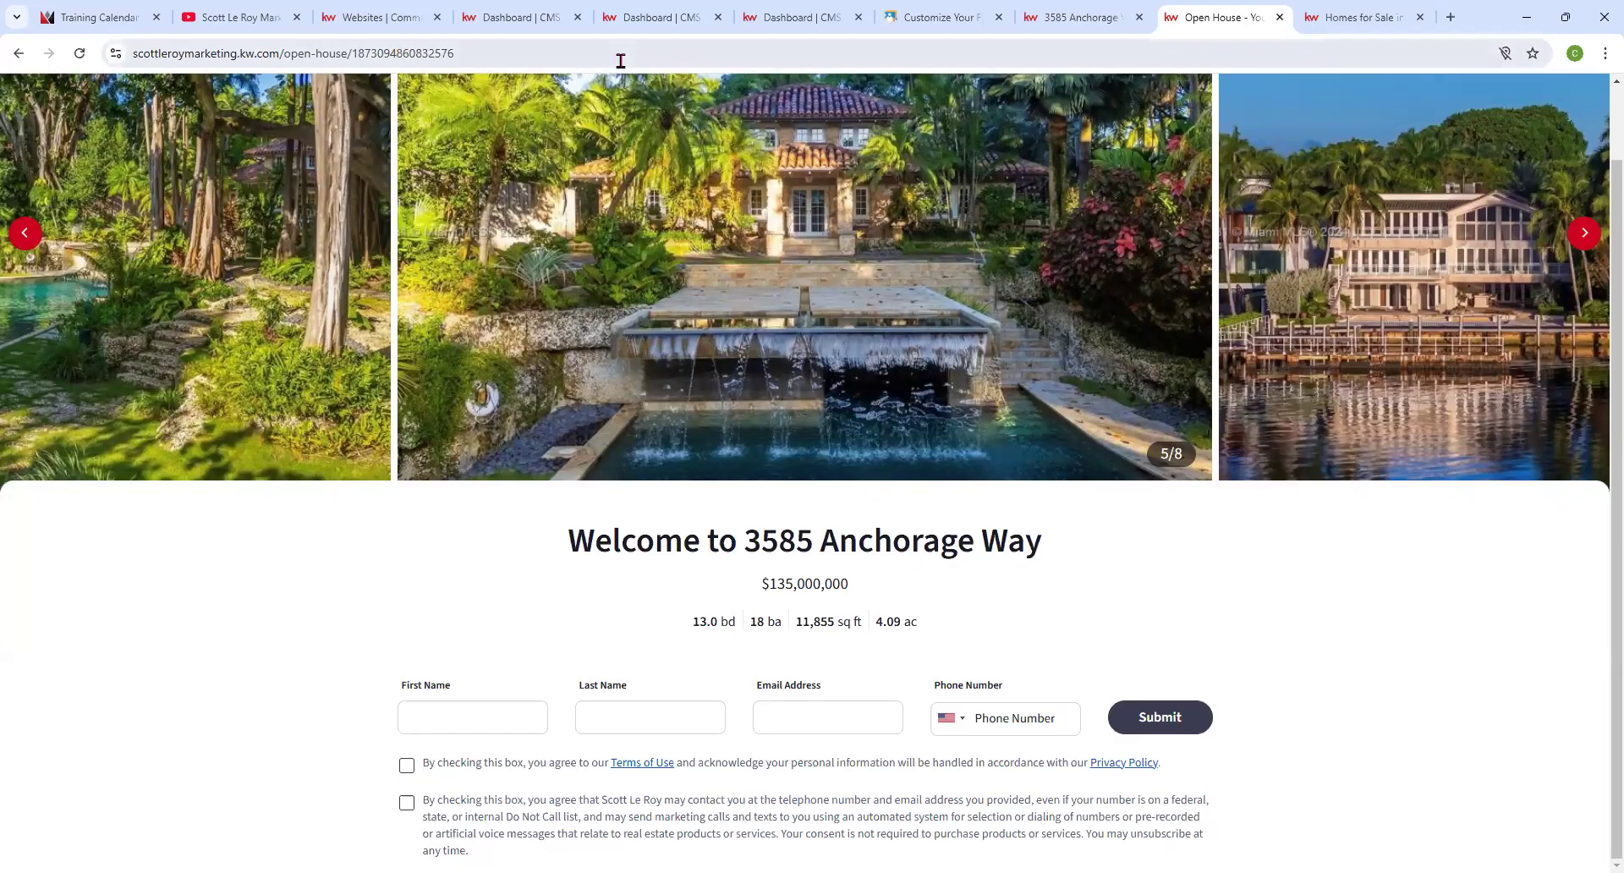
{"action": "left_click", "coordinate": [1087, 19]}
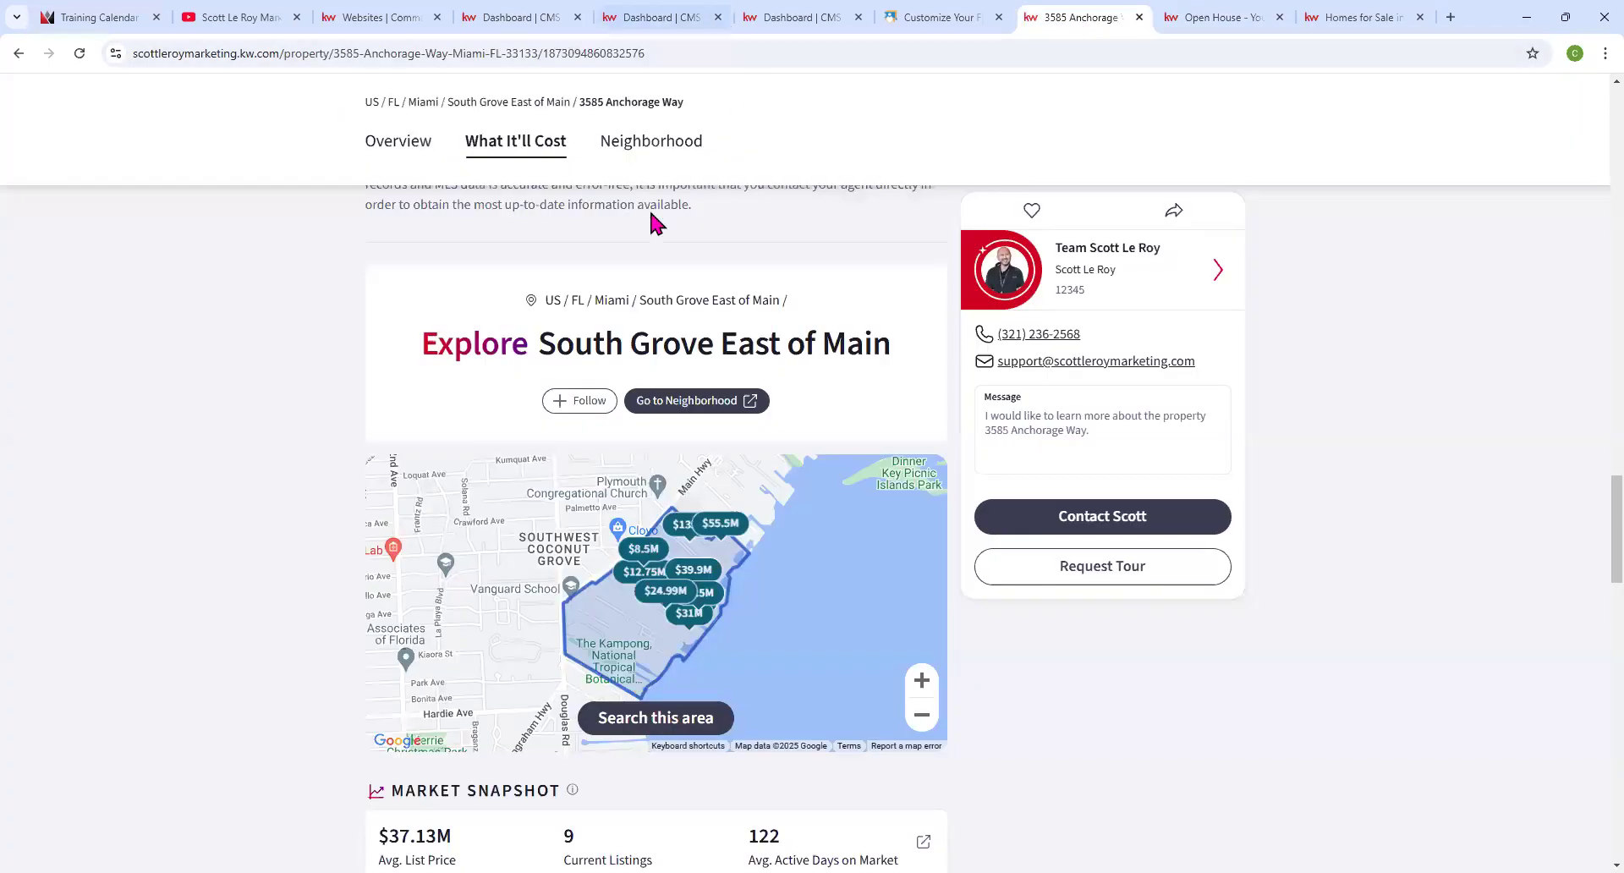
{"action": "scroll", "coordinate": [652, 222], "scroll_direction": "up", "scroll_amount": 15}
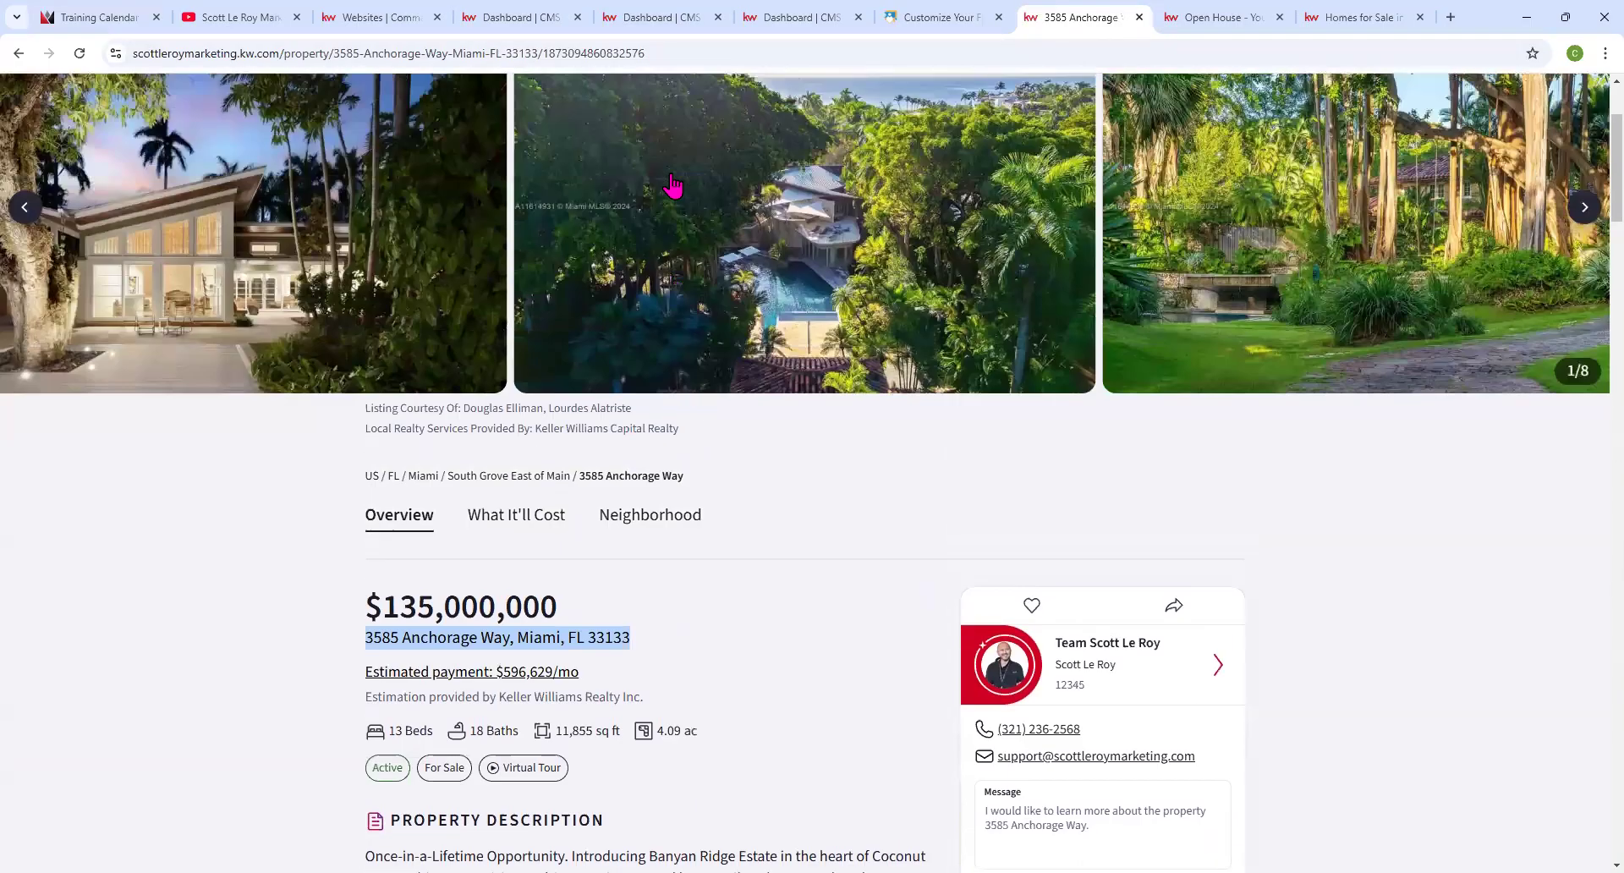
{"action": "scroll", "coordinate": [672, 185], "scroll_direction": "up", "scroll_amount": 3}
{"action": "left_click", "coordinate": [667, 53]}
{"action": "left_click", "coordinate": [667, 53]}
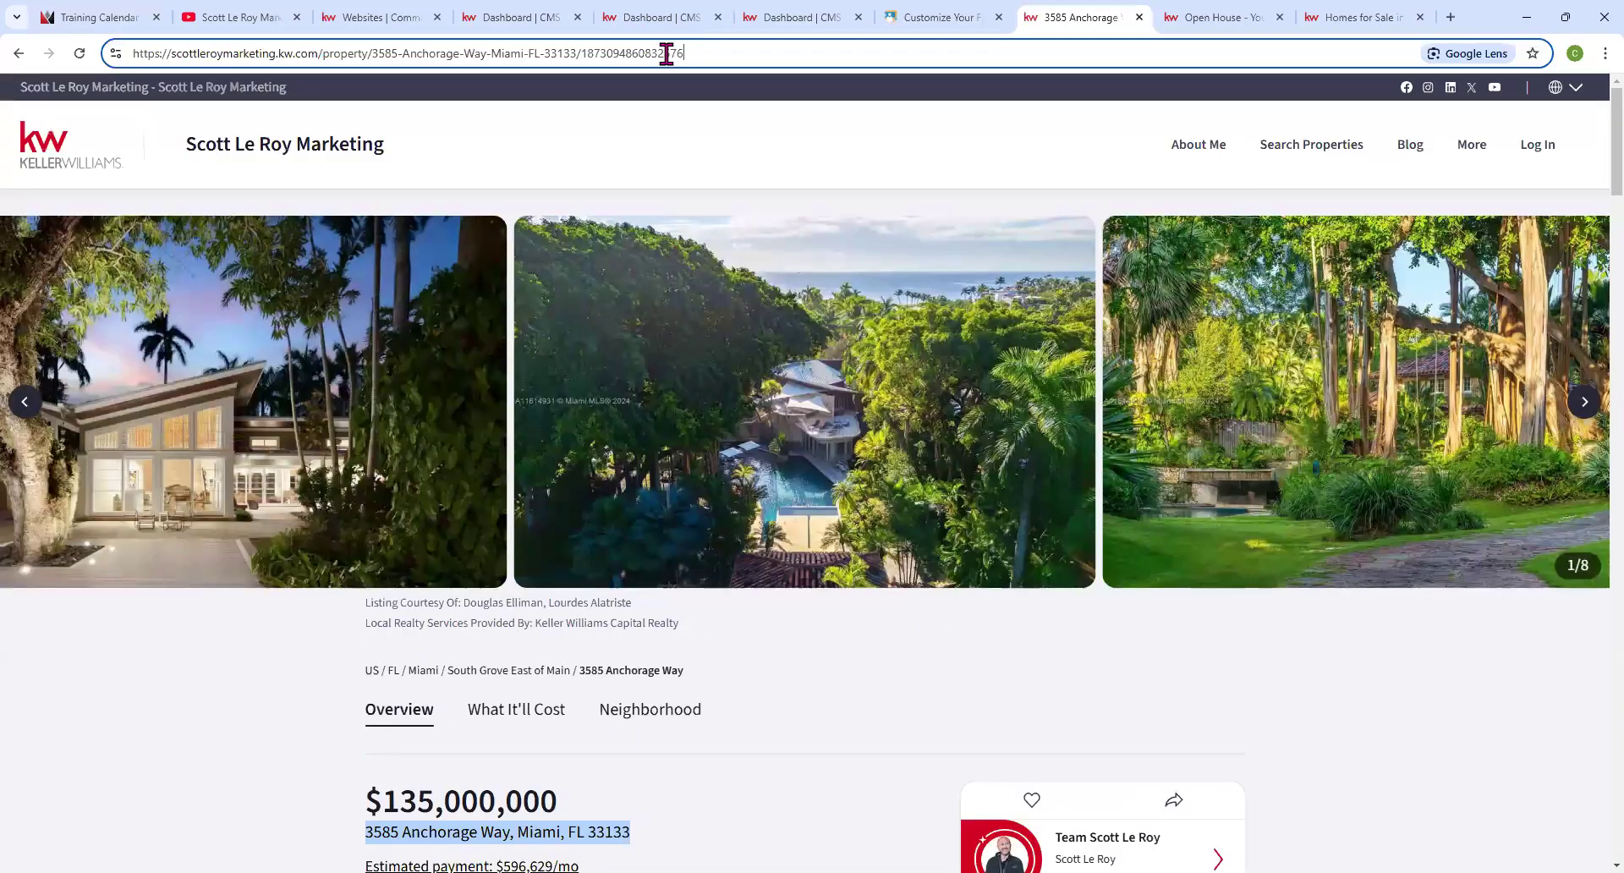
{"action": "type", "text": "/open-"}
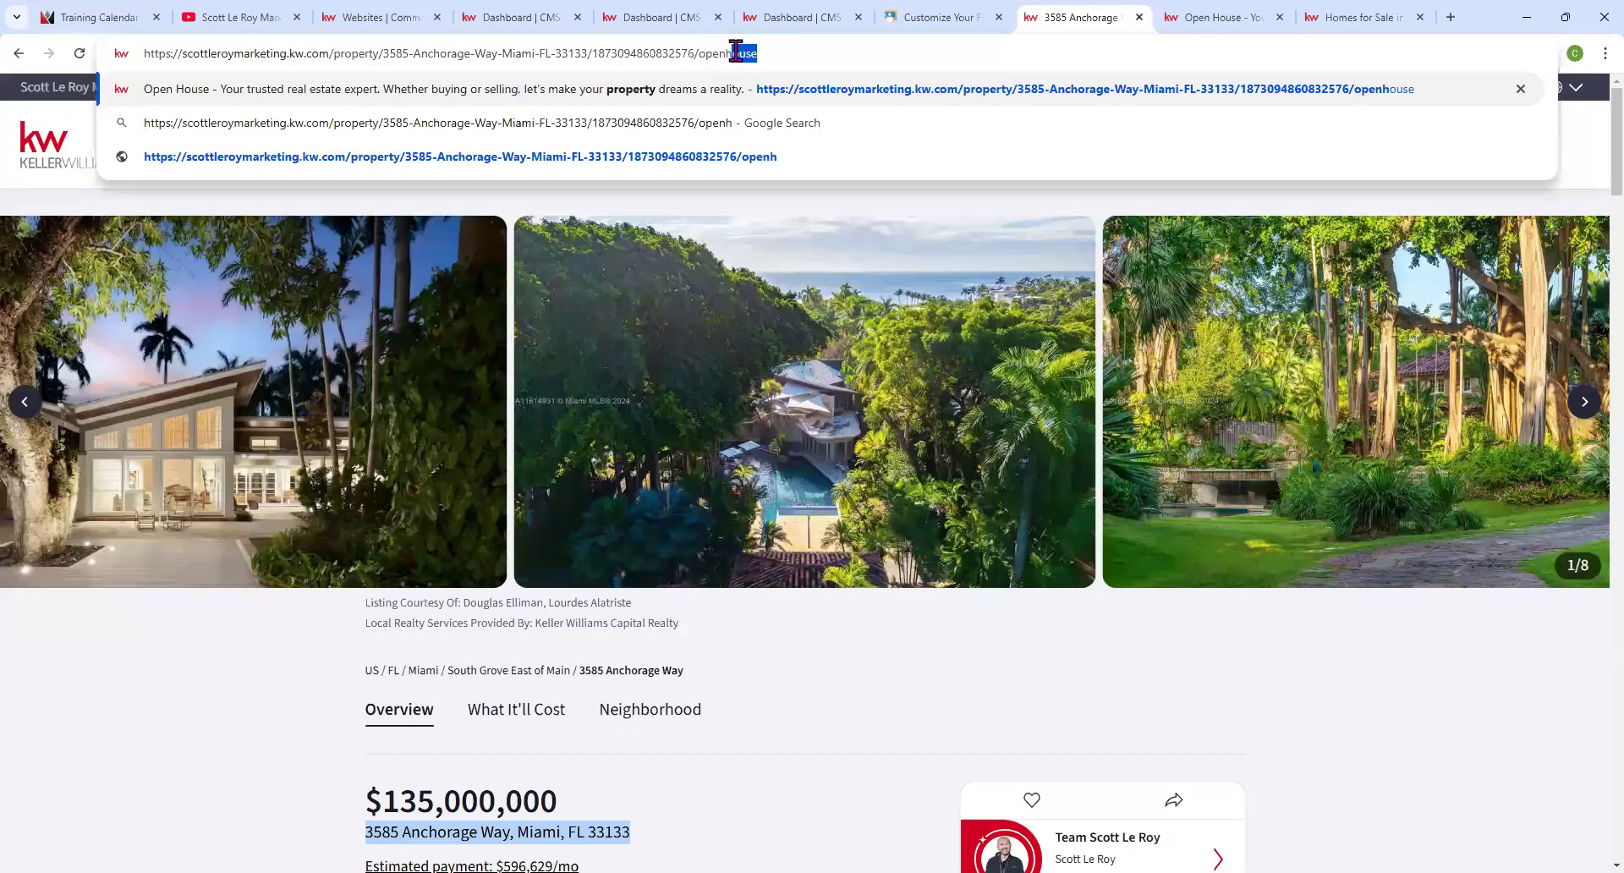
{"action": "type", "text": "house"}
{"action": "key", "text": "Return"}
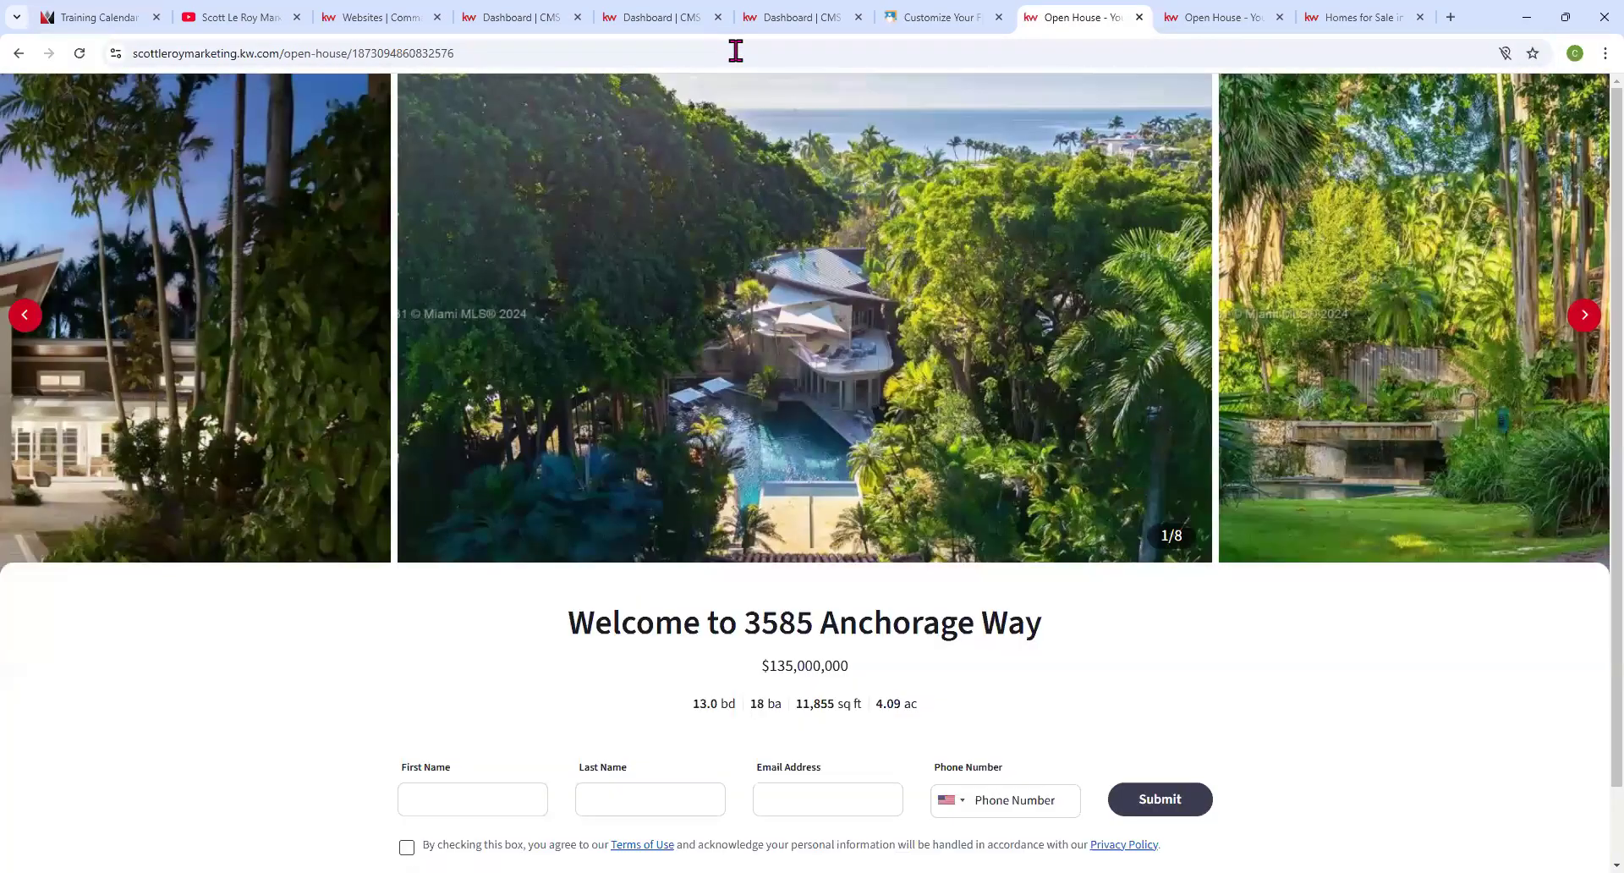
{"action": "left_click", "coordinate": [19, 53]}
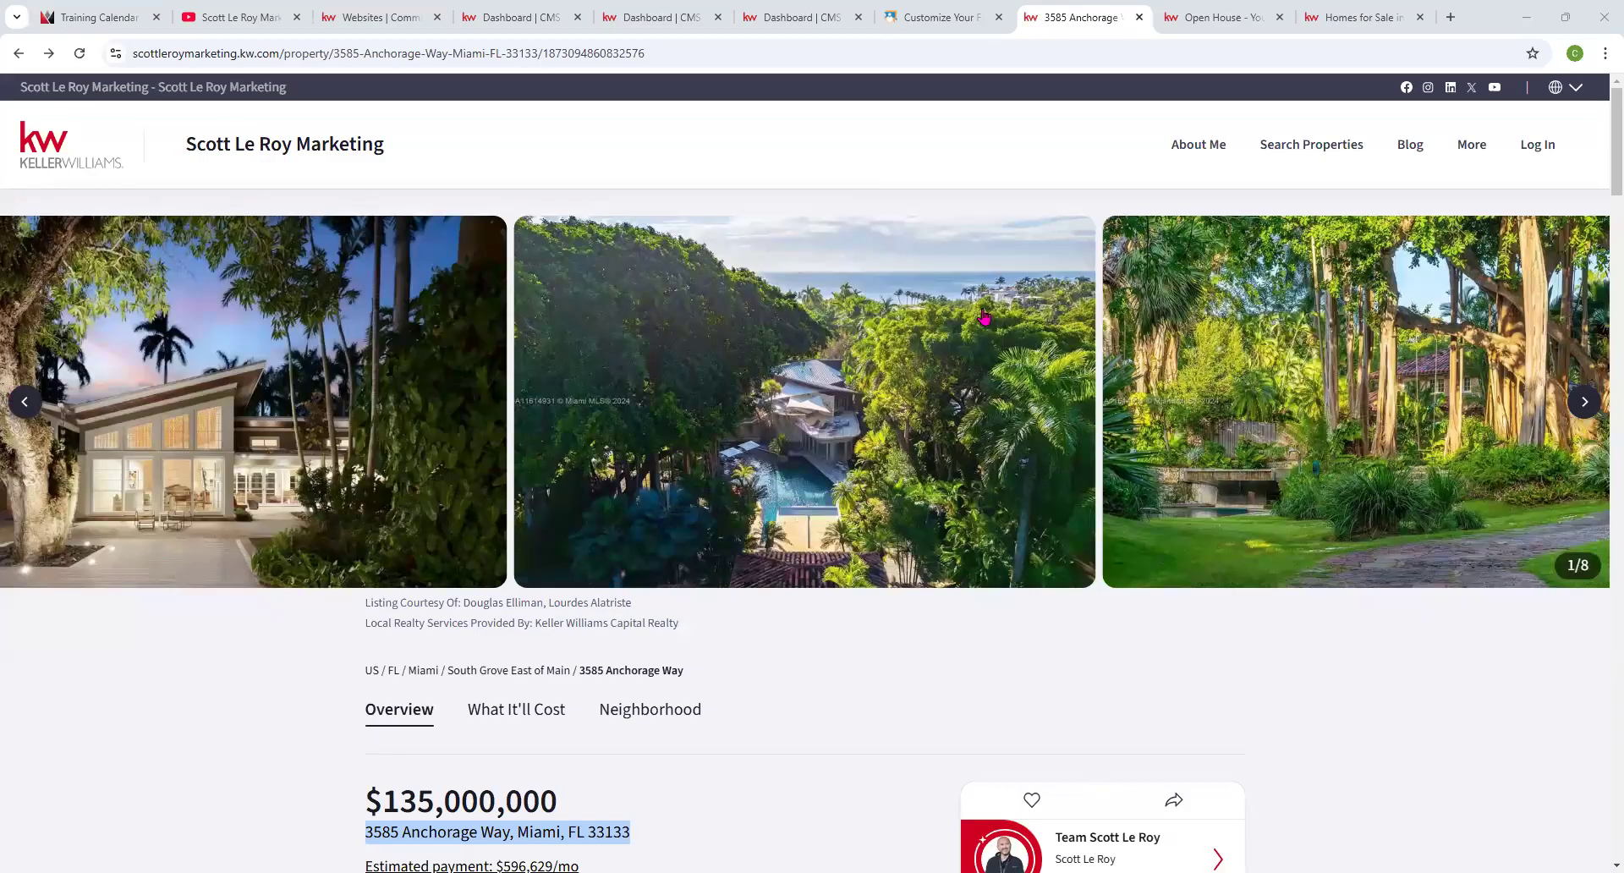
Search homes for sale in Washington Park, Washington, MI and zoom the map out to its 3 results.
{"action": "left_click", "coordinate": [91, 165]}
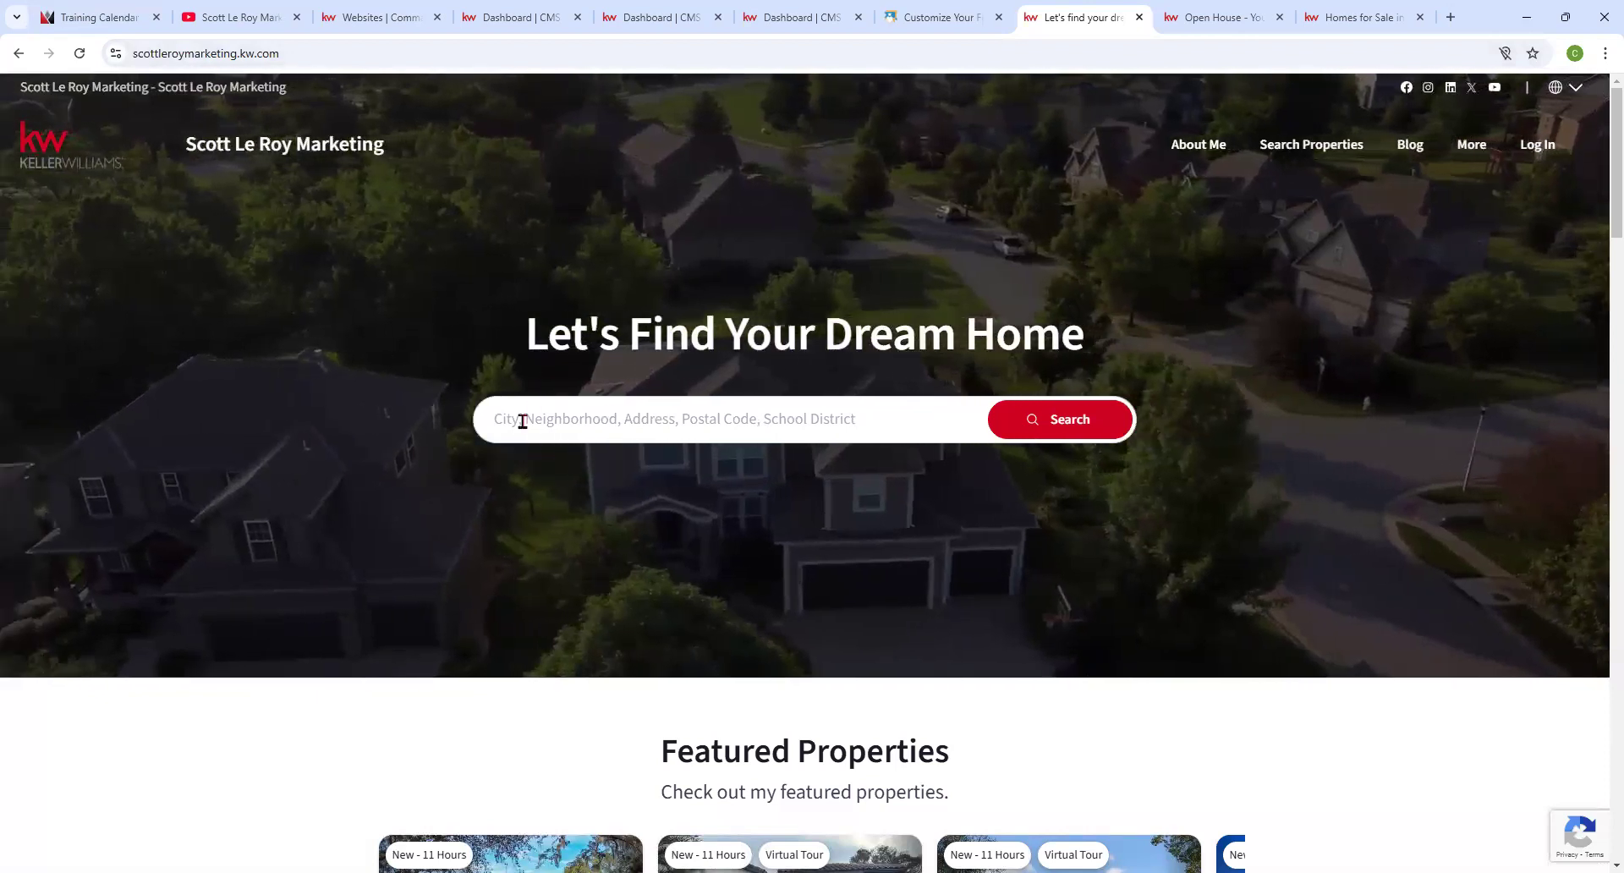
{"action": "left_click", "coordinate": [624, 421]}
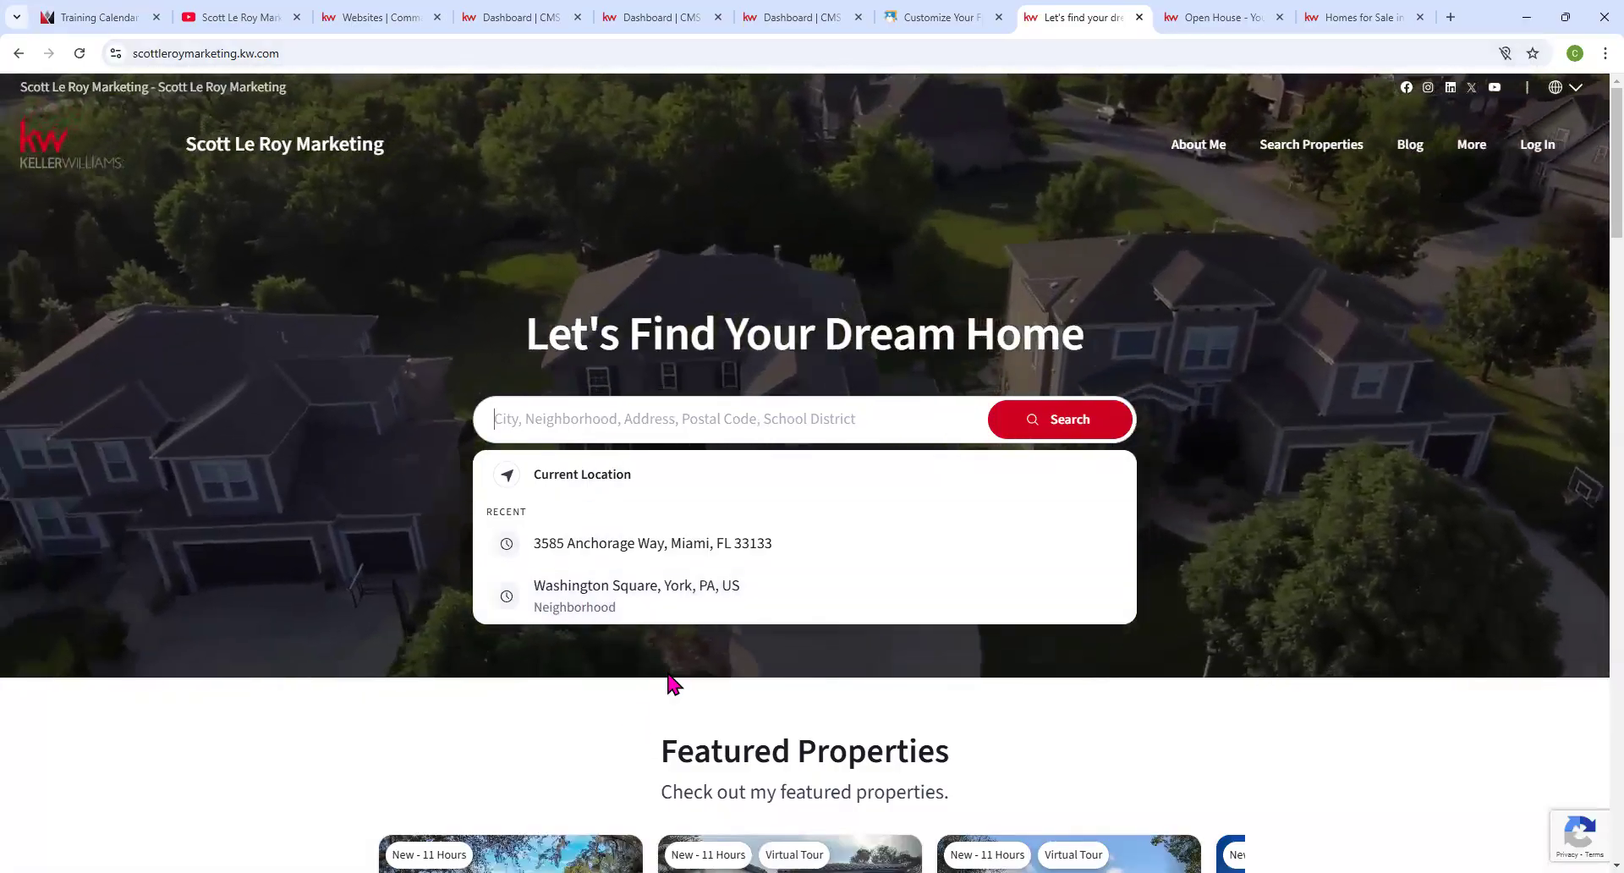
{"action": "type", "text": "W"}
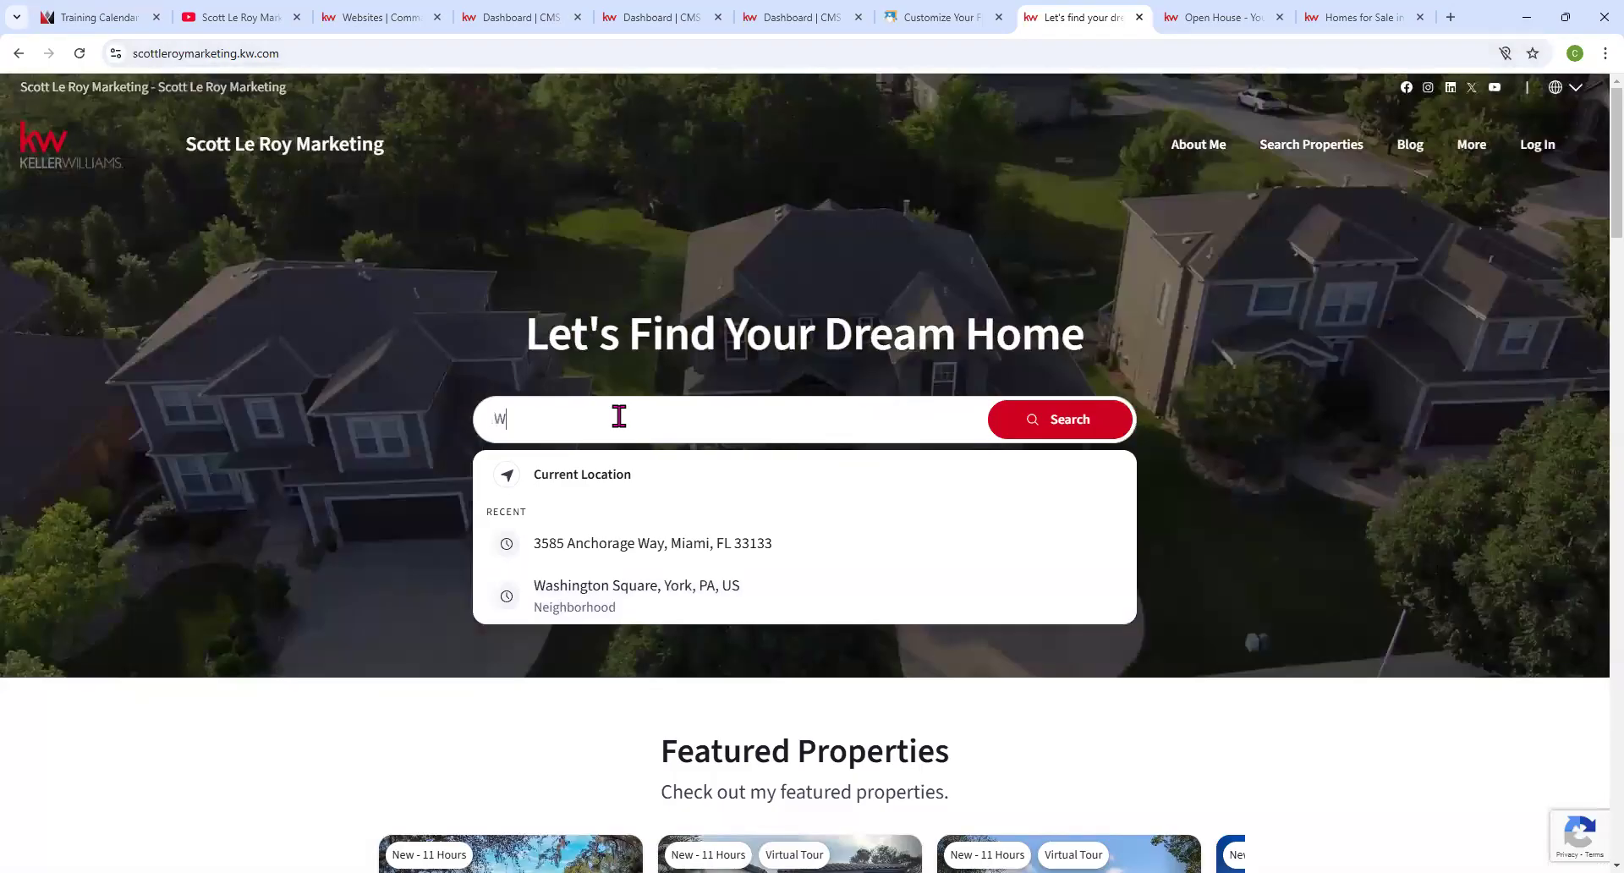
{"action": "type", "text": "ashington Park"}
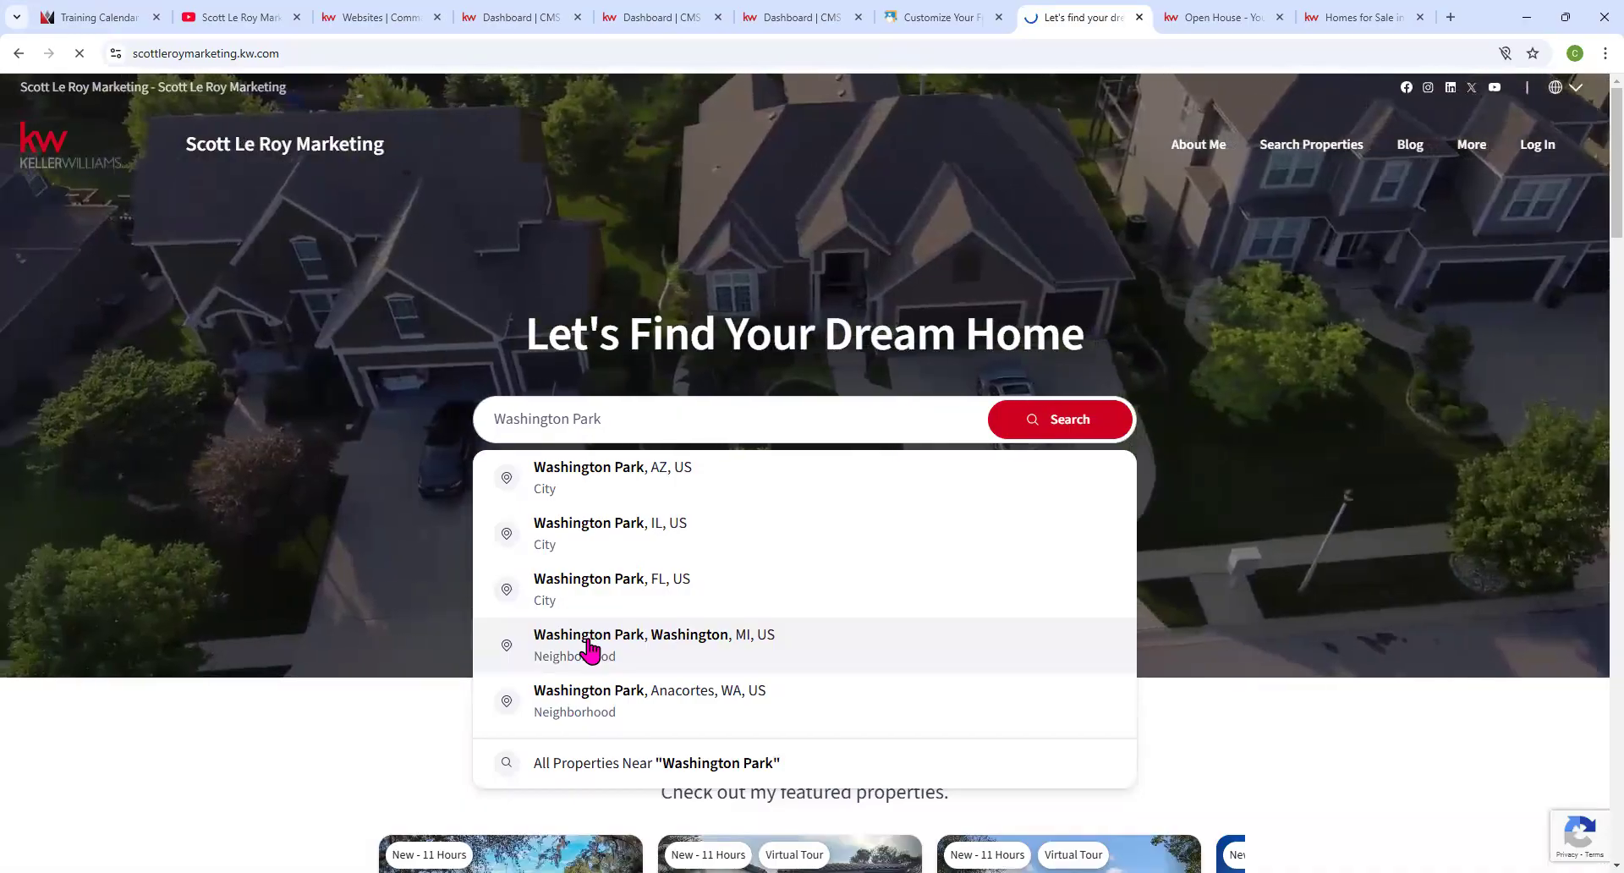
{"action": "left_click", "coordinate": [590, 652]}
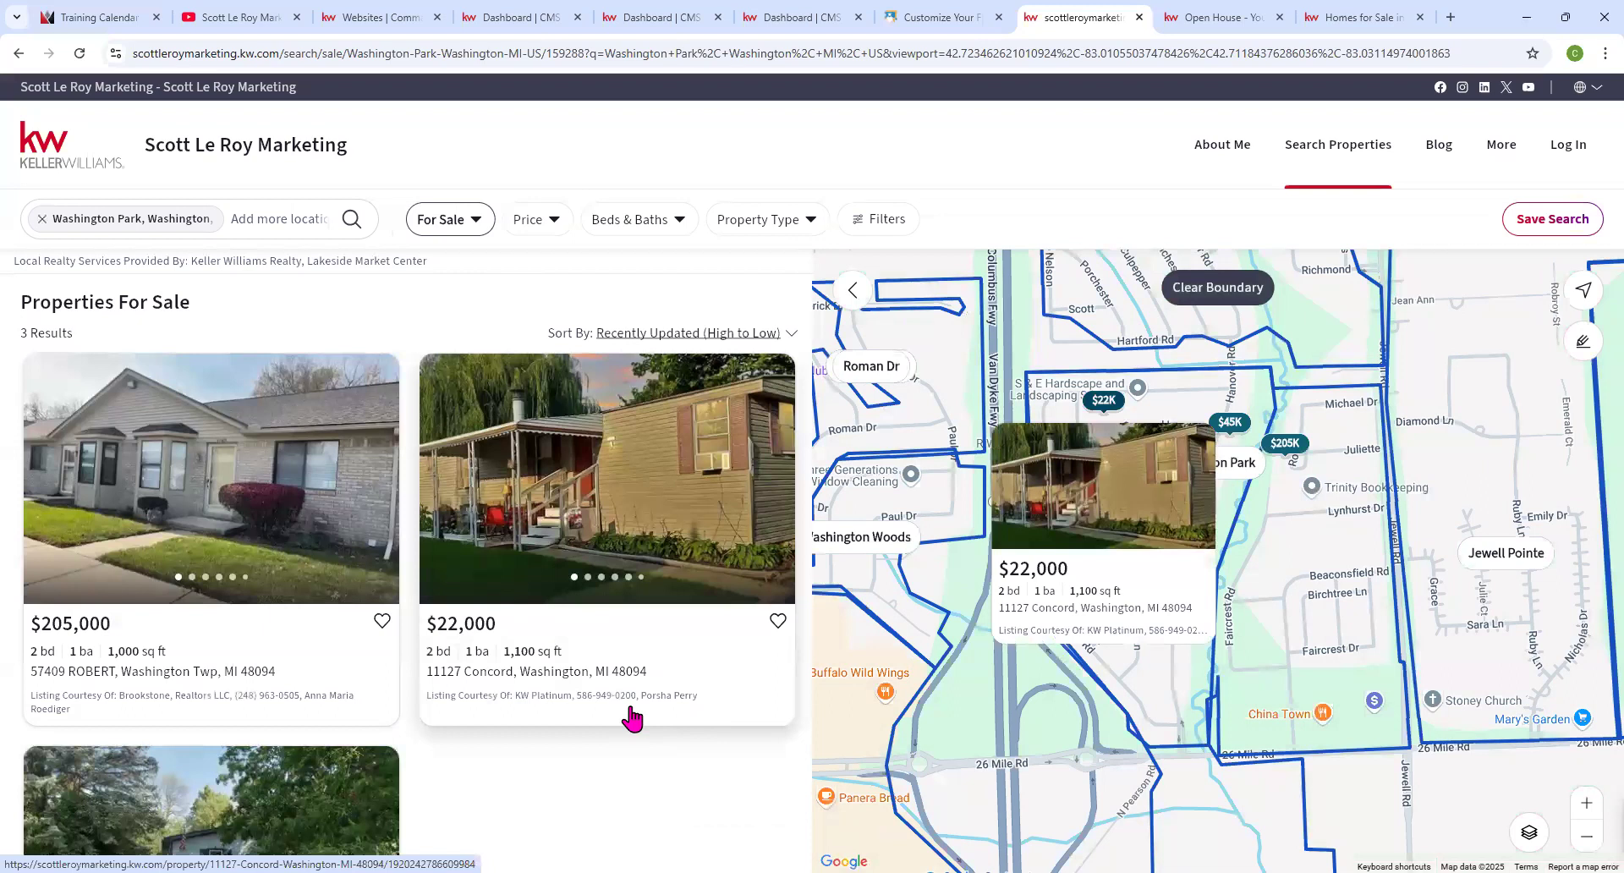
{"action": "scroll", "coordinate": [1088, 550], "scroll_direction": "down", "scroll_amount": 2}
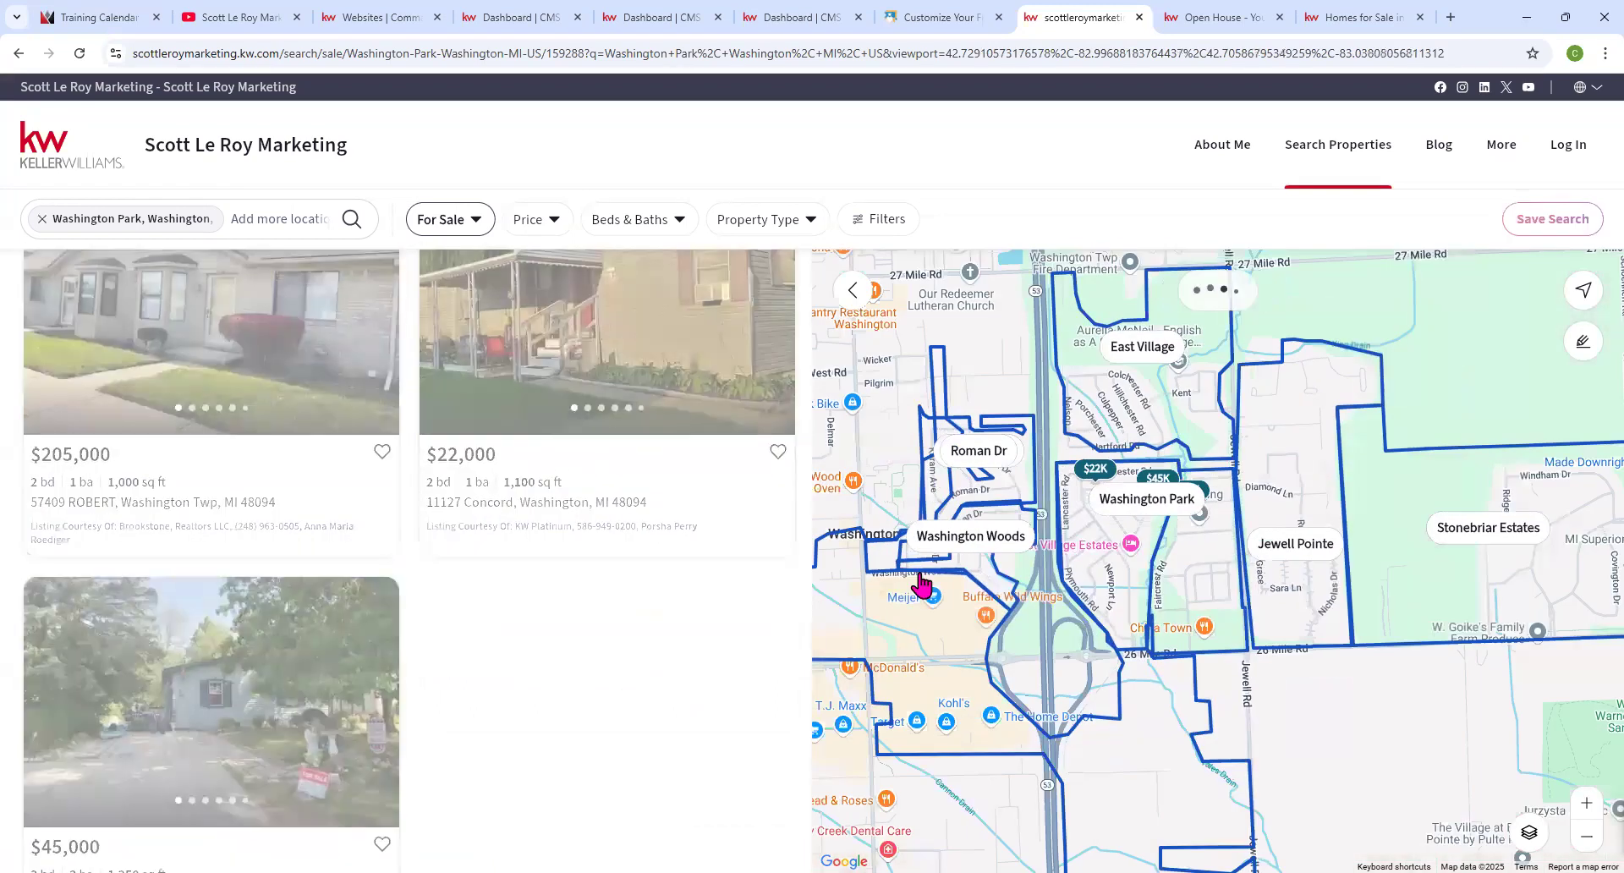
{"action": "scroll", "coordinate": [434, 670], "scroll_direction": "down", "scroll_amount": 8}
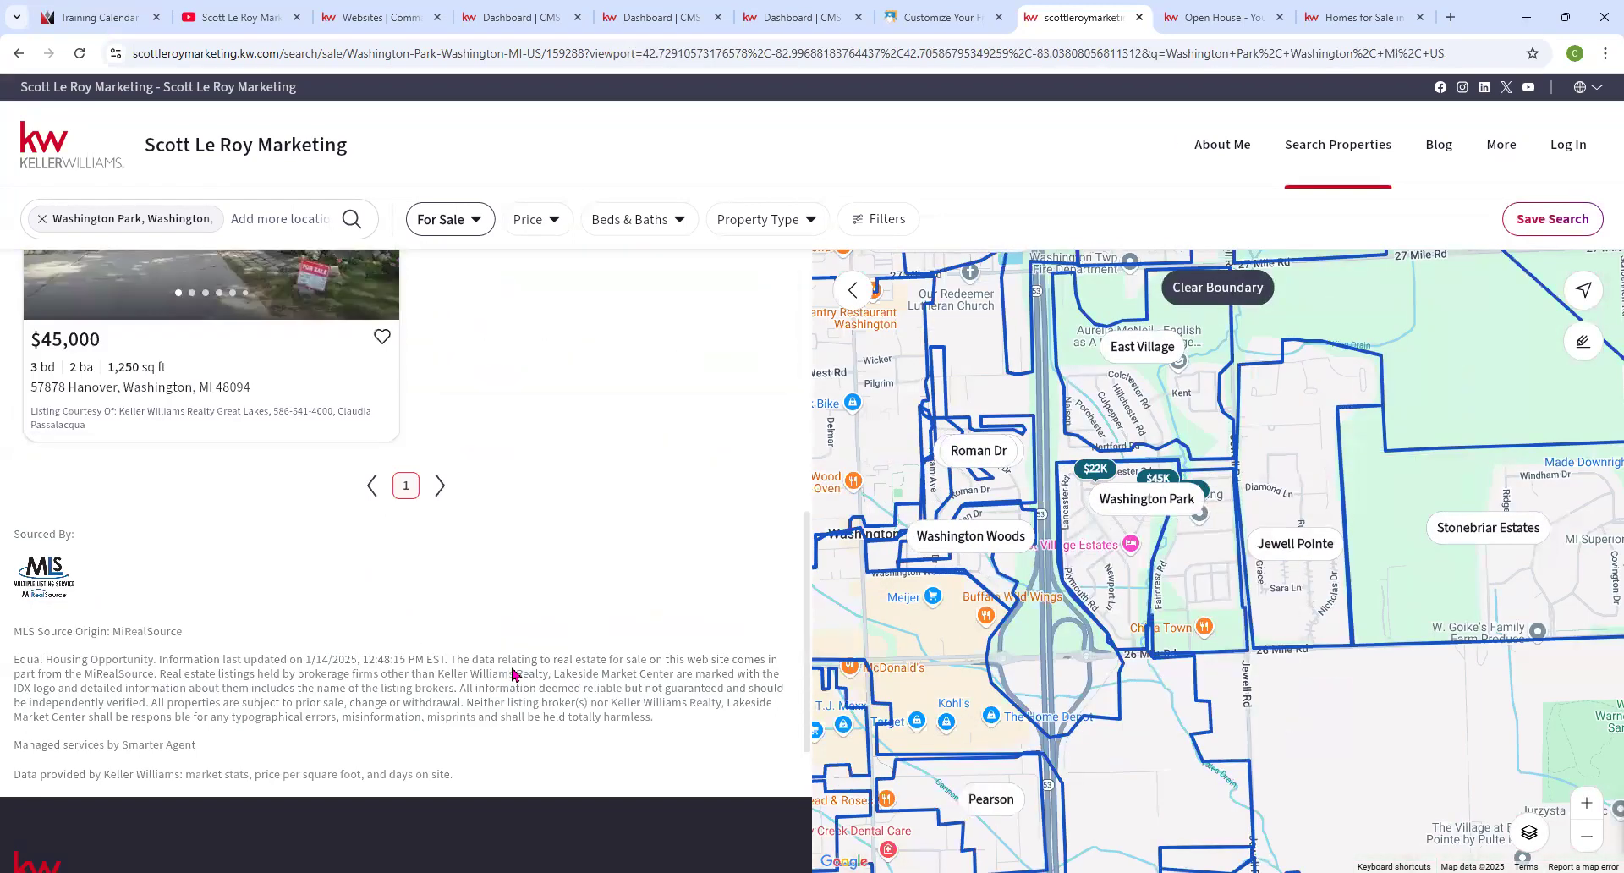
{"action": "scroll", "coordinate": [1202, 525], "scroll_direction": "down", "scroll_amount": 1}
{"action": "scroll", "coordinate": [1201, 525], "scroll_direction": "down", "scroll_amount": 3}
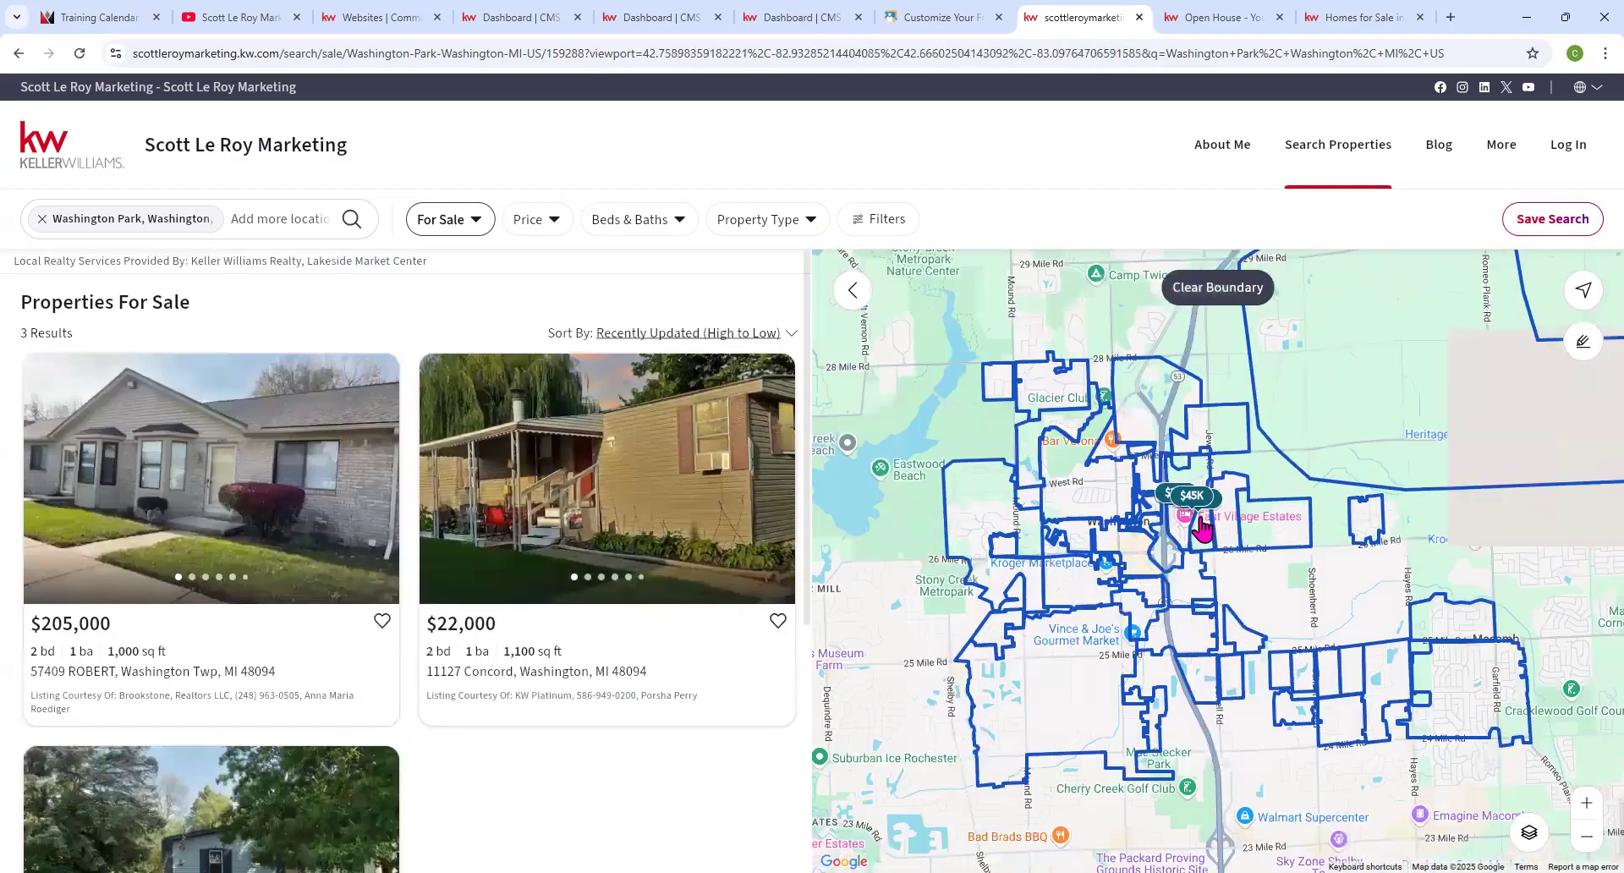
{"action": "scroll", "coordinate": [1277, 466], "scroll_direction": "down", "scroll_amount": 1}
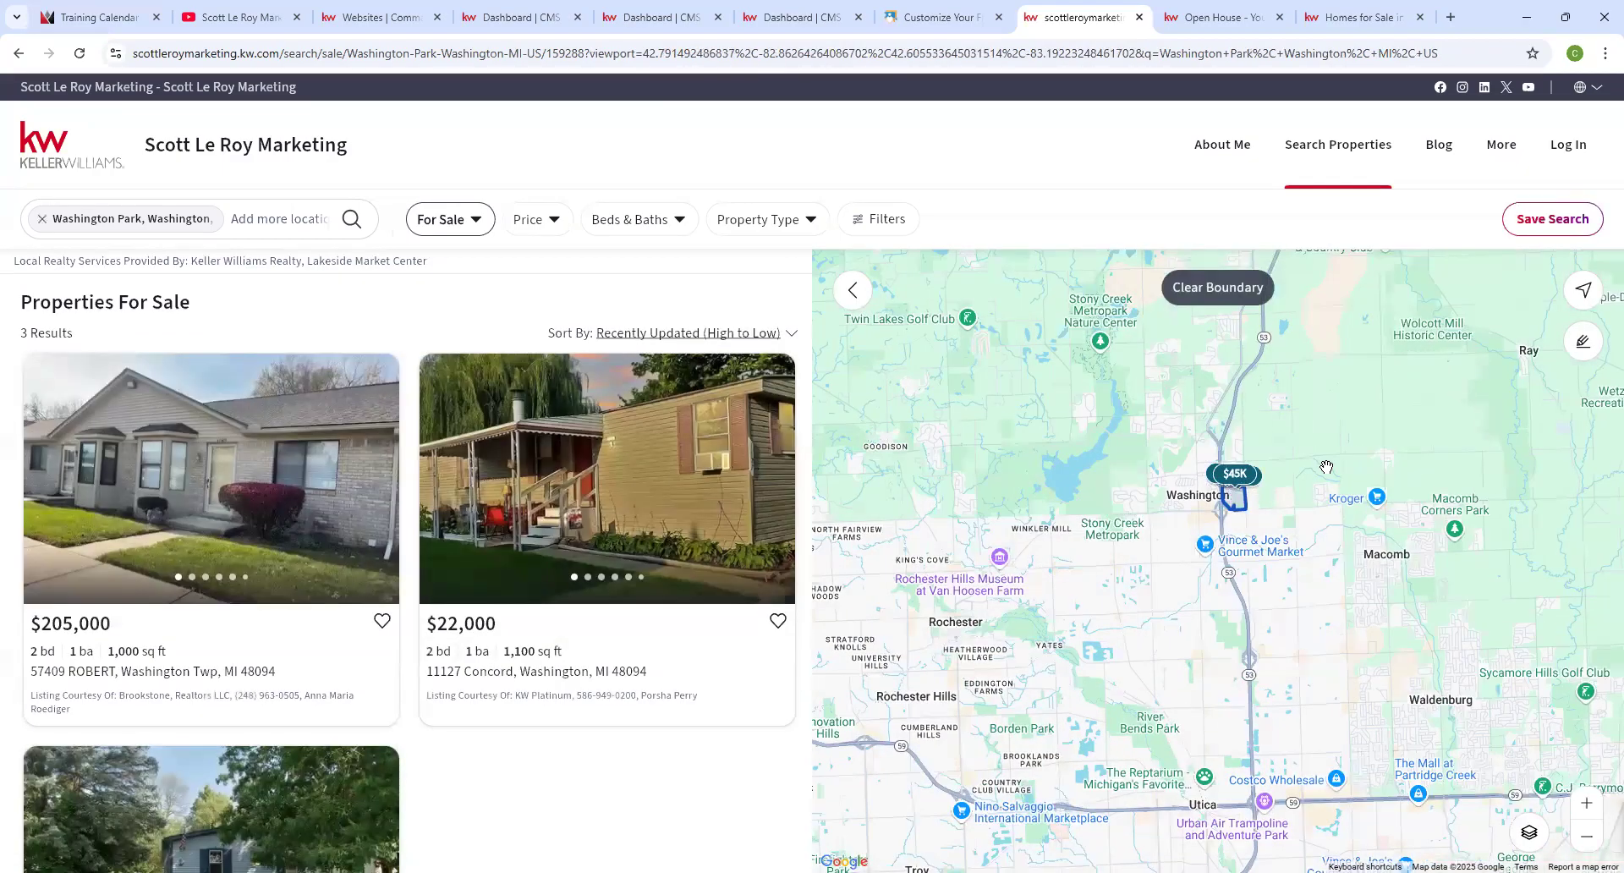
{"action": "left_click", "coordinate": [42, 218]}
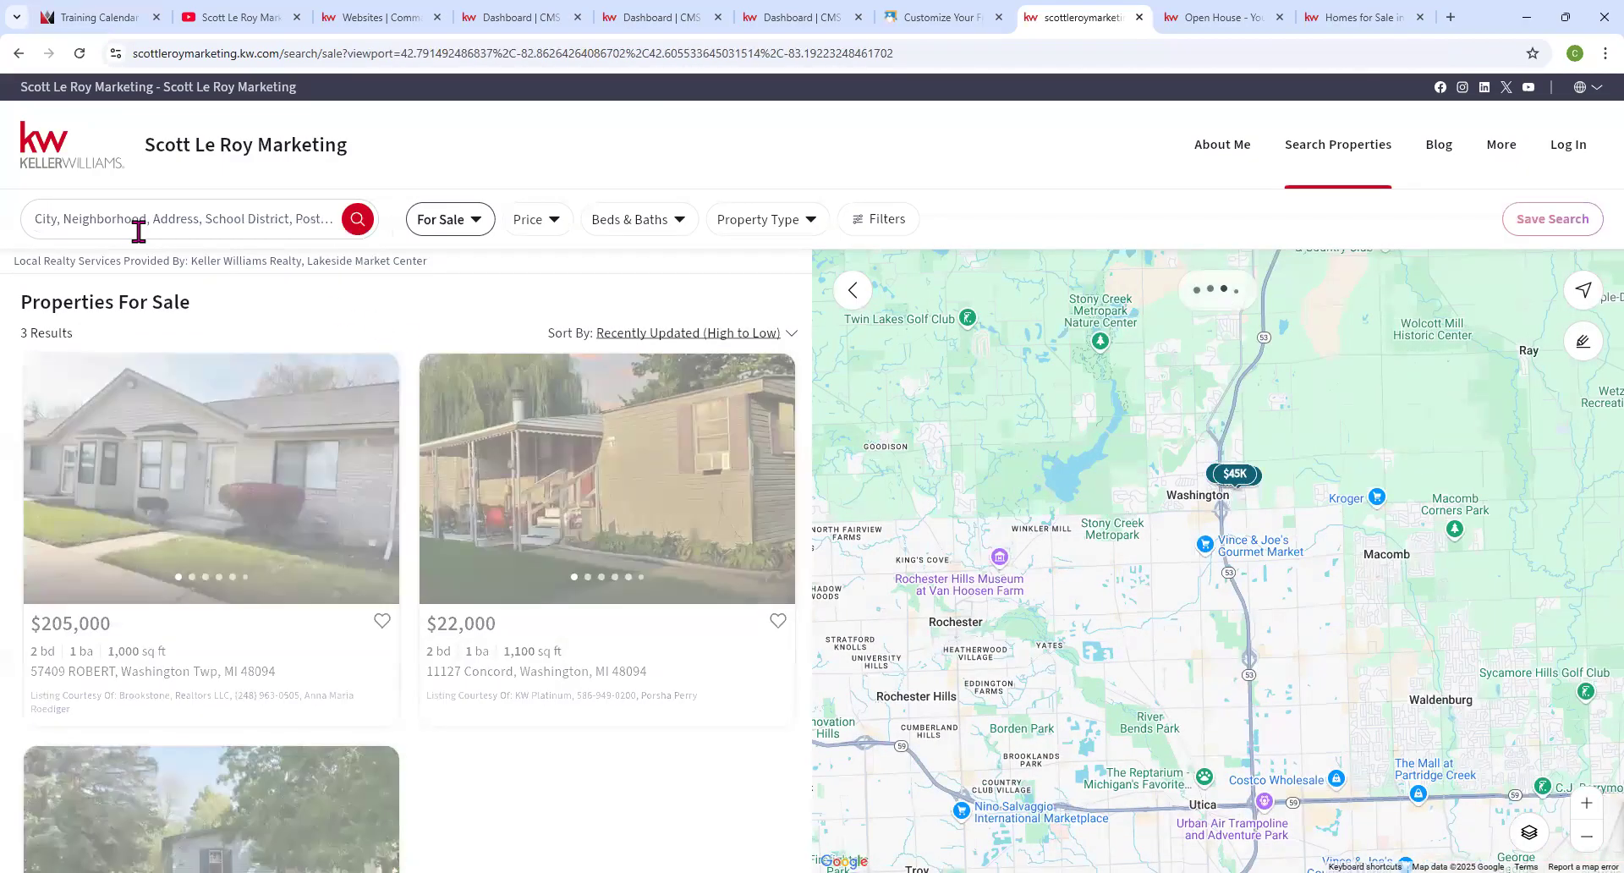
{"action": "left_click", "coordinate": [120, 222]}
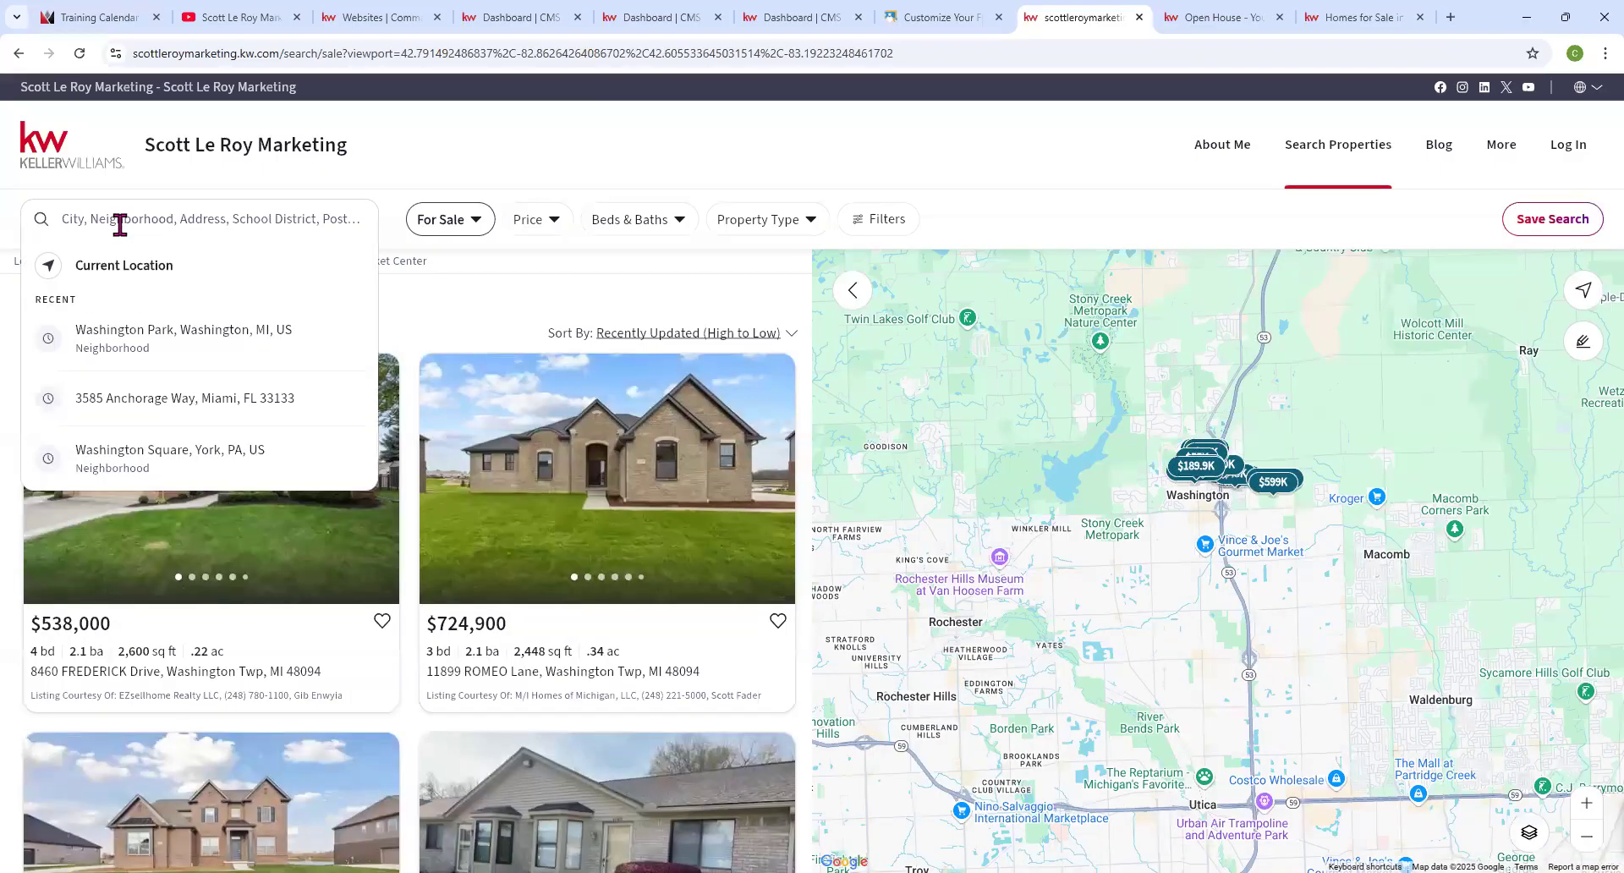
{"action": "type", "text": "washington s"}
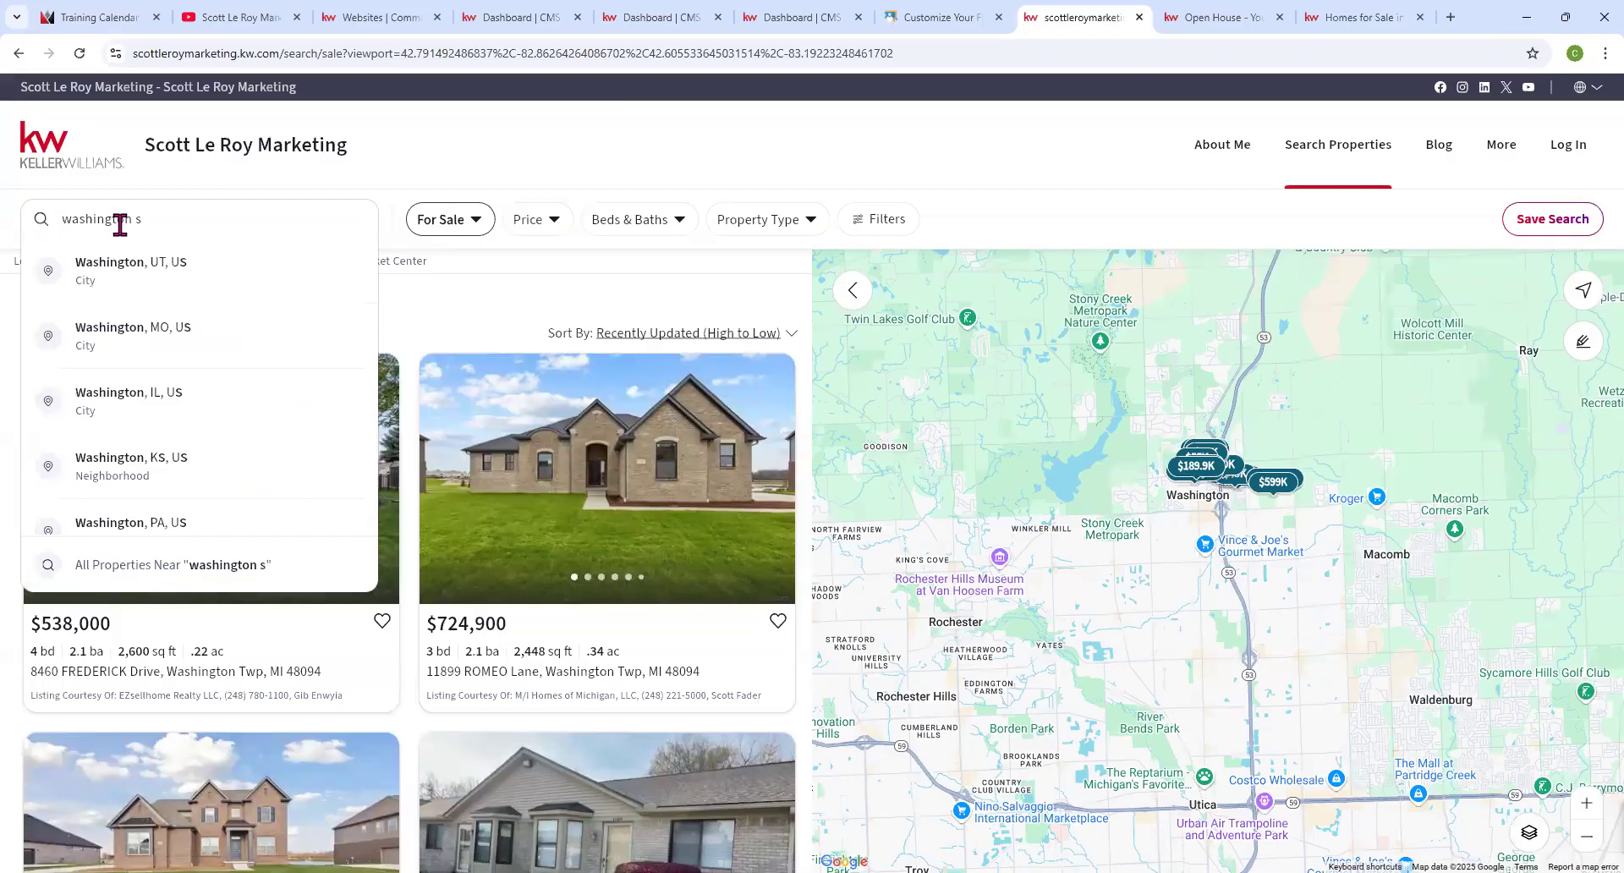
{"action": "type", "text": "quare"}
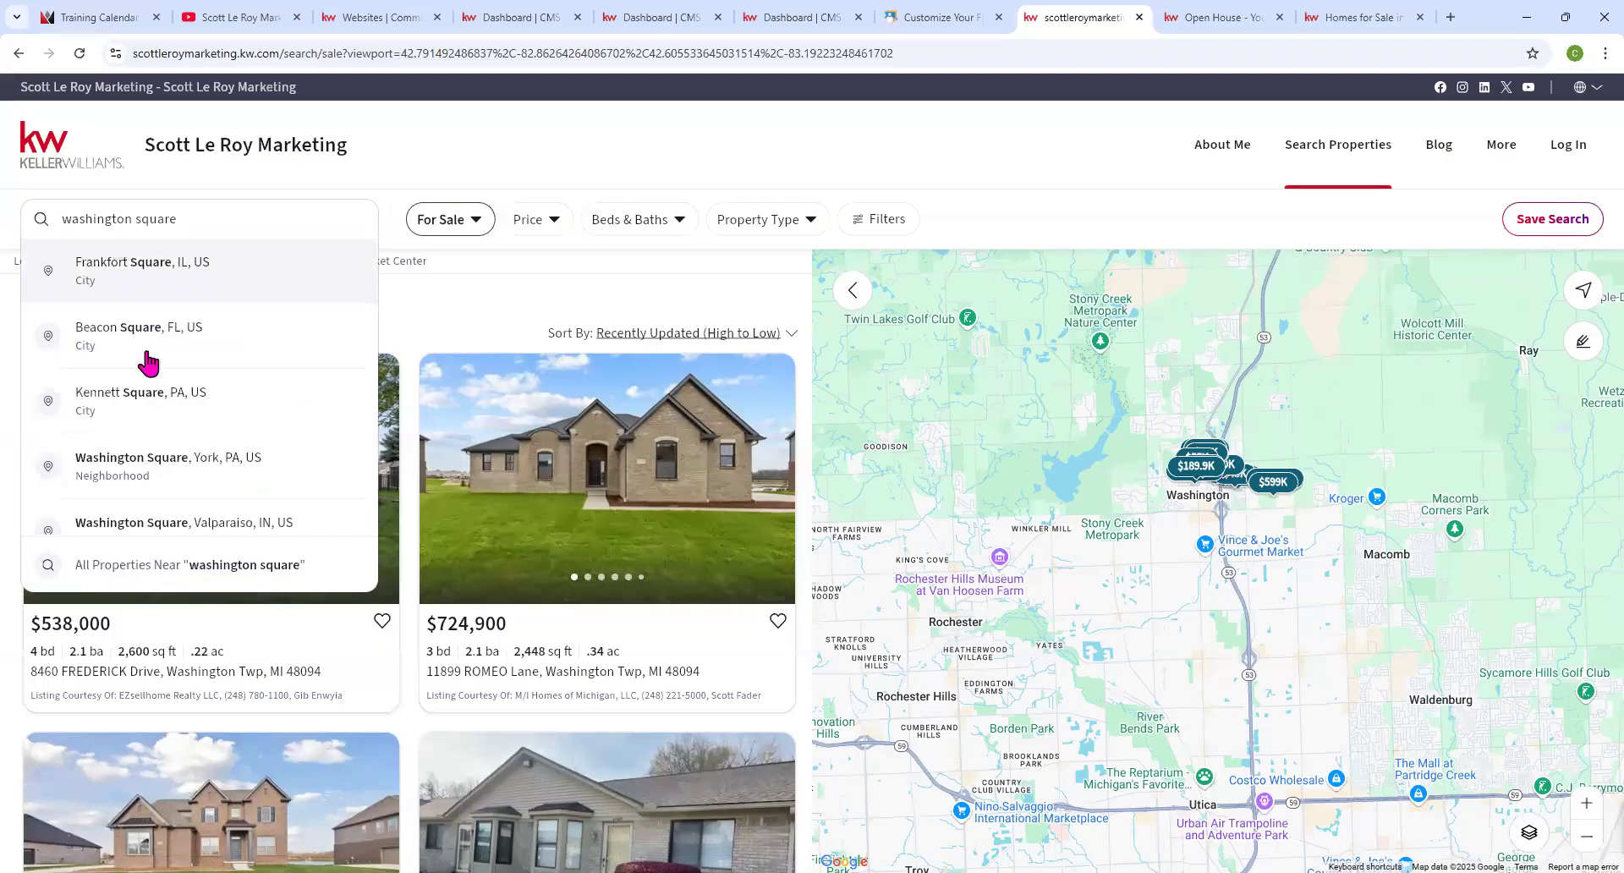
{"action": "left_click", "coordinate": [167, 483]}
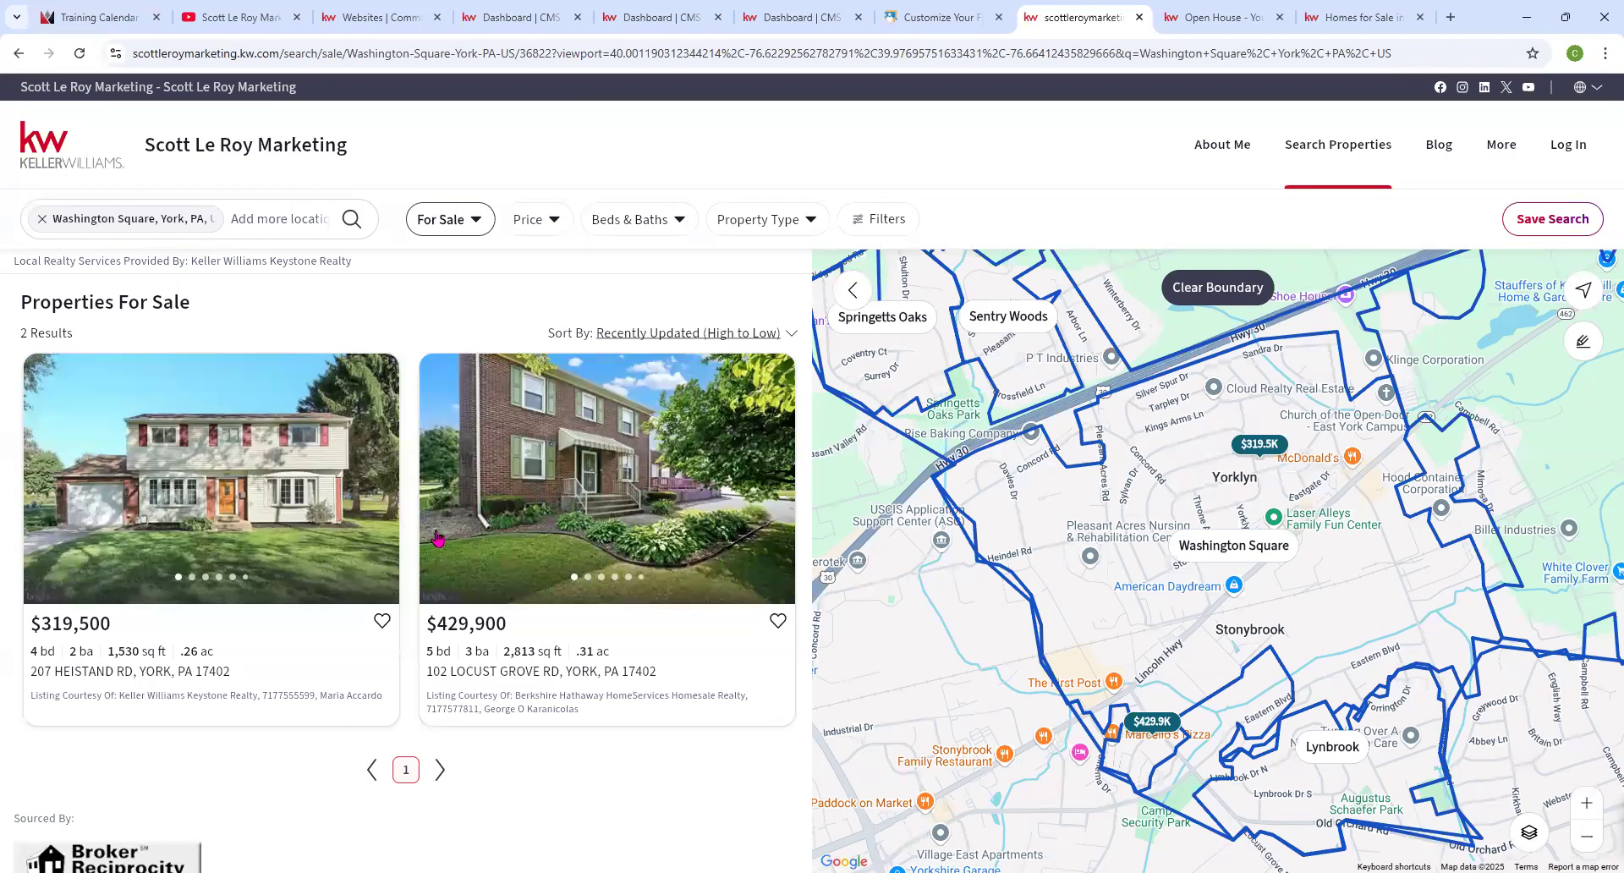
{"action": "left_click", "coordinate": [228, 636]}
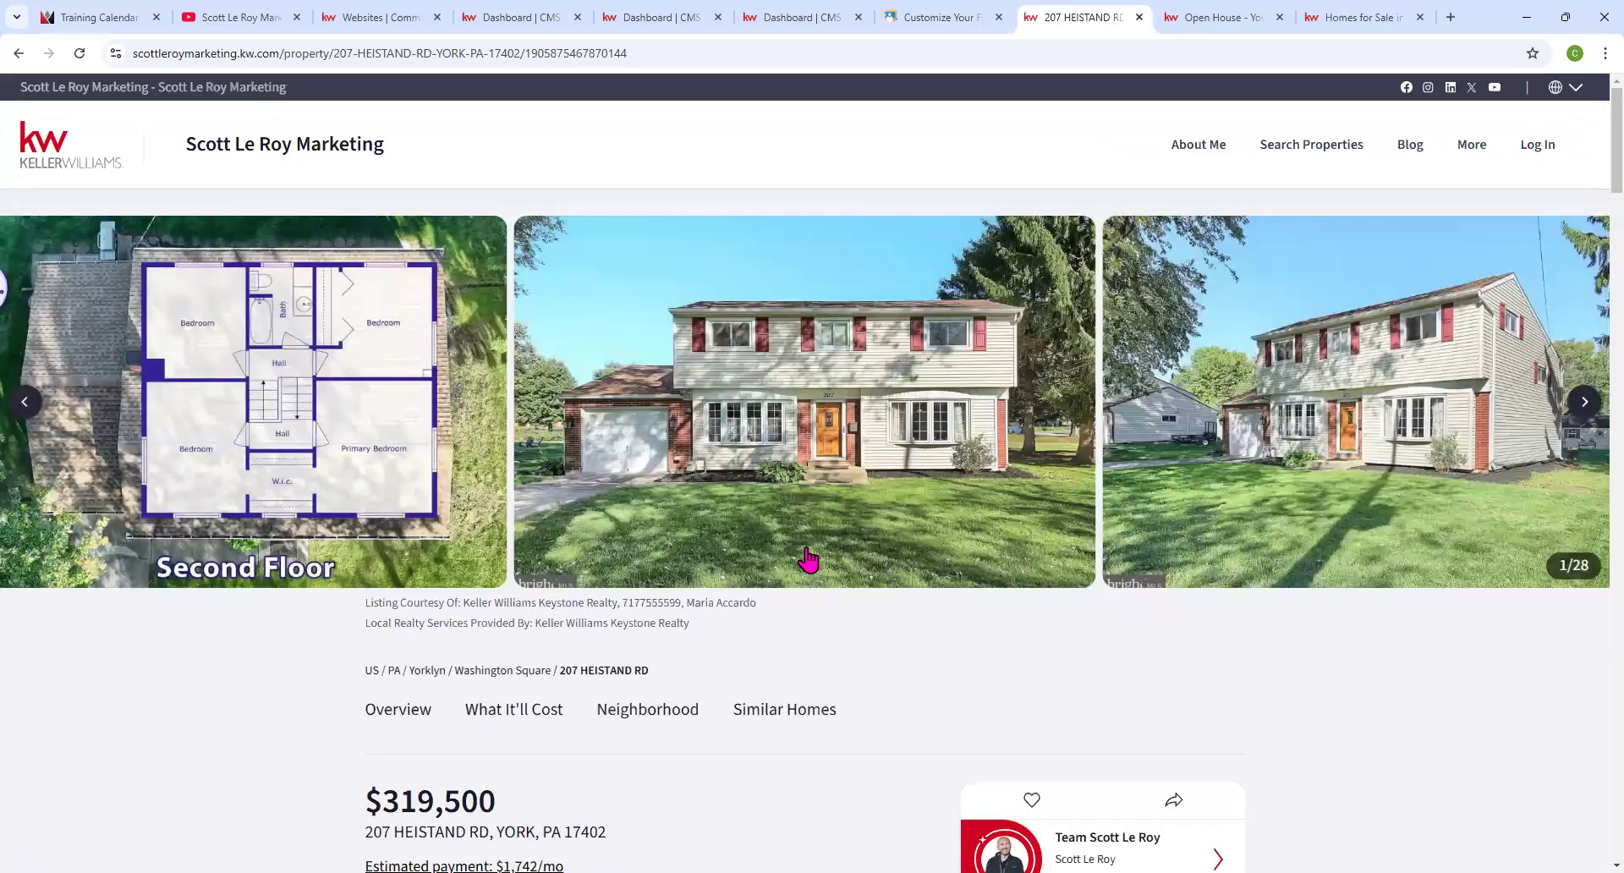
{"action": "scroll", "coordinate": [808, 560], "scroll_direction": "down", "scroll_amount": 10}
{"action": "scroll", "coordinate": [806, 548], "scroll_direction": "down", "scroll_amount": 20}
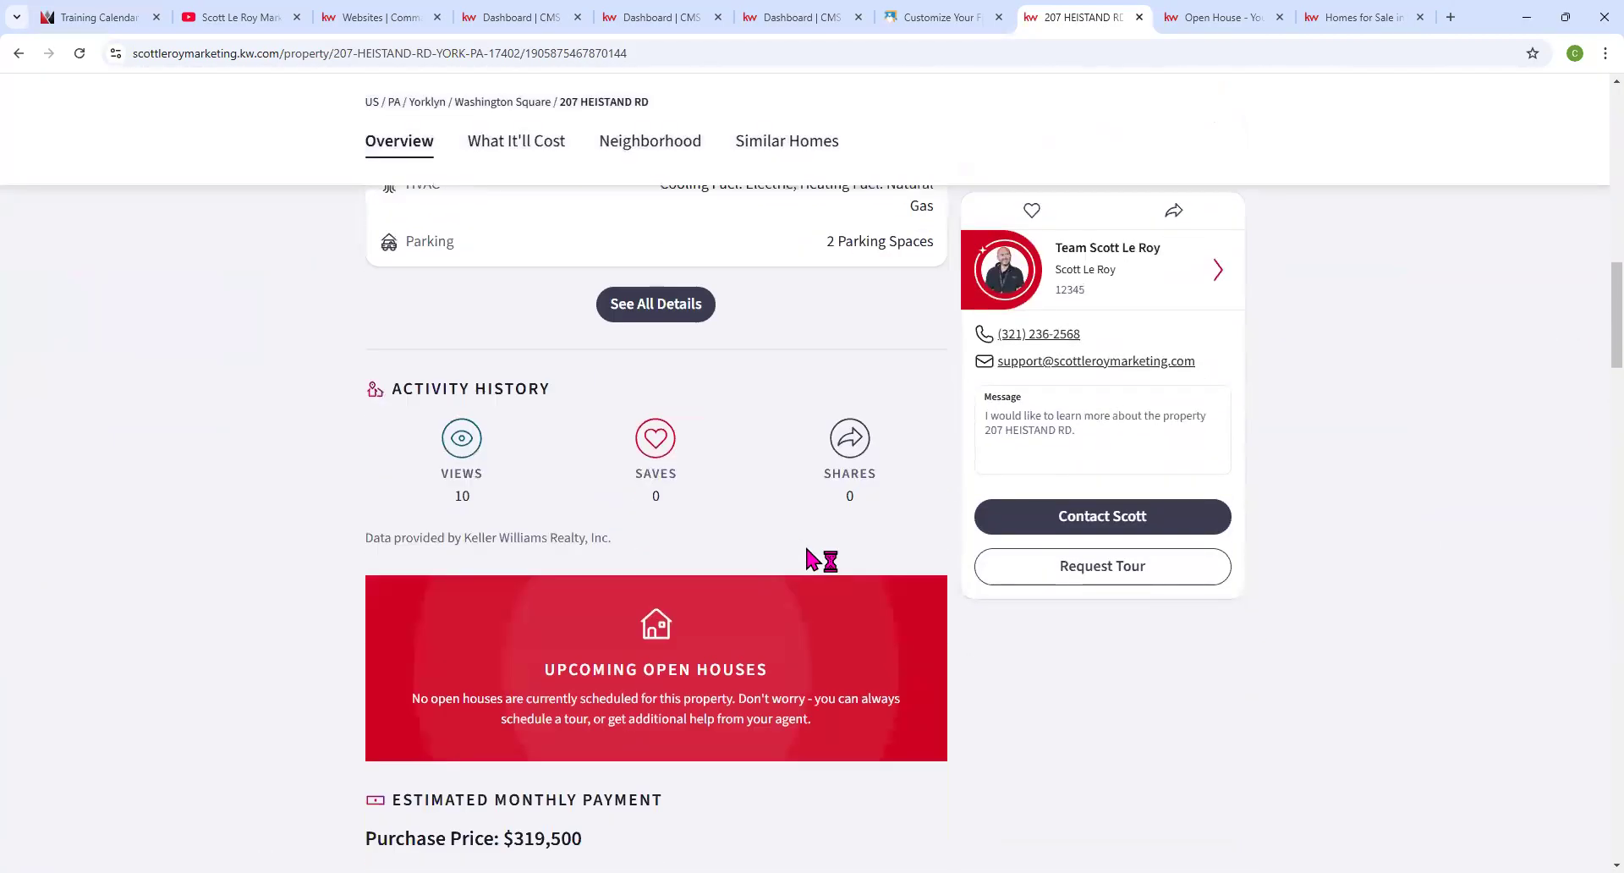
{"action": "scroll", "coordinate": [809, 540], "scroll_direction": "down", "scroll_amount": 4}
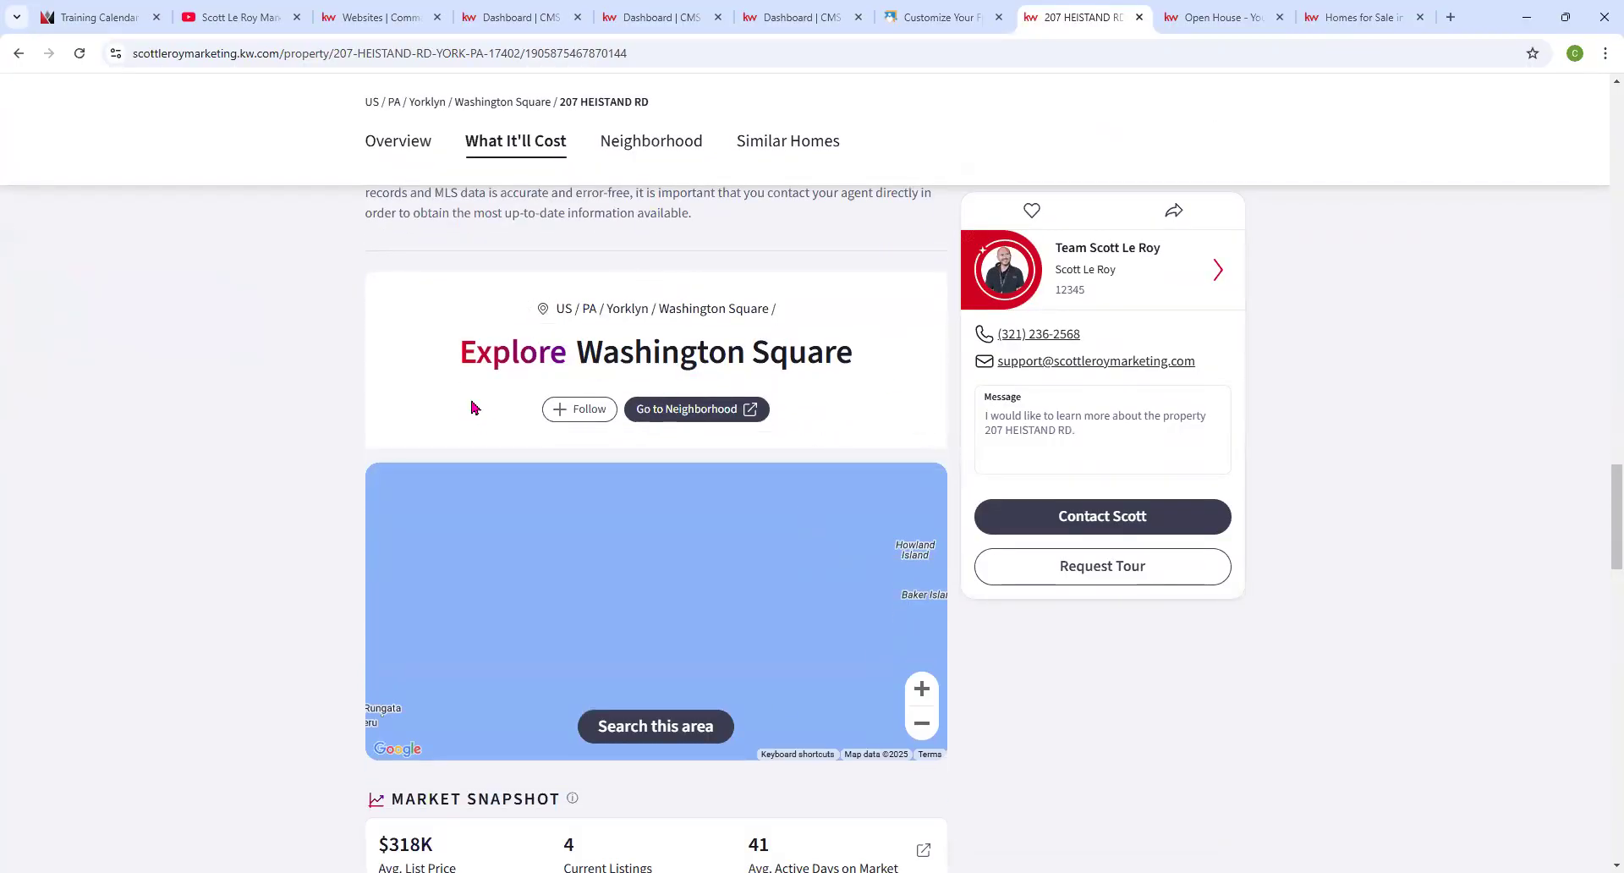
{"action": "left_click", "coordinate": [670, 418]}
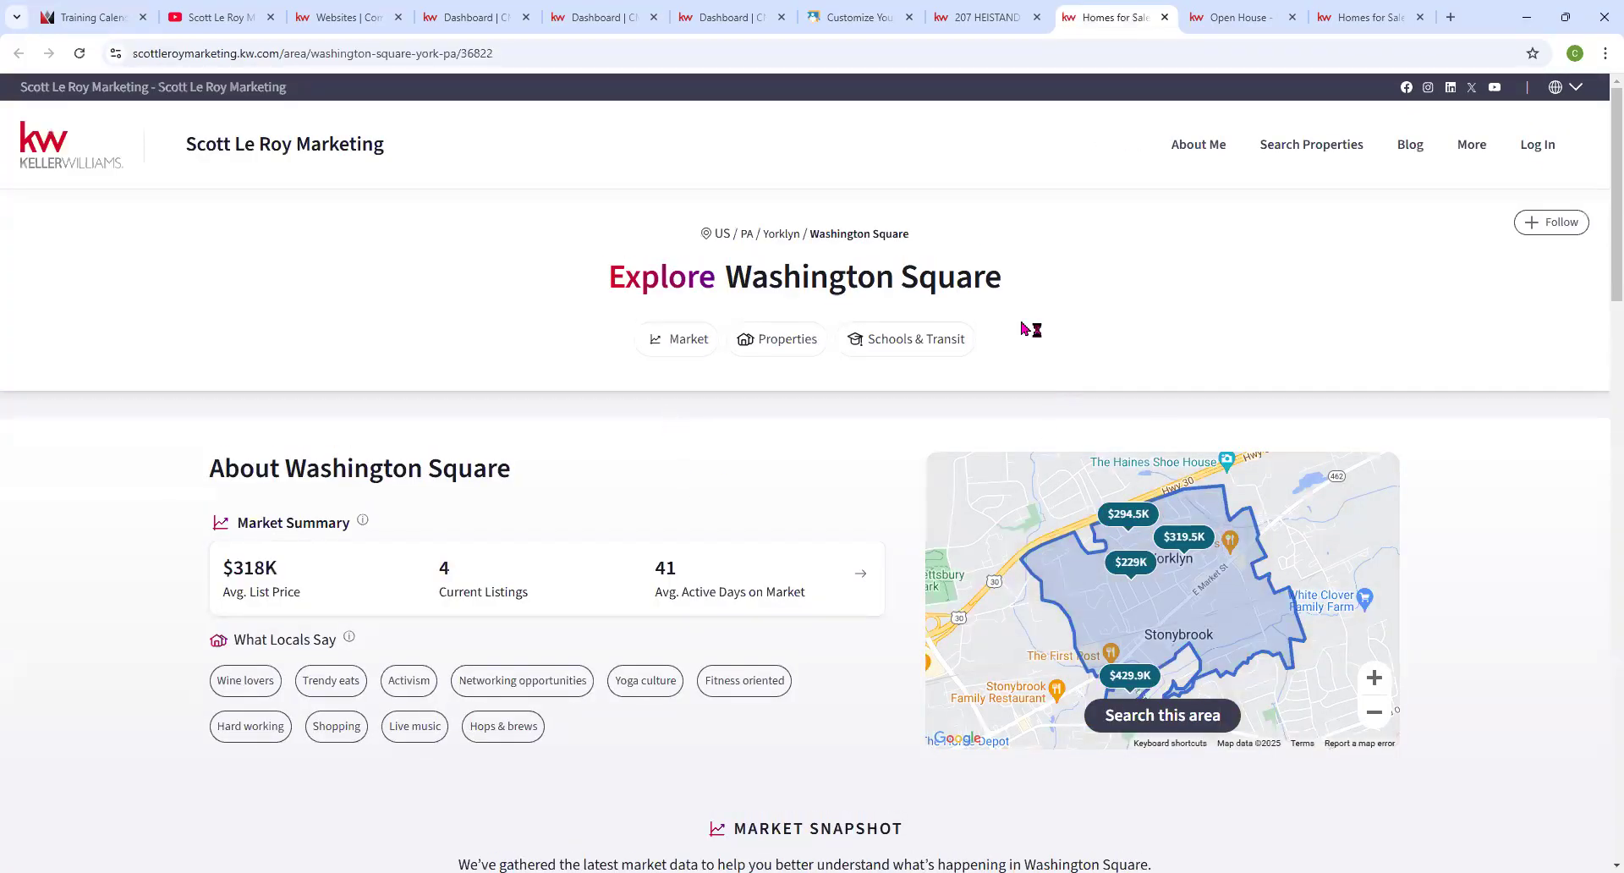
Scroll through the Explore Washington Square page's sections, including its $318K average price and 4 listings.
{"action": "scroll", "coordinate": [1027, 537], "scroll_direction": "down", "scroll_amount": 6}
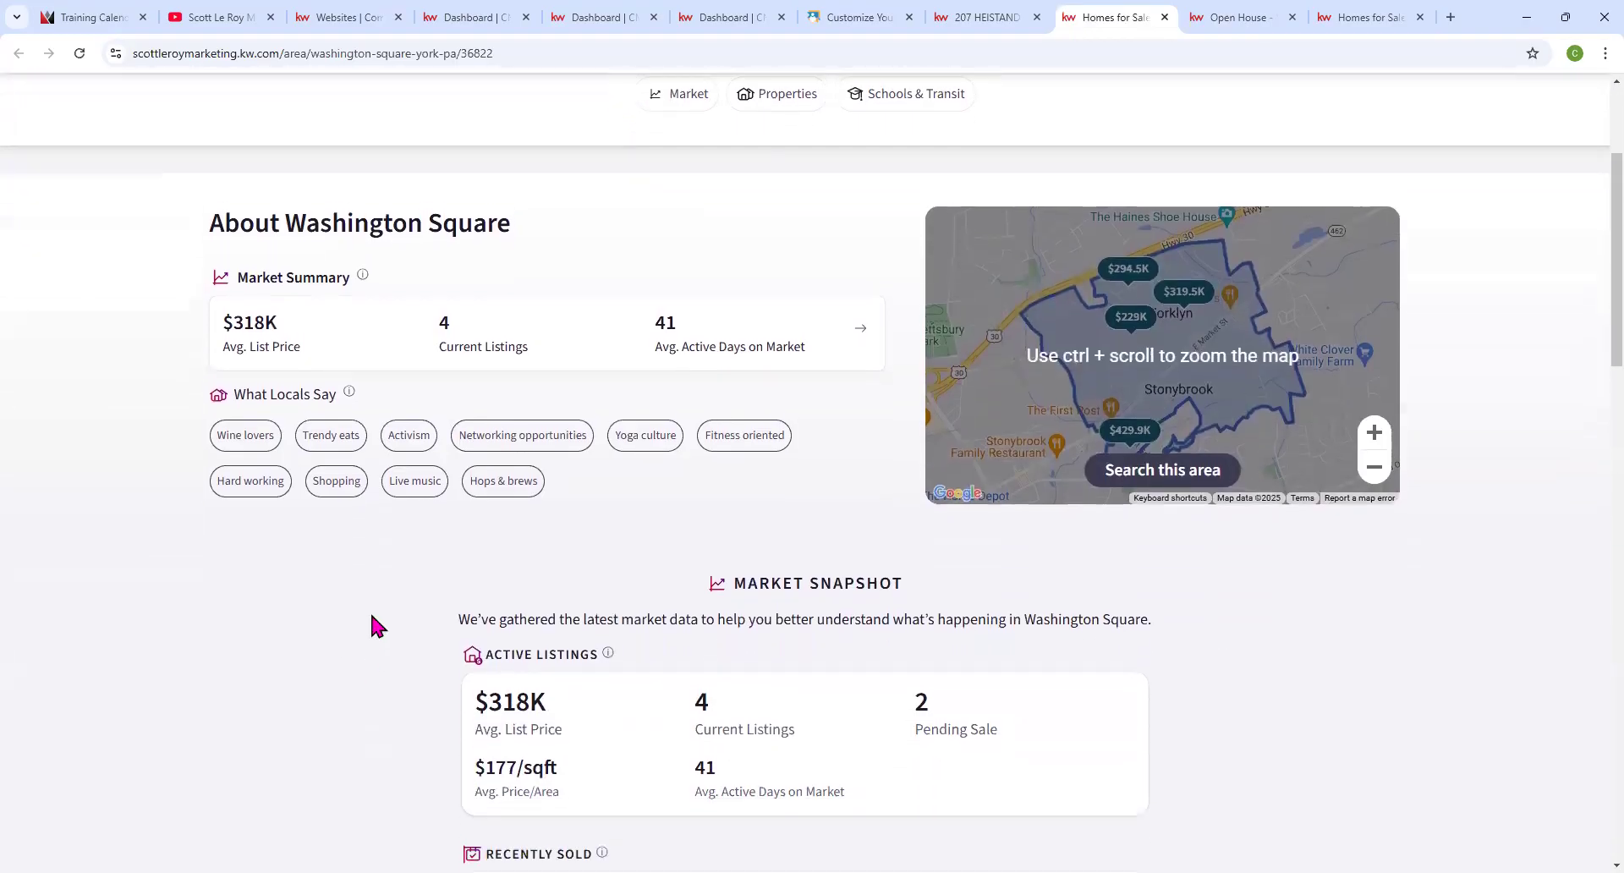
{"action": "scroll", "coordinate": [429, 625], "scroll_direction": "down", "scroll_amount": 4}
{"action": "scroll", "coordinate": [829, 471], "scroll_direction": "down", "scroll_amount": 5}
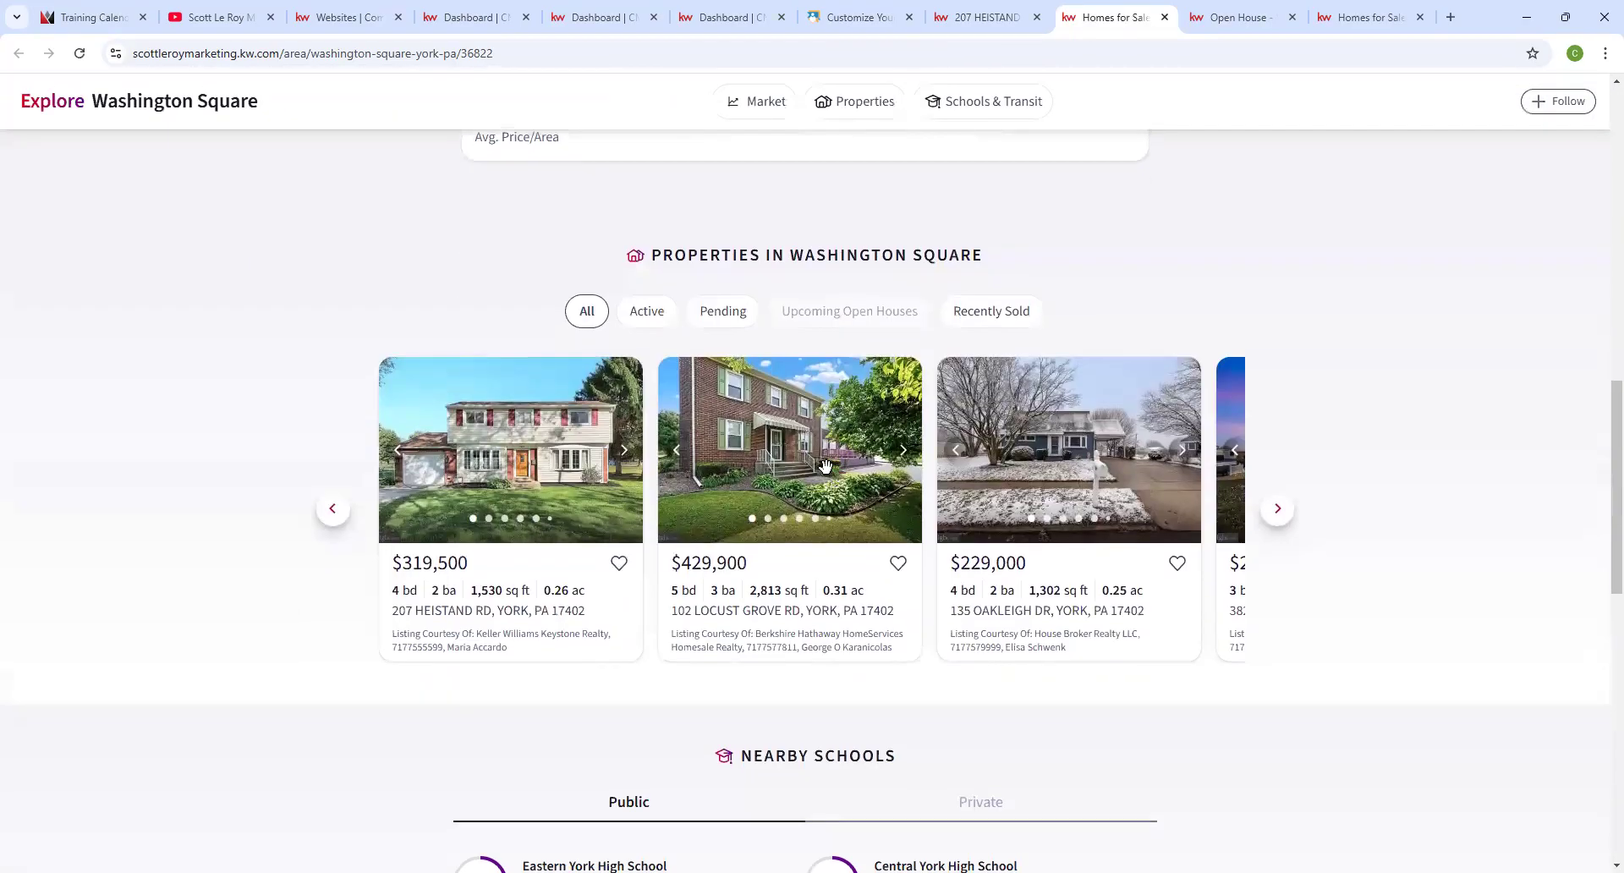
{"action": "scroll", "coordinate": [825, 466], "scroll_direction": "down", "scroll_amount": 7}
{"action": "scroll", "coordinate": [828, 471], "scroll_direction": "up", "scroll_amount": 4}
{"action": "scroll", "coordinate": [828, 474], "scroll_direction": "up", "scroll_amount": 20}
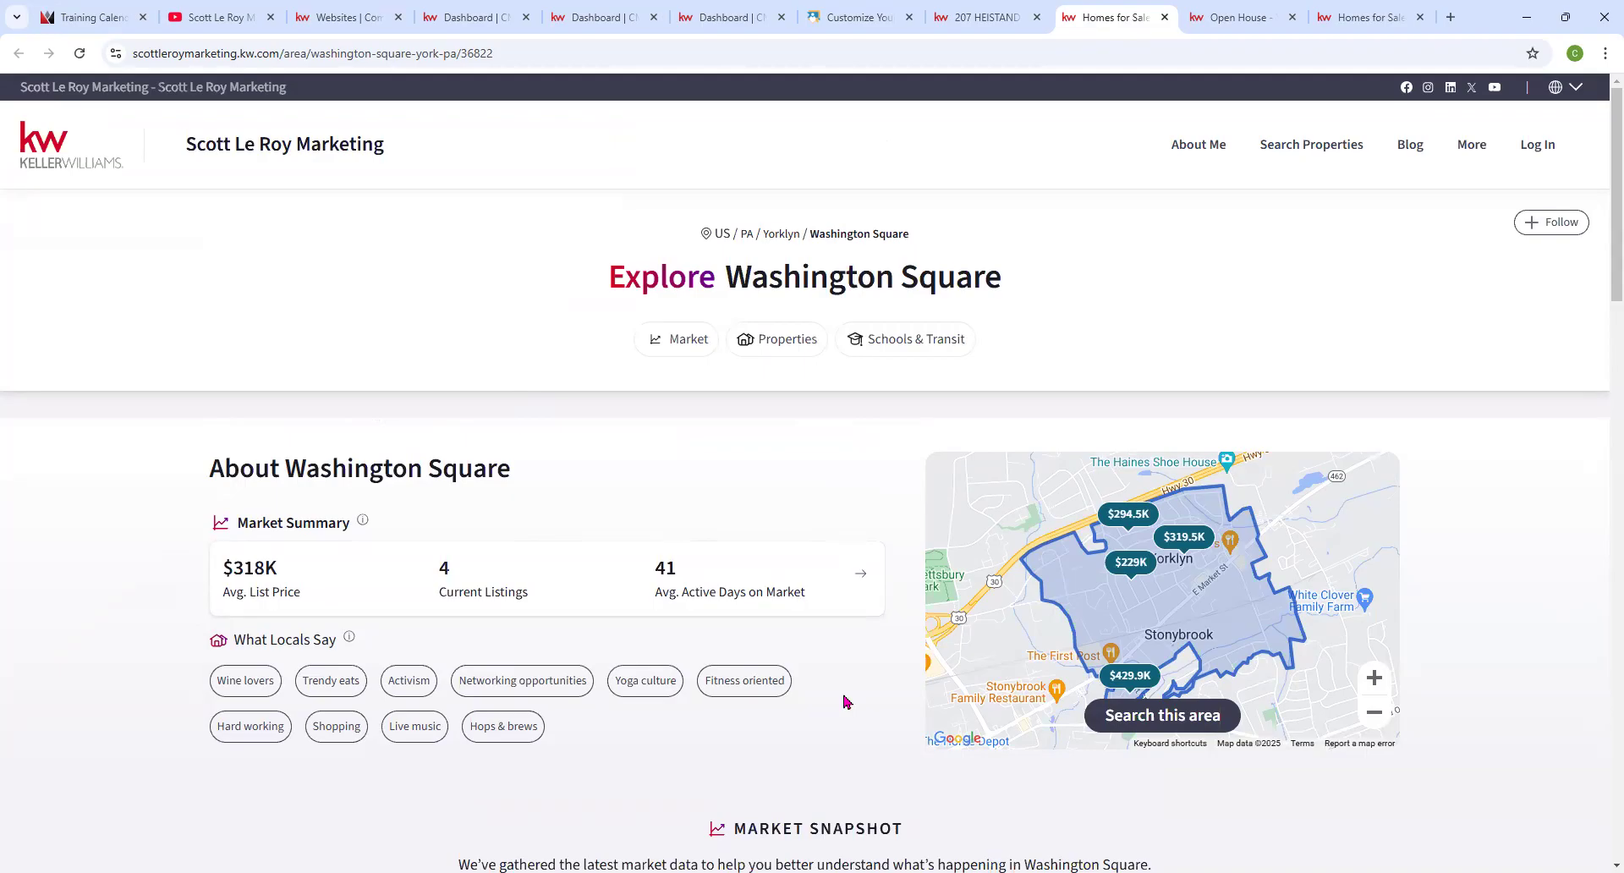
{"action": "scroll", "coordinate": [840, 703], "scroll_direction": "down", "scroll_amount": 9}
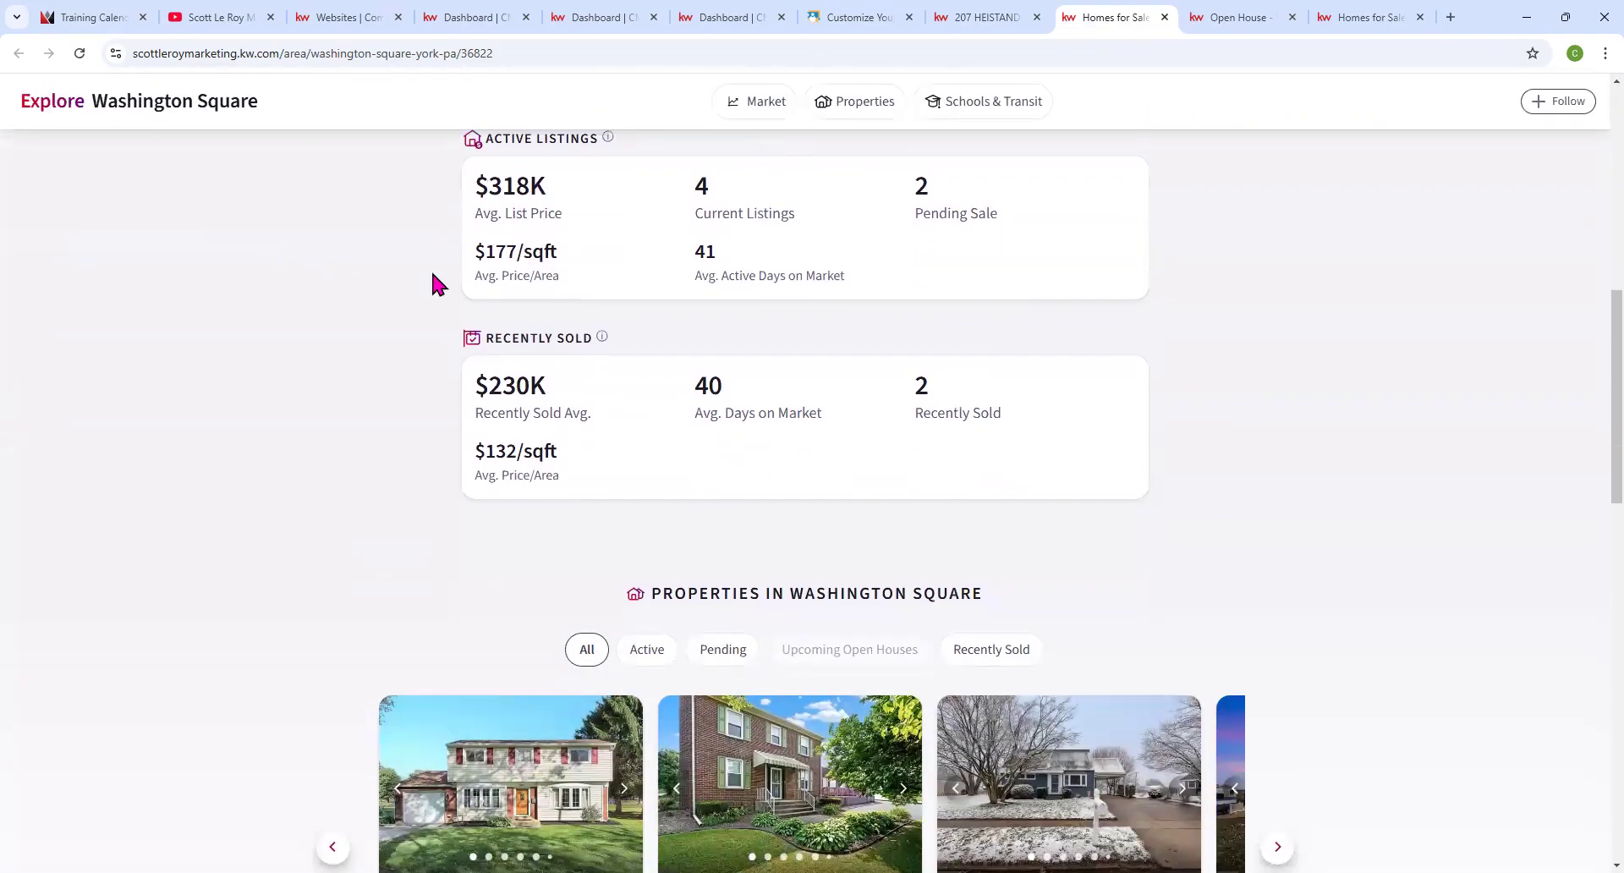
{"action": "scroll", "coordinate": [1073, 627], "scroll_direction": "down", "scroll_amount": 5}
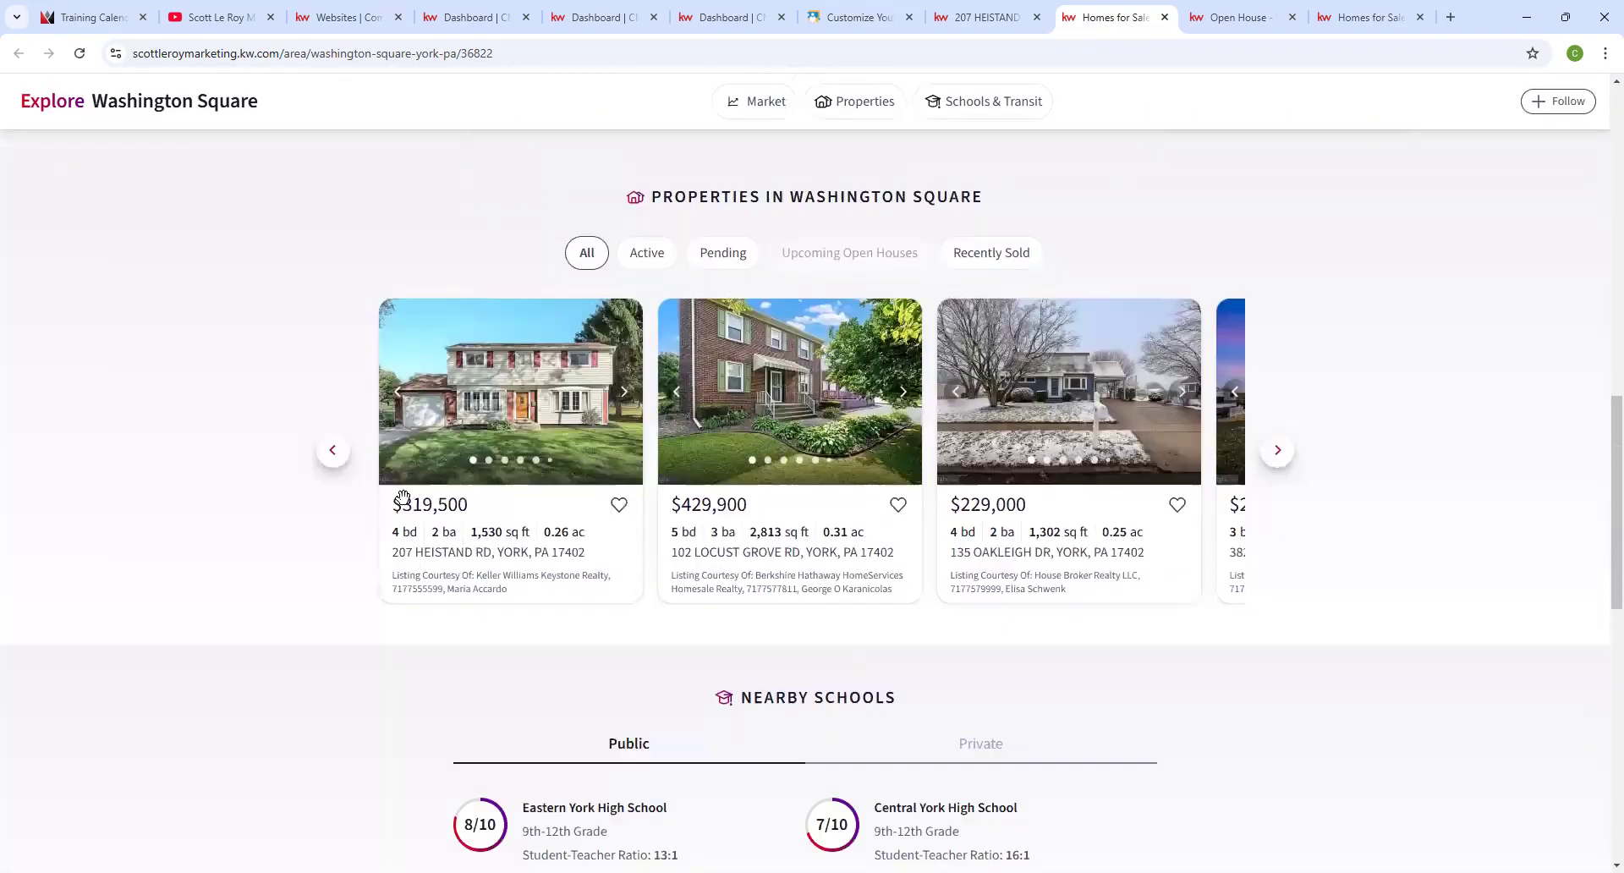
{"action": "scroll", "coordinate": [954, 552], "scroll_direction": "down", "scroll_amount": 4}
{"action": "scroll", "coordinate": [905, 521], "scroll_direction": "down", "scroll_amount": 2}
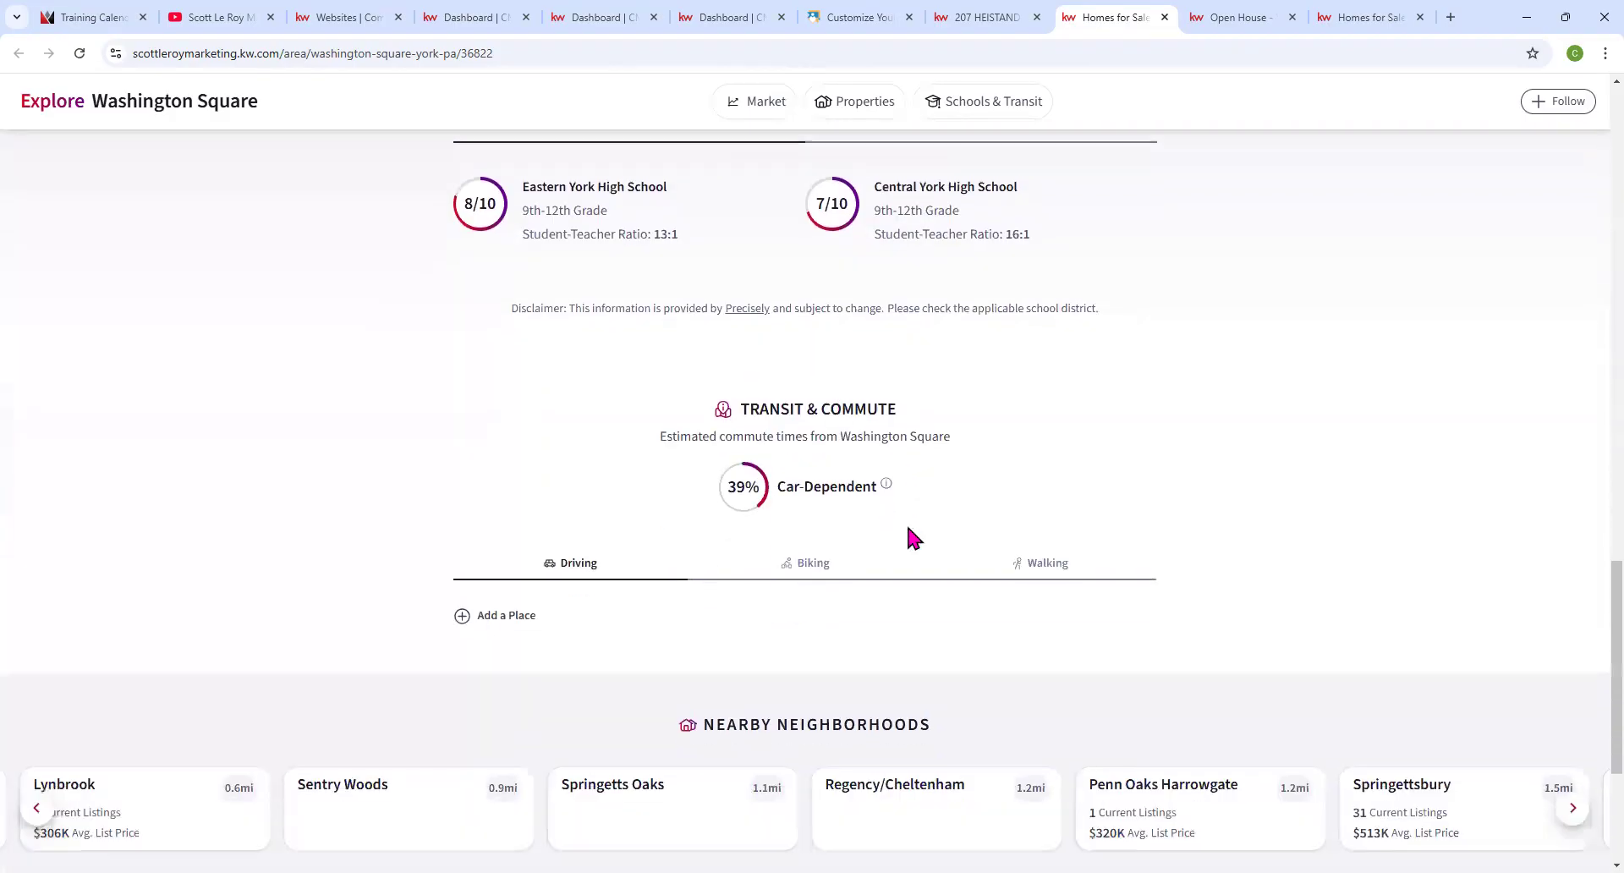
{"action": "scroll", "coordinate": [872, 525], "scroll_direction": "up", "scroll_amount": 15}
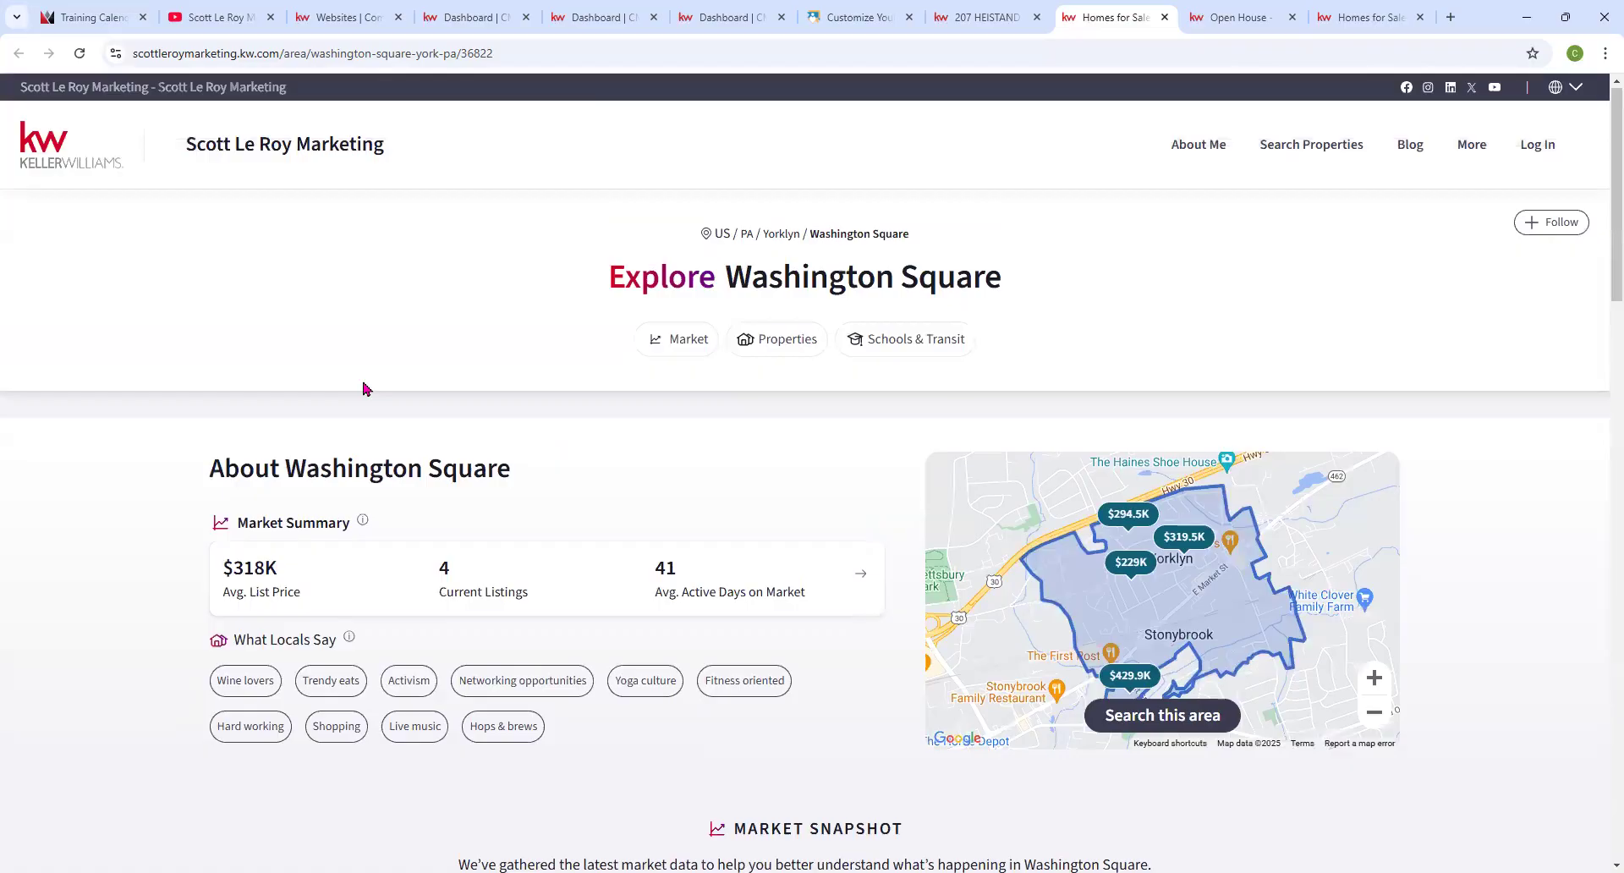
Copy the Washington Square neighborhood page's URL for use in the CMS.
{"action": "left_click", "coordinate": [369, 54]}
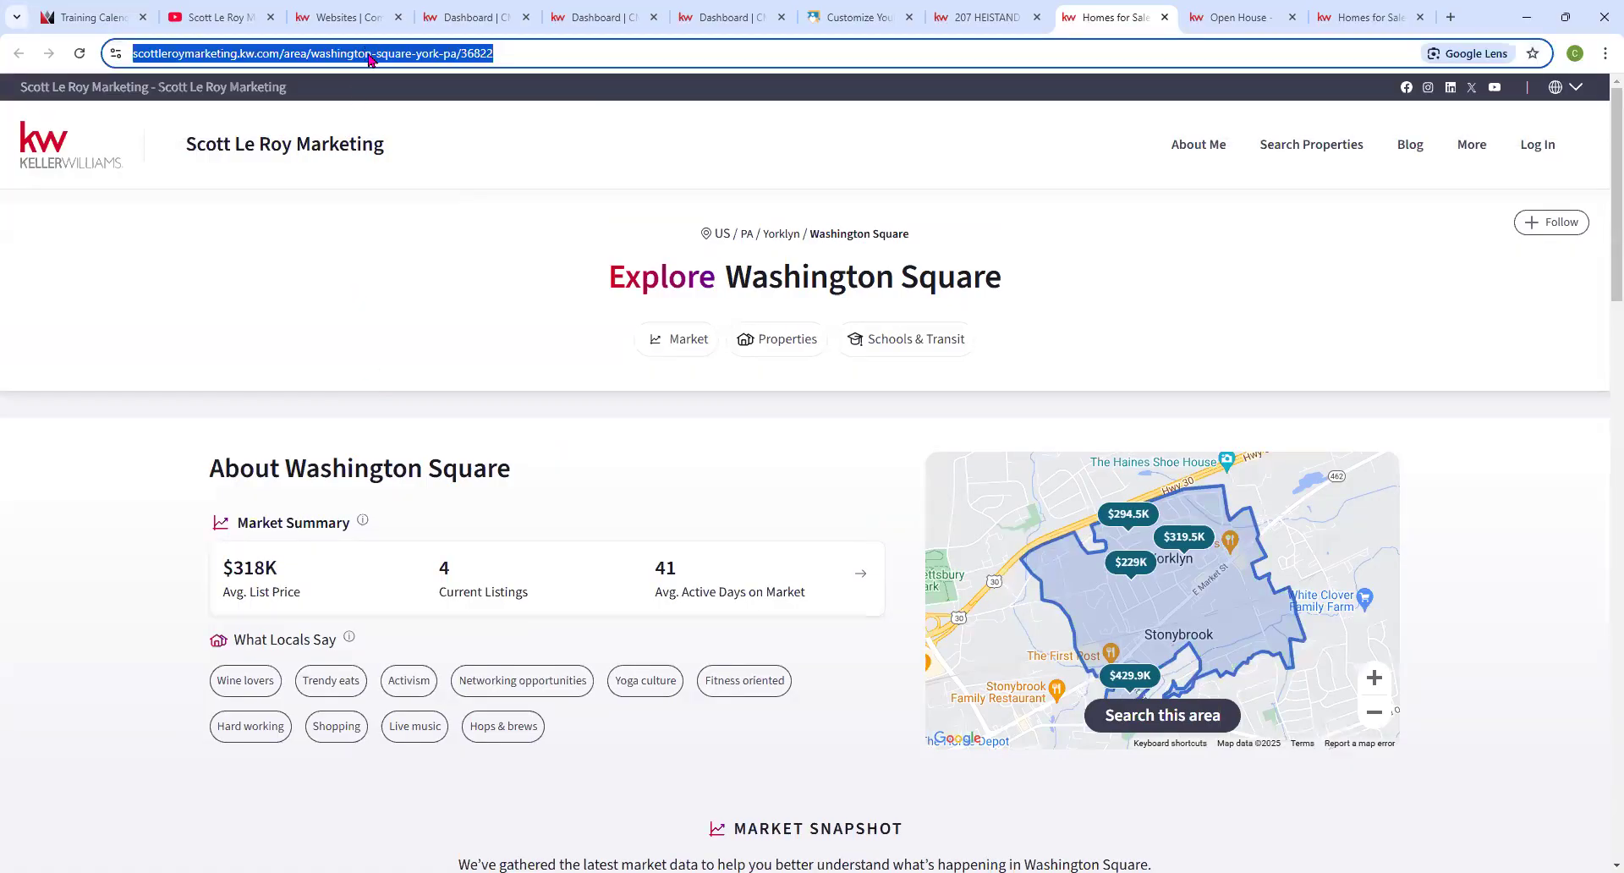
{"action": "right_click", "coordinate": [369, 54]}
{"action": "left_click", "coordinate": [441, 216]}
{"action": "left_click", "coordinate": [605, 21]}
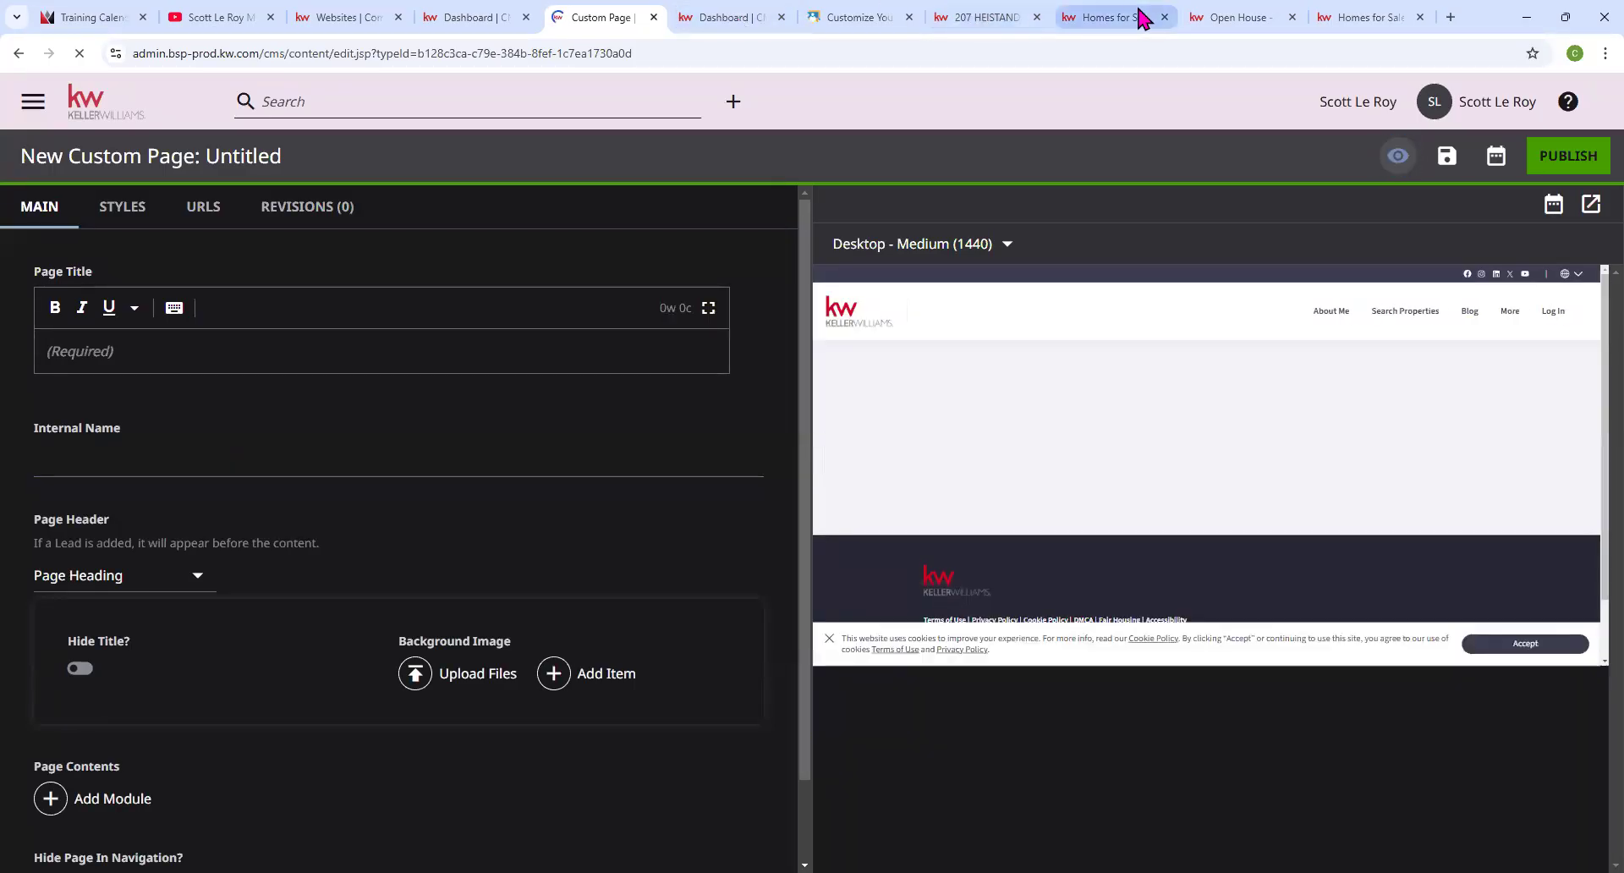
{"action": "left_click", "coordinate": [1148, 18]}
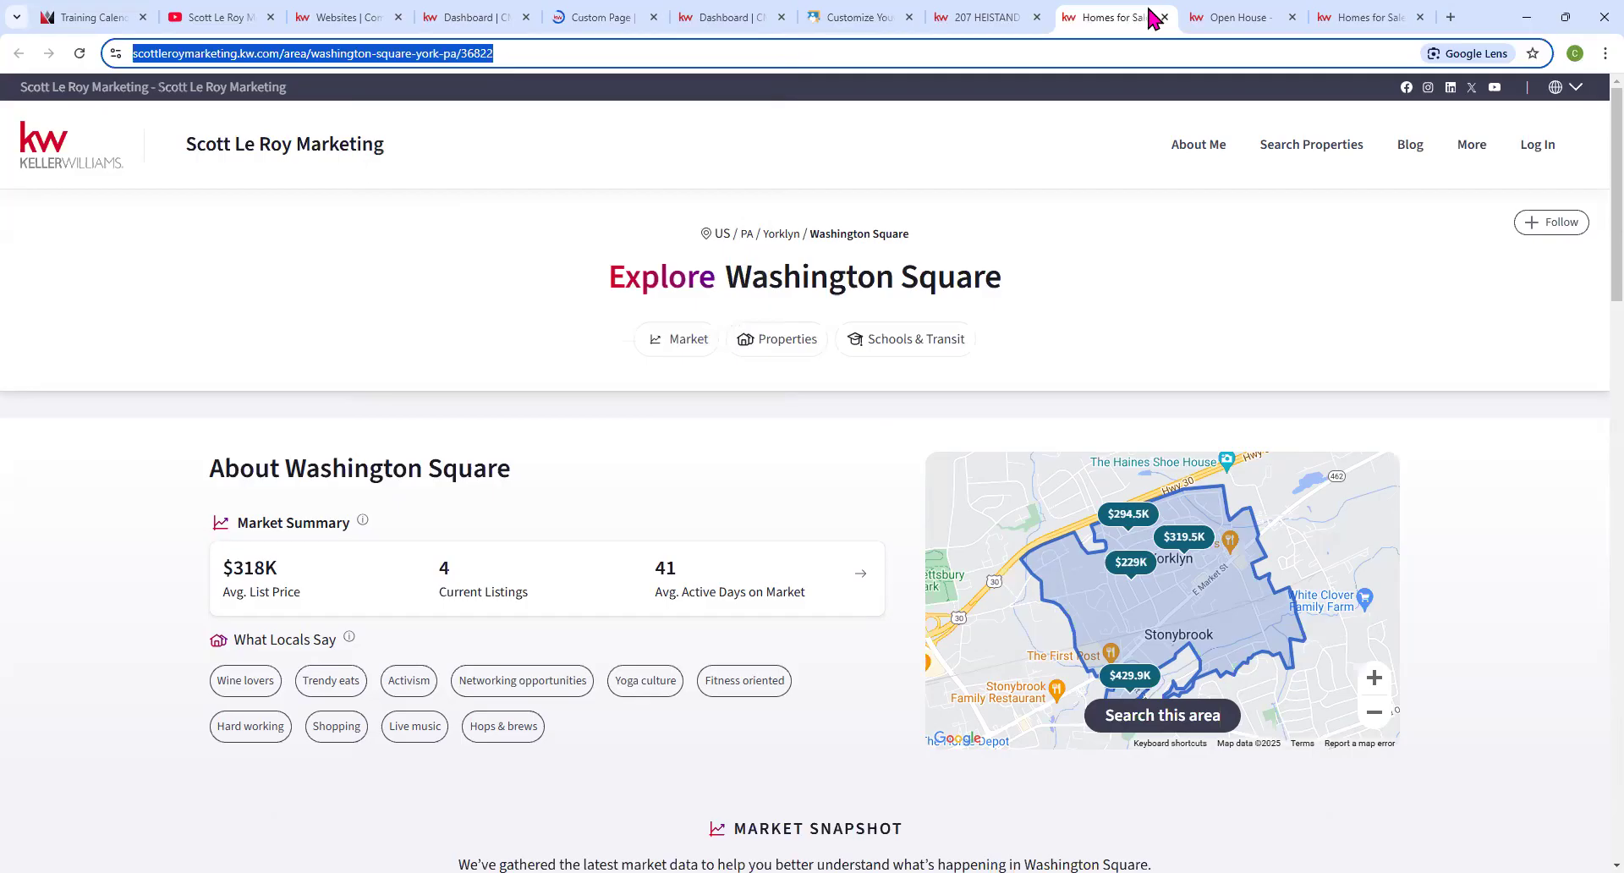
{"action": "left_click", "coordinate": [596, 18]}
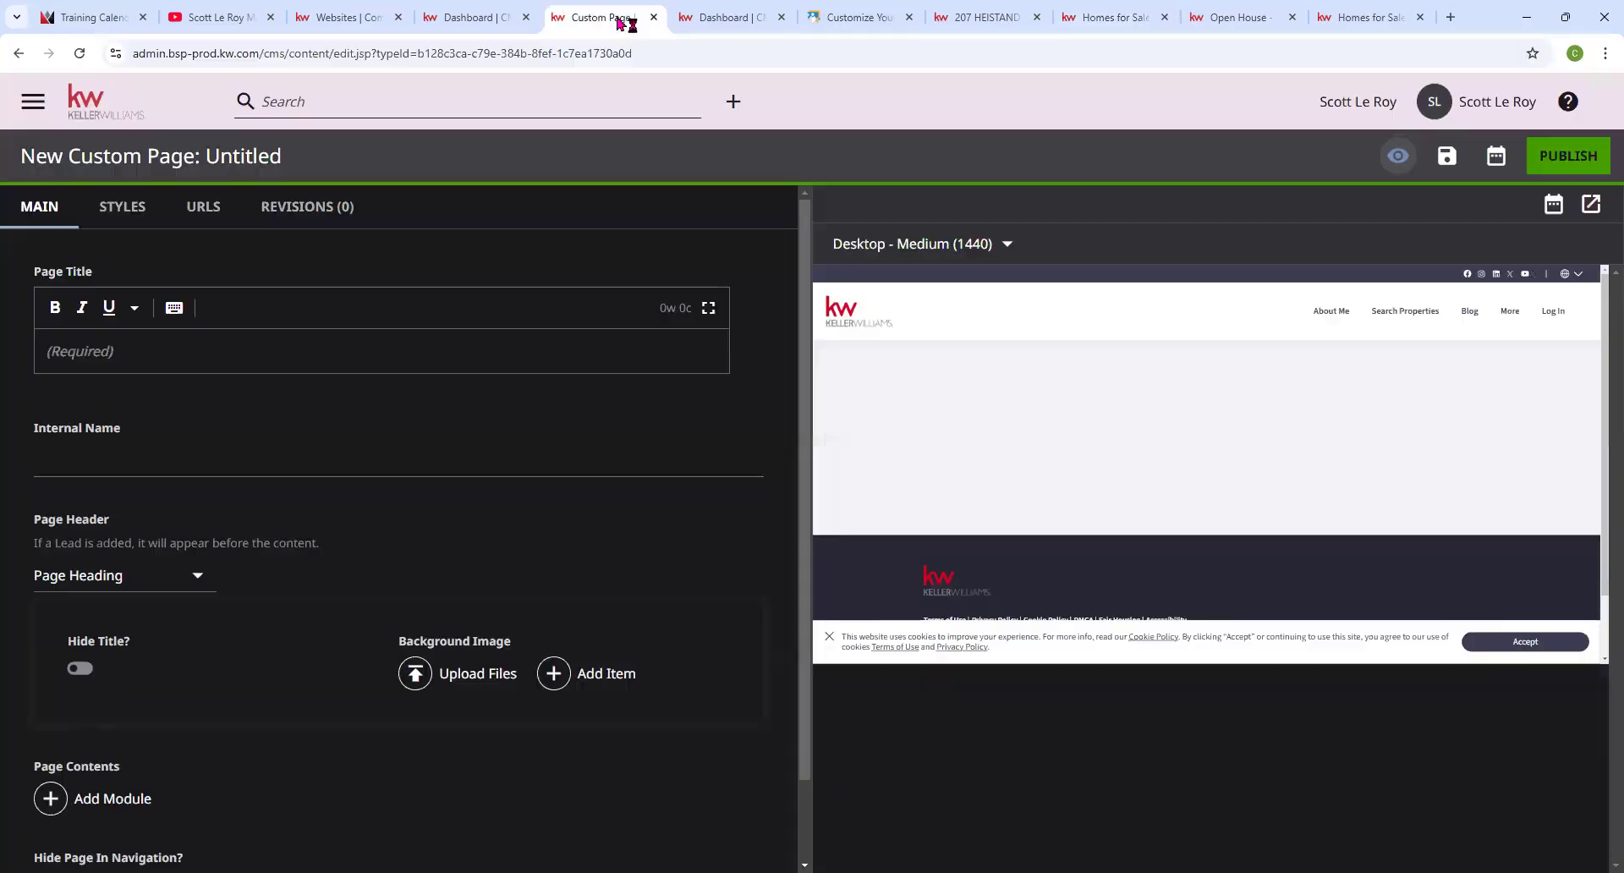
Title the custom page 'Explore Washington Square', toggling Hide Title on and back off.
{"action": "left_click", "coordinate": [188, 355]}
{"action": "type", "text": "Explore Washington Square"}
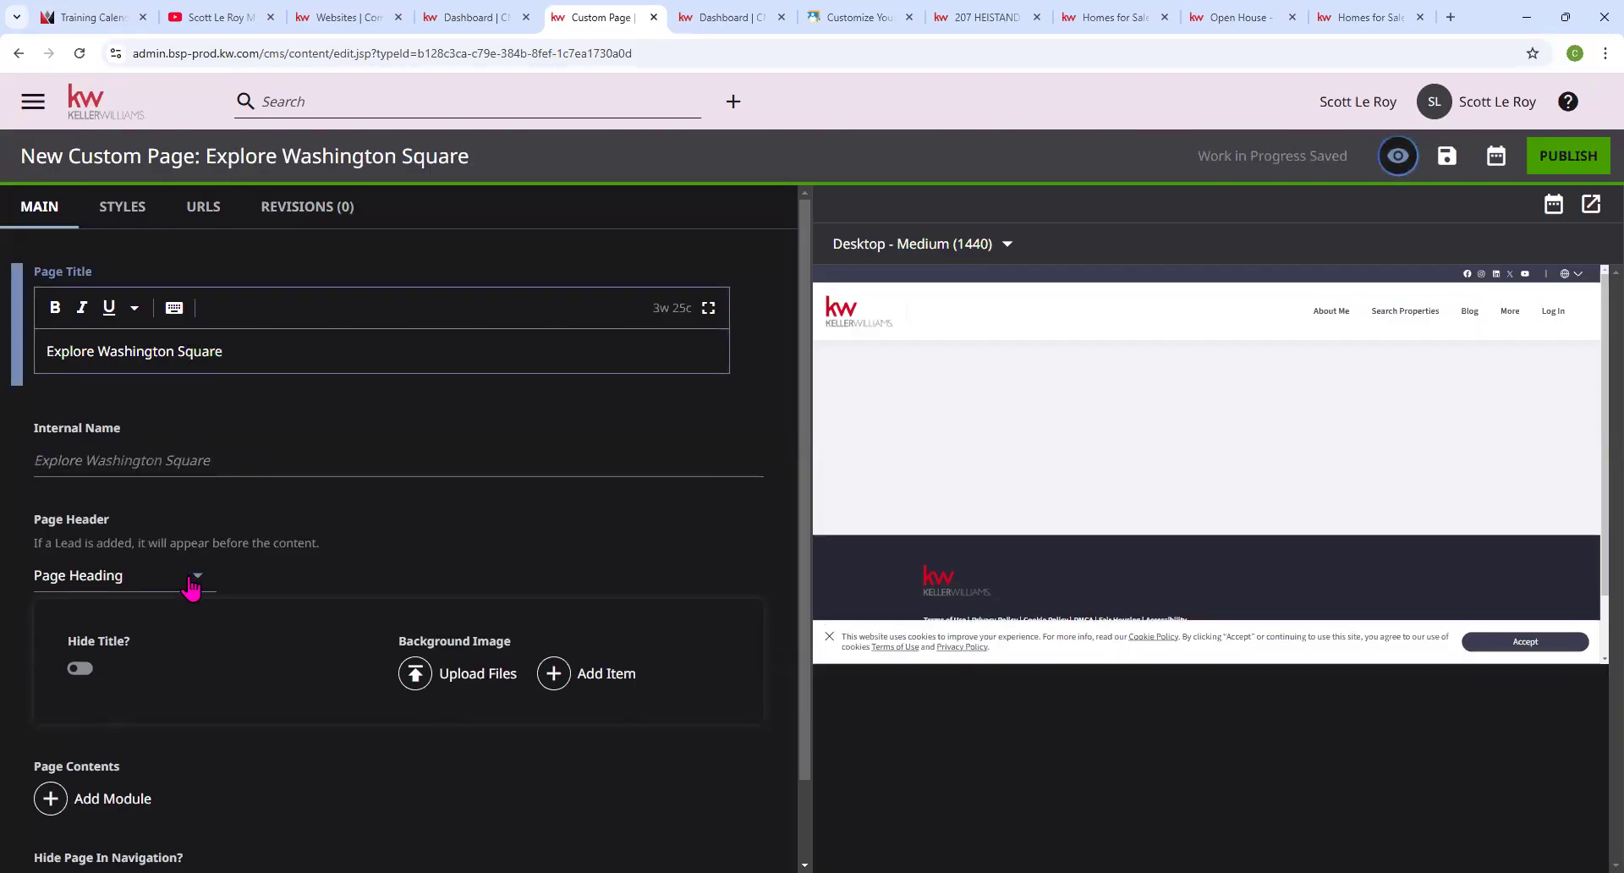
{"action": "scroll", "coordinate": [191, 587], "scroll_direction": "down", "scroll_amount": 1}
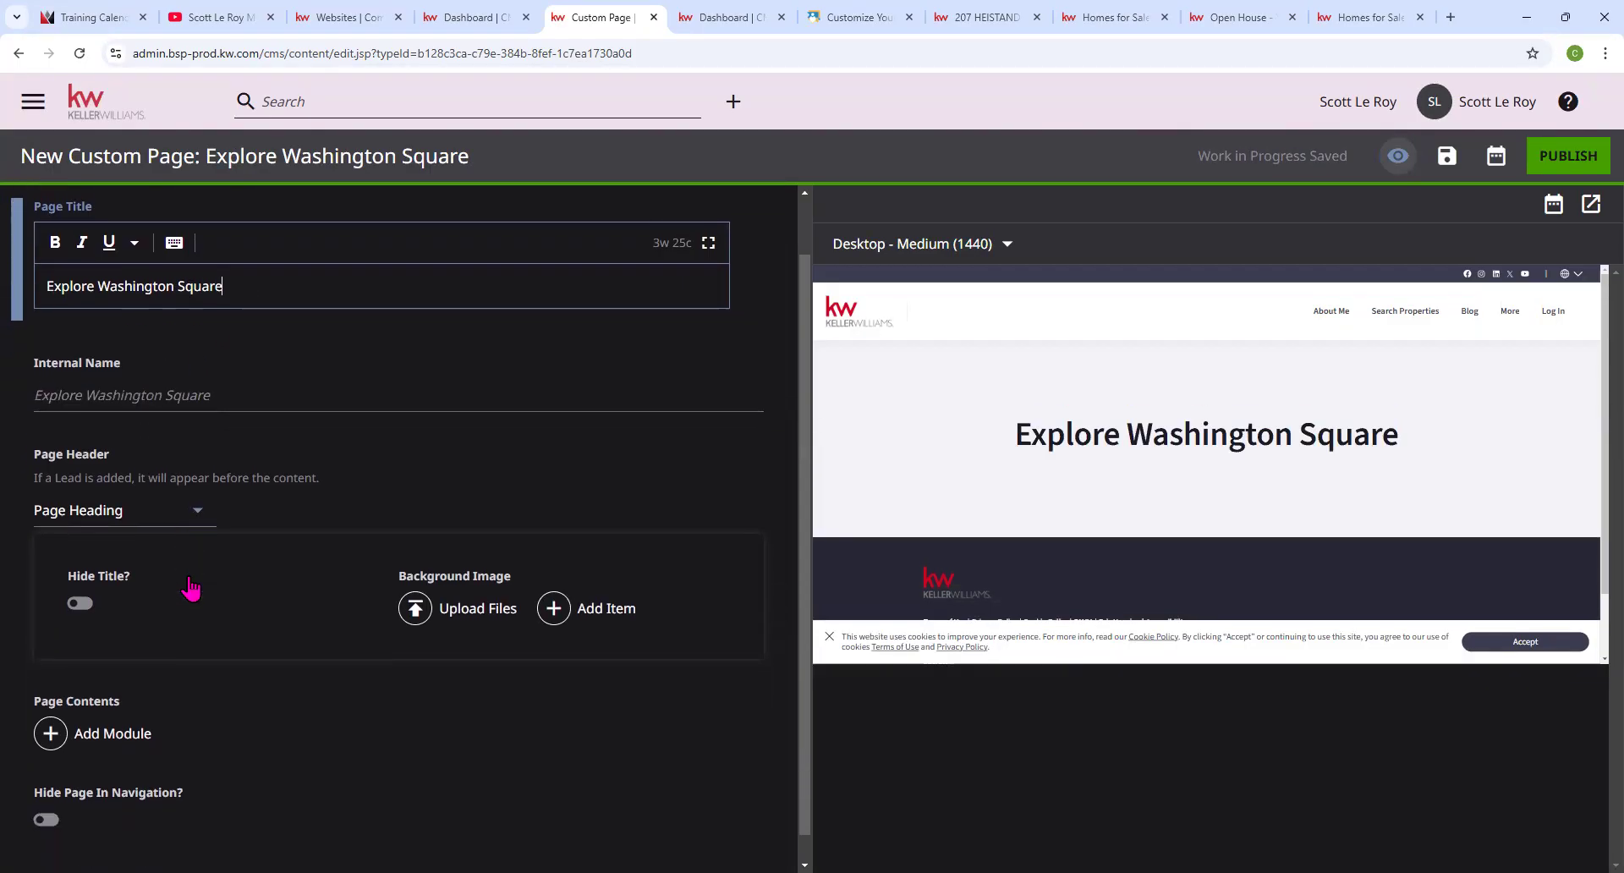
{"action": "left_click", "coordinate": [80, 585]}
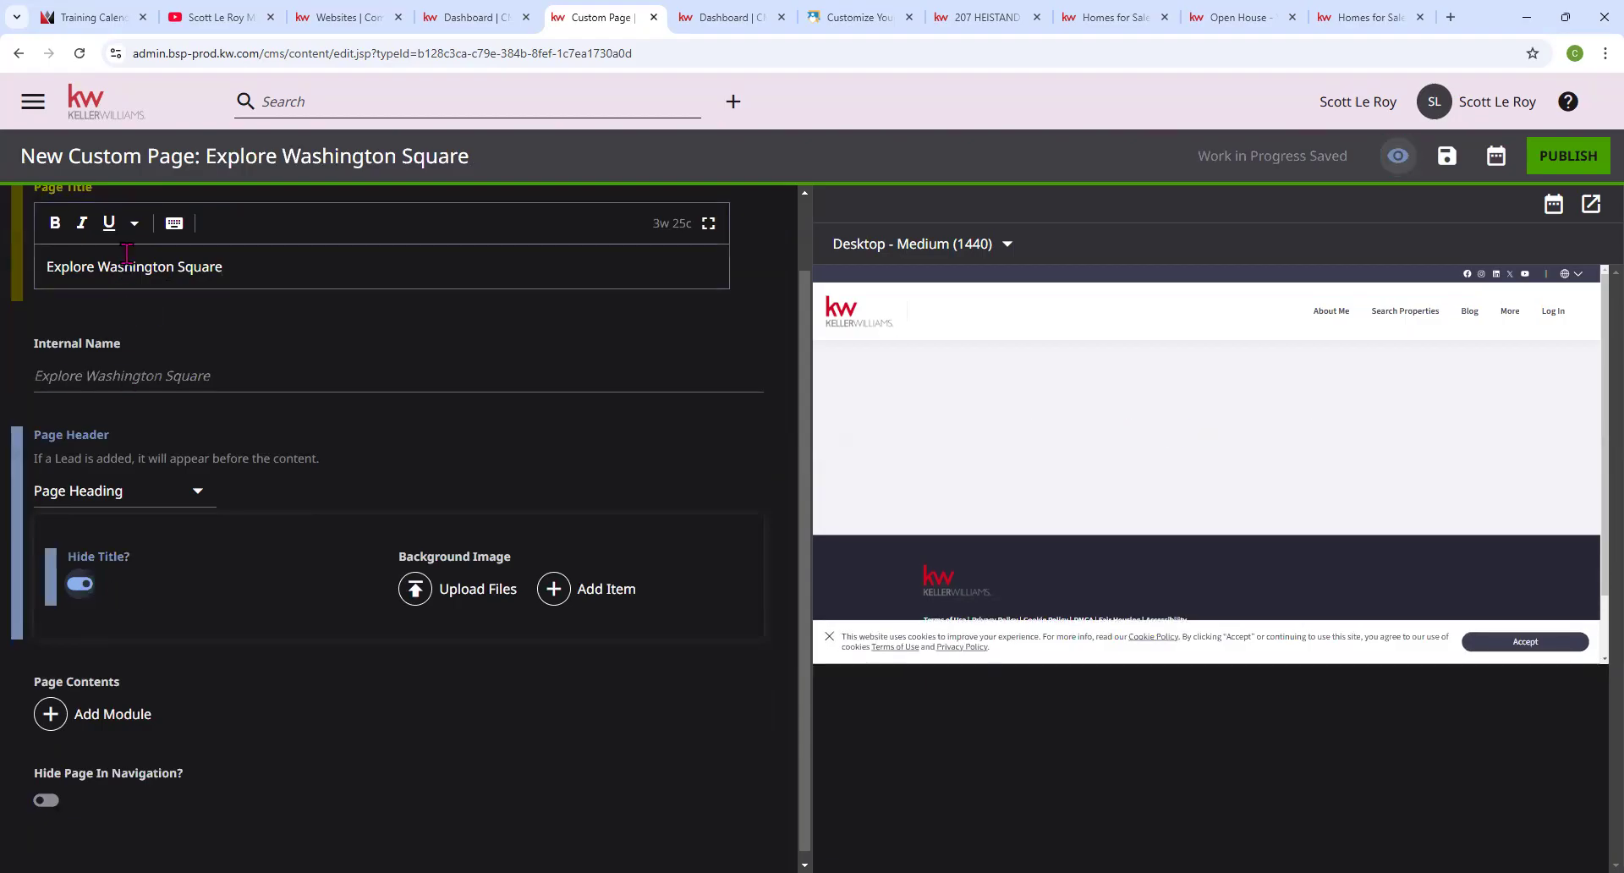
{"action": "left_click", "coordinate": [80, 583]}
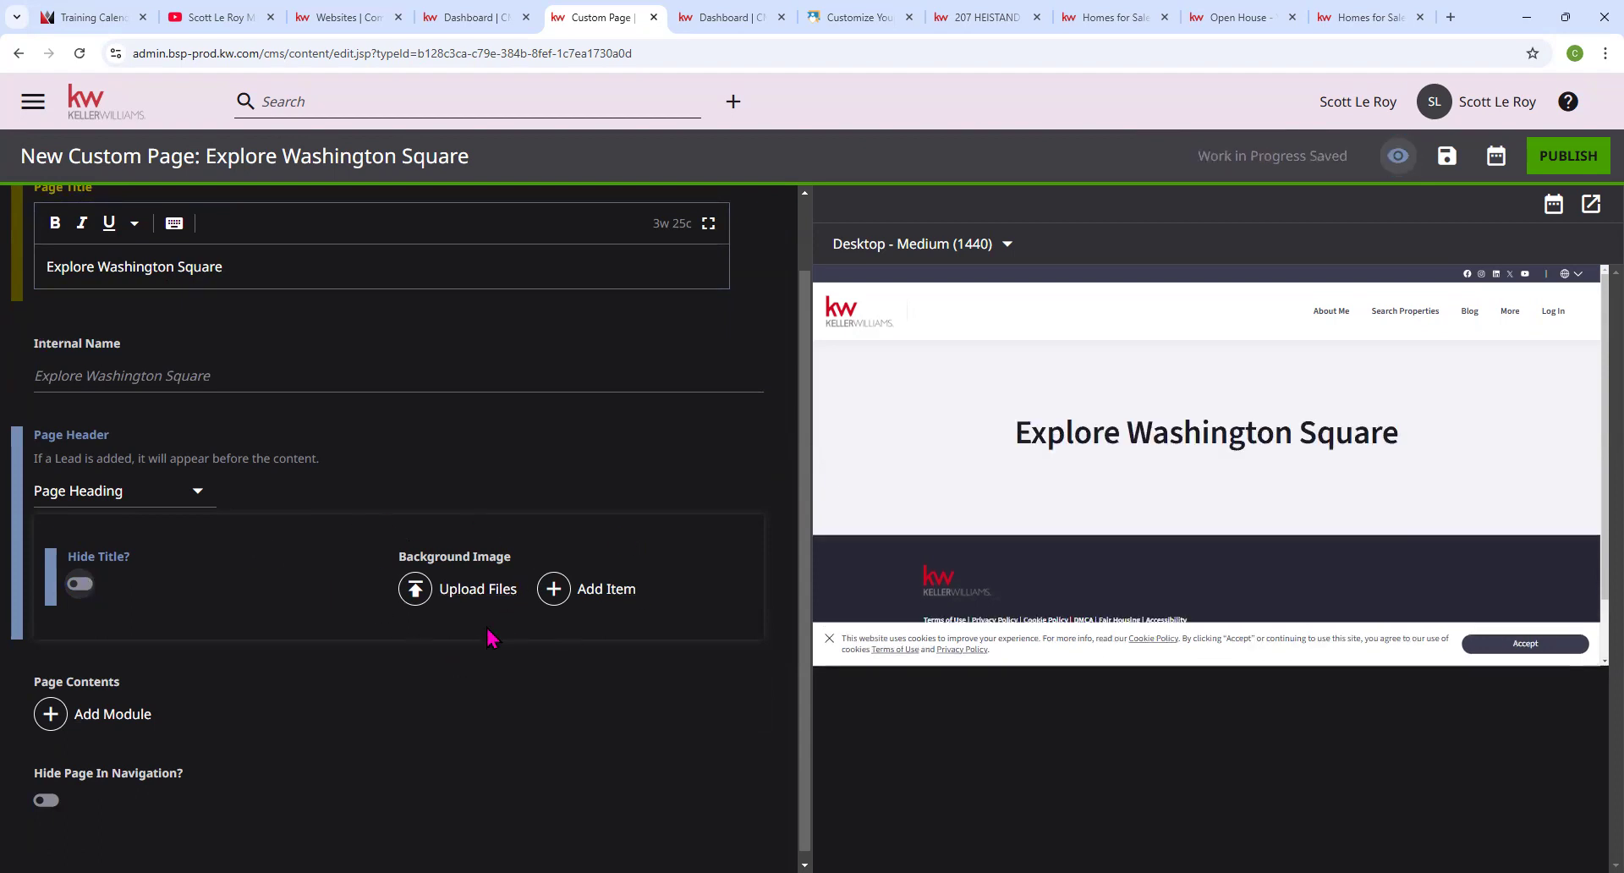
Add an Iframe Embed module to the page contents.
{"action": "left_click", "coordinate": [106, 717]}
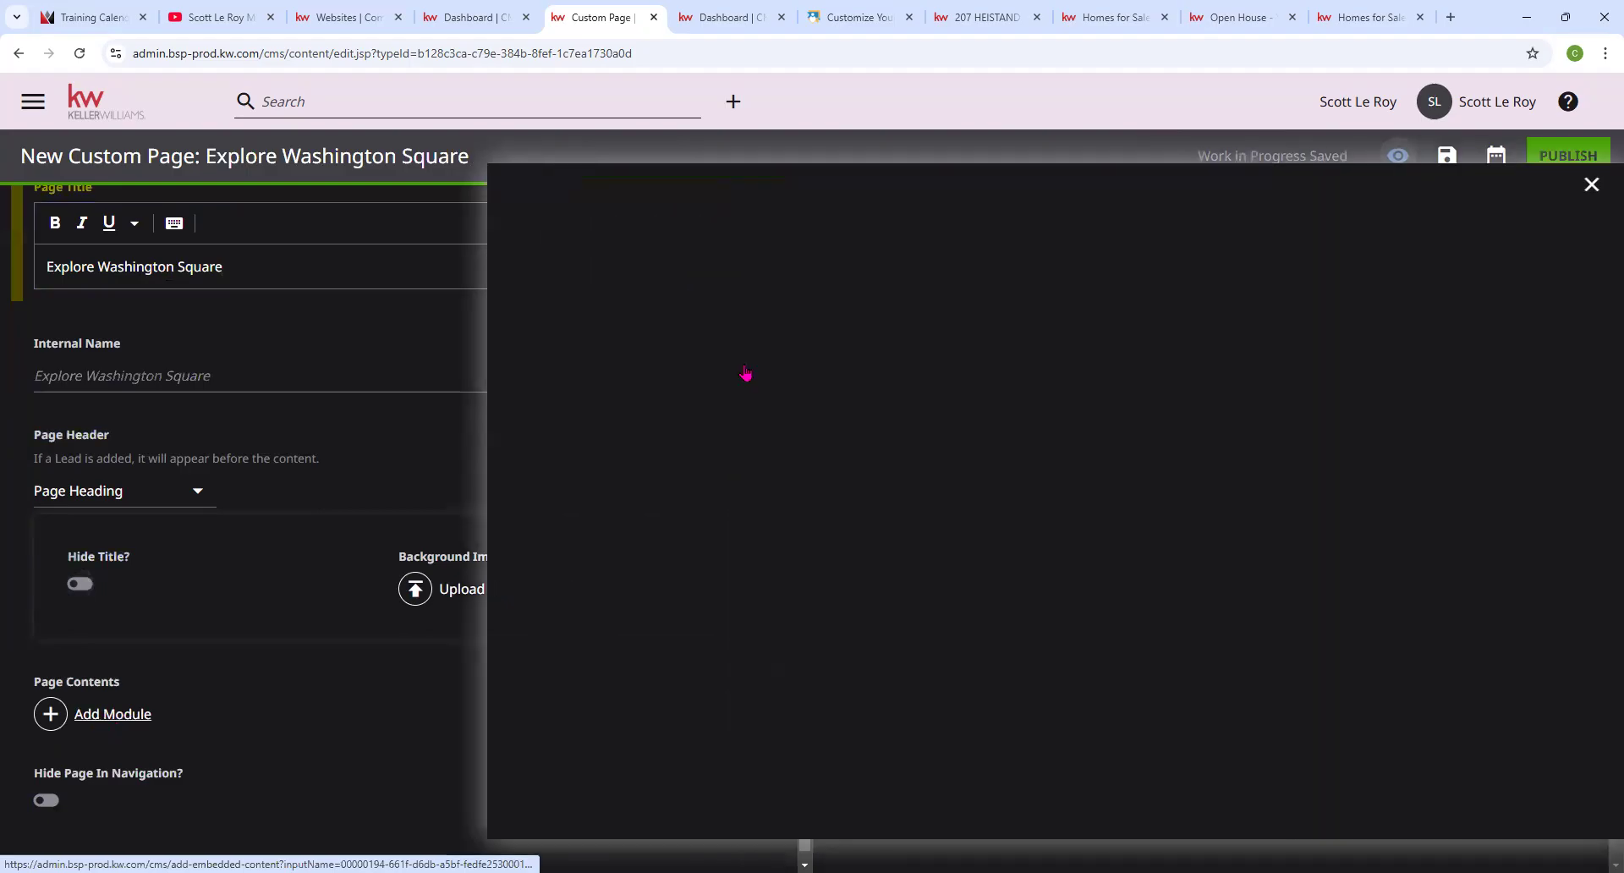
{"action": "scroll", "coordinate": [870, 428], "scroll_direction": "down", "scroll_amount": 15}
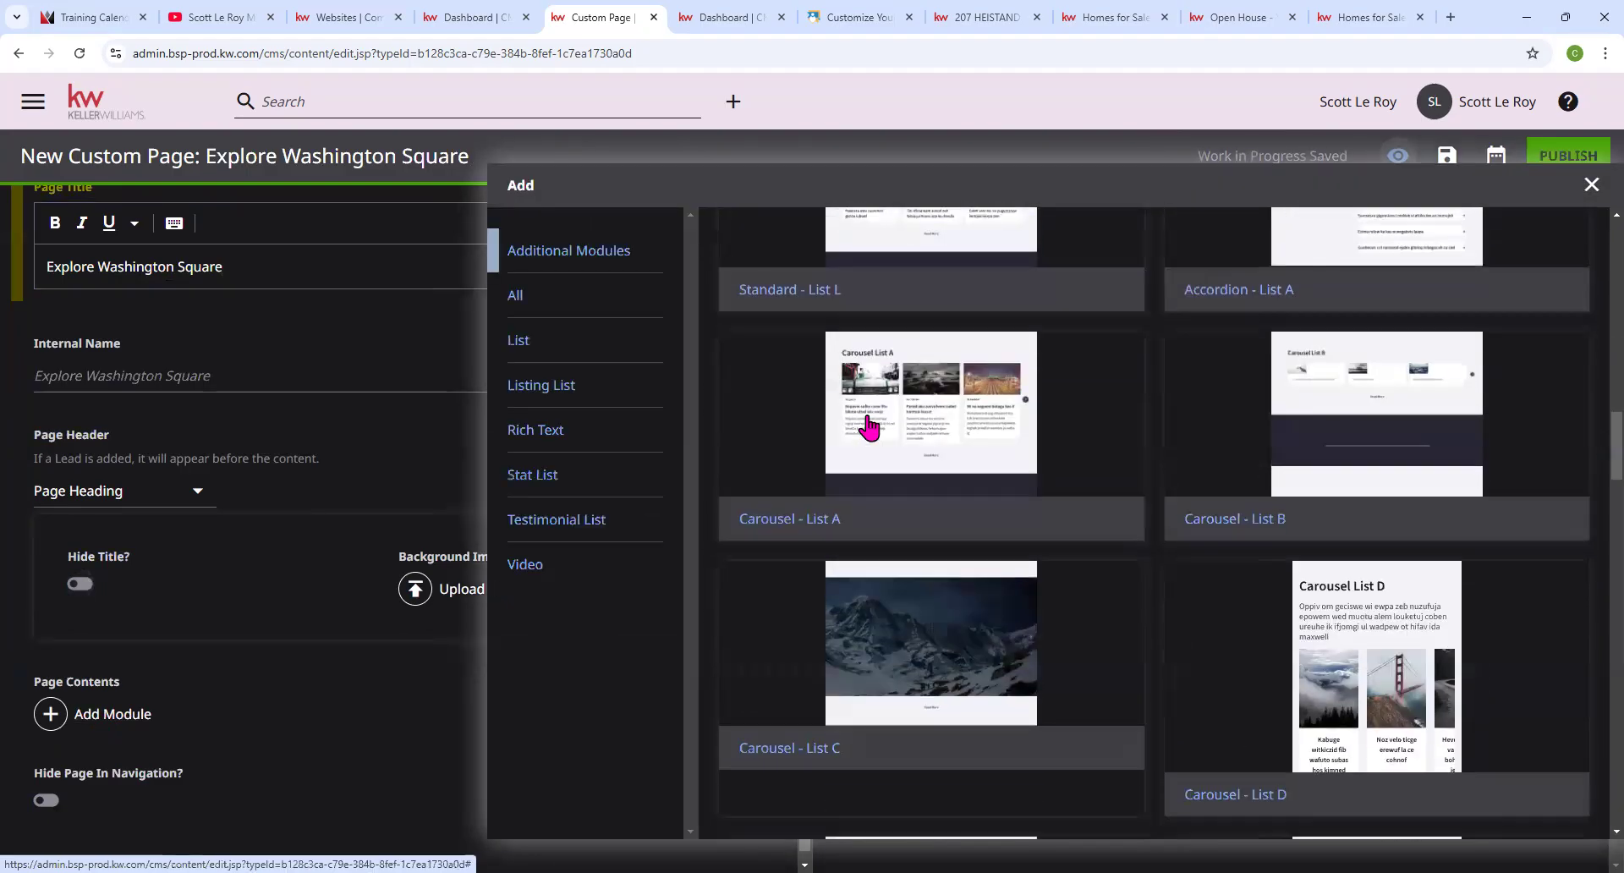
{"action": "scroll", "coordinate": [870, 428], "scroll_direction": "down", "scroll_amount": 12}
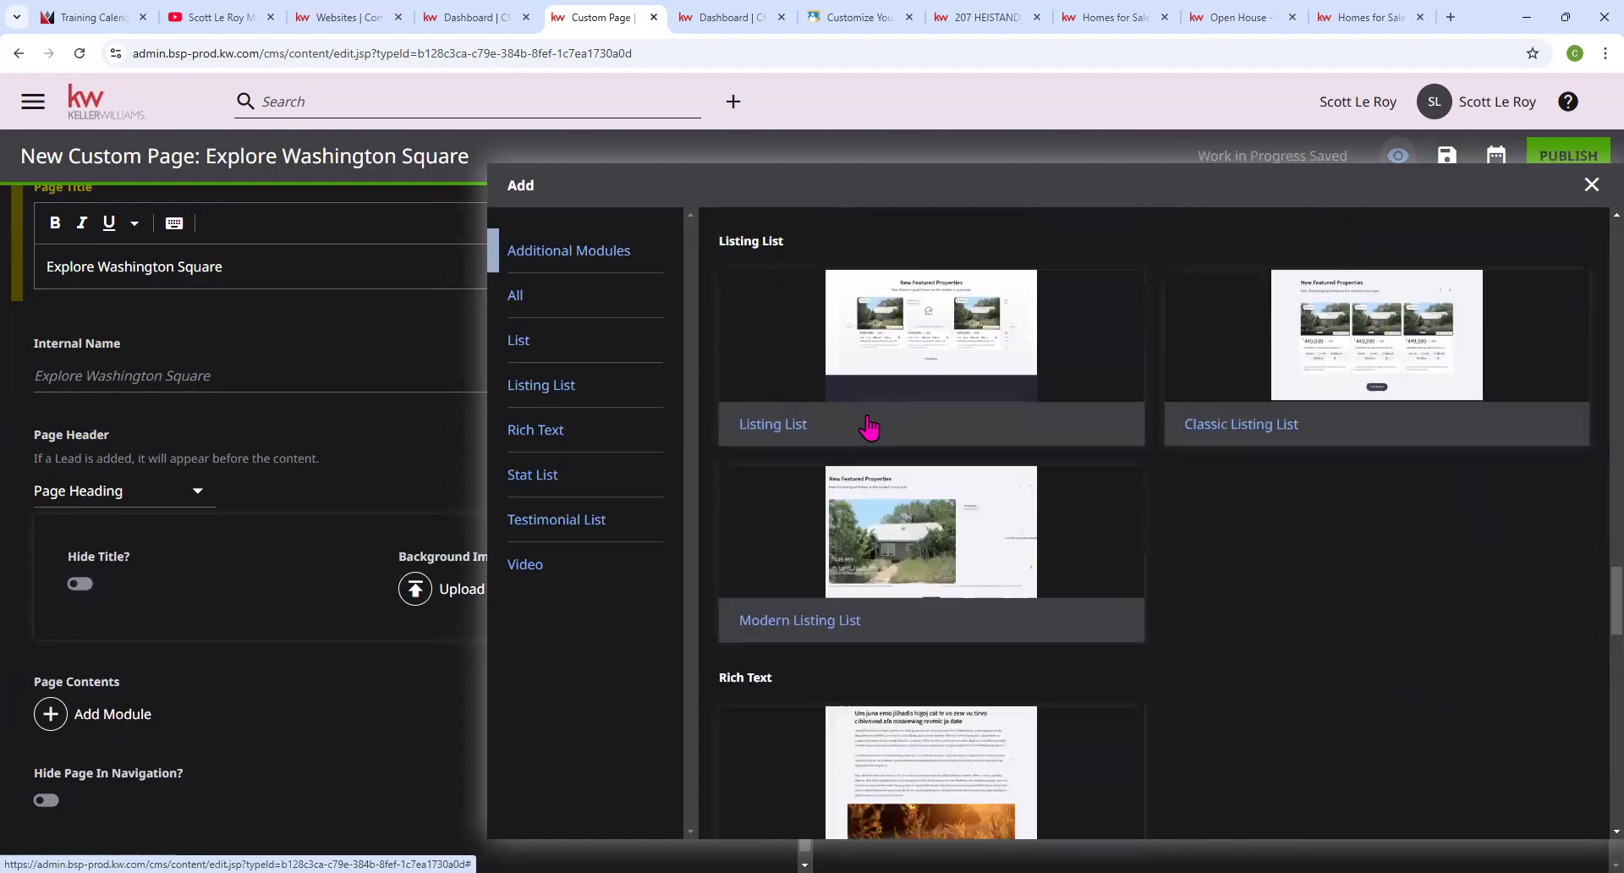
{"action": "scroll", "coordinate": [870, 428], "scroll_direction": "down", "scroll_amount": 12}
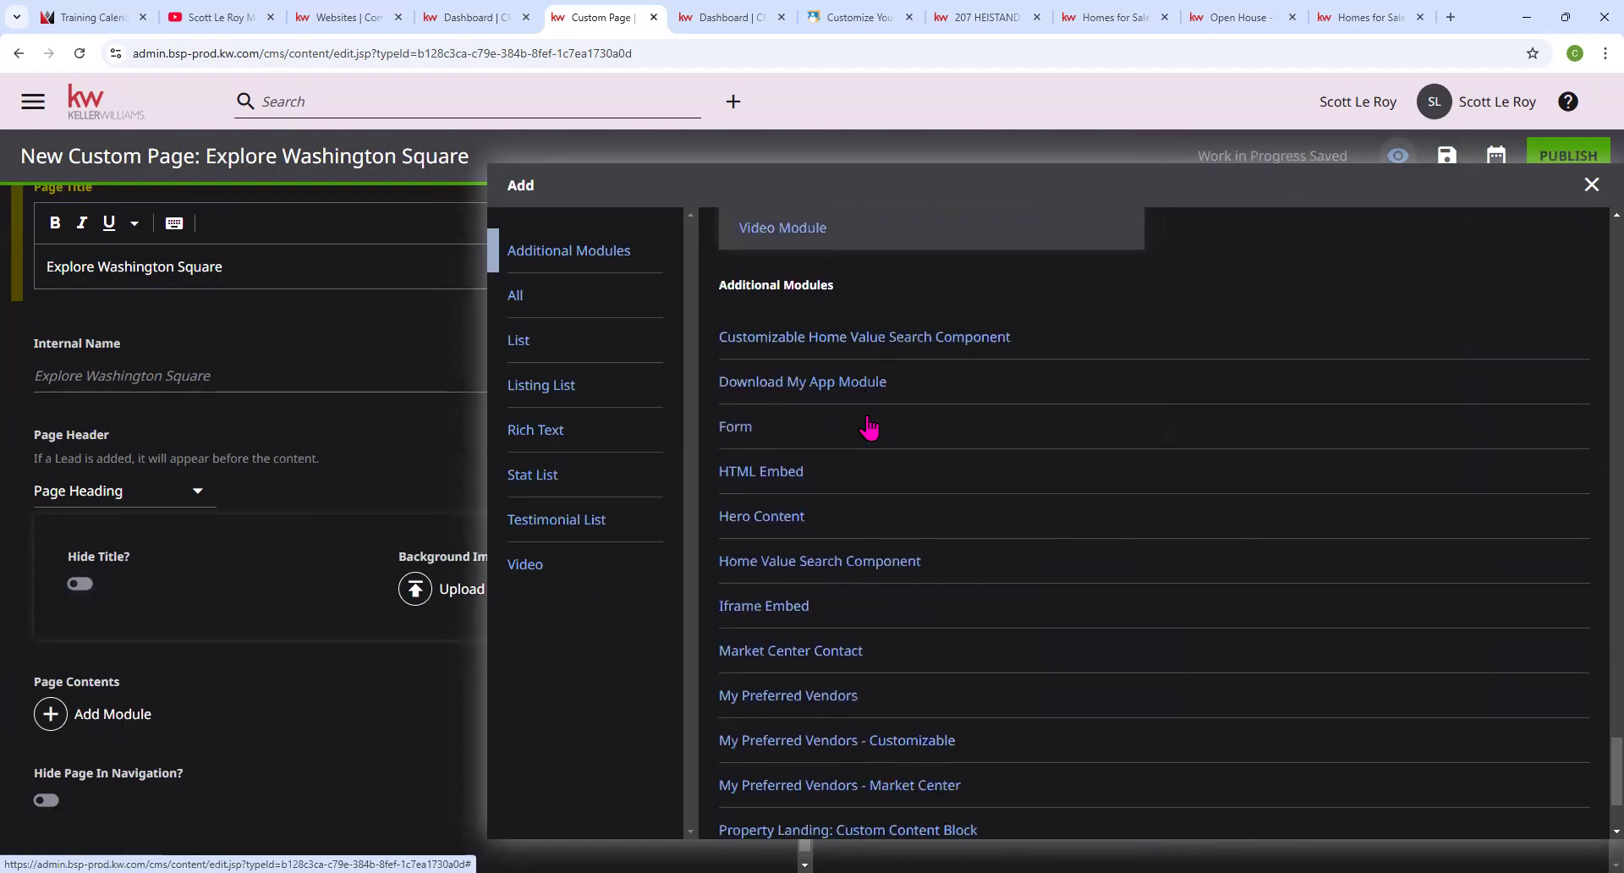
{"action": "scroll", "coordinate": [870, 429], "scroll_direction": "up", "scroll_amount": 1}
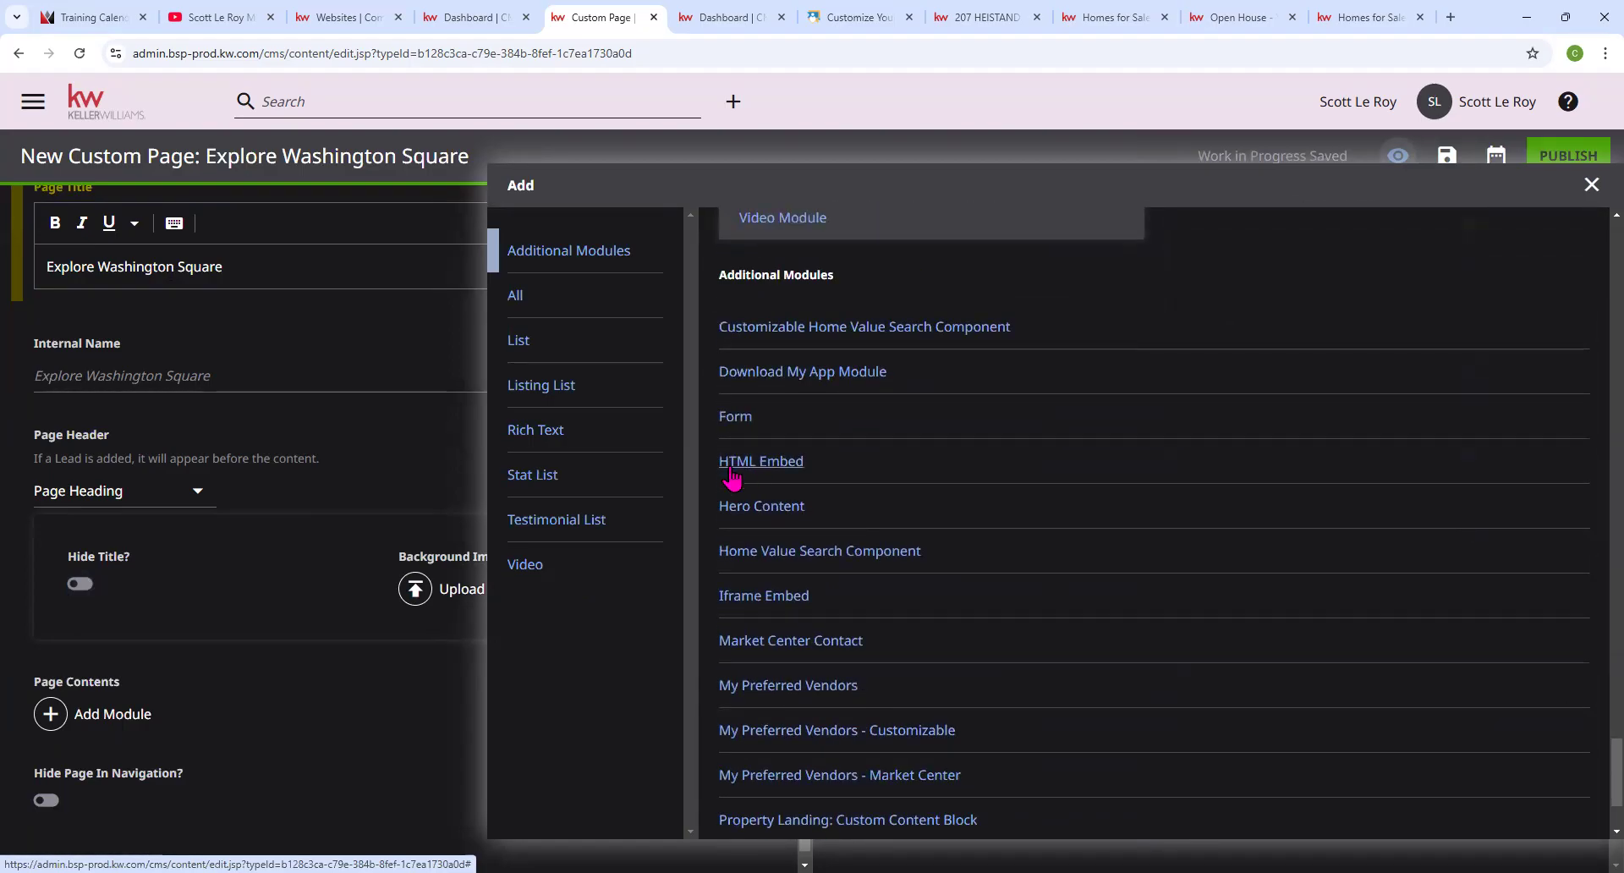
{"action": "left_click", "coordinate": [775, 602]}
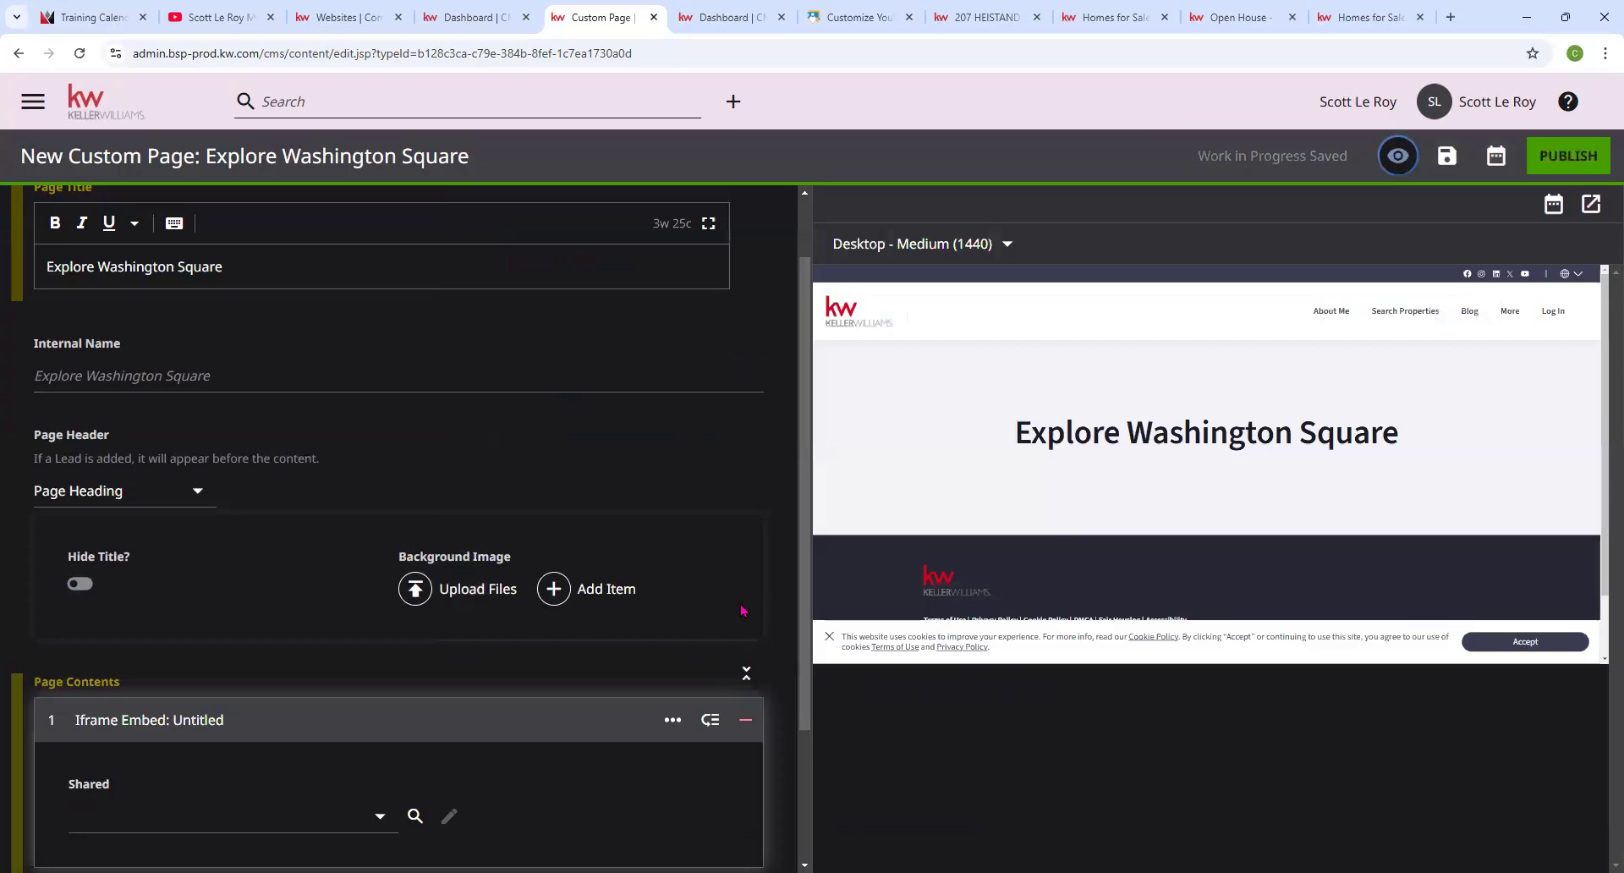
Create a new shared iframe embed with the Washington Square area page URL pasted in.
{"action": "scroll", "coordinate": [239, 583], "scroll_direction": "down", "scroll_amount": 3}
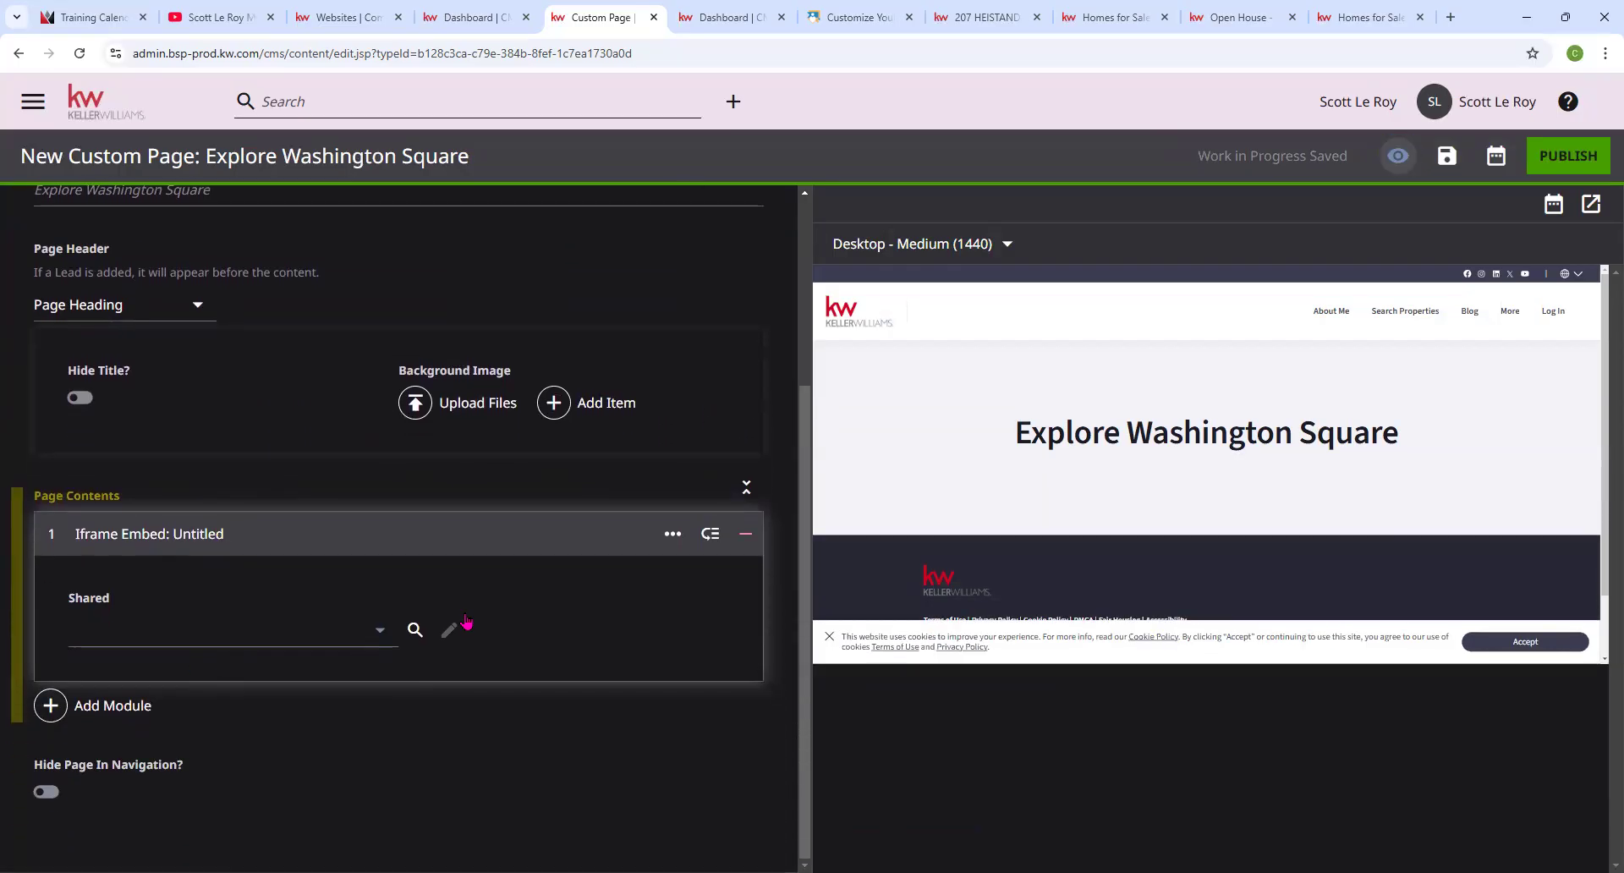
{"action": "left_click", "coordinate": [374, 632]}
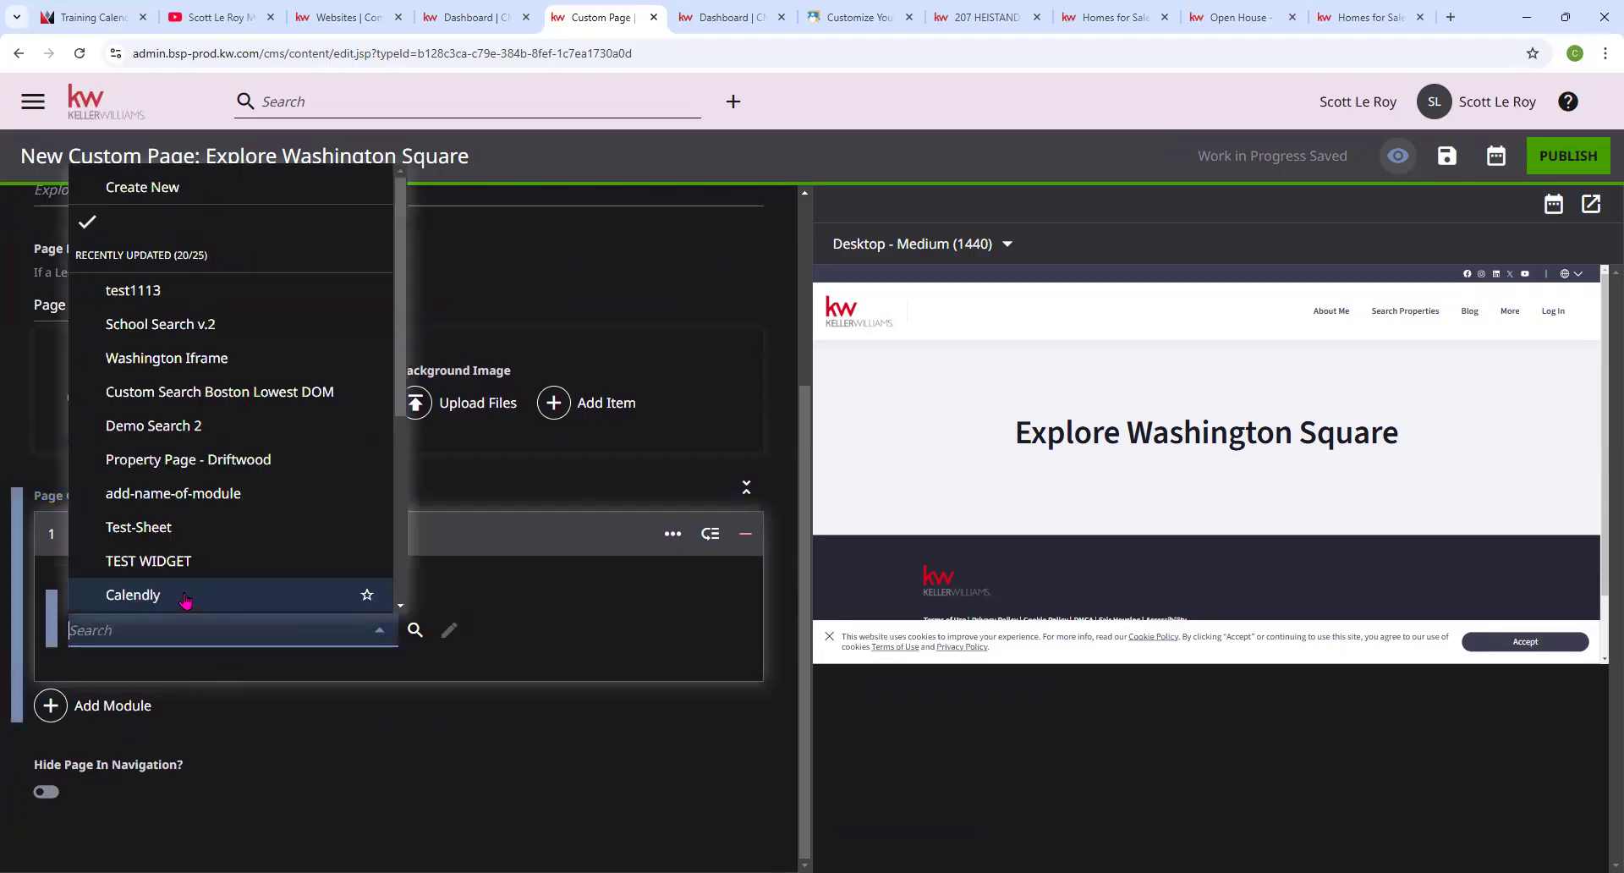
{"action": "left_click", "coordinate": [164, 188]}
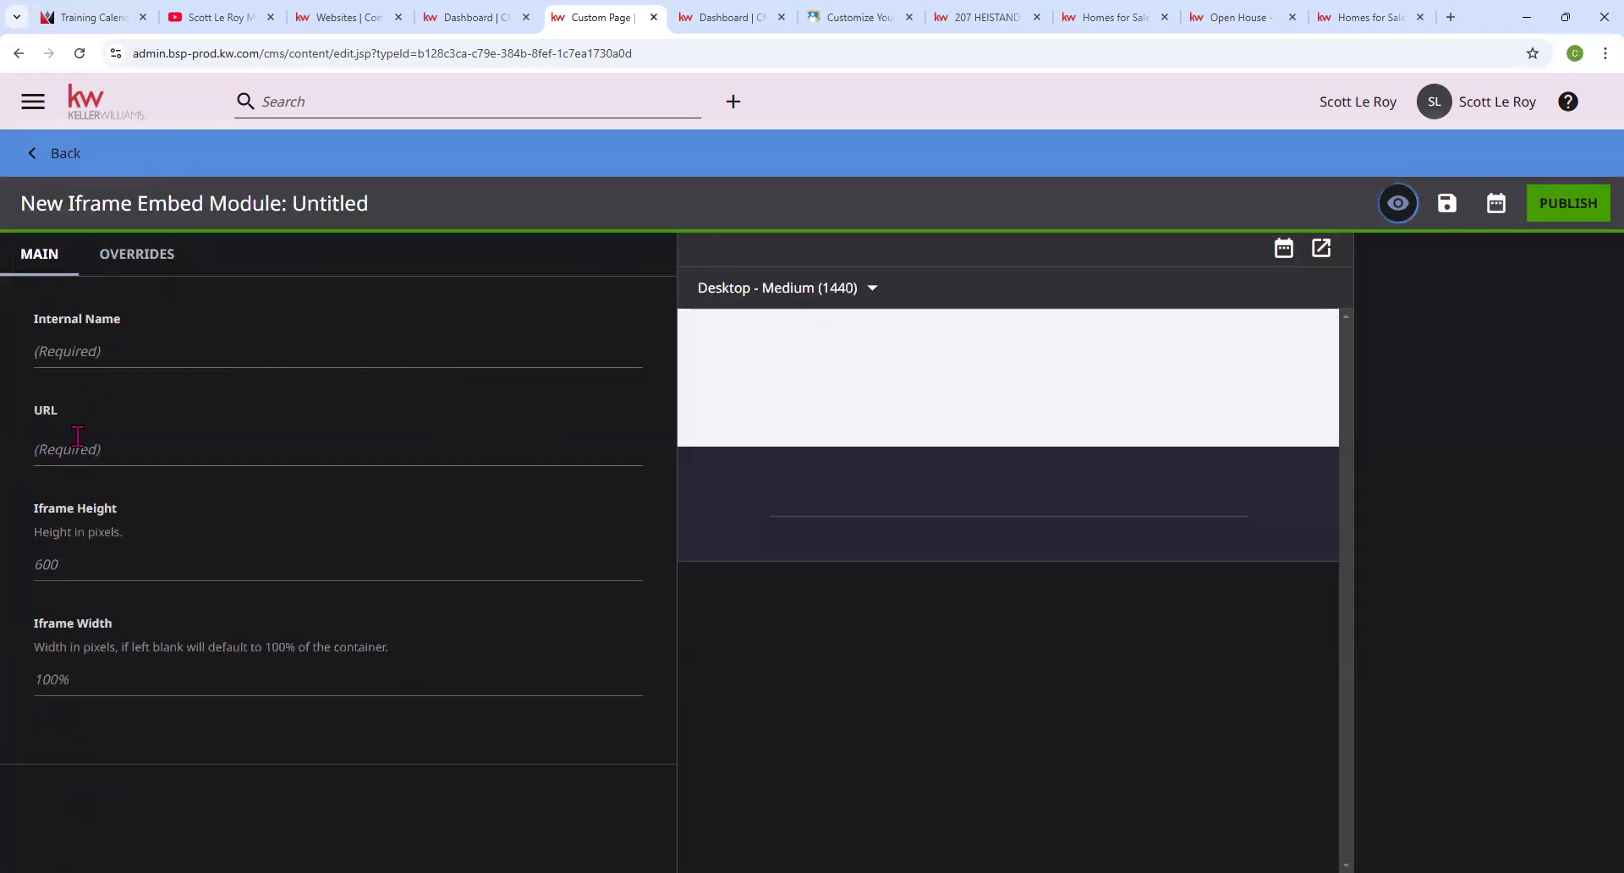
{"action": "right_click", "coordinate": [75, 451]}
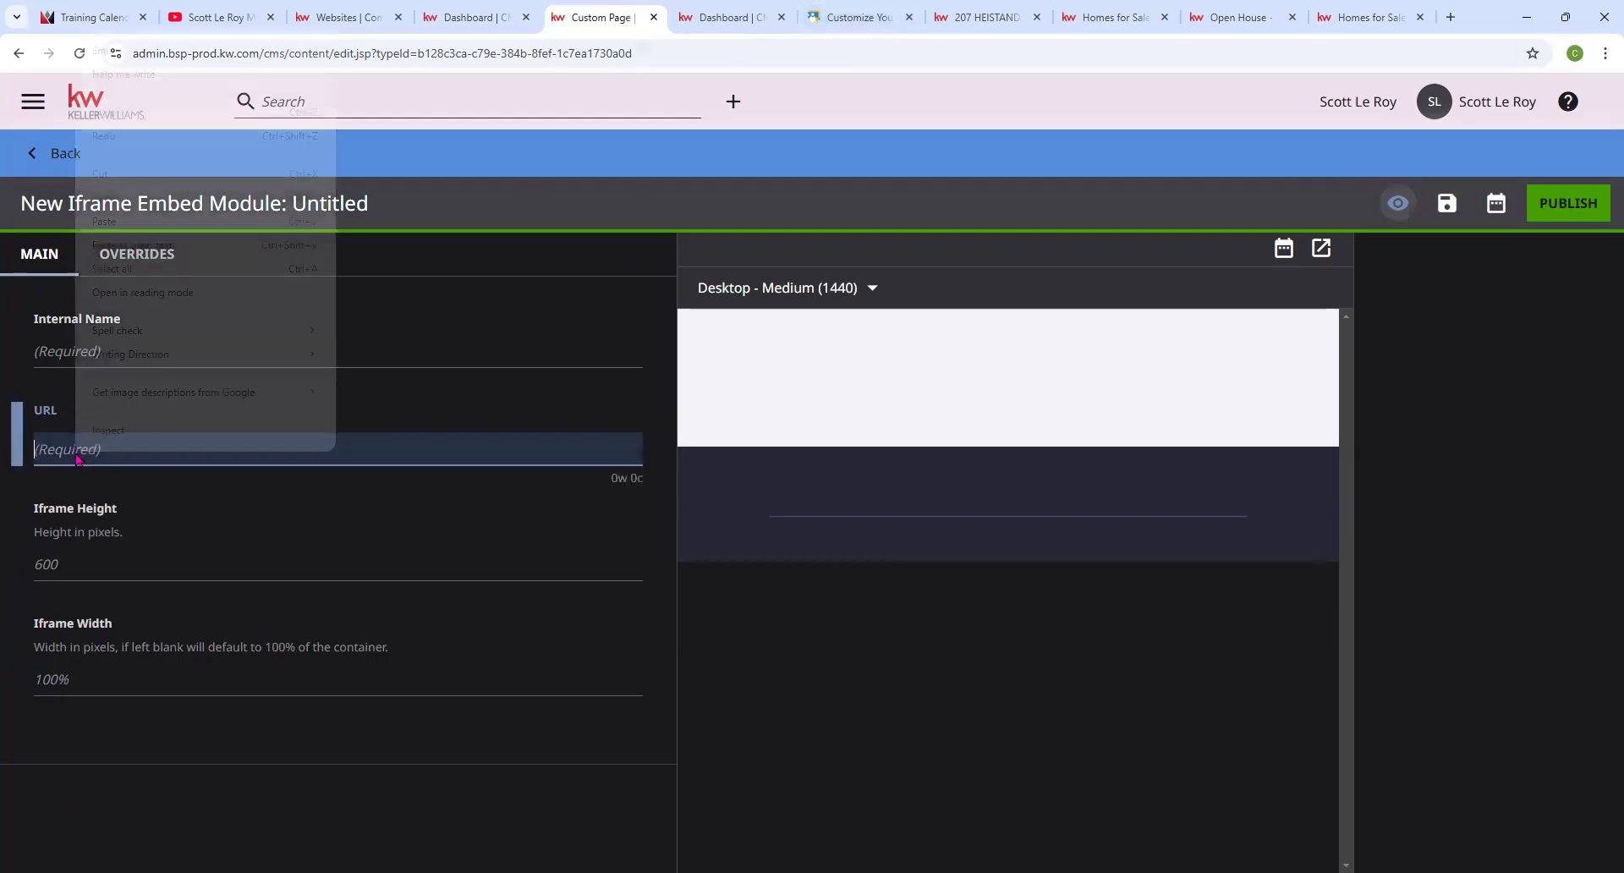
{"action": "left_click", "coordinate": [159, 223]}
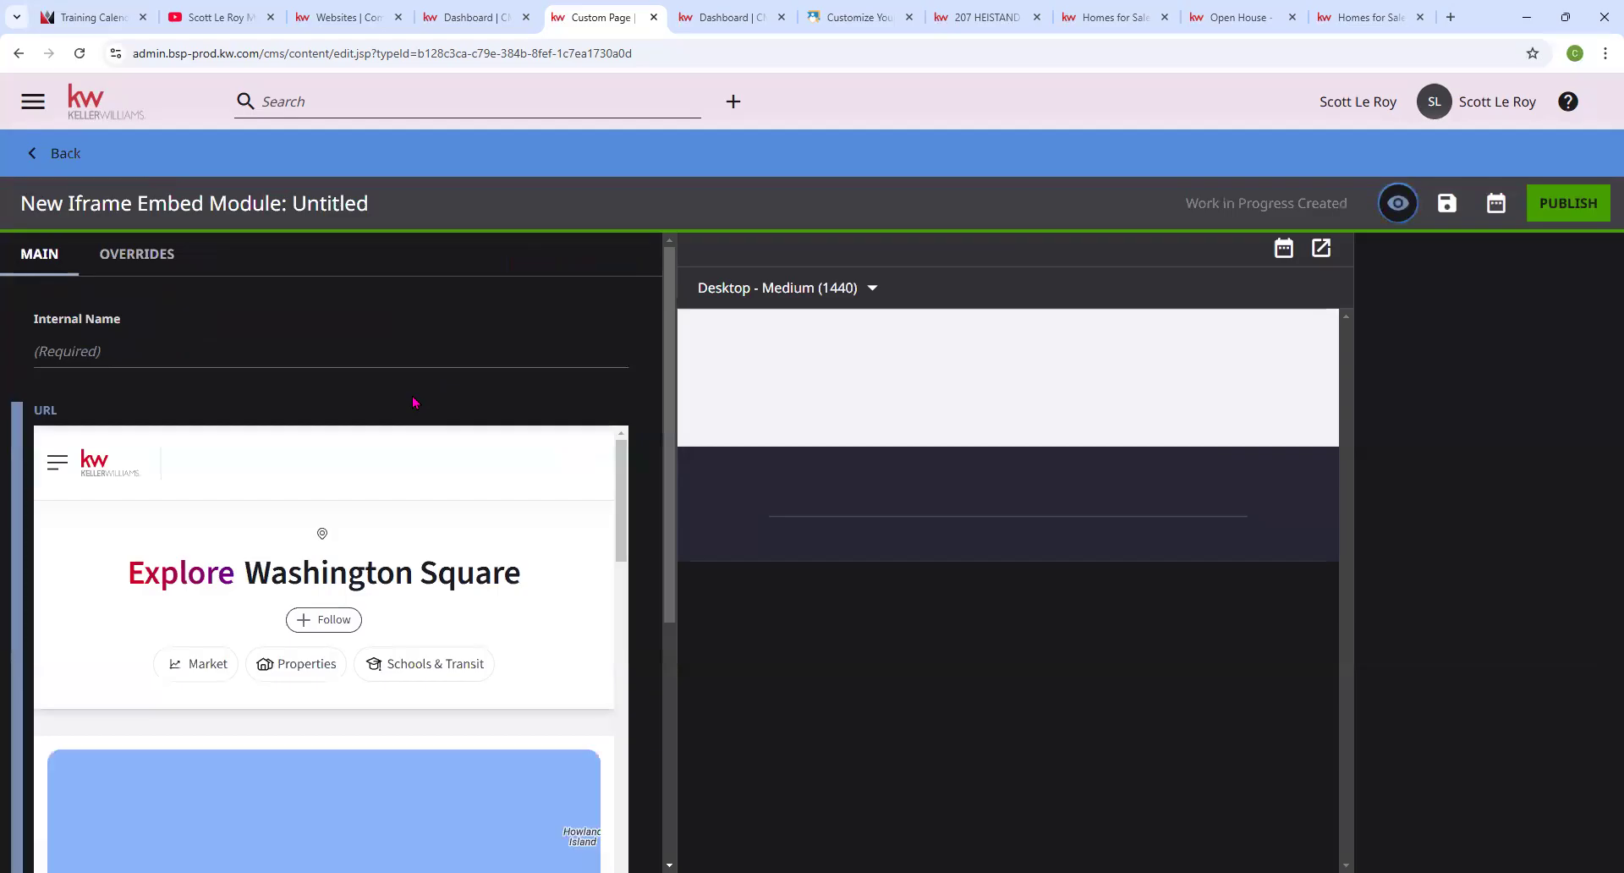
{"action": "scroll", "coordinate": [508, 458], "scroll_direction": "down", "scroll_amount": 3}
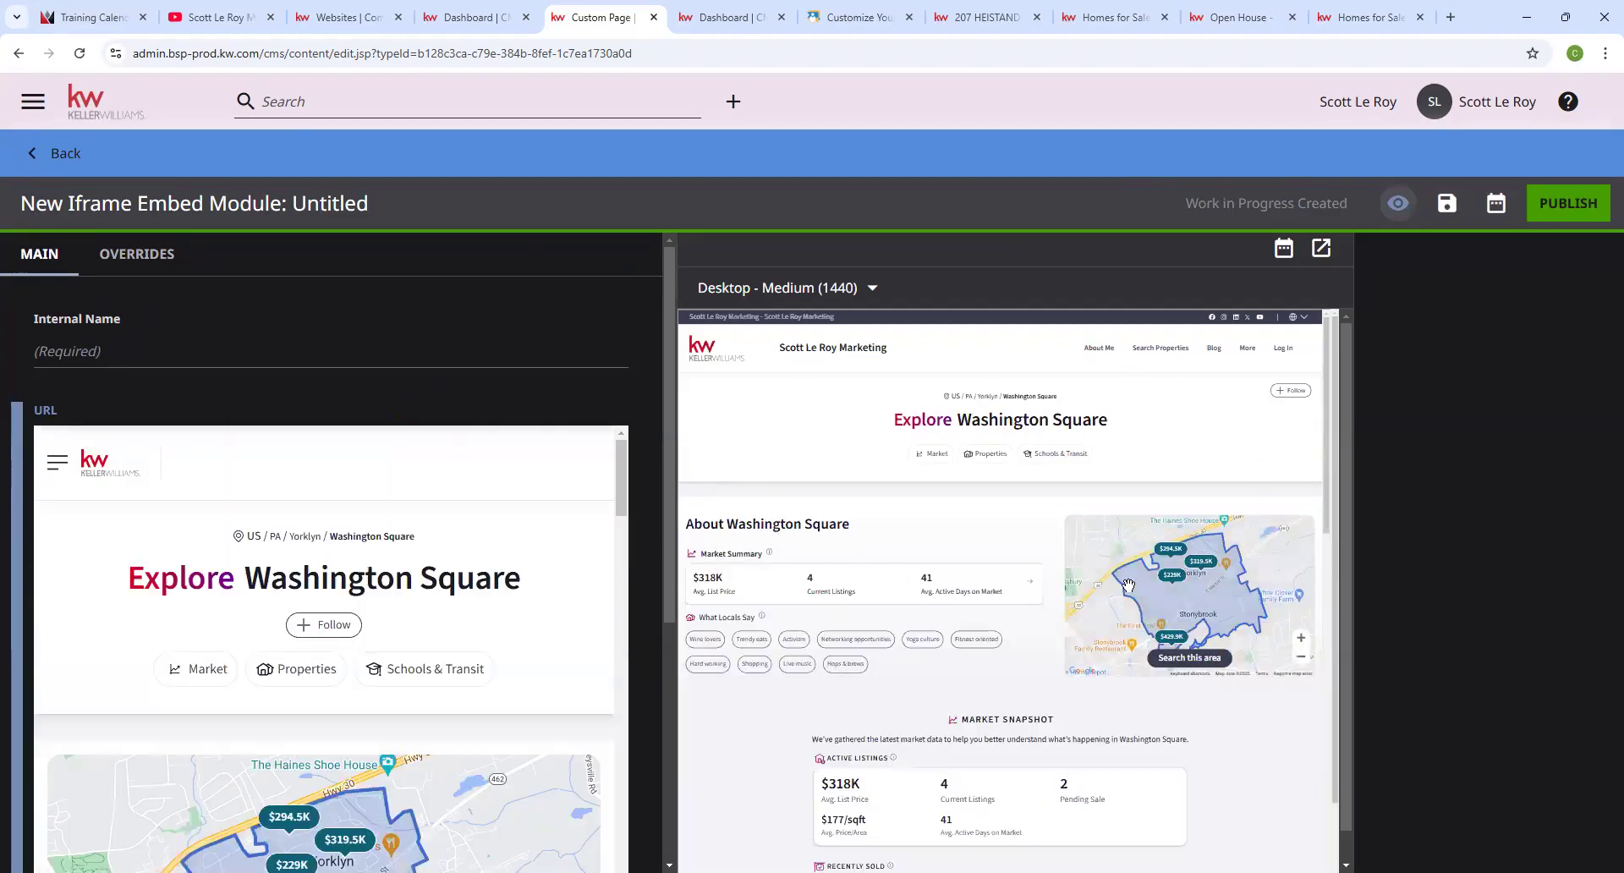
{"action": "scroll", "coordinate": [1182, 533], "scroll_direction": "down", "scroll_amount": 2}
{"action": "scroll", "coordinate": [1023, 535], "scroll_direction": "down", "scroll_amount": 5}
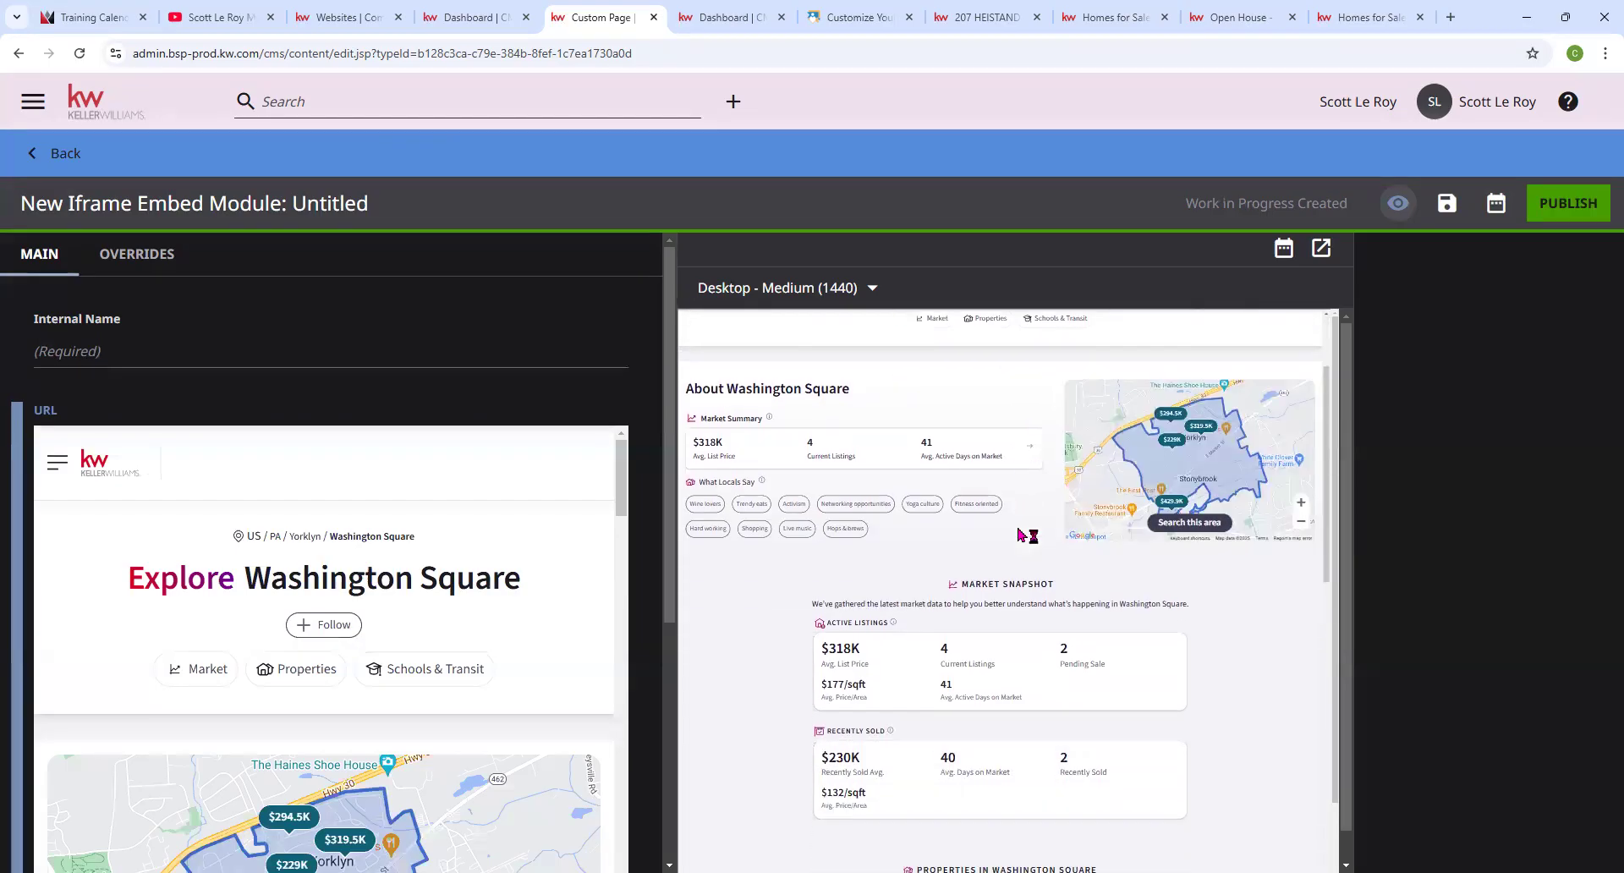
{"action": "scroll", "coordinate": [1021, 532], "scroll_direction": "down", "scroll_amount": 4}
{"action": "scroll", "coordinate": [1024, 531], "scroll_direction": "up", "scroll_amount": 10}
{"action": "scroll", "coordinate": [1026, 529], "scroll_direction": "up", "scroll_amount": 1}
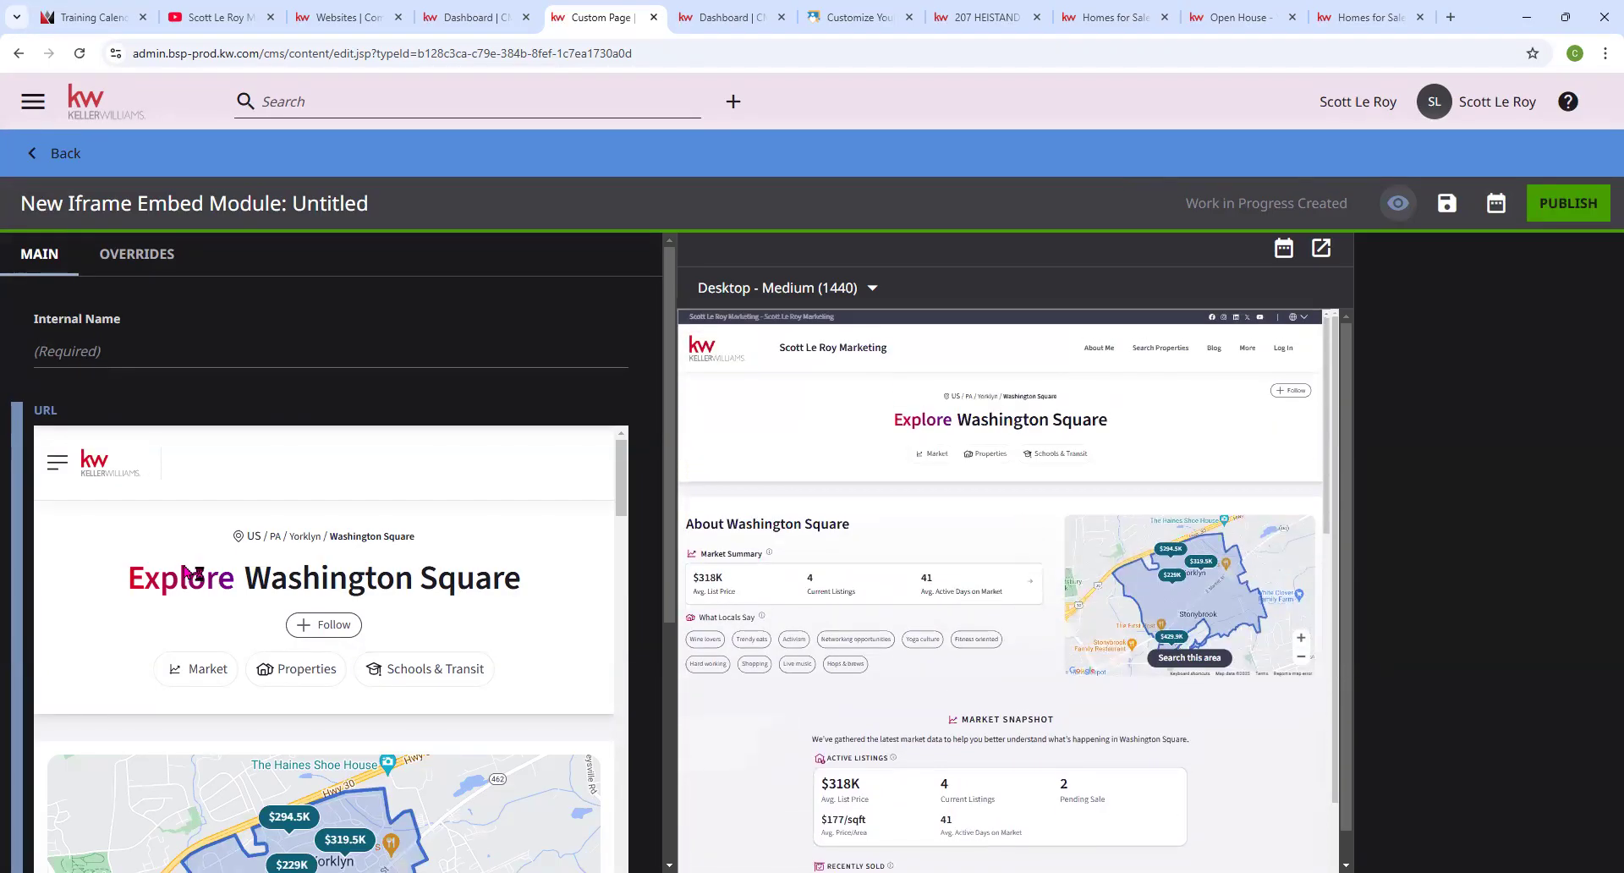
{"action": "scroll", "coordinate": [182, 567], "scroll_direction": "down", "scroll_amount": 1}
Name the iframe module 'Explore Wash Sq' and publish it.
{"action": "left_click", "coordinate": [134, 347]}
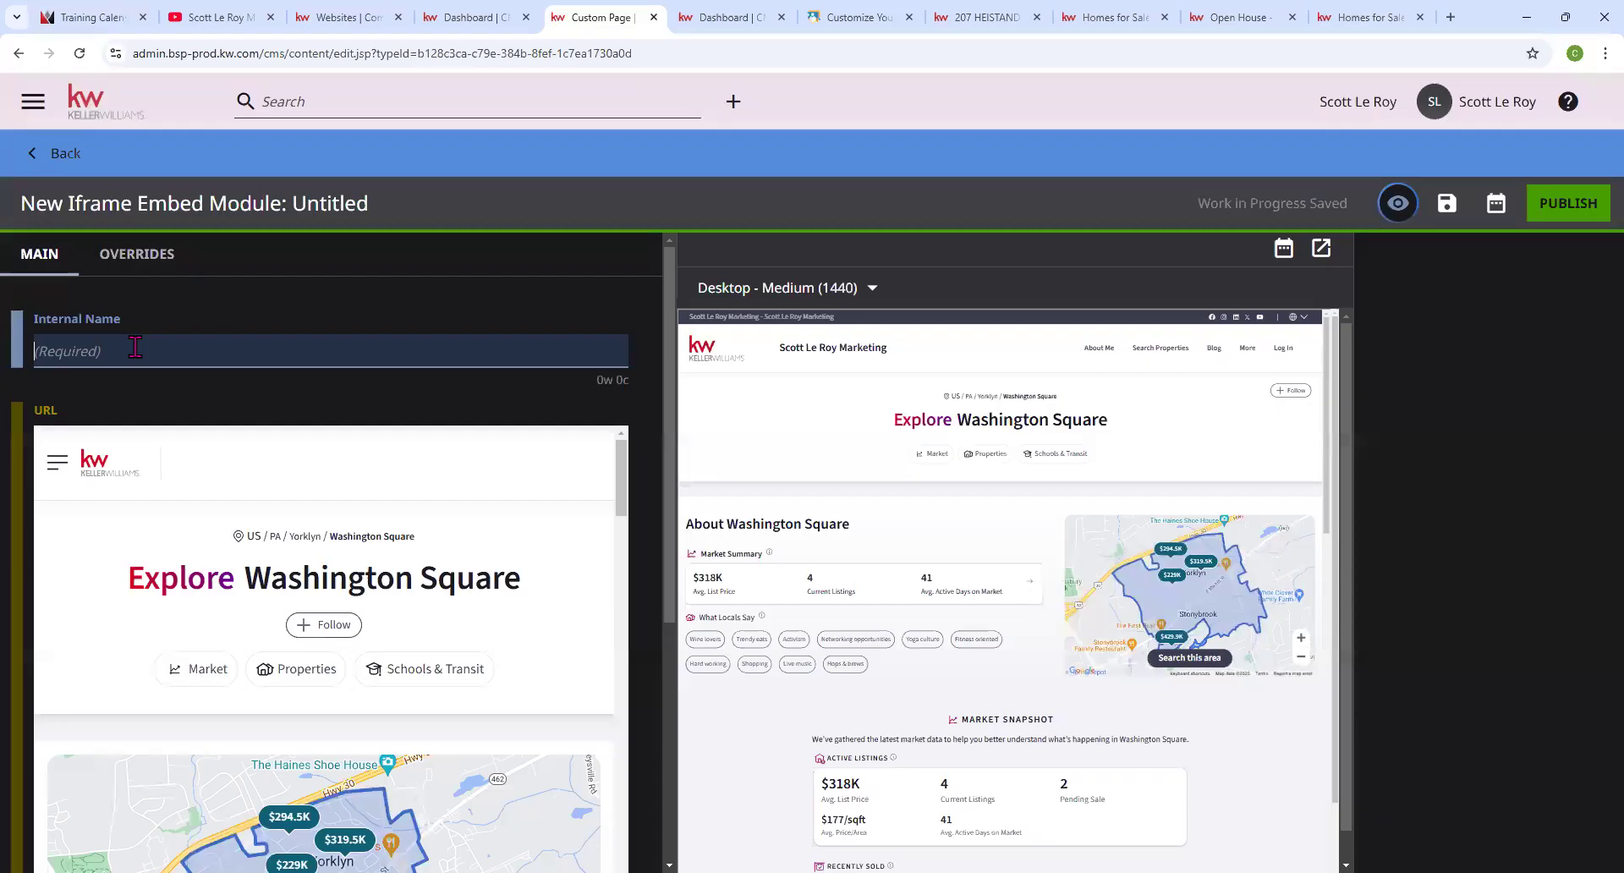
{"action": "type", "text": "Explore Wash Sq"}
{"action": "scroll", "coordinate": [48, 583], "scroll_direction": "down", "scroll_amount": 5}
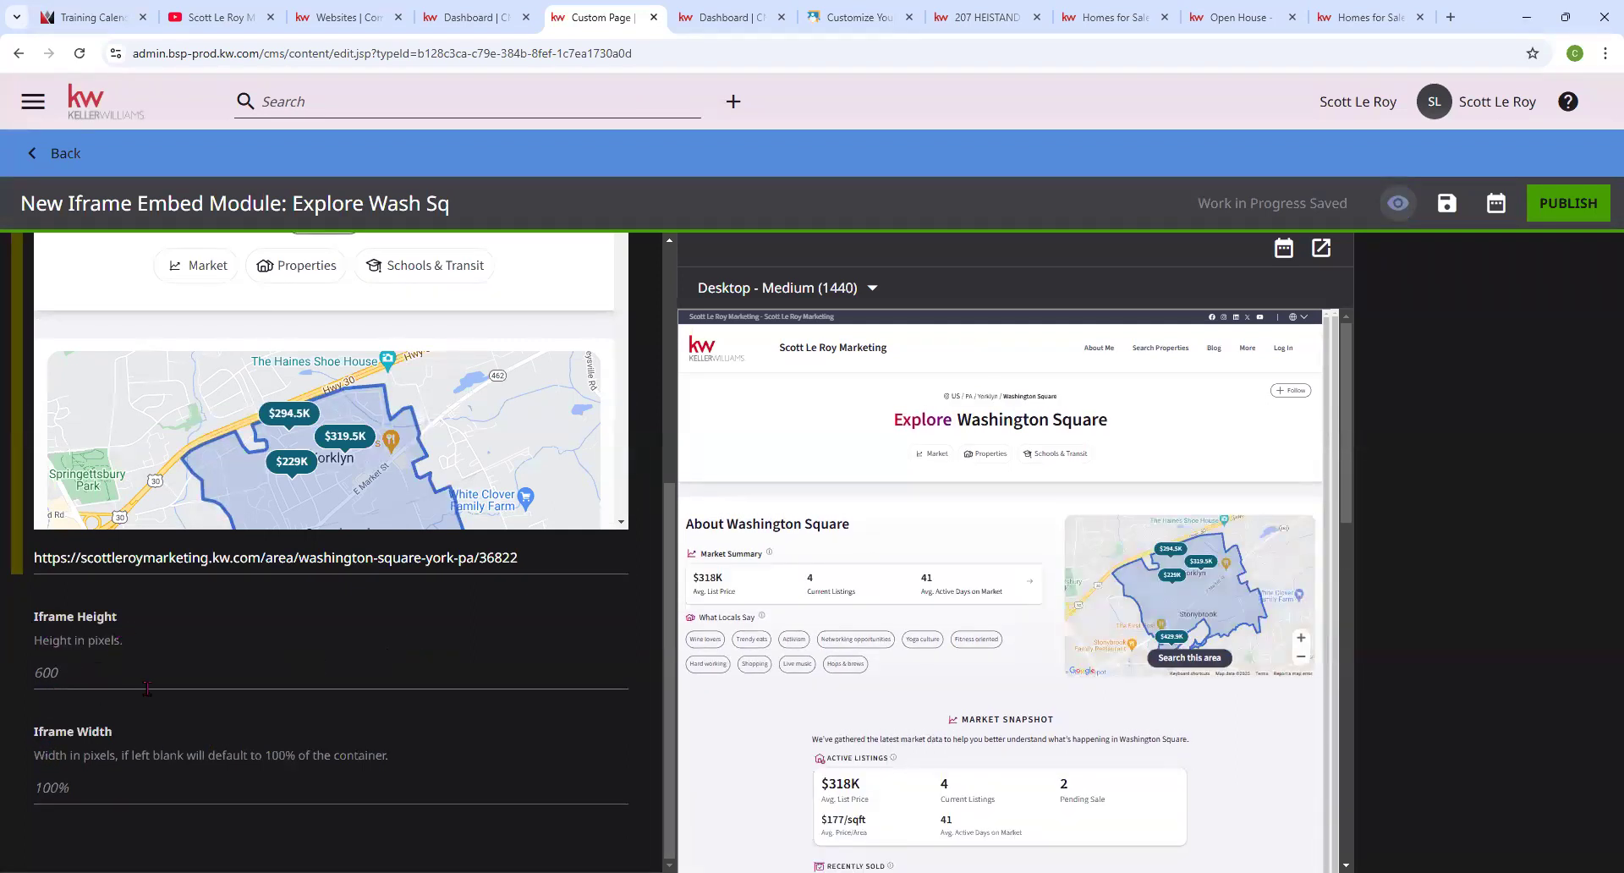
{"action": "scroll", "coordinate": [1099, 668], "scroll_direction": "down", "scroll_amount": 2}
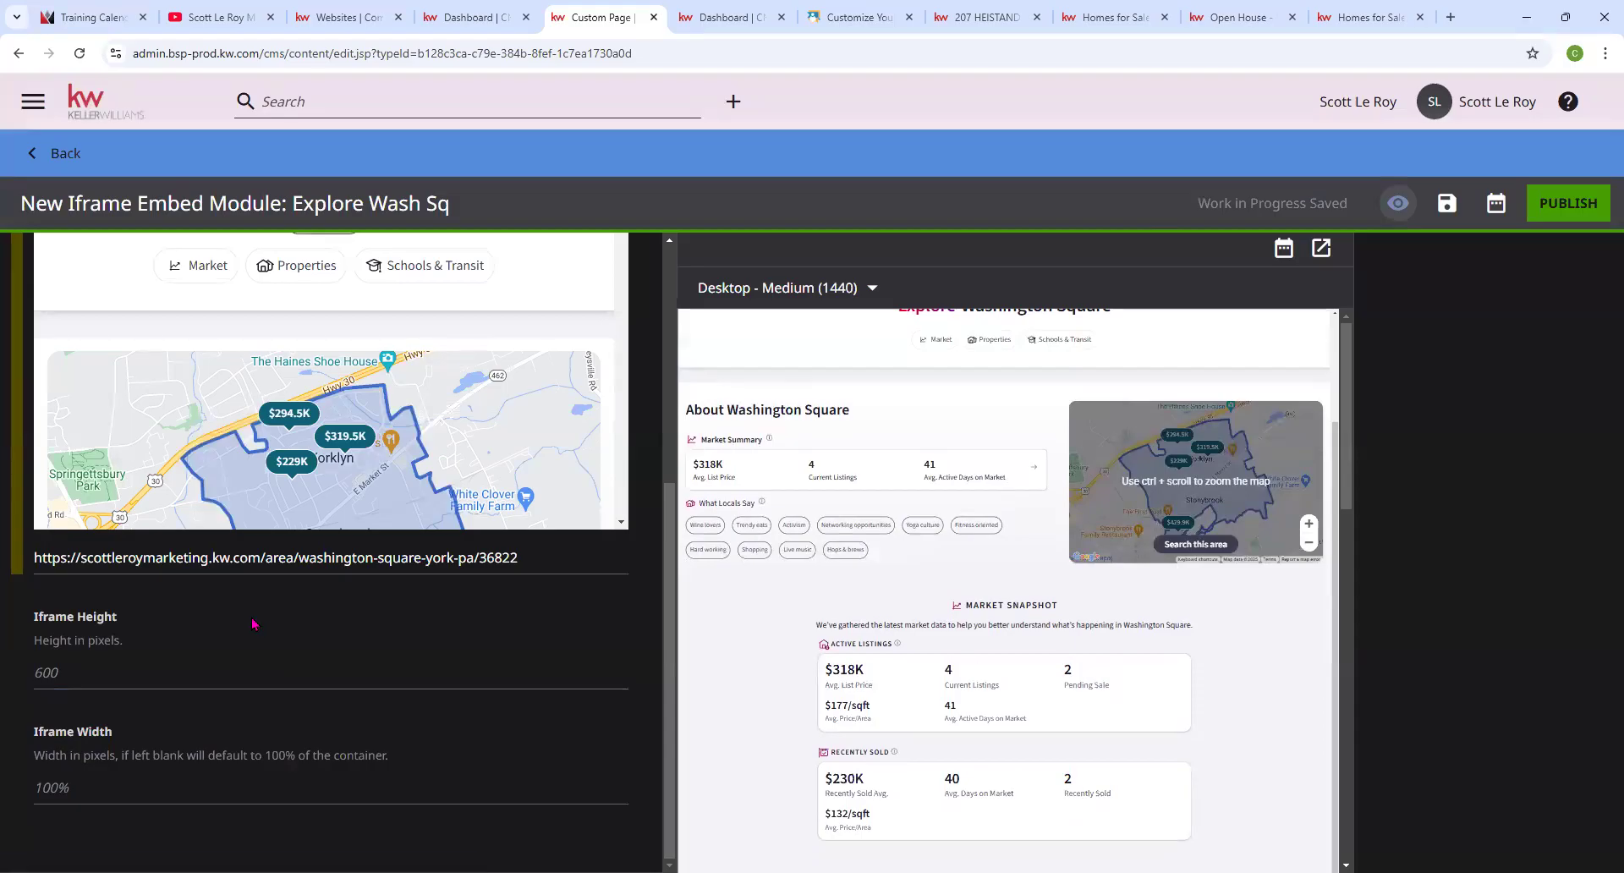
{"action": "scroll", "coordinate": [252, 625], "scroll_direction": "up", "scroll_amount": 3}
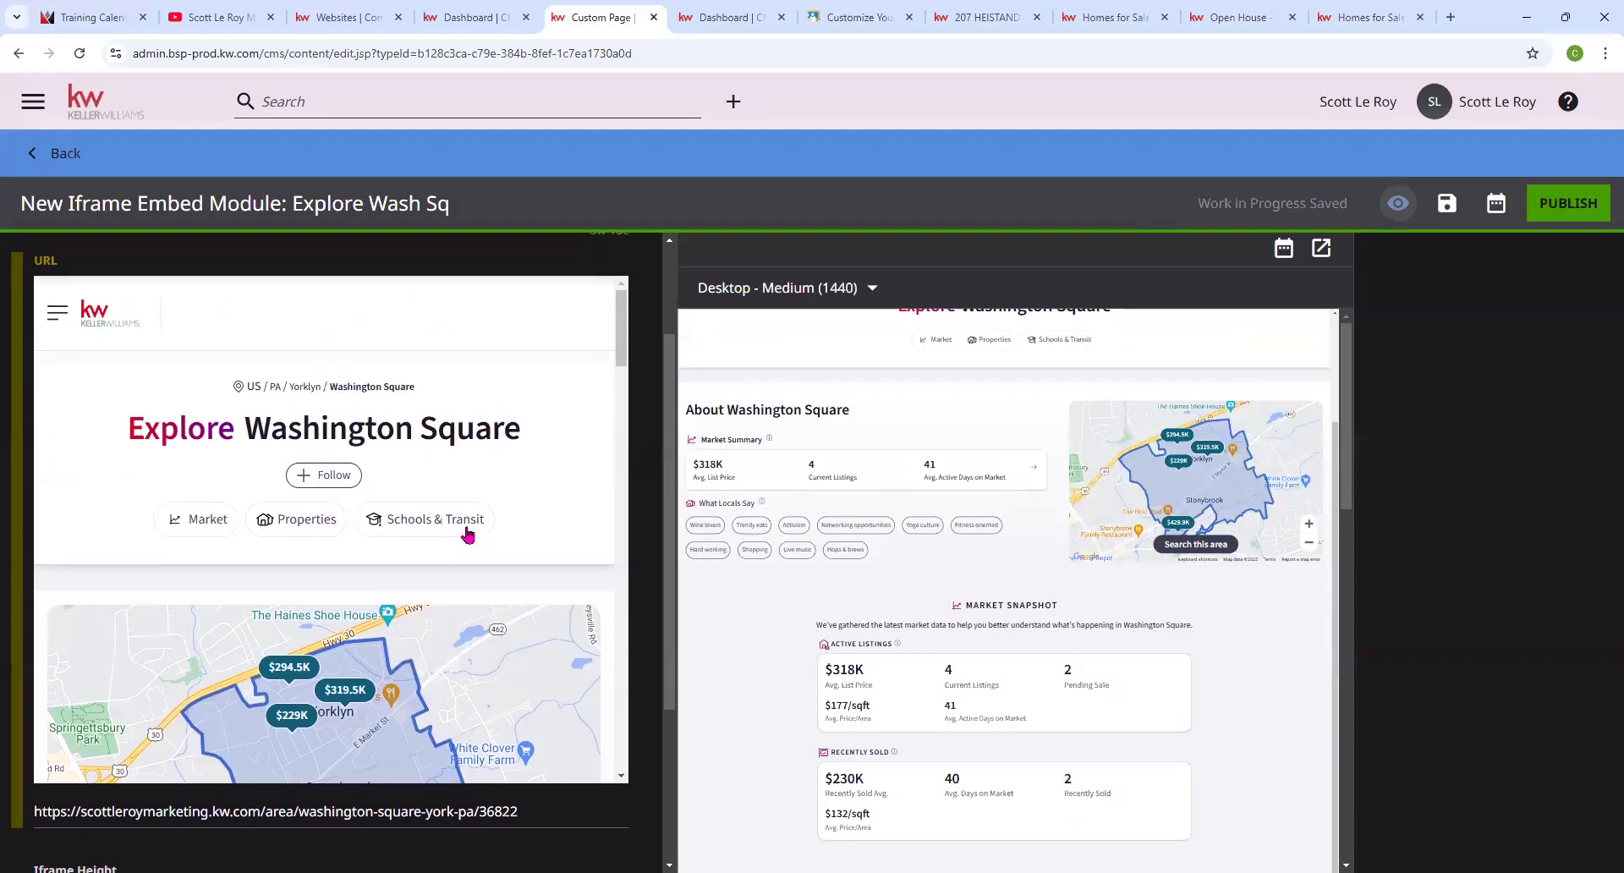
{"action": "left_click", "coordinate": [1557, 203]}
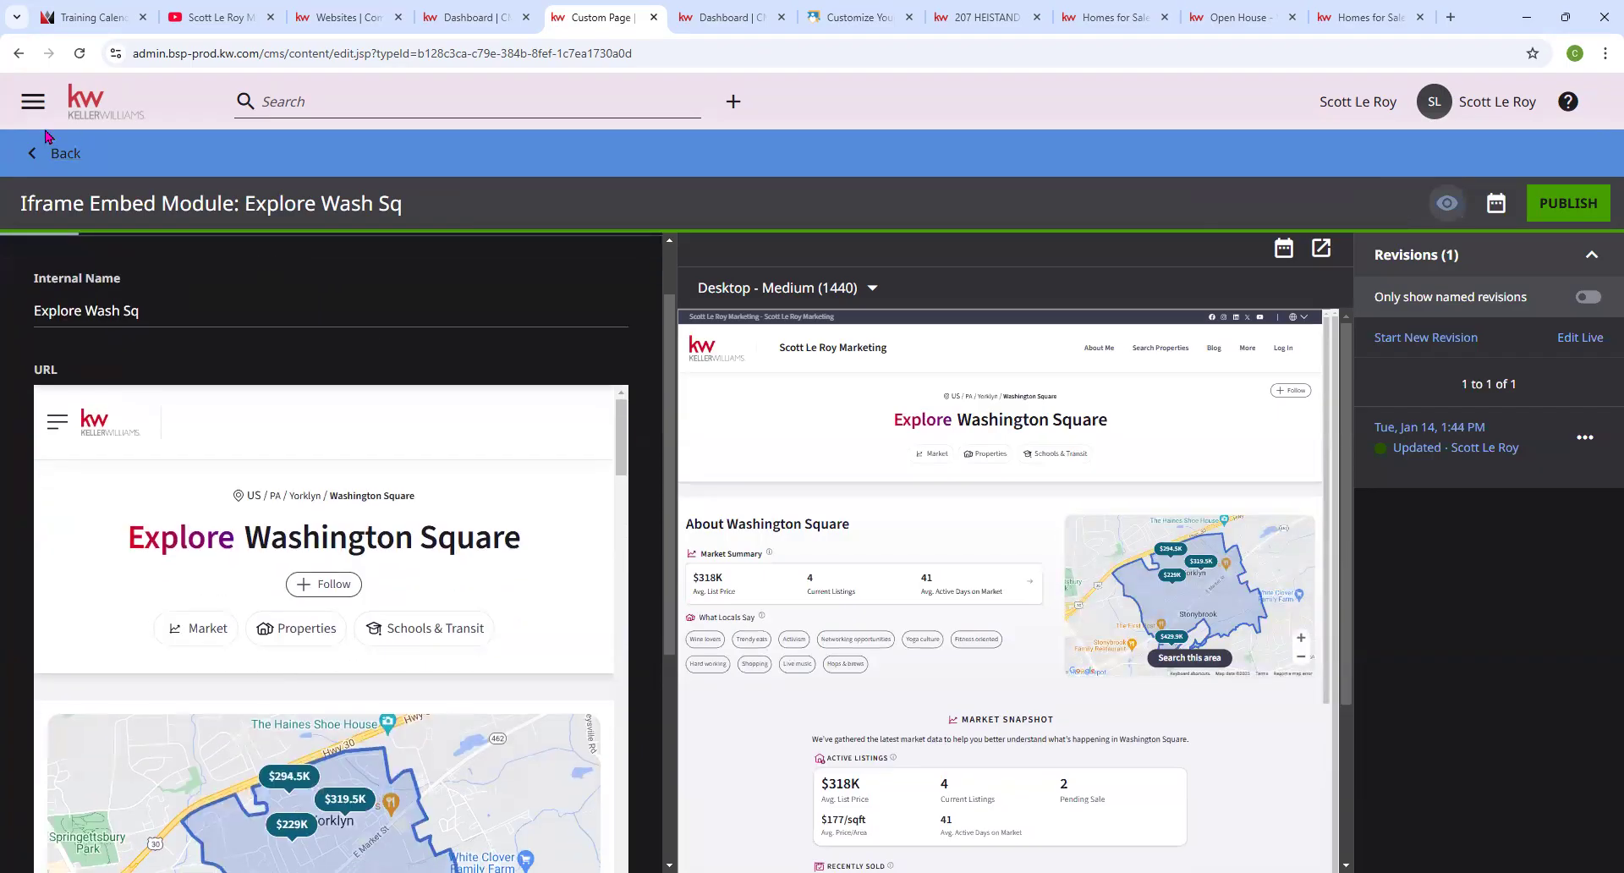
Back on the custom page, select Explore Wash Sq from the shared iframe embeds.
{"action": "left_click", "coordinate": [67, 155]}
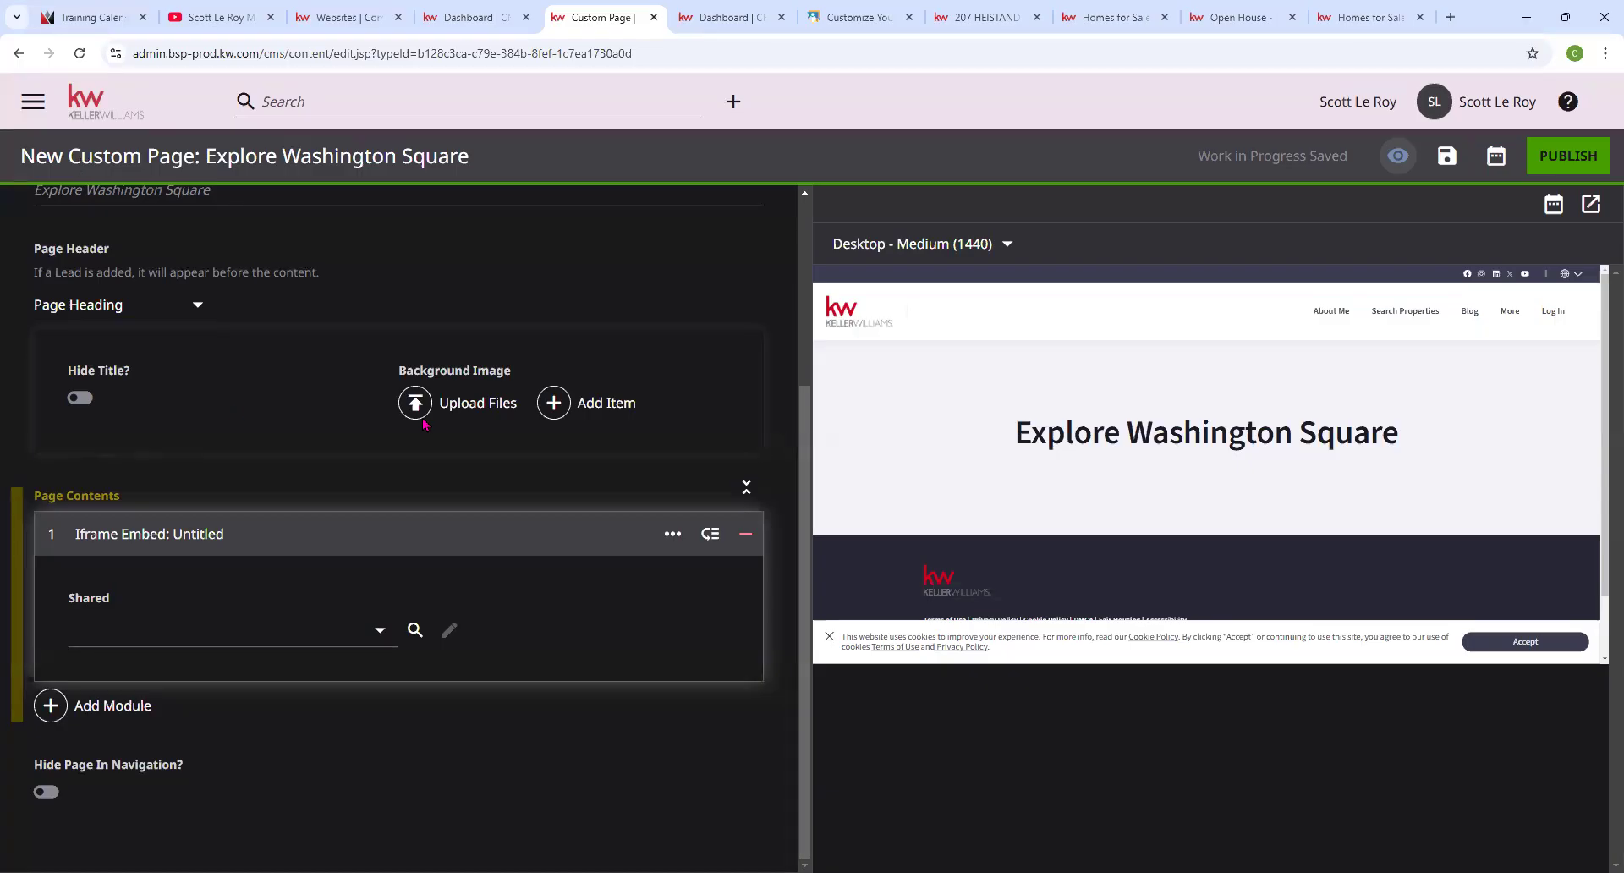
{"action": "scroll", "coordinate": [373, 493], "scroll_direction": "up", "scroll_amount": 3}
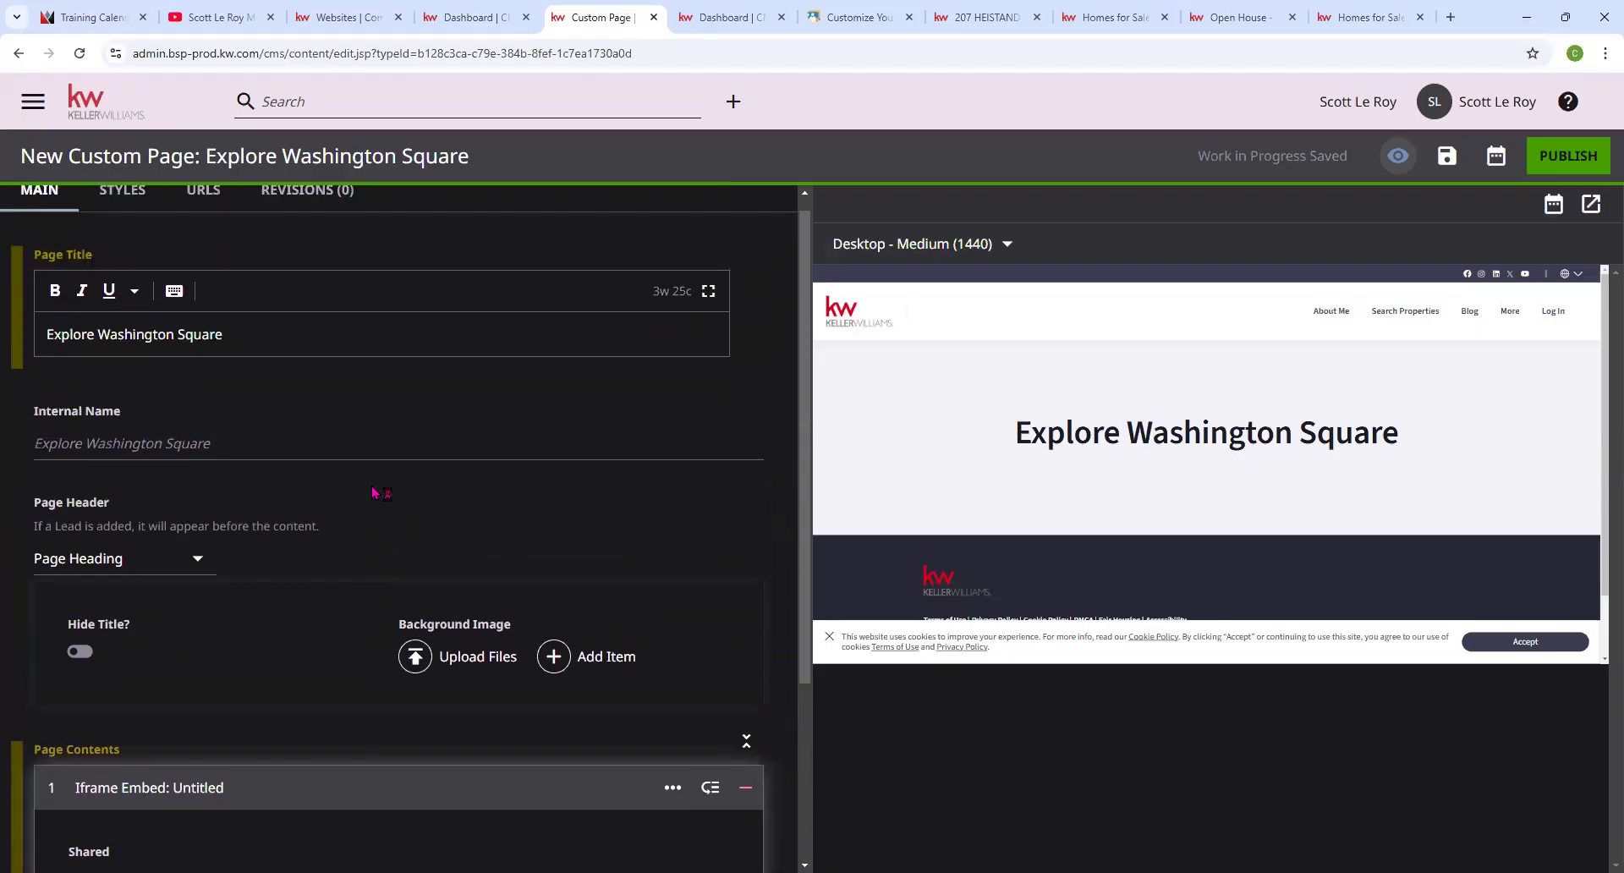
{"action": "scroll", "coordinate": [373, 492], "scroll_direction": "down", "scroll_amount": 3}
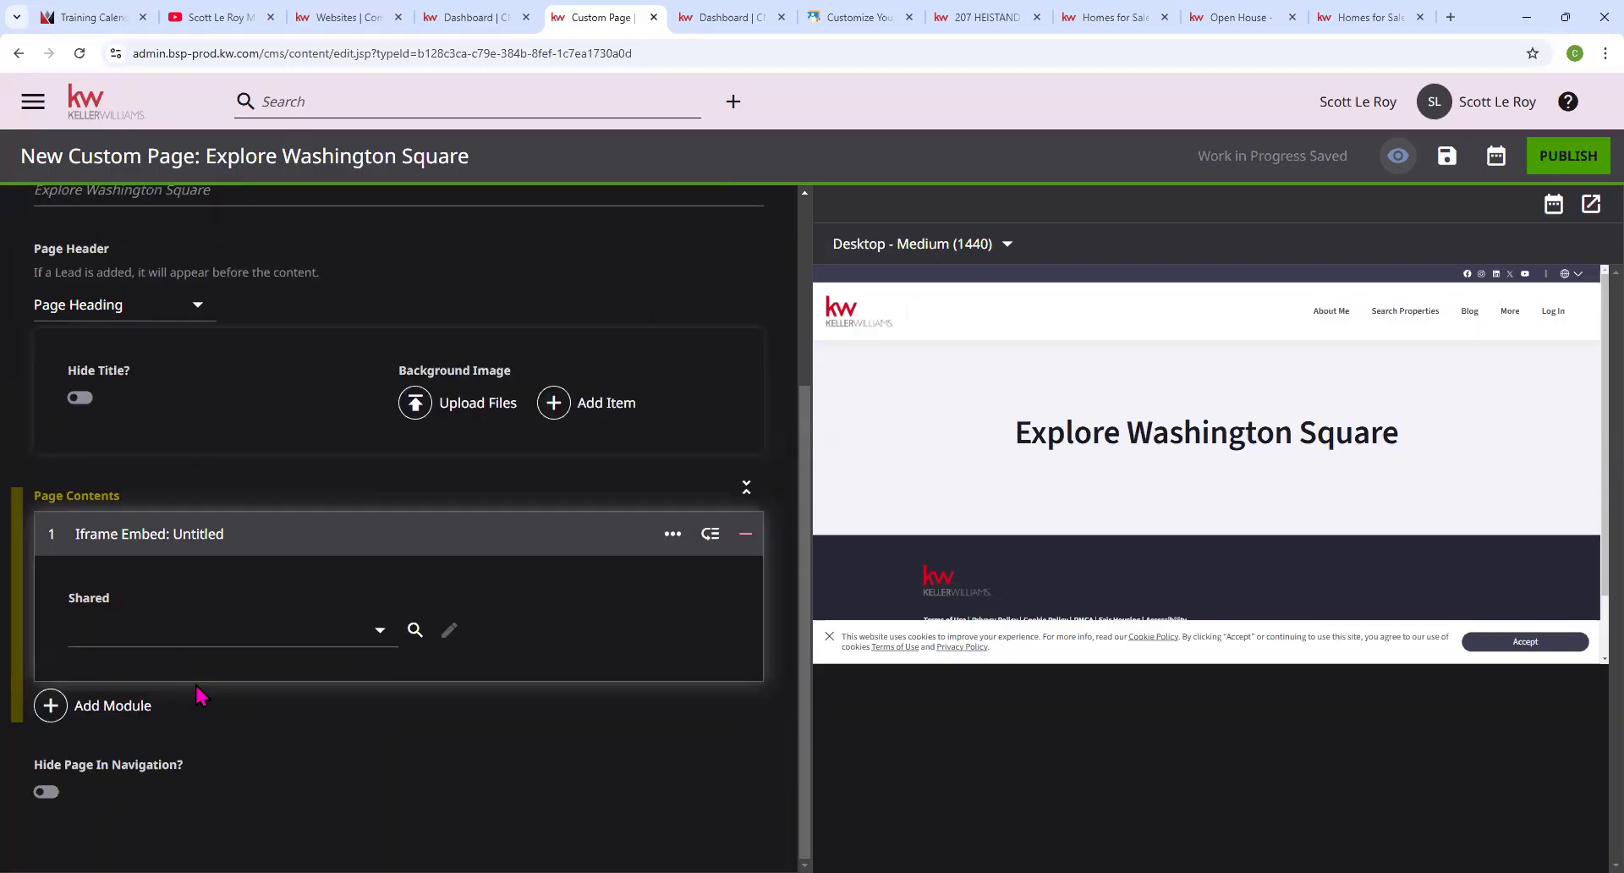
{"action": "left_click", "coordinate": [380, 630]}
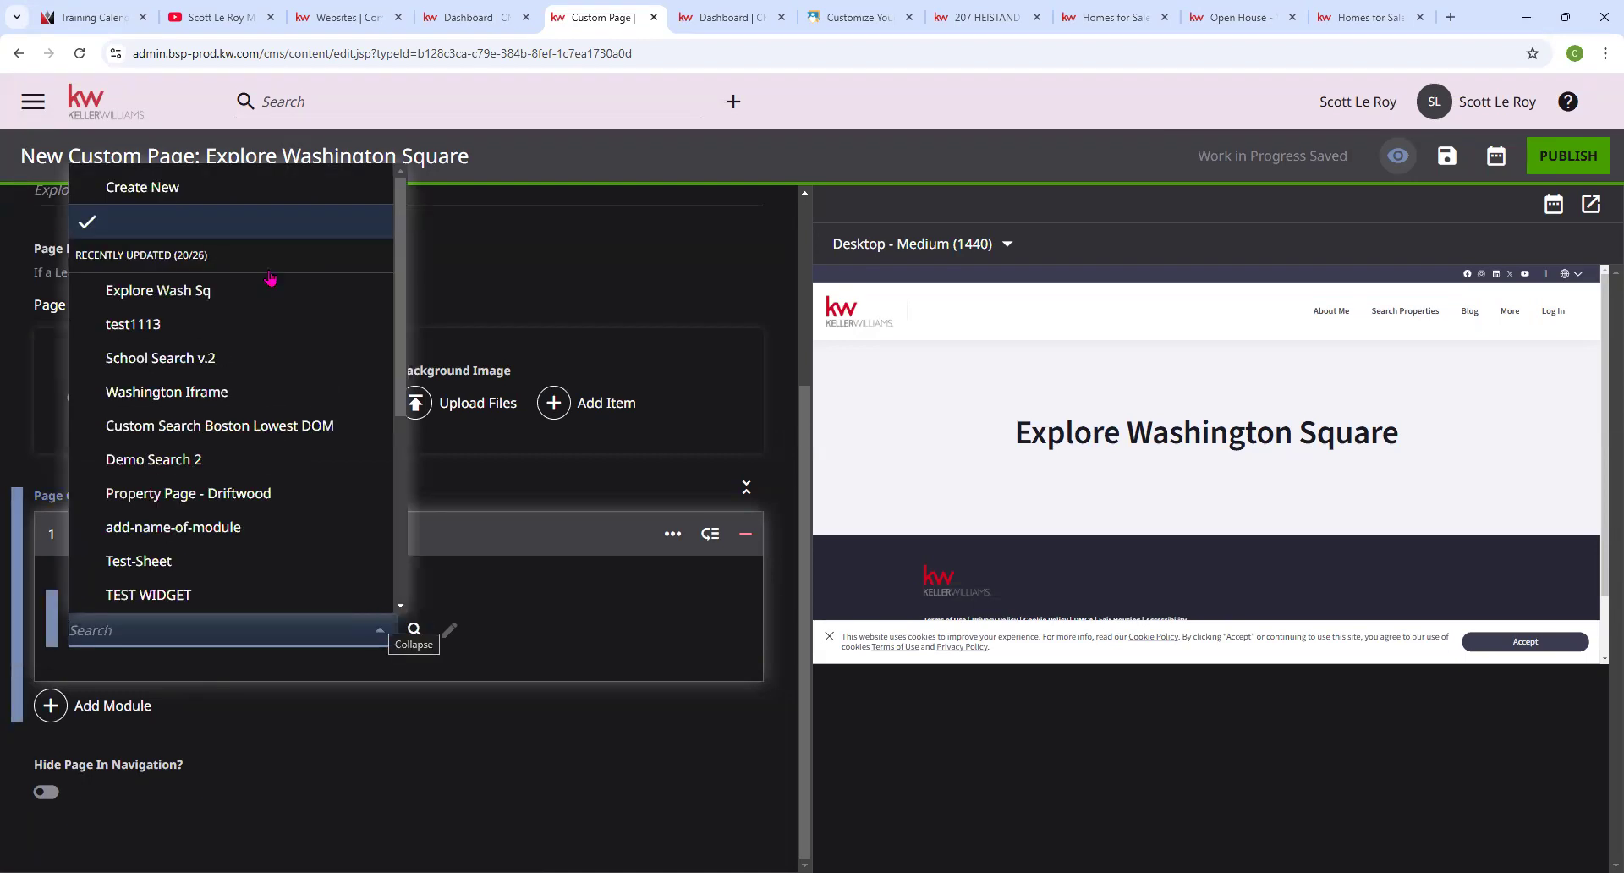
{"action": "left_click", "coordinate": [183, 289]}
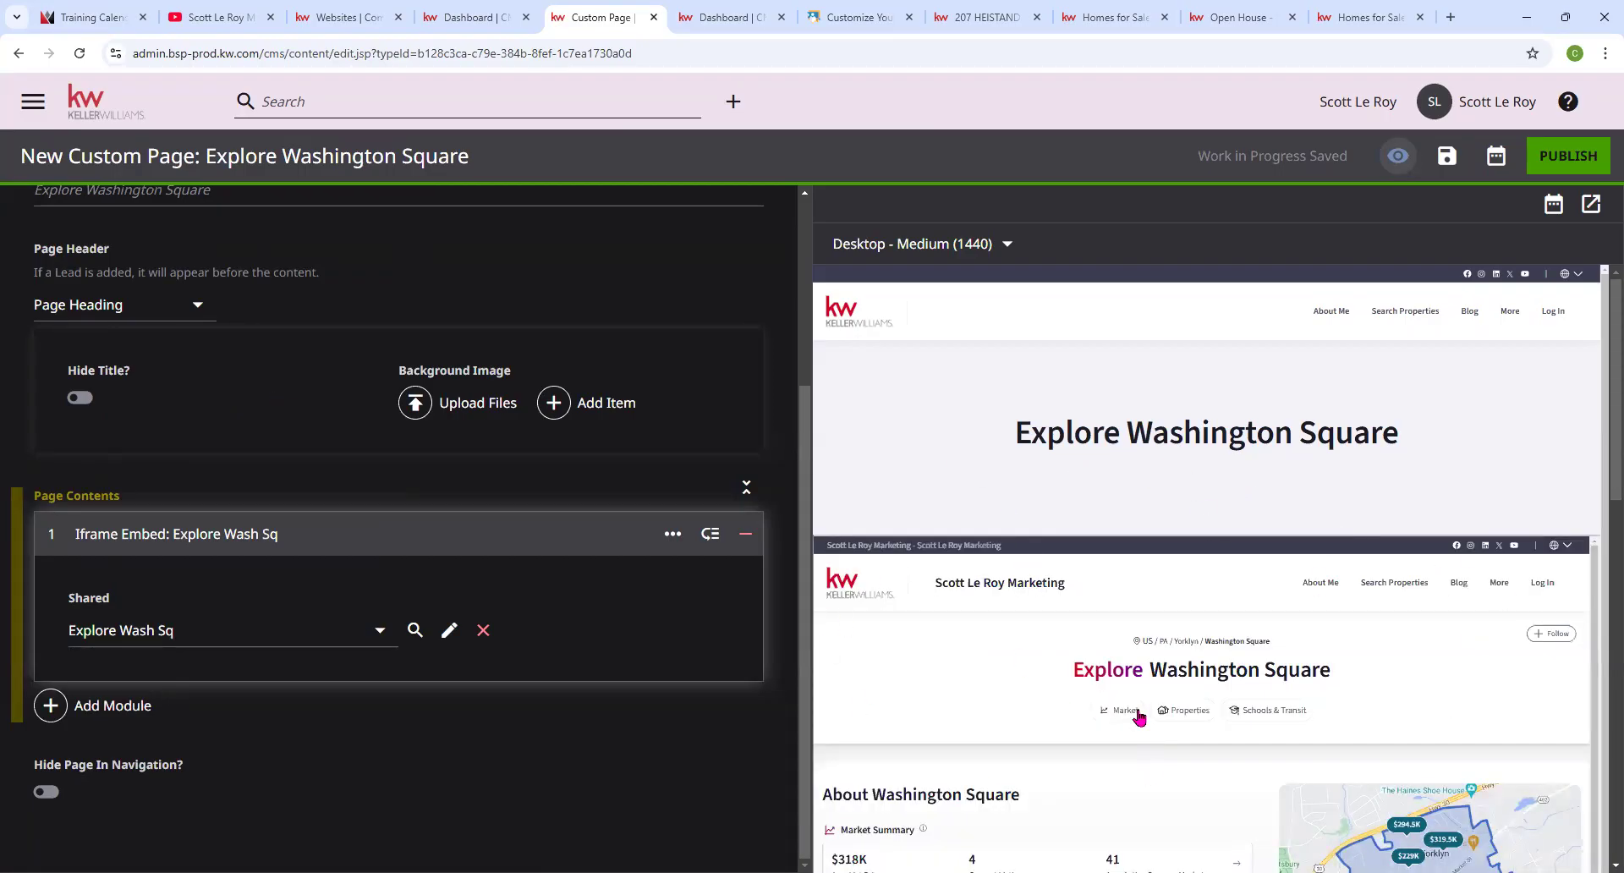
{"action": "scroll", "coordinate": [1147, 700], "scroll_direction": "down", "scroll_amount": 1}
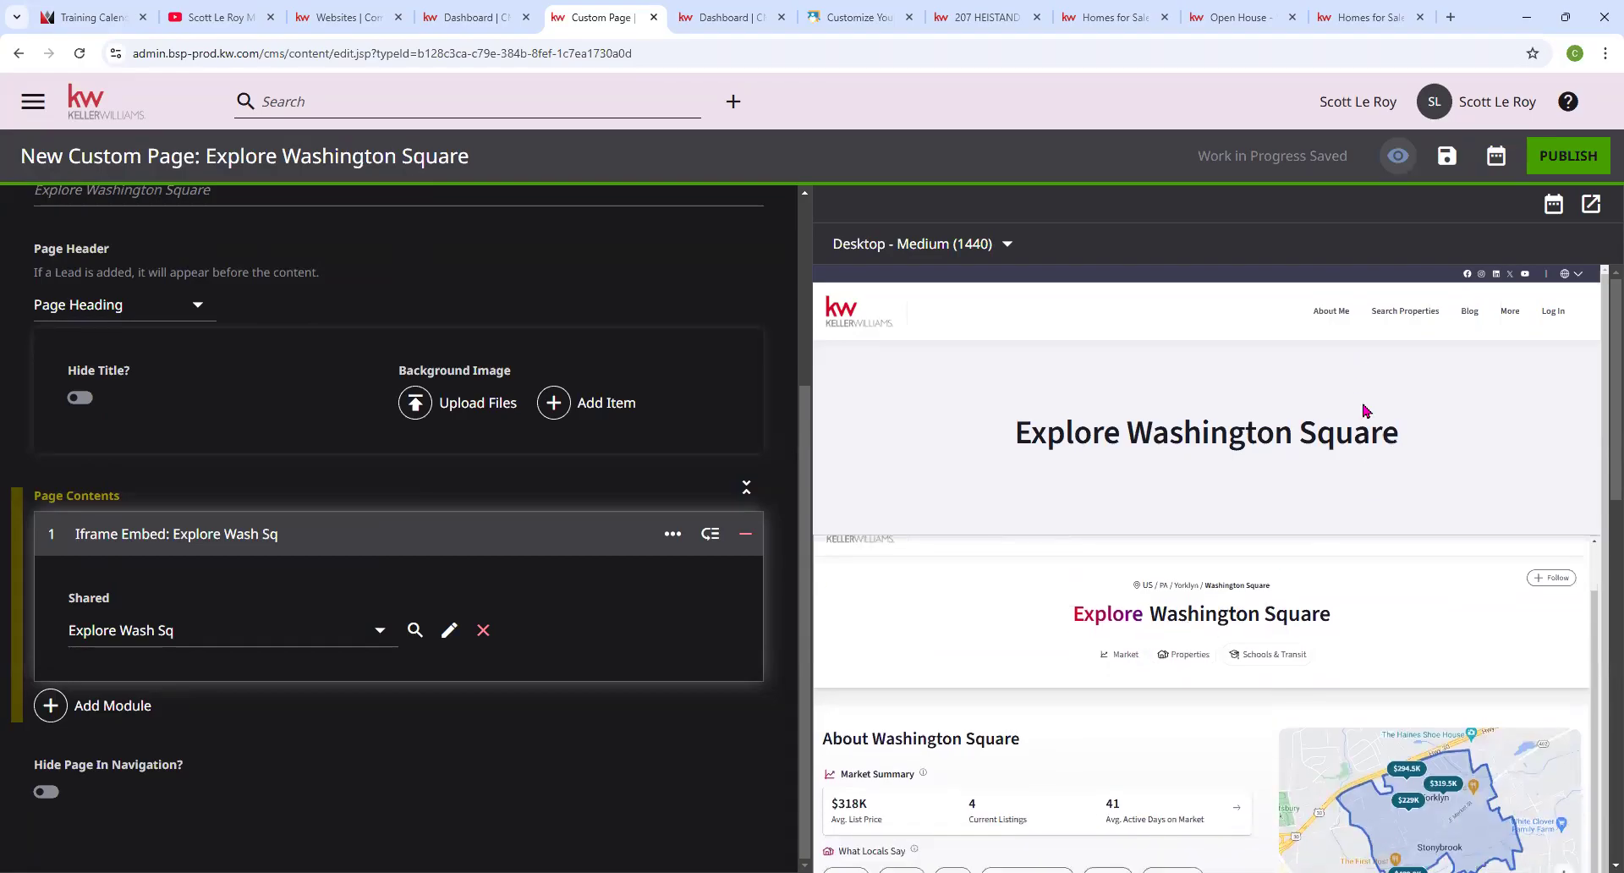
{"action": "scroll", "coordinate": [1287, 607], "scroll_direction": "up", "scroll_amount": 1}
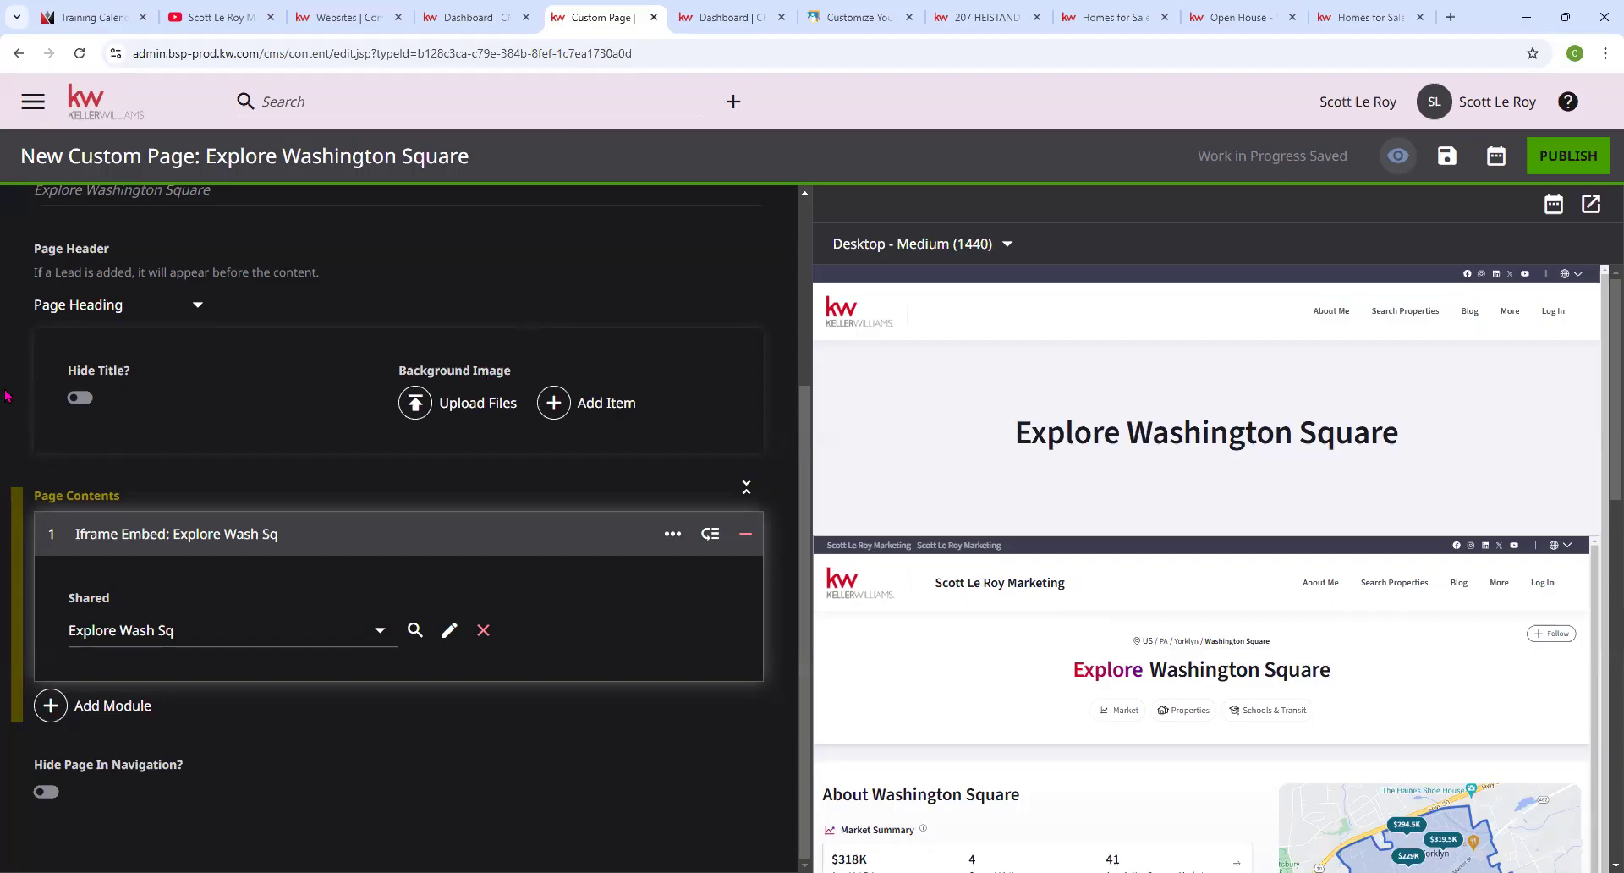
Turn Hide Title on and set the Page Header to None.
{"action": "left_click", "coordinate": [79, 400]}
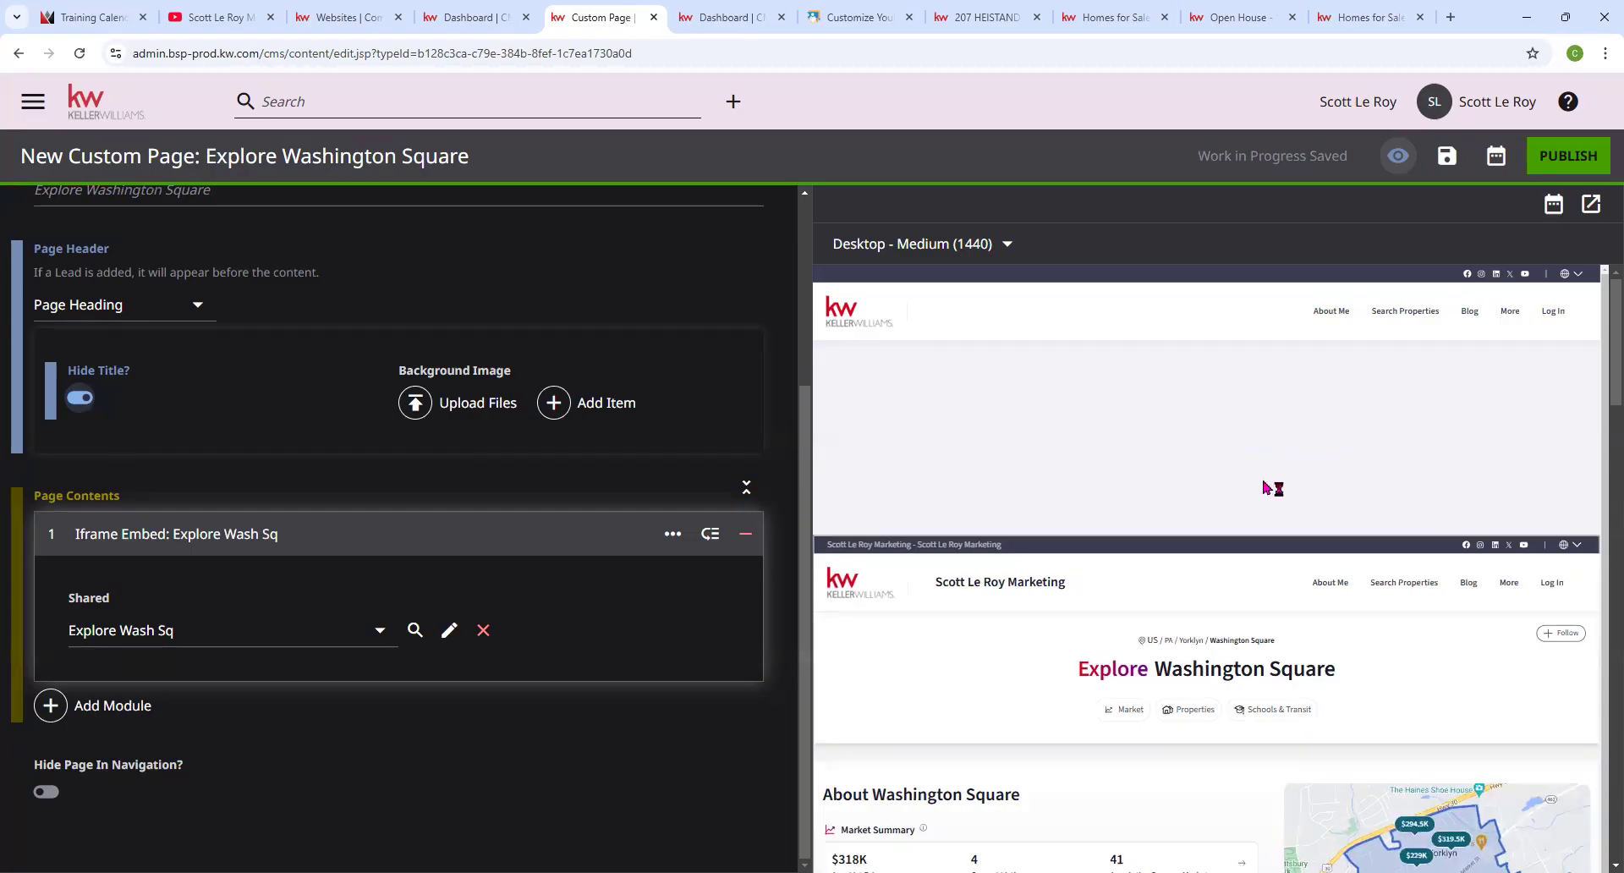
{"action": "left_click", "coordinate": [159, 306]}
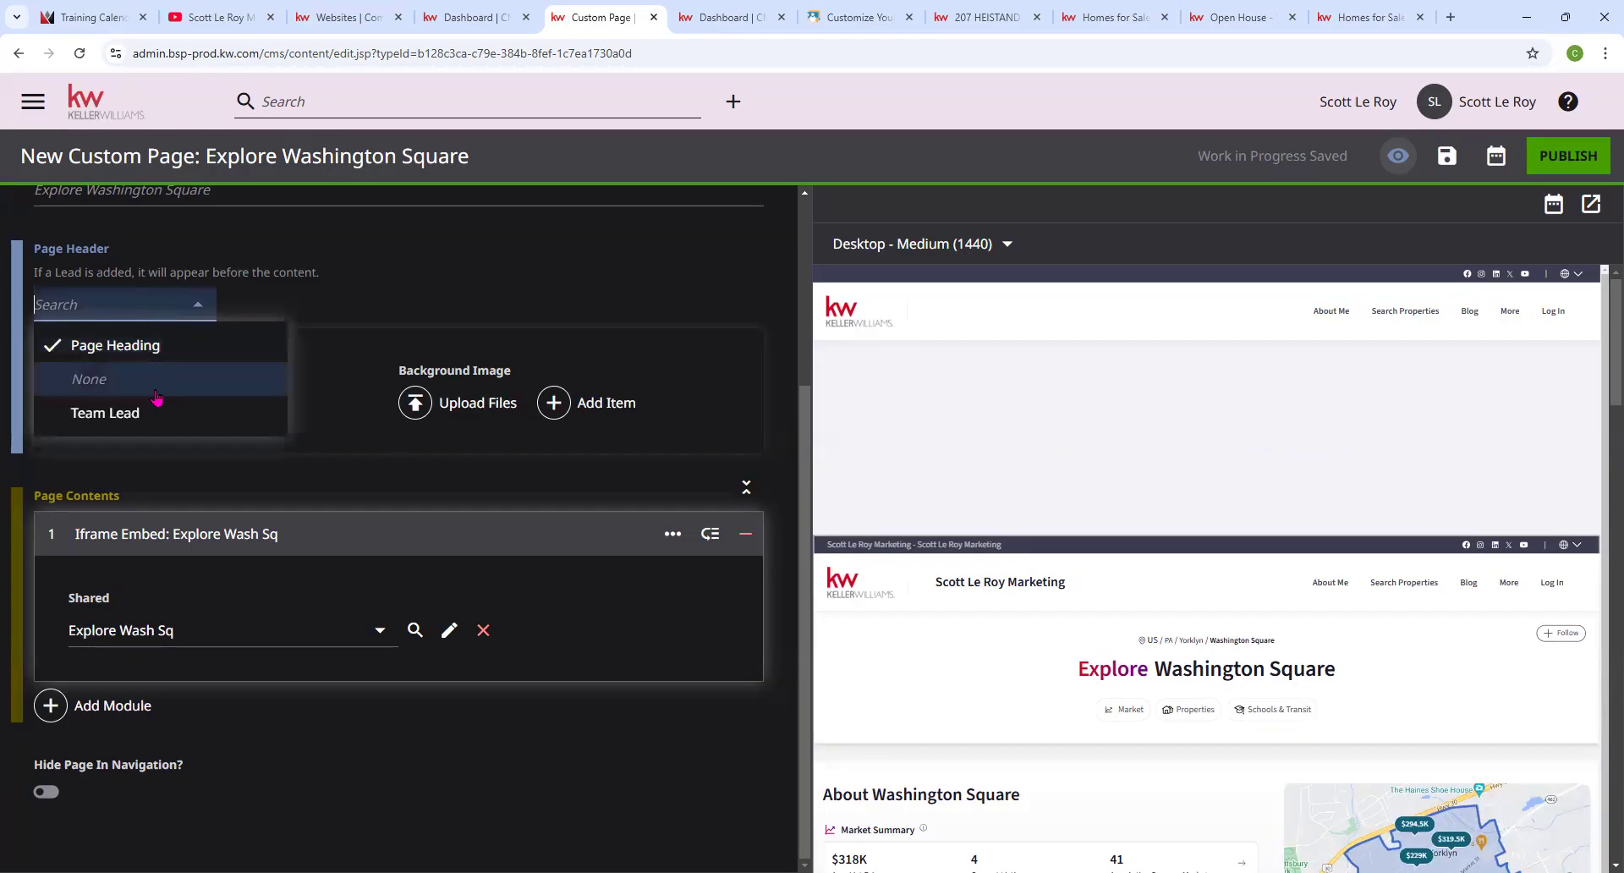
{"action": "left_click", "coordinate": [155, 396]}
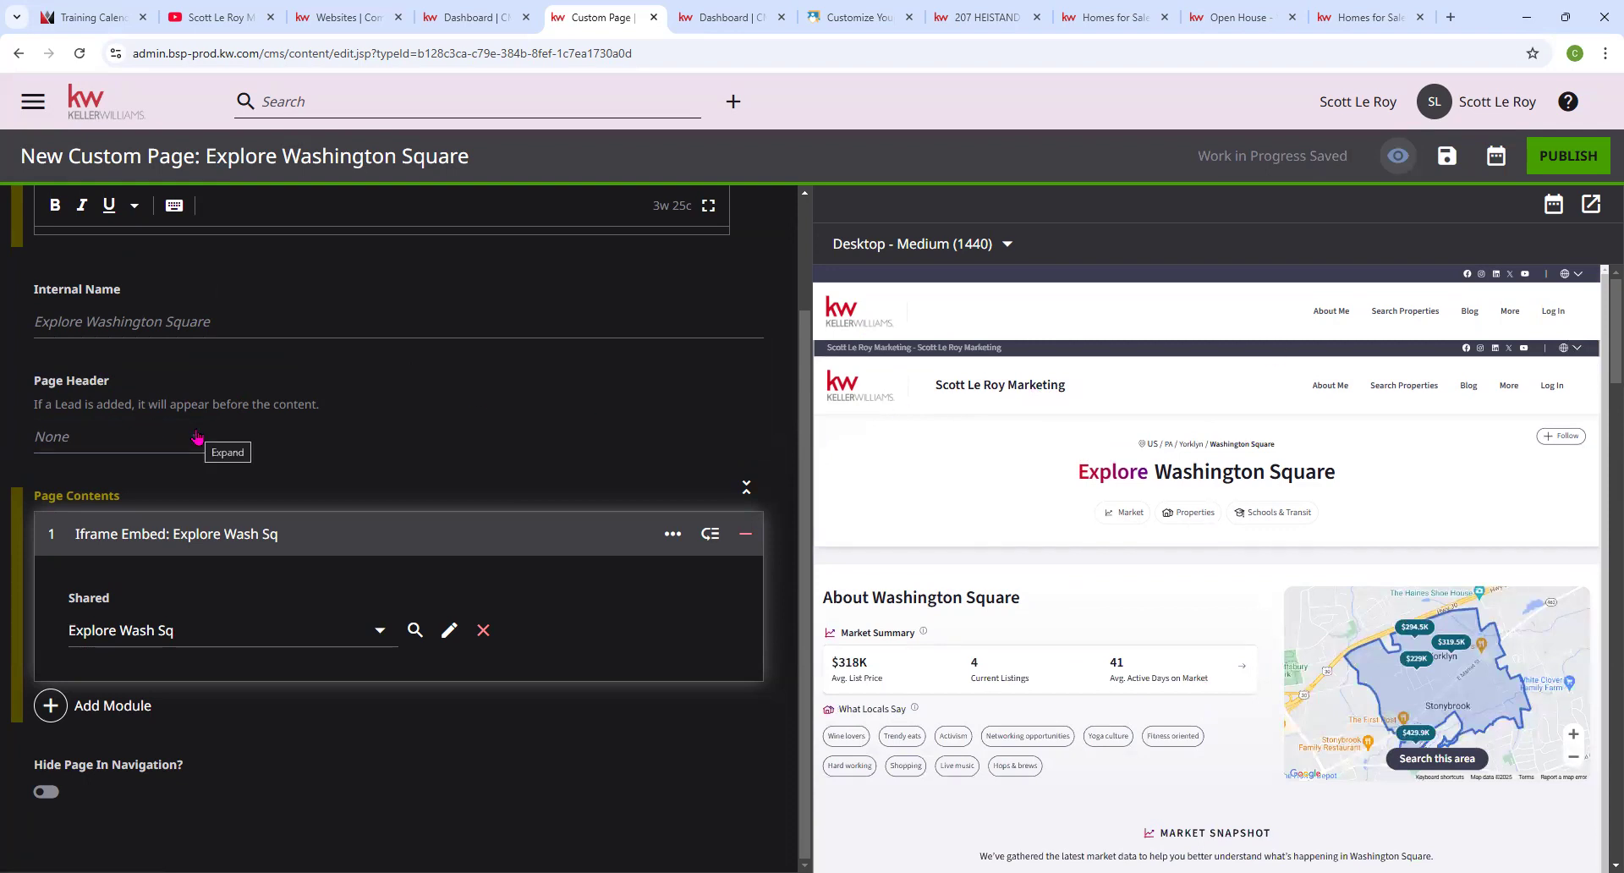
{"action": "scroll", "coordinate": [1269, 475], "scroll_direction": "down", "scroll_amount": 4}
{"action": "scroll", "coordinate": [1268, 475], "scroll_direction": "up", "scroll_amount": 4}
{"action": "scroll", "coordinate": [1257, 470], "scroll_direction": "down", "scroll_amount": 4}
{"action": "scroll", "coordinate": [1257, 474], "scroll_direction": "up", "scroll_amount": 4}
{"action": "scroll", "coordinate": [161, 443], "scroll_direction": "up", "scroll_amount": 2}
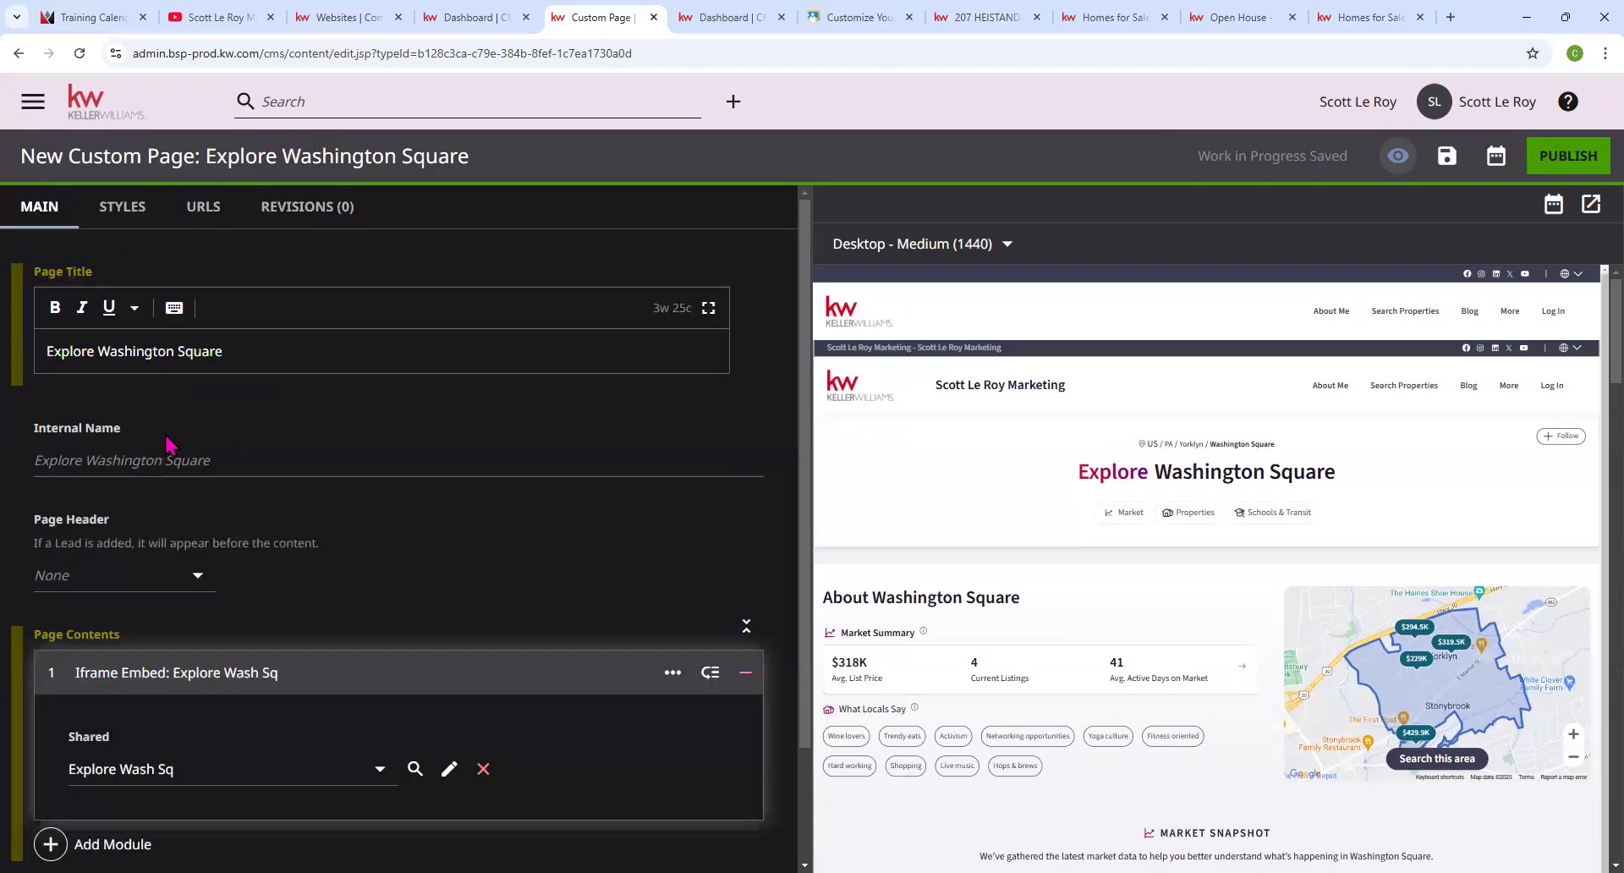
Set the Page Header back to Page Heading.
{"action": "left_click", "coordinate": [200, 576]}
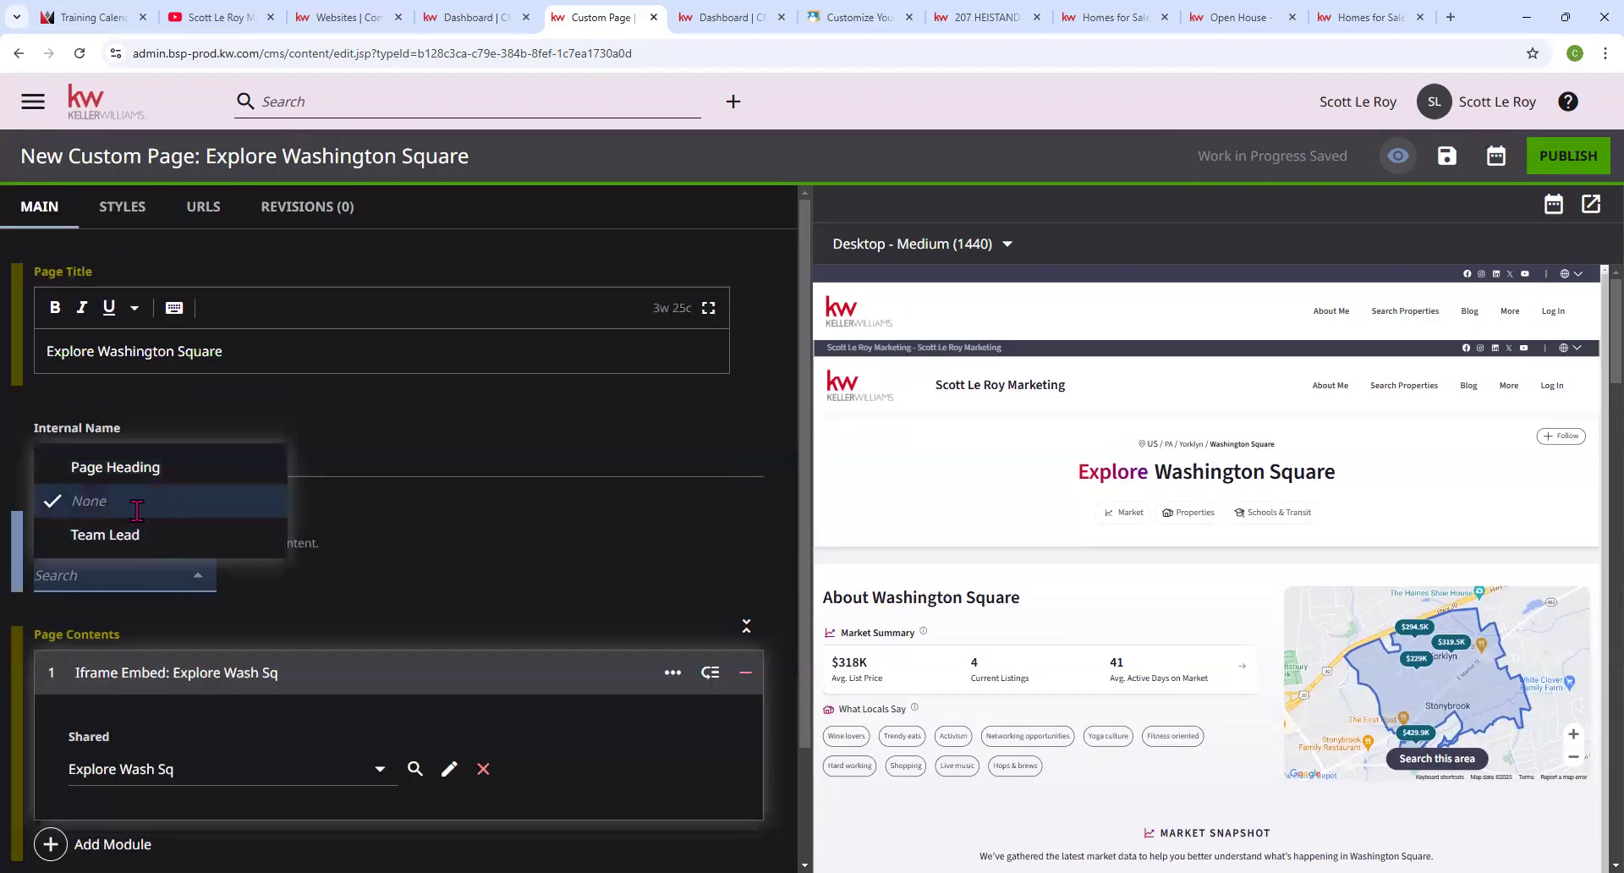
{"action": "left_click", "coordinate": [144, 468]}
{"action": "scroll", "coordinate": [155, 506], "scroll_direction": "down", "scroll_amount": 1}
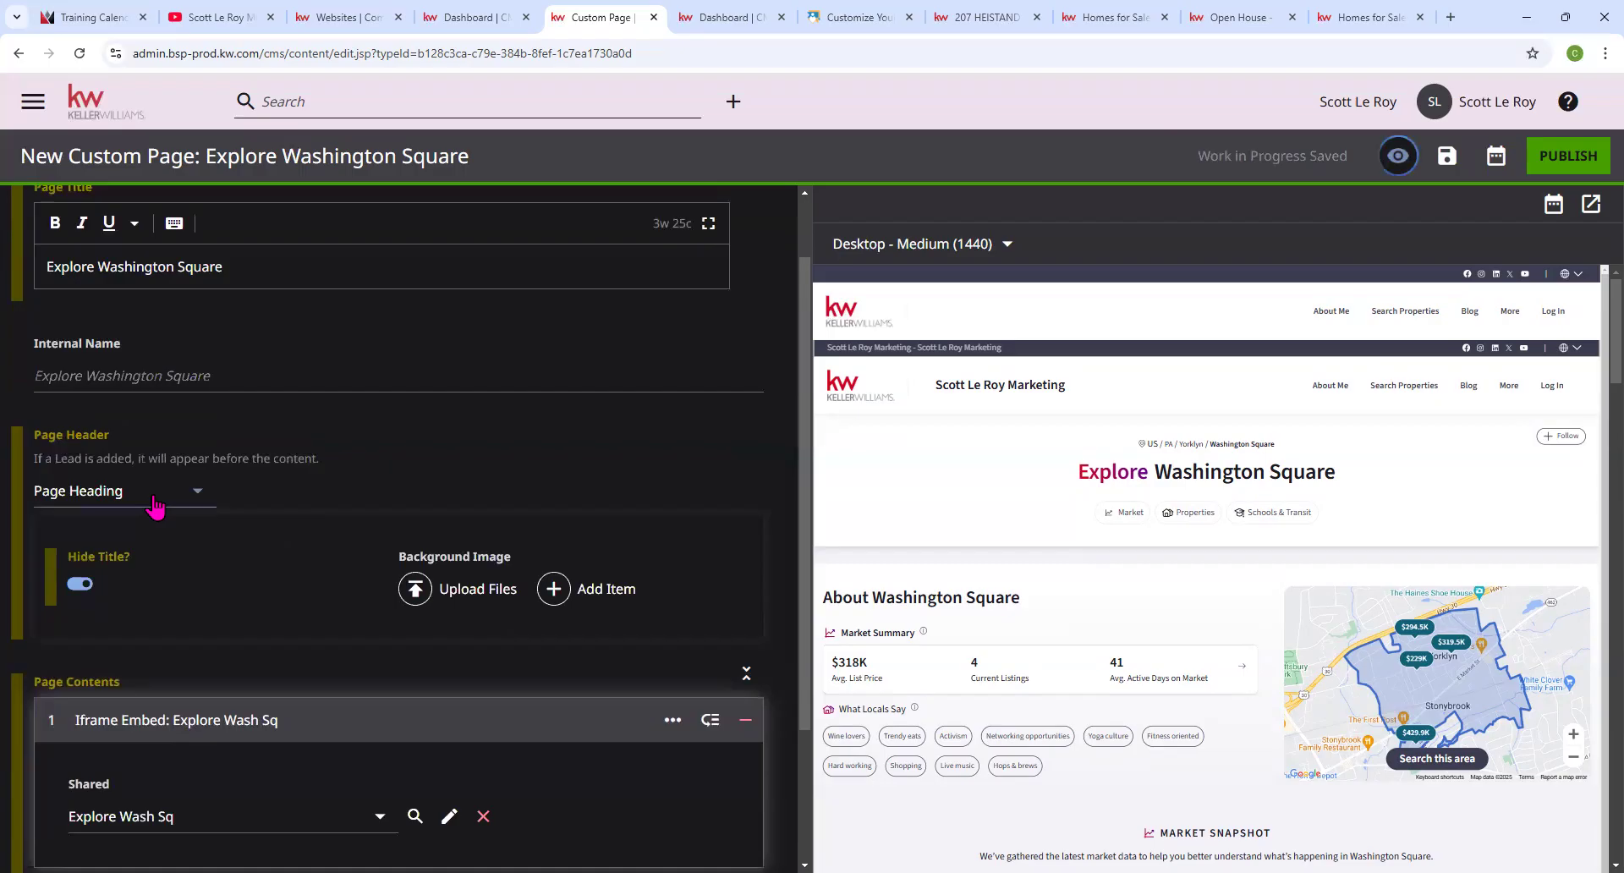
{"action": "scroll", "coordinate": [333, 555], "scroll_direction": "down", "scroll_amount": 2}
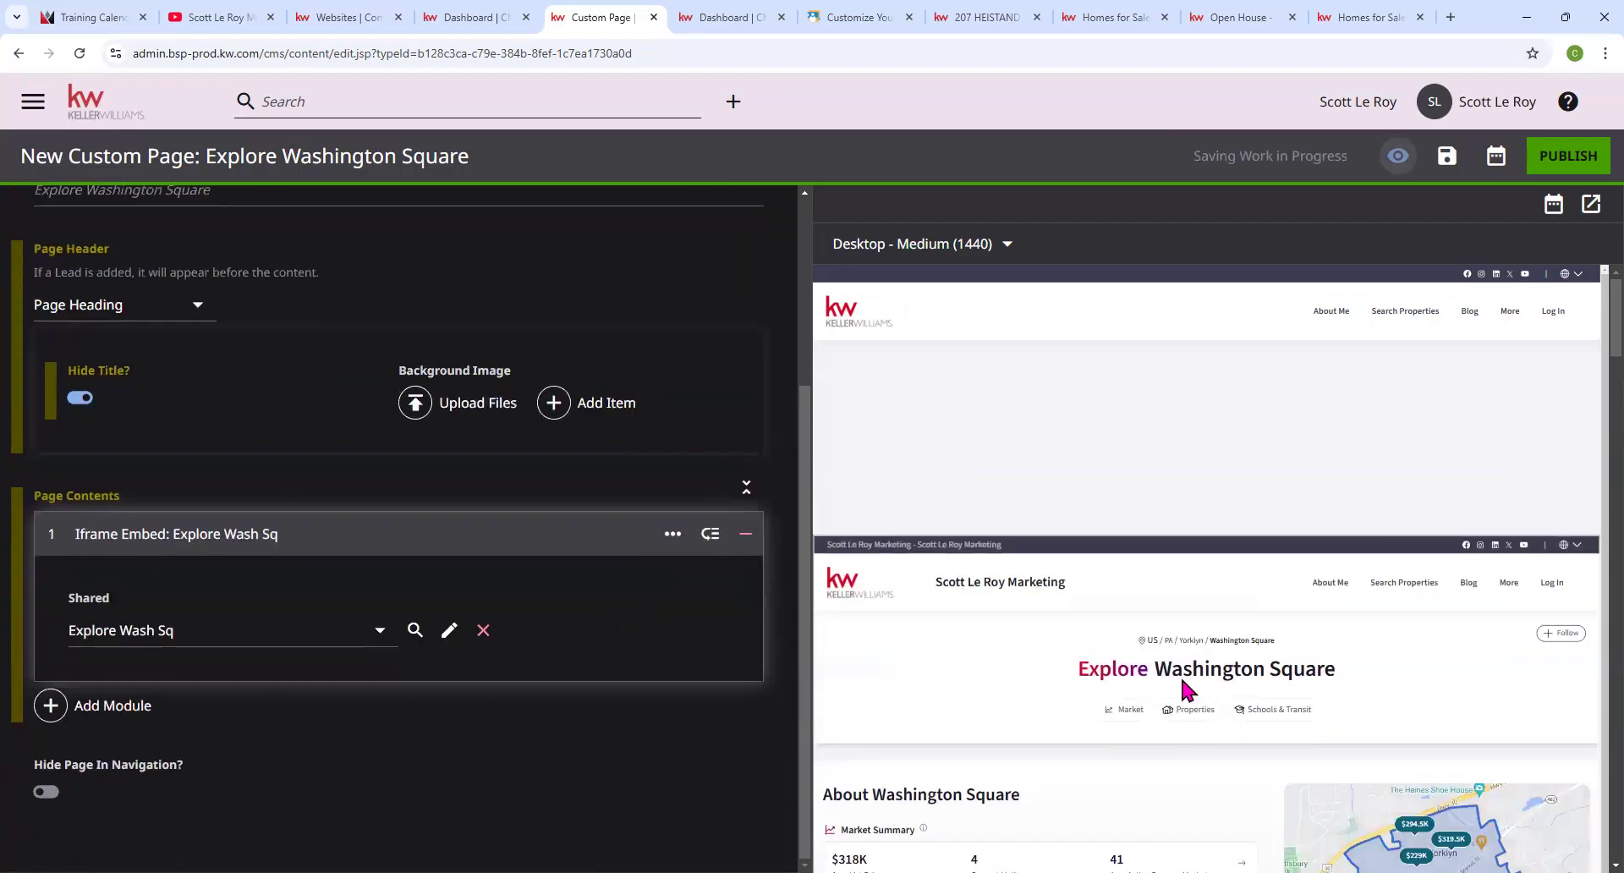
{"action": "scroll", "coordinate": [1277, 601], "scroll_direction": "down", "scroll_amount": 3}
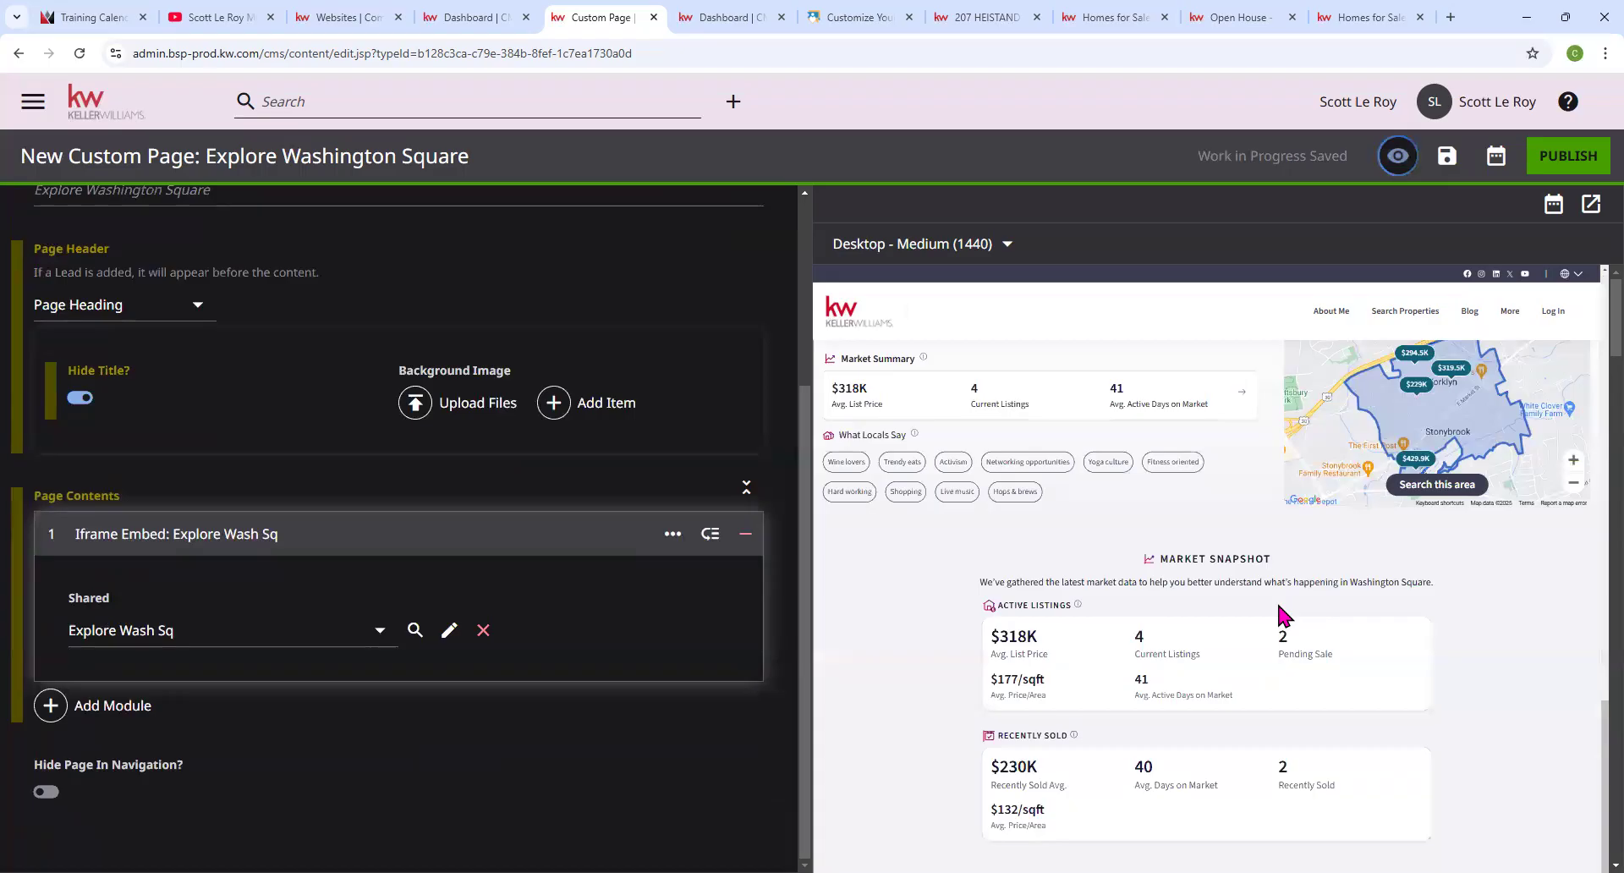
Add a Form module using the shared defaultAgentContactTitle contact form.
{"action": "left_click", "coordinate": [108, 706]}
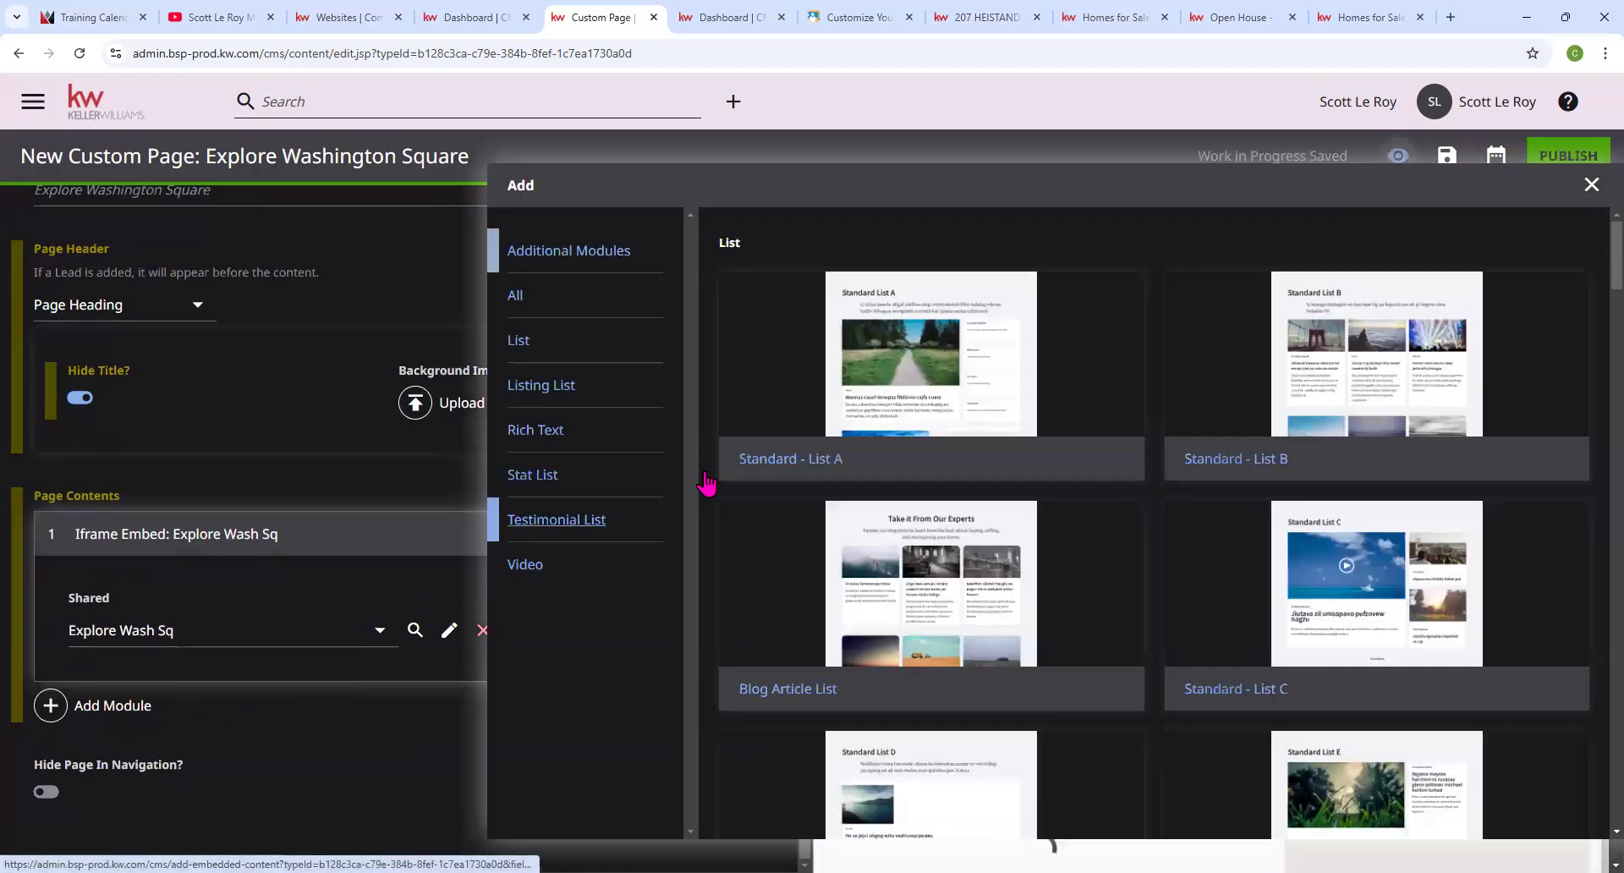
{"action": "scroll", "coordinate": [922, 440], "scroll_direction": "down", "scroll_amount": 10}
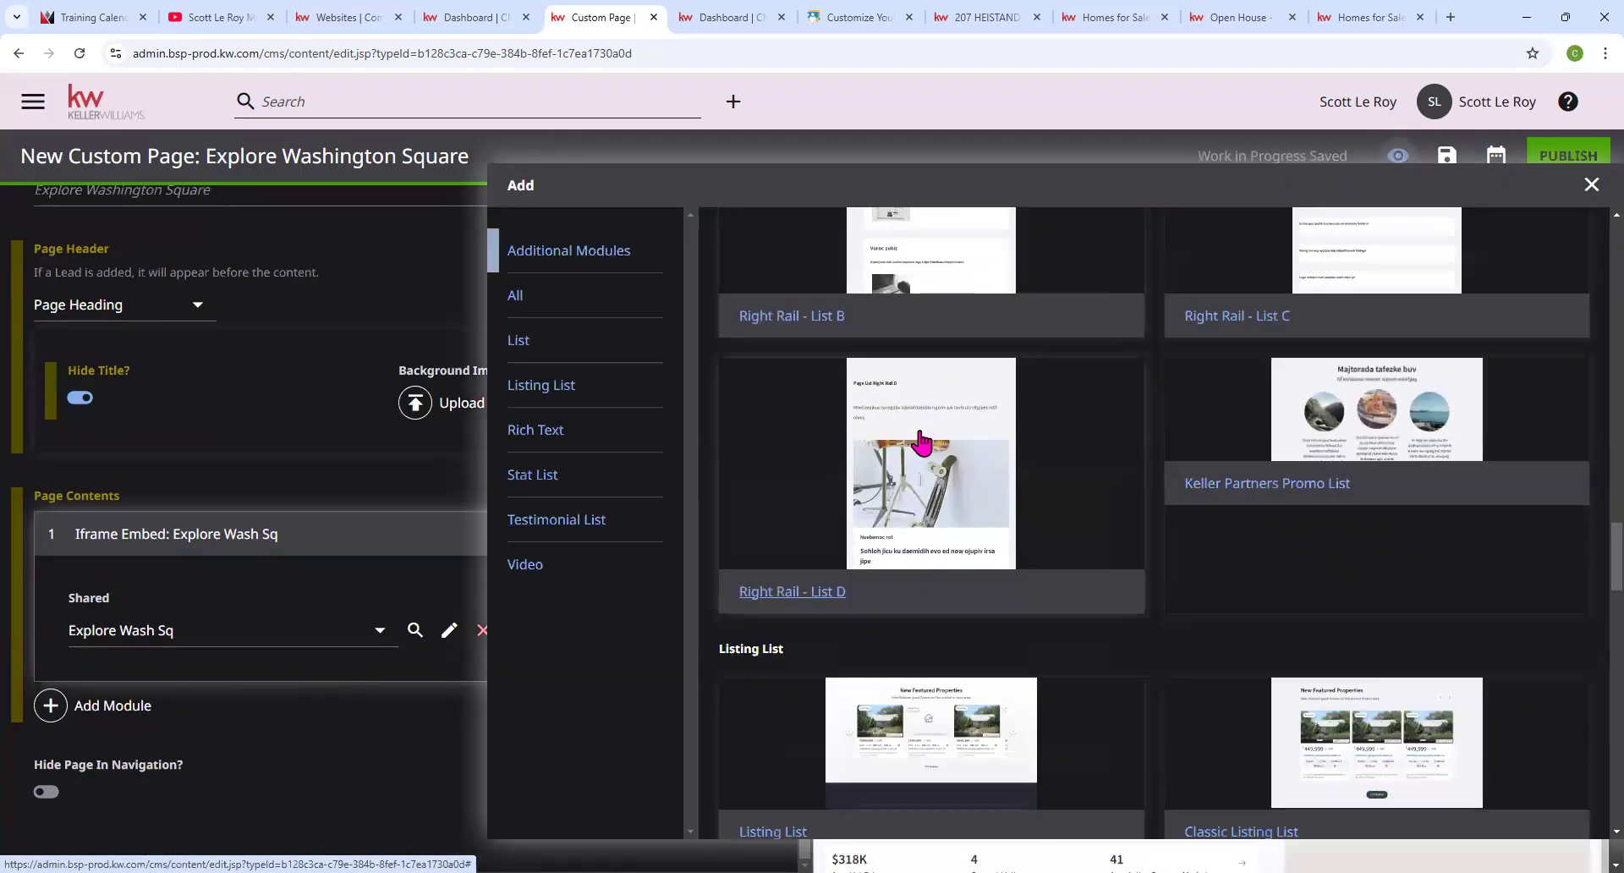
{"action": "scroll", "coordinate": [922, 439], "scroll_direction": "down", "scroll_amount": 15}
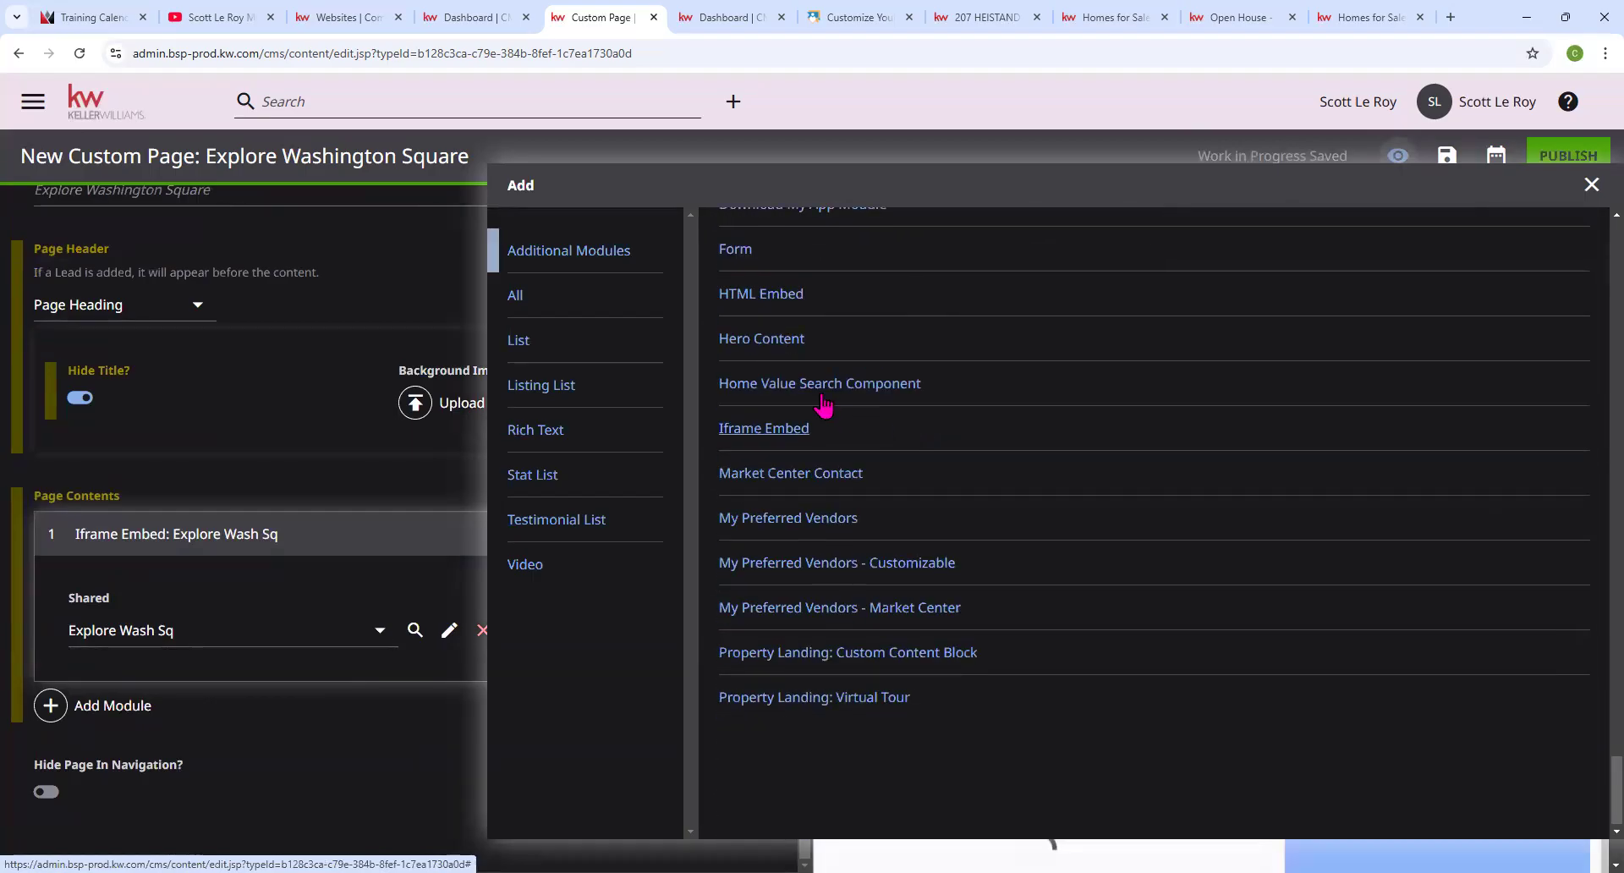
{"action": "scroll", "coordinate": [822, 406], "scroll_direction": "up", "scroll_amount": 2}
{"action": "left_click", "coordinate": [741, 423]}
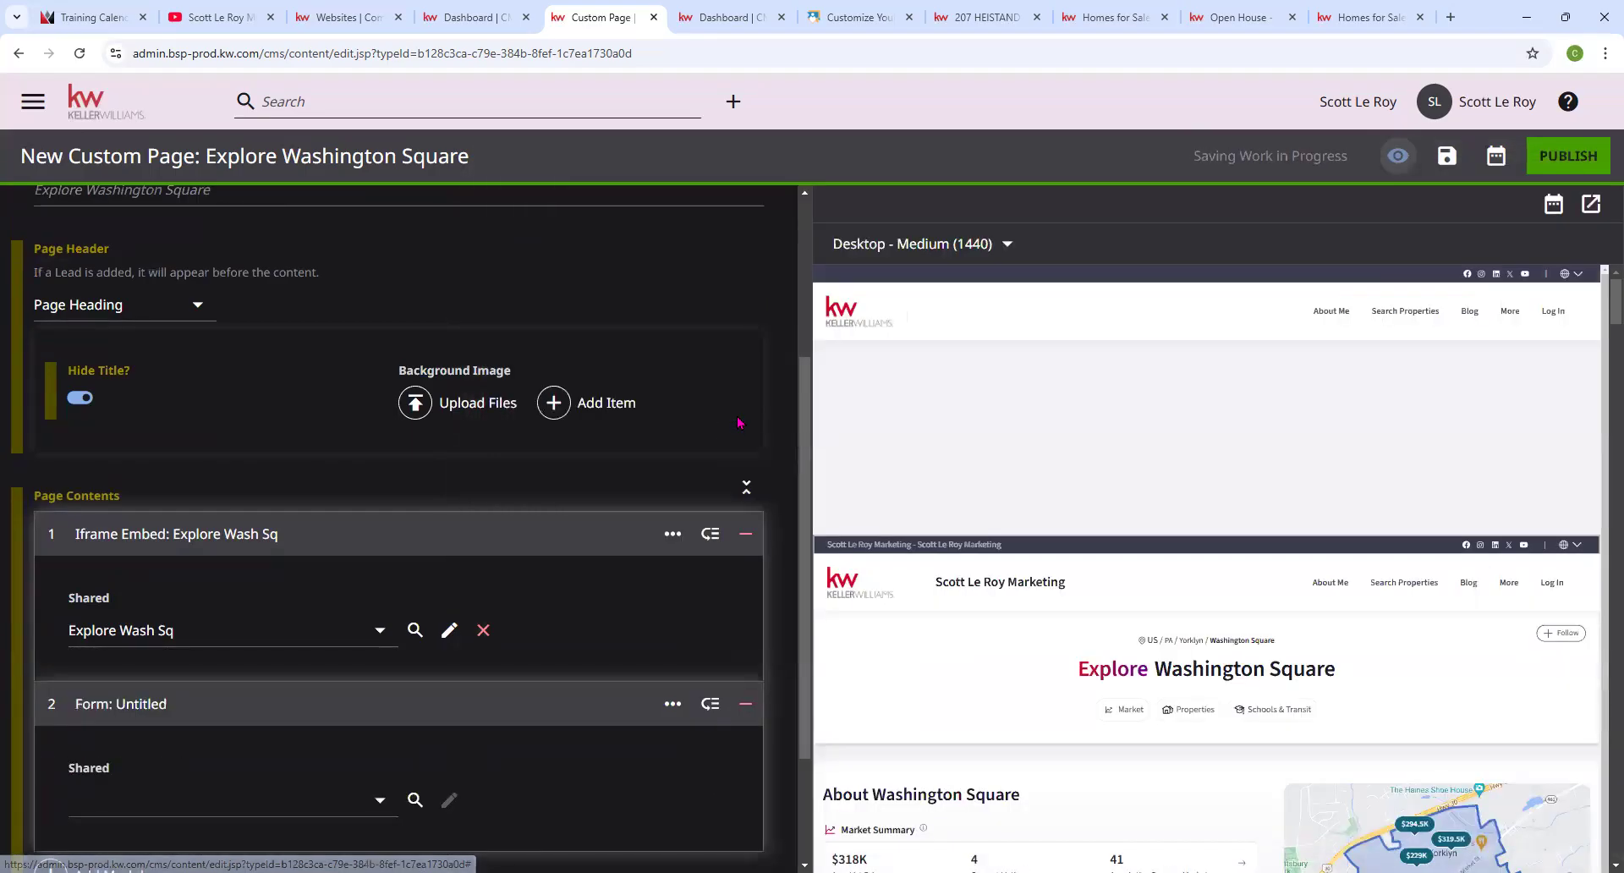
{"action": "scroll", "coordinate": [338, 592], "scroll_direction": "down", "scroll_amount": 2}
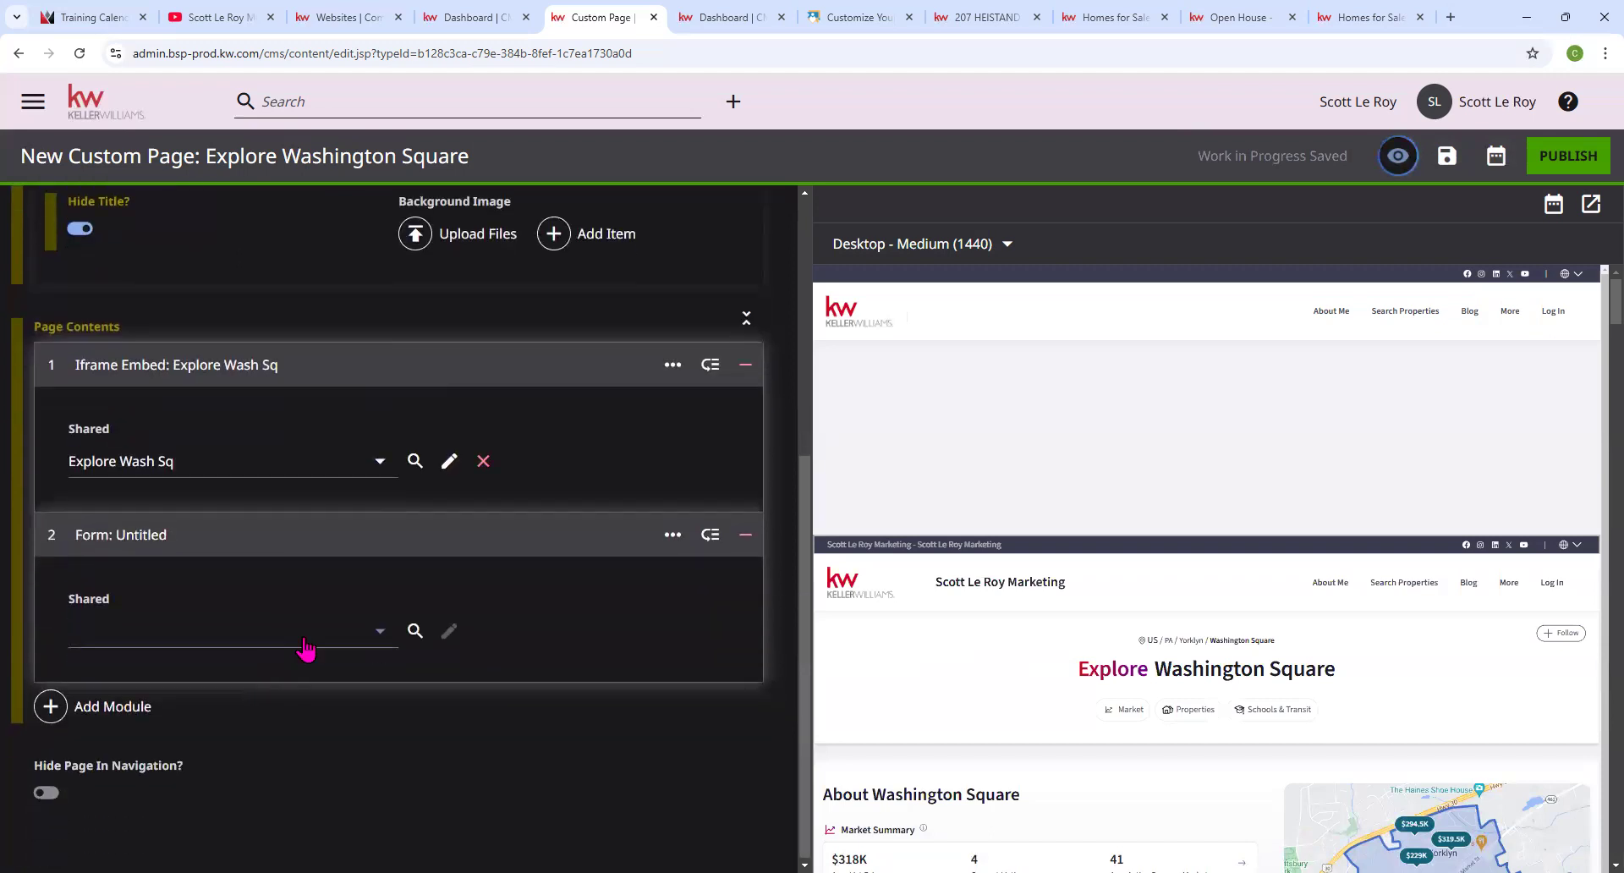
{"action": "left_click", "coordinate": [218, 630]}
{"action": "left_click", "coordinate": [218, 592]}
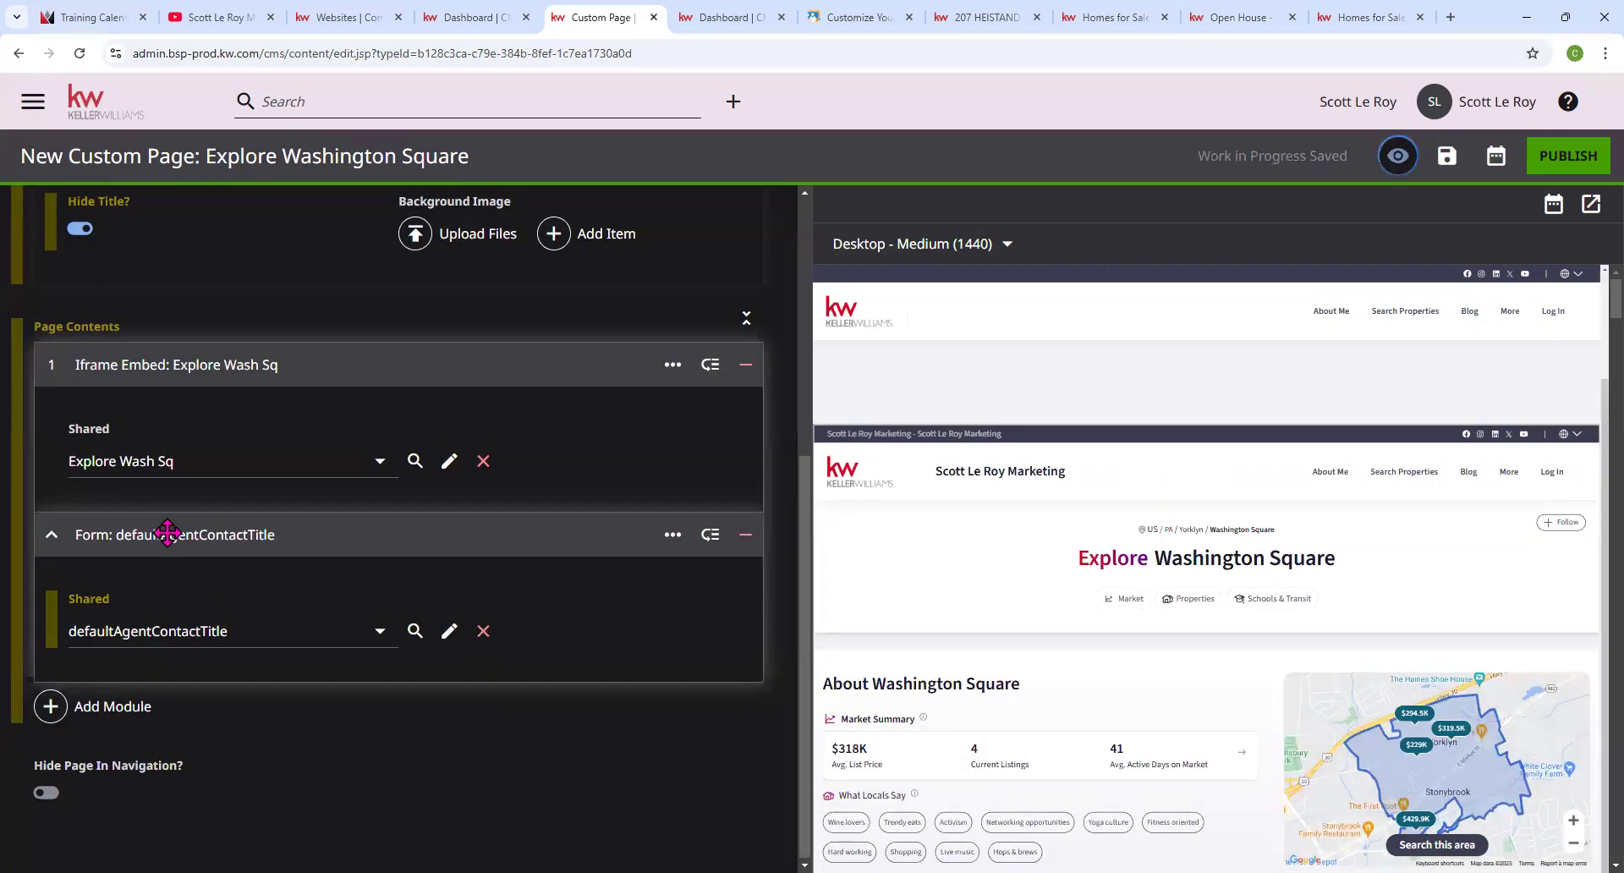
Browse the module picker again and close it without adding anything.
{"action": "left_click", "coordinate": [116, 715]}
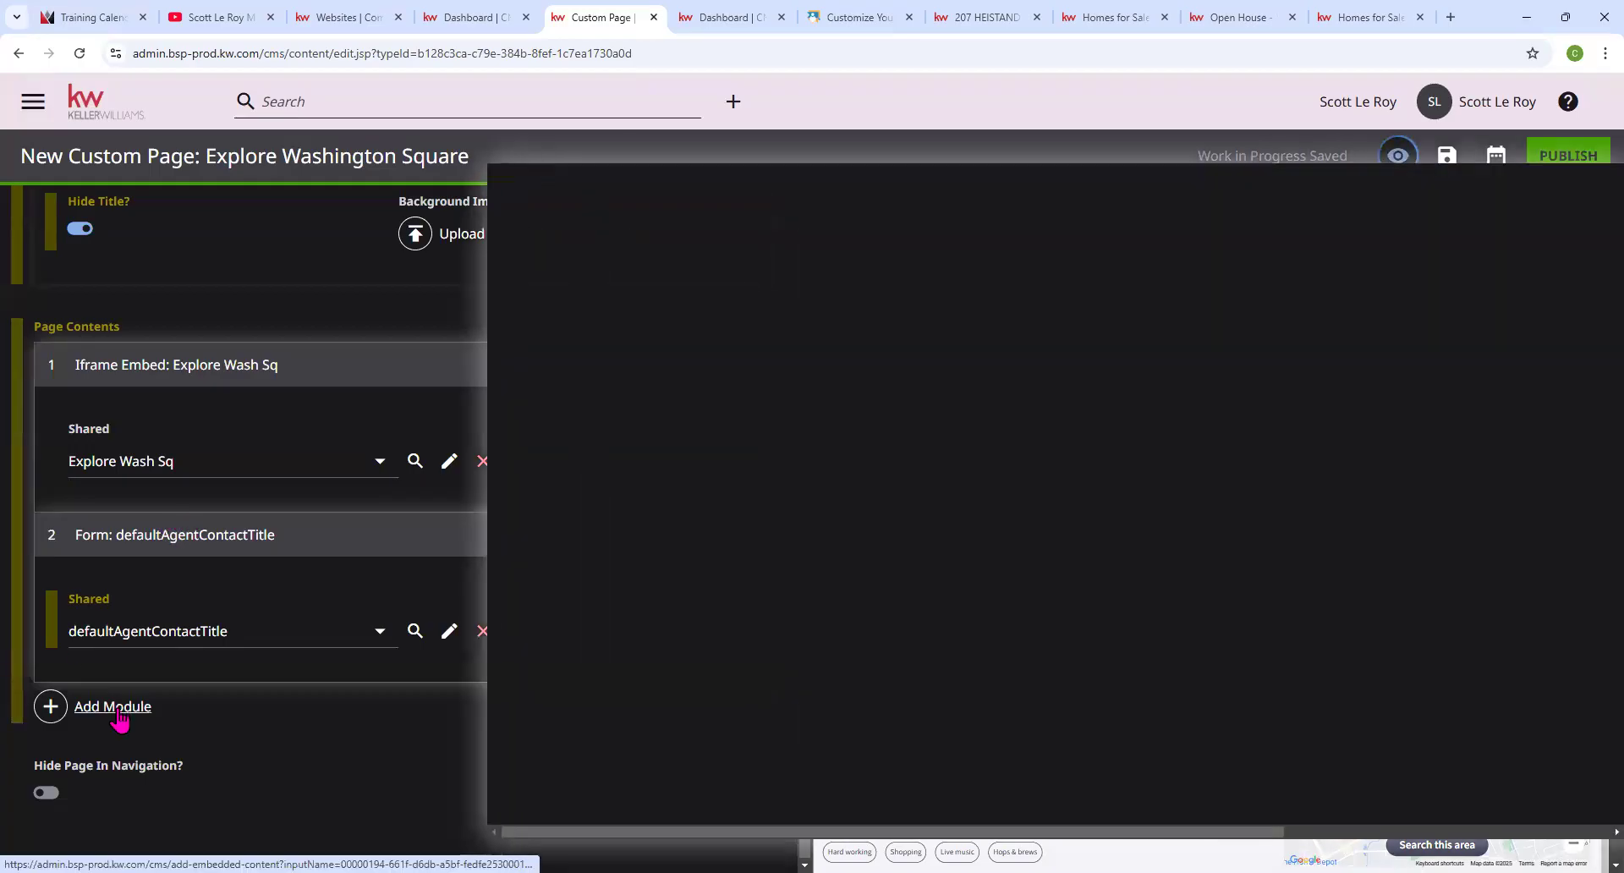
{"action": "scroll", "coordinate": [920, 560], "scroll_direction": "down", "scroll_amount": 20}
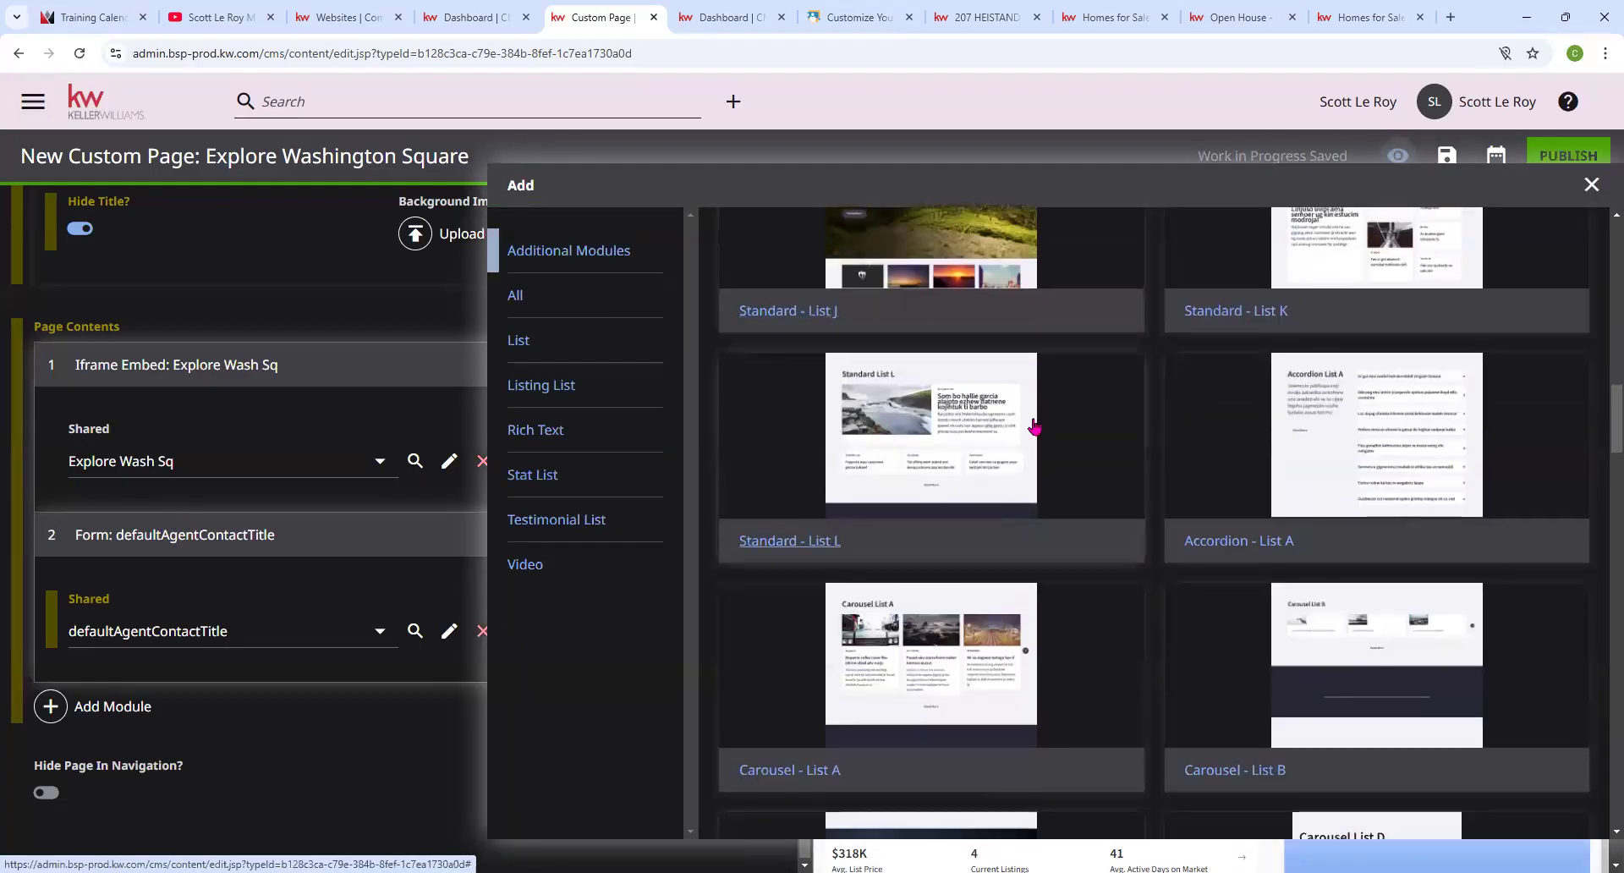
{"action": "scroll", "coordinate": [1007, 512], "scroll_direction": "down", "scroll_amount": 15}
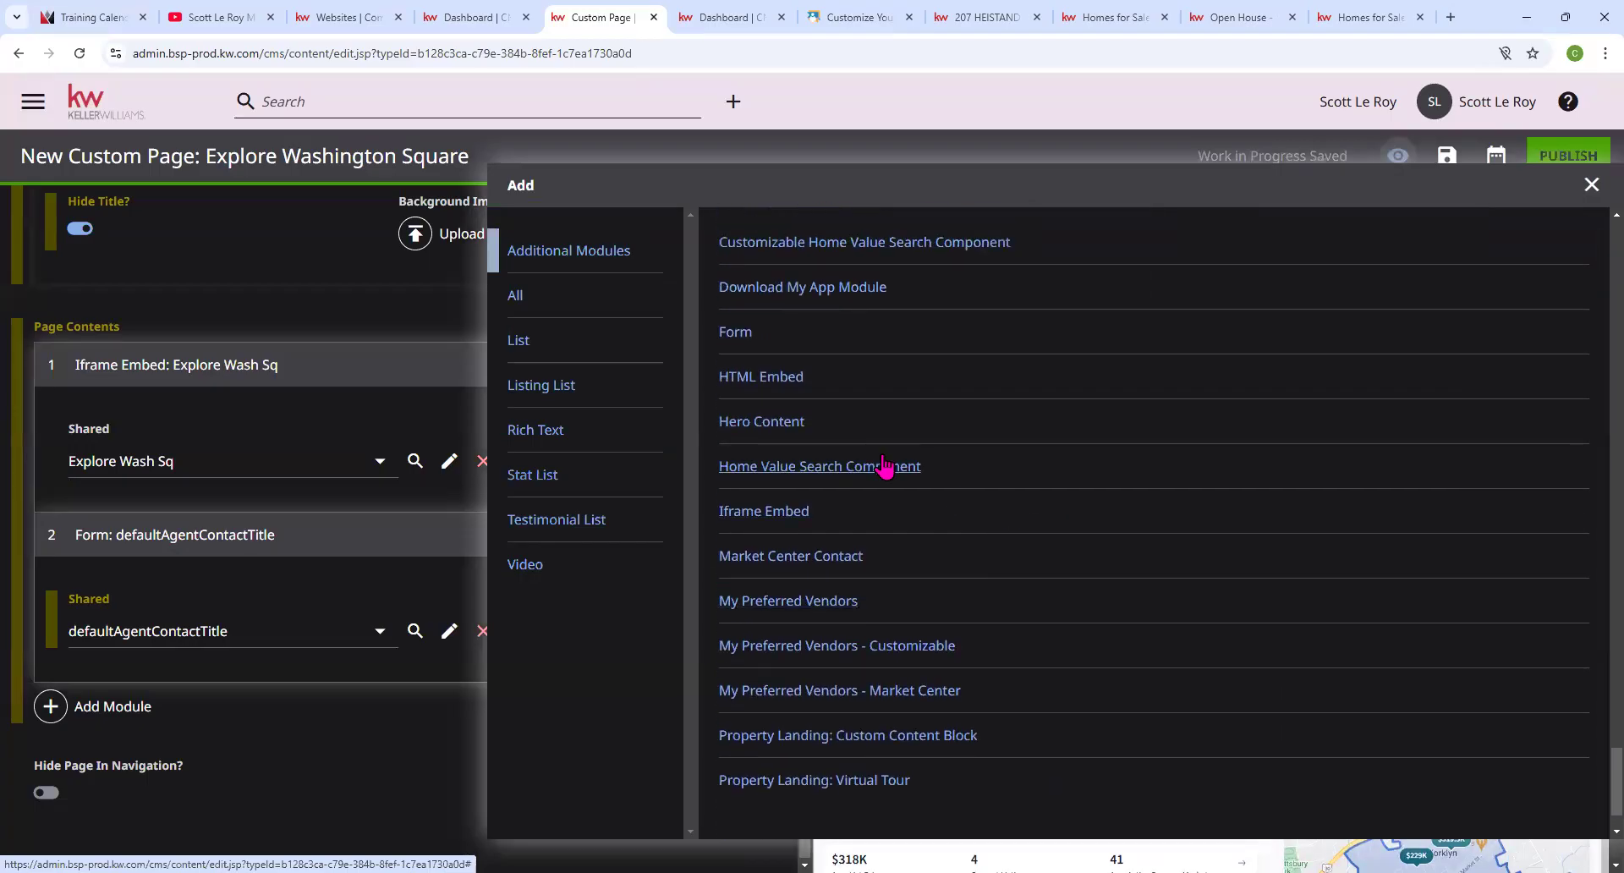
{"action": "scroll", "coordinate": [883, 465], "scroll_direction": "down", "scroll_amount": 1}
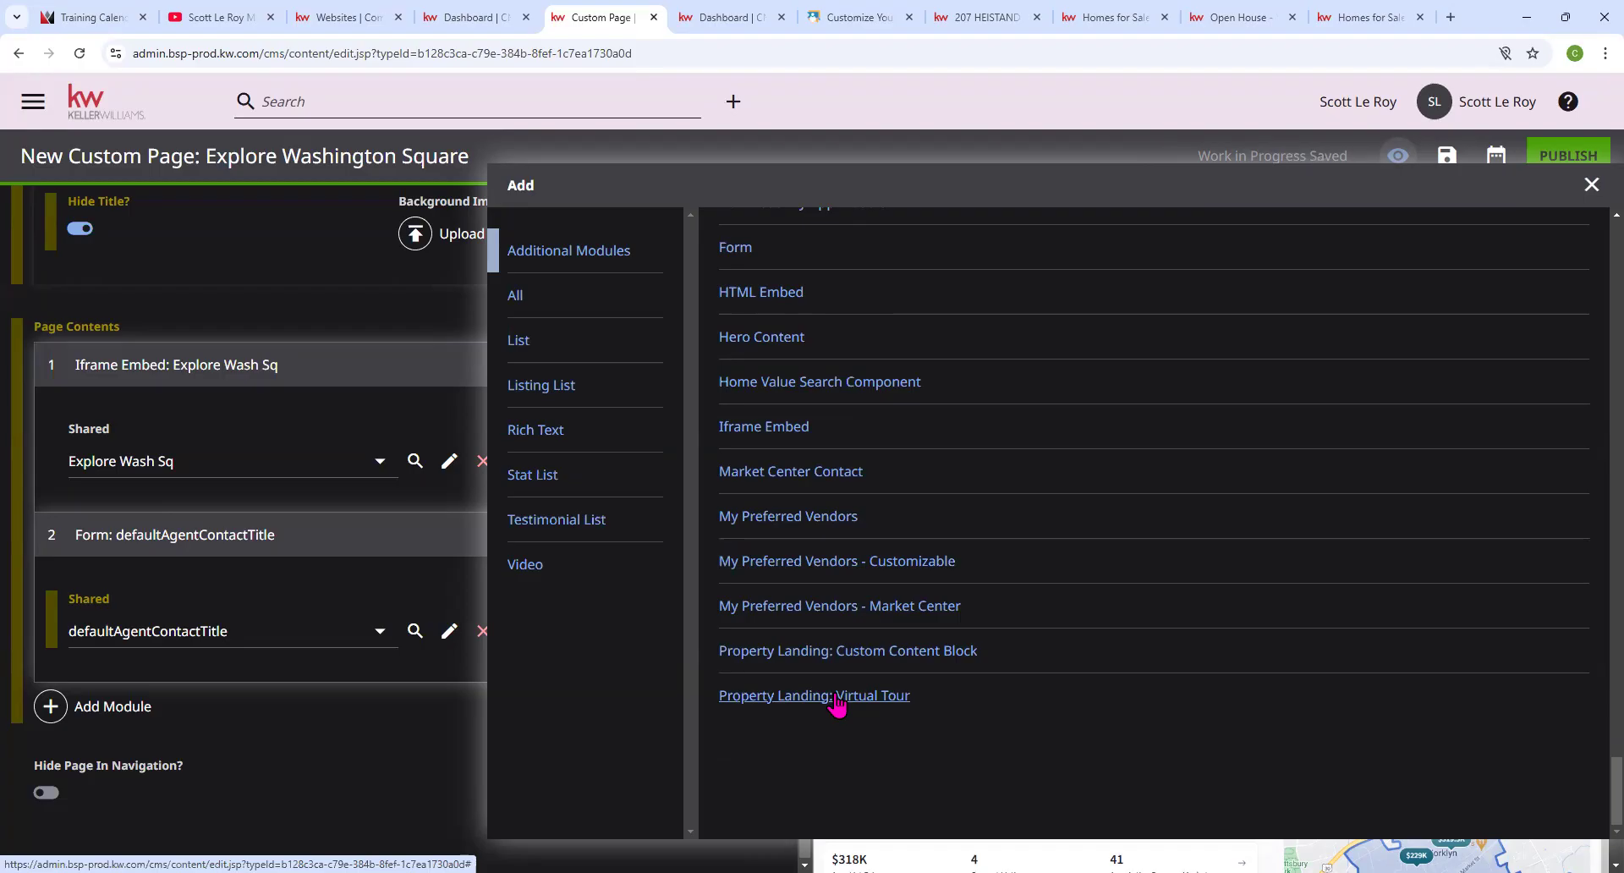
{"action": "scroll", "coordinate": [770, 382], "scroll_direction": "up", "scroll_amount": 3}
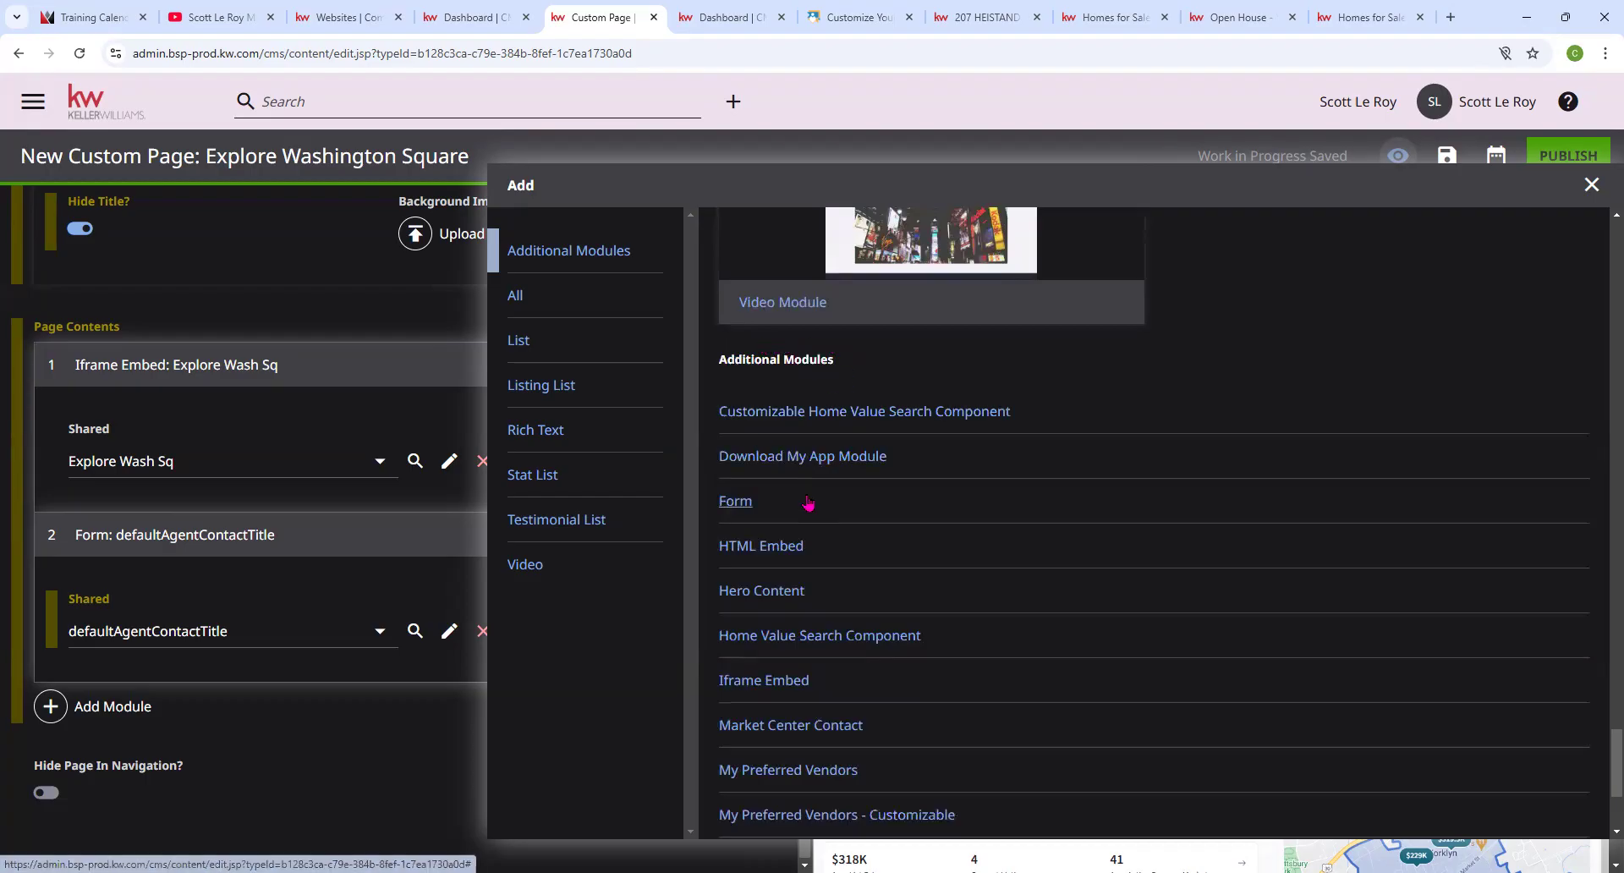
{"action": "scroll", "coordinate": [808, 503], "scroll_direction": "down", "scroll_amount": 3}
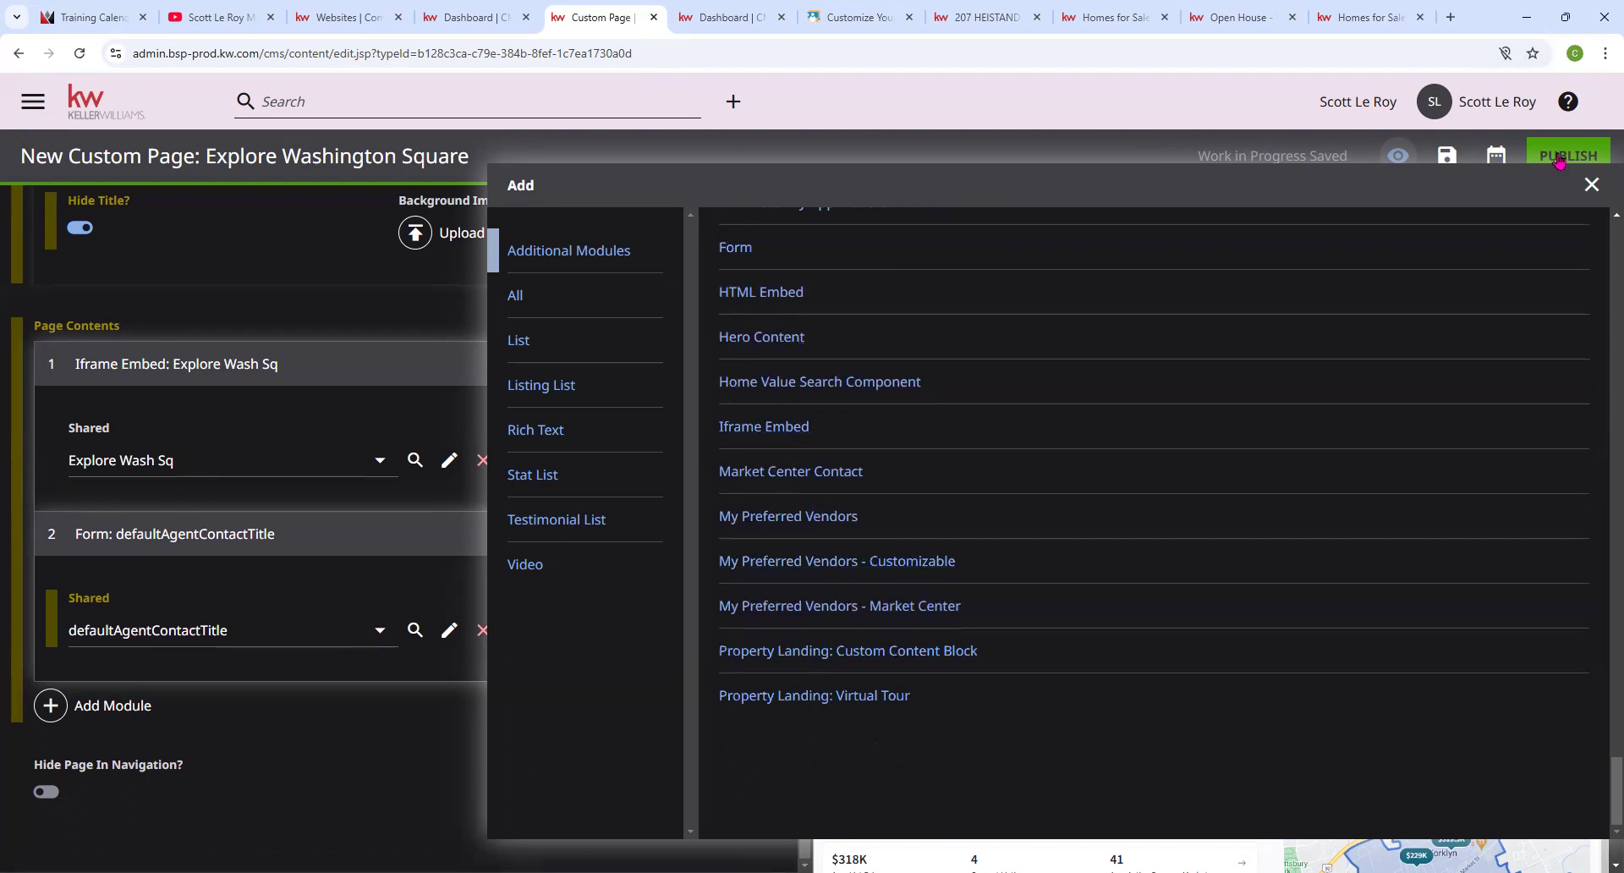
{"action": "left_click", "coordinate": [1591, 184]}
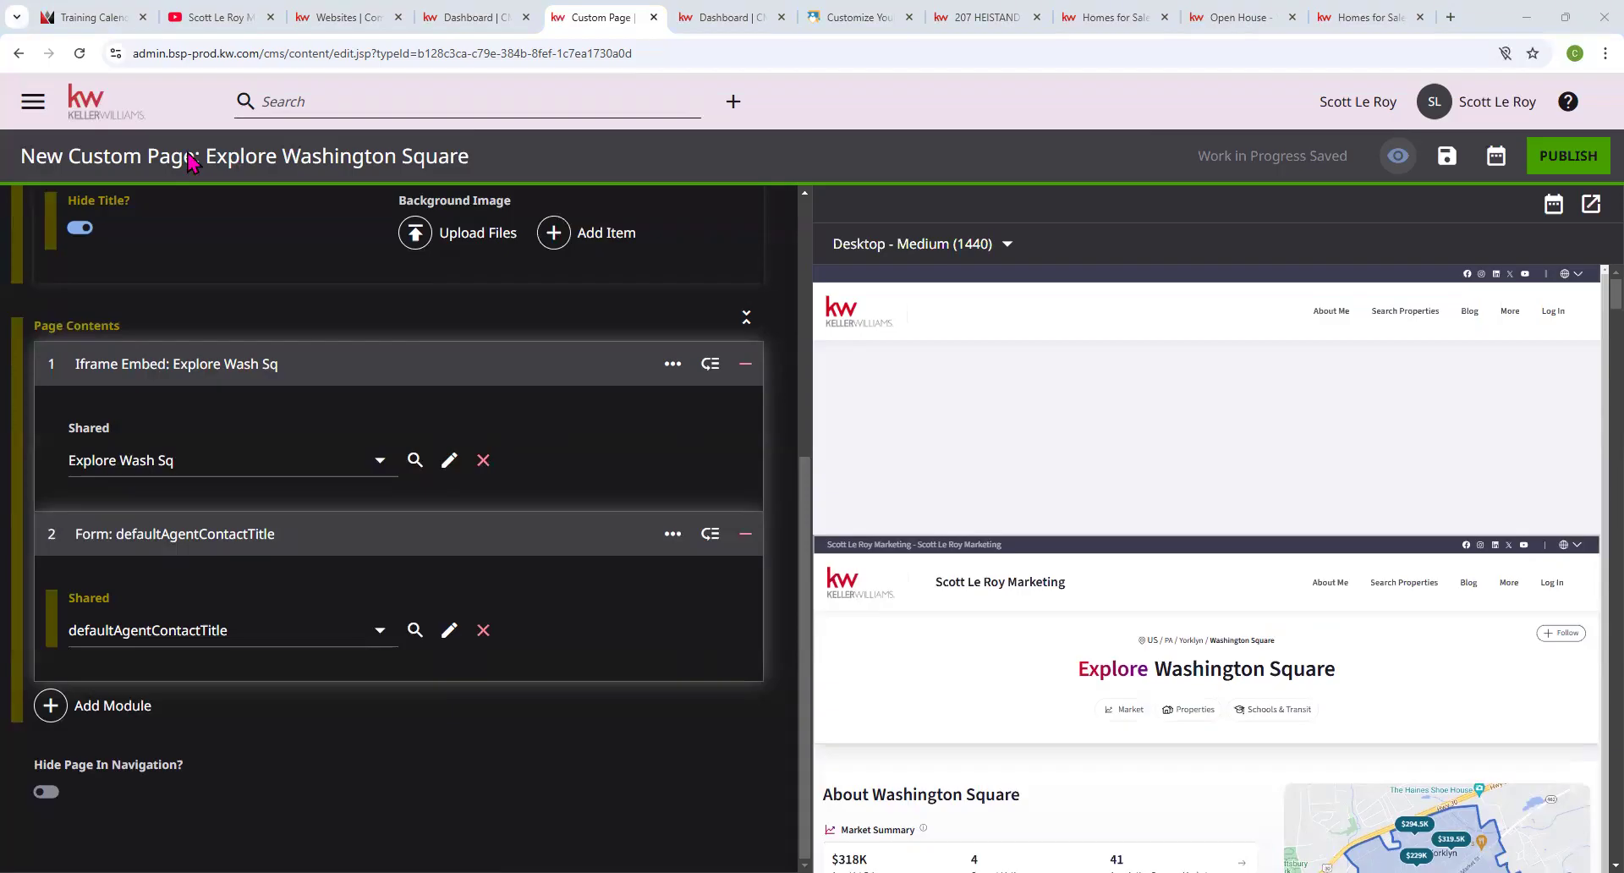
{"action": "scroll", "coordinate": [381, 415], "scroll_direction": "up", "scroll_amount": 4}
{"action": "scroll", "coordinate": [102, 390], "scroll_direction": "down", "scroll_amount": 2}
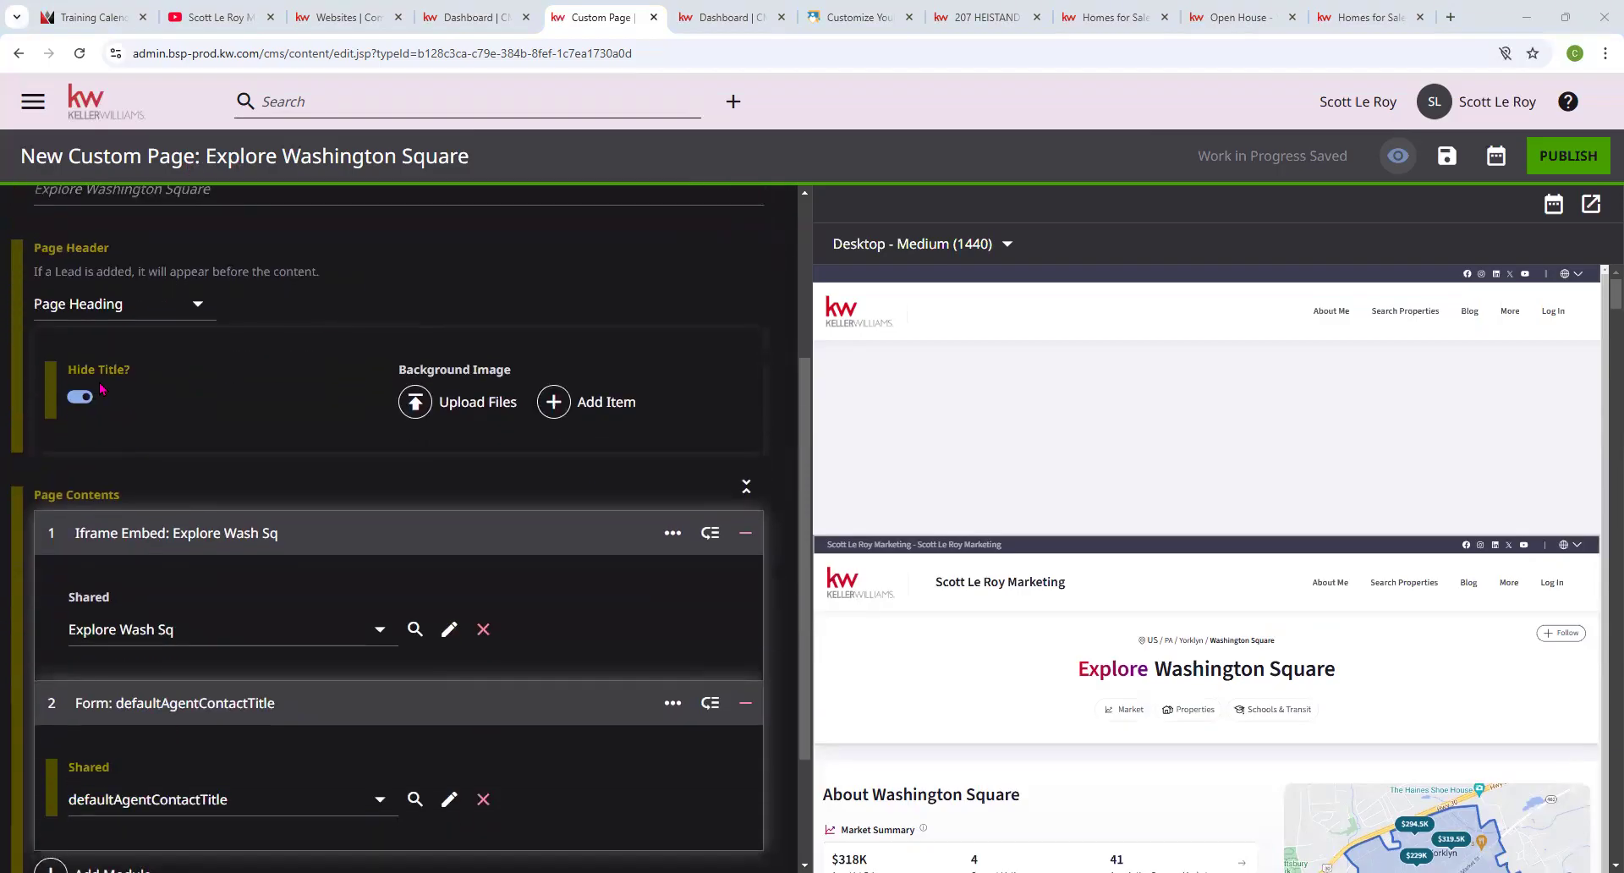
Turn Hide Title off, then download a Boston red brick building photo from Pexels.
{"action": "left_click", "coordinate": [81, 397]}
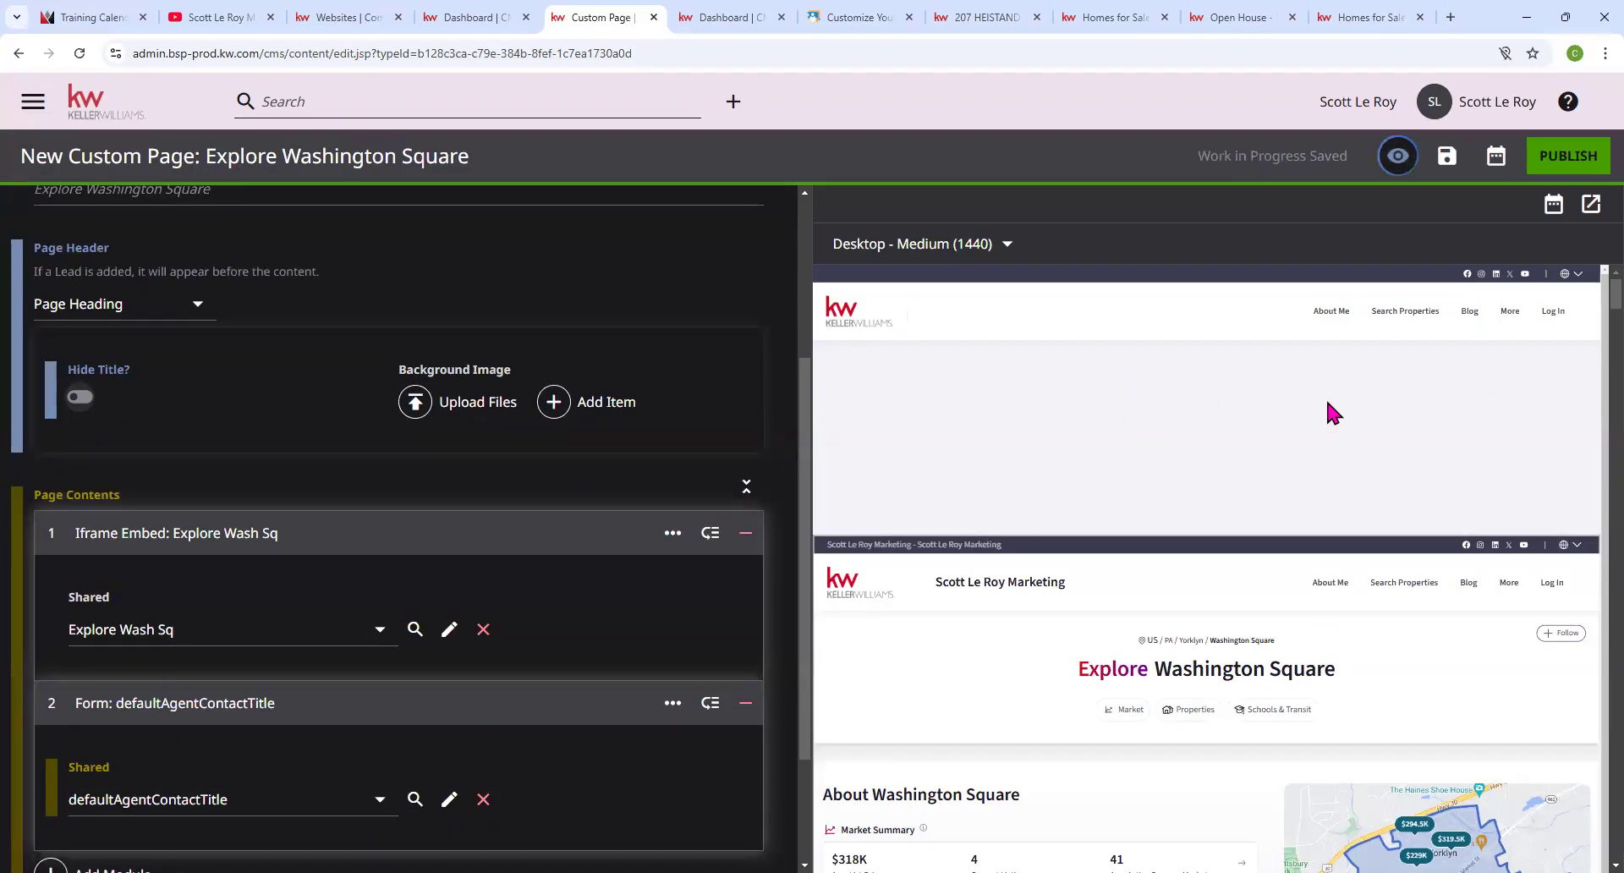
{"action": "left_click", "coordinate": [1450, 19]}
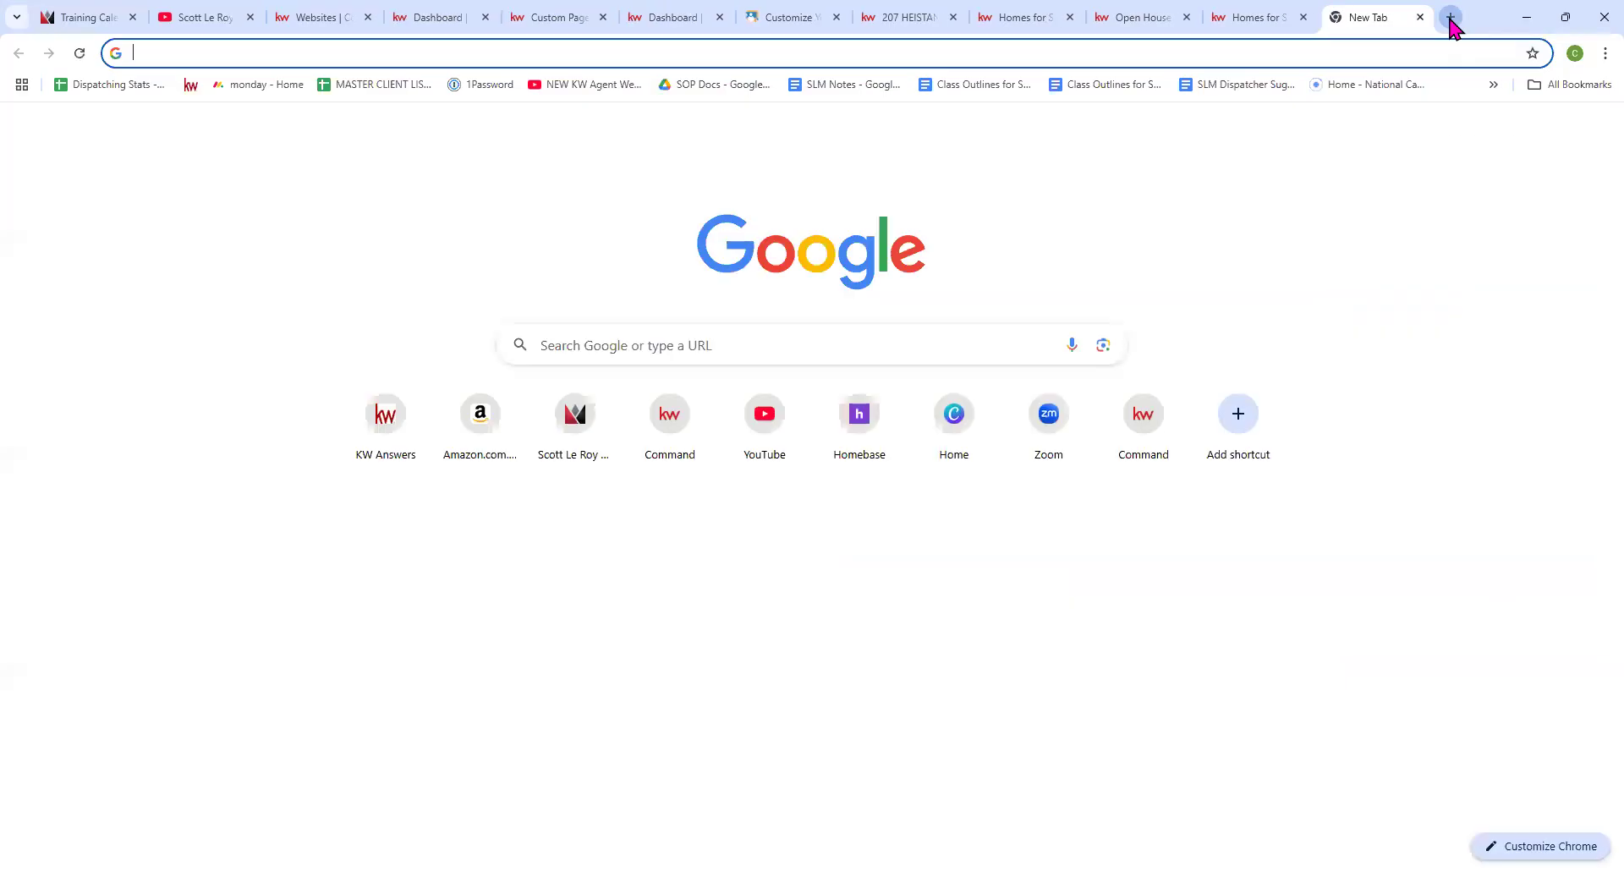
{"action": "type", "text": "pexels.com"}
{"action": "key", "text": "Return"}
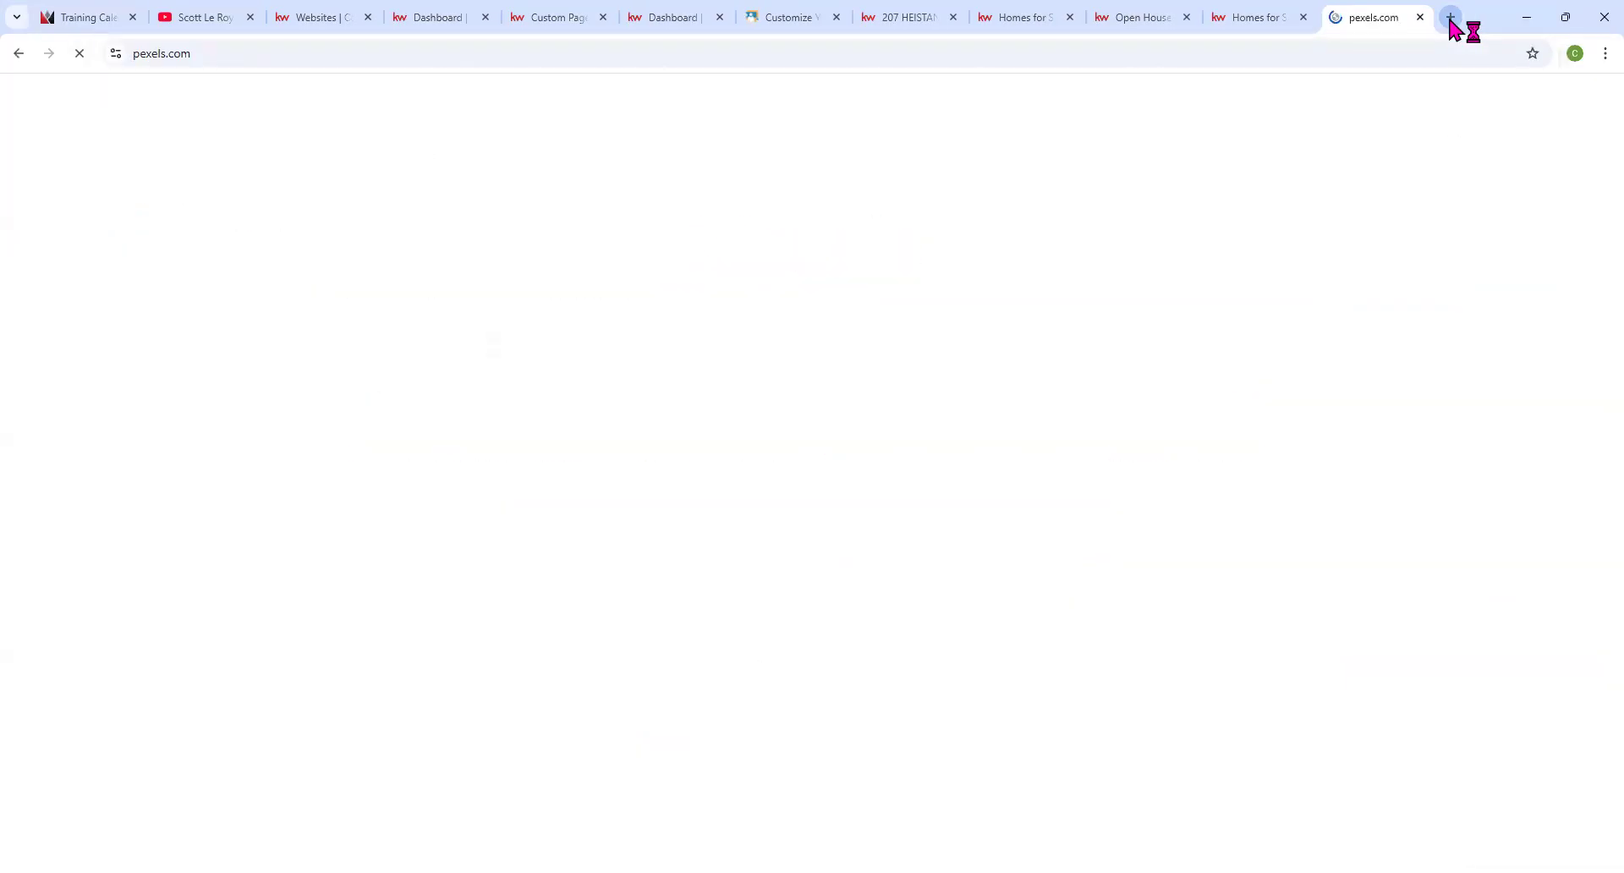
{"action": "left_click", "coordinate": [755, 362]}
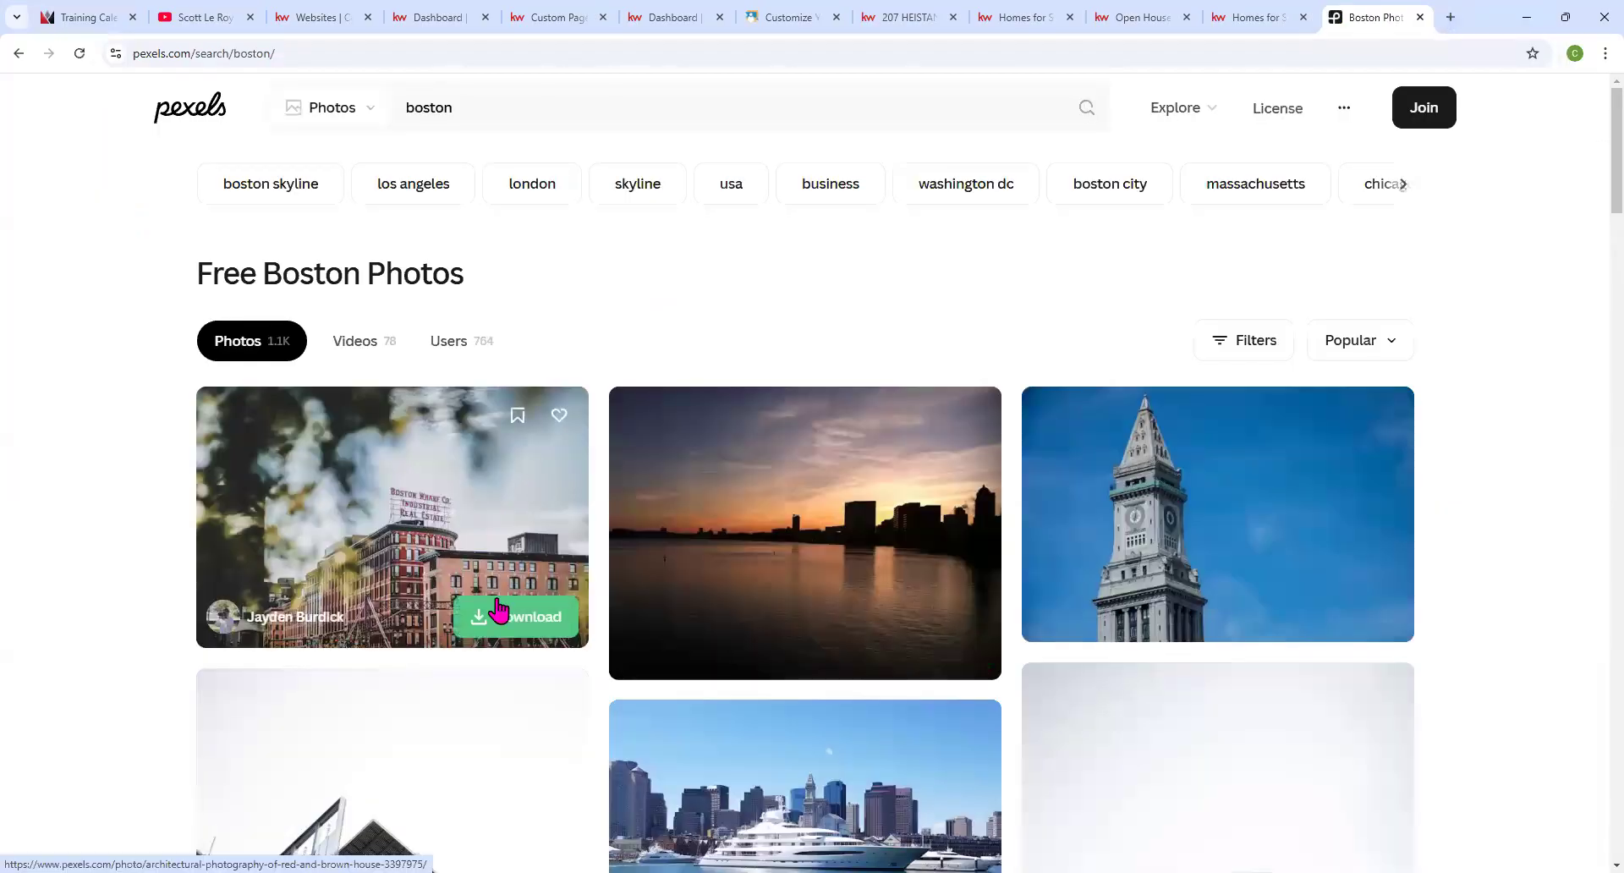
{"action": "left_click", "coordinate": [498, 611]}
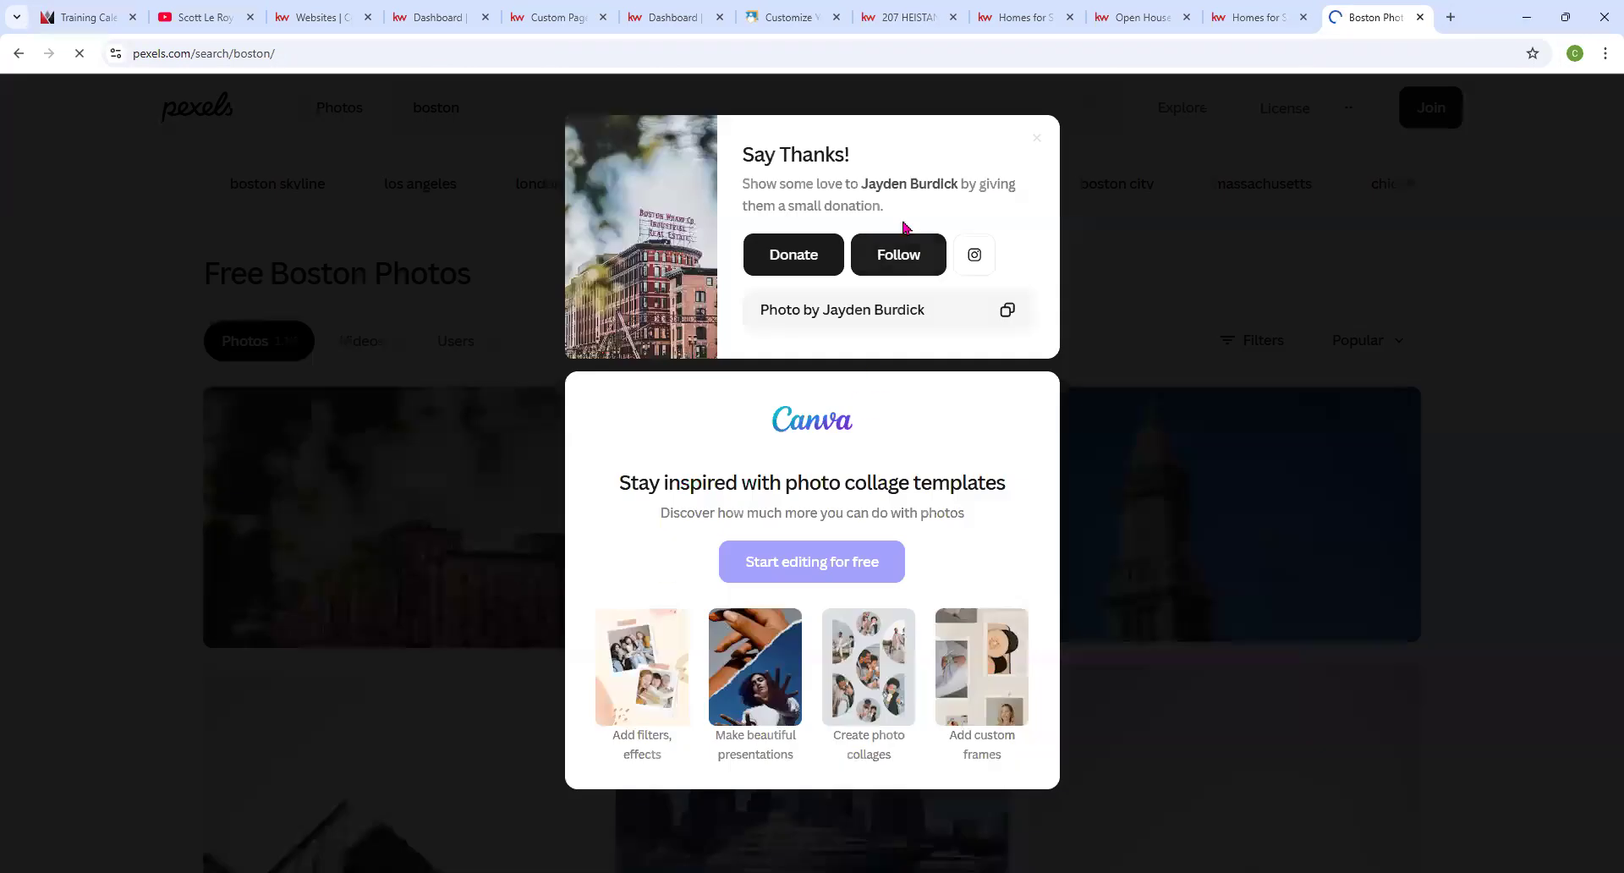
{"action": "left_click", "coordinate": [1205, 156]}
{"action": "left_click", "coordinate": [550, 17]}
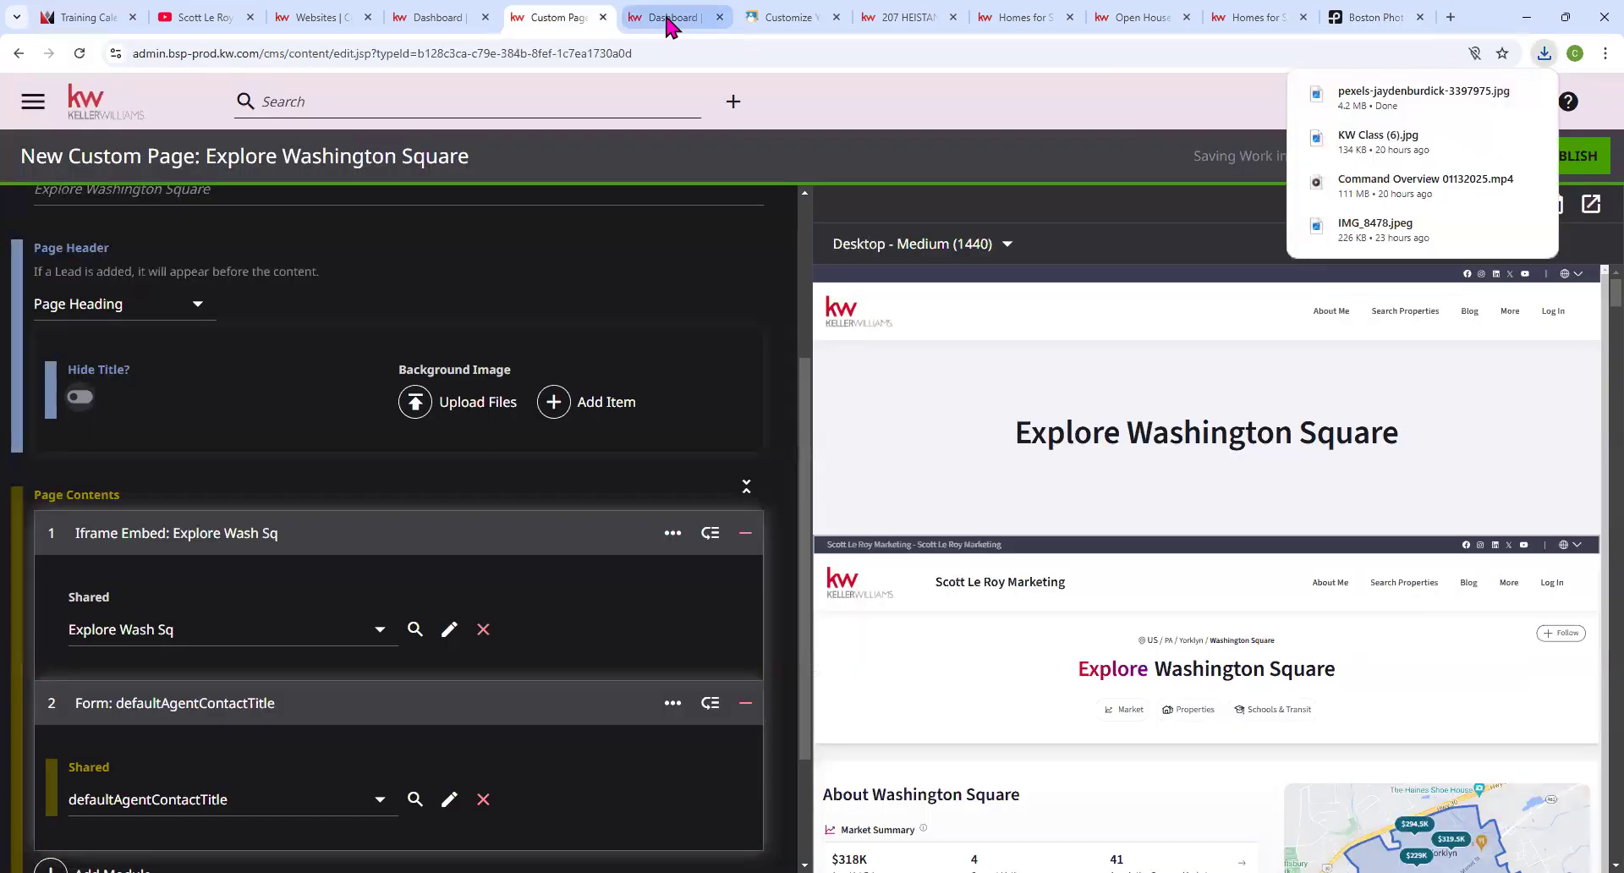
Upload pexels-jaydenburdick-3397975.jpg from Downloads as the Page Heading background image.
{"action": "left_click", "coordinate": [427, 403]}
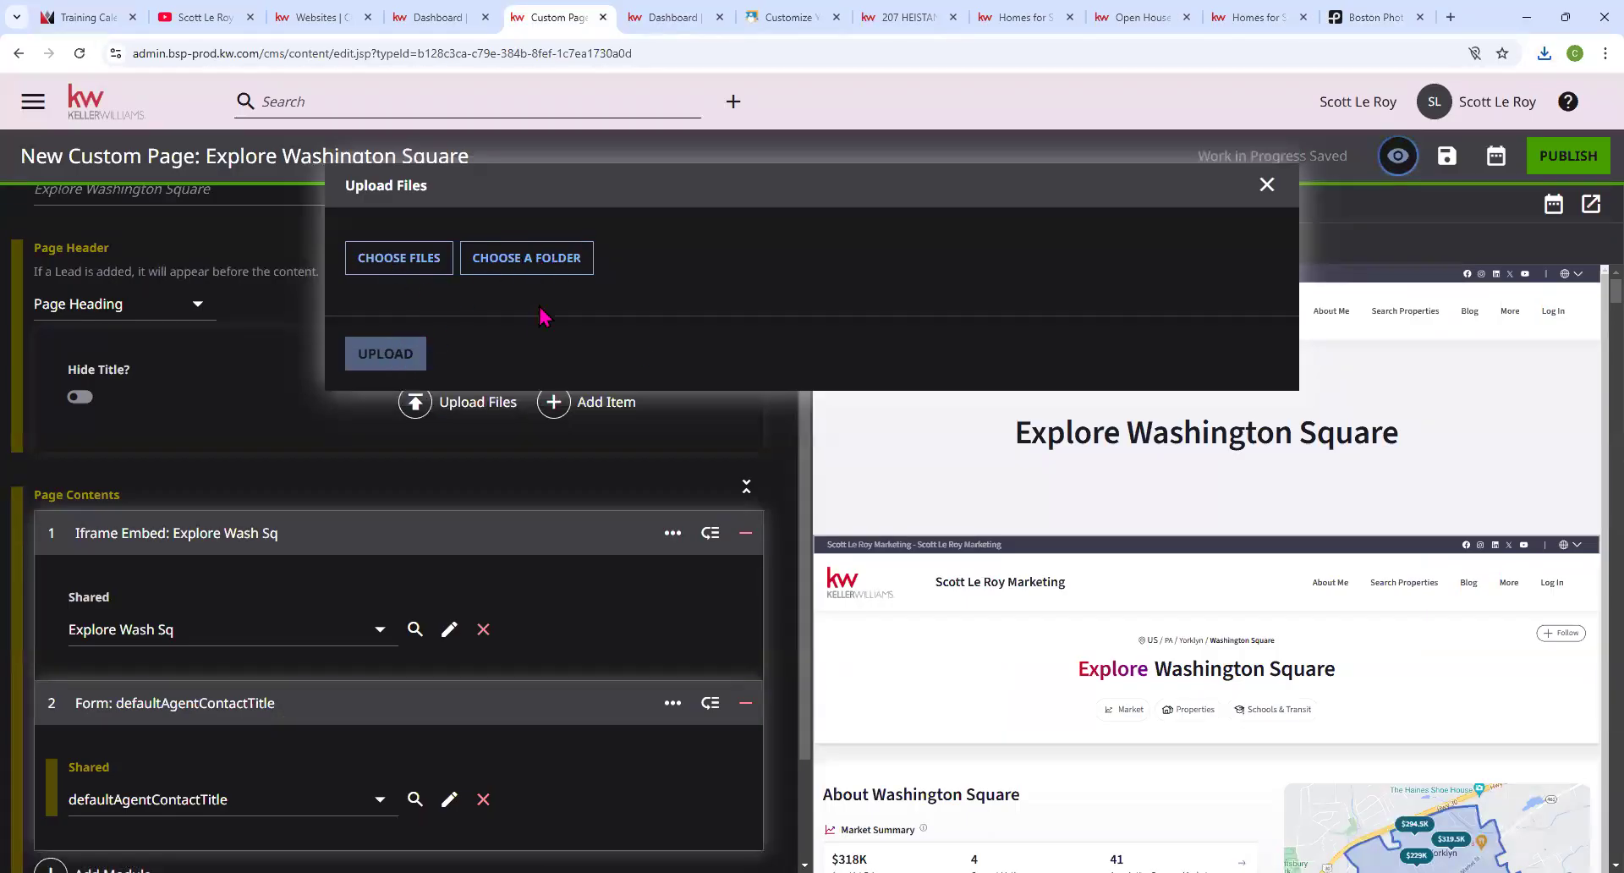
{"action": "left_click", "coordinate": [400, 258]}
{"action": "left_click", "coordinate": [218, 252]}
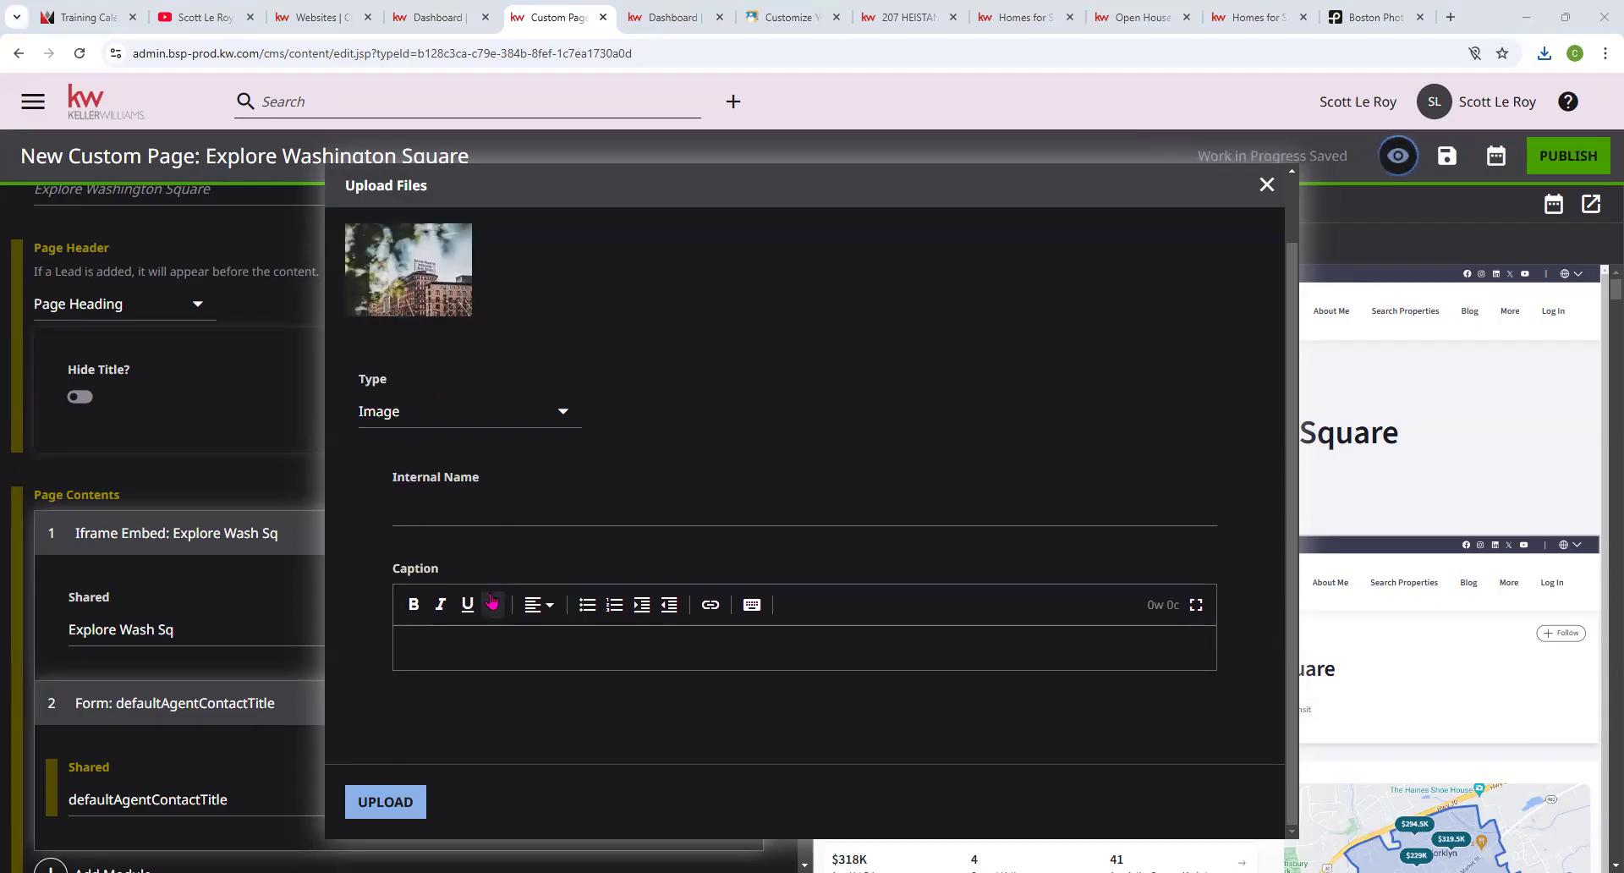
{"action": "left_click", "coordinate": [385, 802]}
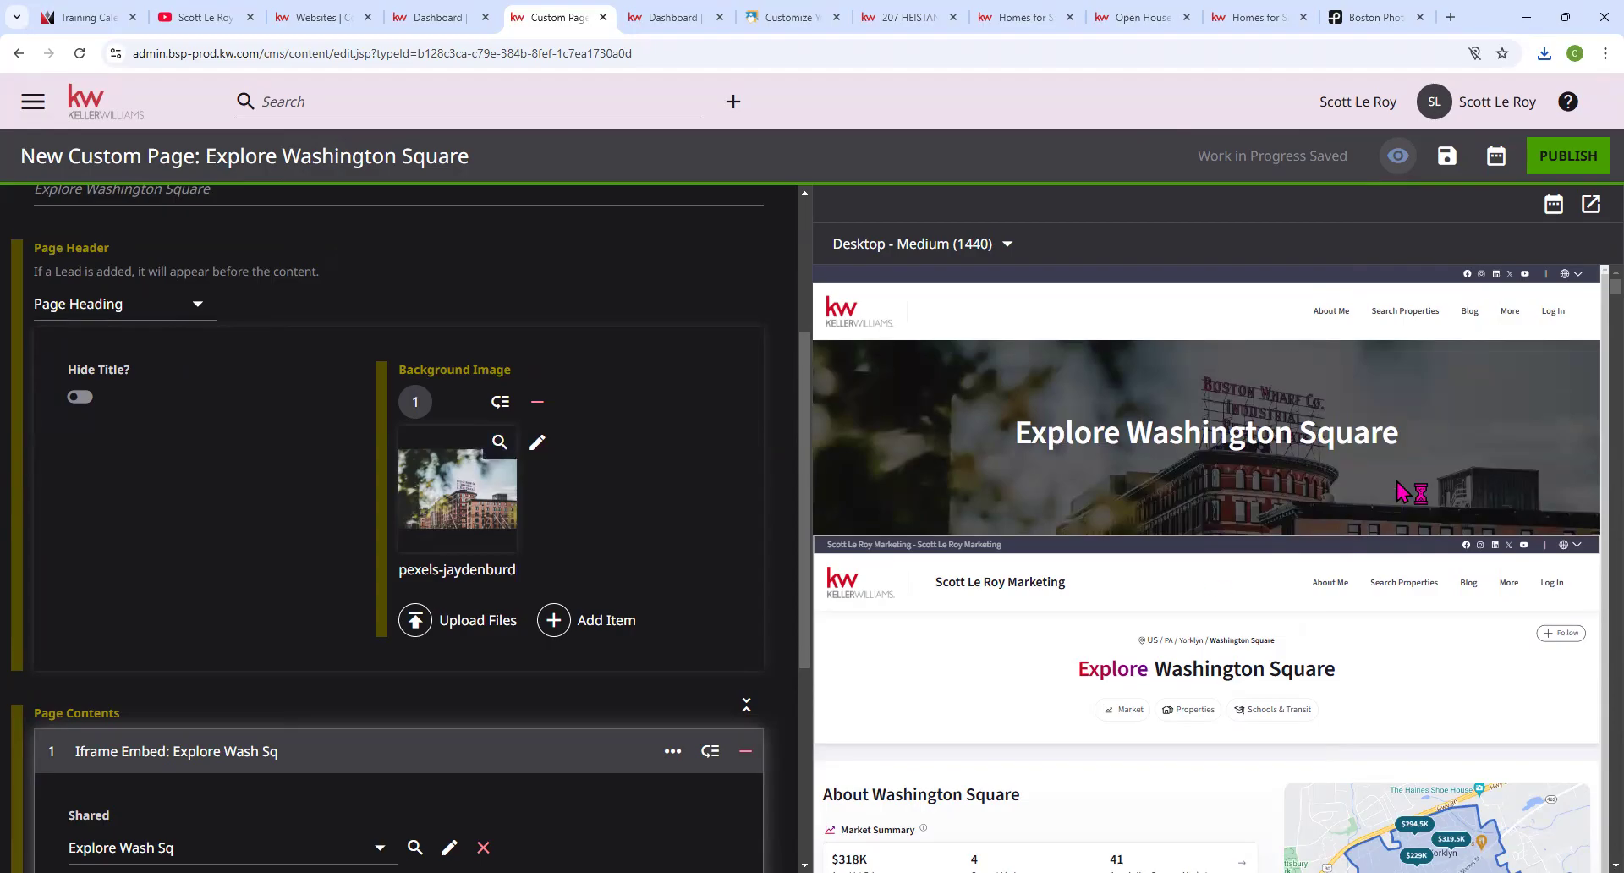
{"action": "scroll", "coordinate": [536, 589], "scroll_direction": "down", "scroll_amount": 2}
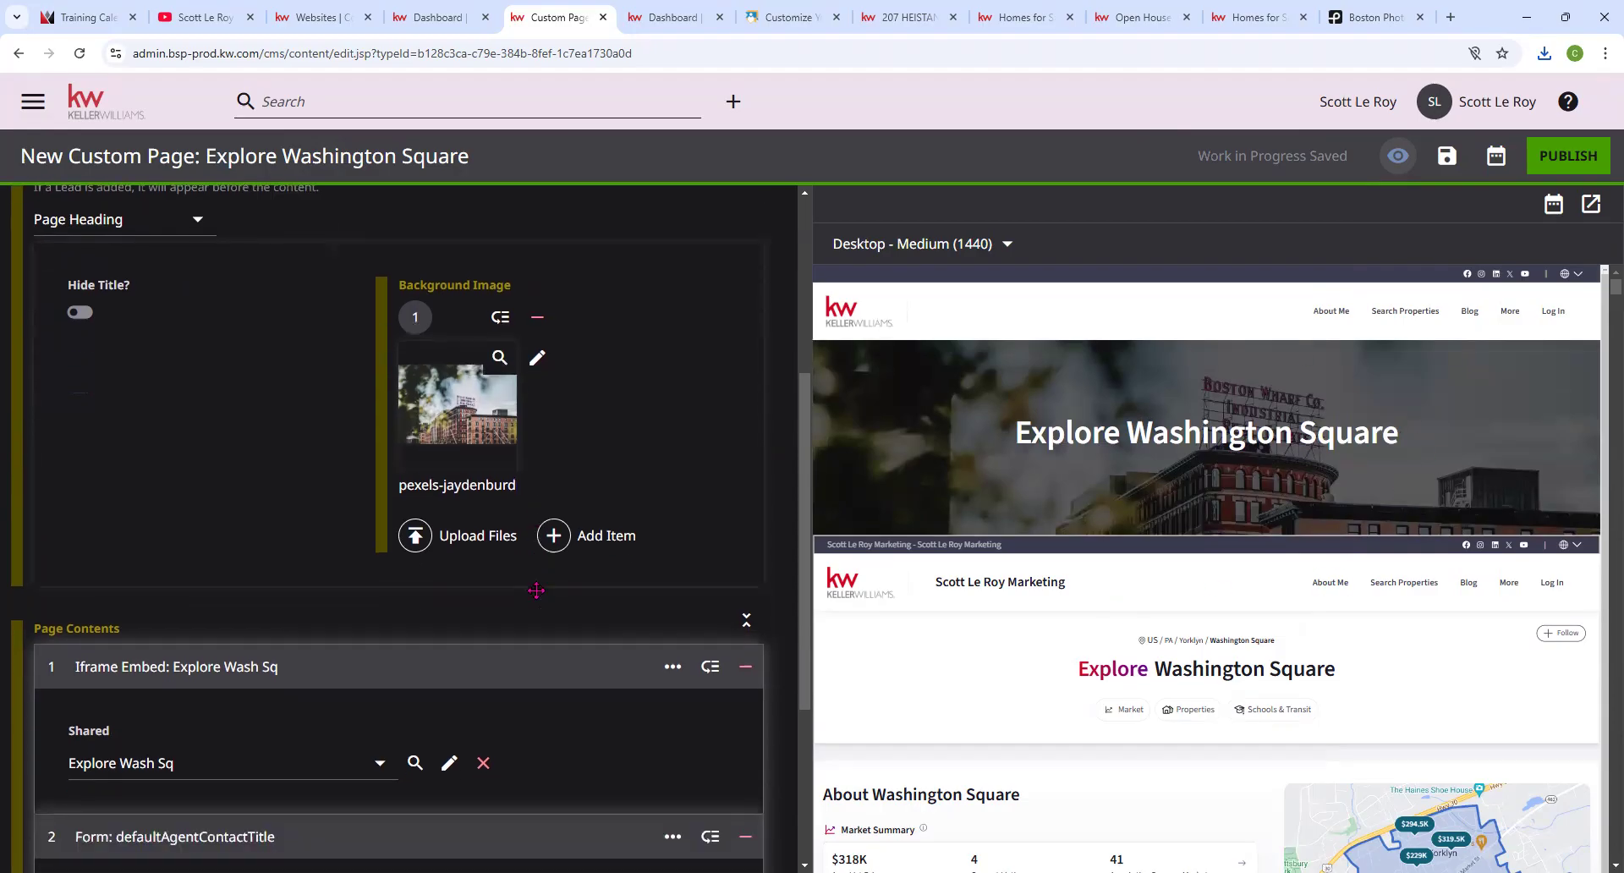
{"action": "scroll", "coordinate": [536, 590], "scroll_direction": "up", "scroll_amount": 5}
{"action": "scroll", "coordinate": [542, 597], "scroll_direction": "down", "scroll_amount": 3}
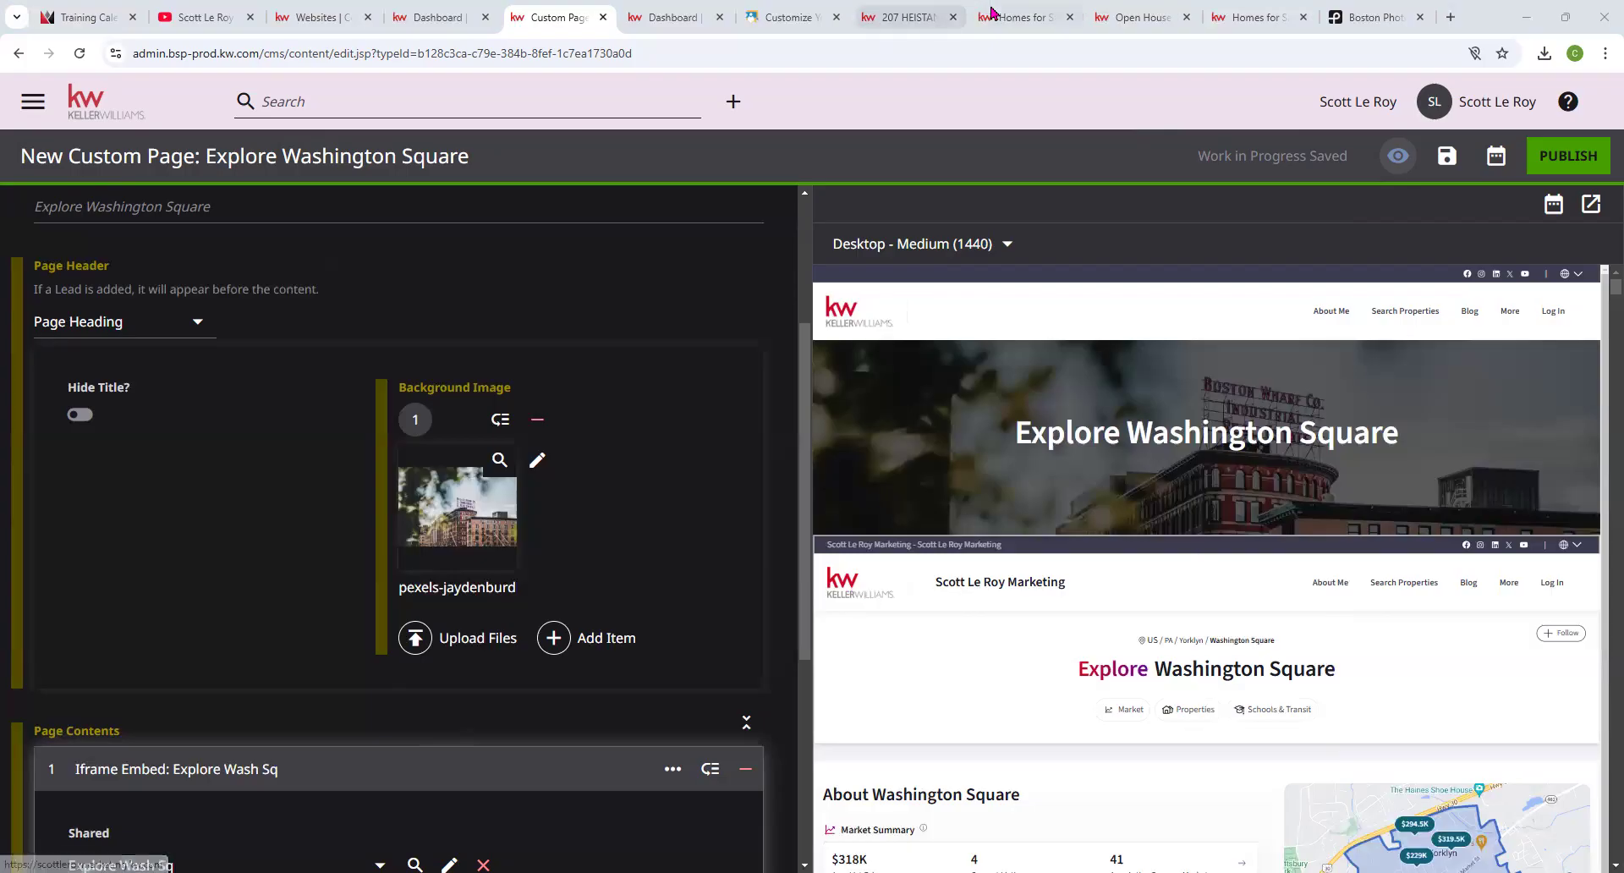
Check the live Washington Square area page and the shared preview, then return to the editor.
{"action": "left_click", "coordinate": [1256, 17]}
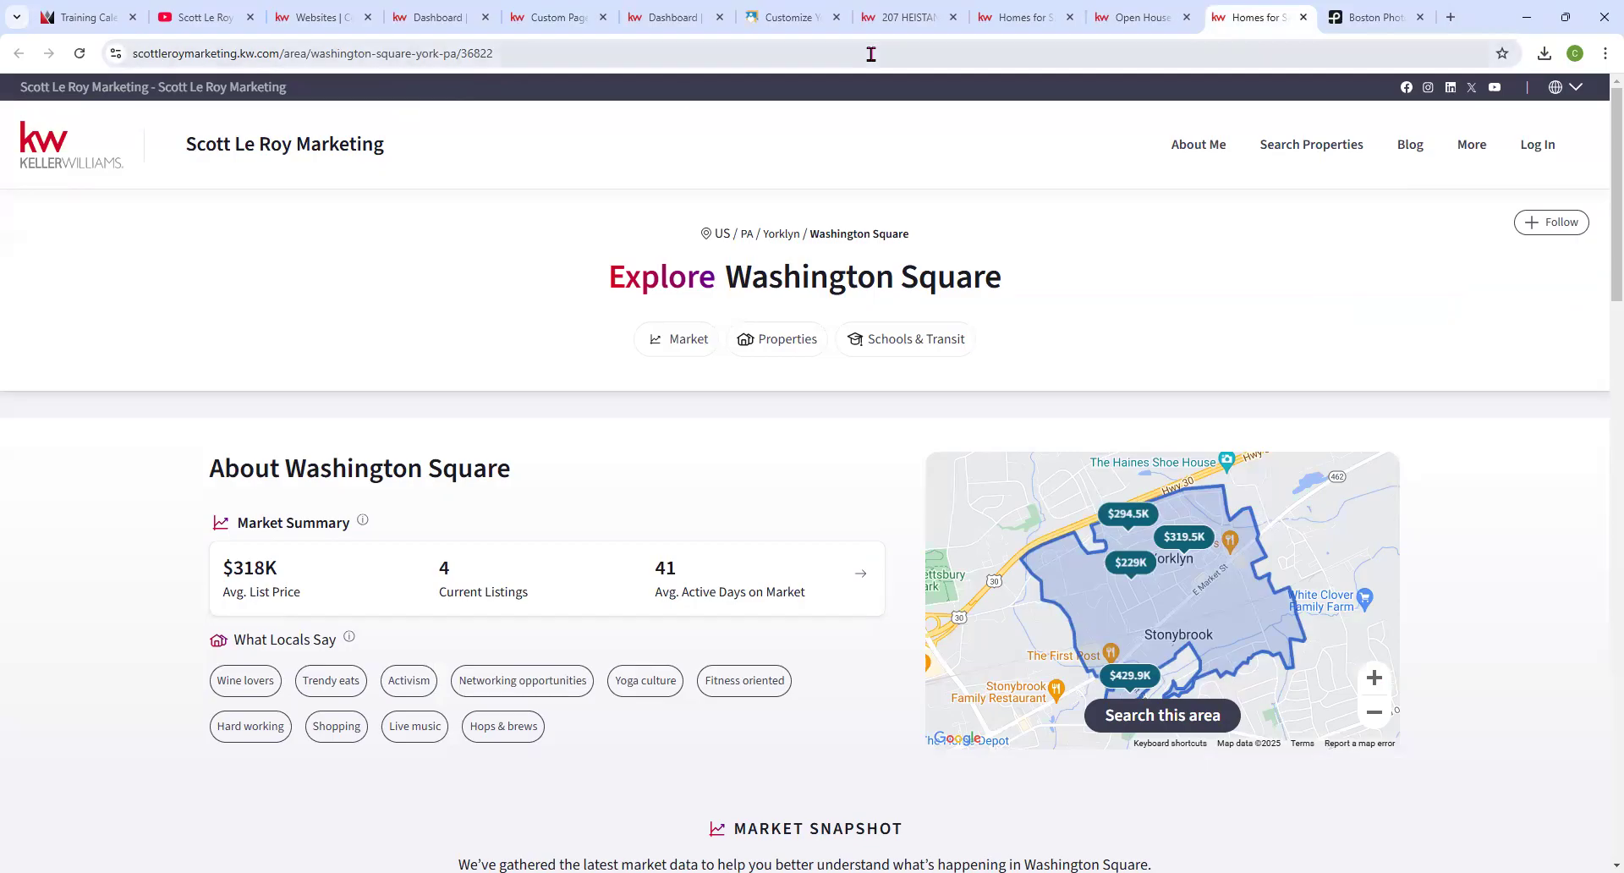
{"action": "left_click", "coordinate": [678, 24]}
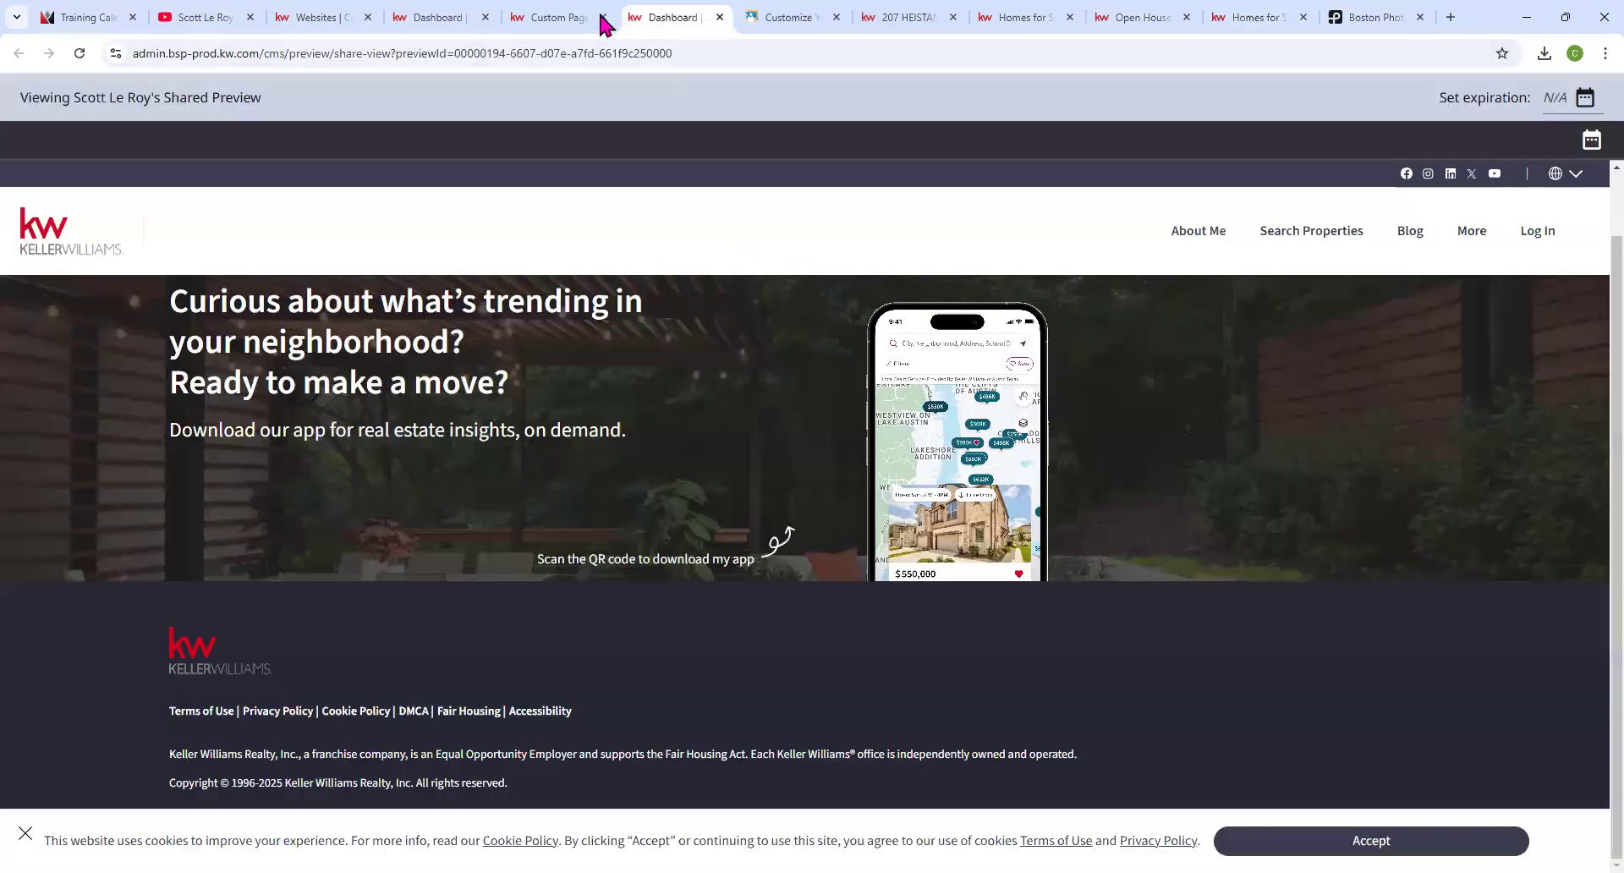
{"action": "left_click", "coordinate": [571, 20]}
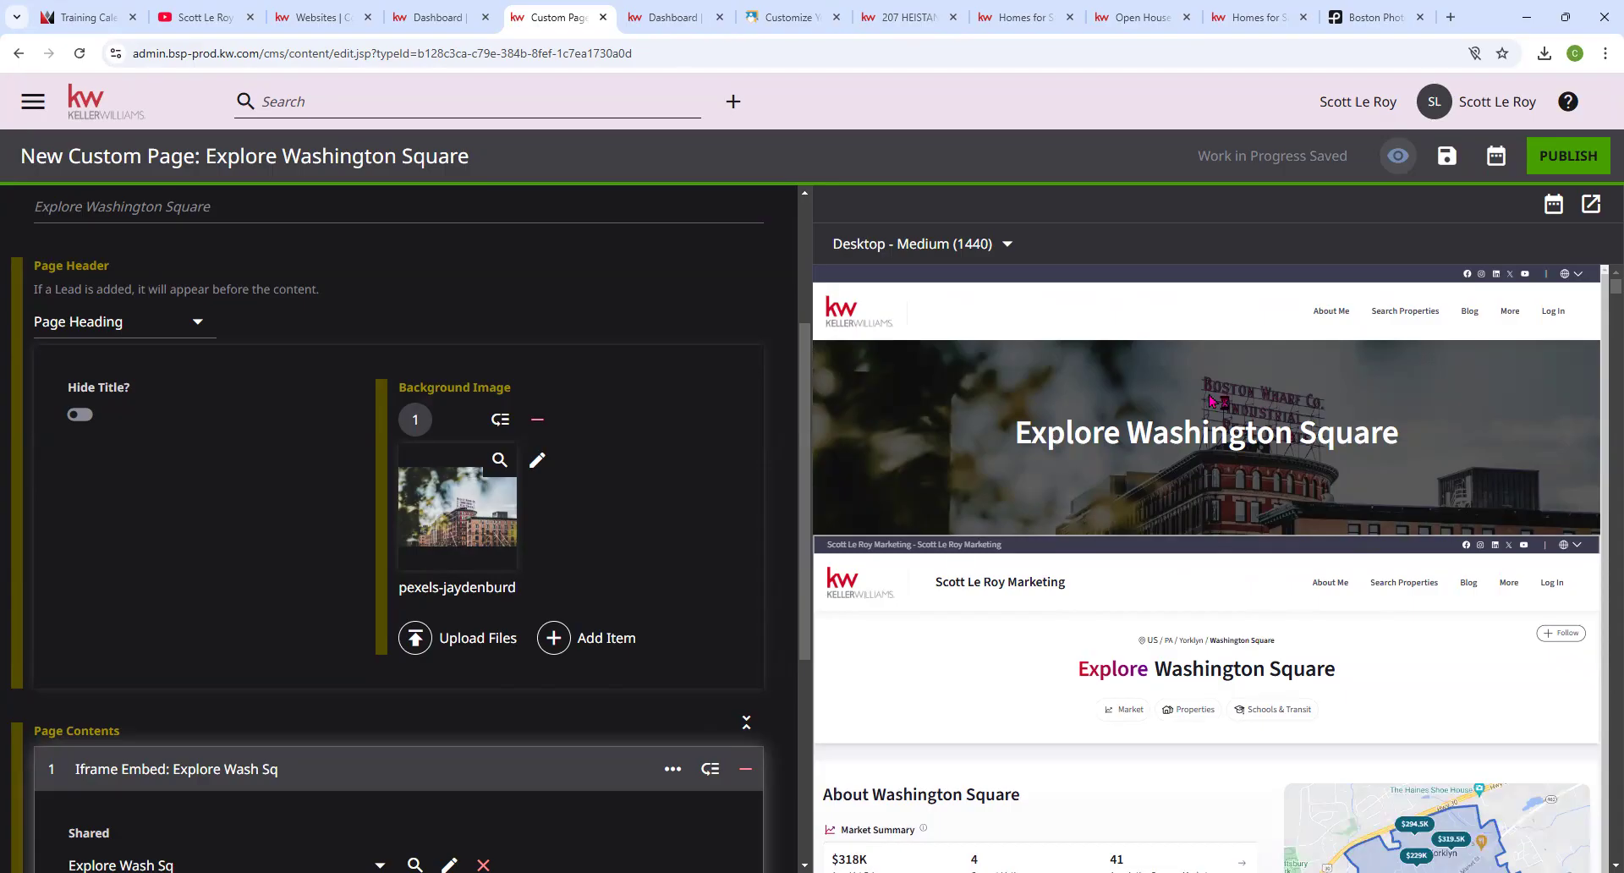
Leave the custom page editor for the CMS dashboard, confirming Leave at the prompt.
{"action": "scroll", "coordinate": [558, 664], "scroll_direction": "down", "scroll_amount": 2}
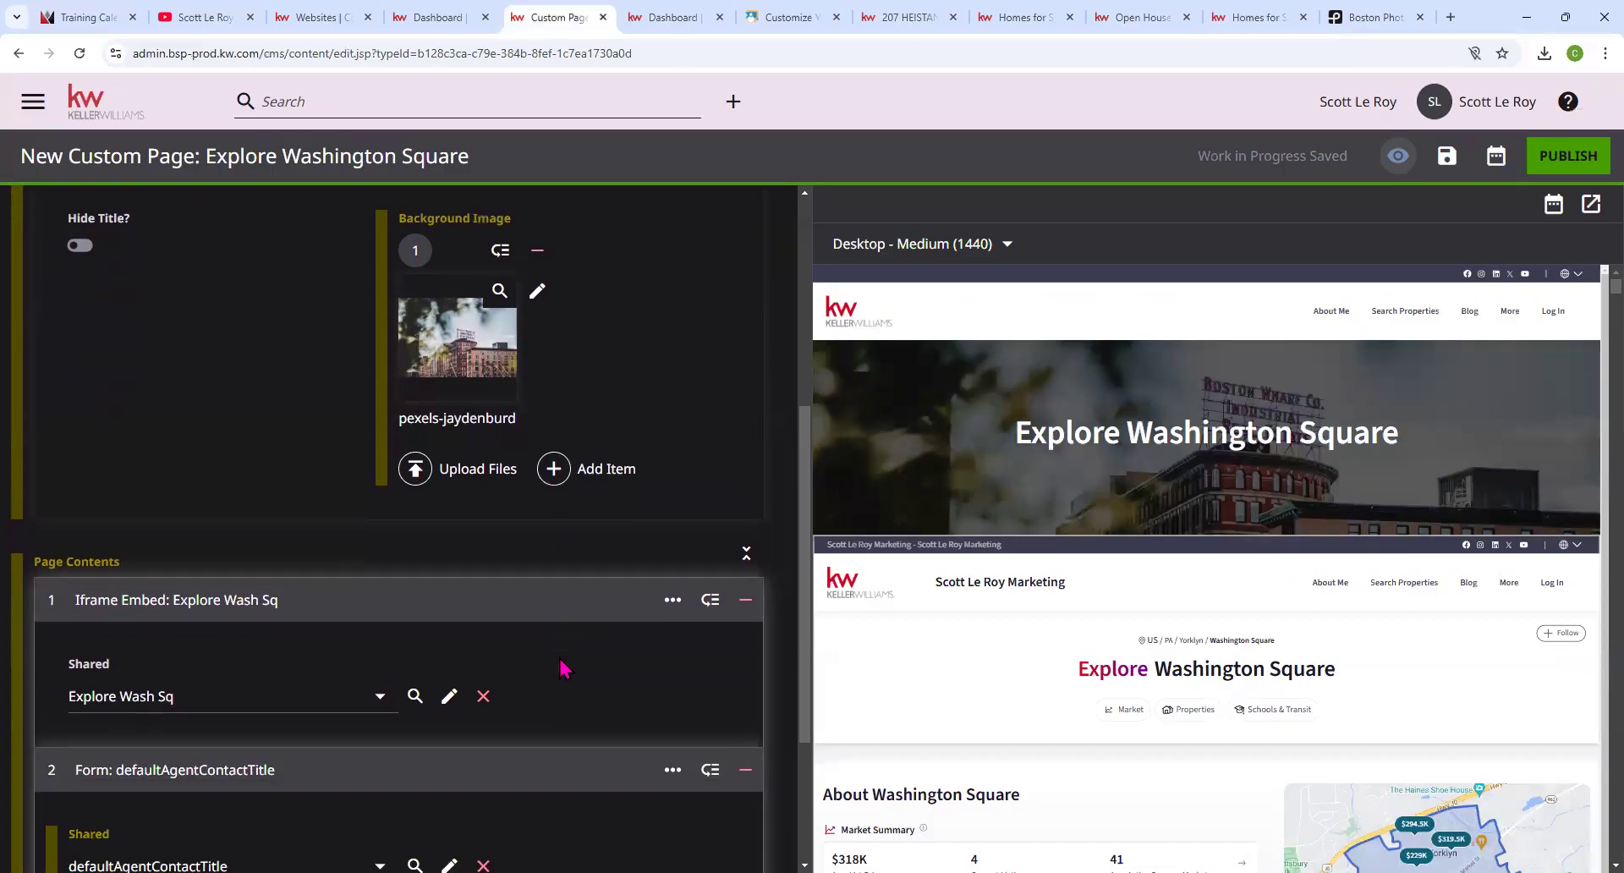
{"action": "scroll", "coordinate": [565, 668], "scroll_direction": "down", "scroll_amount": 1}
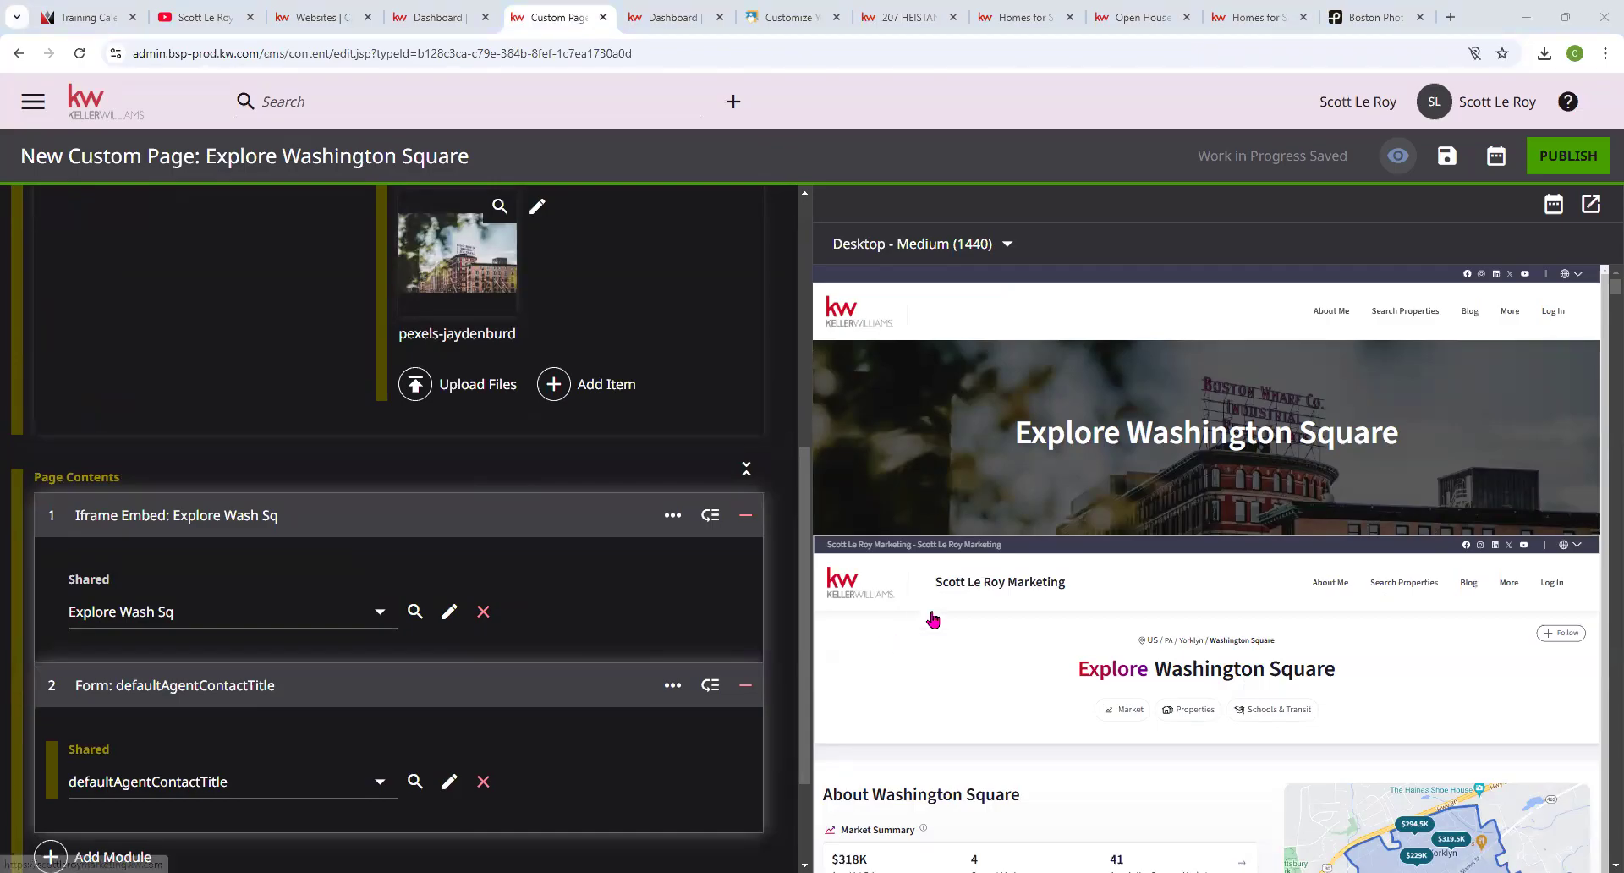
{"action": "scroll", "coordinate": [1330, 565], "scroll_direction": "down", "scroll_amount": 1}
{"action": "scroll", "coordinate": [1331, 565], "scroll_direction": "down", "scroll_amount": 5}
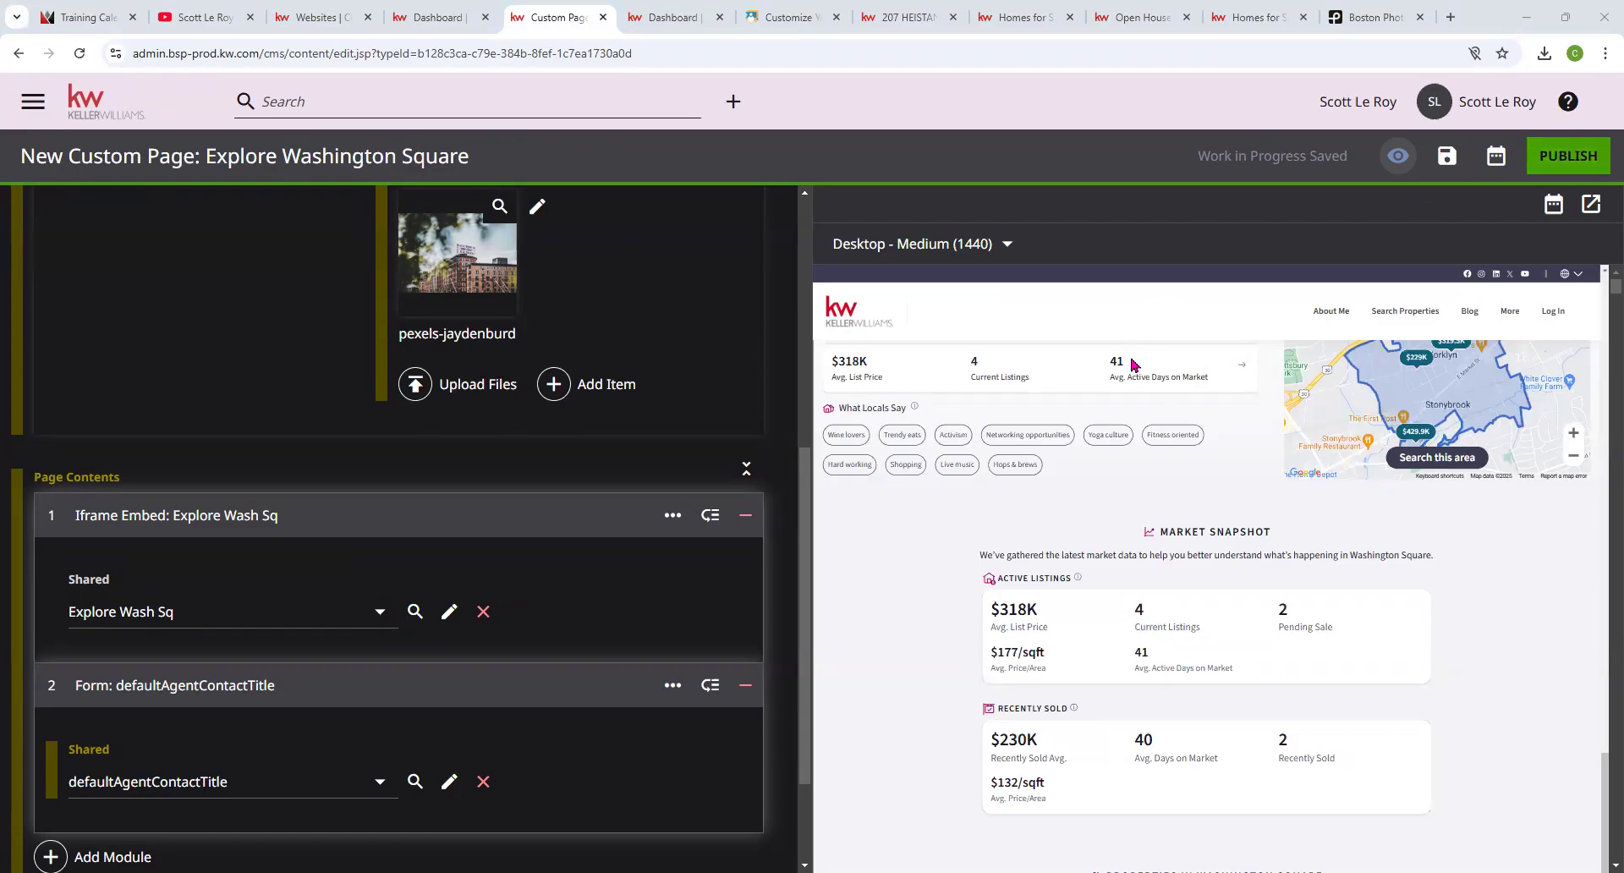
{"action": "scroll", "coordinate": [1113, 362], "scroll_direction": "down", "scroll_amount": 5}
{"action": "scroll", "coordinate": [598, 475], "scroll_direction": "down", "scroll_amount": 2}
{"action": "scroll", "coordinate": [972, 347], "scroll_direction": "up", "scroll_amount": 6}
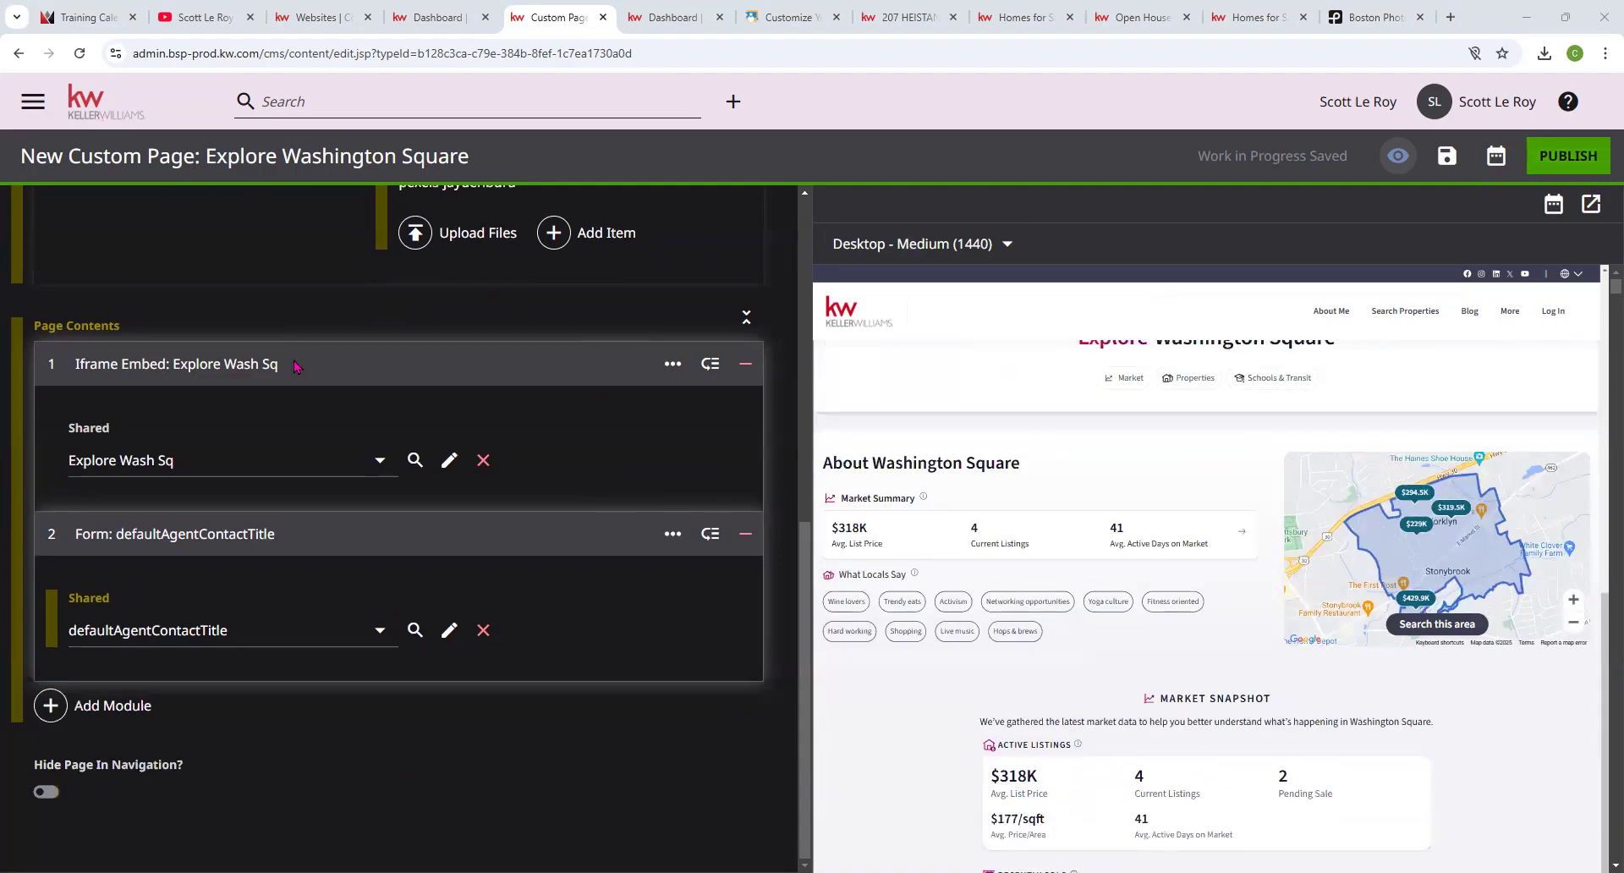
{"action": "scroll", "coordinate": [569, 410], "scroll_direction": "up", "scroll_amount": 8}
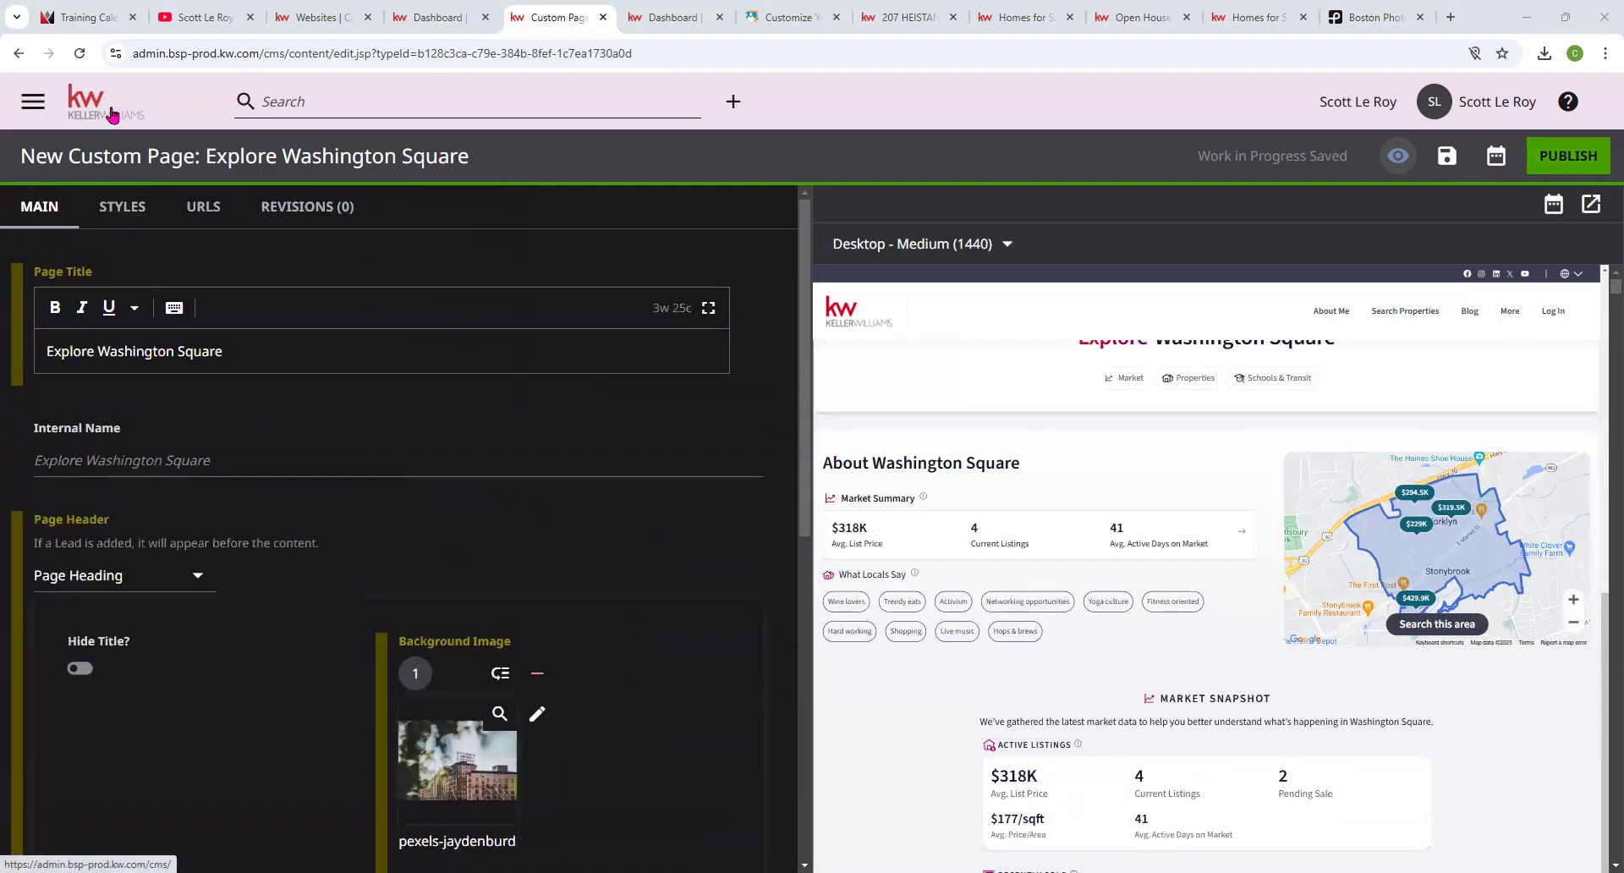
{"action": "left_click", "coordinate": [111, 115]}
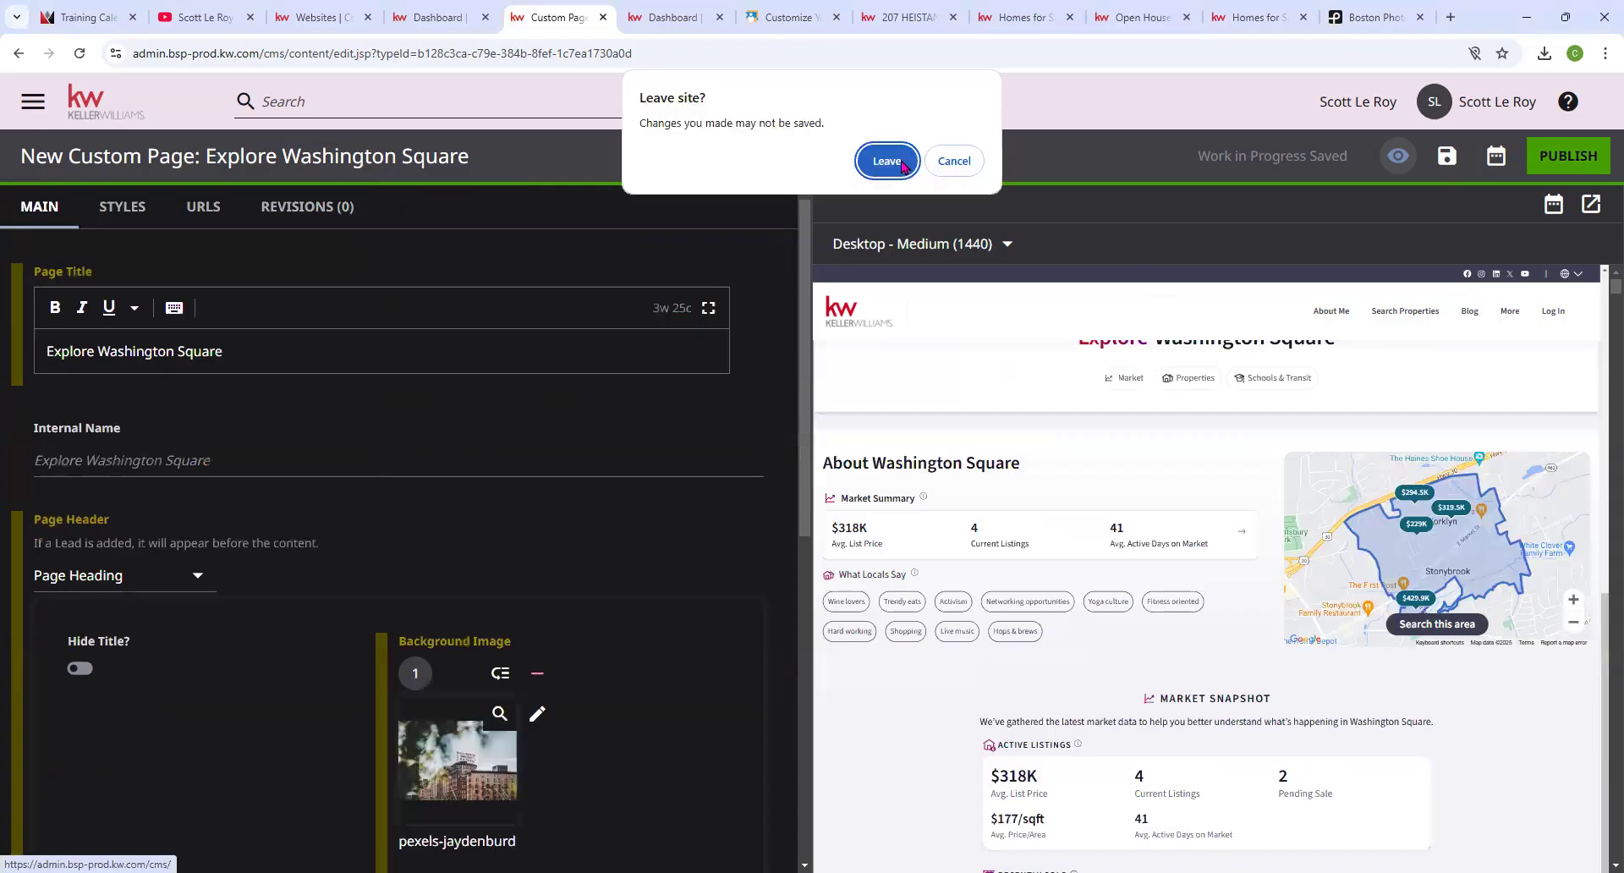
{"action": "left_click", "coordinate": [886, 161]}
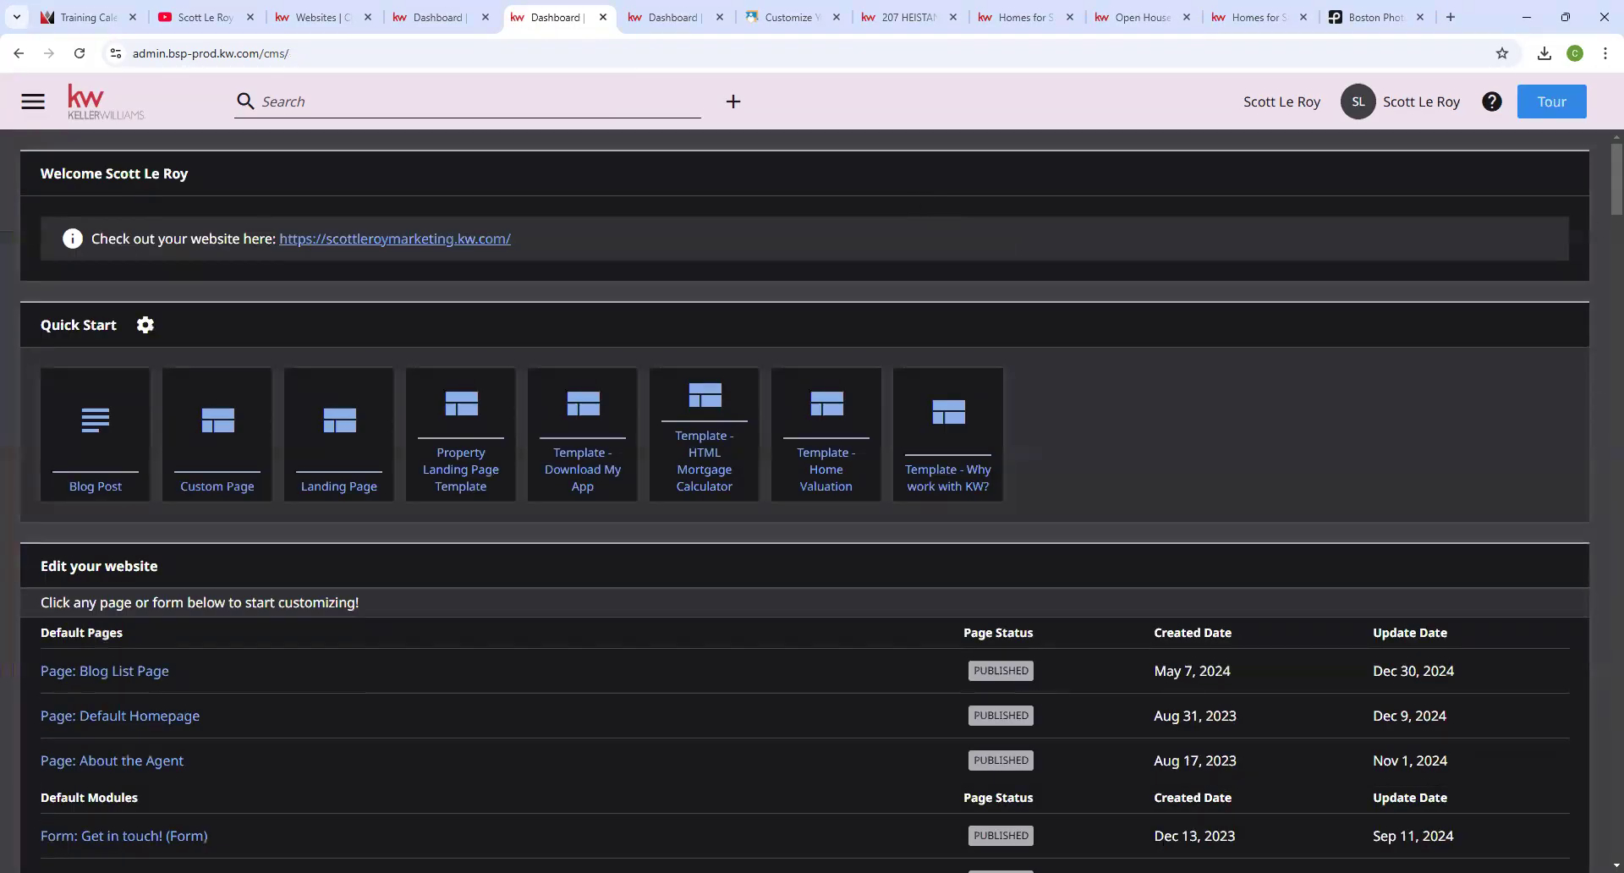